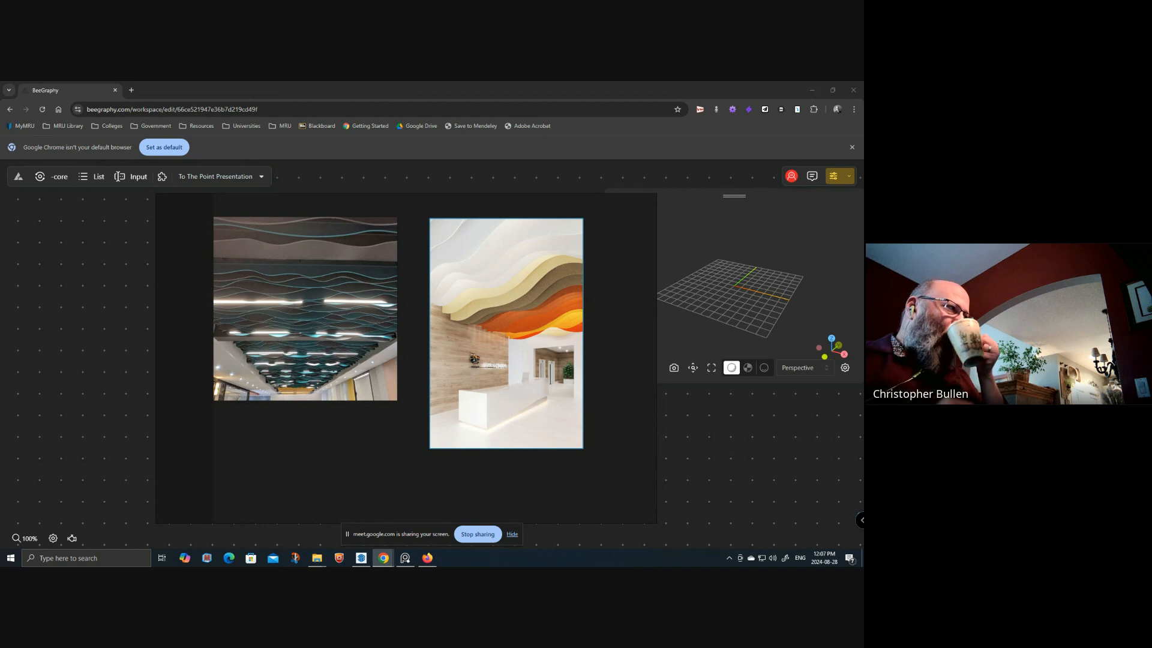
- Move the reference-image board clear of the node workspace and make the 3D viewer taller
left_click(620, 275)
right_click_drag(606, 271, 863, 324)
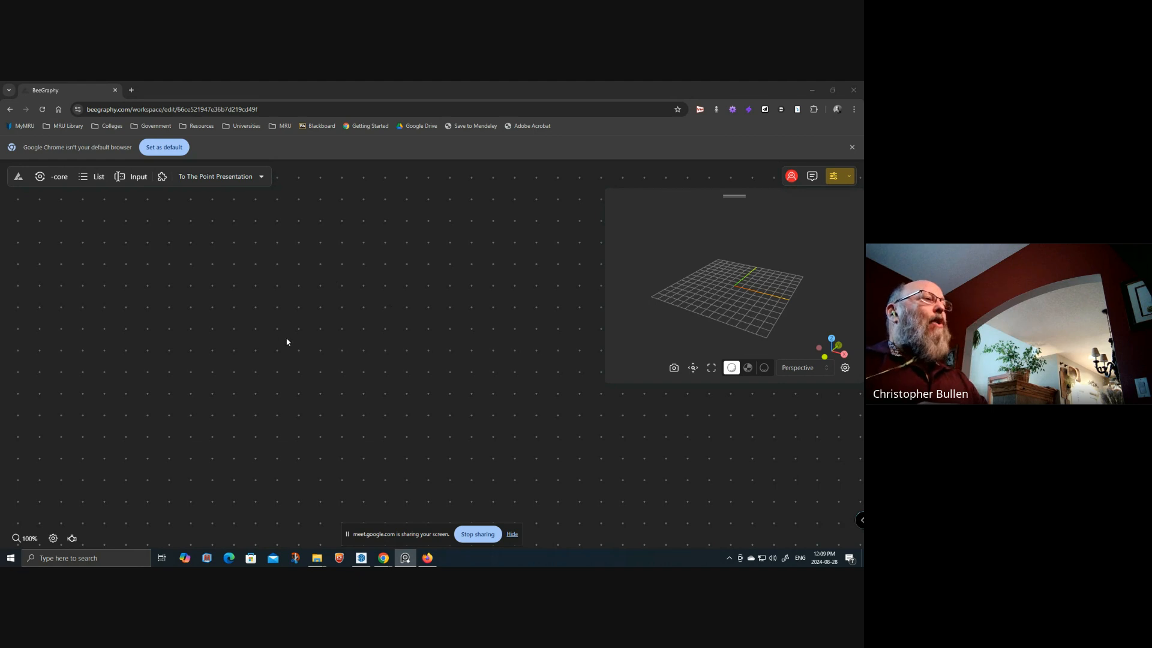
left_click_drag(689, 383, 690, 484)
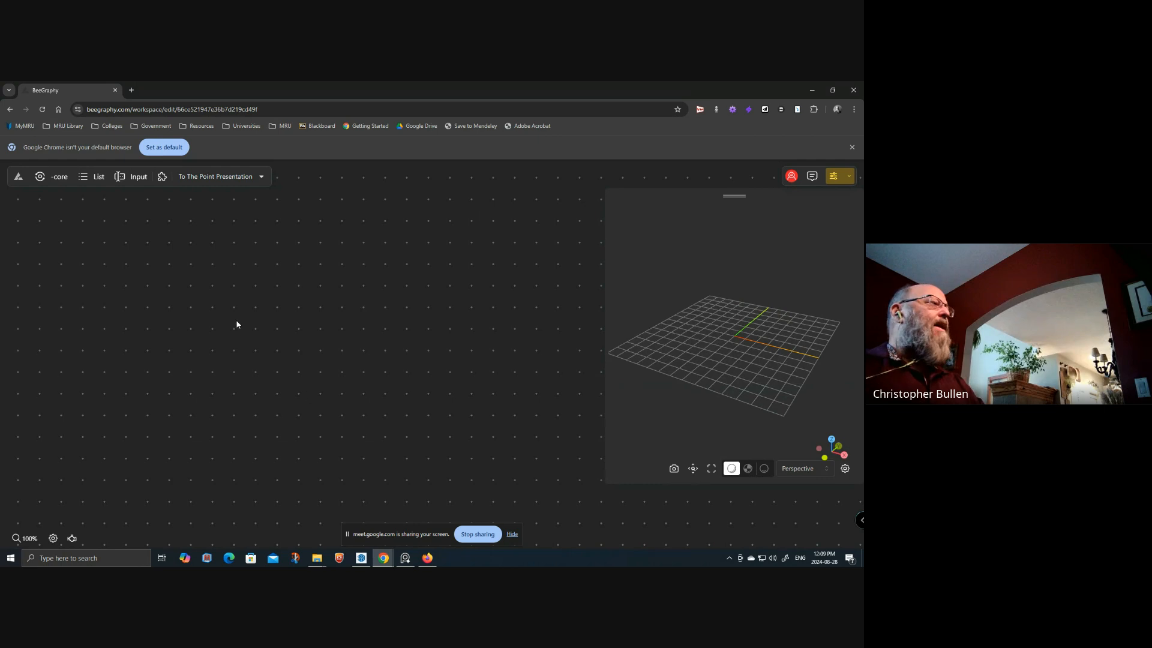
- Add a Line SDL node to the middle of the empty canvas
double_click(286, 325)
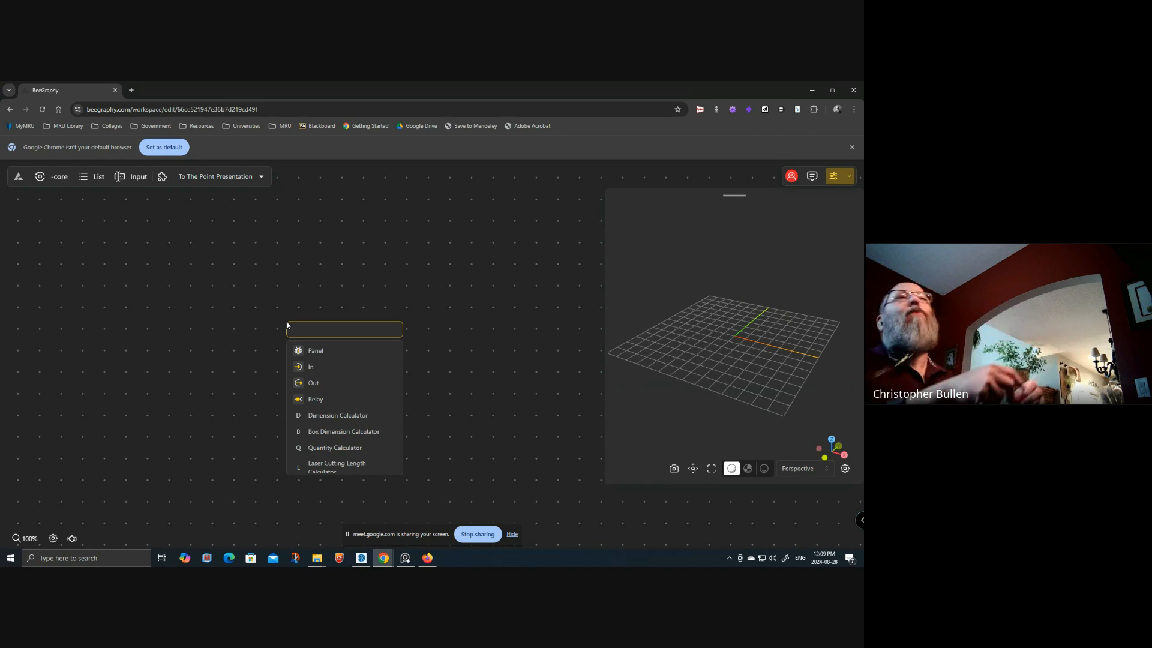
type("line")
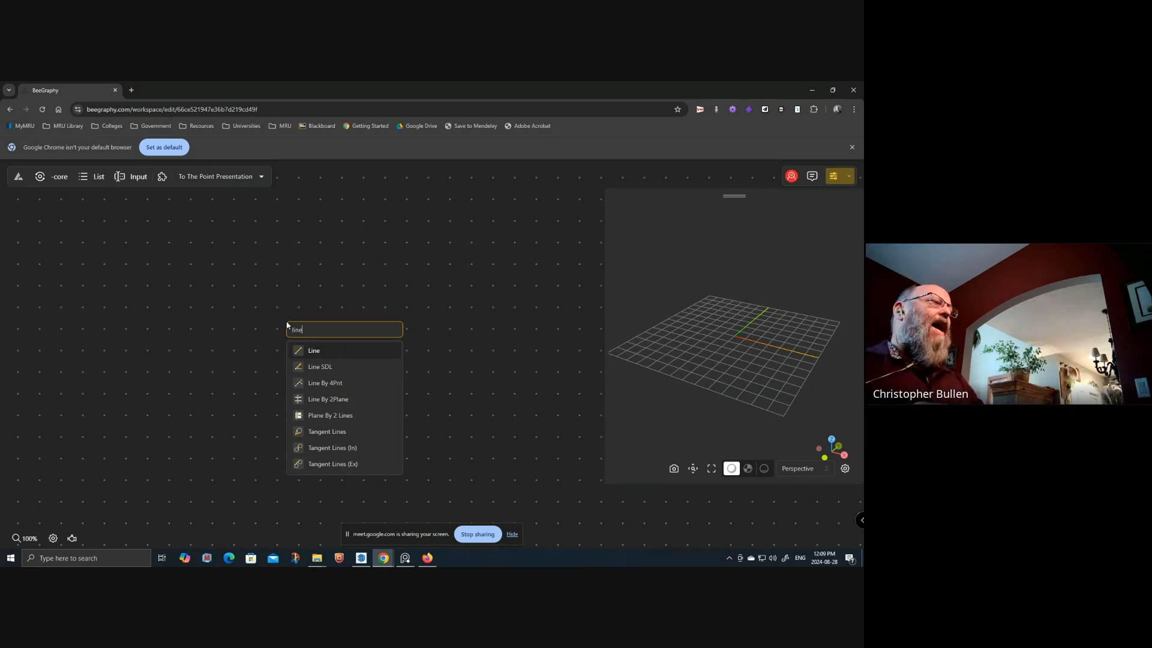
left_click(330, 369)
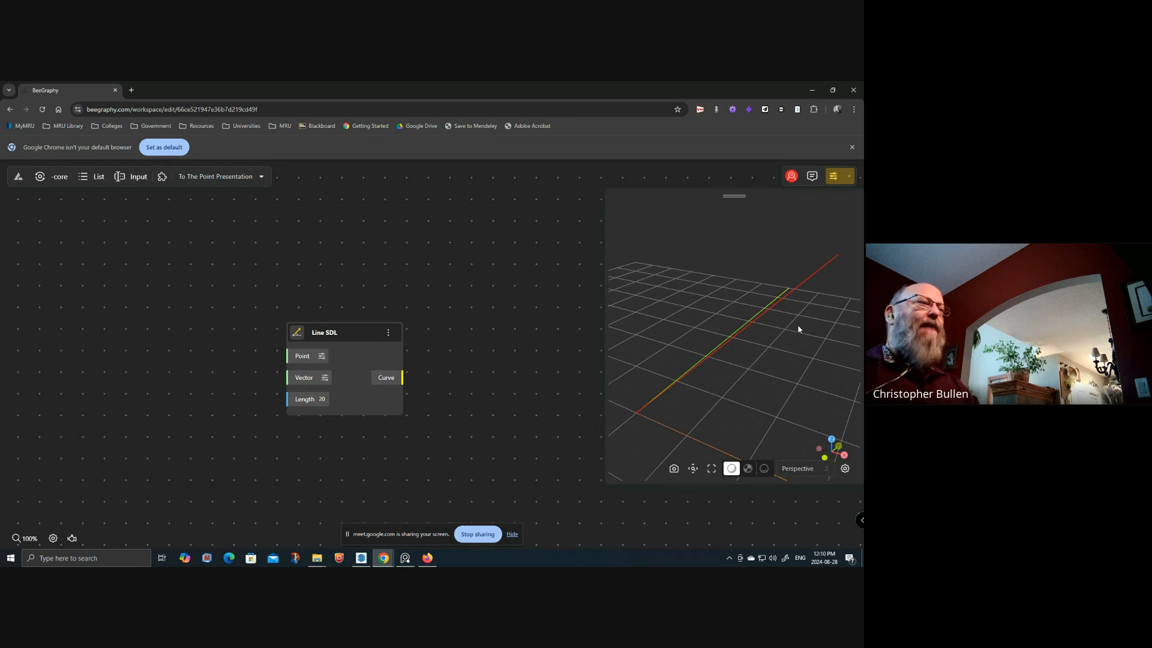
- Widen the 3D viewer and examine the line's start point and direction from several angles
left_click_drag(754, 379, 762, 368)
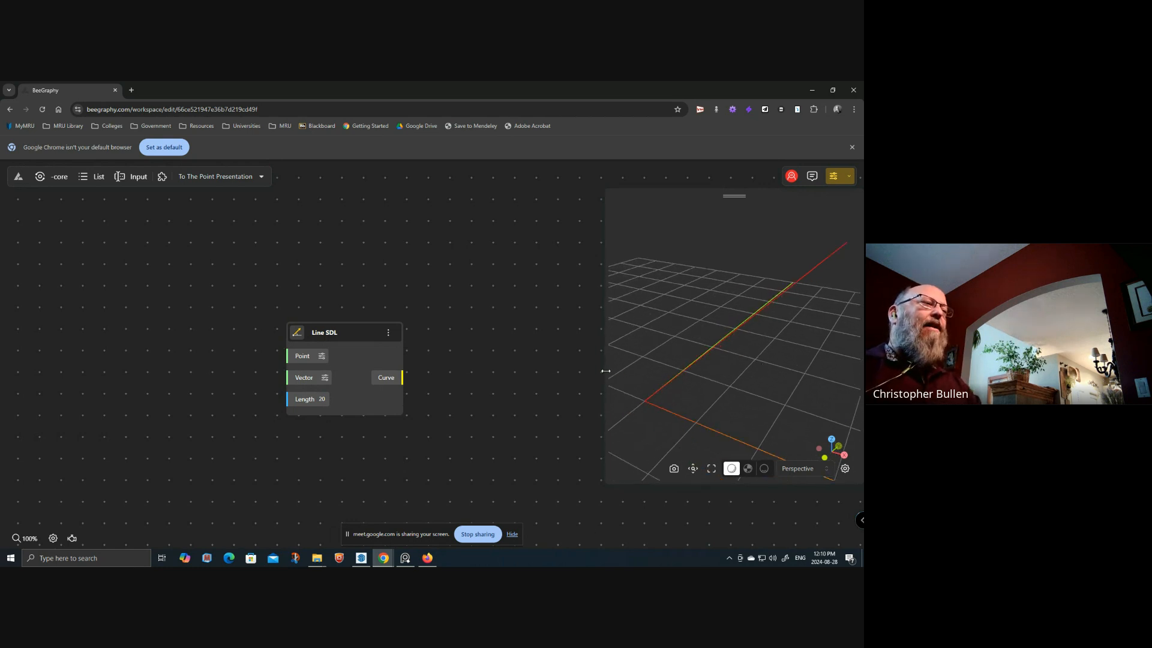
left_click_drag(605, 375, 560, 373)
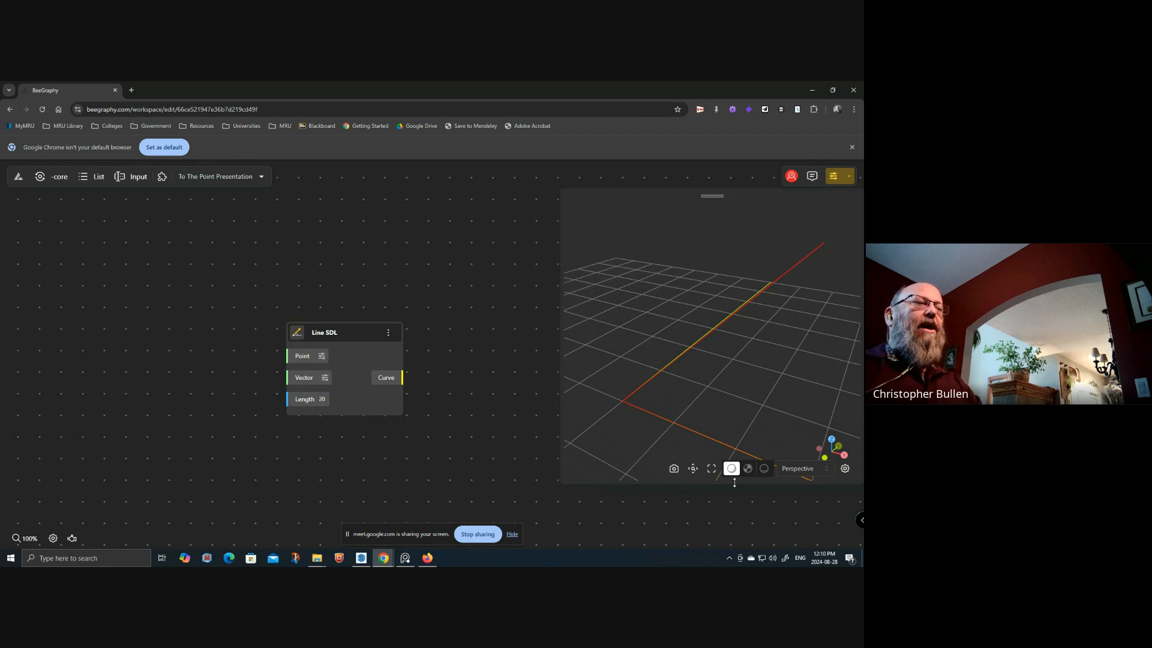
left_click_drag(684, 371, 714, 361)
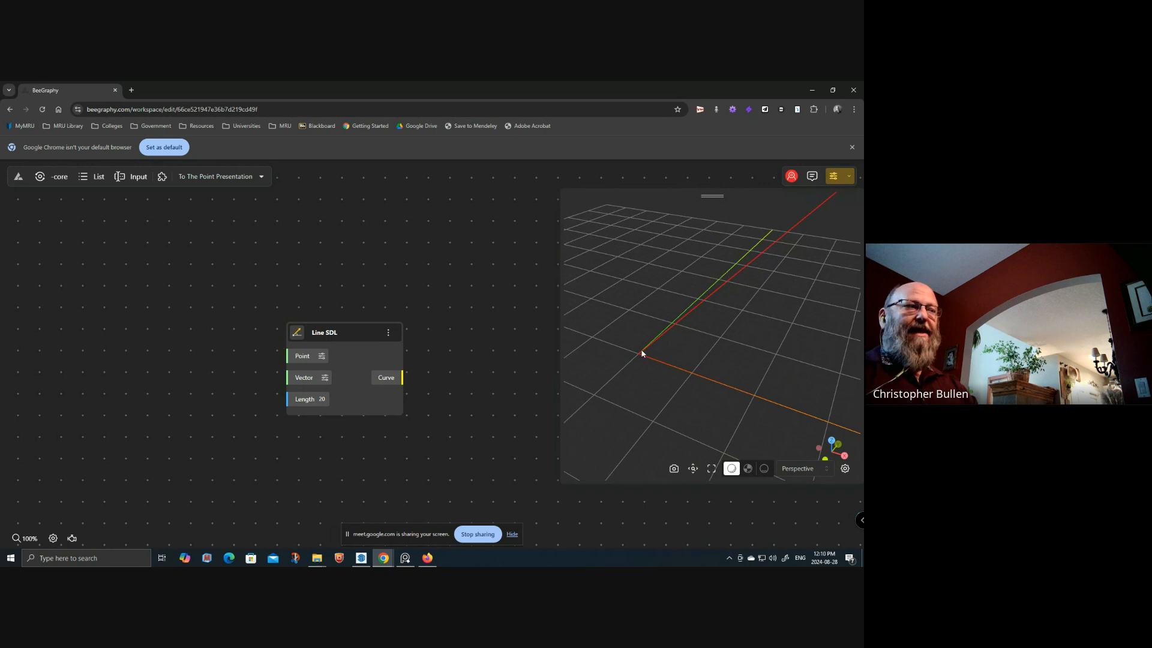
mouse_move(746, 342)
left_mouse_down()
mouse_move(751, 353)
mouse_move(740, 348)
left_mouse_up()
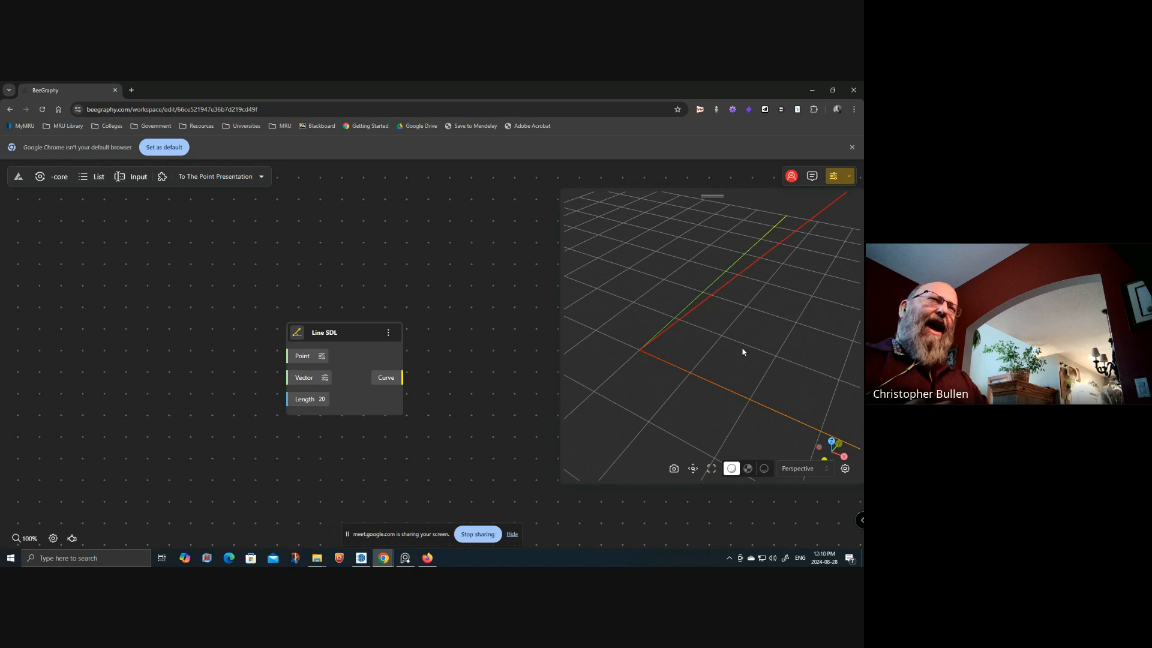
left_click_drag(741, 347, 741, 355)
left_click_drag(758, 370, 699, 379)
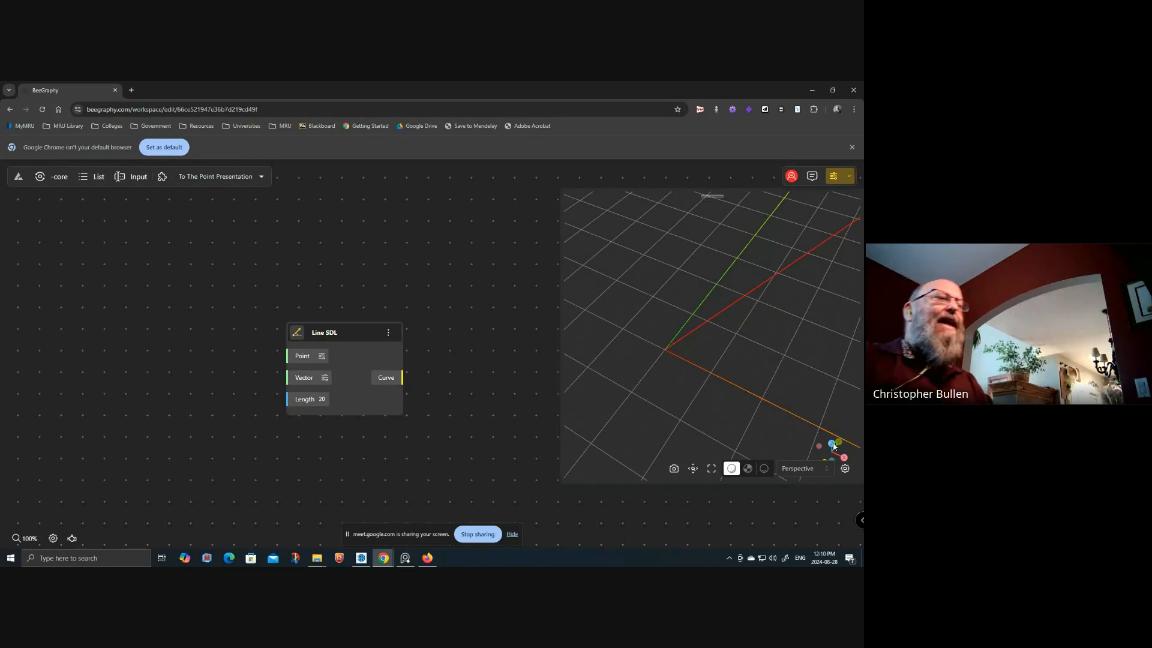
- Hide the axes and the grid in the 3D viewer's preferences
left_click(844, 469)
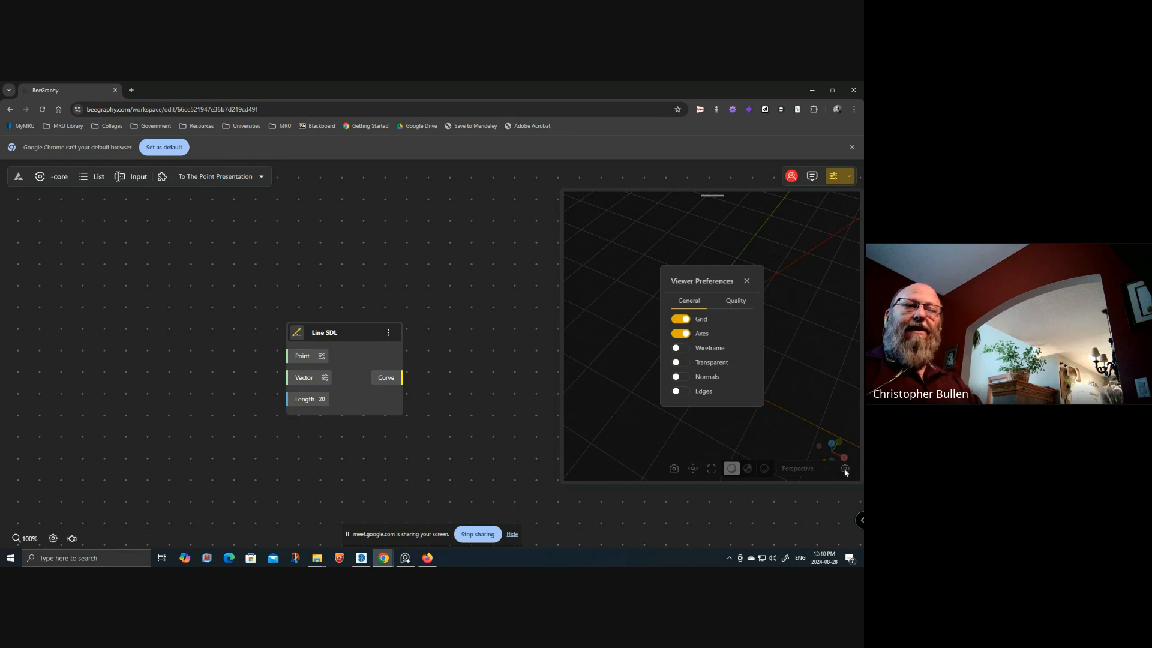
left_click(686, 332)
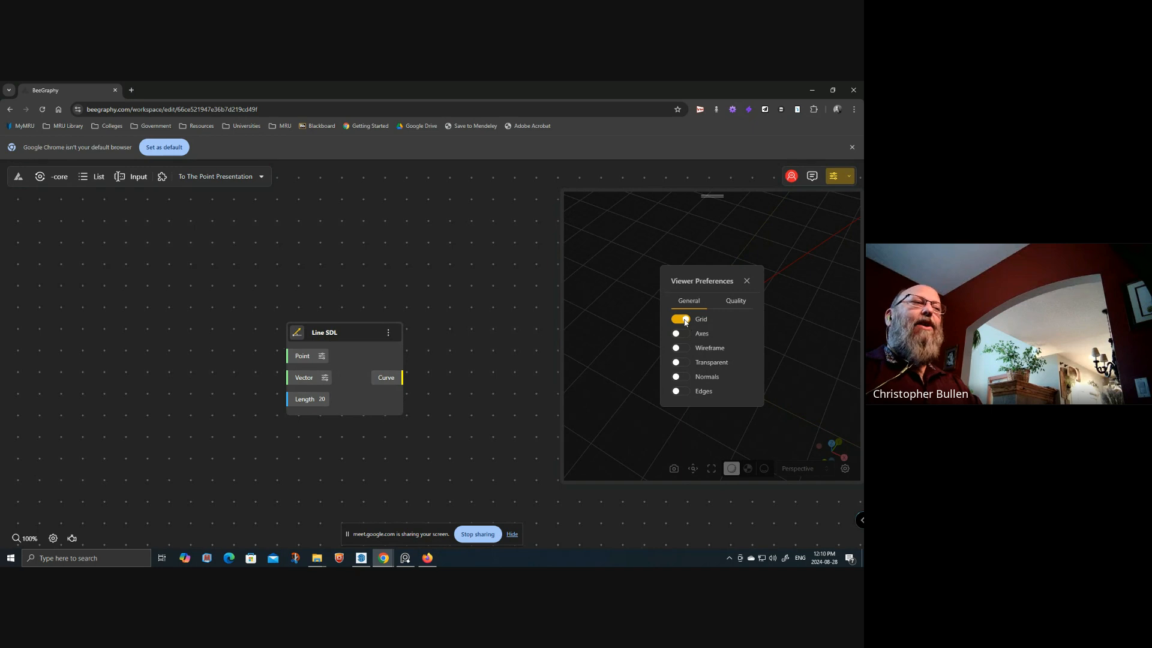
left_click(684, 319)
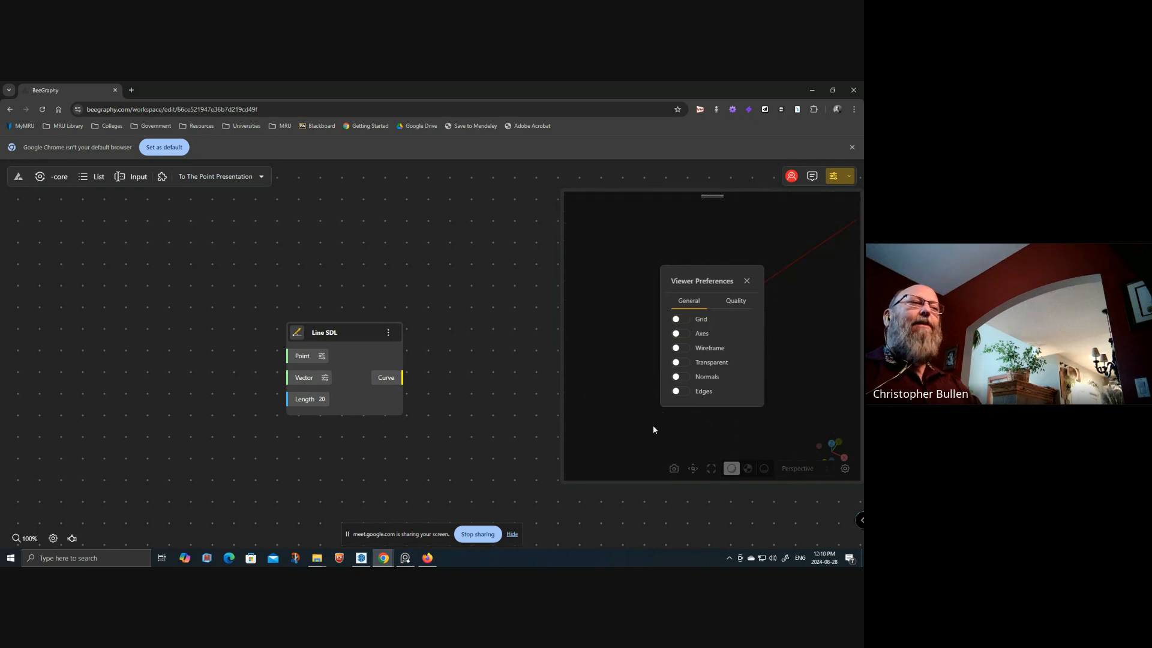
left_click(747, 281)
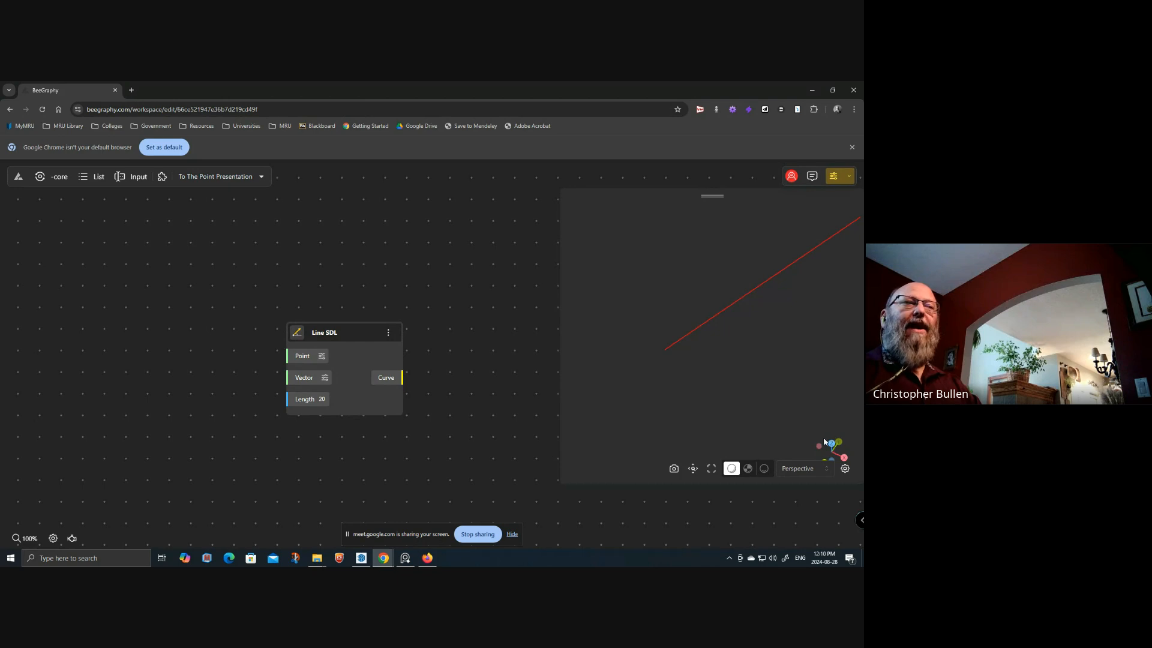
- Inspect the line's start point and the default vector components of the Line SDL node
left_click_drag(702, 390, 672, 352)
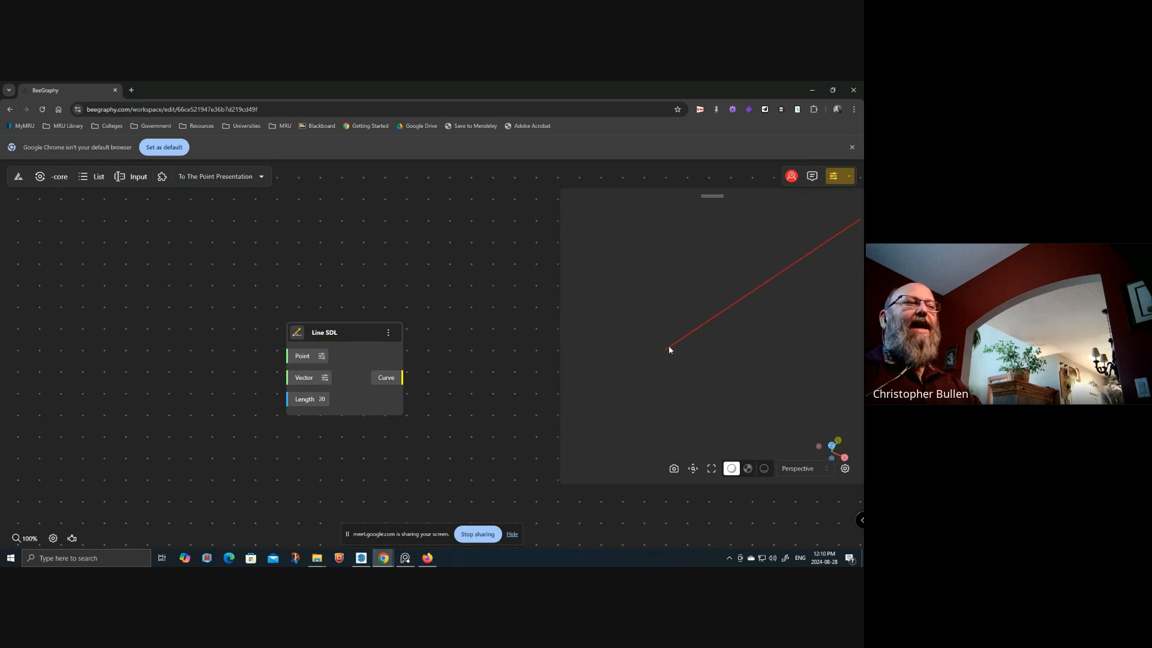
left_click(325, 378)
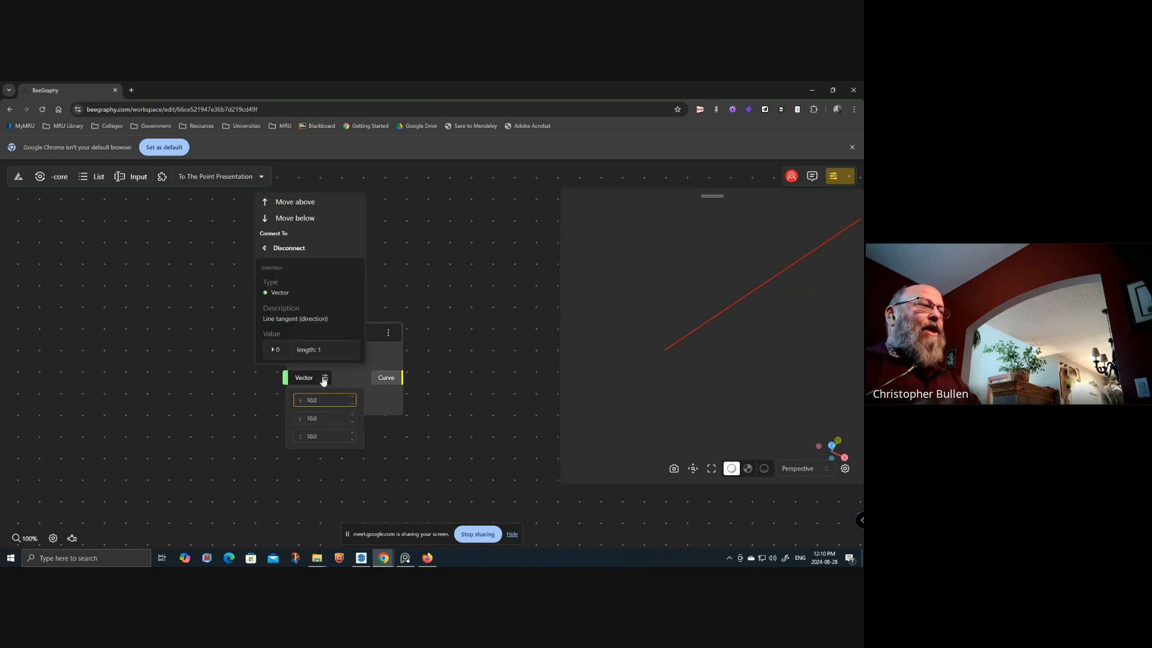
left_click(420, 375)
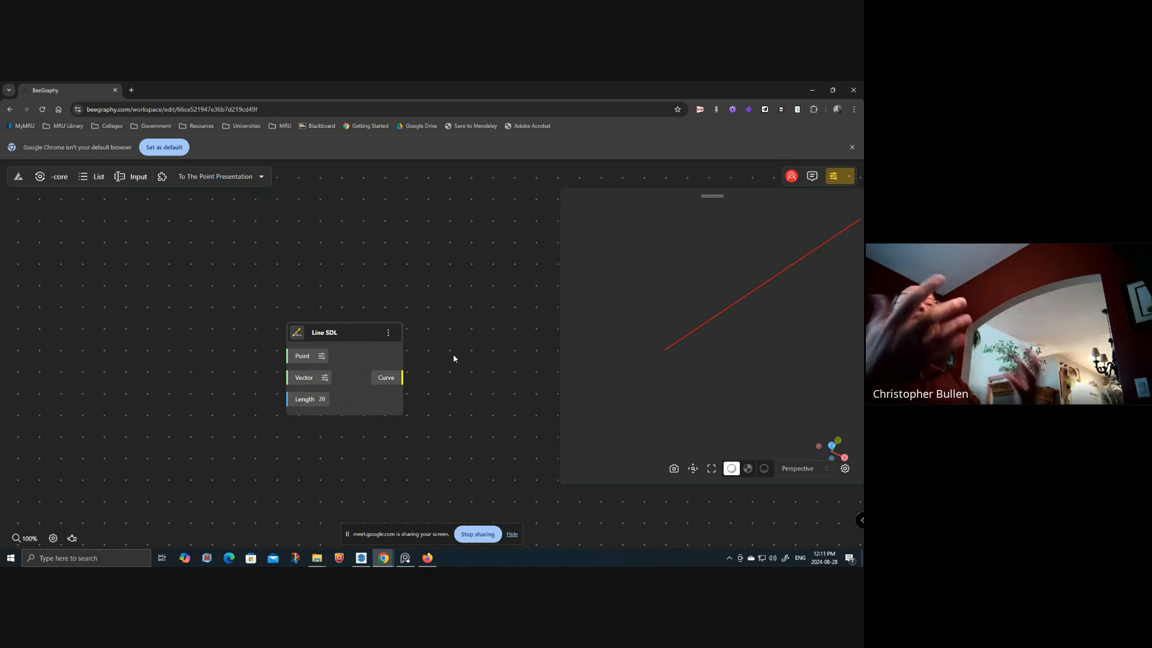
- Add a VectorX node beside the Line SDL node and connect its Vector output to the line's Vector input
left_click_drag(343, 331, 357, 307)
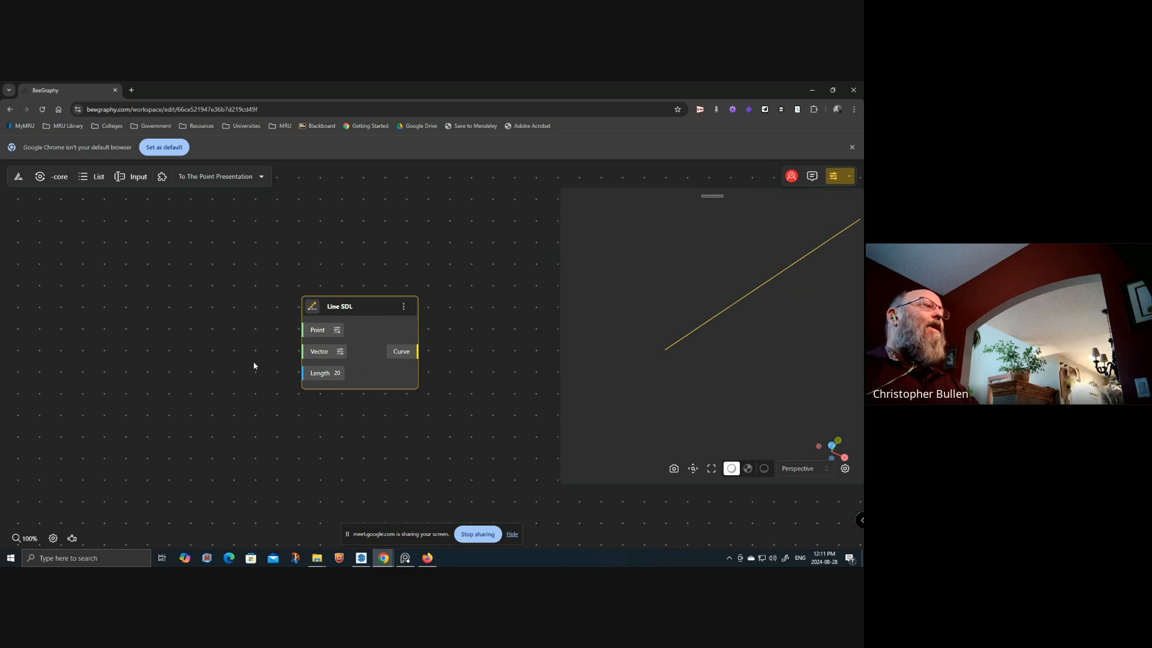
double_click(178, 356)
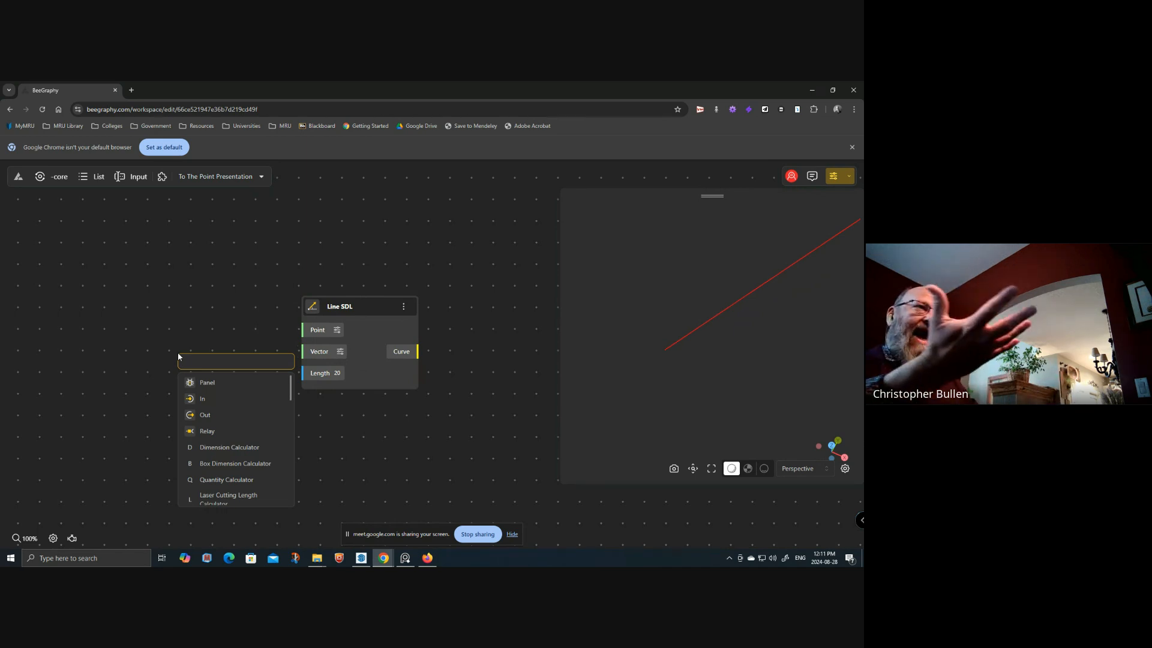
type("x")
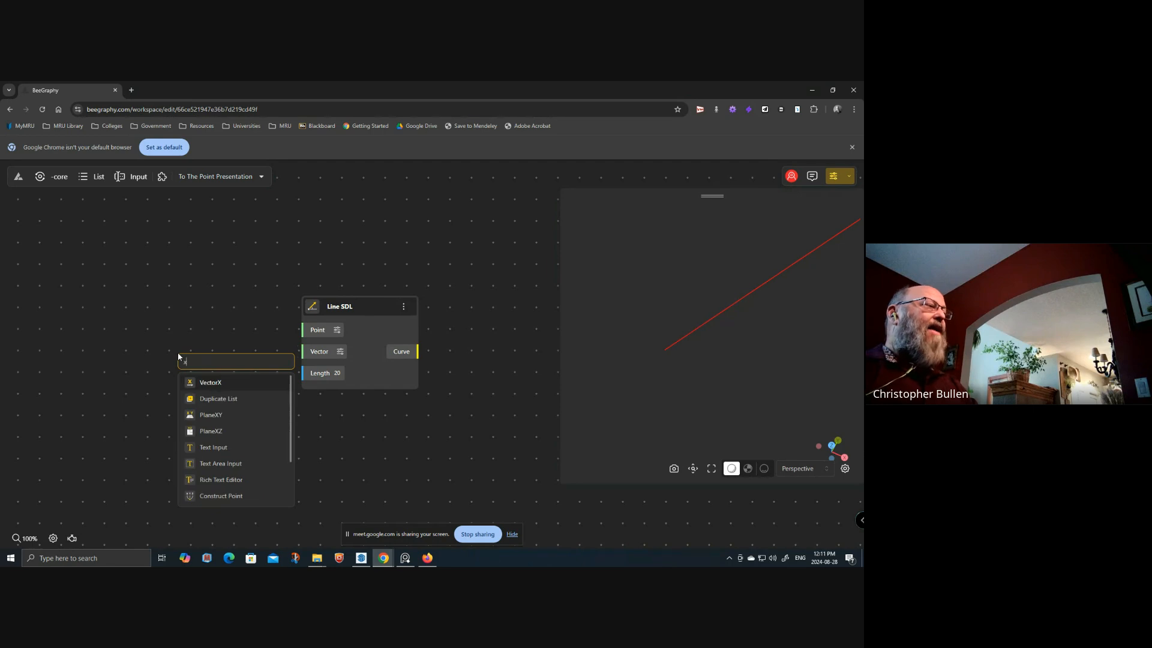
left_click(221, 384)
left_click_drag(238, 372, 177, 341)
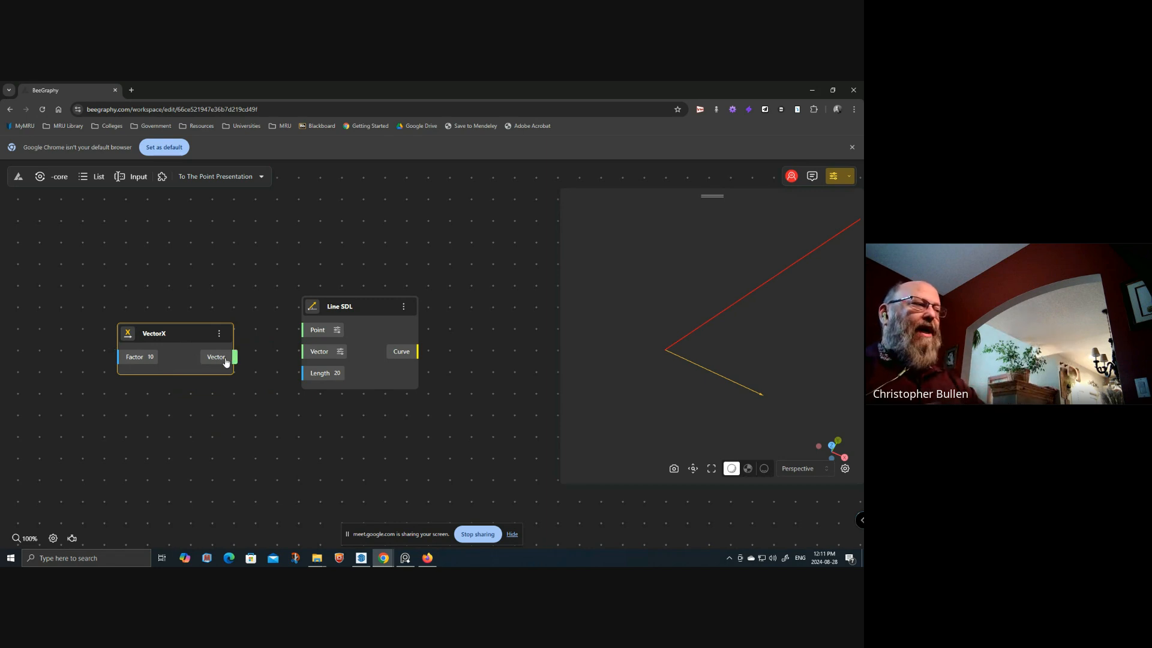
left_click_drag(234, 357, 328, 355)
left_click_drag(190, 337, 197, 324)
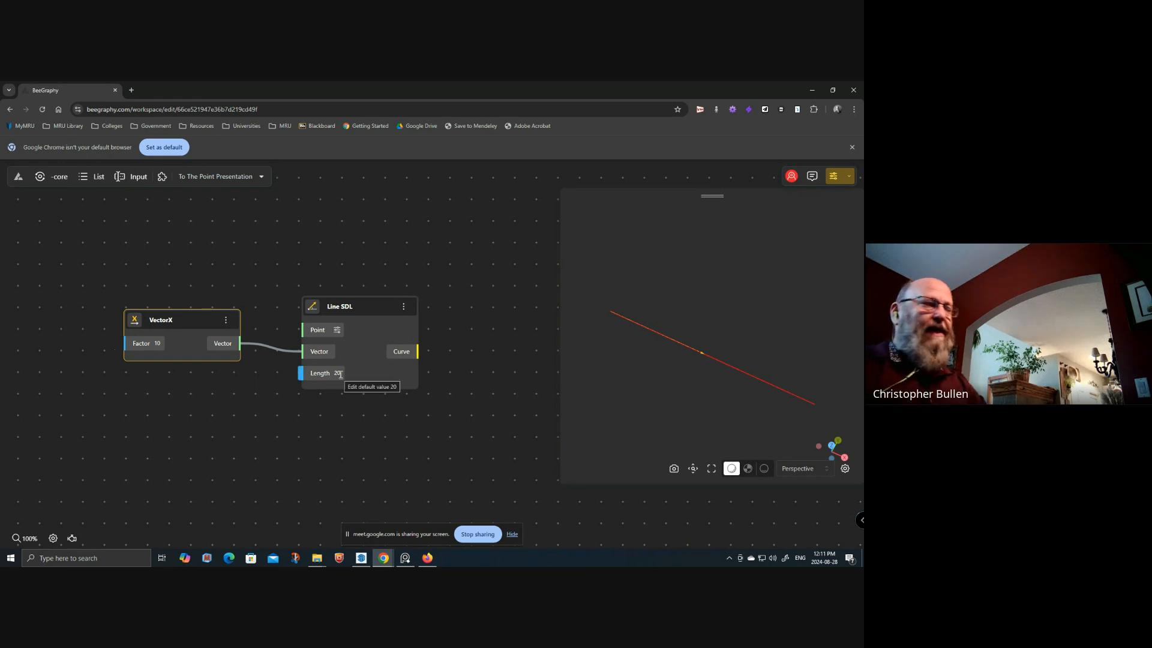
left_click_drag(163, 324, 153, 328)
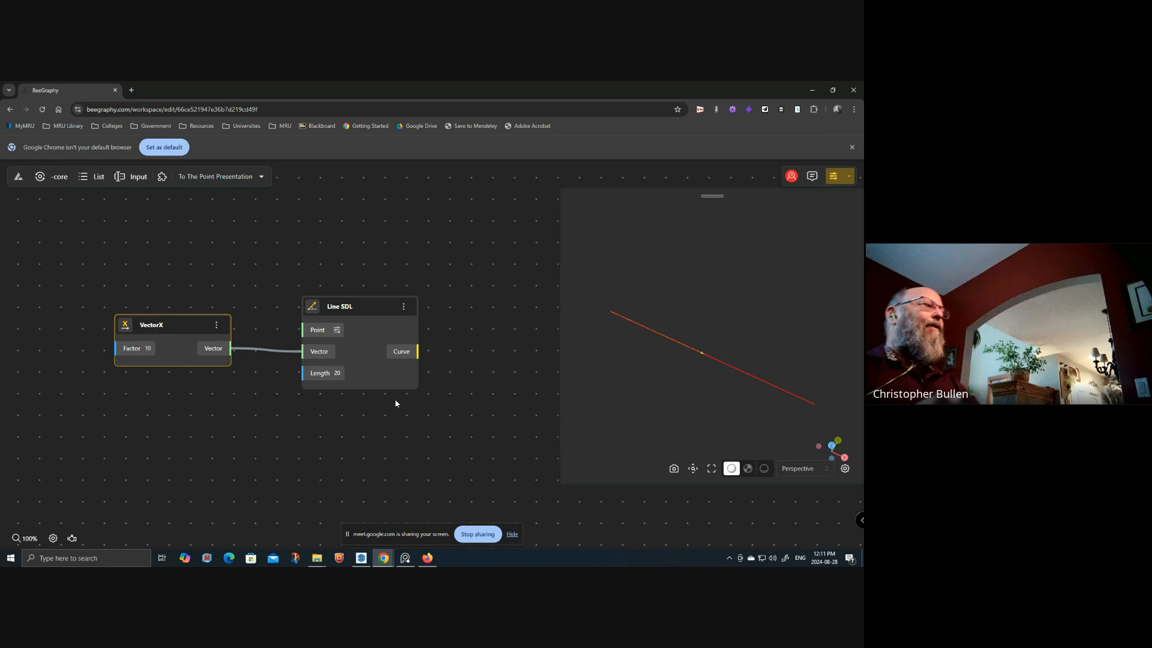
- Add a Range Input with value 3000 below VectorX and connect its Number output to the Line SDL's Length input
left_click(339, 374)
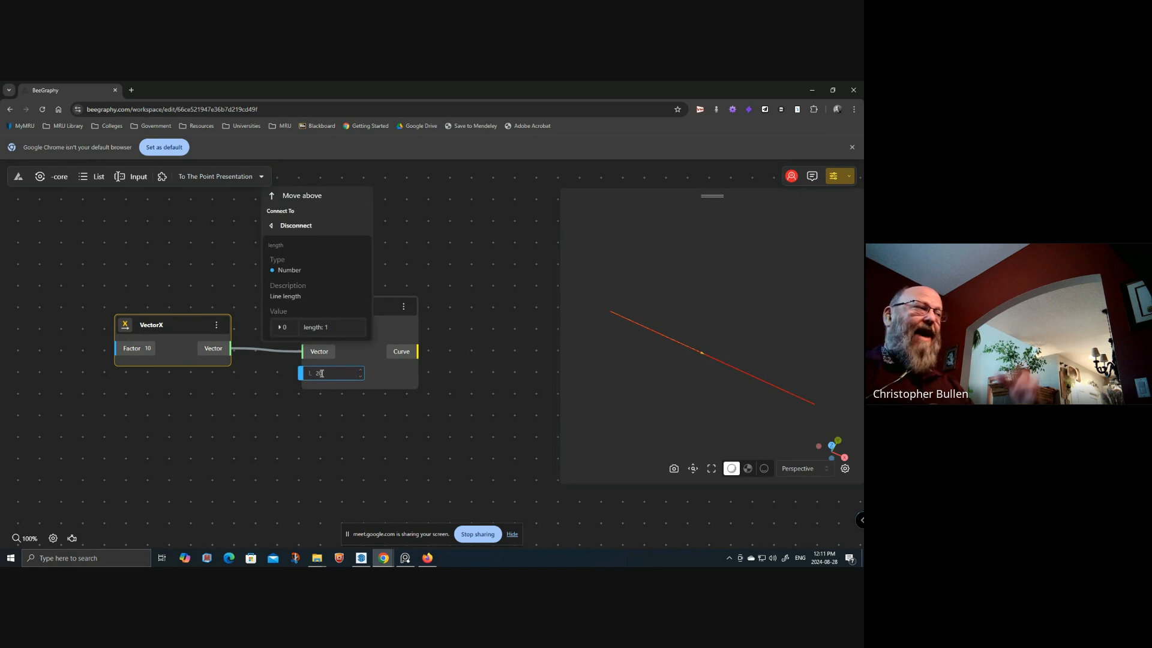
left_click(320, 432)
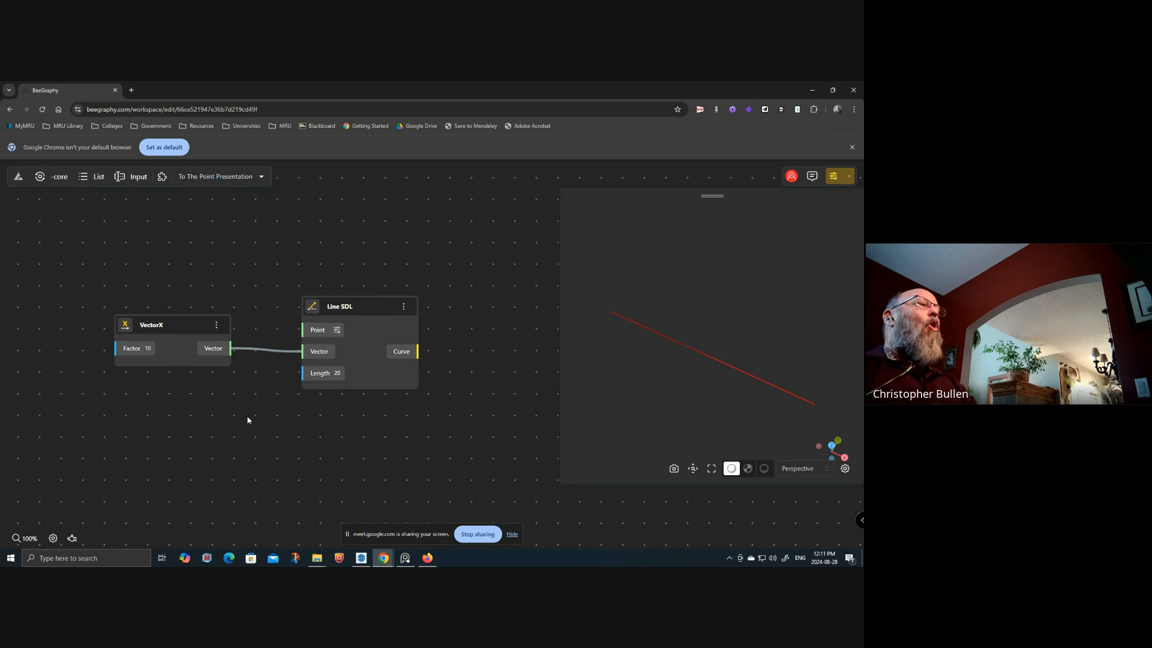
double_click(184, 425)
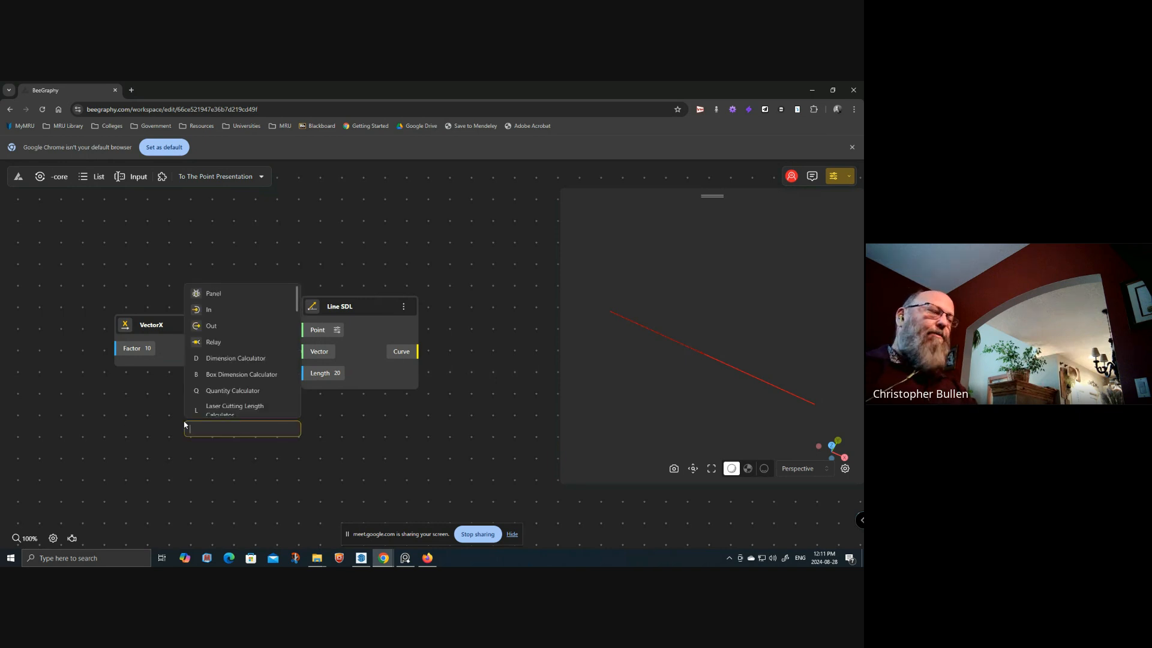
type("3000")
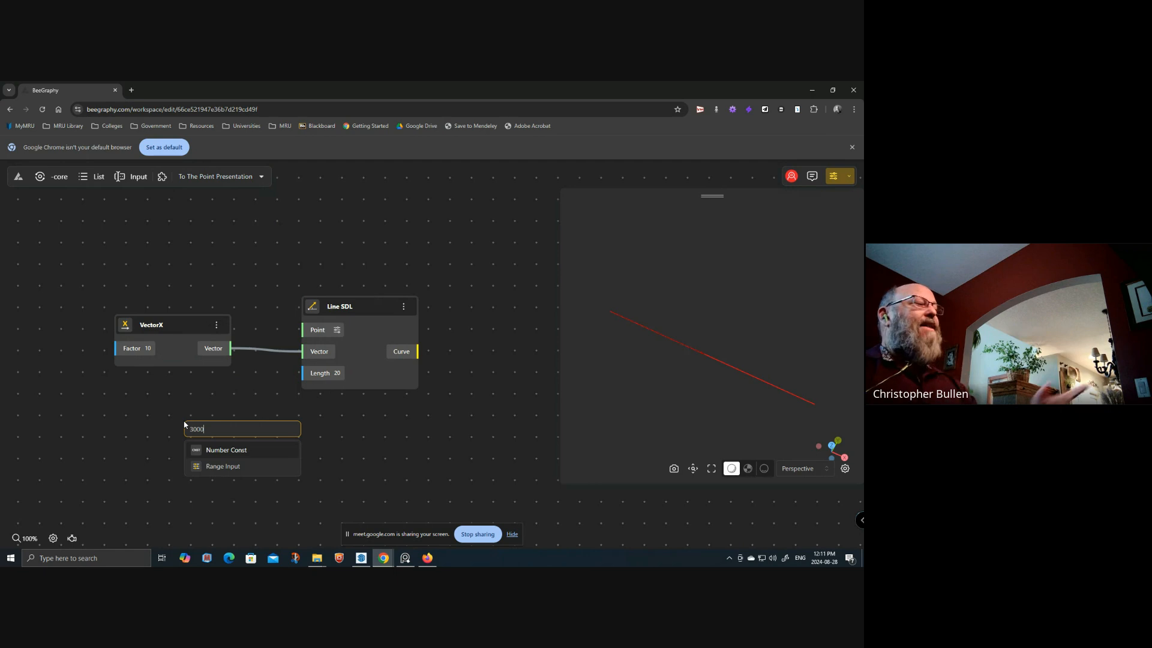
left_click(224, 467)
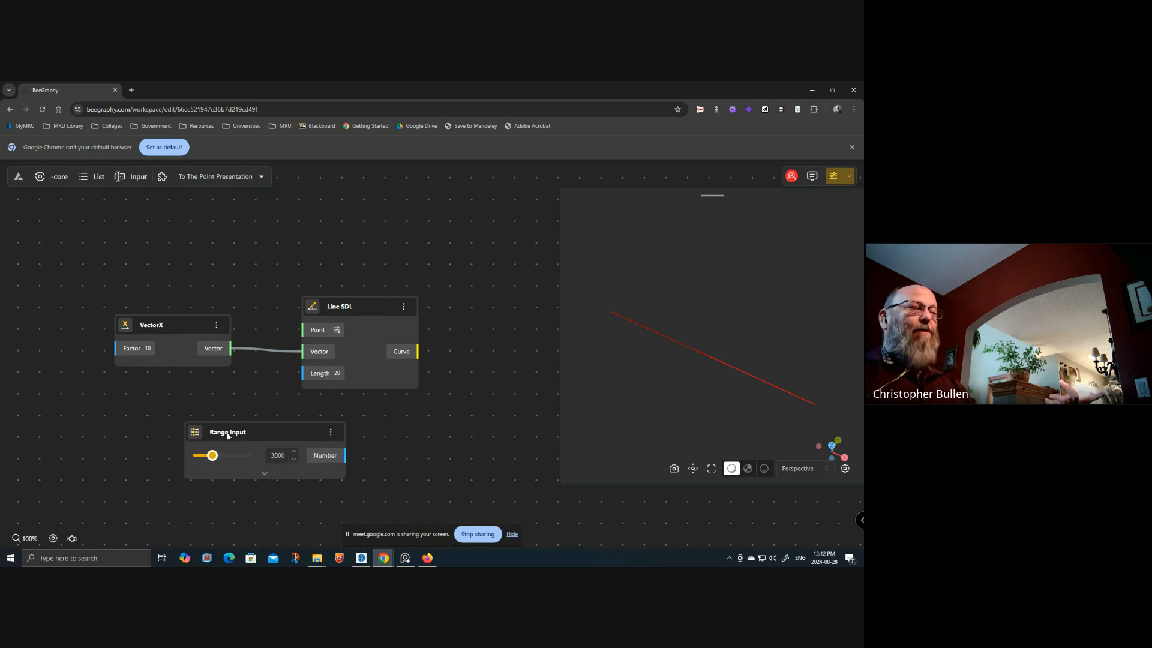
left_click_drag(276, 433, 180, 388)
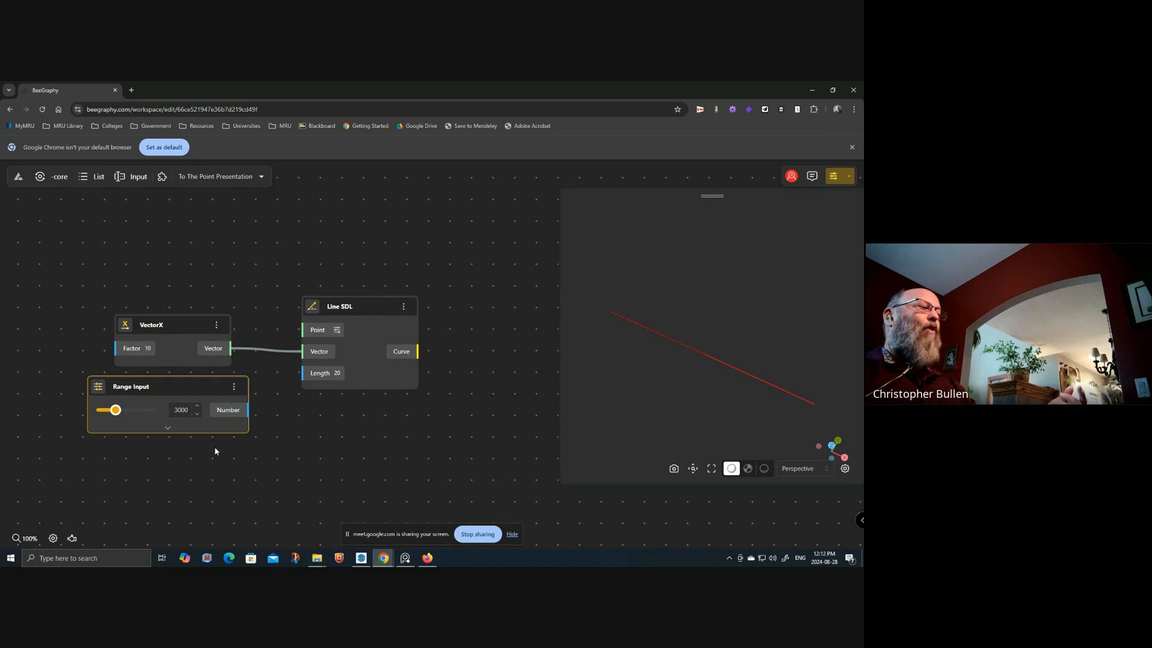
left_click_drag(248, 411, 303, 373)
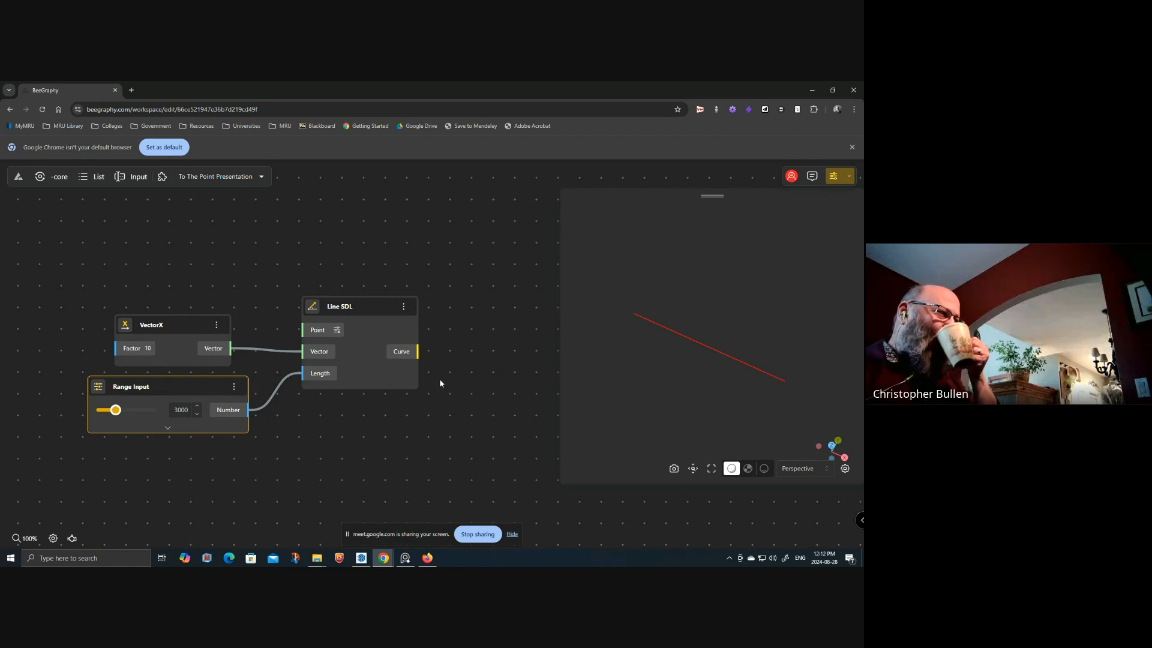
- Rename the Range Input node as Span and tidy the placement of the VectorX and Span nodes
left_click_drag(190, 325, 192, 299)
left_click_drag(165, 386, 160, 371)
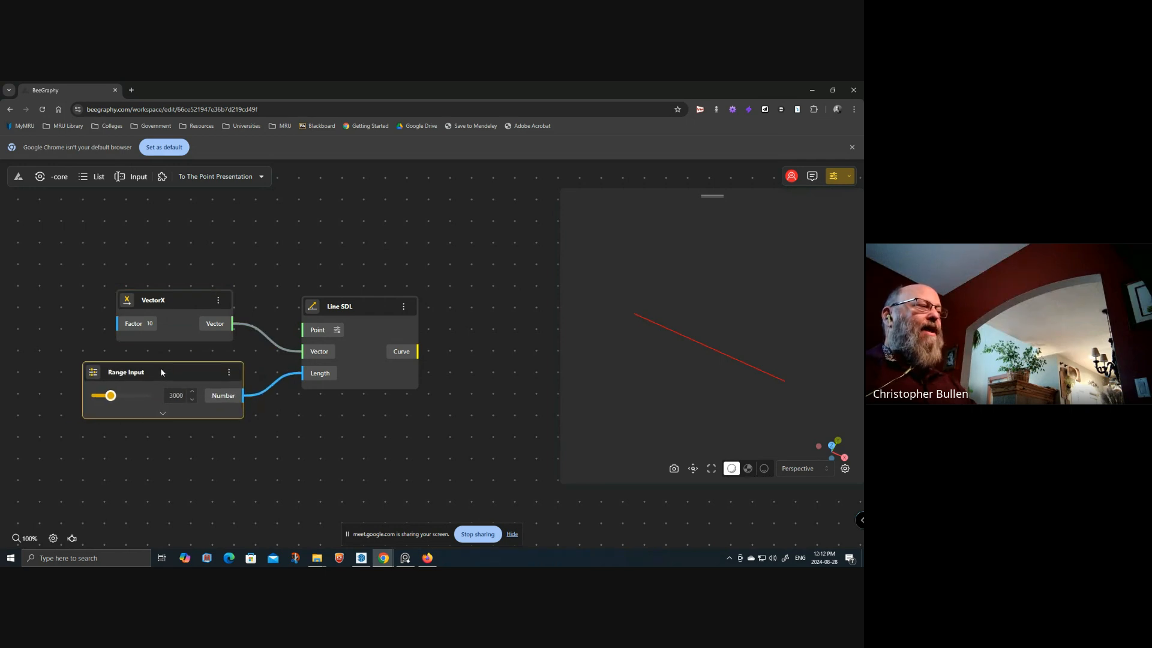
double_click(128, 373)
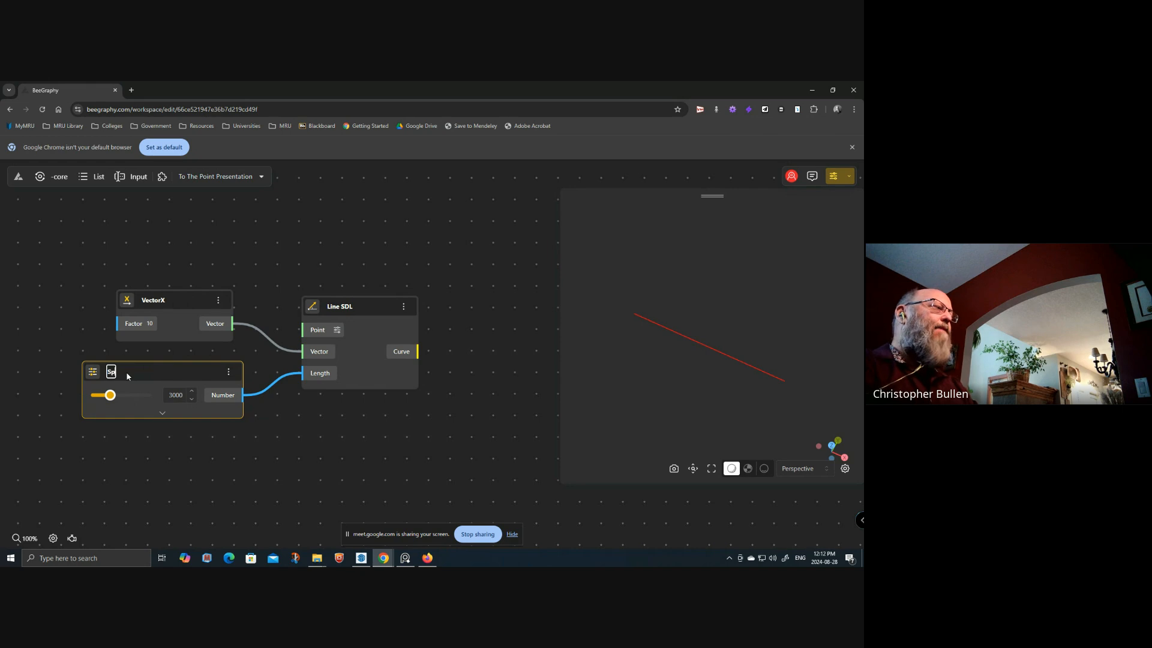
key("Return")
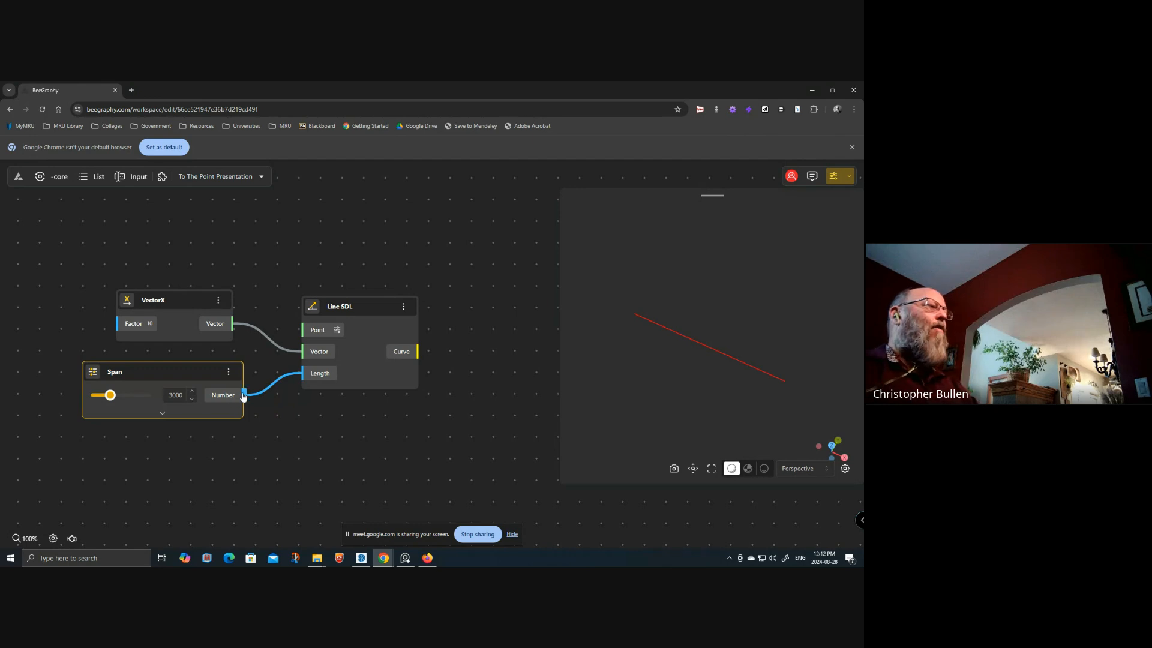
left_click_drag(179, 308, 192, 301)
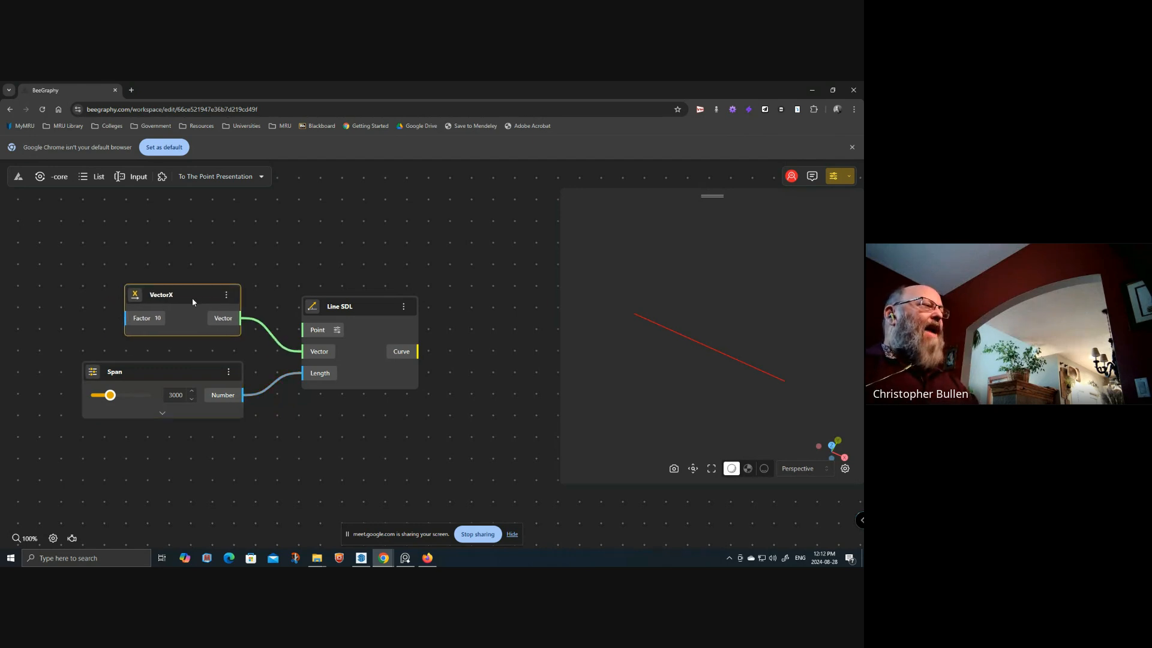
- Set the Span slider's maximum to 5000, collapse its range settings and nudge the VectorX node slightly downward
left_click(161, 414)
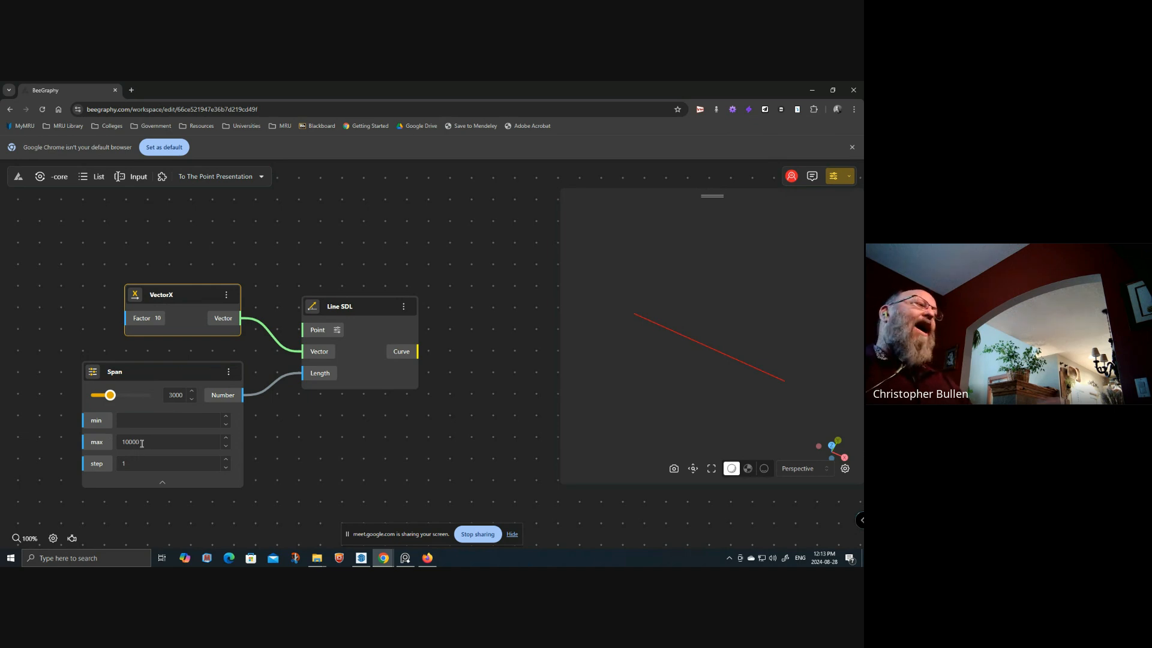
double_click(148, 445)
type("5000")
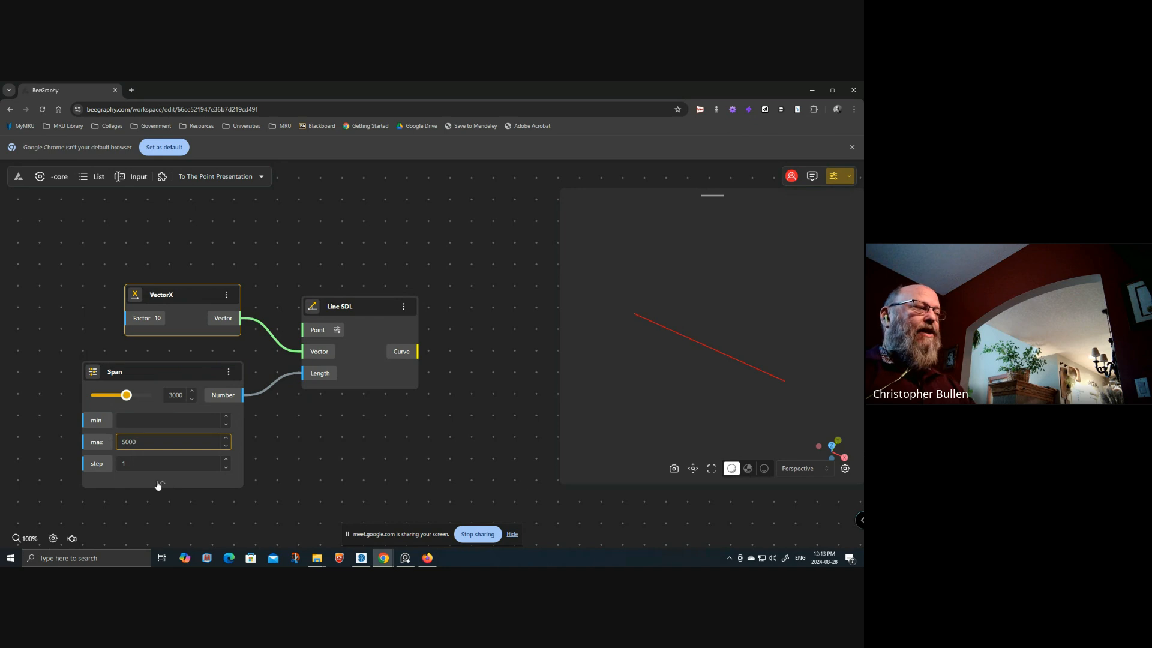
left_click(160, 484)
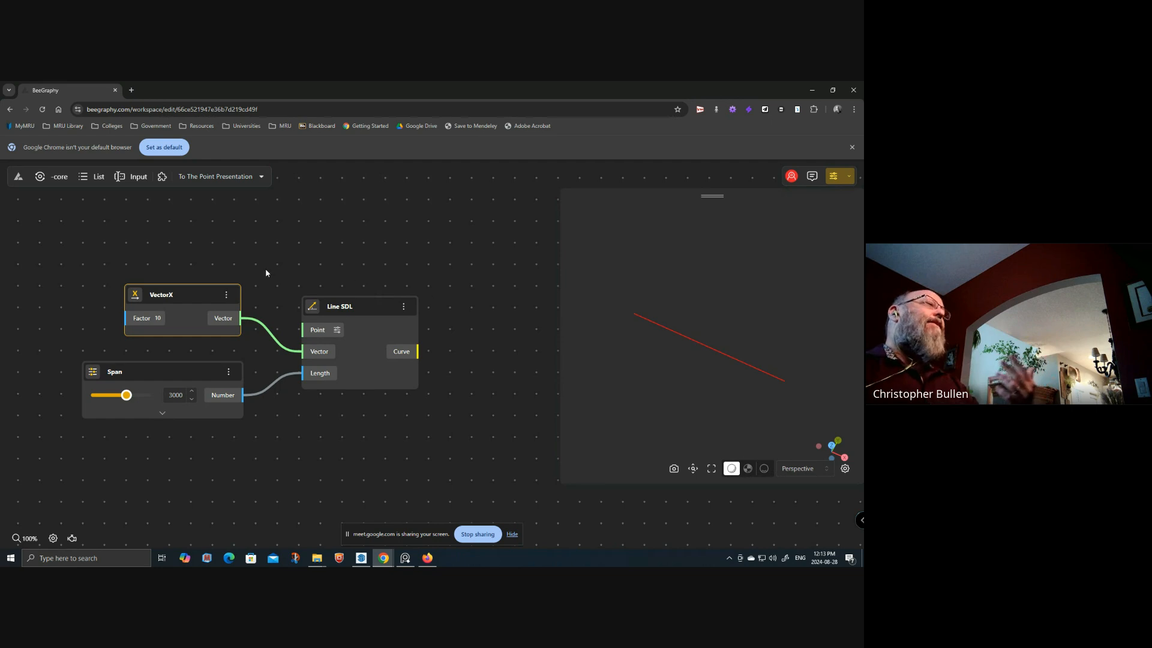
mouse_move(172, 289)
left_mouse_down()
mouse_move(179, 310)
mouse_move(172, 302)
left_mouse_up()
- Add a Divide By Count node beside Line SDL and connect the line's Curve output to its Curve input
left_click_drag(353, 431, 281, 416)
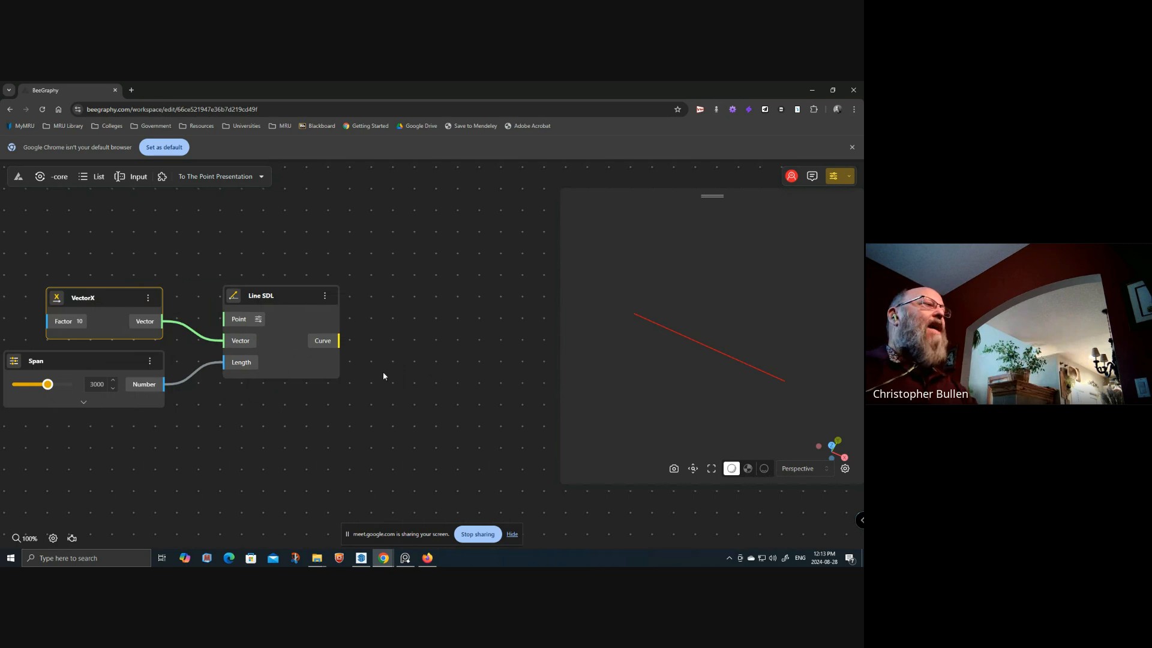
left_click_drag(380, 373, 355, 368)
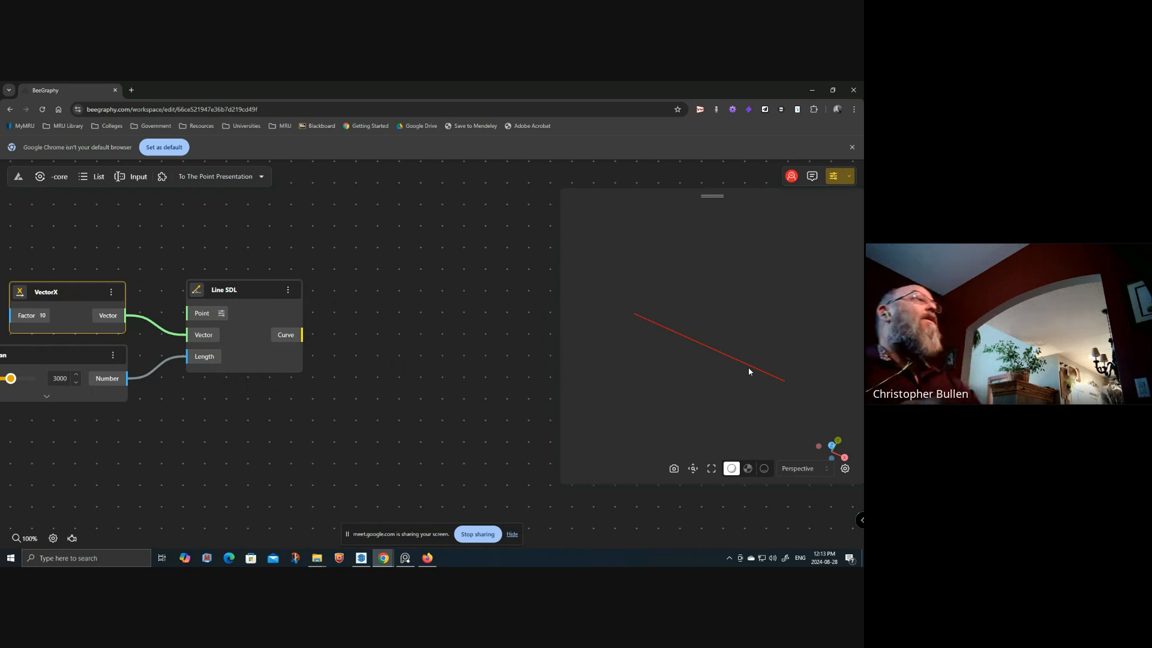
double_click(433, 329)
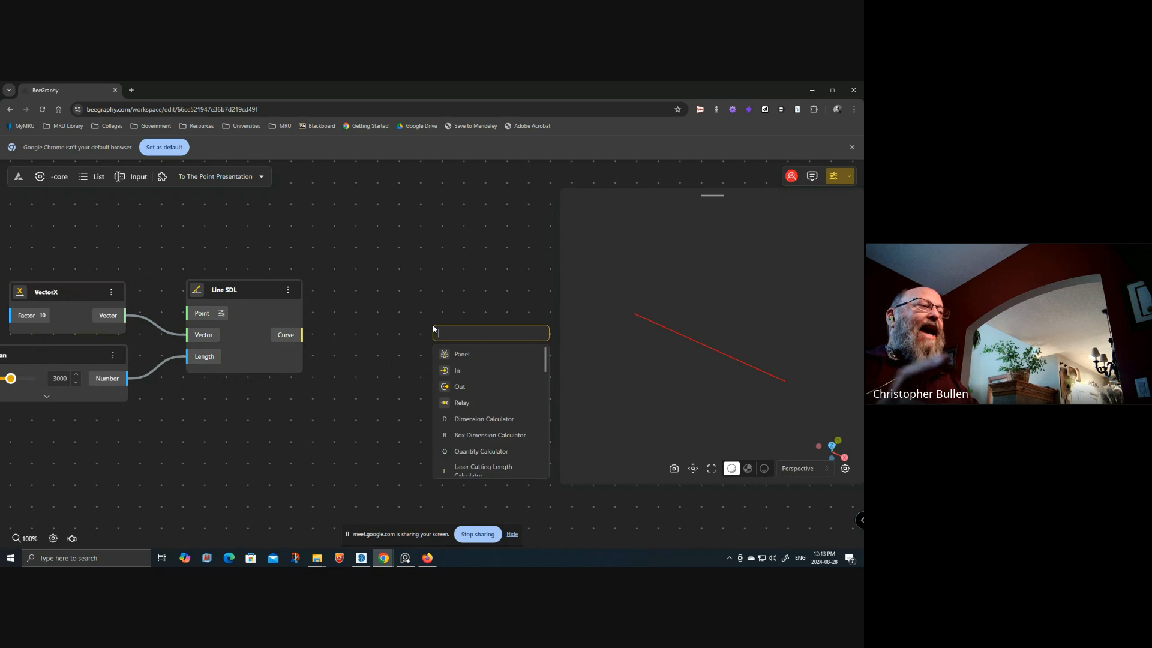
type("div")
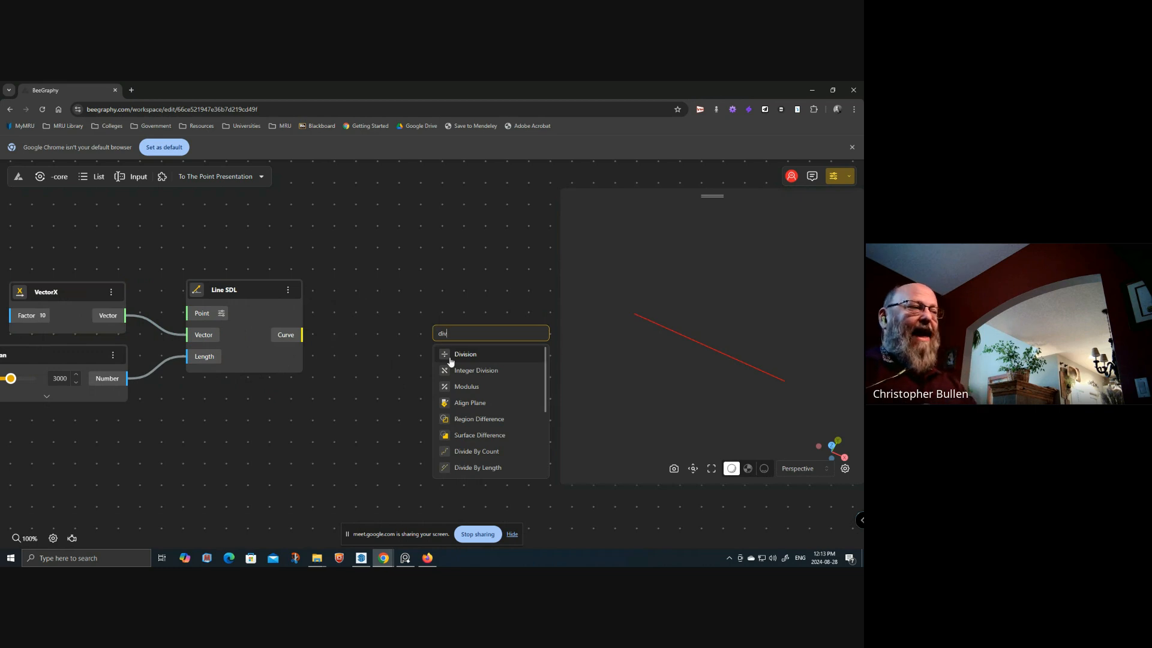
left_click(469, 451)
left_click_drag(483, 342, 440, 304)
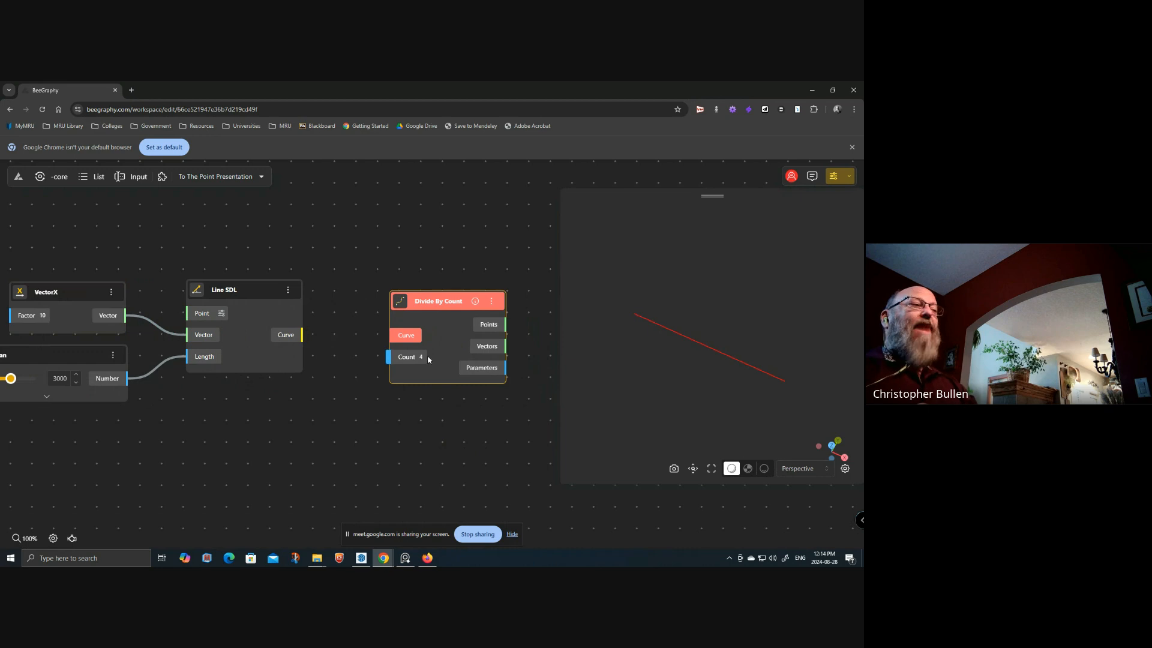
left_click_drag(302, 334, 390, 337)
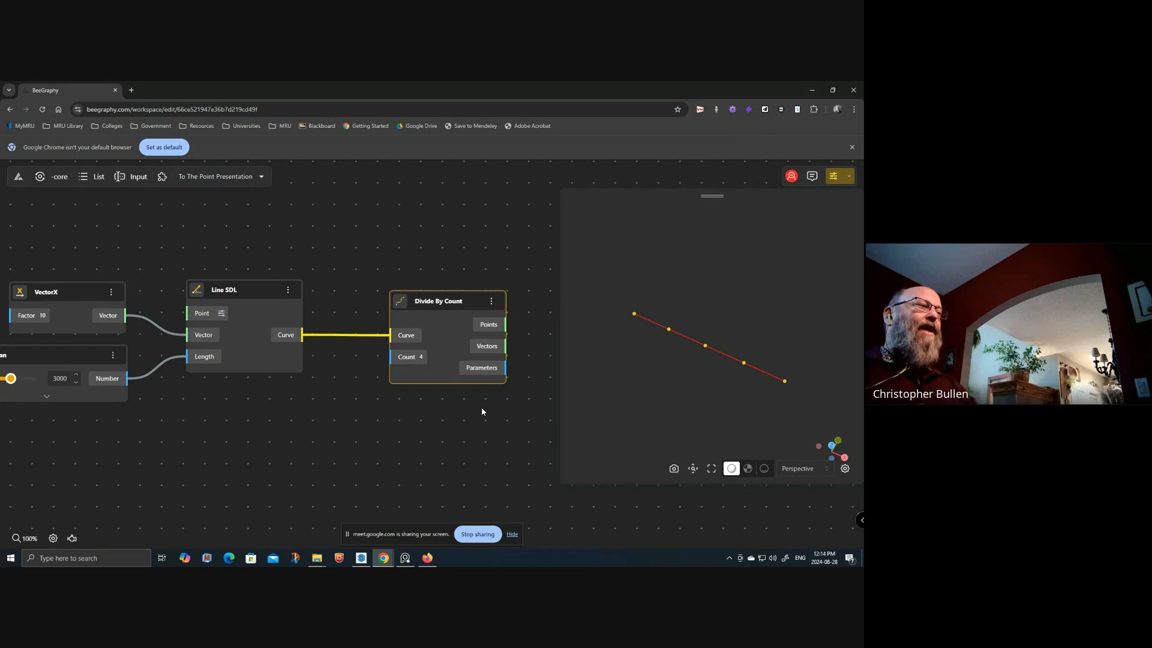
- Move the Divide By Count node farther from Line SDL, keeping their Curve connection level, to make room between them
left_click_drag(460, 403, 364, 402)
left_click_drag(344, 306, 475, 309)
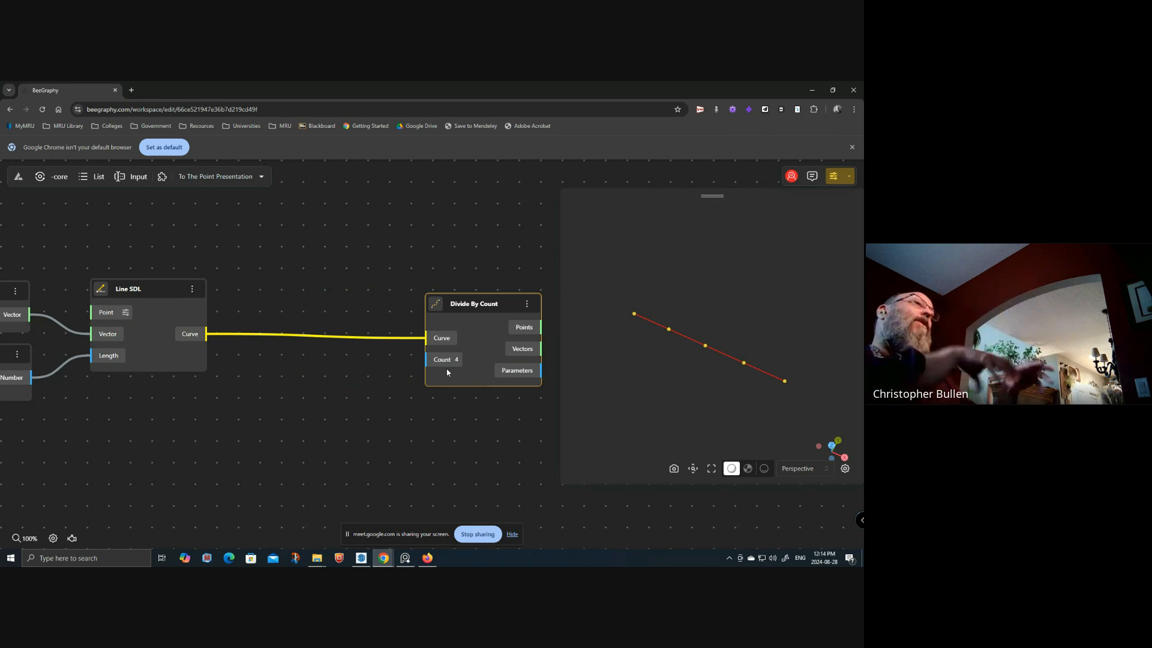
mouse_move(328, 424)
left_mouse_down()
mouse_move(380, 398)
mouse_move(320, 414)
left_mouse_up()
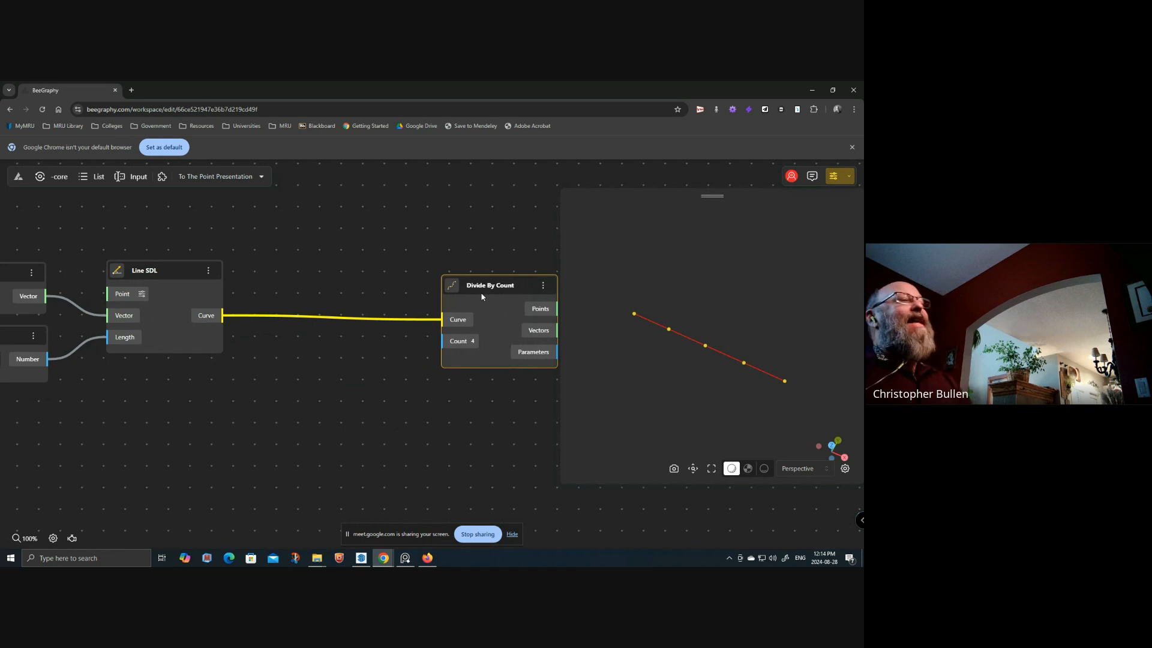
left_click_drag(481, 297, 489, 294)
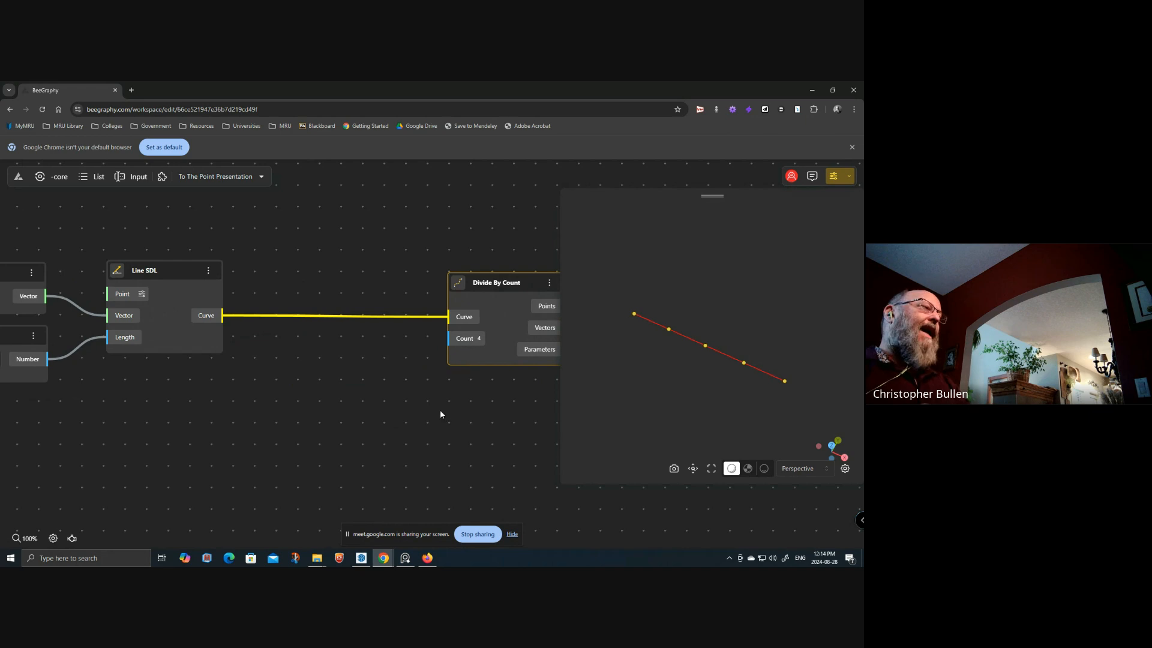
- Add a Range Input with value 12, check its min, max and step settings, and place it below the Line SDL node
left_click_drag(228, 404, 276, 391)
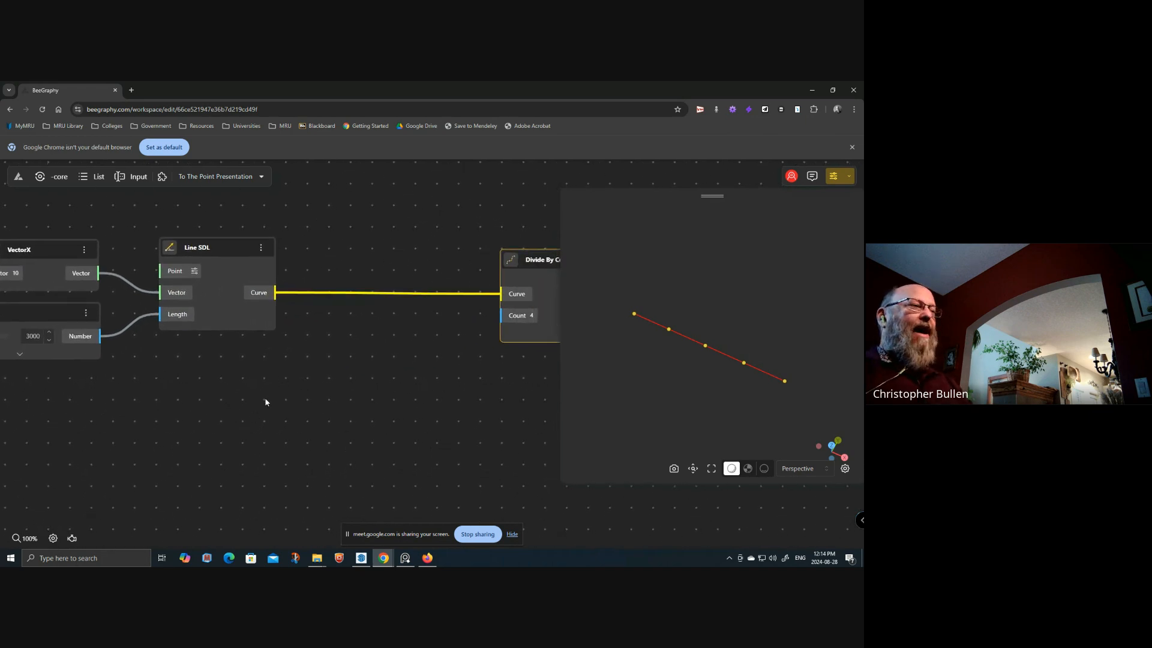
double_click(256, 399)
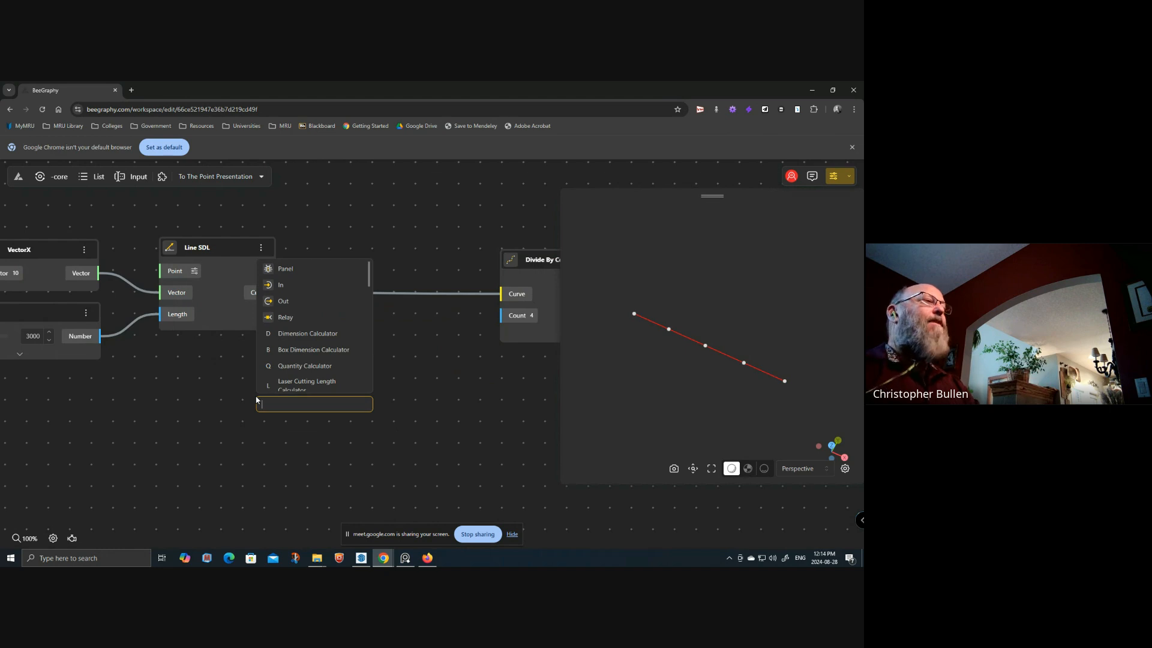
type("12")
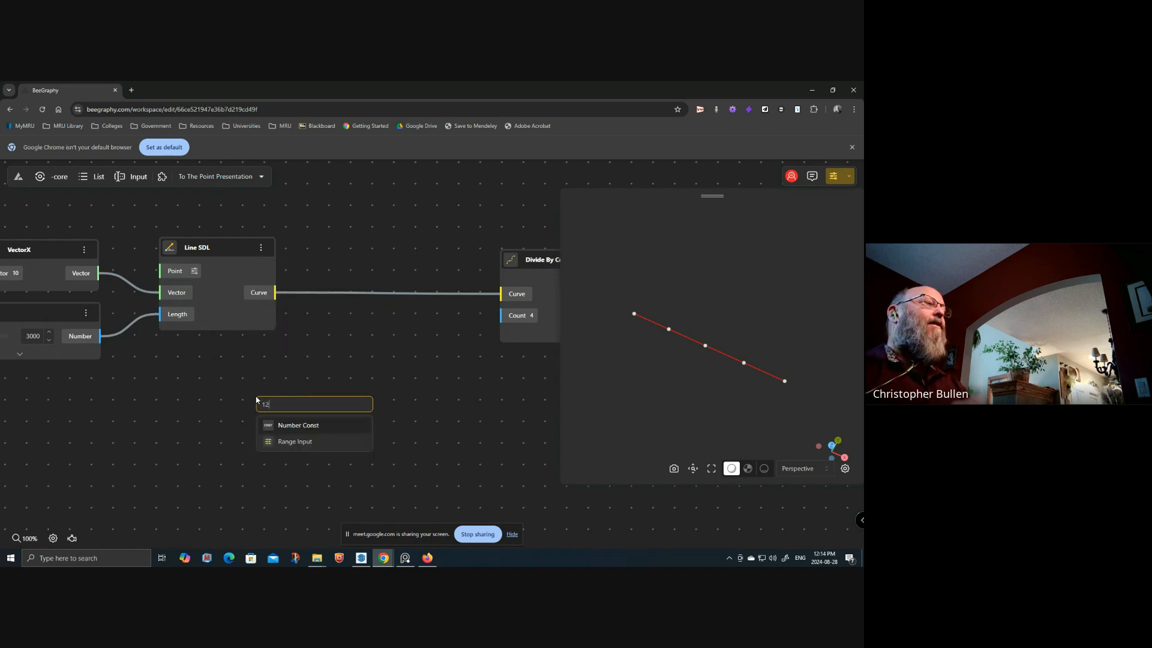
left_click(309, 444)
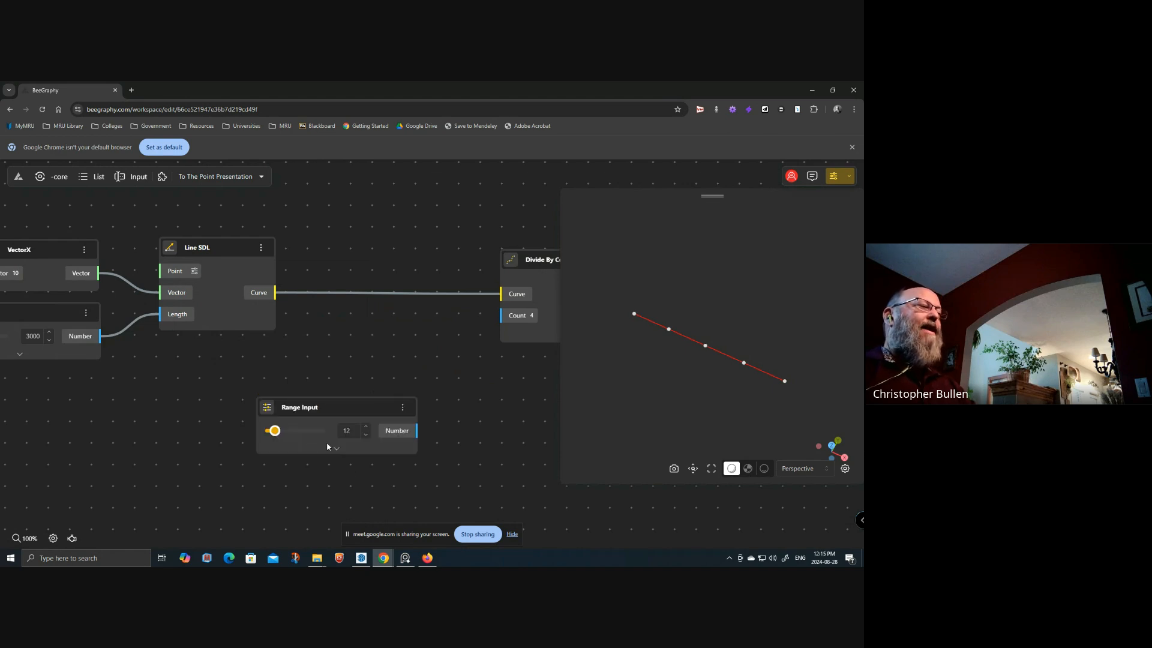
left_click(335, 451)
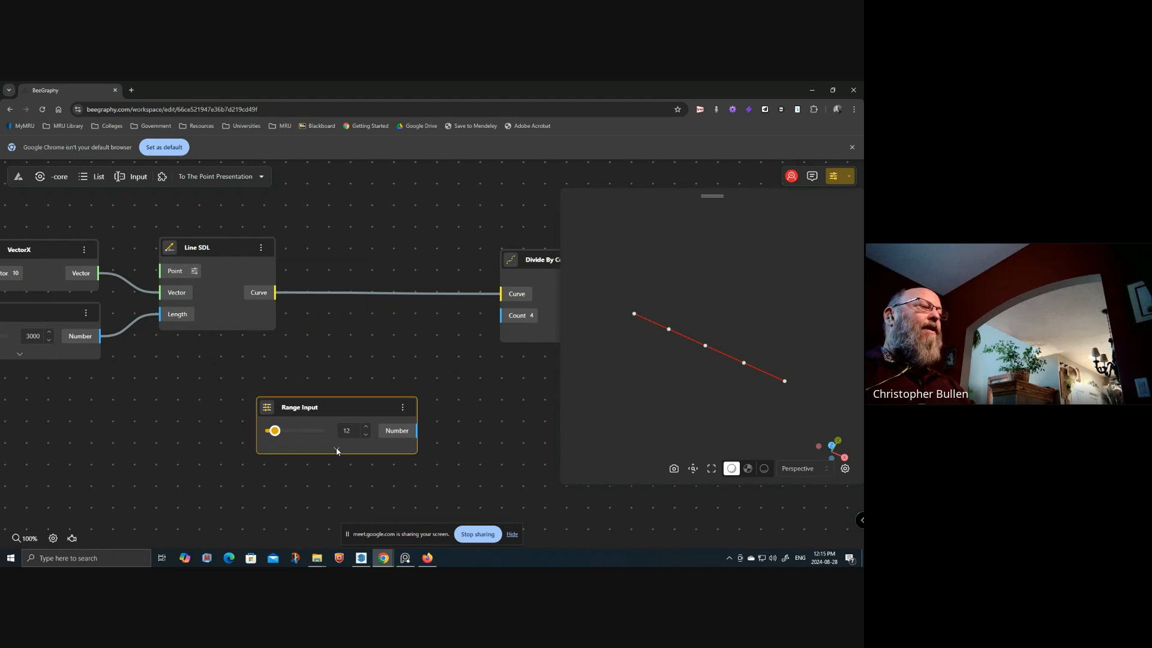
left_click(335, 450)
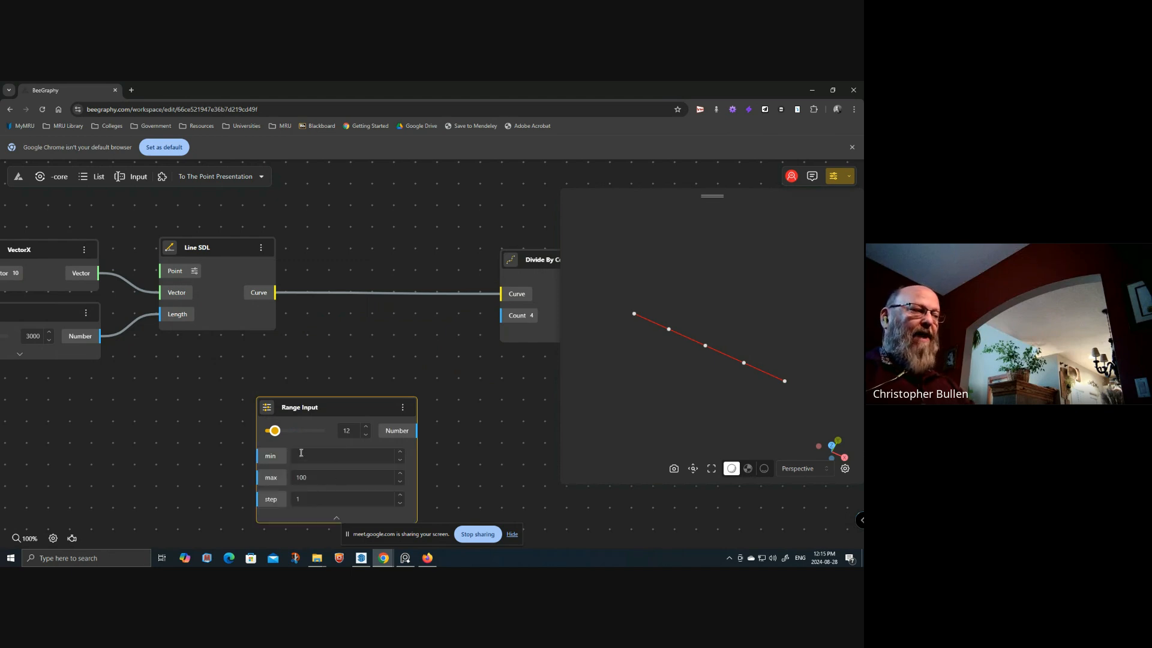
left_click(337, 518)
left_click_drag(347, 405, 268, 372)
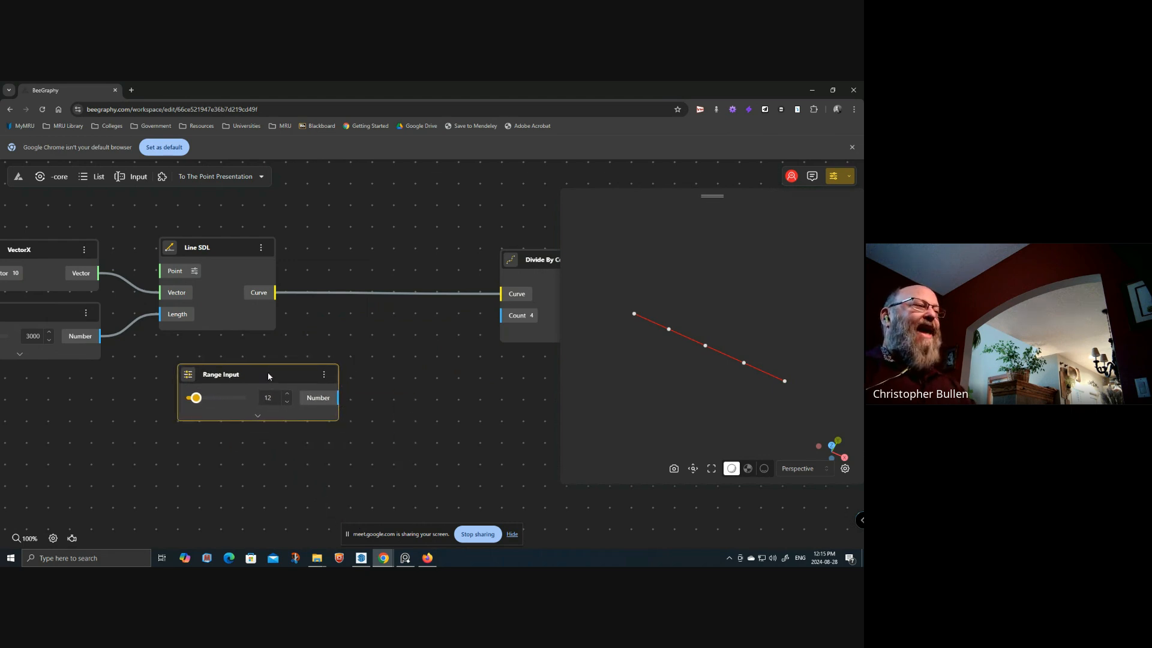
- Connect the new Range Input's Number output to Divide By Count's Count input and shift the Range Input farther from that node
left_click_drag(339, 397, 516, 316)
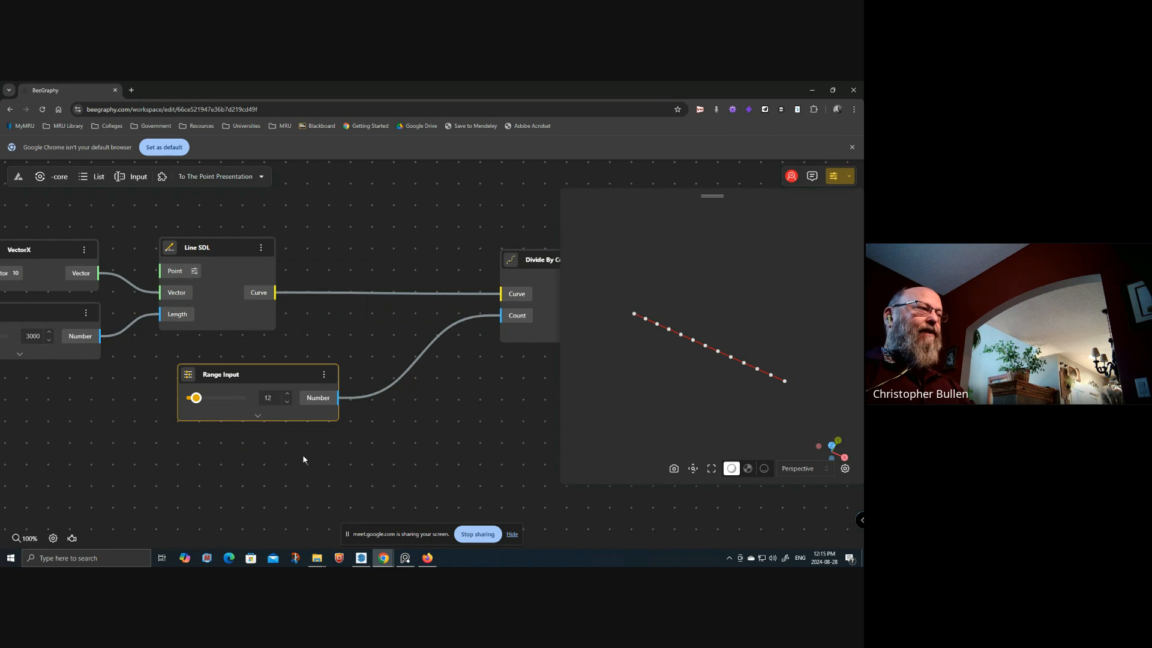
left_click_drag(289, 376, 264, 372)
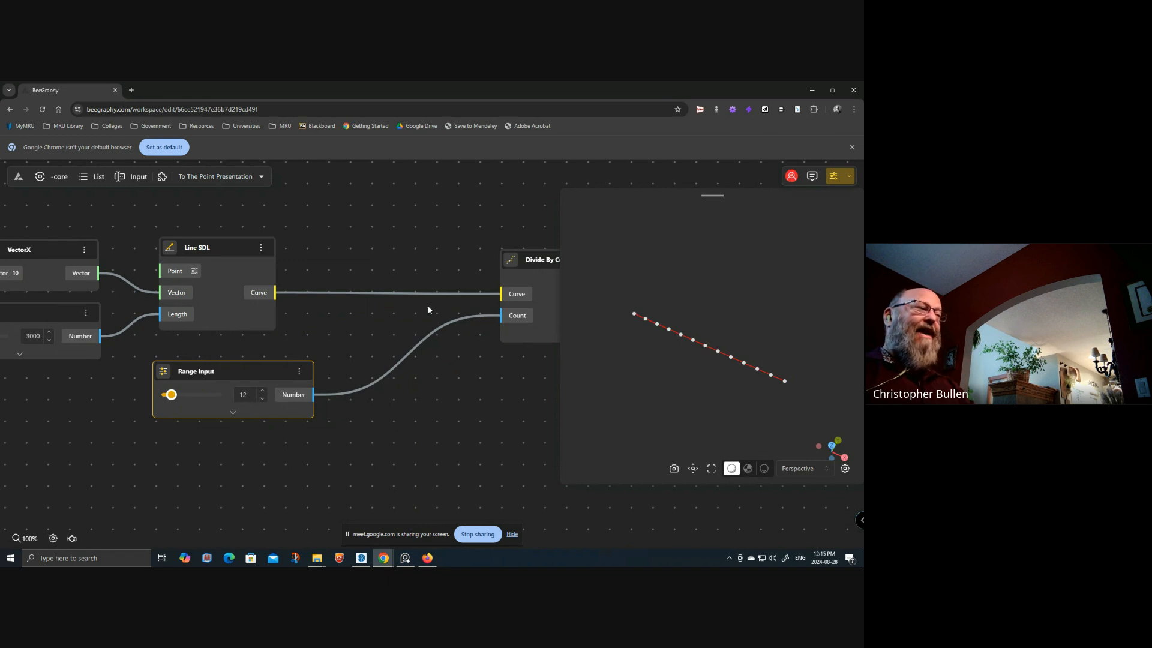
left_click_drag(263, 363, 247, 358)
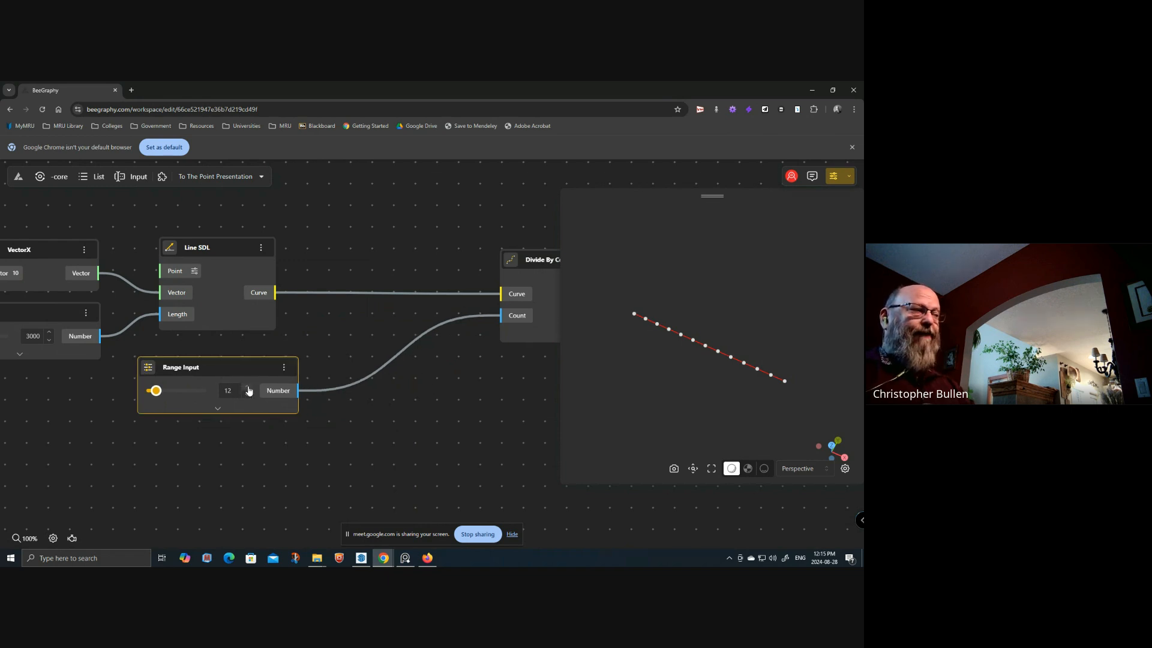
- Add a Subtraction node and arrange it between the Range Input and the Divide By Count node
double_click(434, 408)
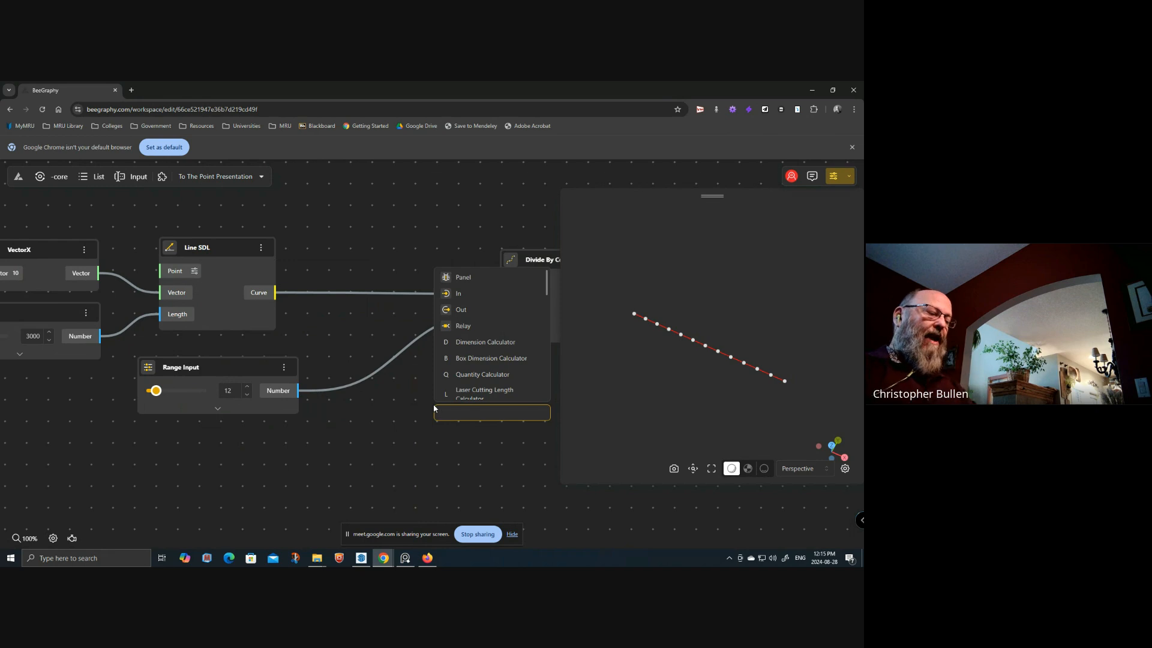
type("sub")
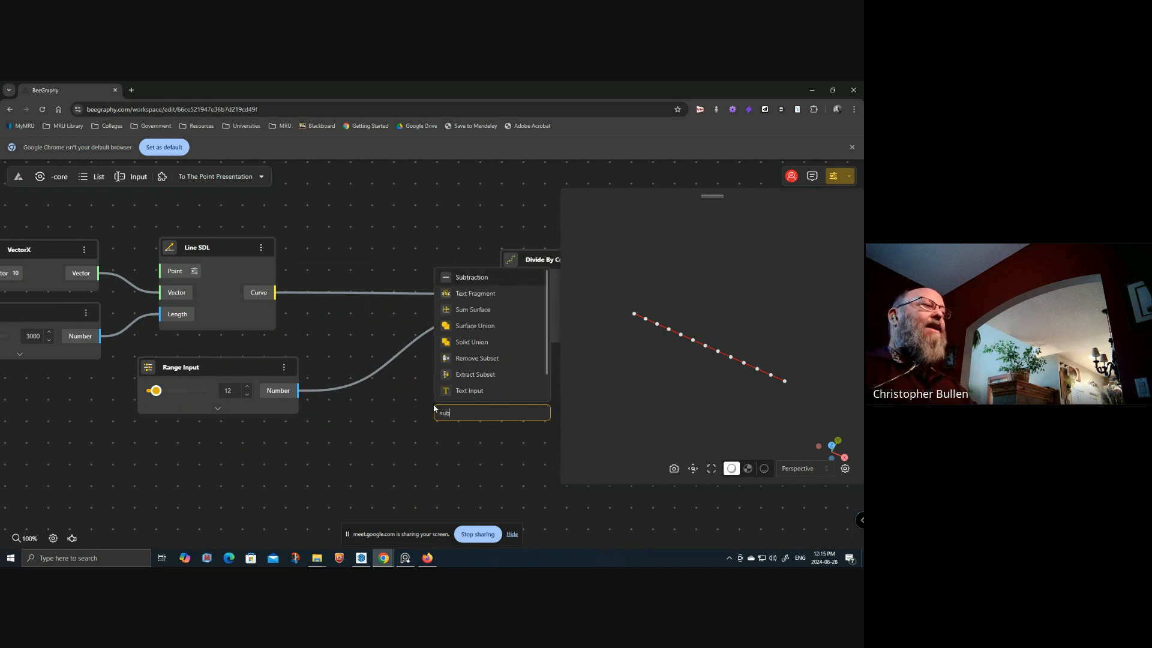
left_click(474, 278)
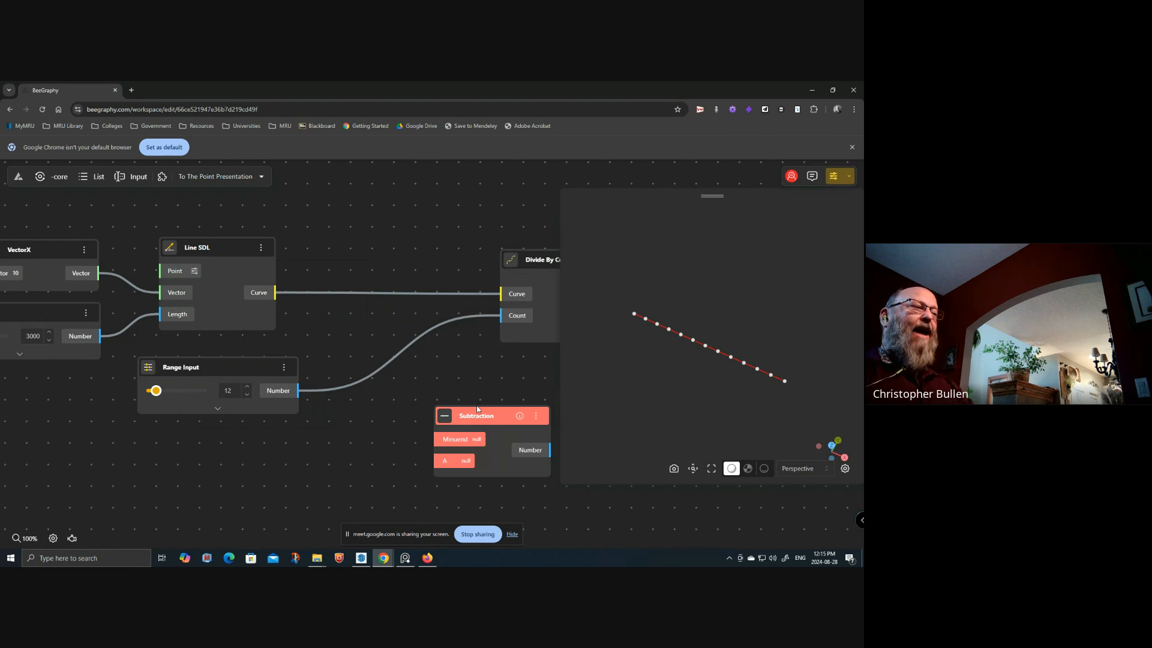
left_click_drag(483, 417, 378, 364)
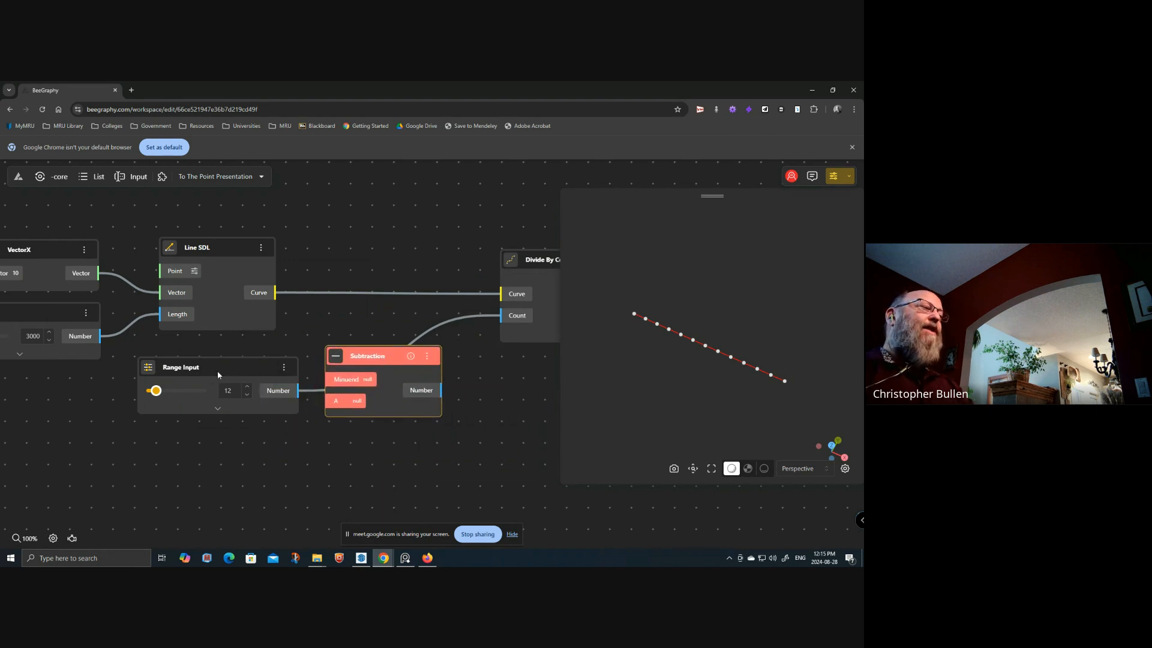
left_click_drag(174, 367, 146, 366)
left_click_drag(378, 363, 365, 375)
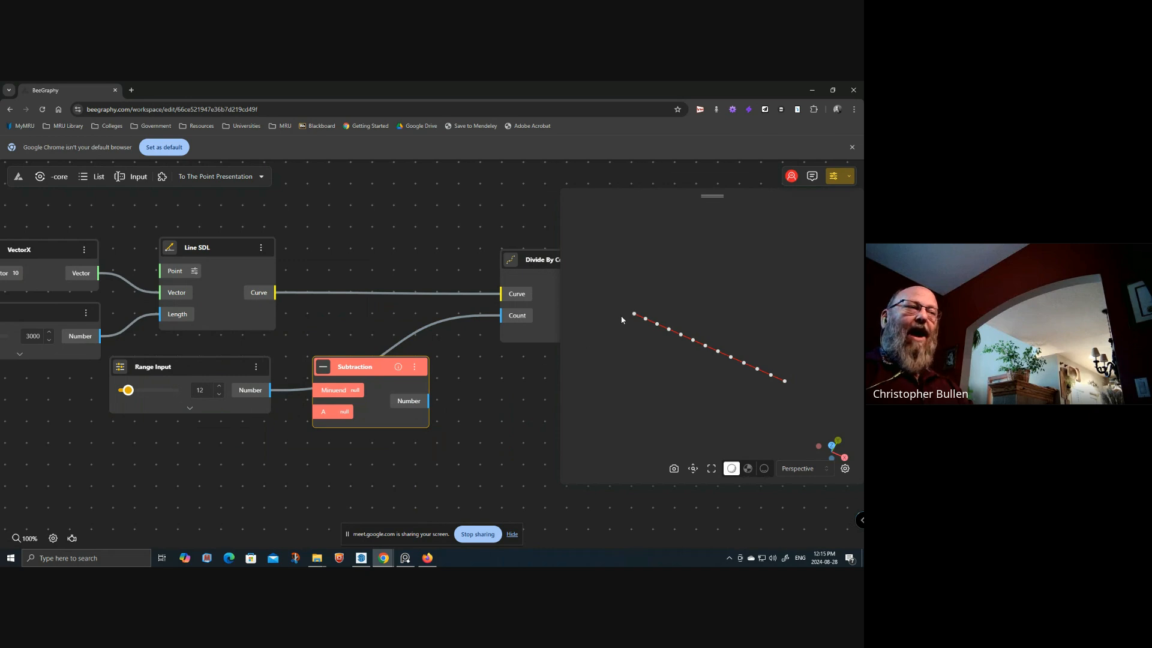
- Connect the Range Input's Number output to Subtraction's Minuend and set its A value to 1
left_click_drag(247, 391, 351, 392)
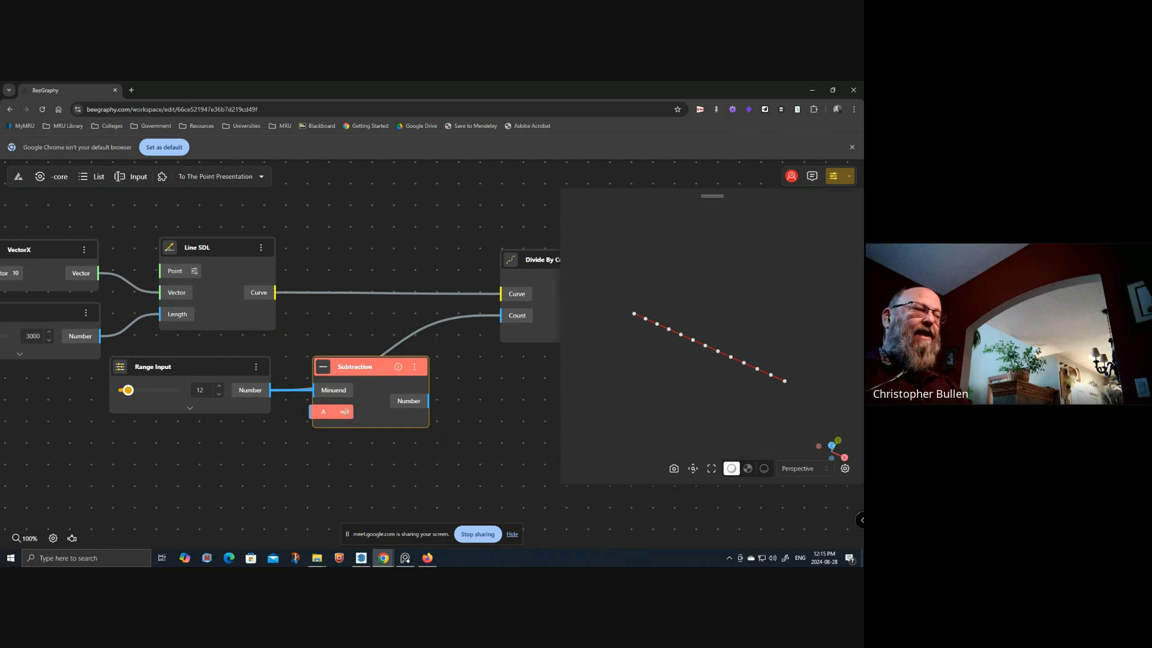
left_click(347, 411)
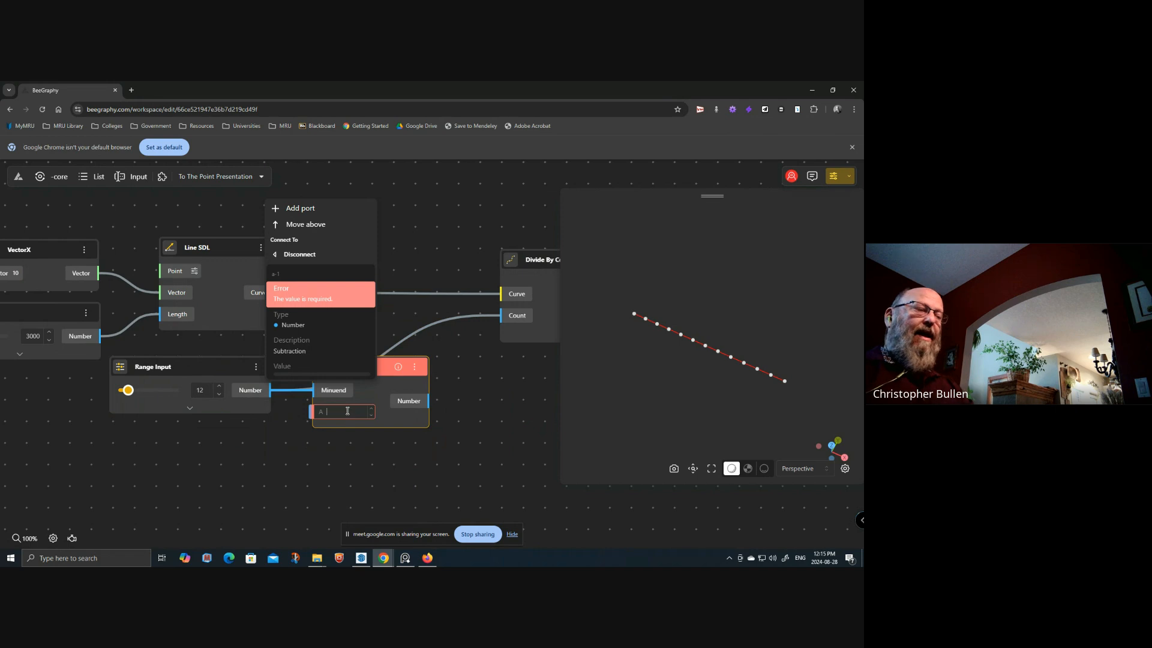
type("1")
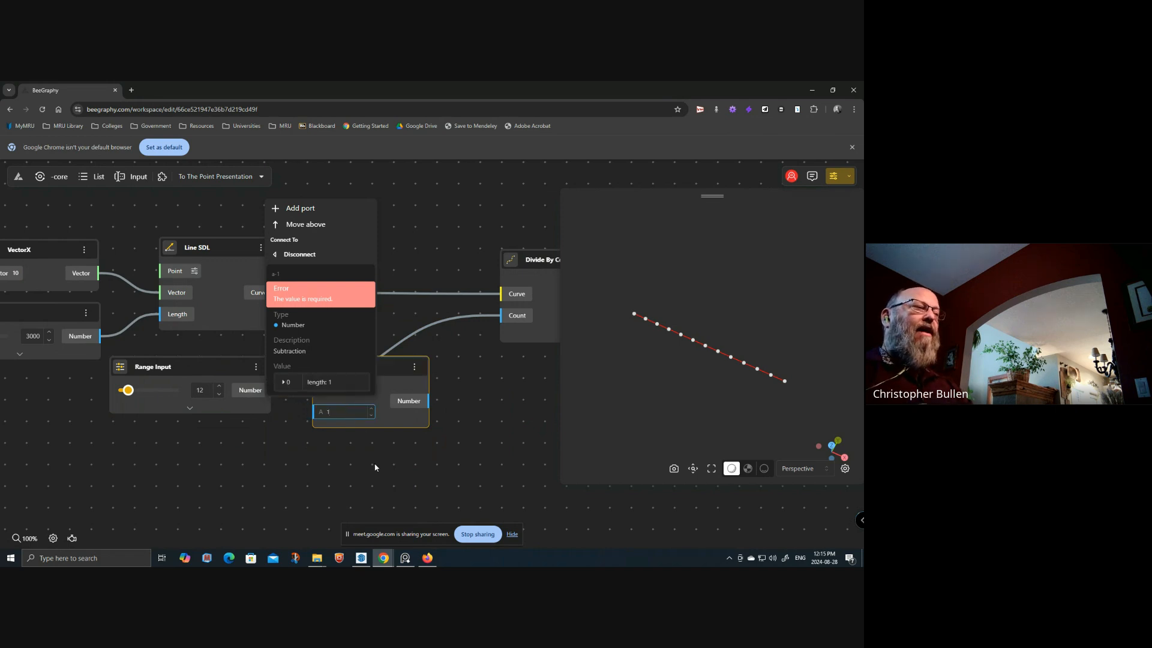
left_click(376, 466)
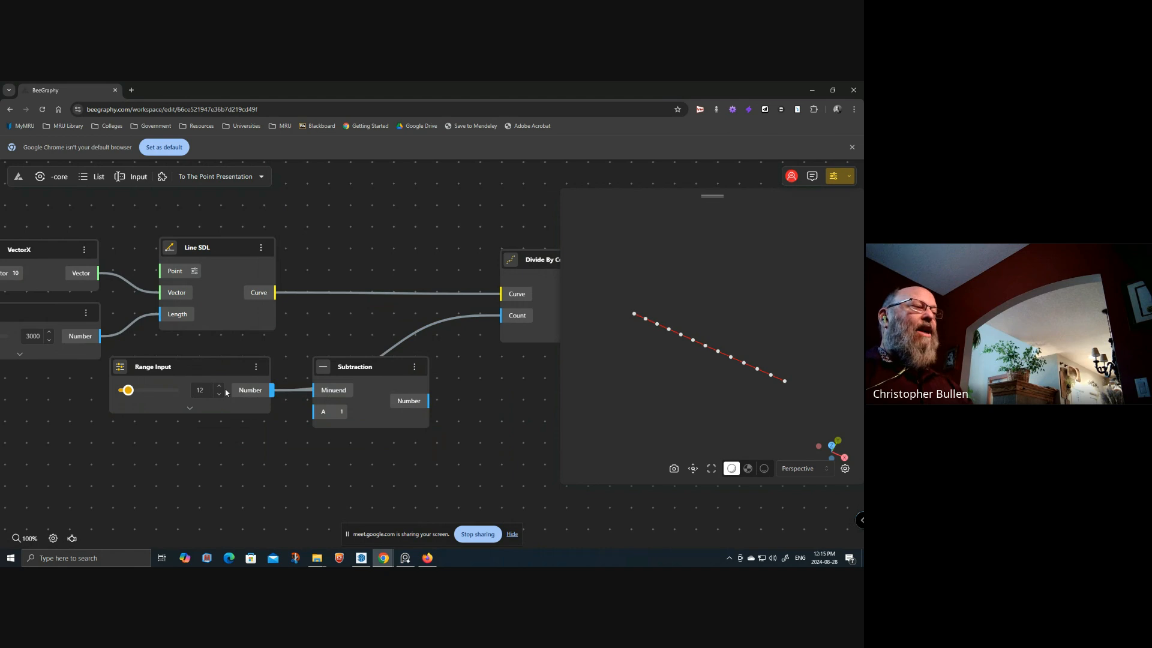
- Inspect the Subtraction result, then connect its Number output to Divide By Count's Count input
left_click(410, 404)
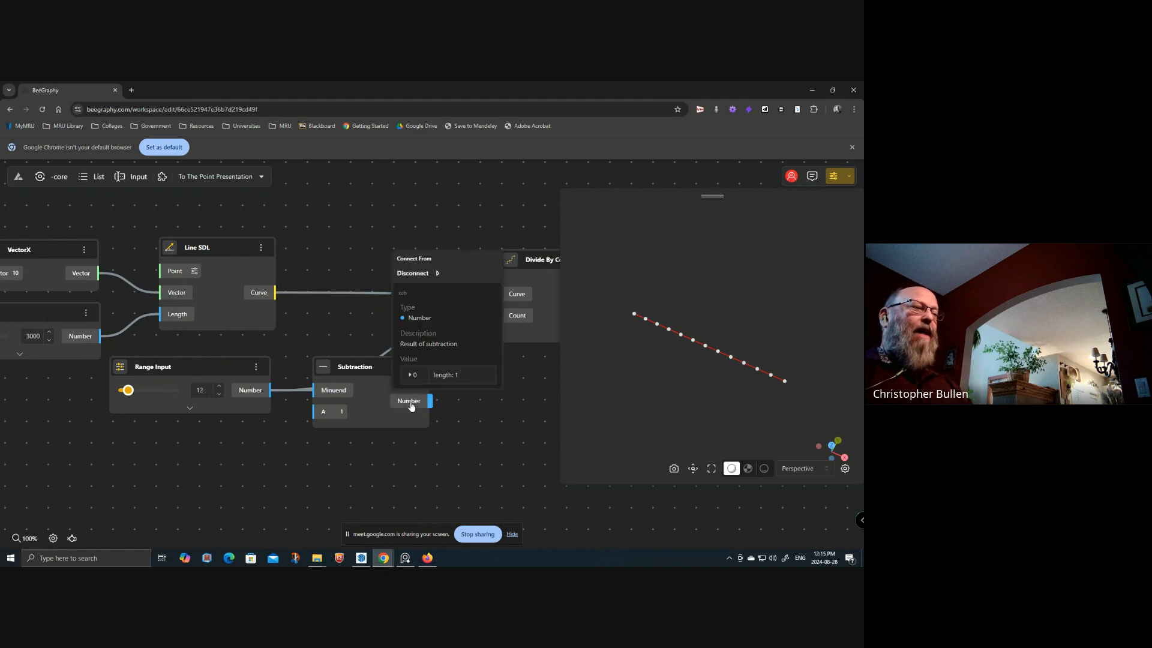
left_click(410, 375)
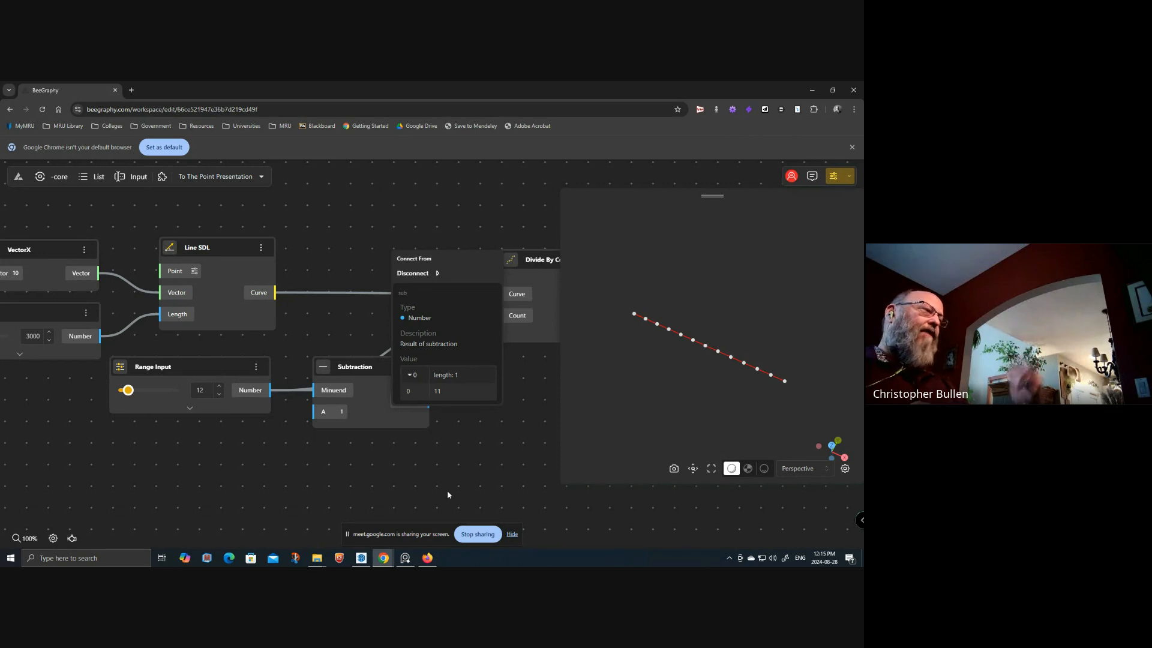
left_click(484, 466)
left_click_drag(428, 401, 500, 315)
- Rename the Range Input feeding the Subtraction node as Density and set its value to 40
left_click_drag(128, 395, 125, 396)
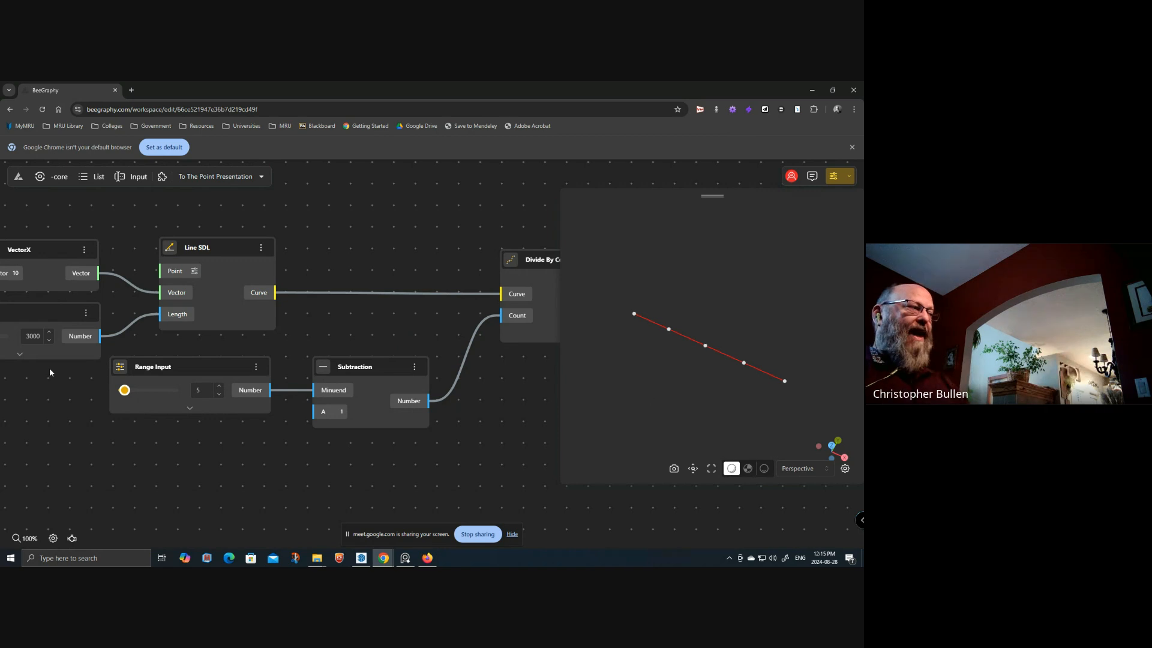
double_click(158, 368)
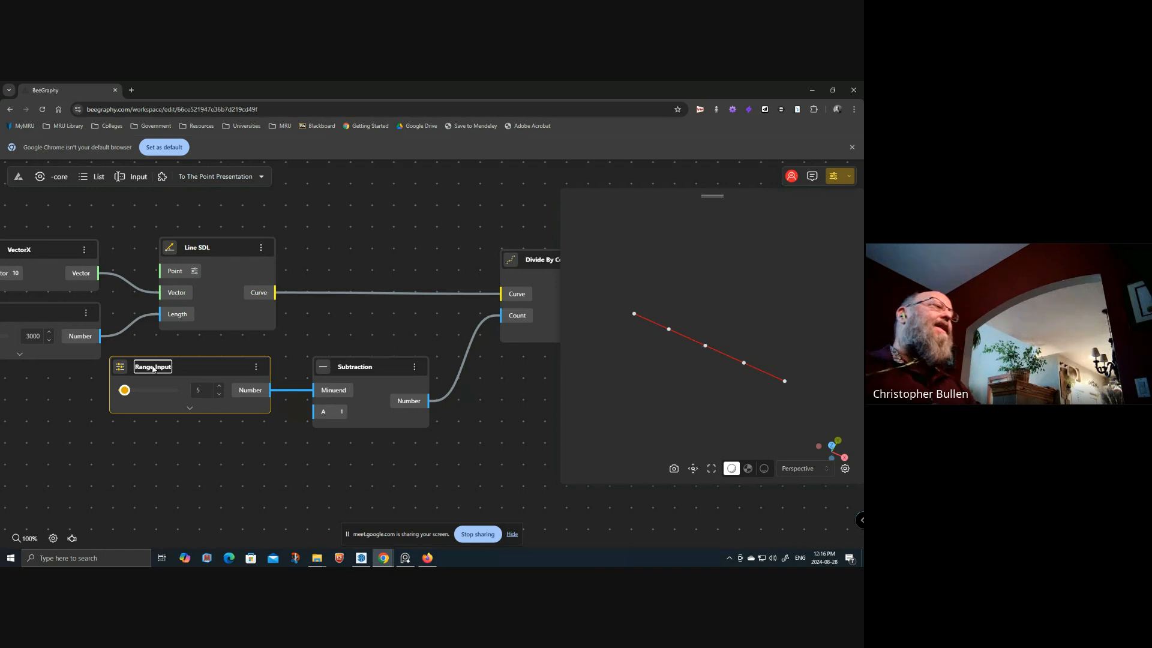
triple_click(152, 369)
type("Density")
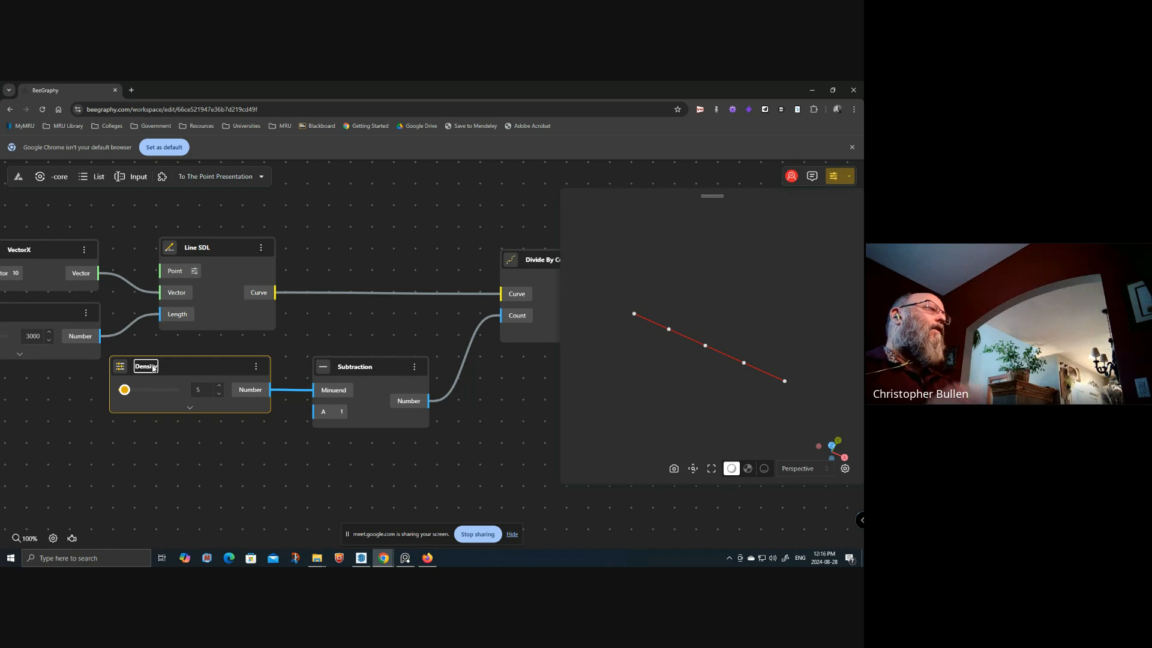
key("Return")
left_click_drag(125, 391, 143, 390)
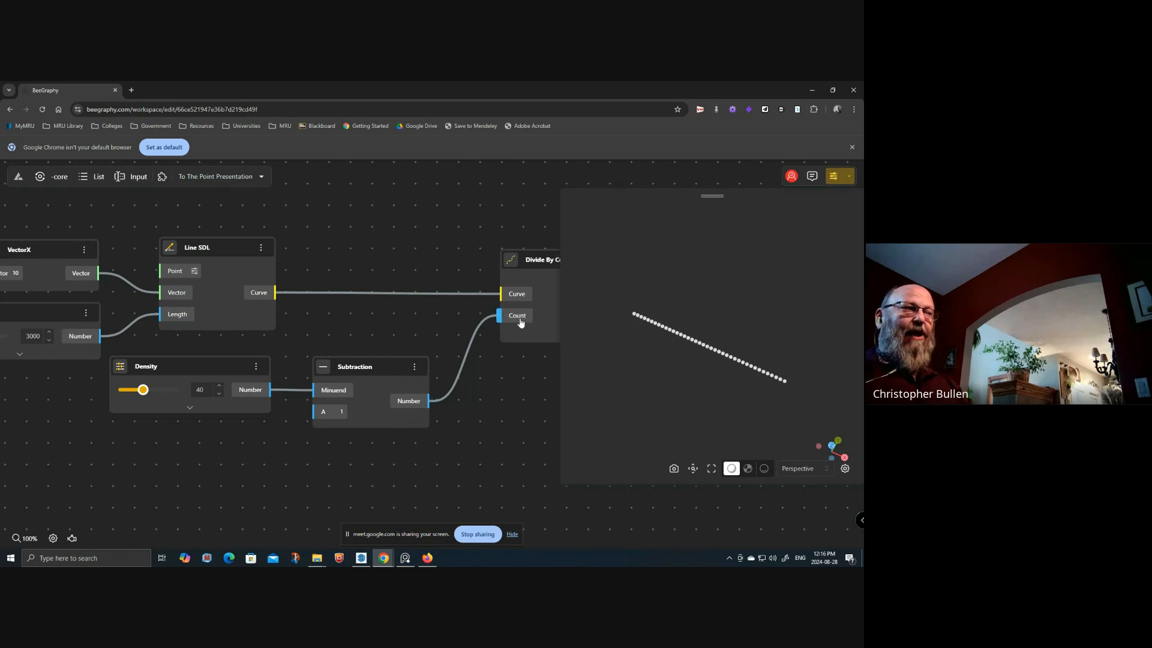
- Move the Density slider node directly beneath the Span slider node
left_click_drag(521, 381, 478, 391)
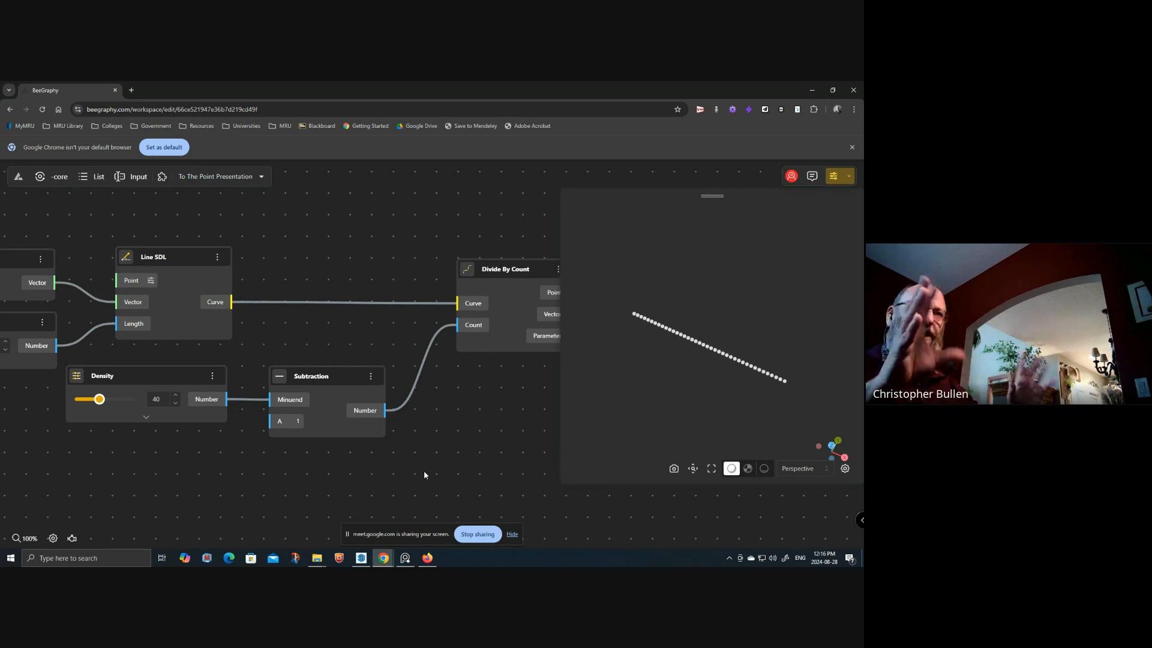
left_click_drag(437, 458, 399, 457)
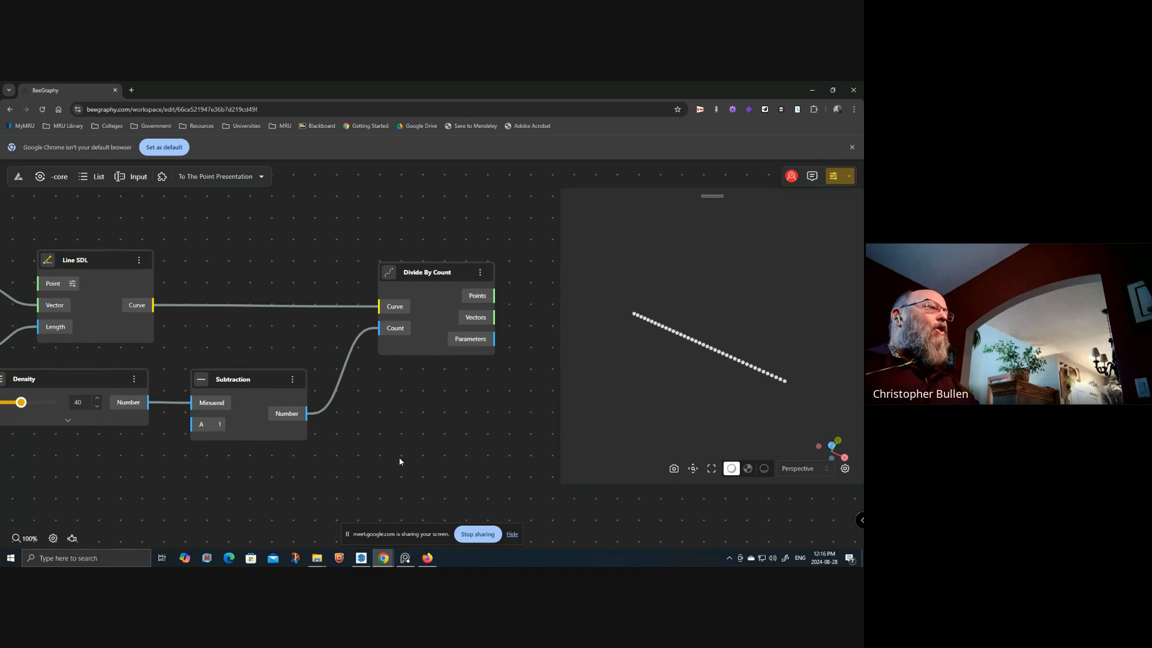
scroll(399, 457, "down", 2)
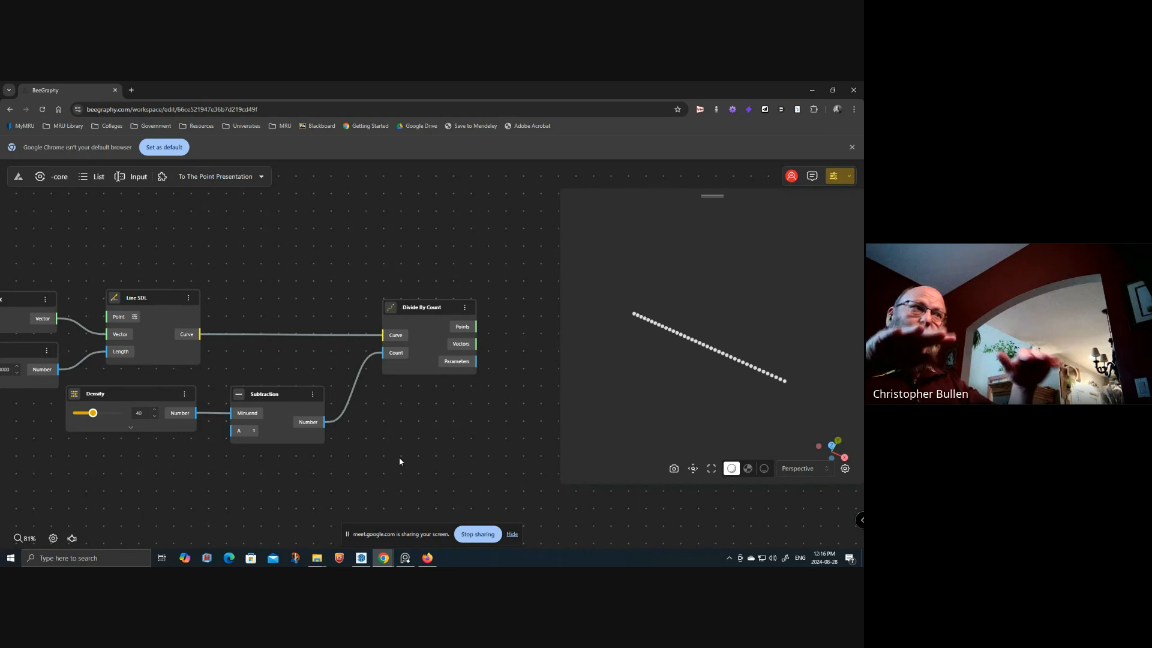
left_click_drag(114, 512, 373, 480)
left_click_drag(341, 402, 231, 393)
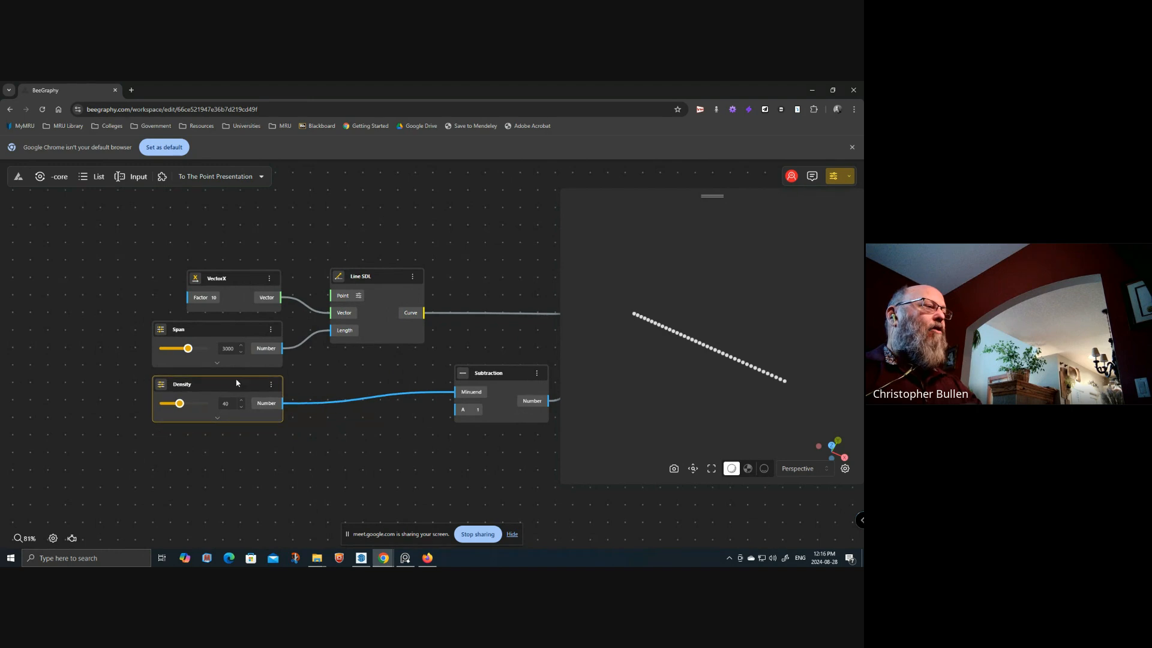
- Add a Move node beyond Divide By Count and connect Divide By Count's Points output to its Geometry input
scroll(231, 393, "right", 5)
scroll(424, 360, "right", 3)
scroll(408, 378, "up", 1)
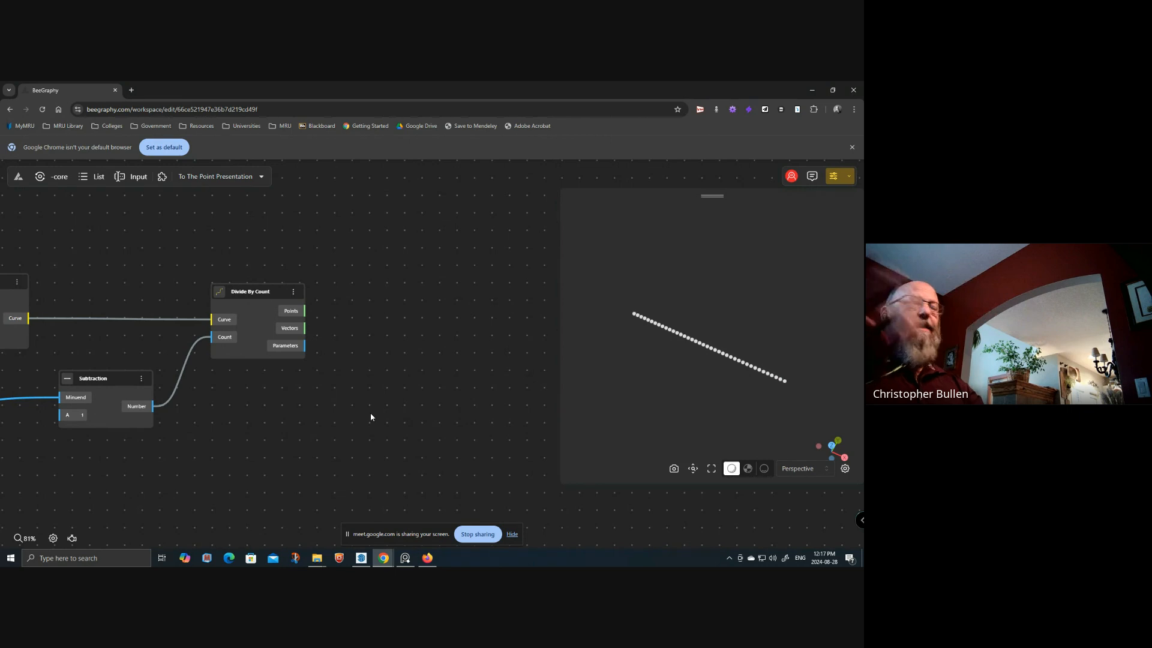
left_click(277, 298)
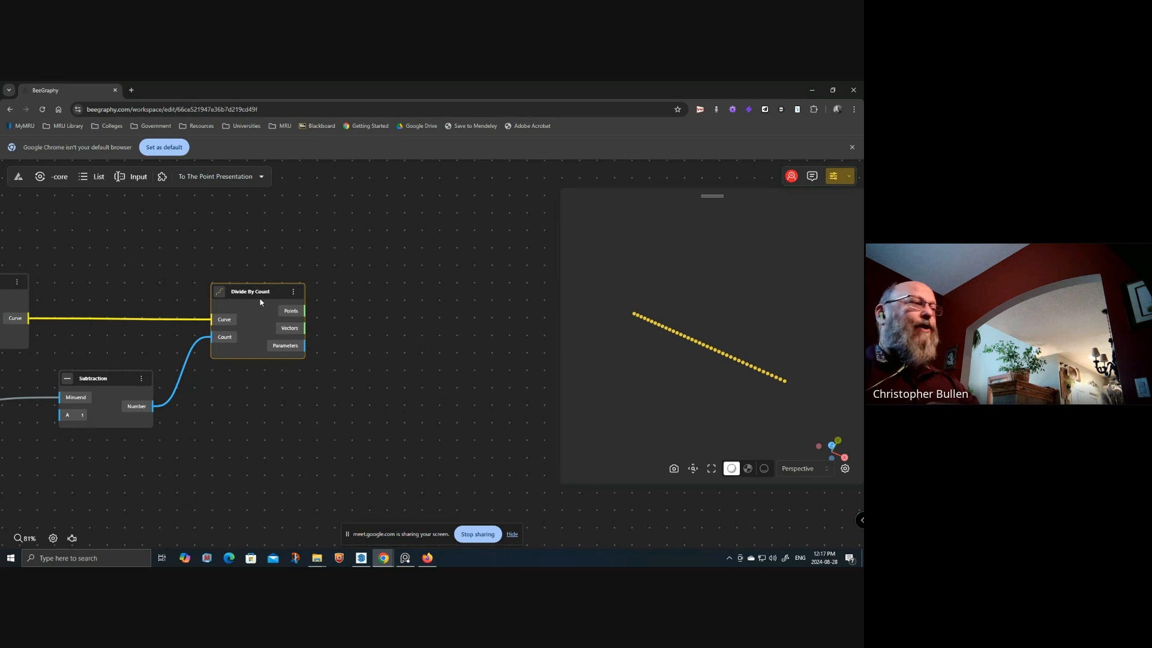
double_click(422, 330)
type("move")
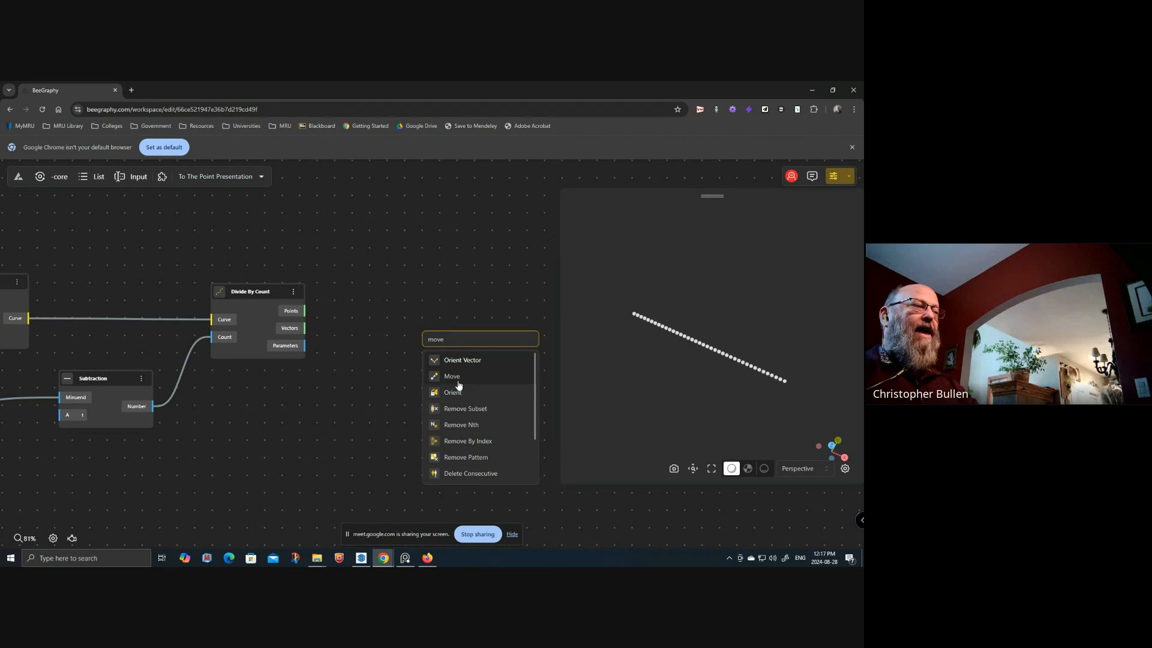
left_click(451, 376)
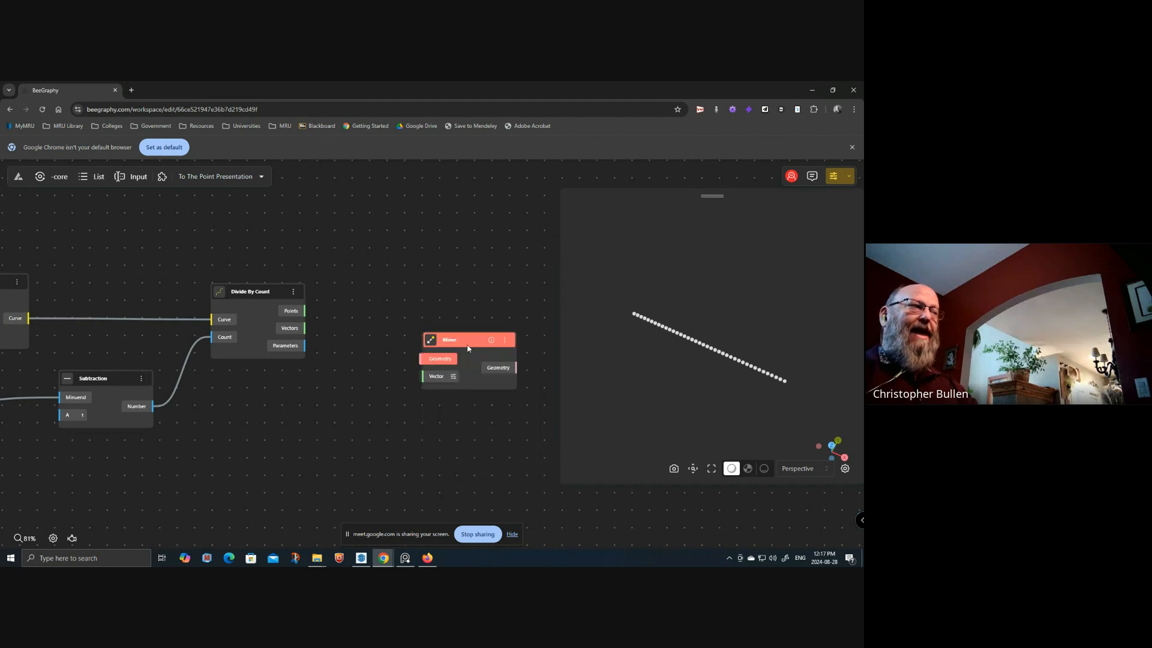
left_click_drag(287, 311, 486, 294)
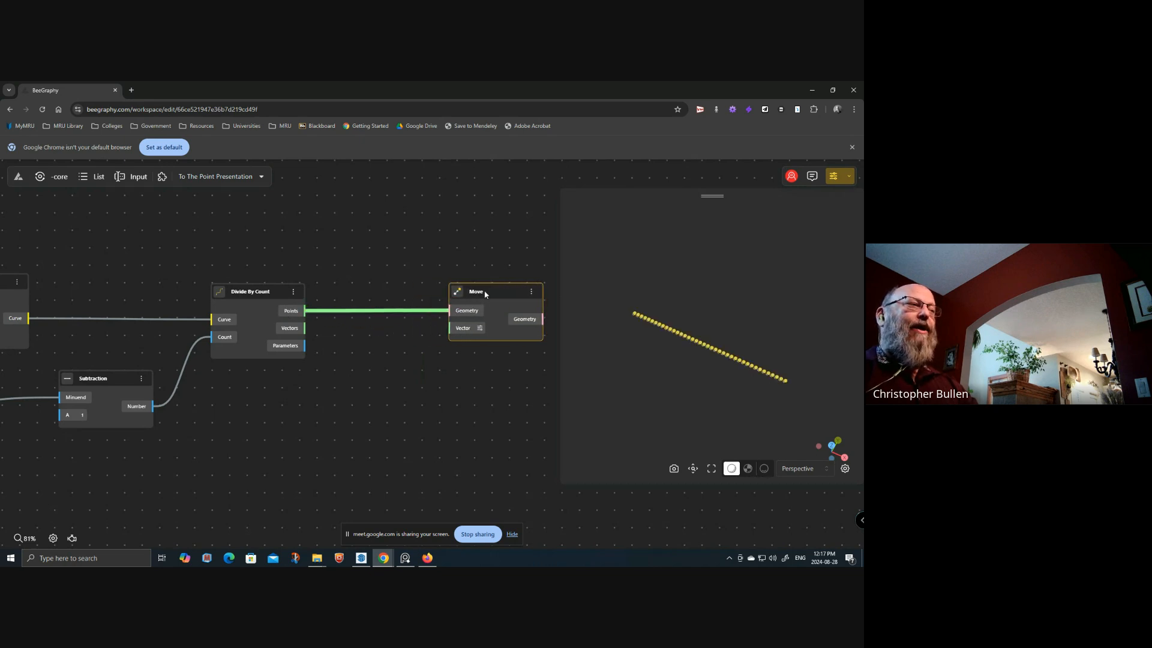
- Check Move's default vector, then add a VectorZ node below it and connect its Vector output to Move's Vector input
left_click(479, 328)
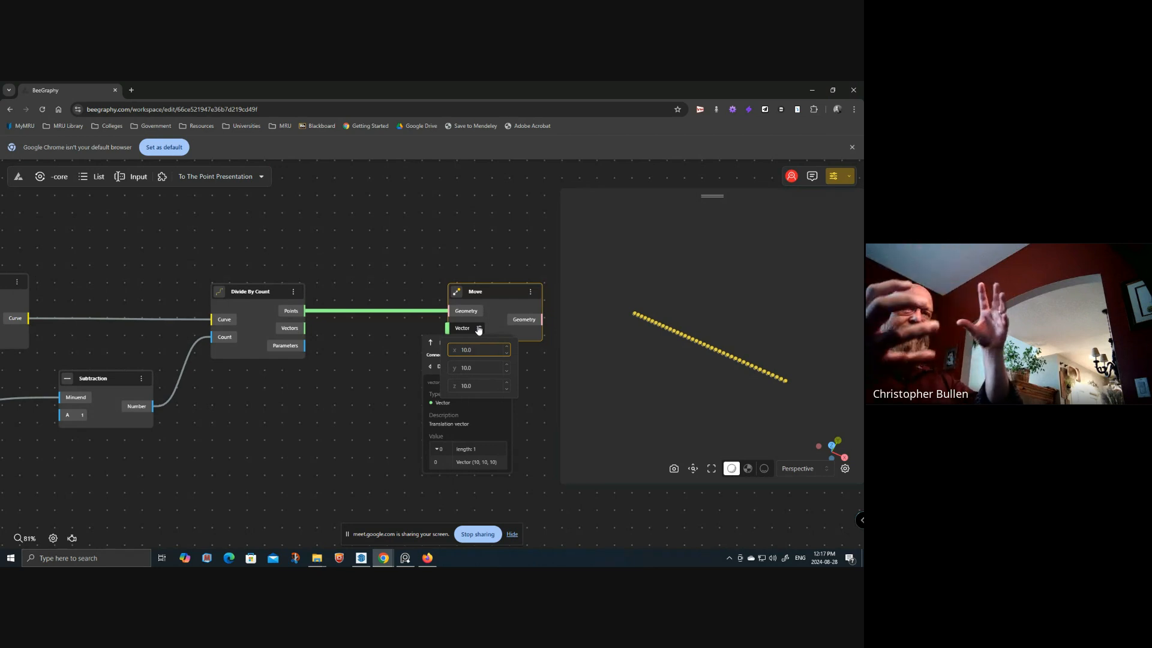
left_click(377, 453)
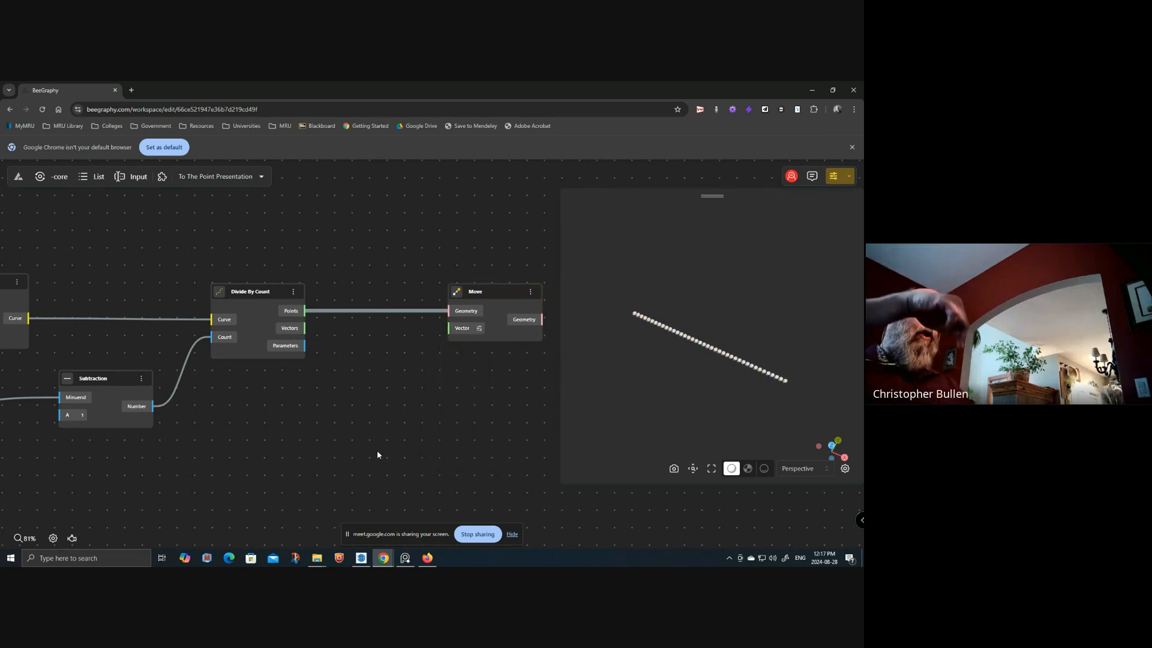
double_click(389, 391)
type("z")
left_click(429, 419)
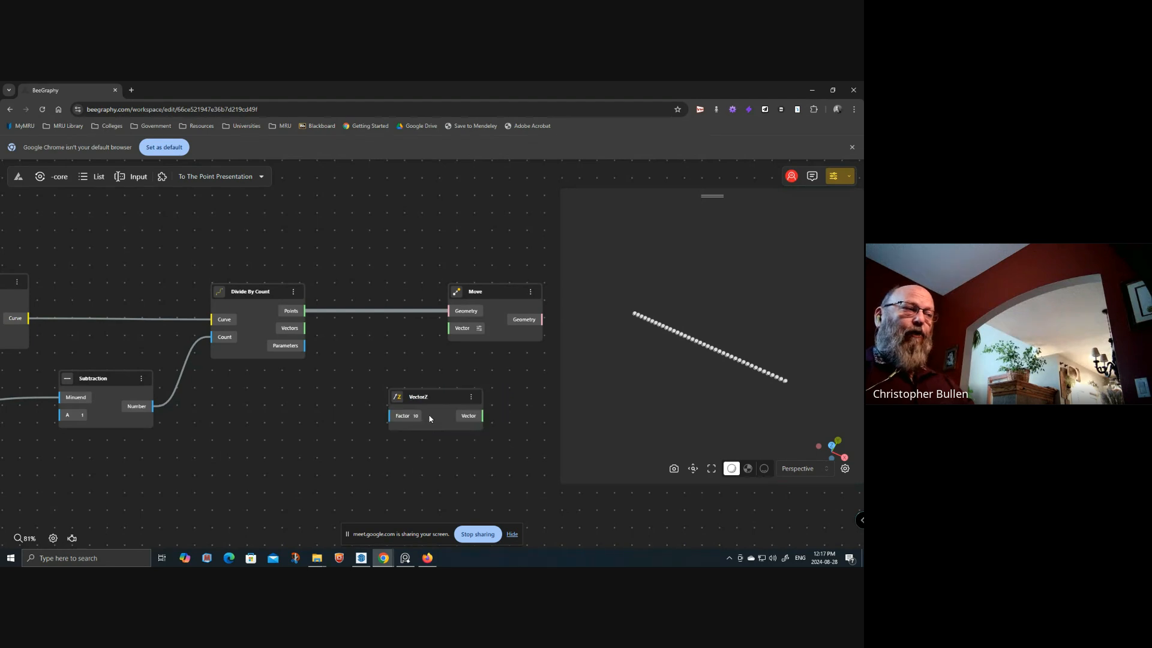
left_click_drag(448, 405, 463, 335)
left_click_drag(374, 448, 475, 424)
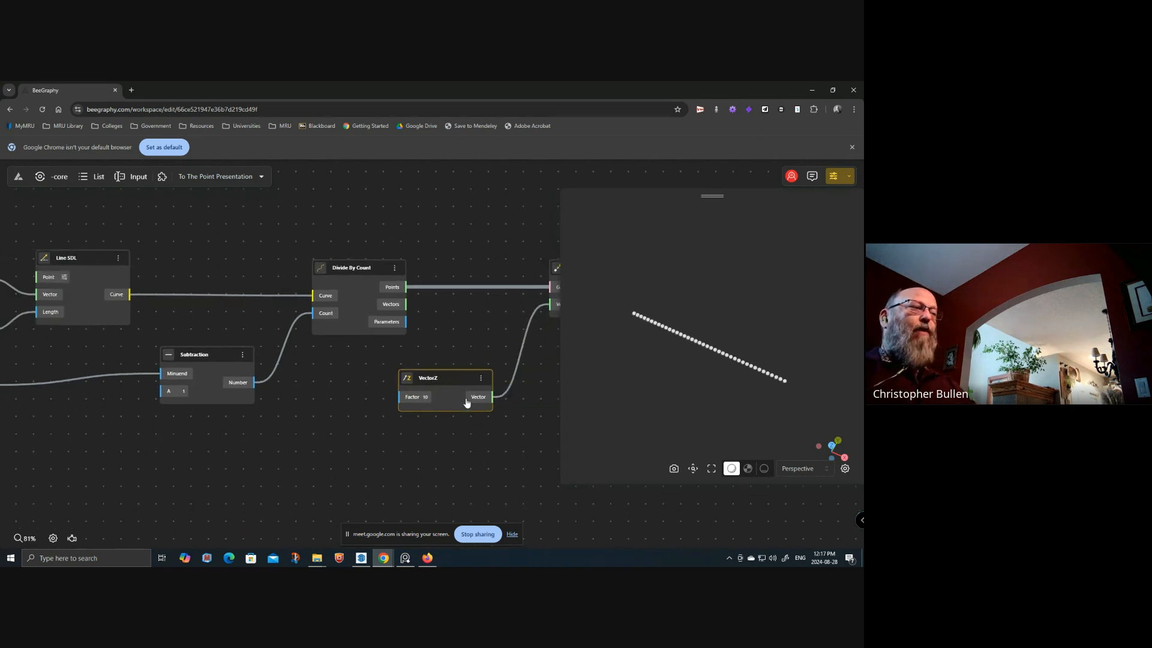
left_click_drag(451, 374, 459, 369)
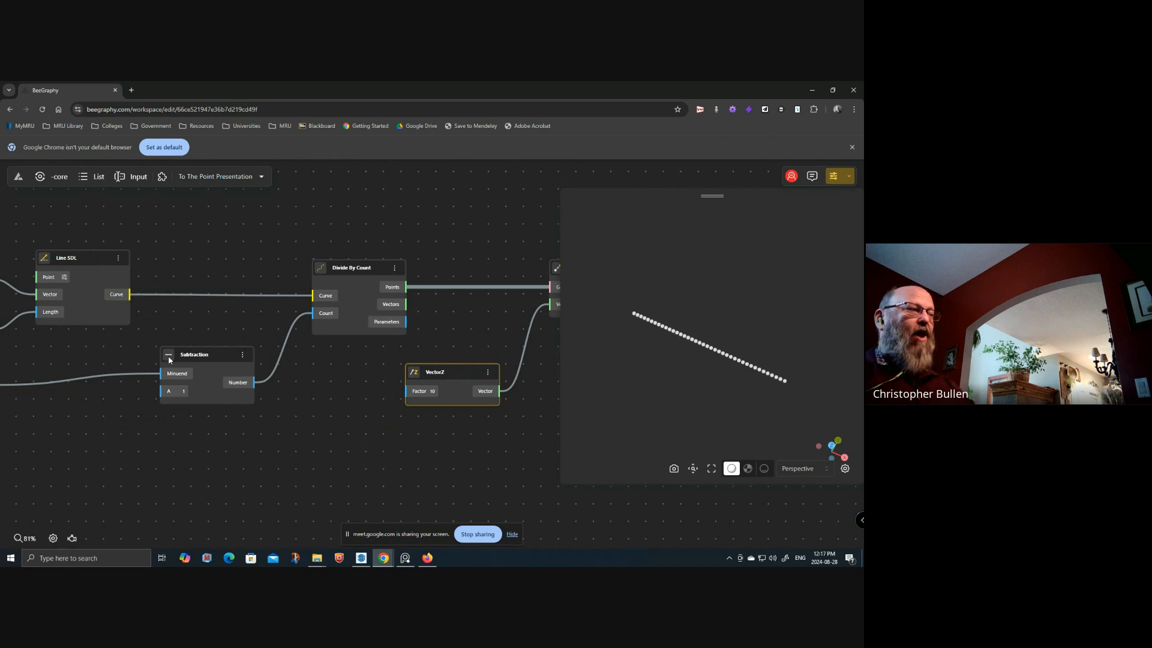
- Duplicate the Density slider node and place the copy below the Subtraction and Divide By Count nodes
left_click_drag(341, 450, 371, 414)
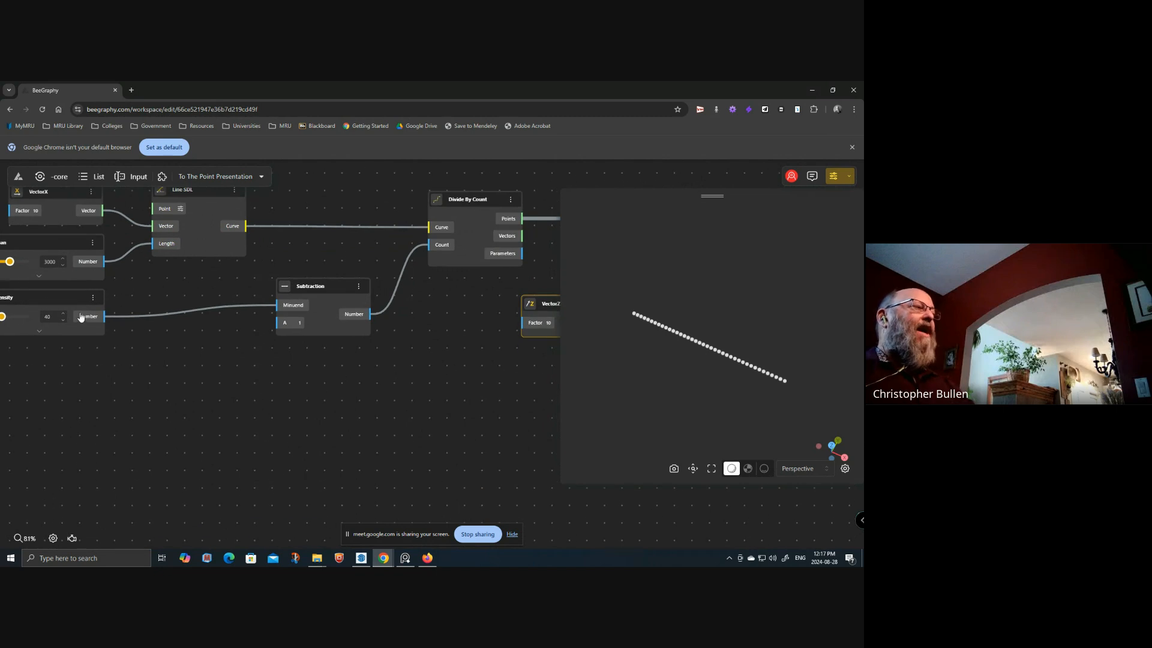
left_click(45, 297)
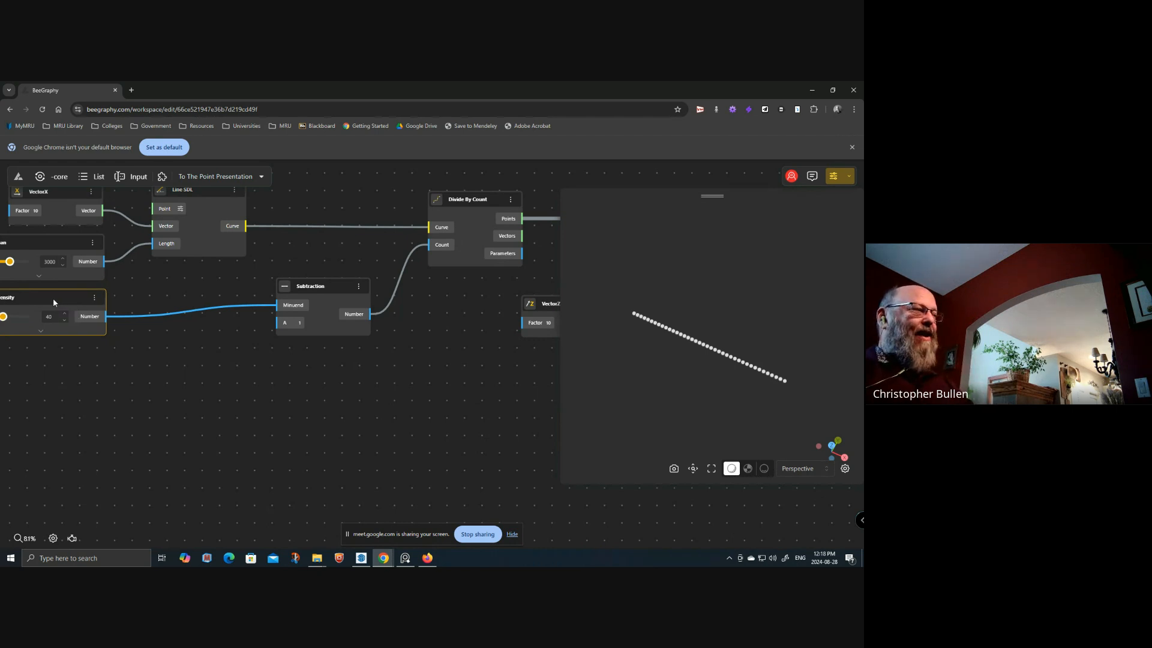
left_click_drag(53, 298, 154, 392, "alt")
left_click_drag(271, 432, 226, 419)
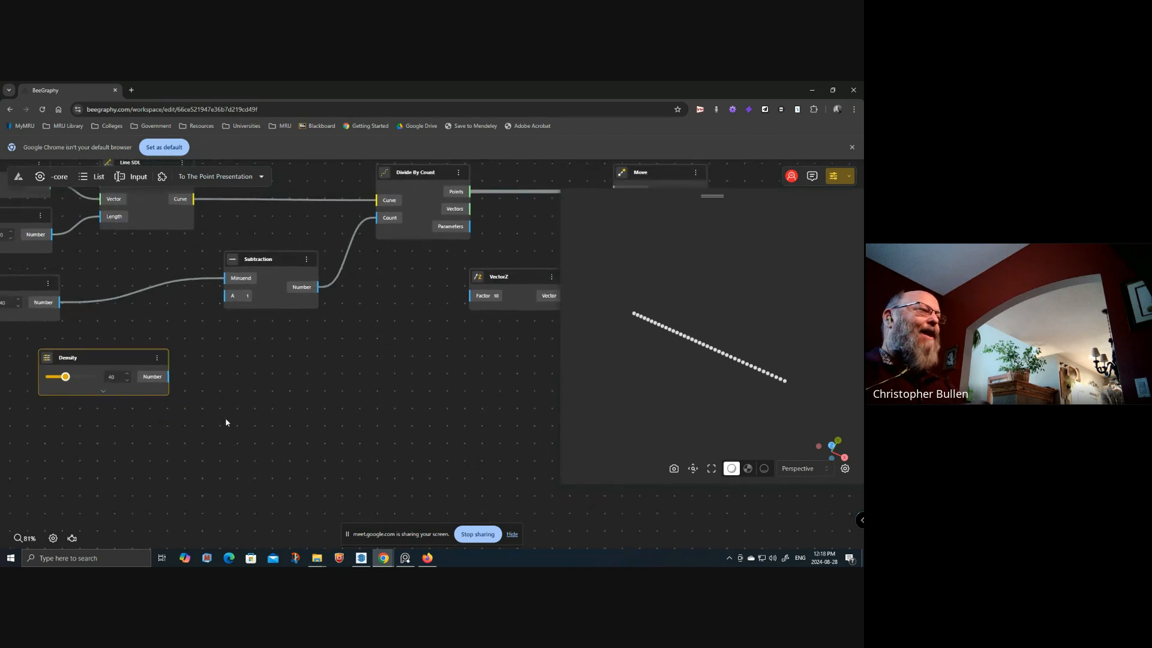
left_click_drag(104, 364, 369, 359)
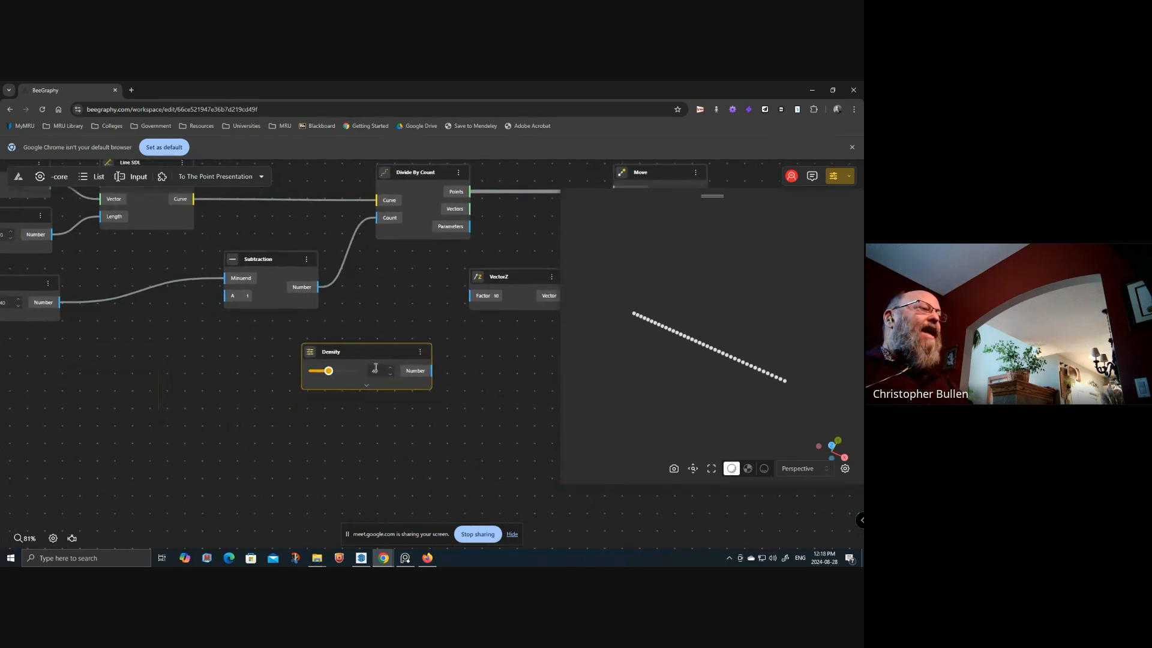
- Set the copied Density slider's maximum to 3000 and its value to 1500
double_click(380, 371)
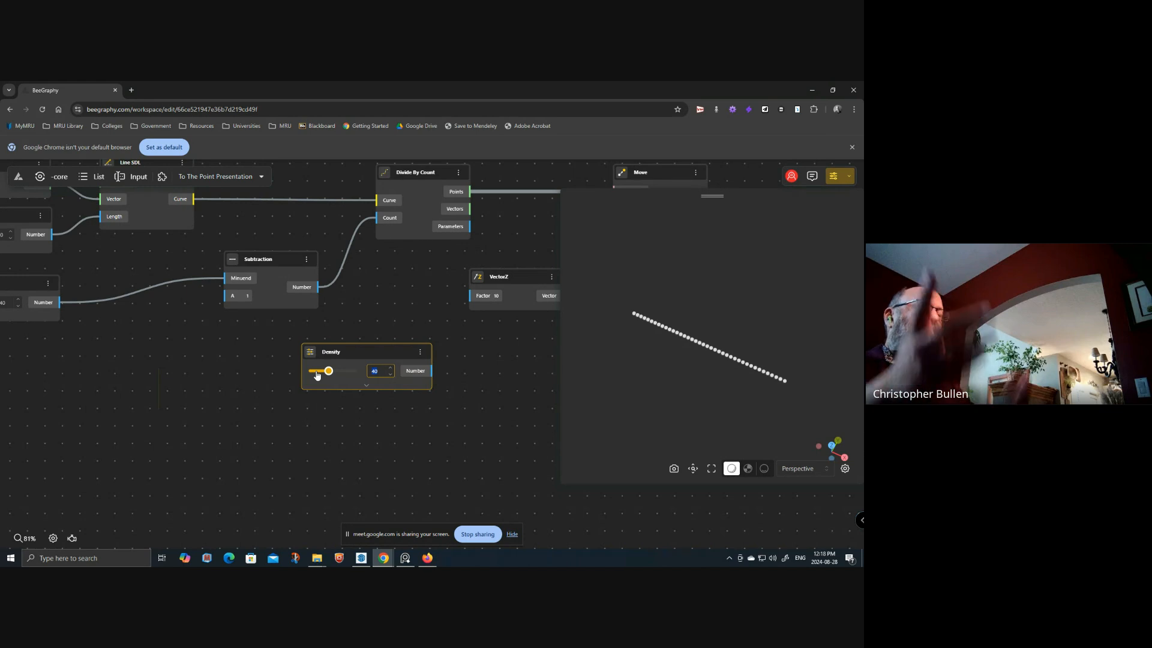
left_click(317, 372)
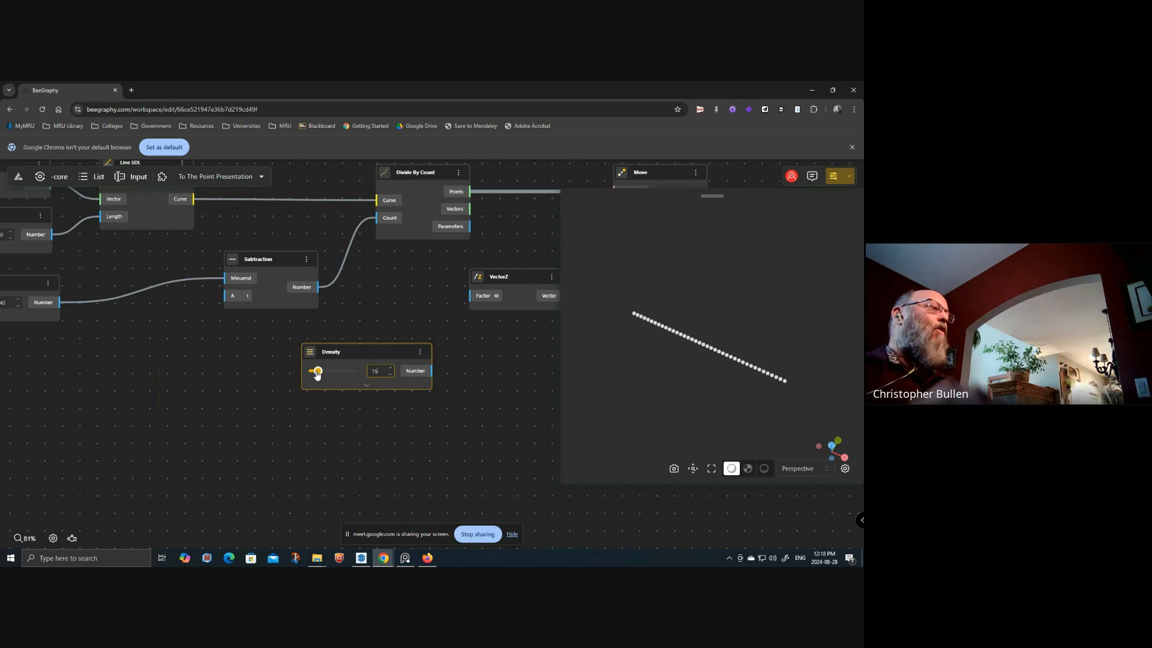
left_click(367, 385)
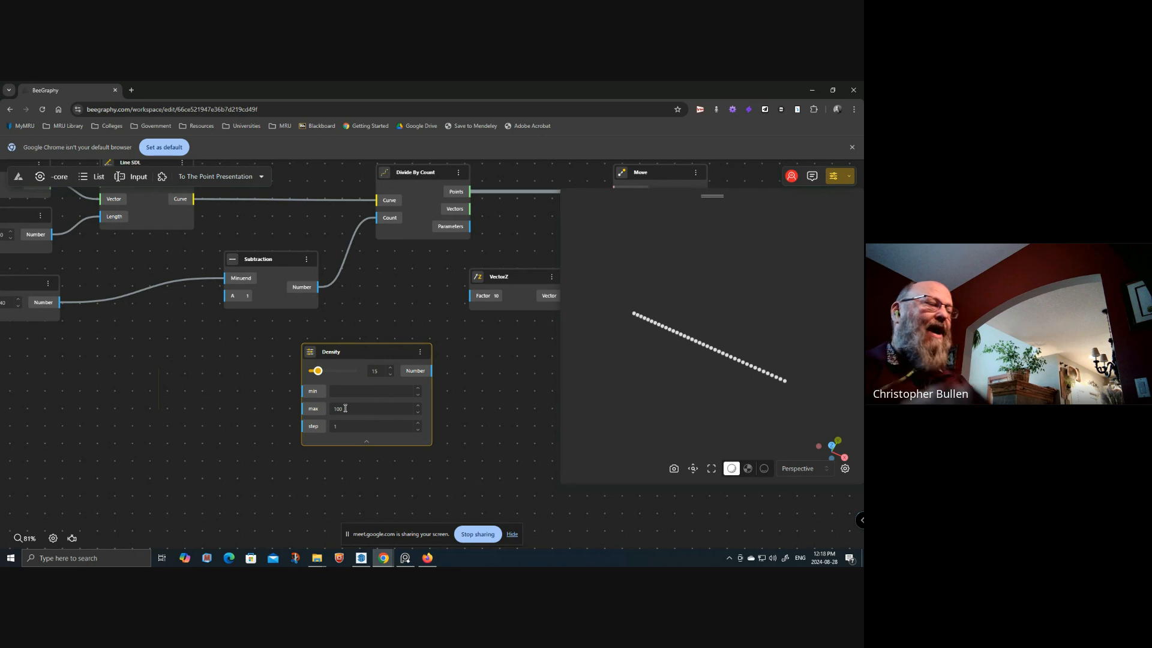
left_click(369, 410)
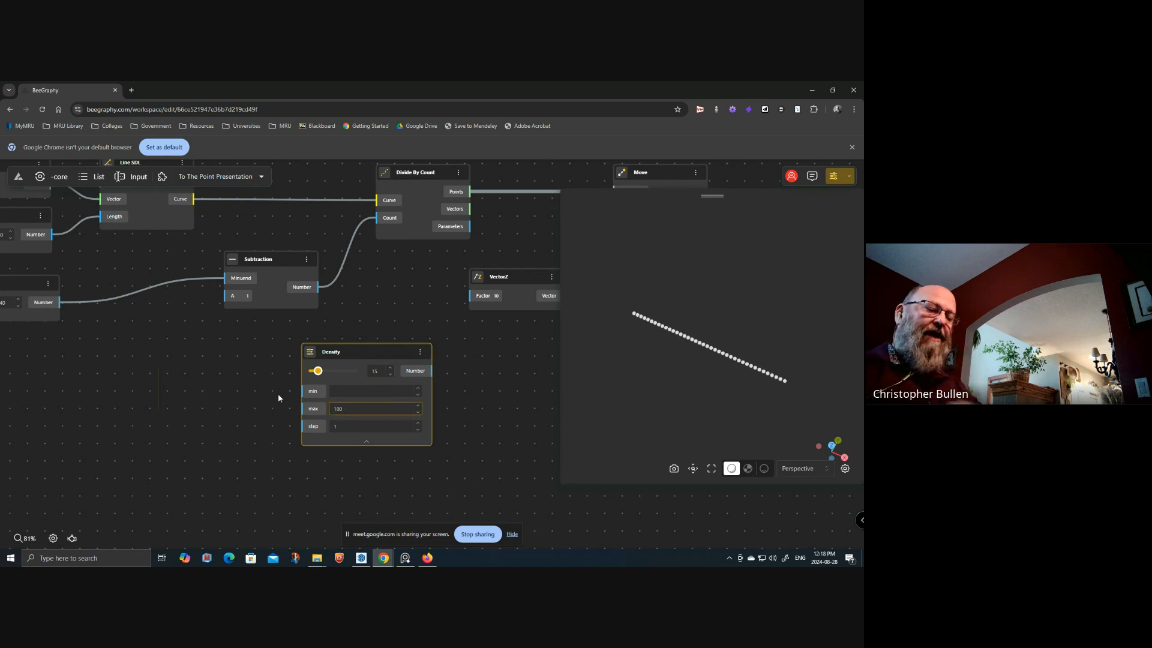
type("30")
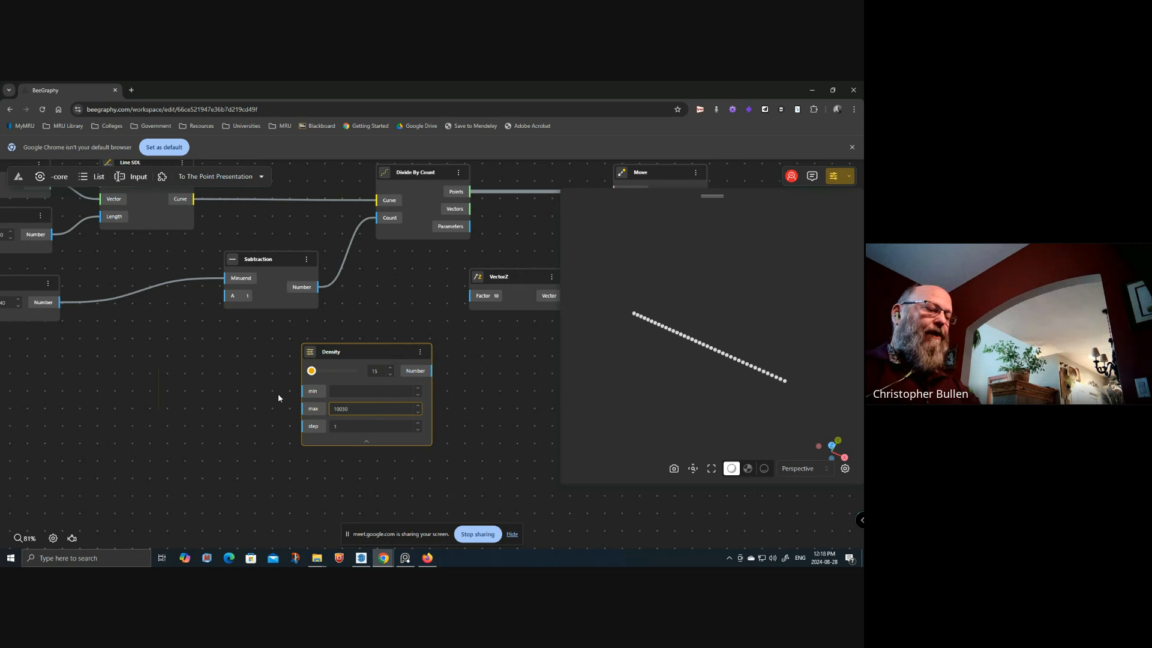
key("BackSpace")
key("BackSpace")
key("BackSpace")
key("BackSpace")
type("3000")
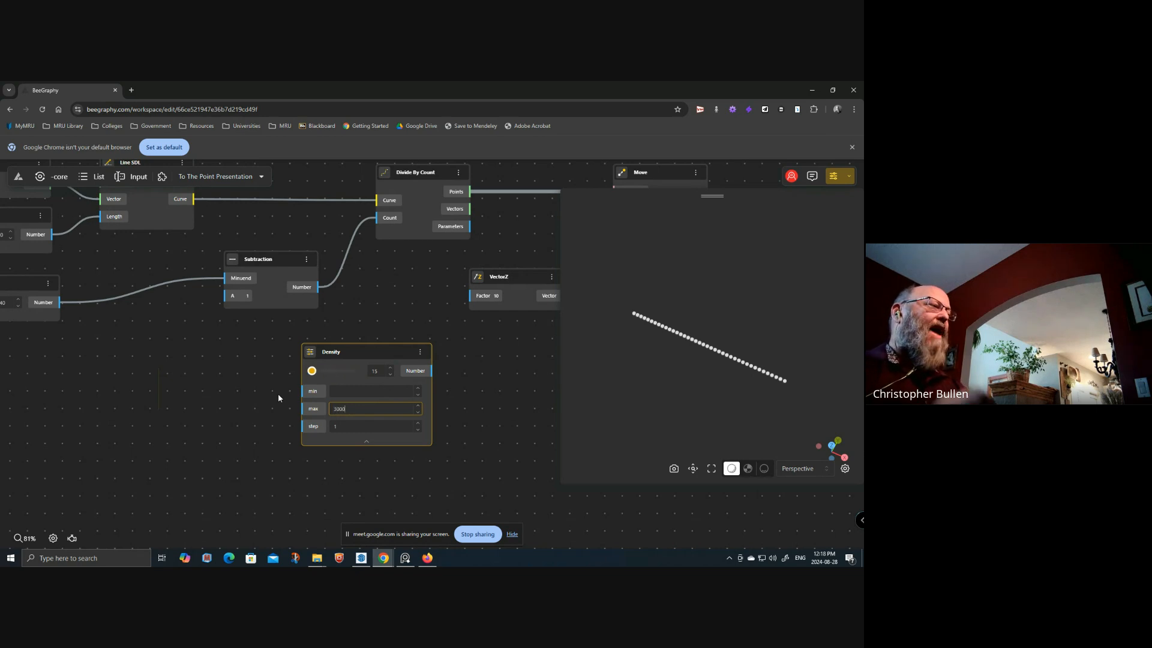
left_click(366, 442)
left_click(380, 371)
type("00")
- Connect the copied Density slider's Number output to VectorZ's Factor input and check the moved points in the 3D preview
left_click_drag(367, 349, 484, 298)
left_click_drag(472, 349, 413, 400)
scroll(413, 394, "down", 1)
left_click_drag(652, 370, 720, 363)
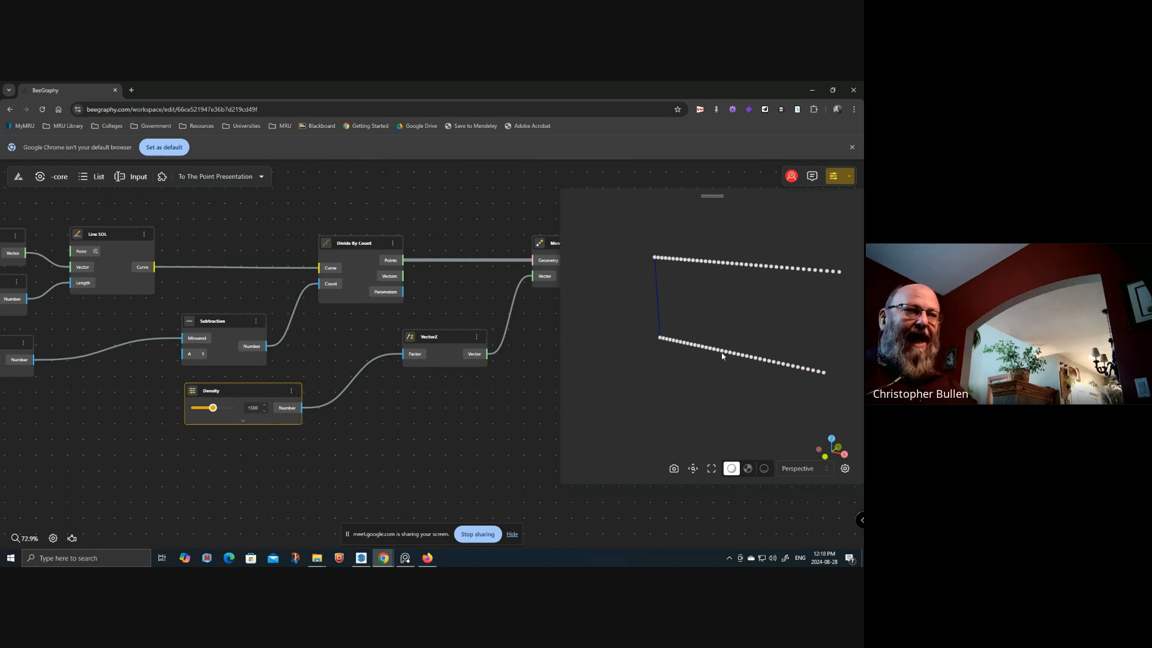
- Line up the copied Density slider directly beneath the original Density slider
left_click_drag(389, 438, 413, 448)
left_click_drag(282, 402, 139, 402)
left_click_drag(196, 456, 283, 459)
left_click_drag(217, 407, 101, 411)
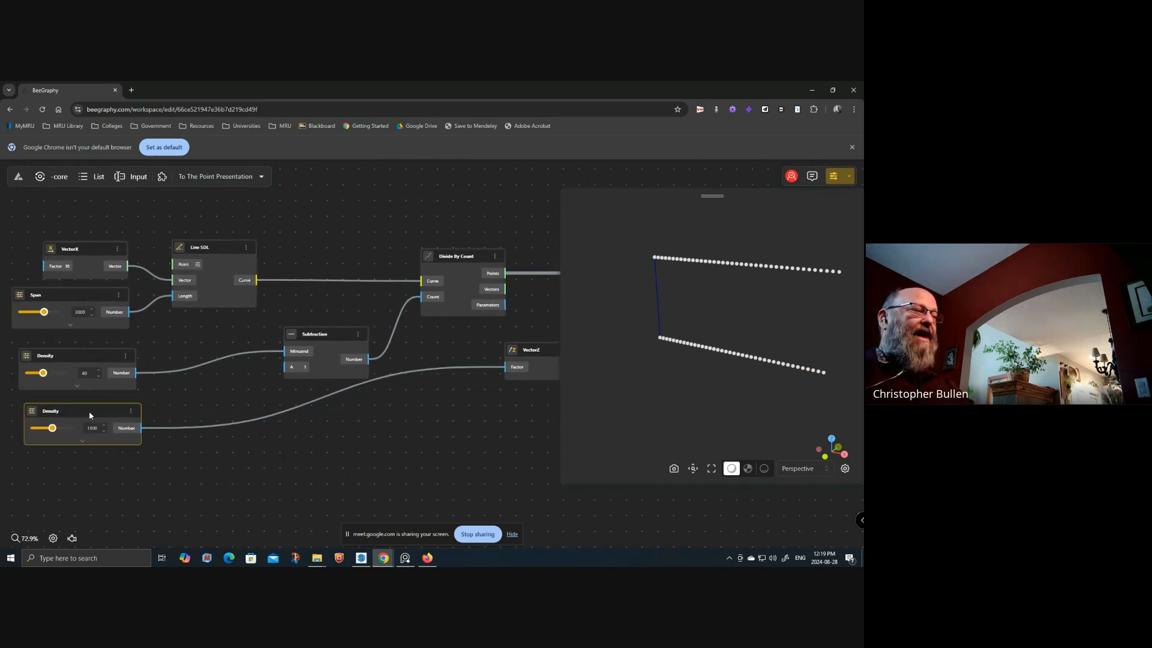
- Rename the copied Density slider as Drop
double_click(56, 410)
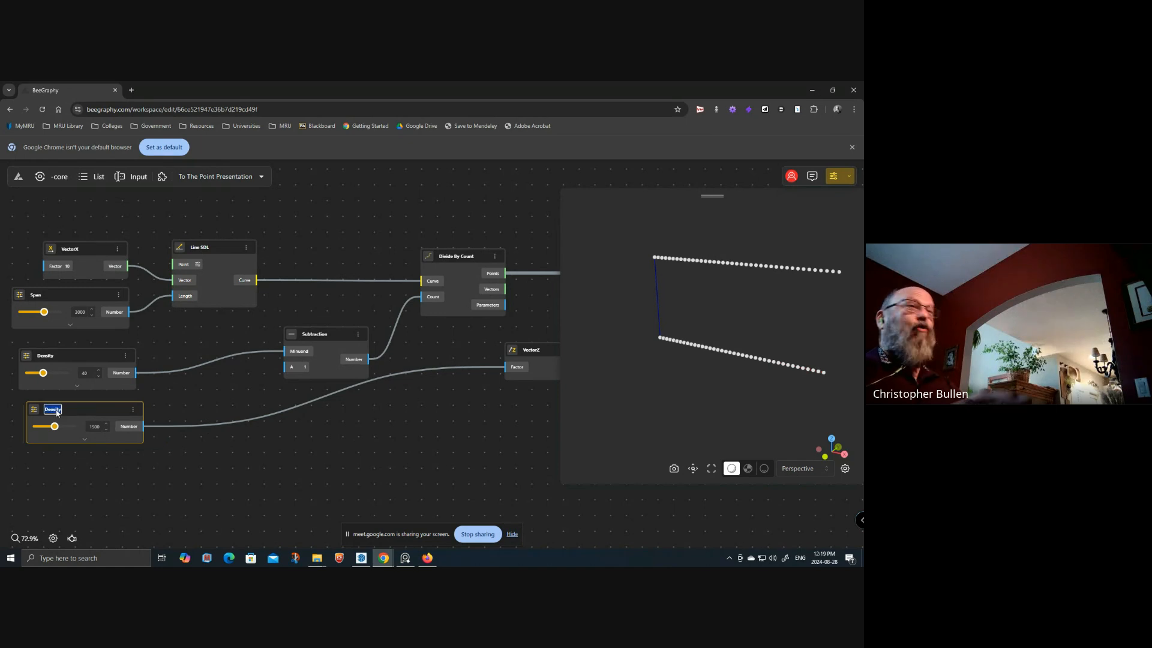
type("D")
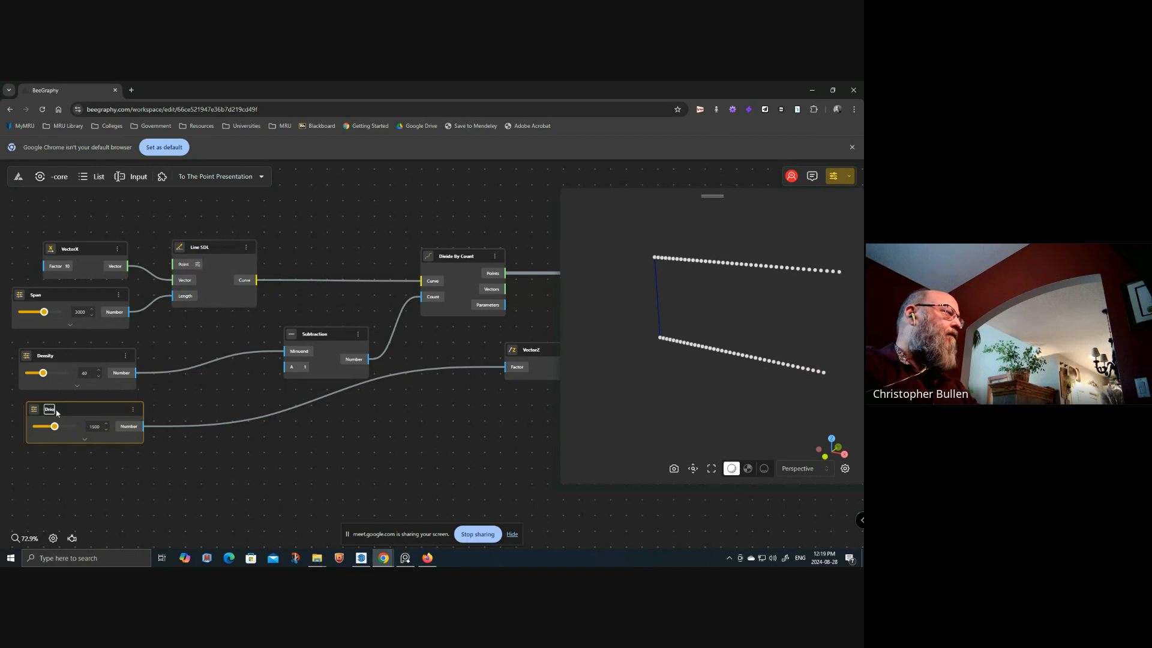
type("rio")
key("BackSpace")
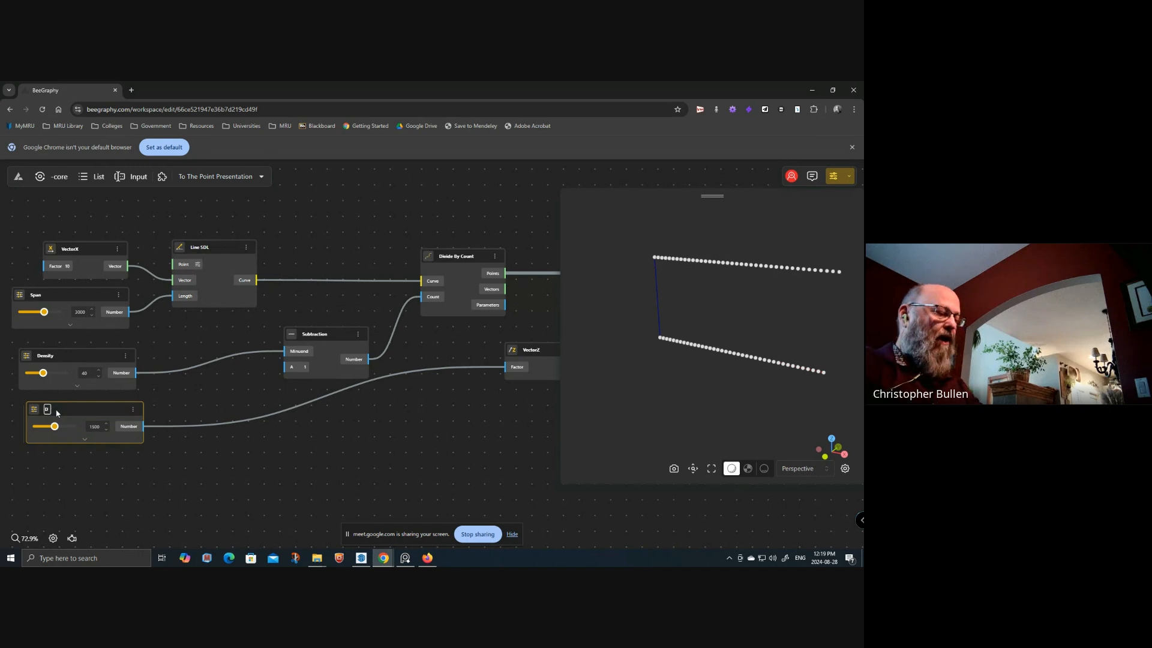
type("rop")
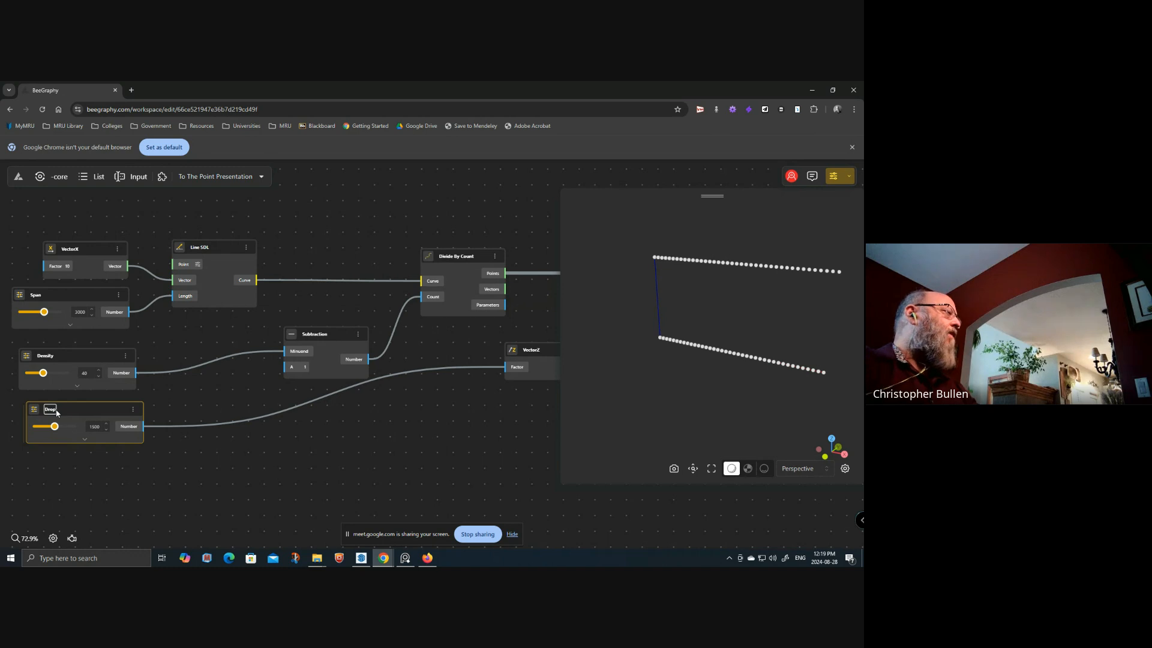
key("Return")
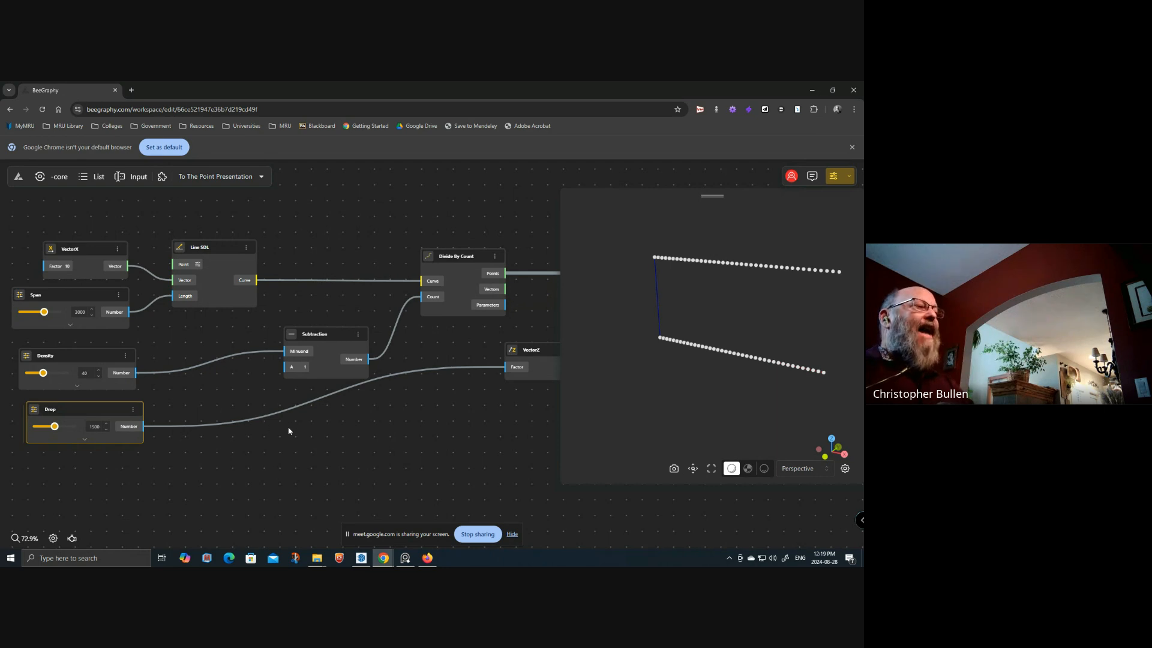
- Shift the Subtraction node closer to the Density slider and add an Opposite node in the free space beneath it
left_click_drag(337, 343, 318, 328)
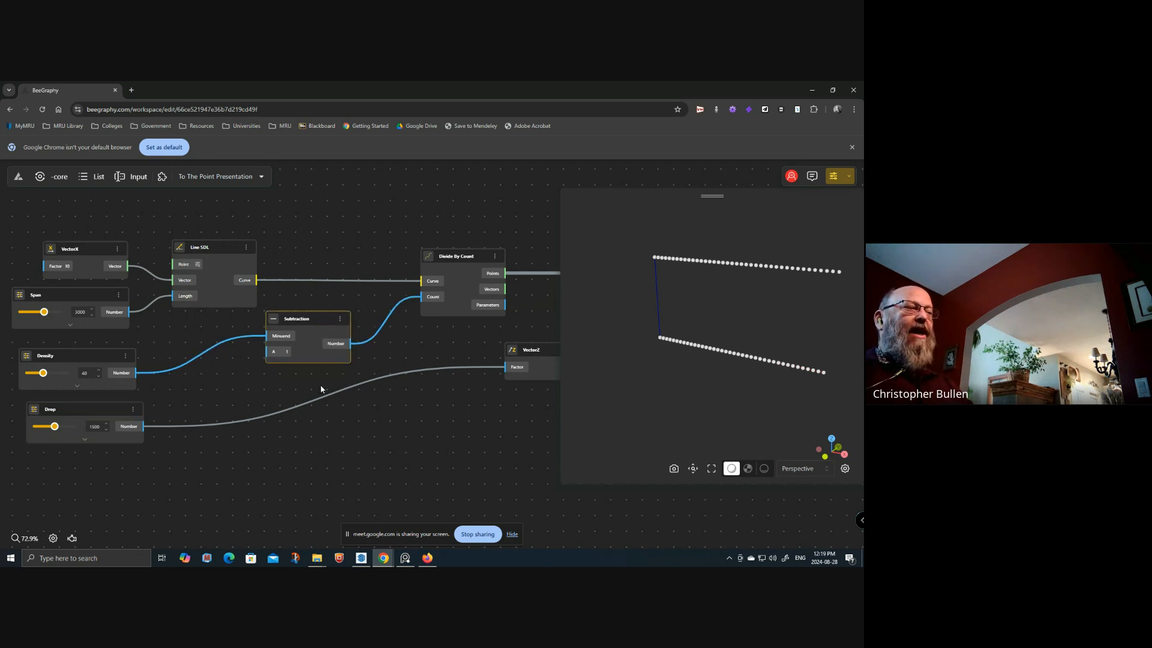
double_click(355, 420)
type("tex")
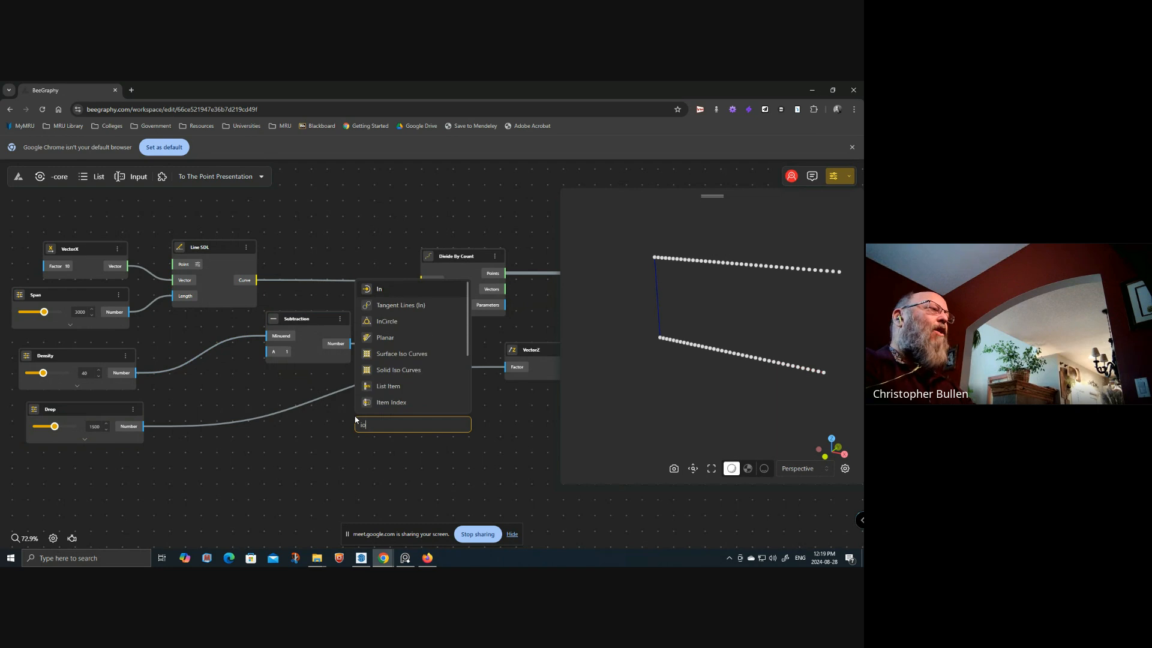
key("BackSpace")
key("BackSpace")
key("BackSpace")
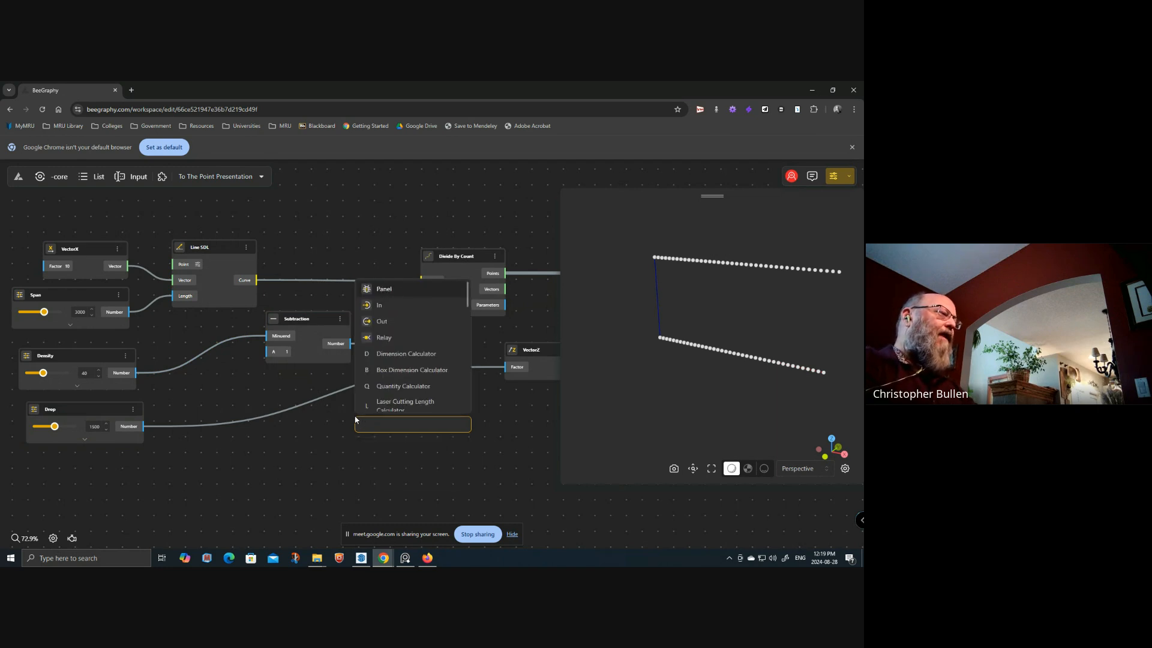
type("op")
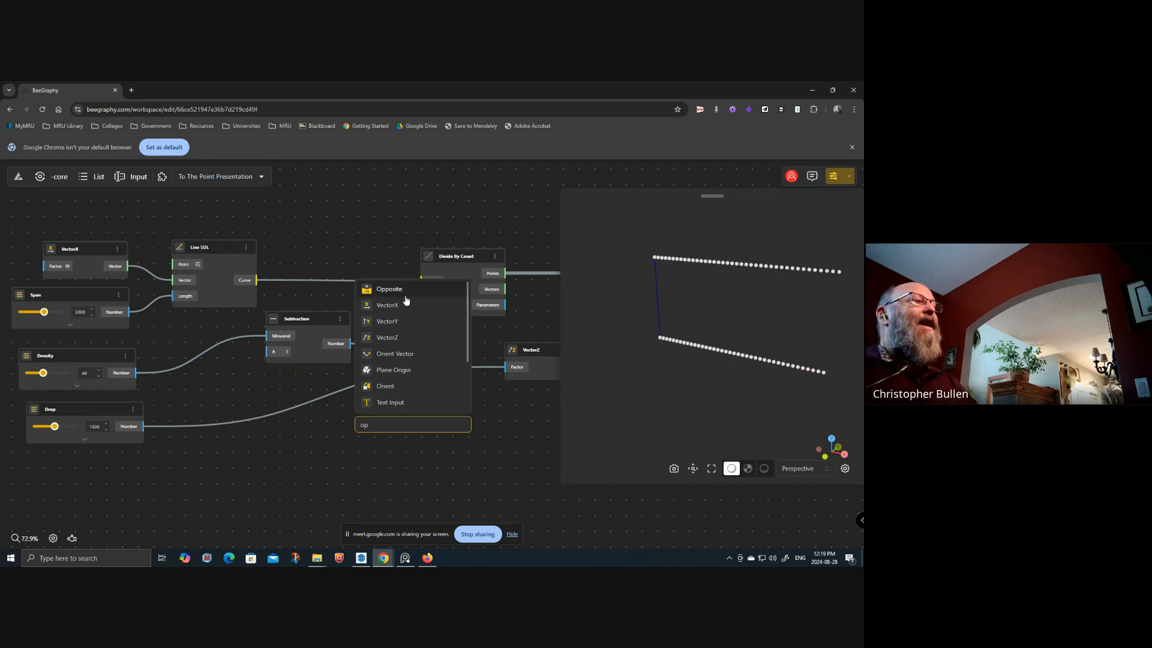
left_click(396, 289)
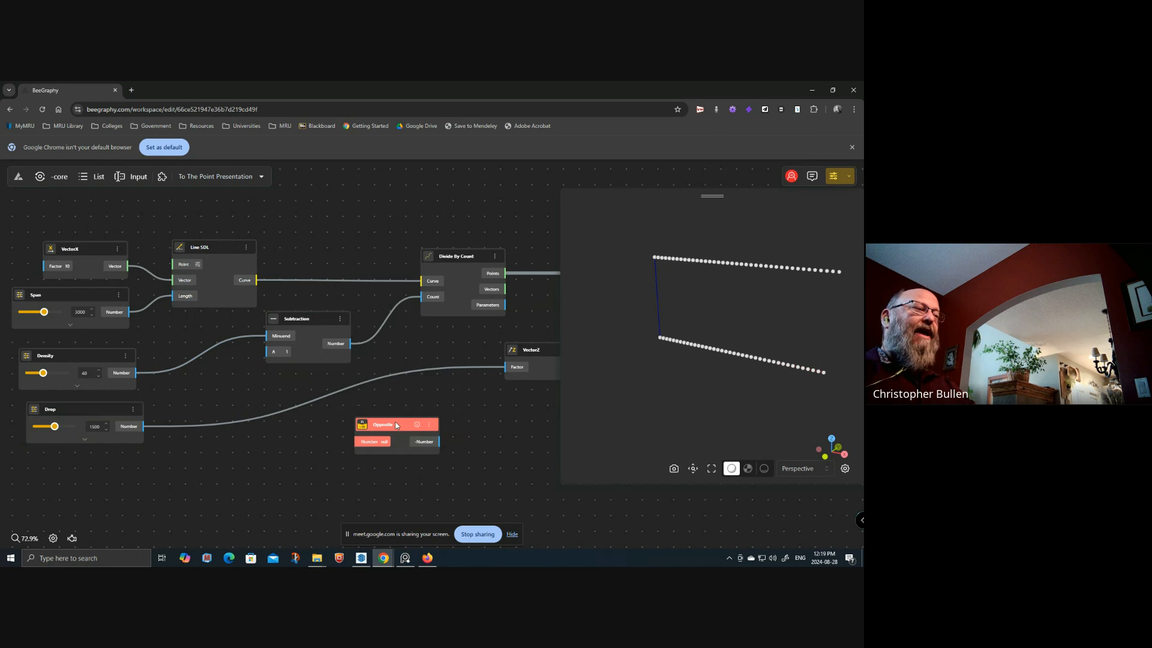
left_click_drag(395, 425, 371, 422)
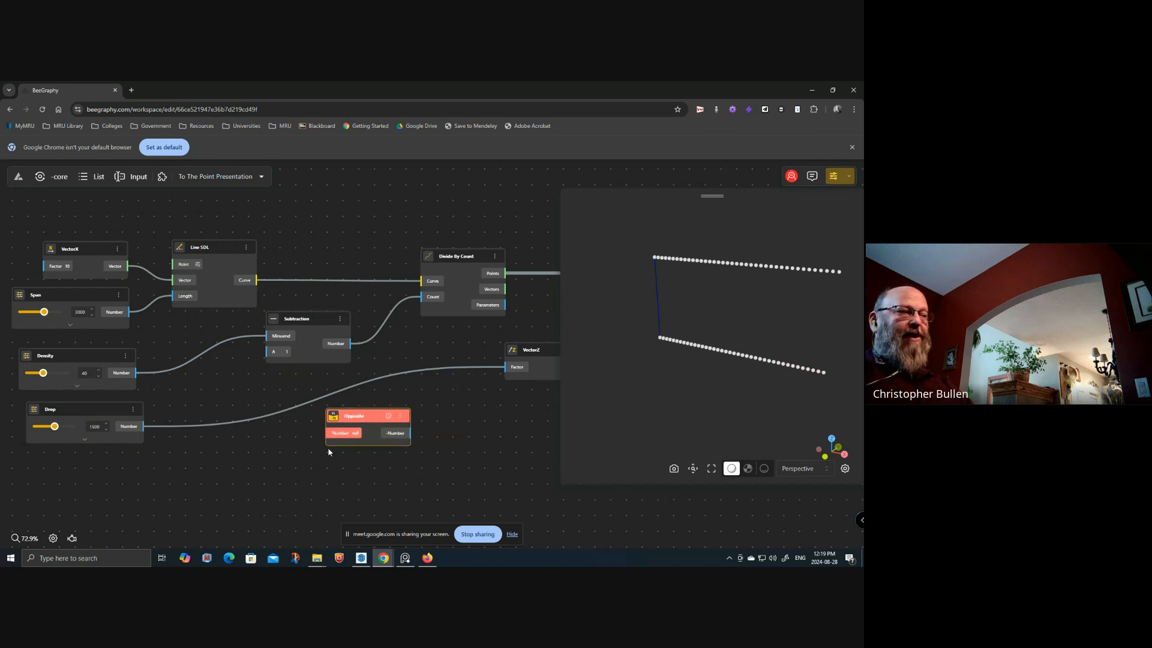
- Route the Drop slider's Number through the Opposite node into VectorZ's Factor, and line up the Opposite node beneath Subtraction
left_click_drag(146, 427, 335, 434)
left_click_drag(411, 433, 522, 367)
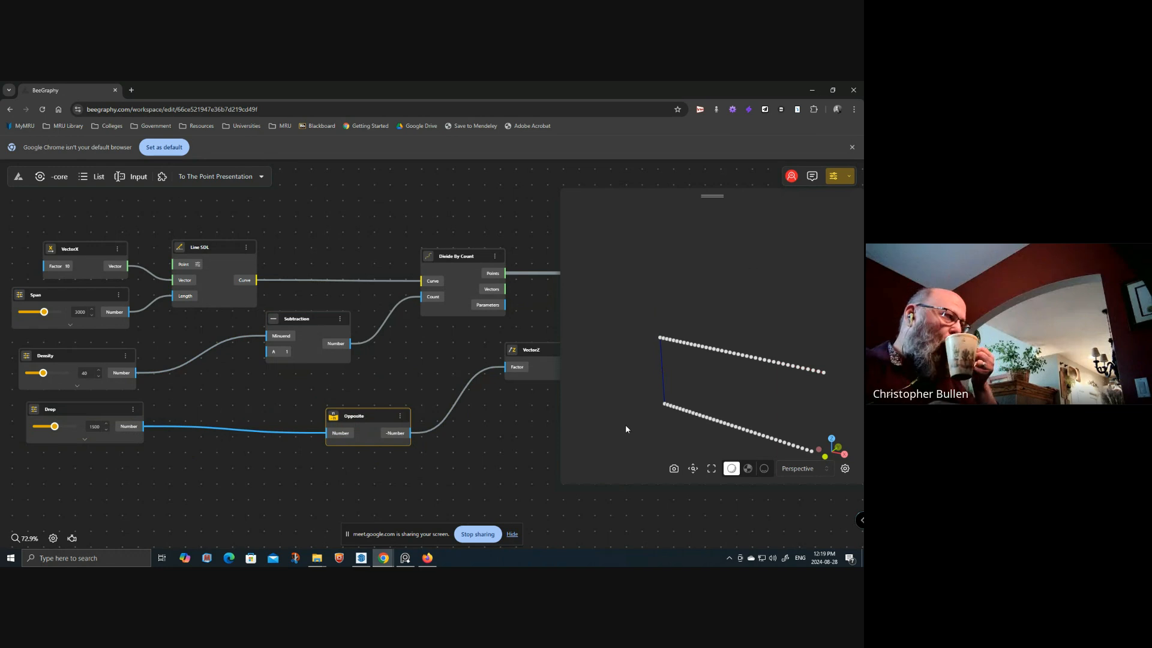
left_click_drag(378, 413, 336, 410)
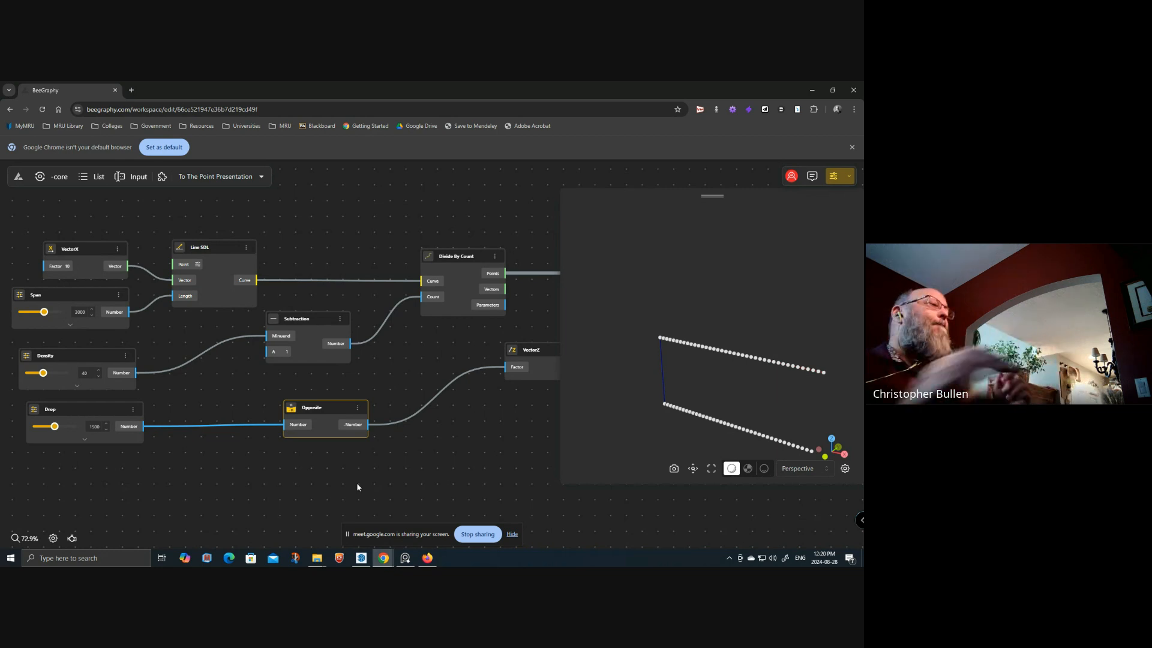
- Compare the Divide By Count points with the Move points in the 3D preview by highlighting each node's geometry in turn
left_click_drag(433, 444, 300, 458)
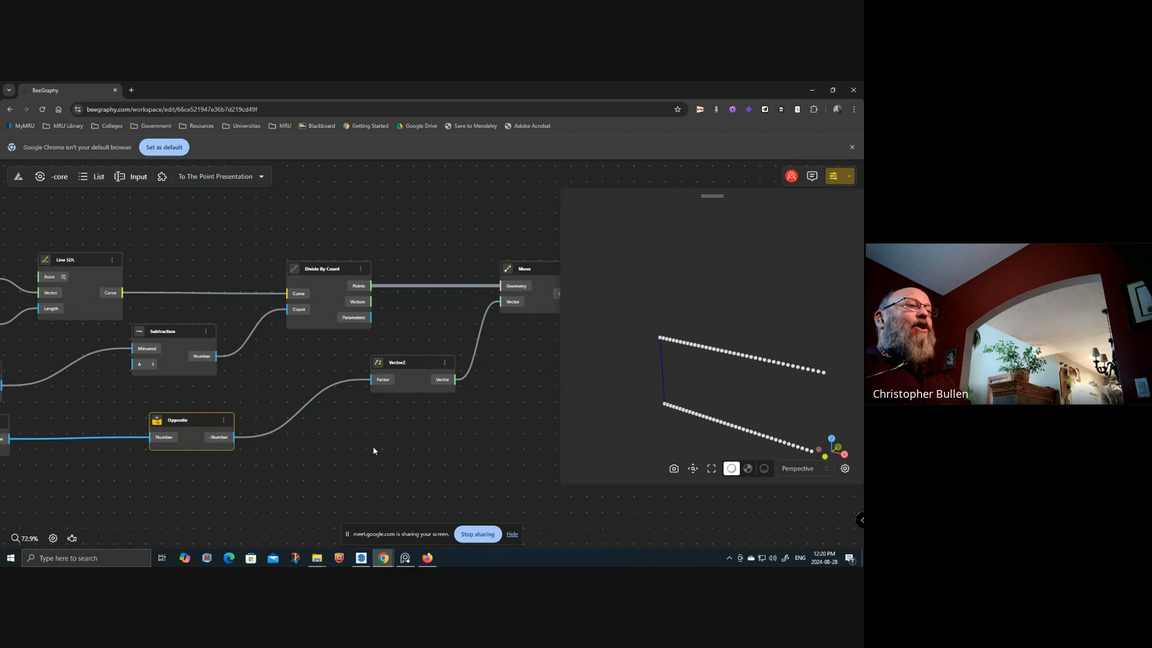
scroll(372, 446, "down", 2)
left_click_drag(373, 454, 443, 412)
left_click(220, 256)
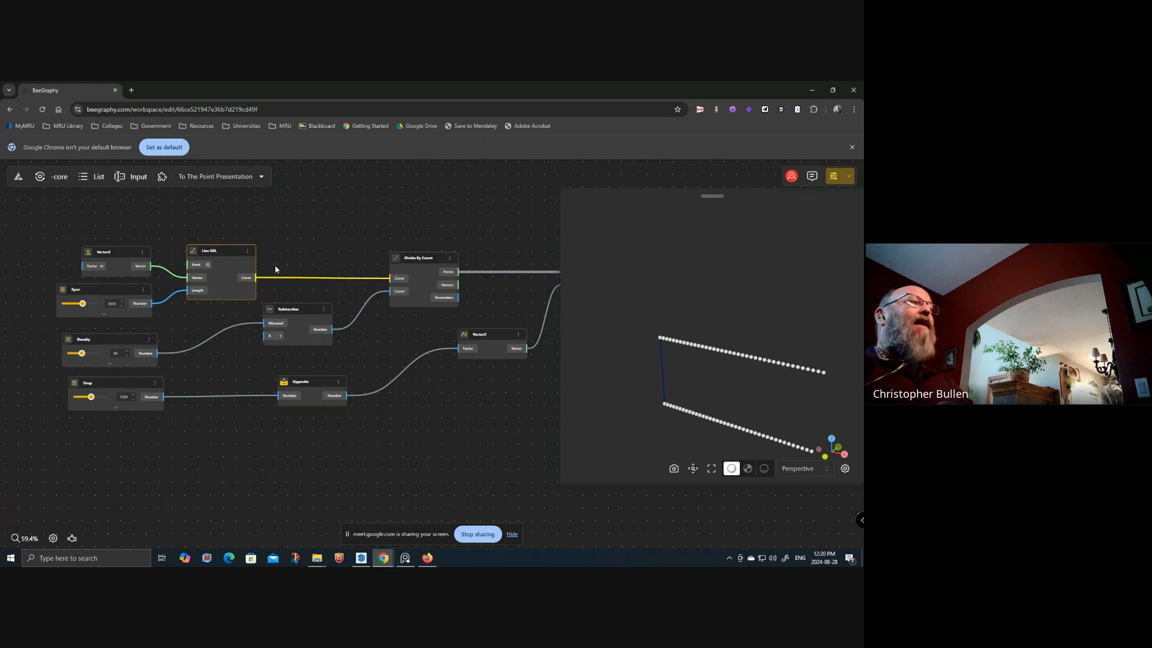
left_click(421, 260)
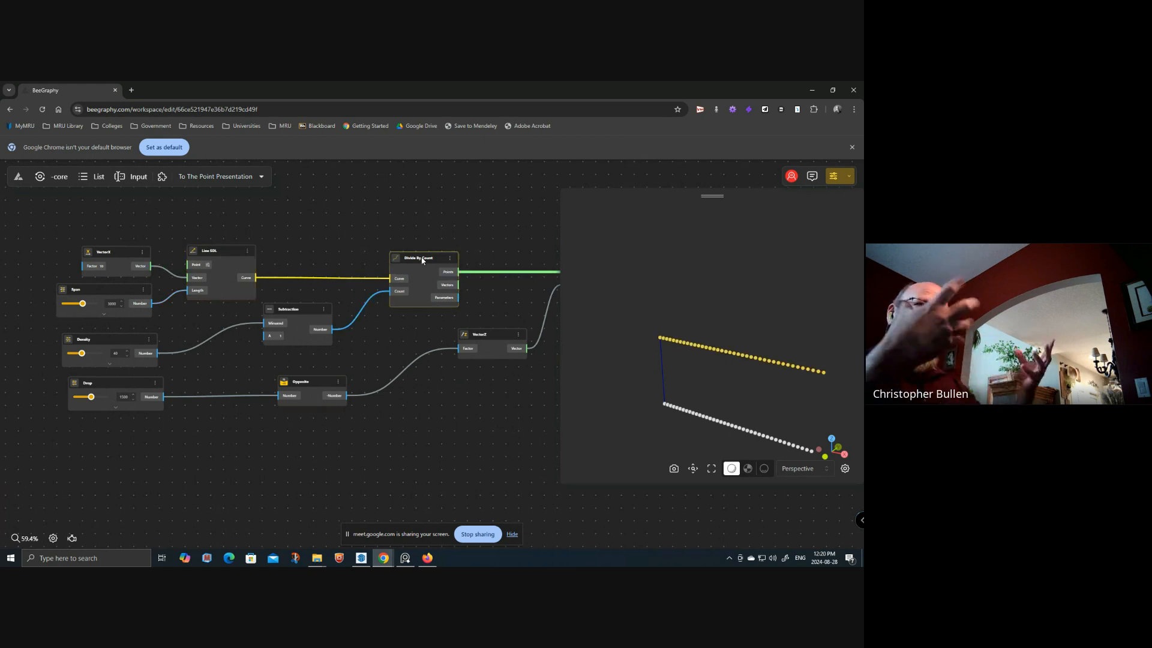
left_click_drag(480, 410, 225, 428)
left_click(342, 284)
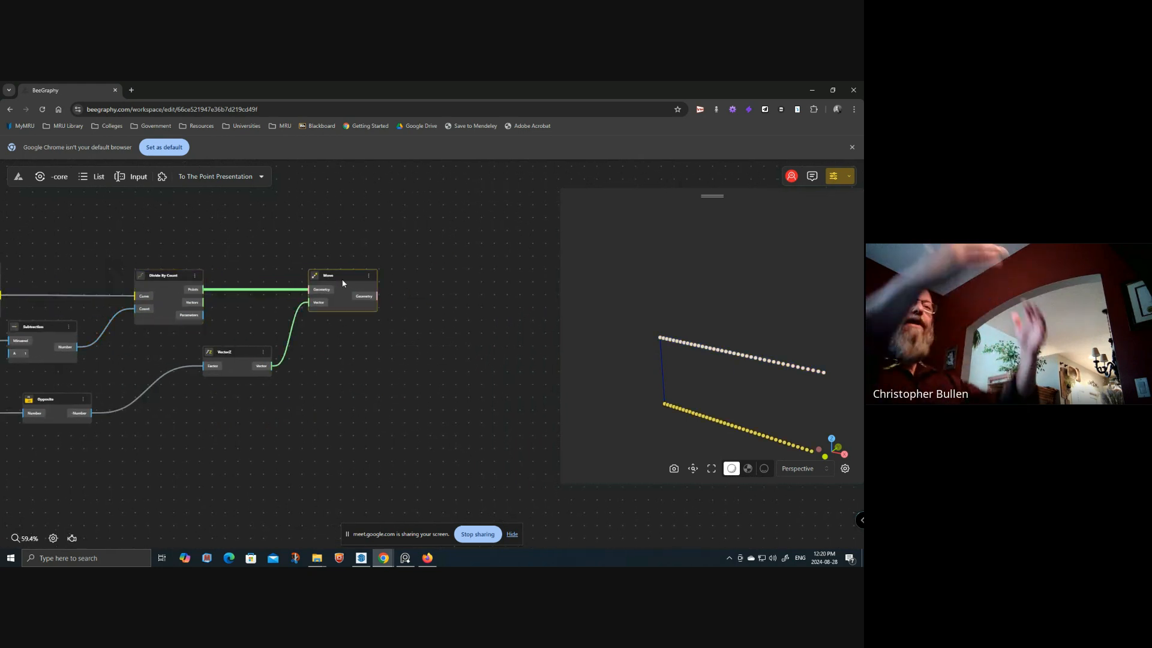
left_click(158, 276)
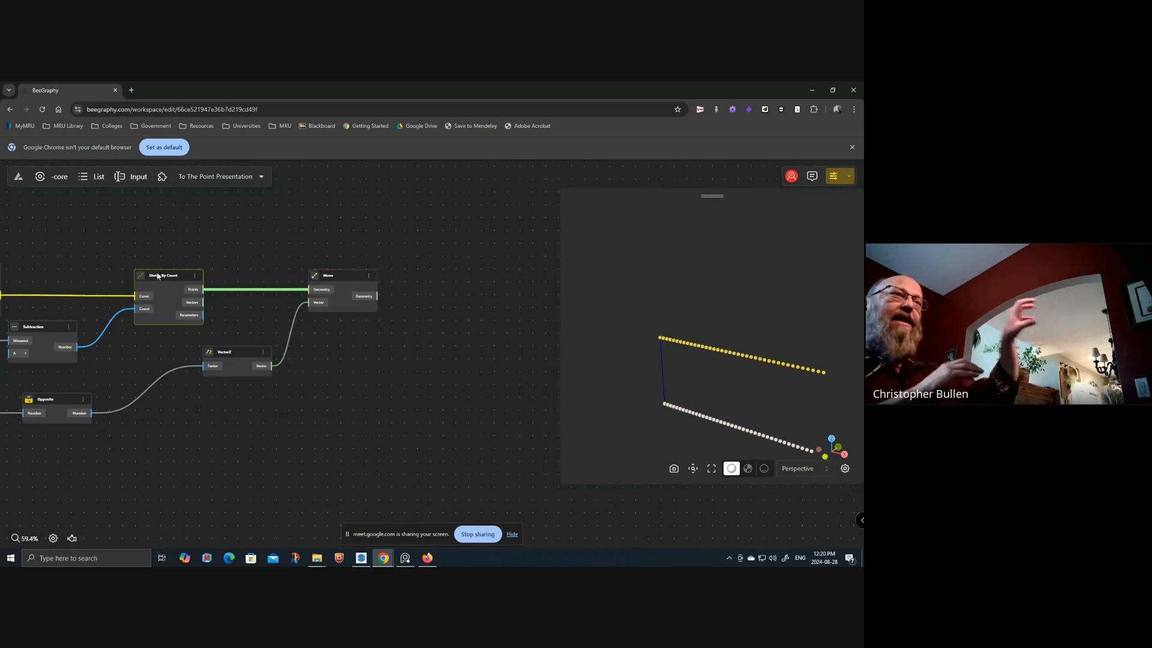
left_click(343, 282)
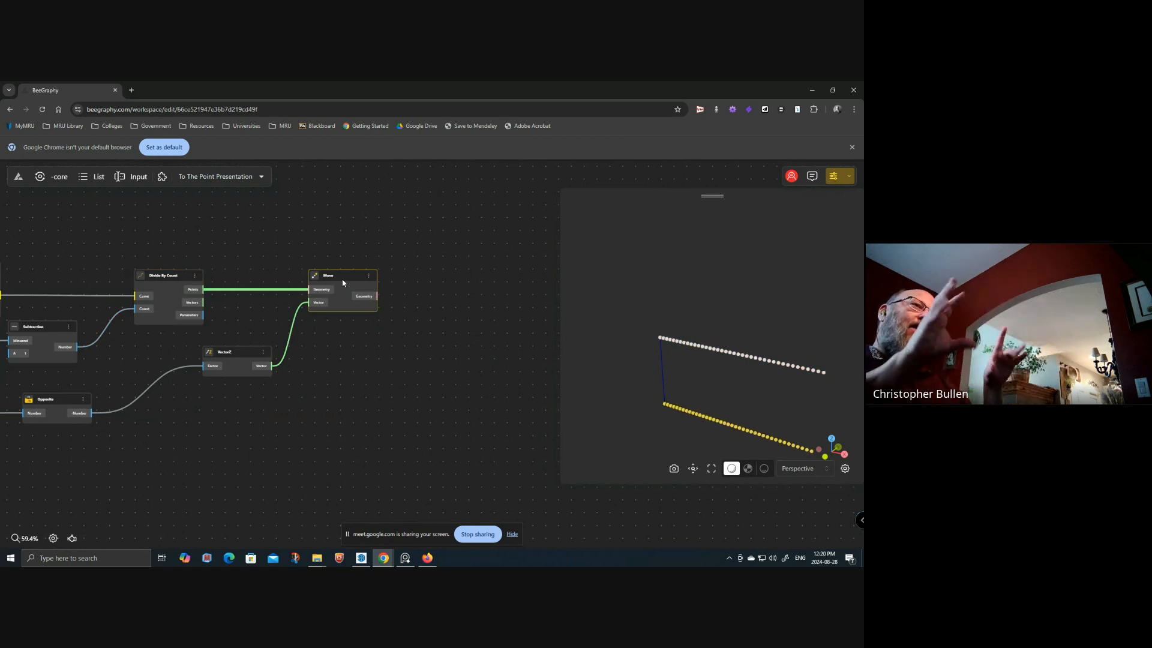
left_click(168, 276)
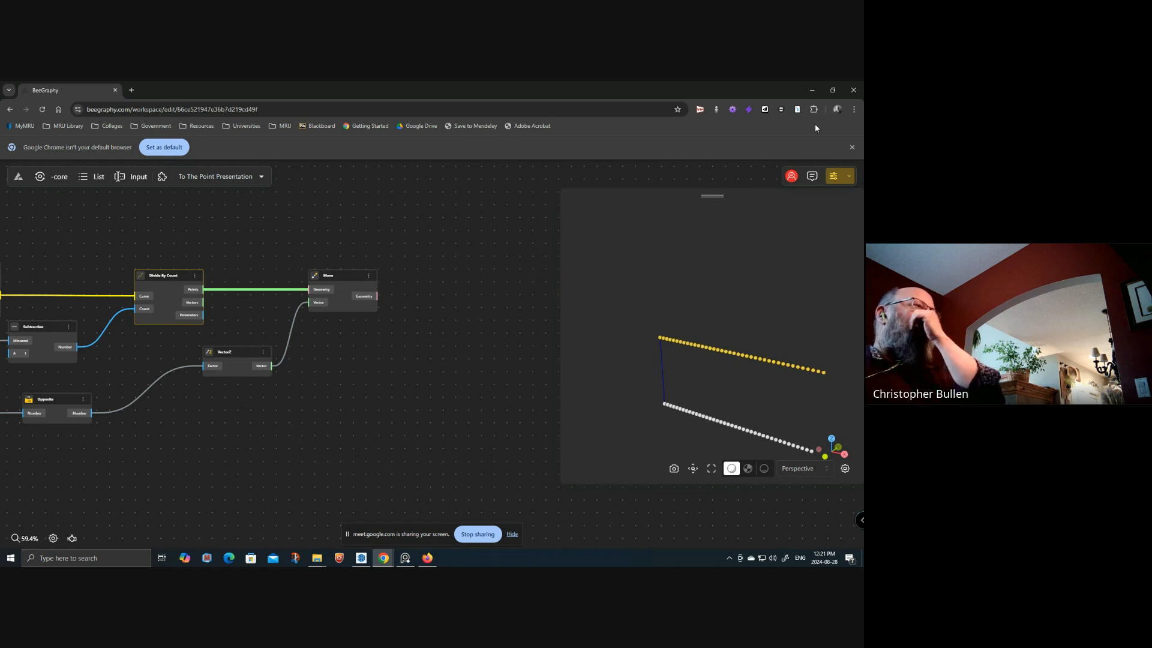
- Sign in to the Annotate browser extension with the existing Google account, allow its Google Drive access and postpone the recovery email by 30 days
left_click(796, 109)
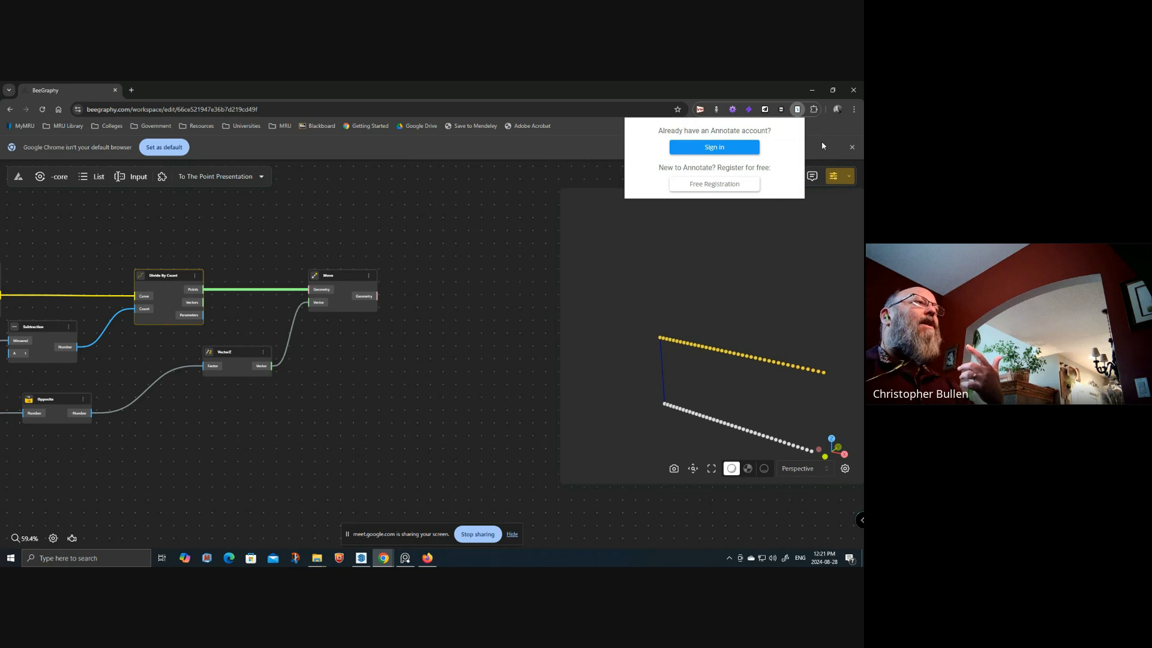
left_click(722, 154)
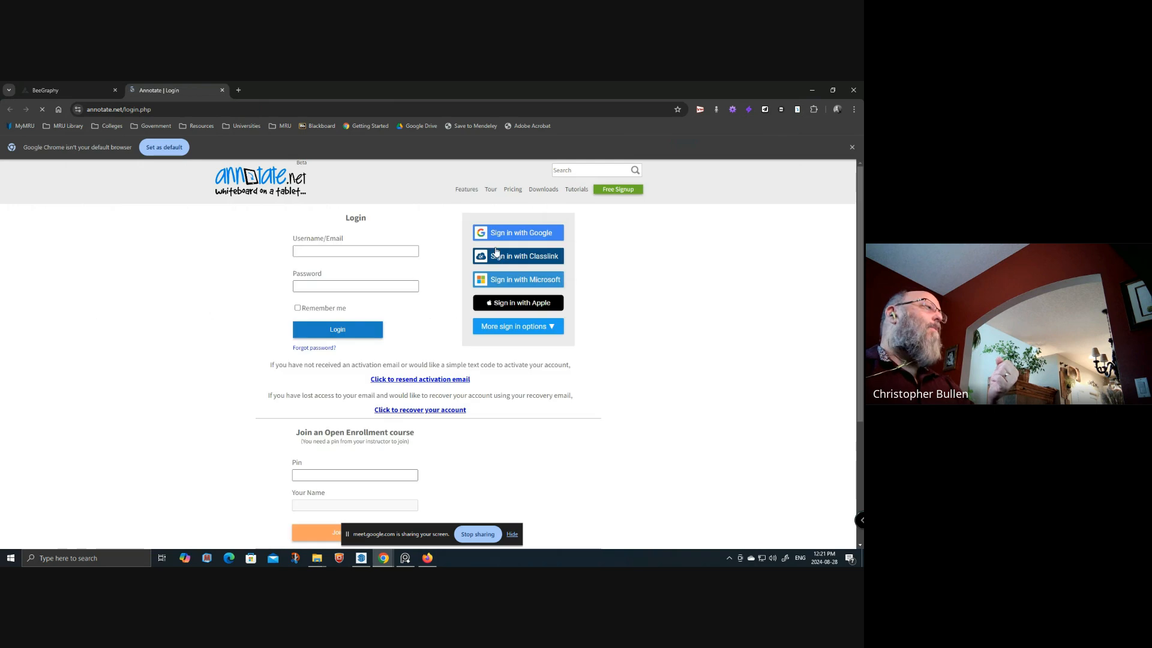
left_click(518, 232)
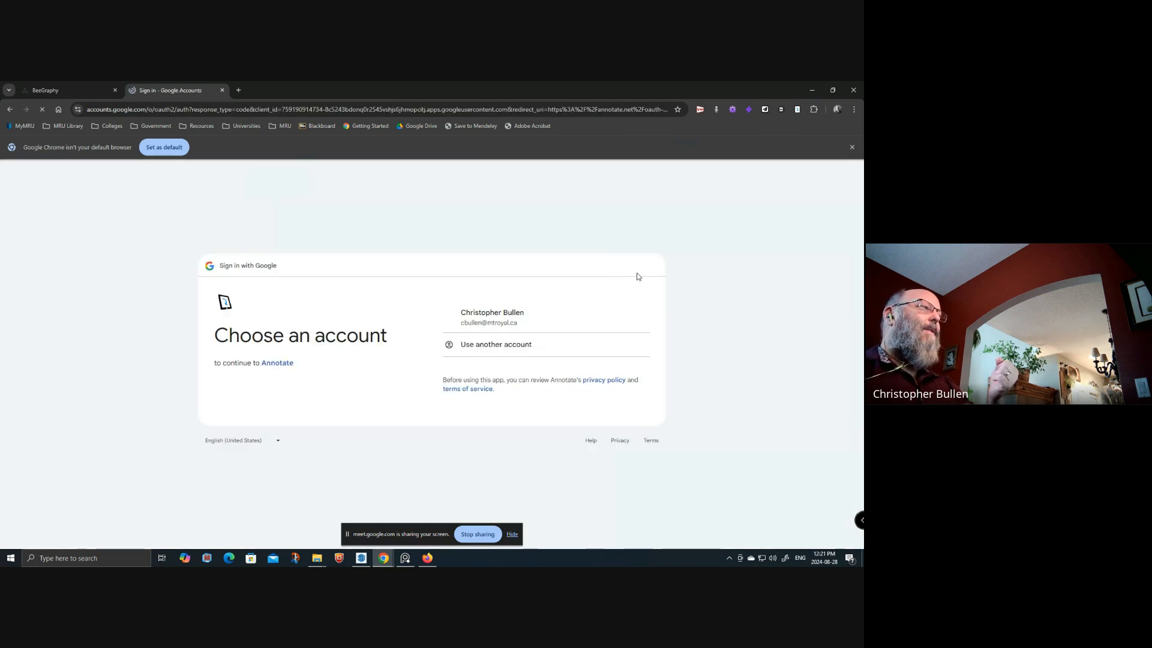
left_click(510, 324)
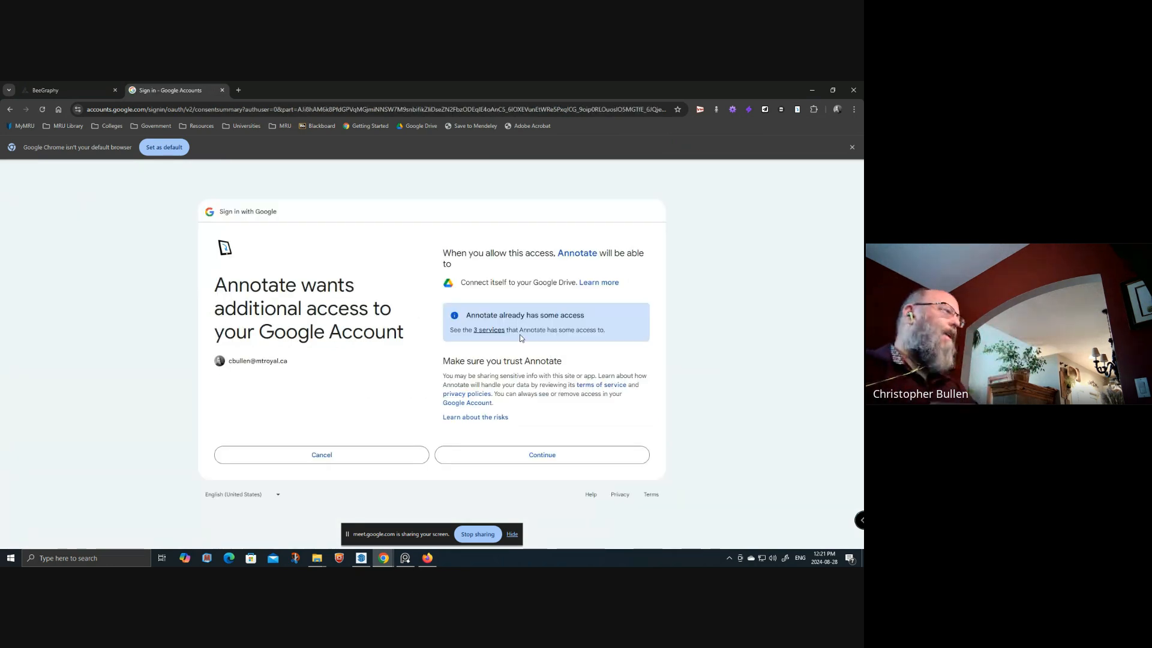
left_click(543, 455)
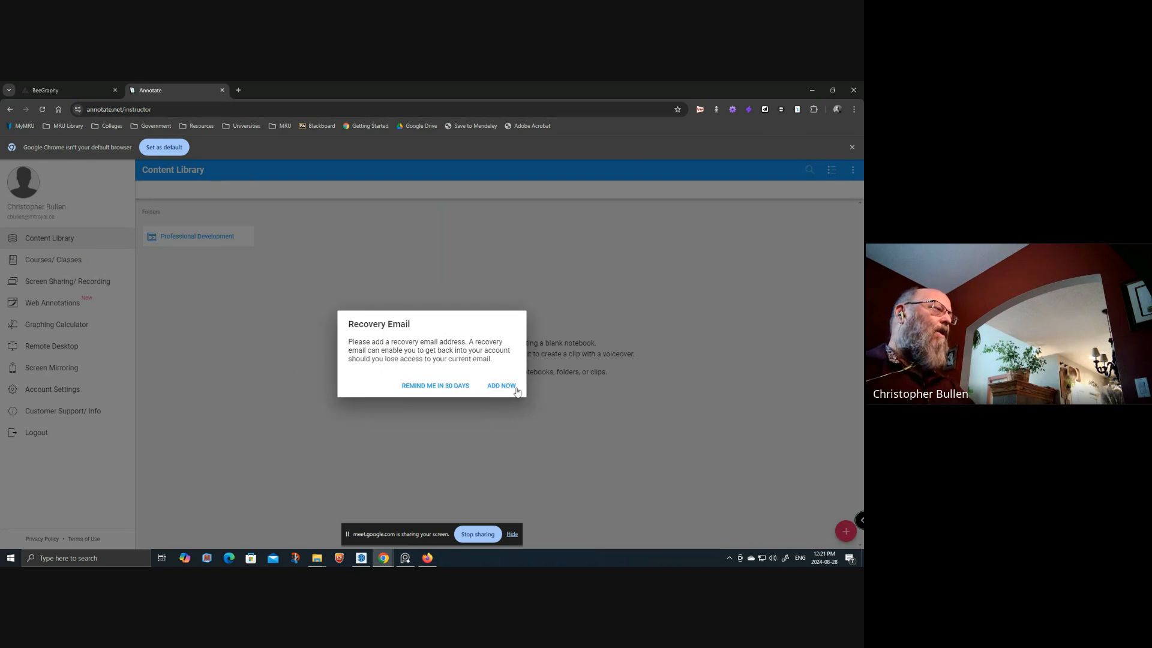
left_click(451, 386)
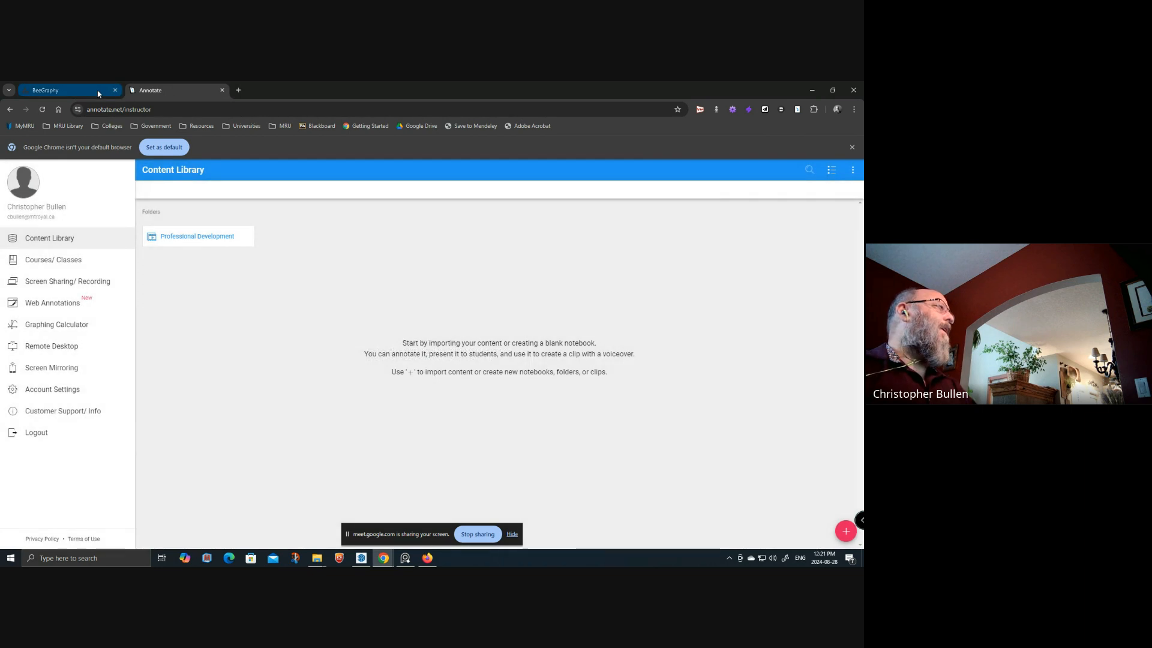
- Return to the BeeGraphy workspace and show the Annotate toolbar over it
left_click(99, 90)
left_click(796, 110)
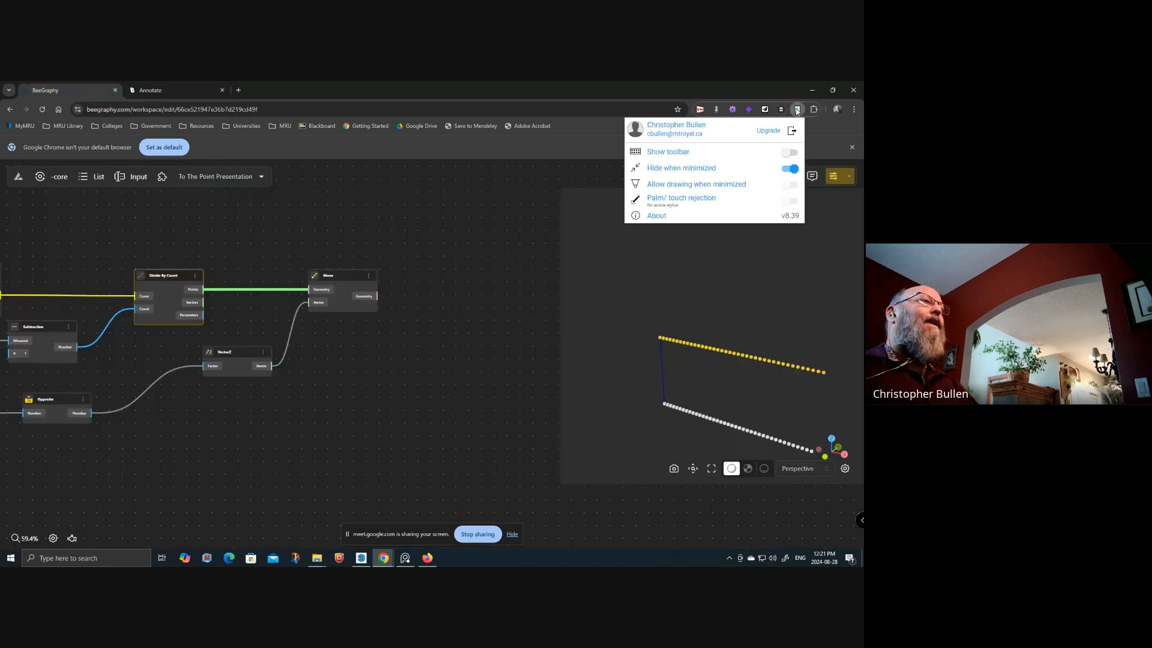
left_click(791, 154)
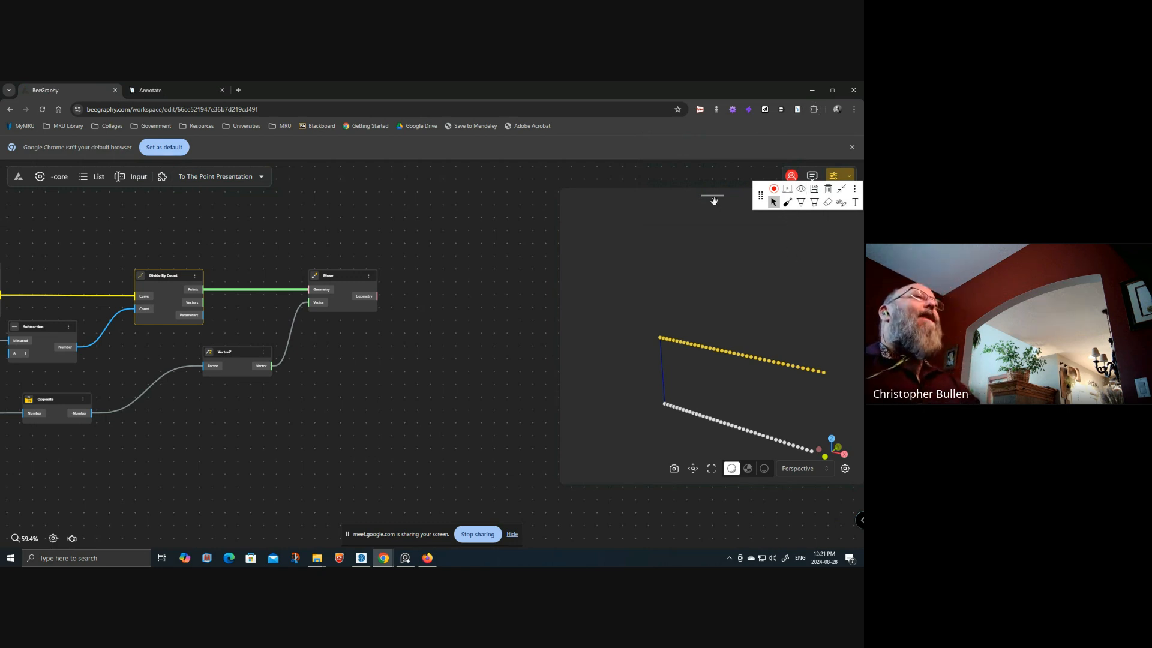
- Sketch an orange wave labelled 0, π and 2π on an empty canvas area, with a red horizontal axis through it
left_click(800, 203)
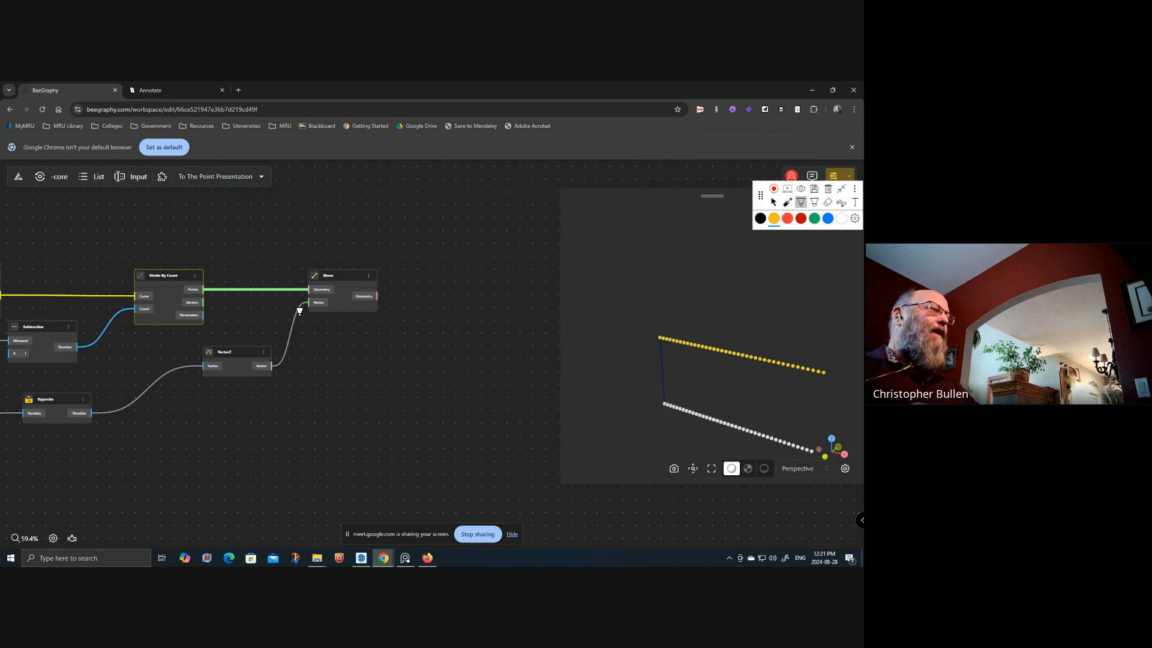
left_click(774, 202)
scroll(386, 291, "down", 5)
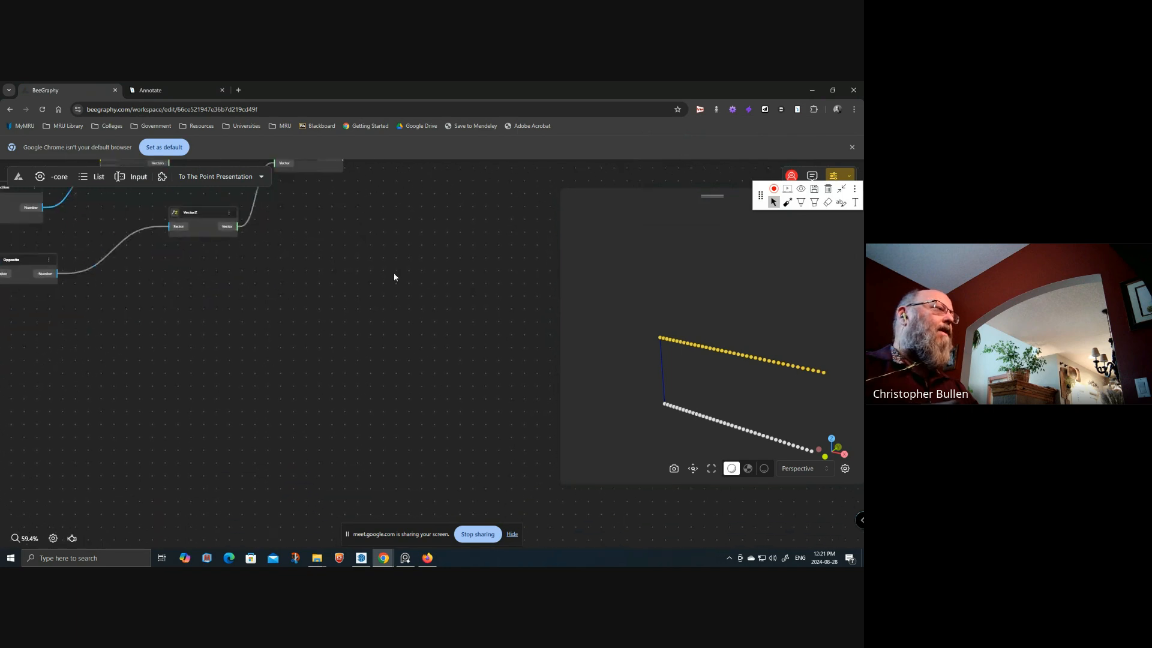
left_click(800, 203)
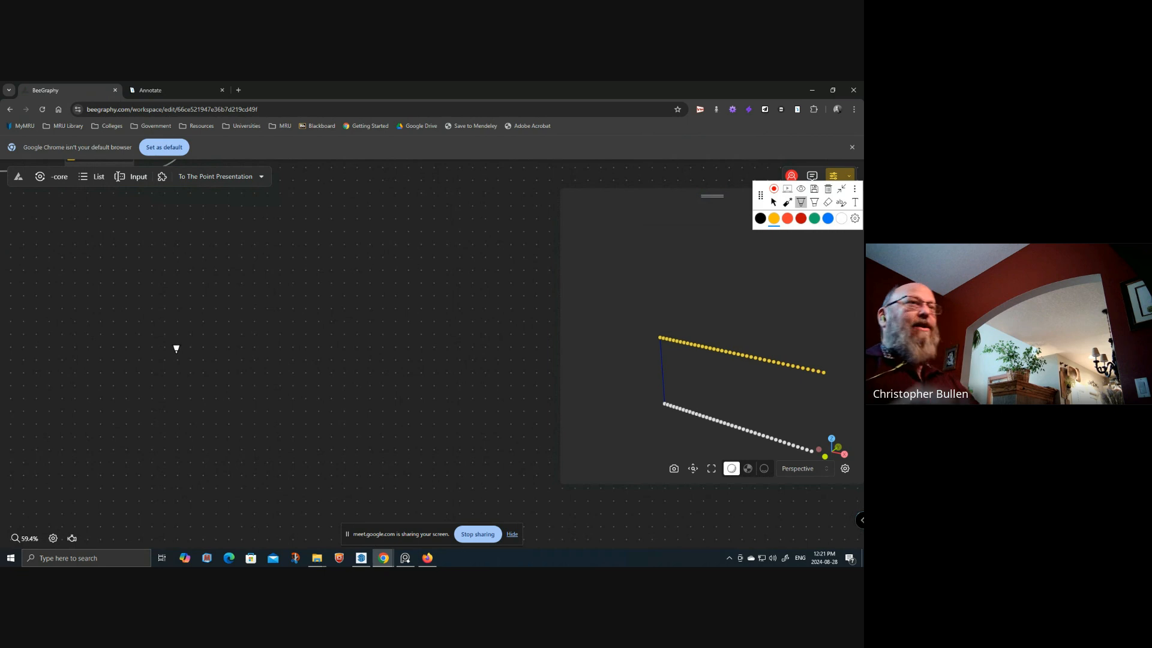
mouse_move(162, 362)
left_mouse_down()
mouse_move(192, 324)
mouse_move(264, 403)
mouse_move(330, 400)
mouse_move(343, 366)
left_mouse_up()
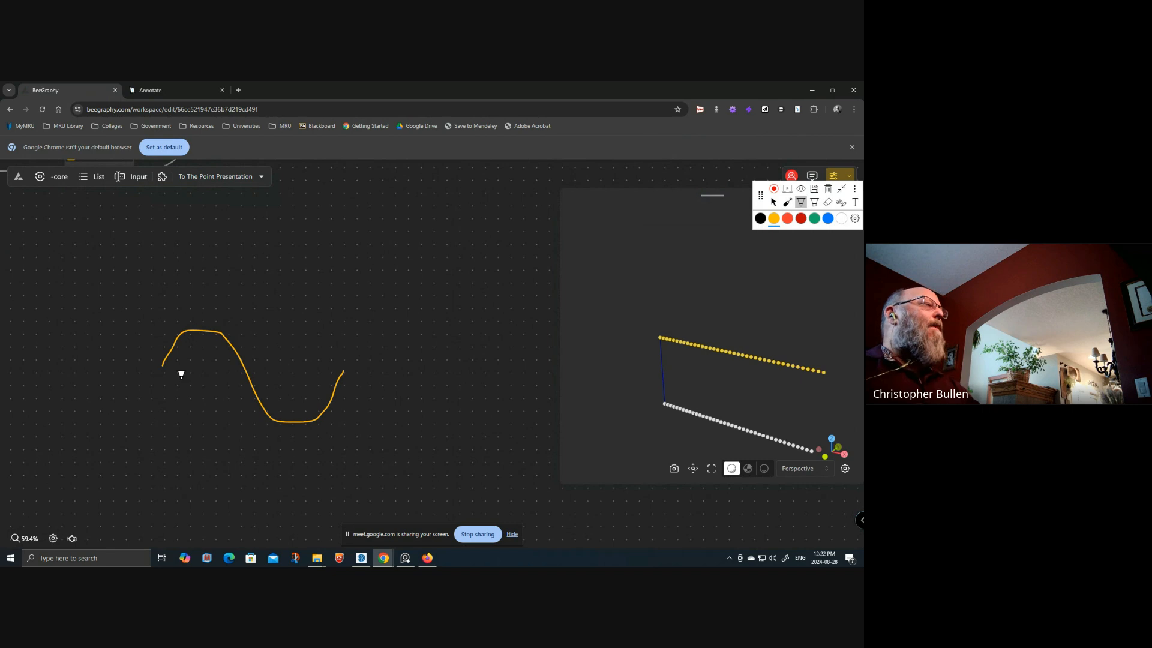
mouse_move(163, 371)
left_mouse_down()
mouse_move(157, 379)
mouse_move(238, 374)
mouse_move(243, 384)
mouse_move(244, 373)
left_mouse_up()
left_click_drag(352, 376, 391, 377)
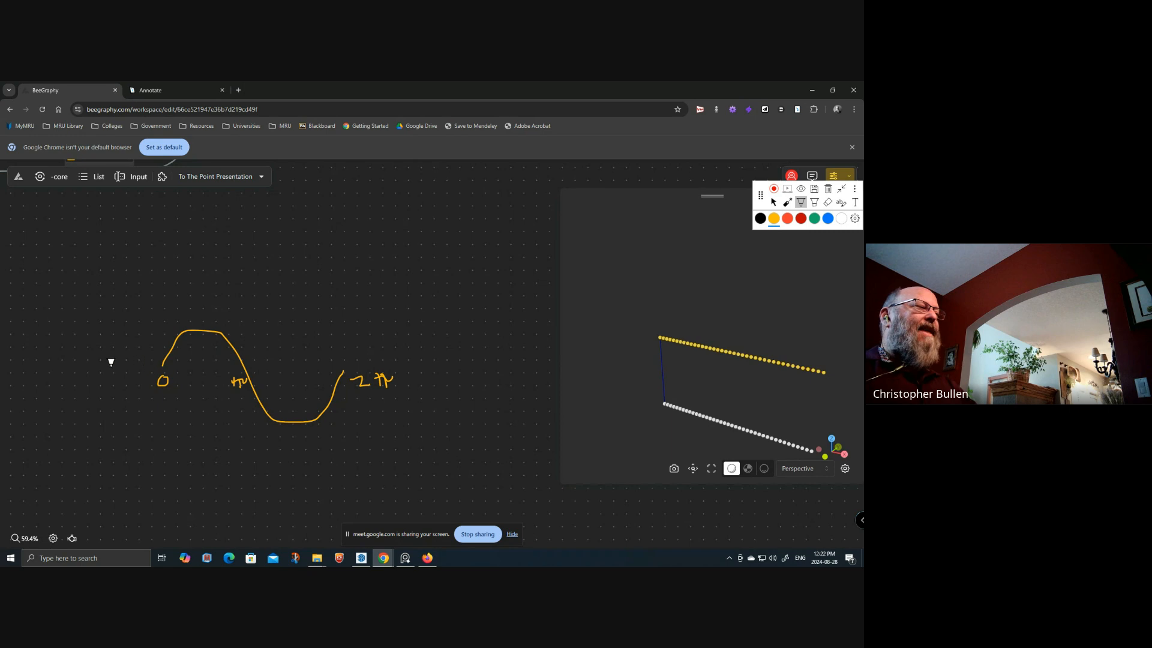
left_click(788, 219)
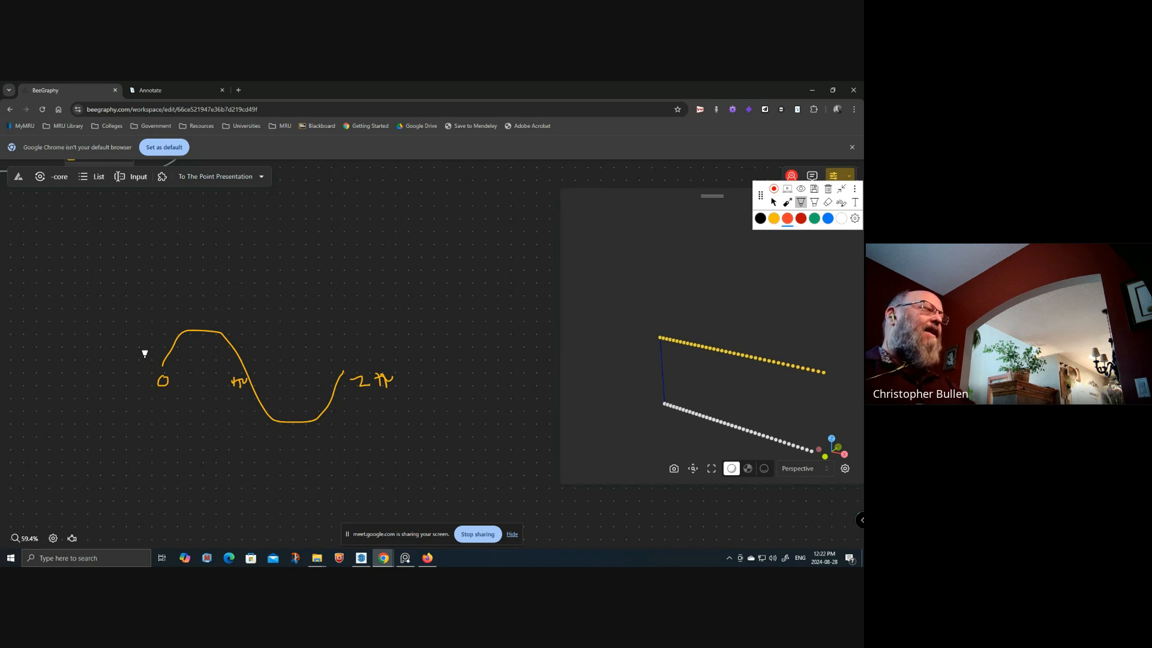
left_click_drag(130, 371, 449, 379)
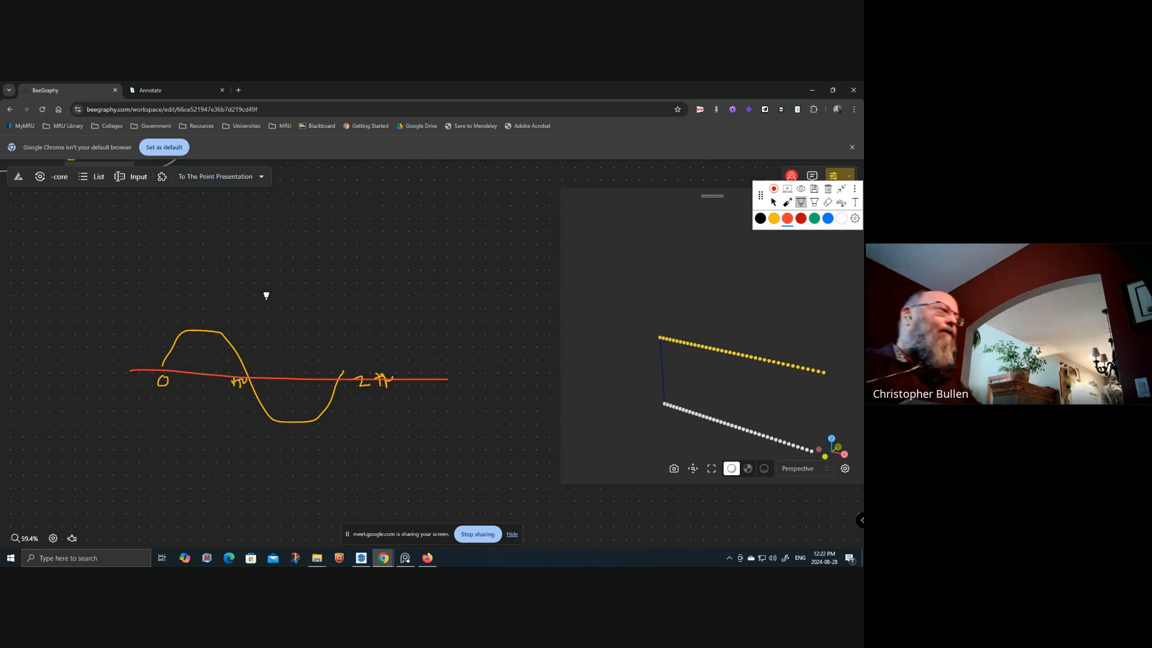
- Write the formula cos(x) in orange above the sketched wave, discarding the red first letter
mouse_move(385, 279)
left_mouse_down()
mouse_move(375, 294)
mouse_move(384, 296)
left_mouse_up()
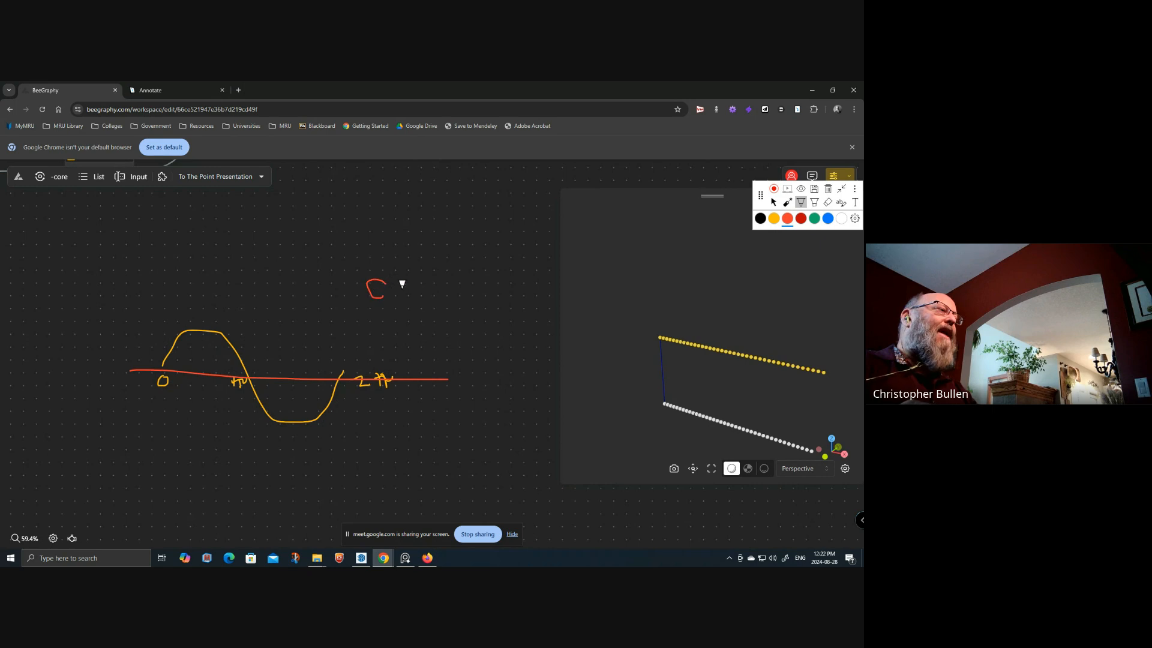
left_click(774, 218)
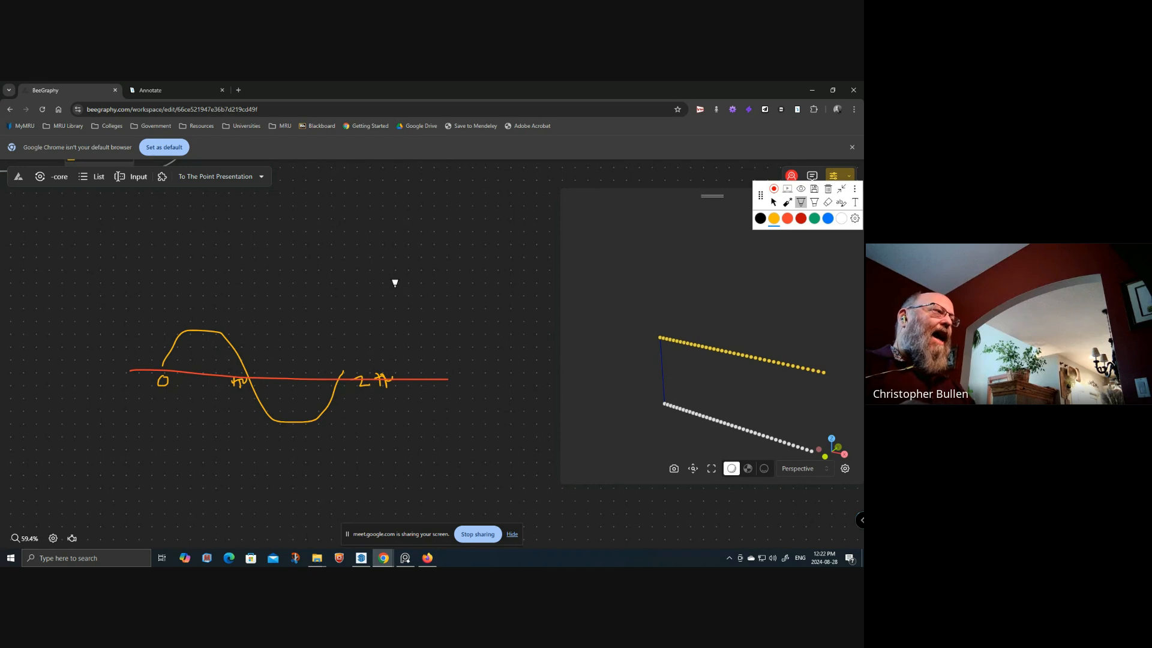
mouse_move(416, 279)
left_mouse_down()
mouse_move(419, 297)
mouse_move(442, 284)
mouse_move(464, 298)
mouse_move(453, 308)
left_mouse_up()
mouse_move(508, 269)
left_mouse_down()
mouse_move(509, 308)
mouse_move(535, 291)
mouse_move(511, 298)
mouse_move(529, 305)
left_mouse_up()
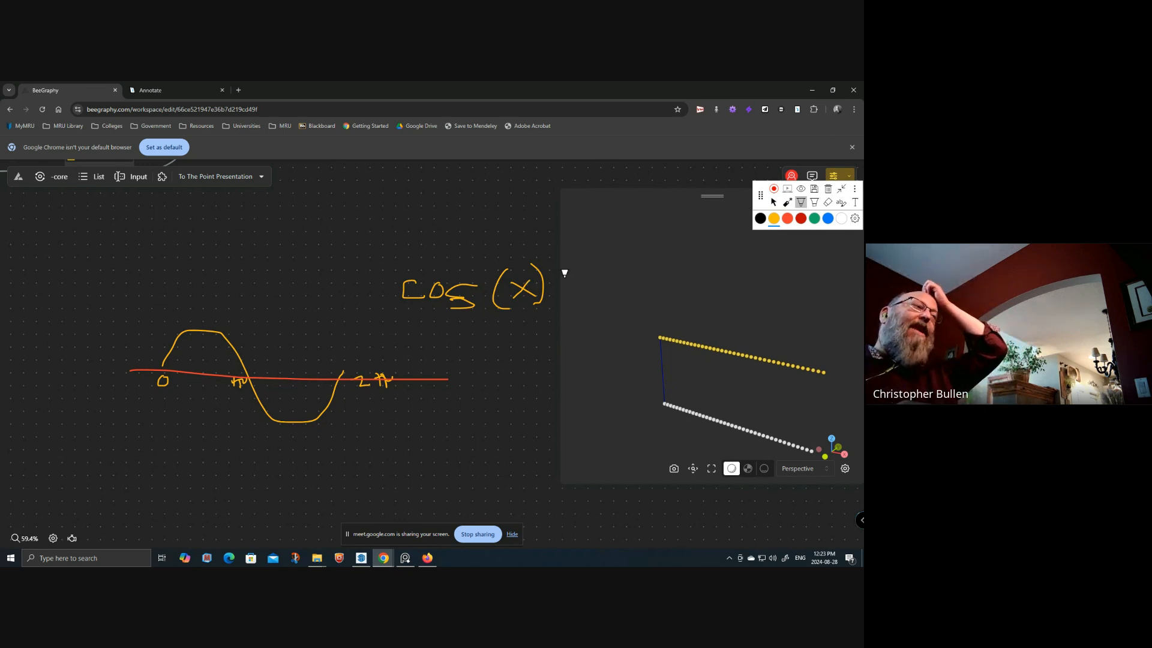
- Extend the handwritten formula to A * cos(x * P), replacing its closing parenthesis
key("ctrl+z")
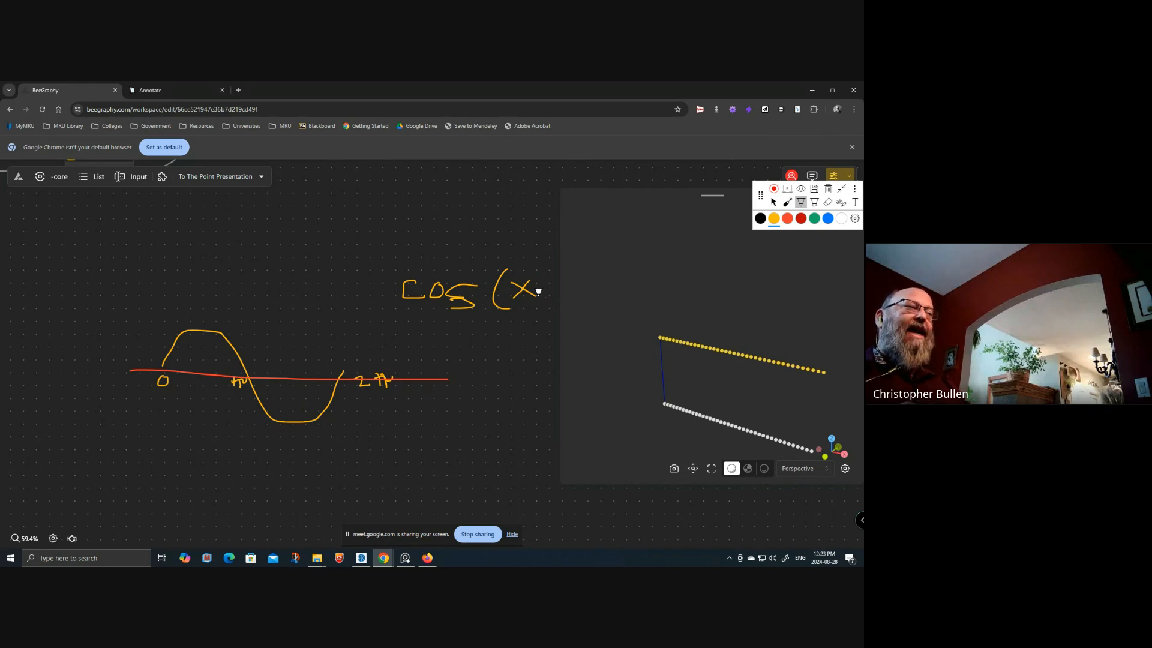
left_click_drag(548, 286, 567, 285)
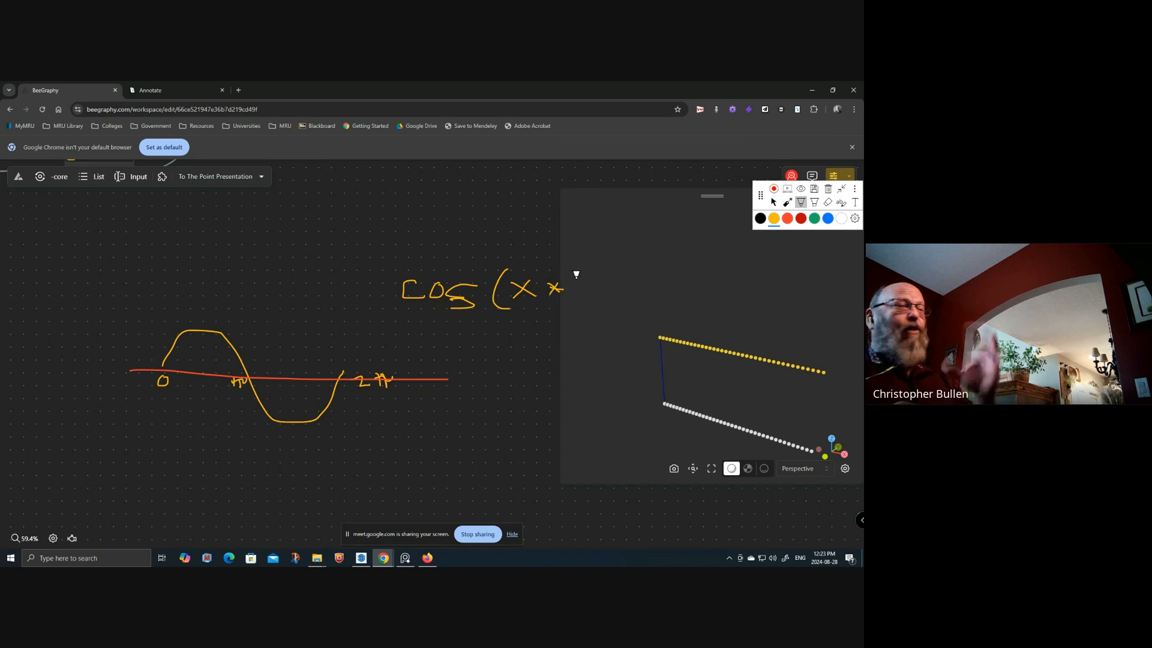
mouse_move(573, 271)
left_mouse_down()
mouse_move(571, 304)
mouse_move(597, 264)
mouse_move(595, 307)
left_mouse_up()
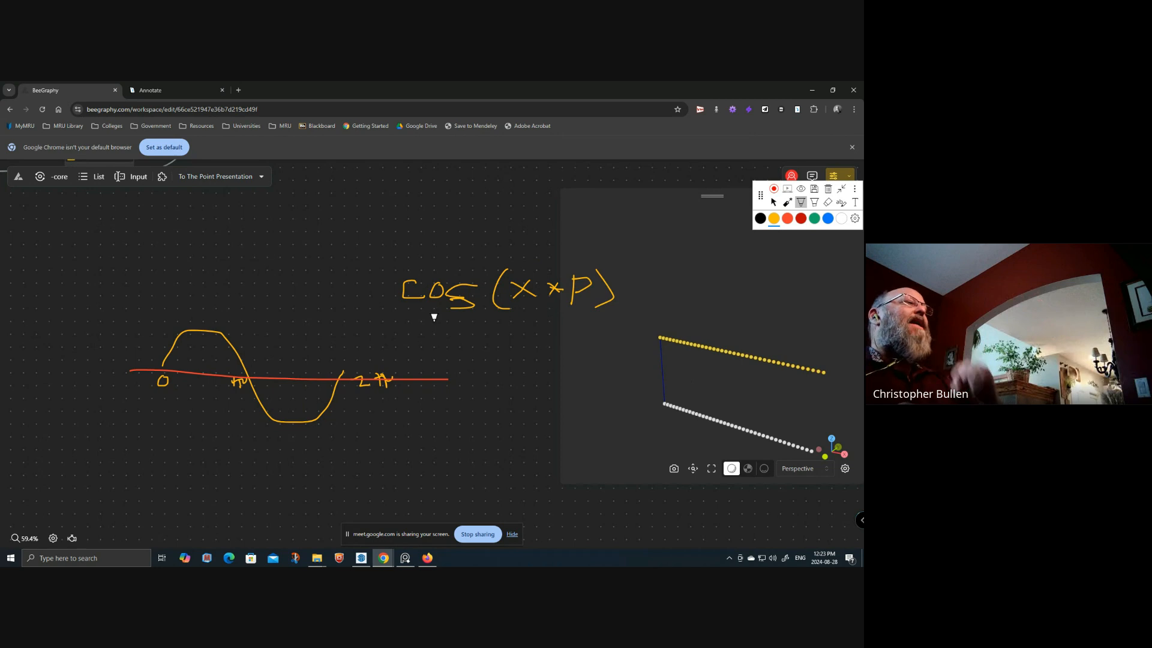
left_click_drag(348, 276, 337, 306)
mouse_move(349, 276)
left_mouse_down()
mouse_move(357, 305)
mouse_move(355, 292)
mouse_move(387, 297)
mouse_move(377, 303)
mouse_move(390, 289)
left_mouse_up()
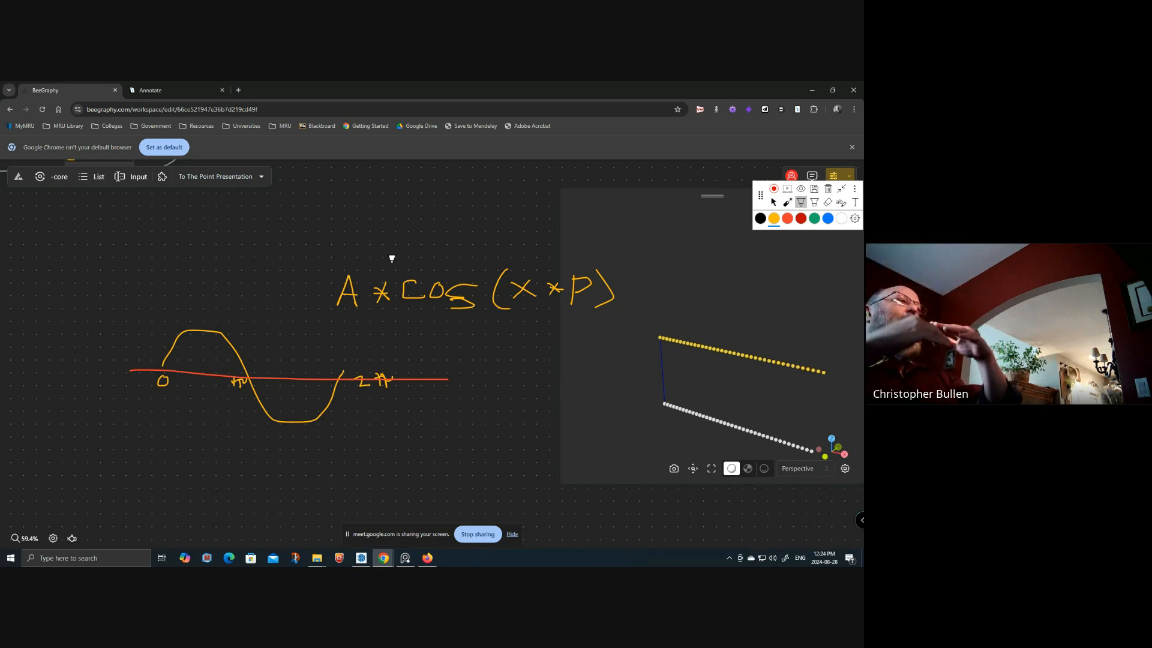
- Underline A and P in the formula and draw vertical double-headed arrows between the axis and the wave's crest and trough
left_click_drag(332, 312, 358, 315)
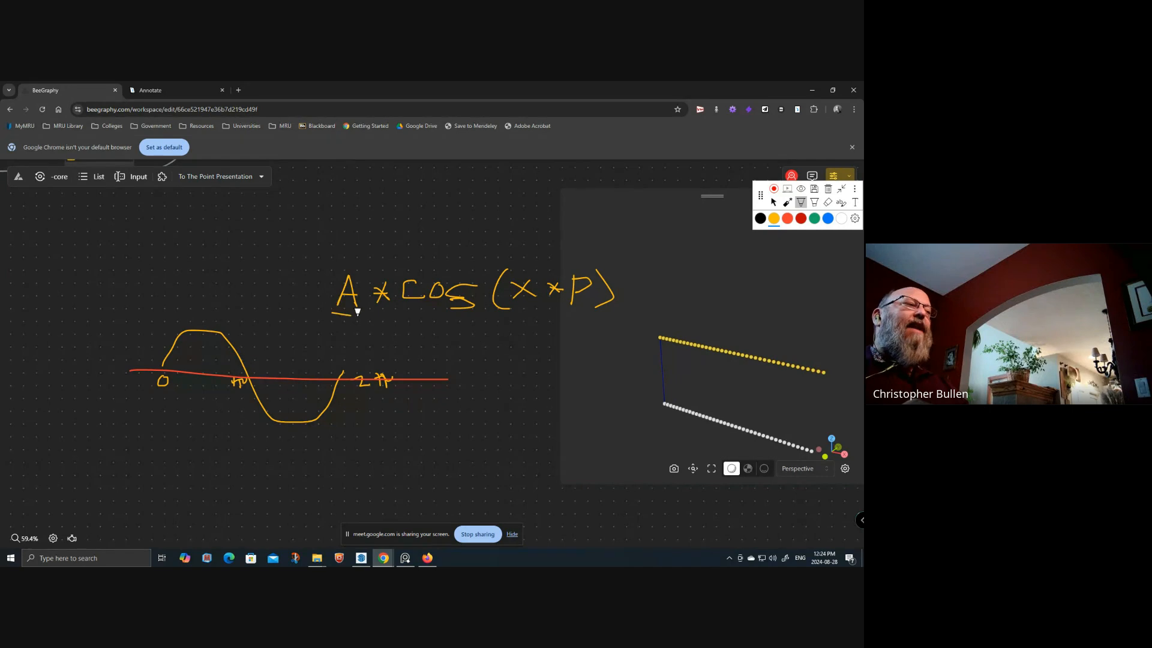
mouse_move(199, 340)
left_mouse_down()
mouse_move(200, 369)
mouse_move(204, 346)
mouse_move(206, 358)
left_mouse_up()
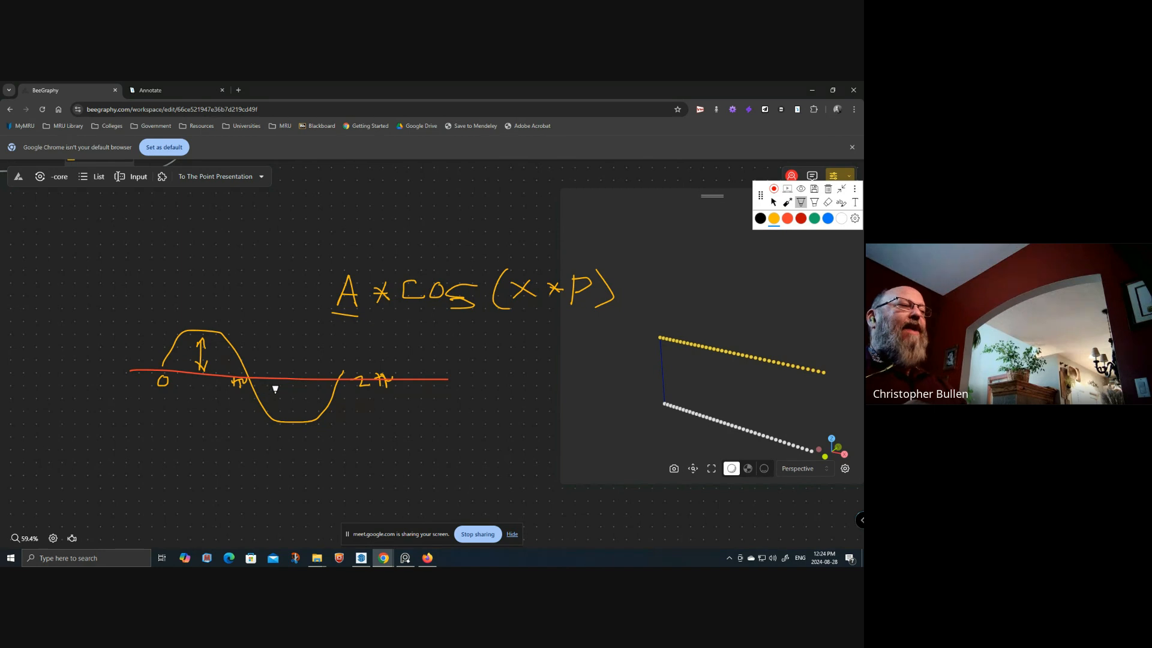
left_click_drag(293, 384, 289, 419)
mouse_move(298, 406)
left_mouse_down()
mouse_move(291, 418)
mouse_move(293, 387)
left_mouse_up()
left_click_drag(299, 397, 293, 387)
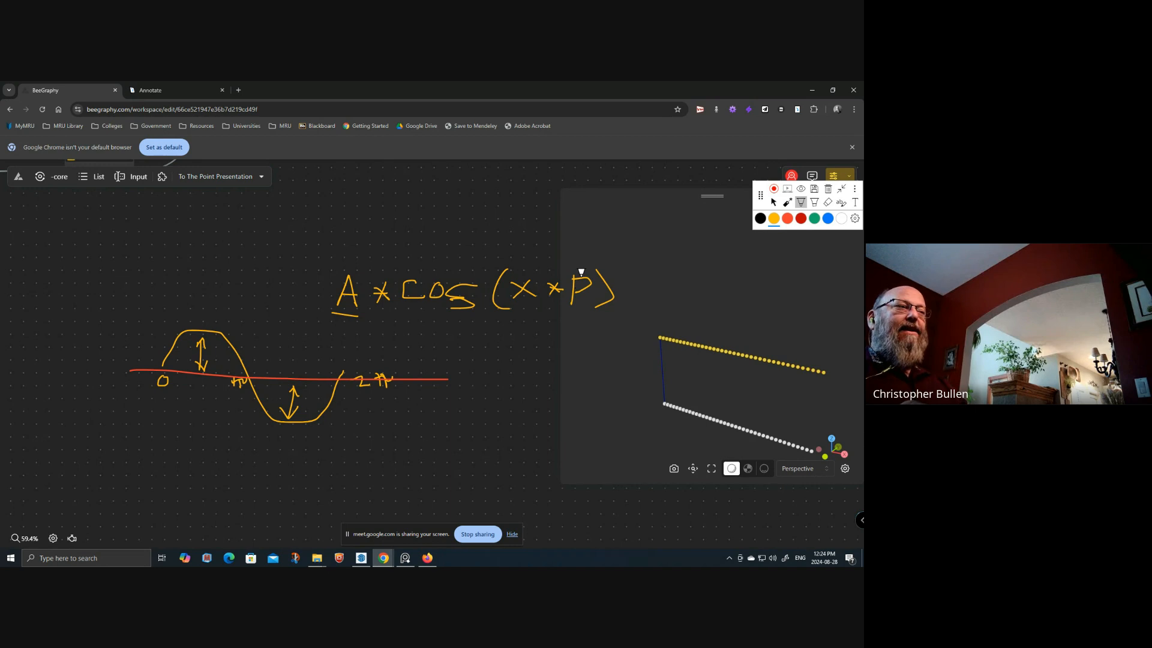
left_click_drag(564, 315, 585, 313)
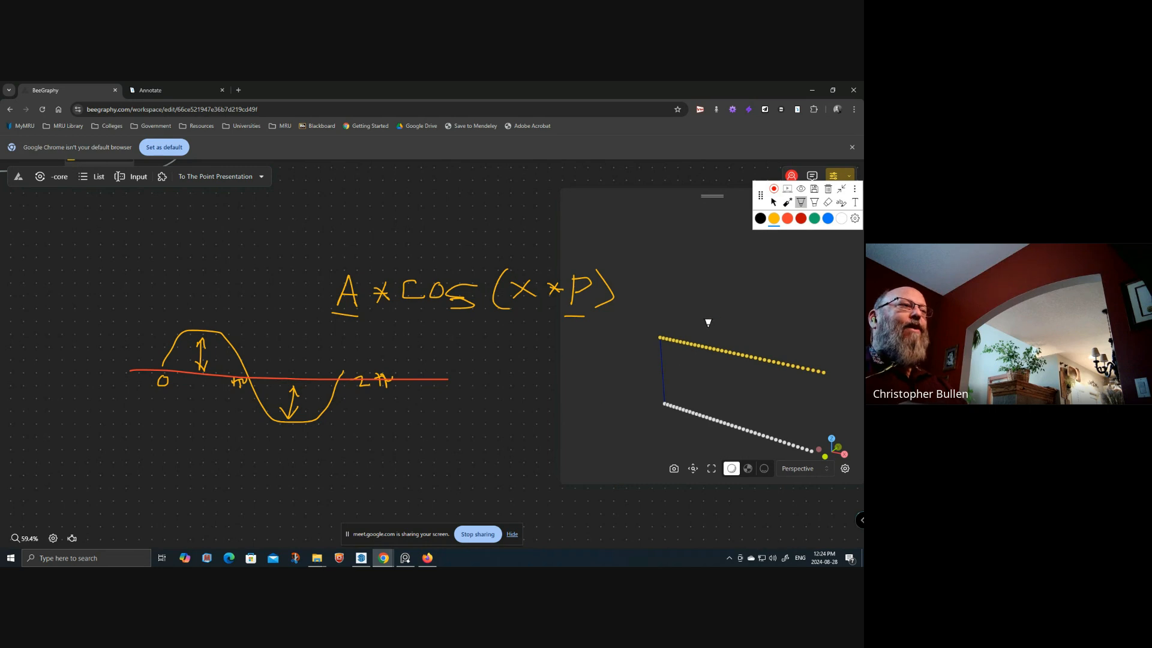
- Clear all annotations and return to the node graph, with free canvas space below the Opposite node
left_click(830, 189)
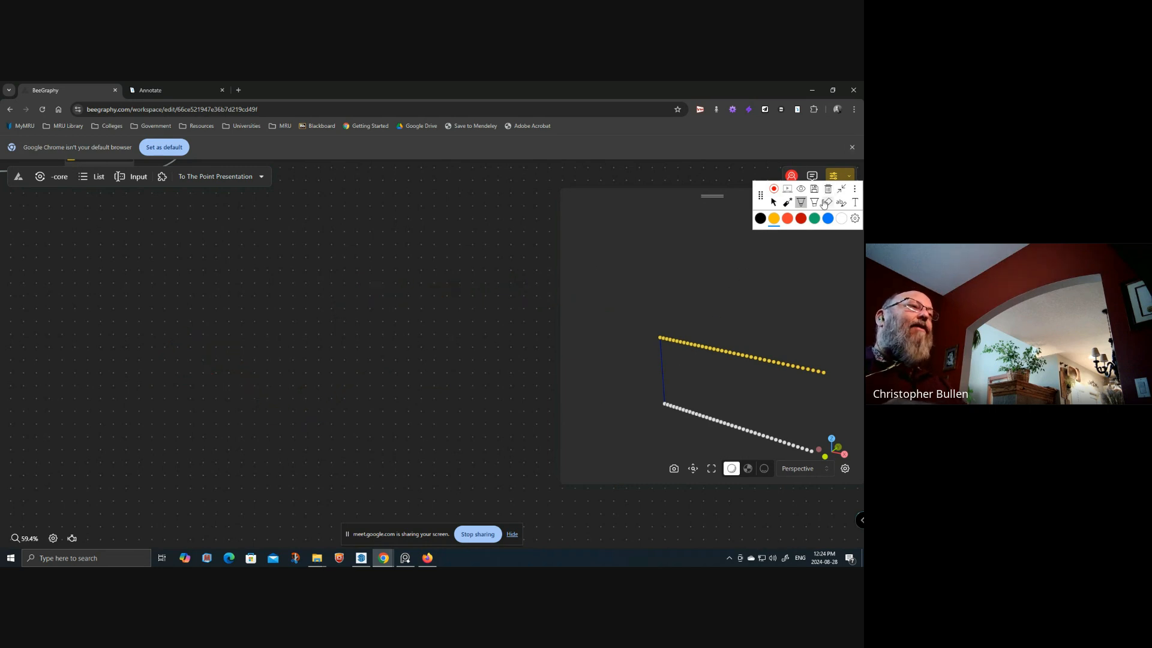
left_click(773, 202)
scroll(390, 393, "down", 5)
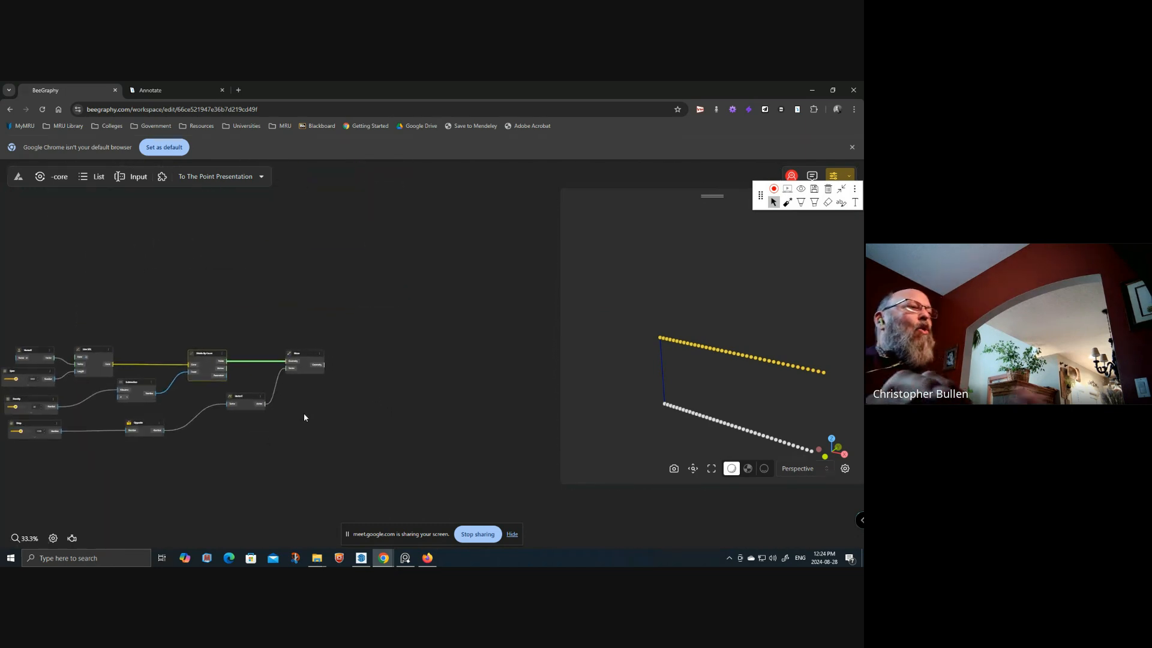
left_click_drag(278, 403, 272, 377)
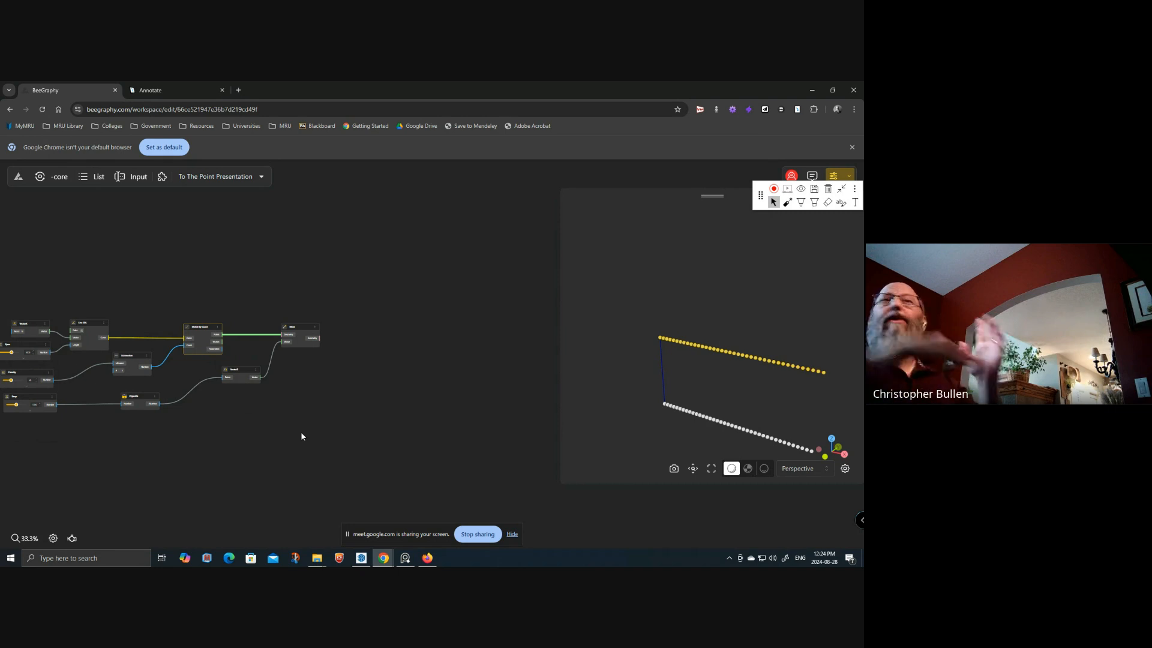
left_click_drag(278, 445, 311, 369)
scroll(300, 390, "up", 5)
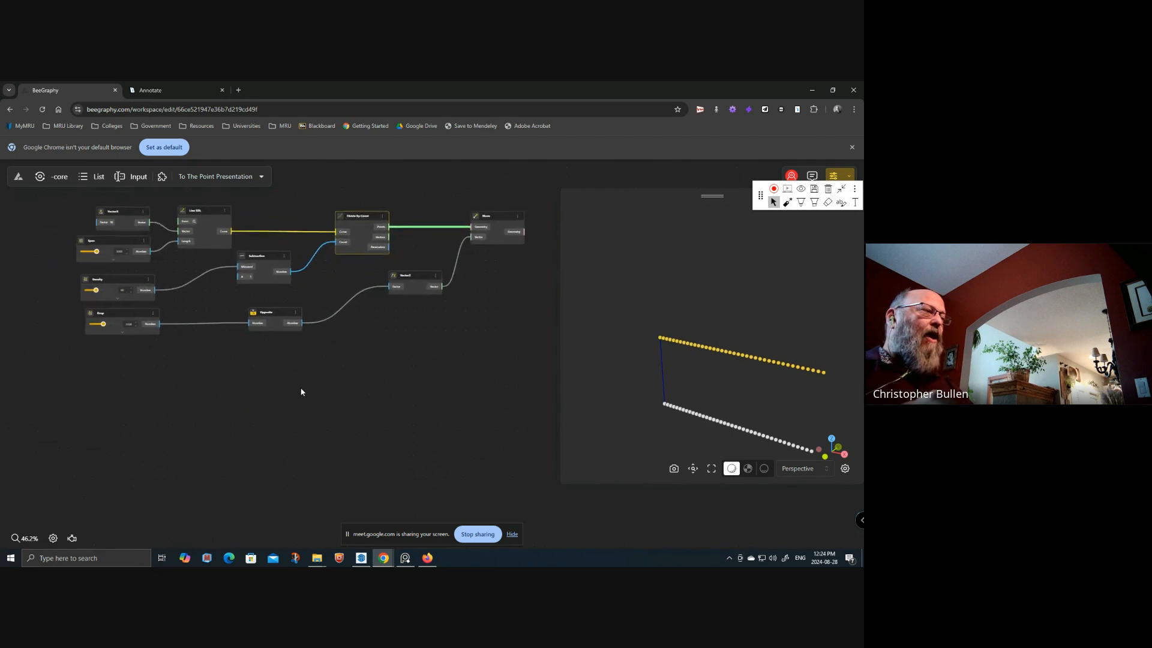
- Add a List Sequence SEC node and position it below the Opposite node
double_click(252, 384)
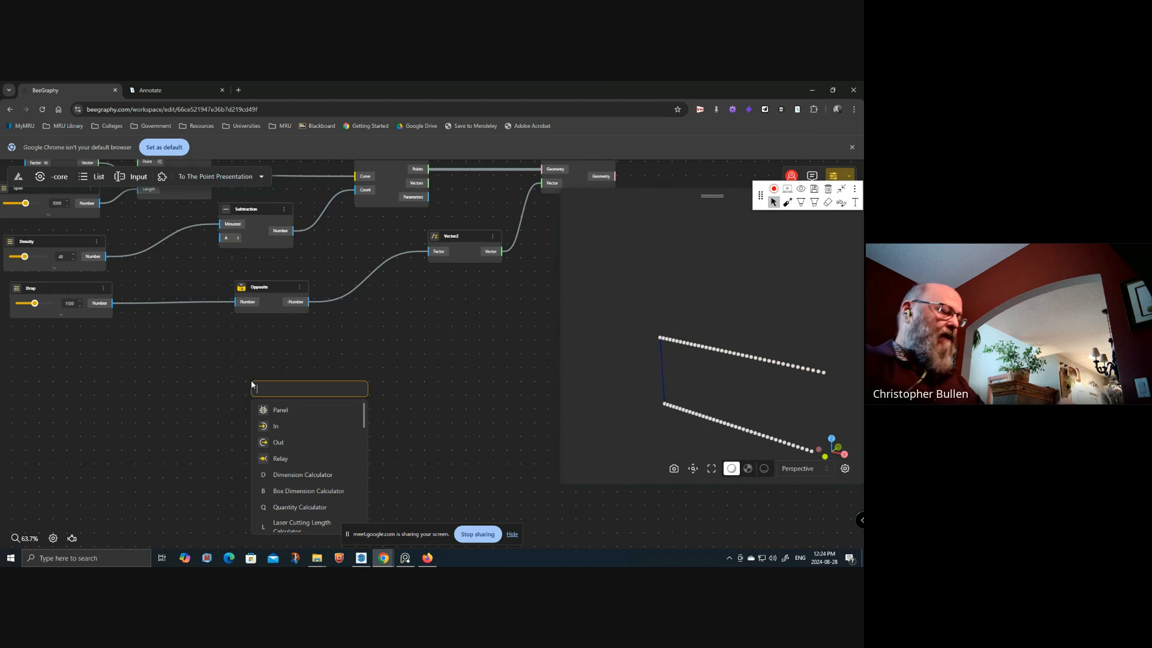
type("seq")
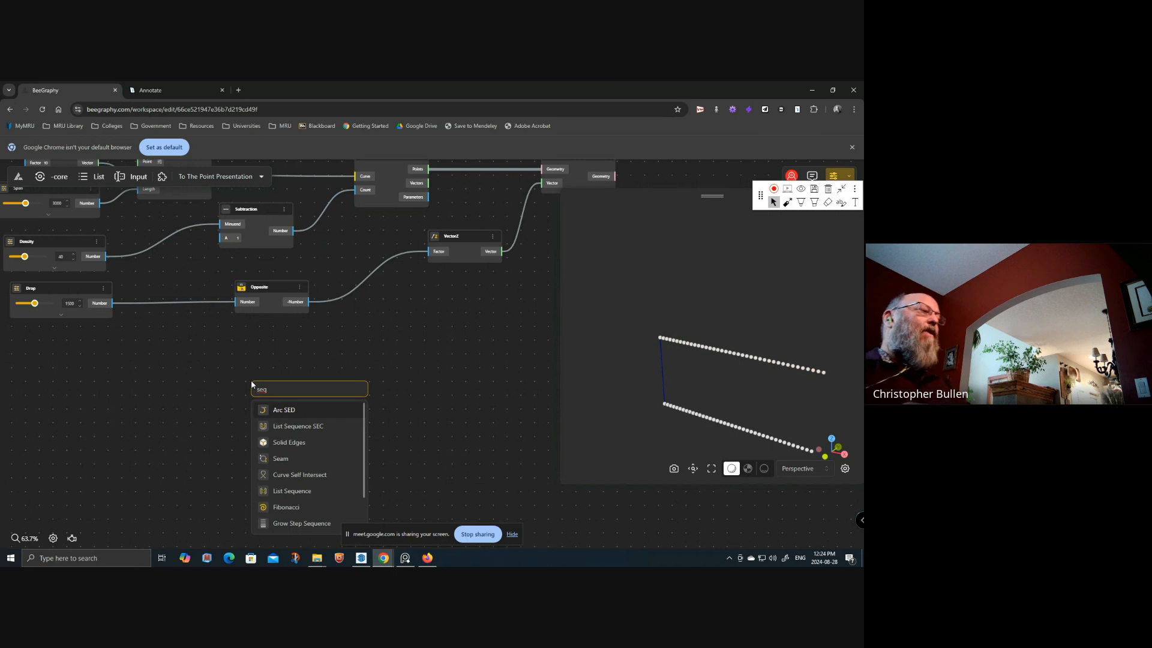
left_click(306, 430)
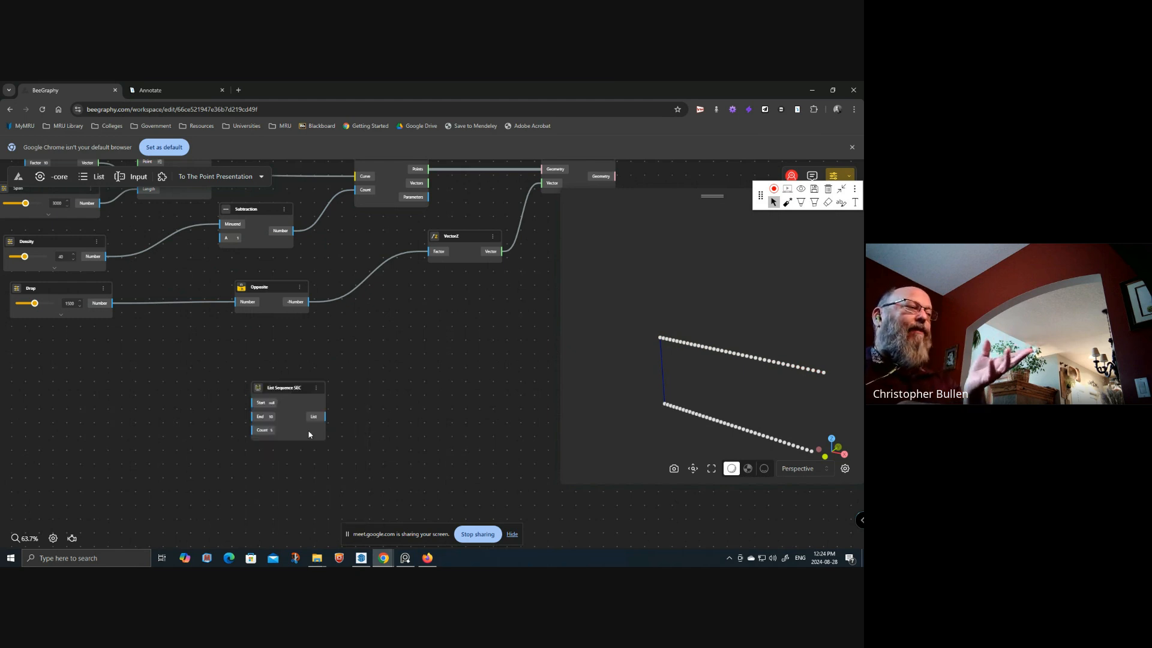
left_click_drag(283, 389, 267, 386)
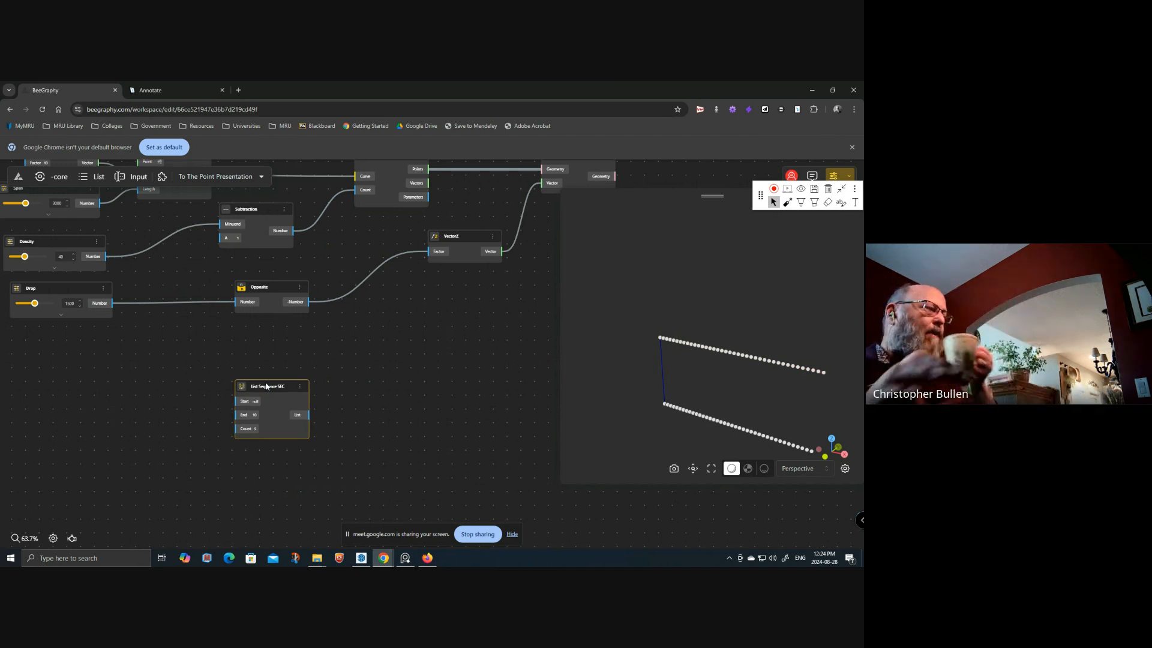
left_click_drag(268, 387, 272, 362)
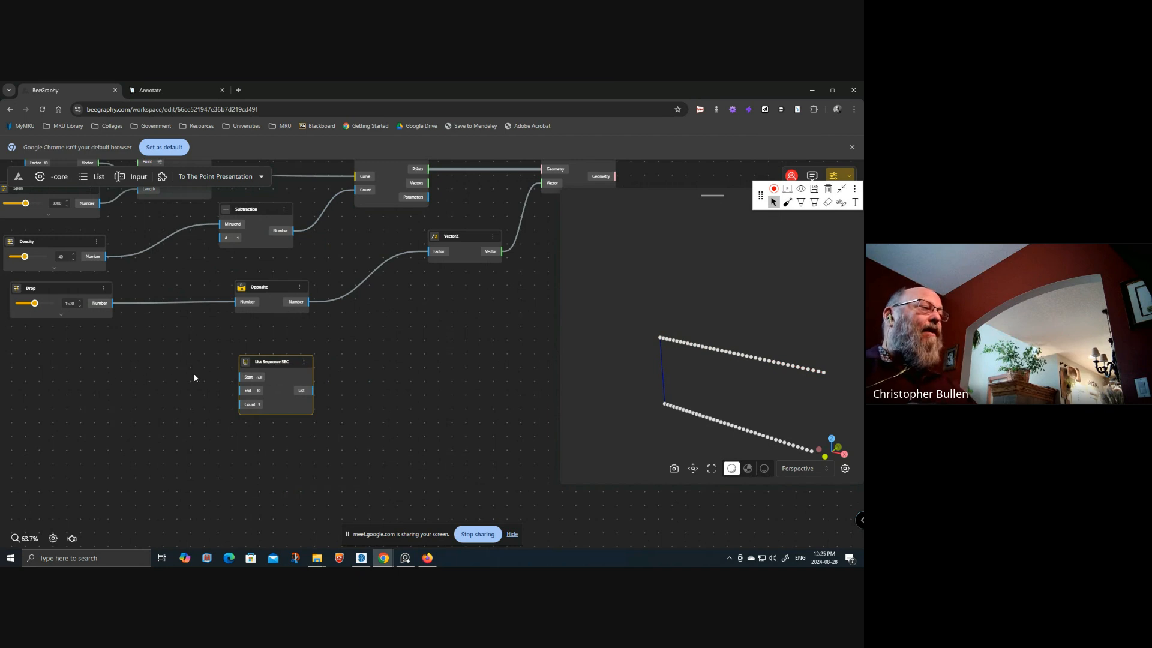
scroll(195, 377, "up", 3)
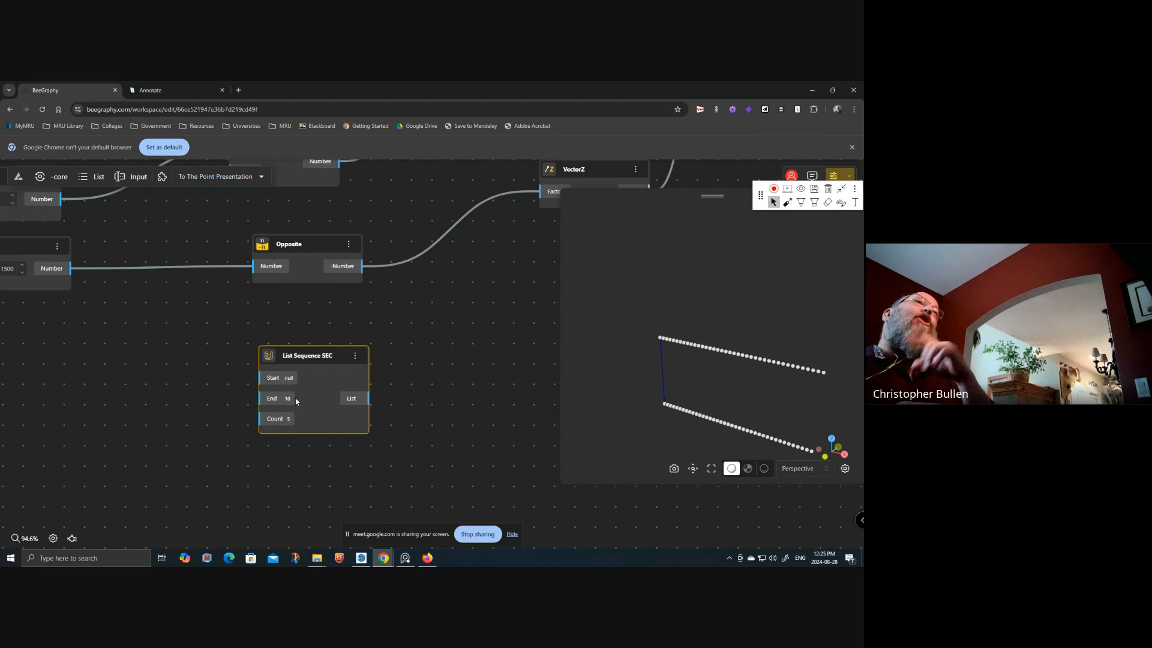
left_click_drag(372, 451, 462, 424)
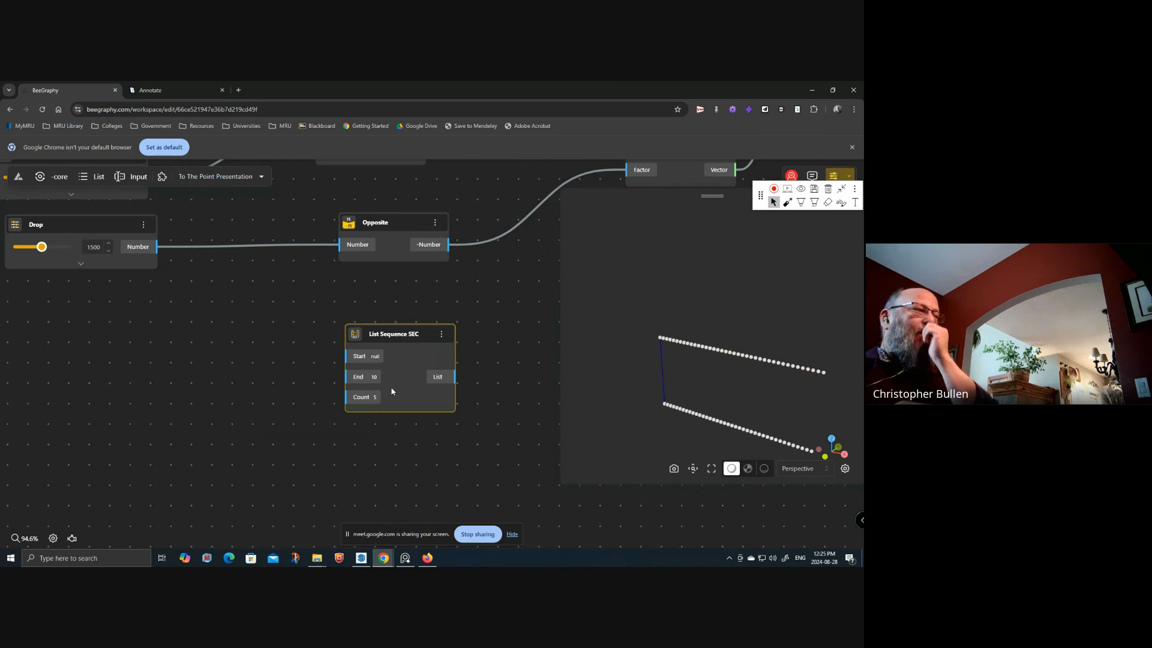
double_click(255, 389)
type("pi")
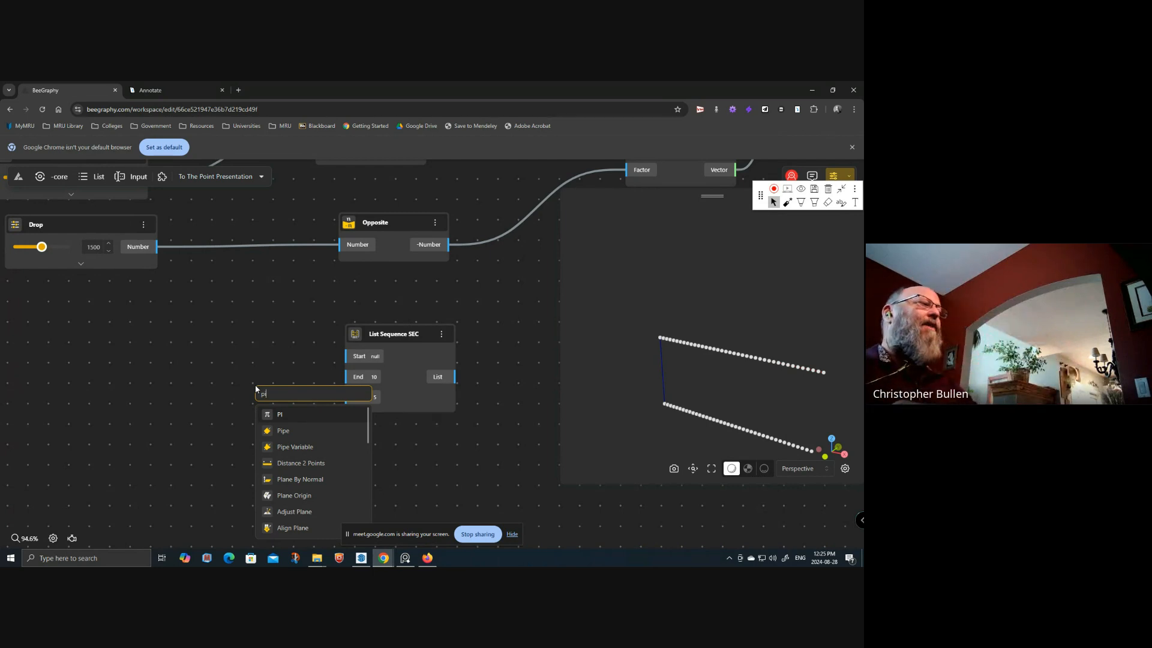
left_click(325, 411)
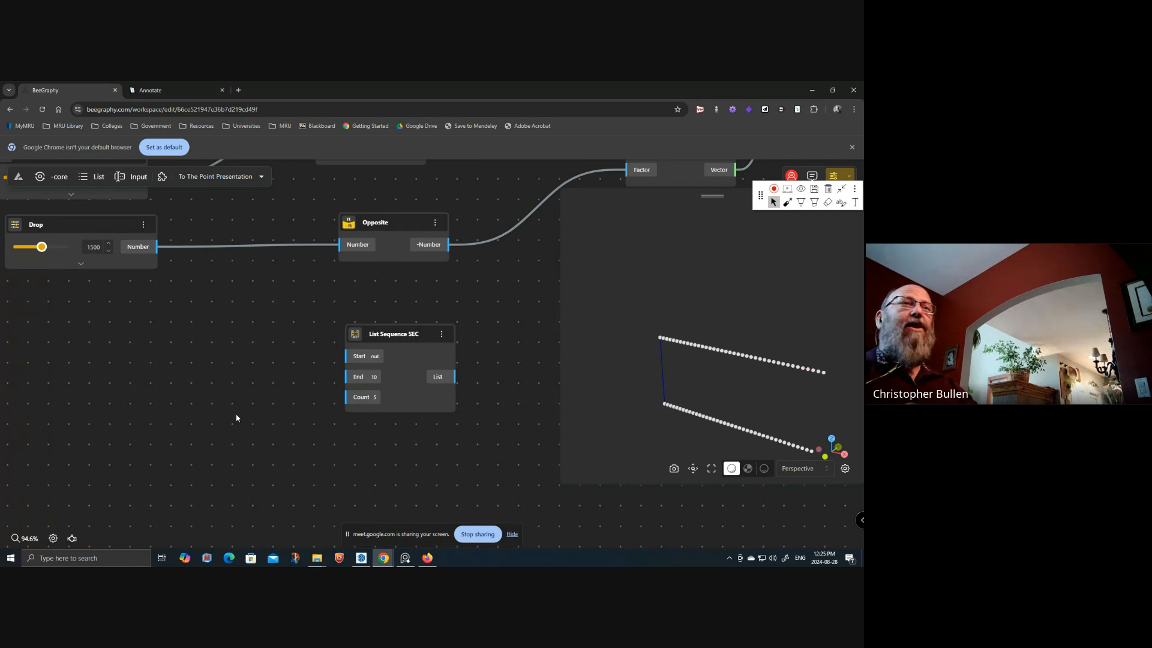
- Add a Math Expression node and place it beside the inputs of the List Sequence SEC node
double_click(218, 396)
type("math")
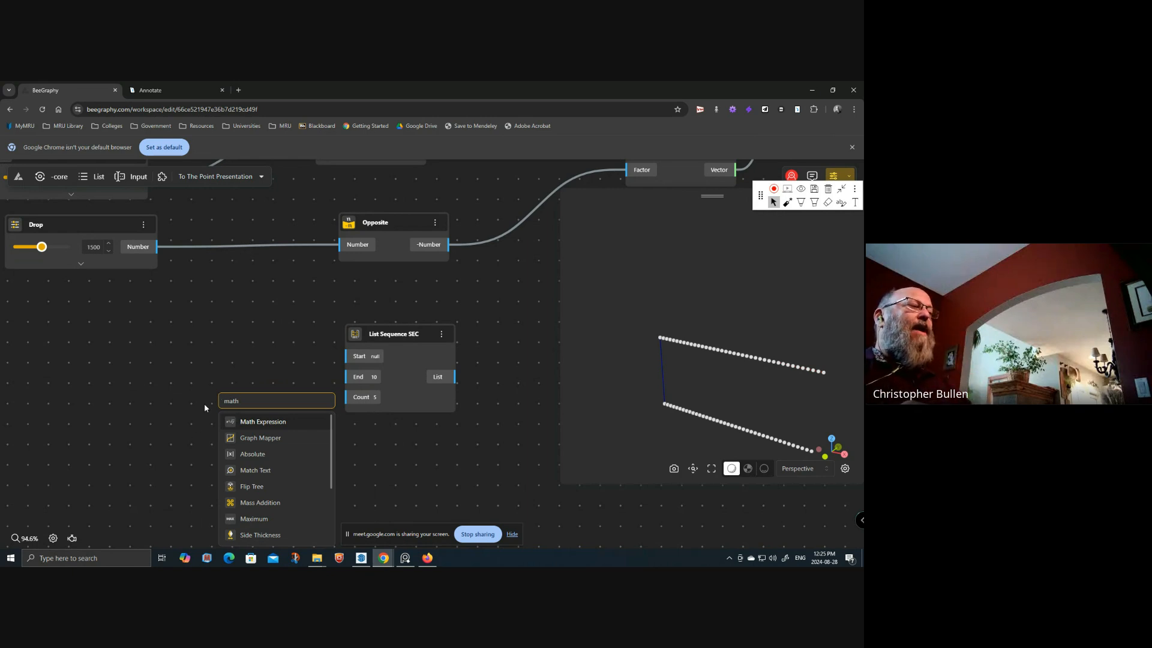
left_click(254, 426)
left_click_drag(315, 406, 171, 367)
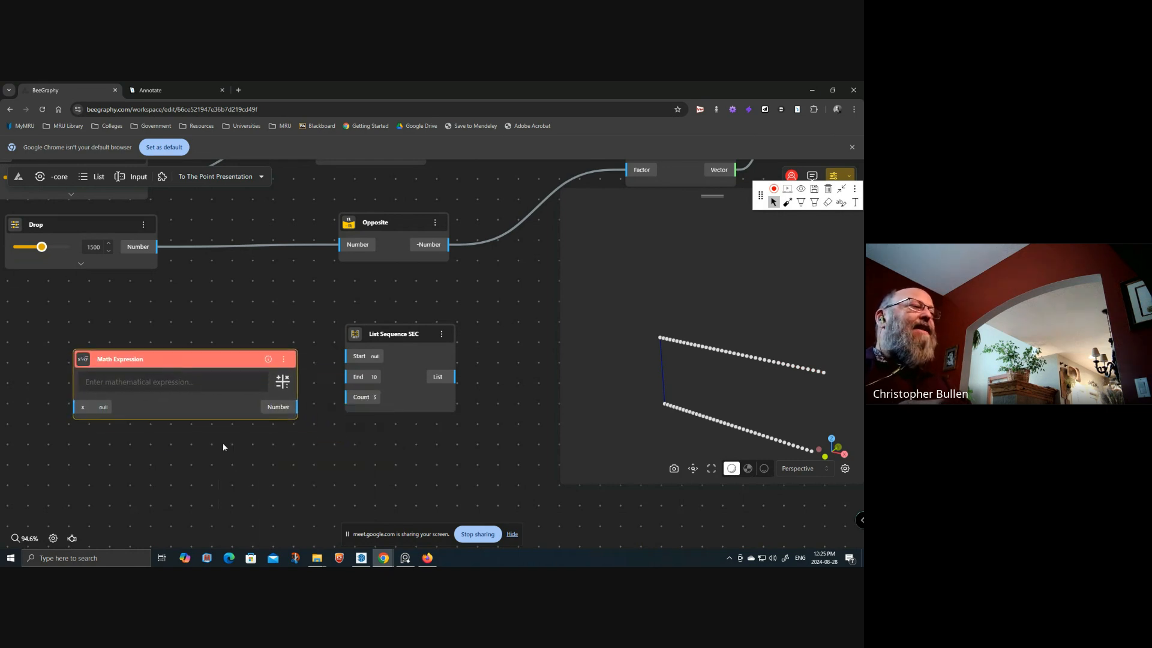
- Move the Math Expression node farther from List Sequence SEC and enter 2*pi as its expression
left_click(150, 380)
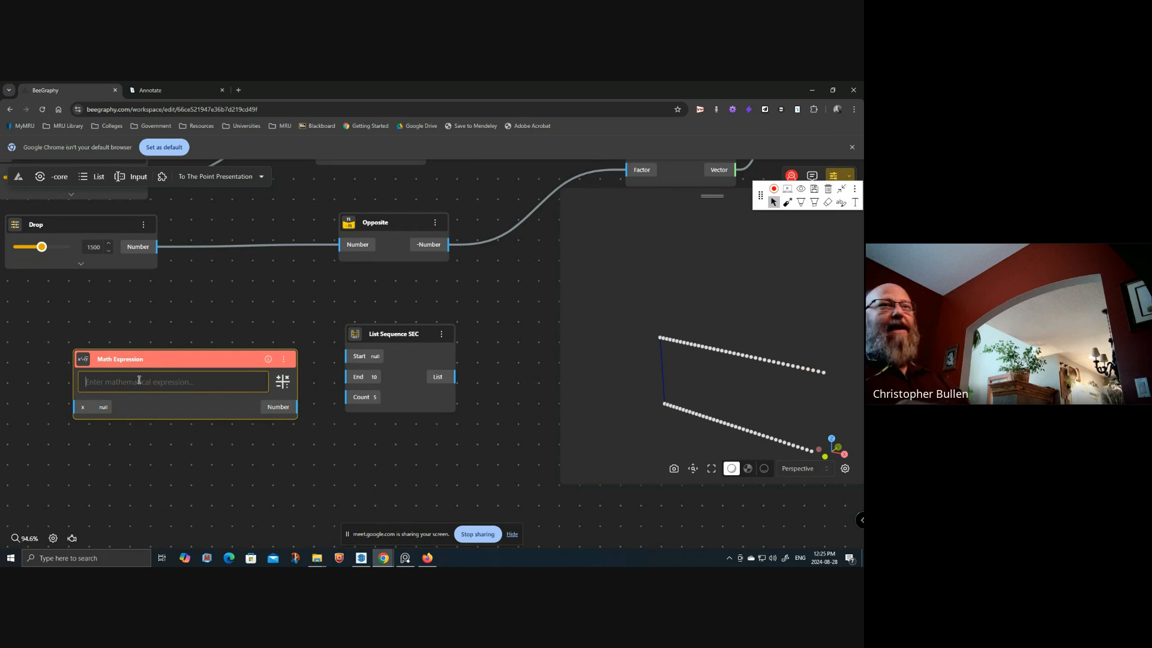
left_click_drag(211, 482, 333, 451)
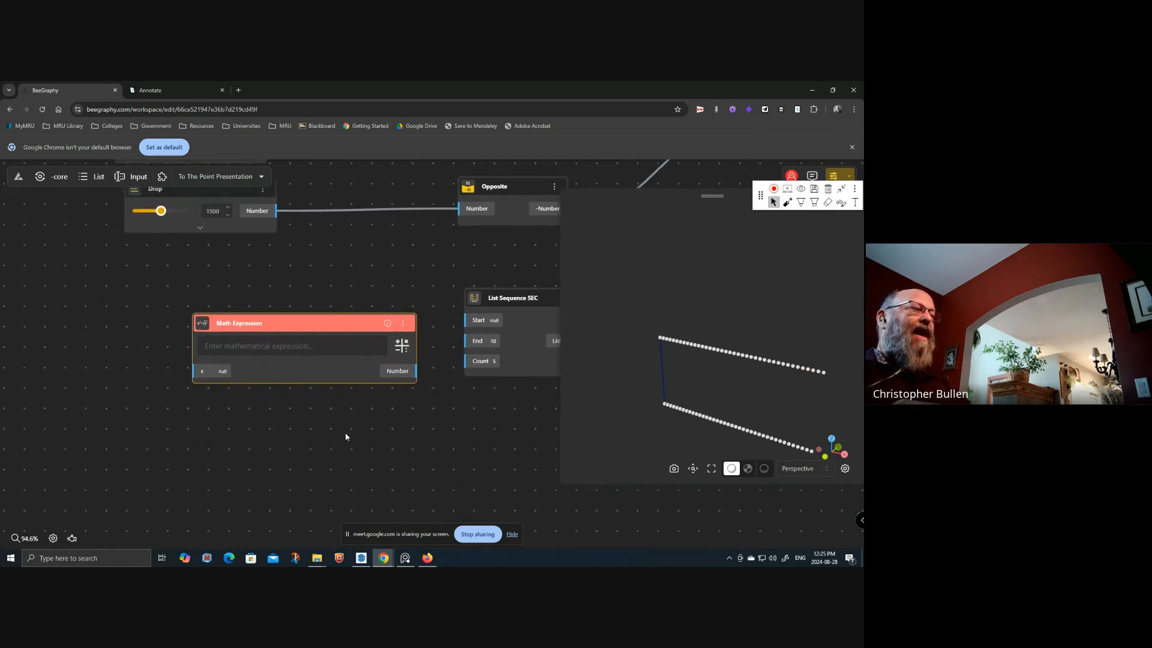
left_click(401, 346)
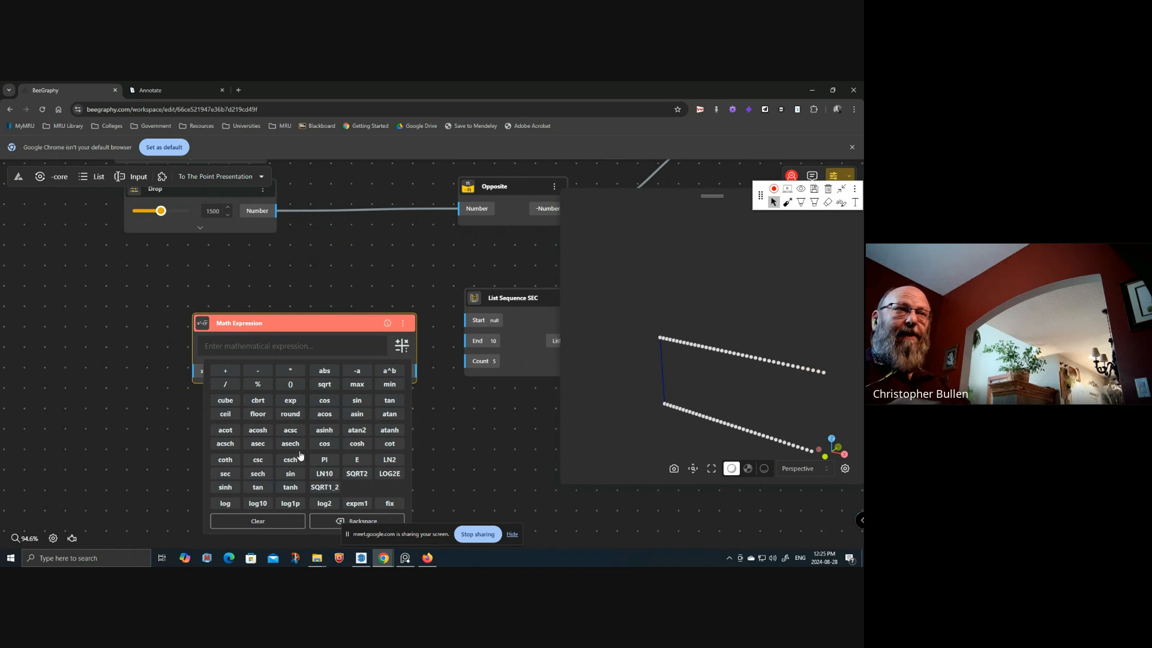
left_click(435, 406)
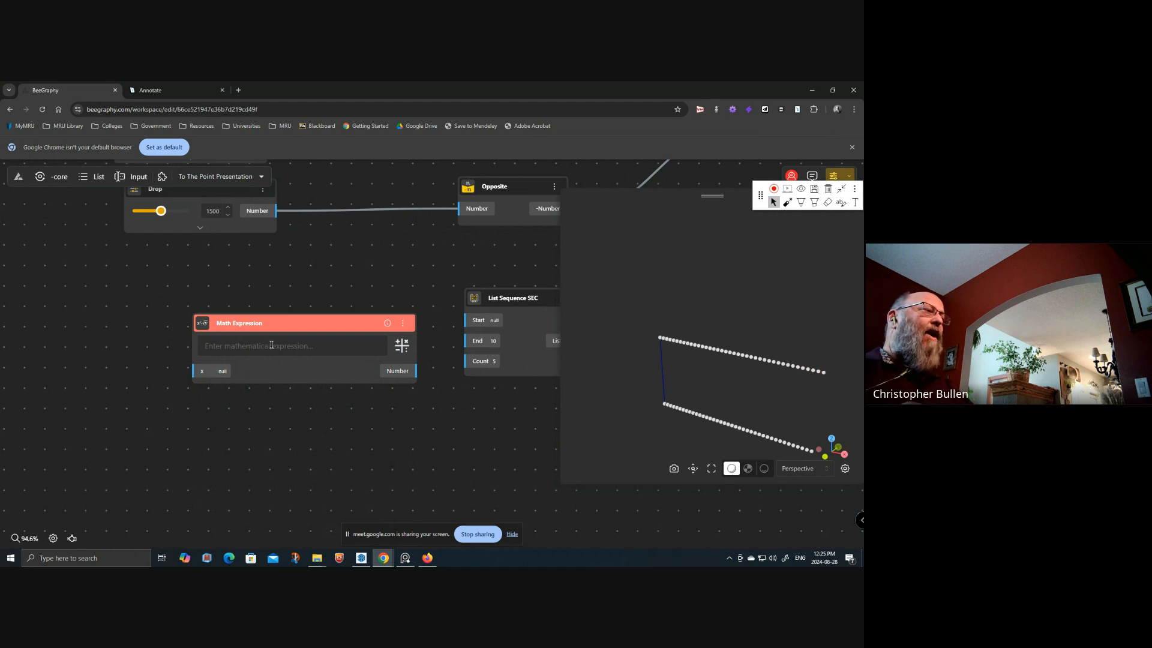
left_click_drag(279, 326, 235, 319)
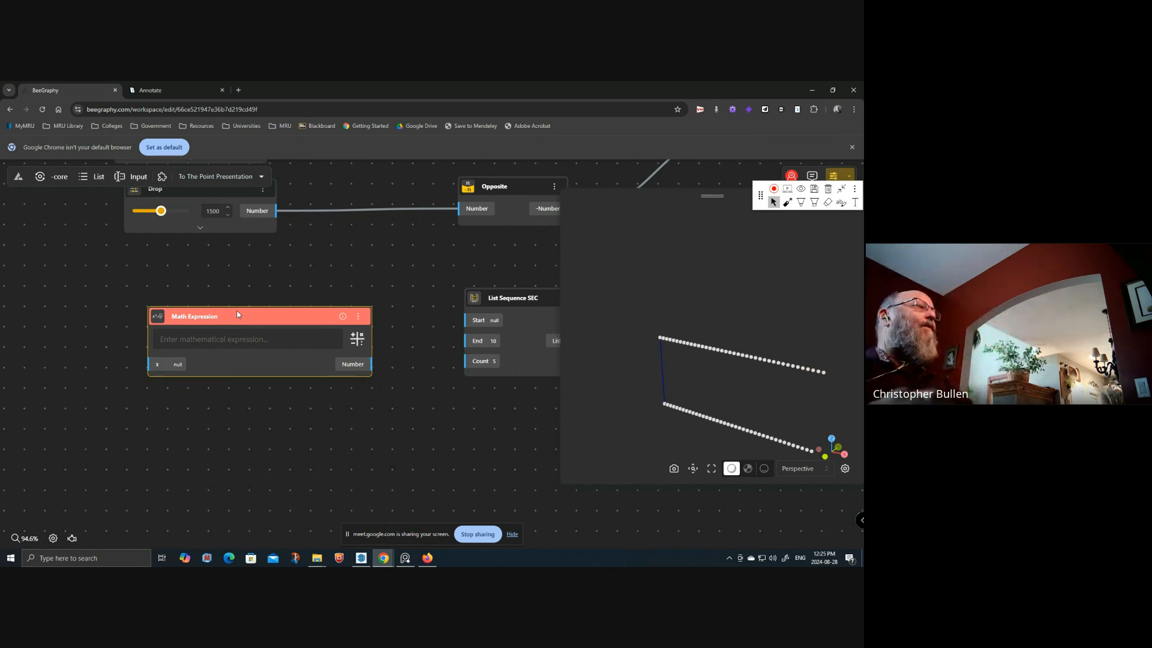
left_click(188, 341)
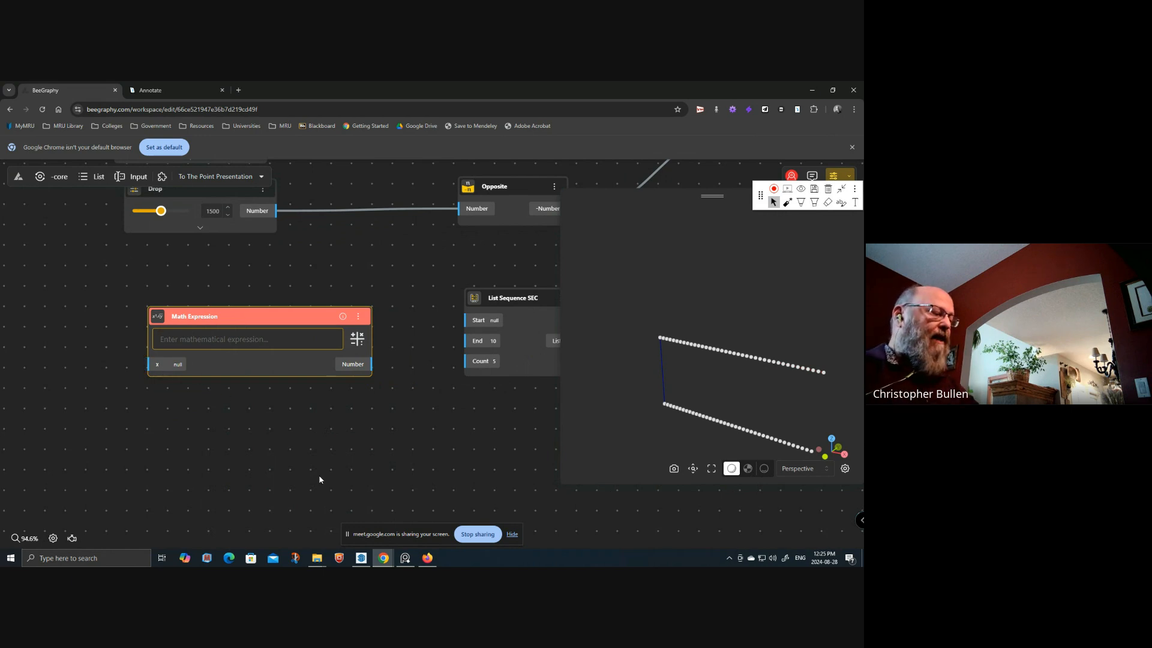
type("2")
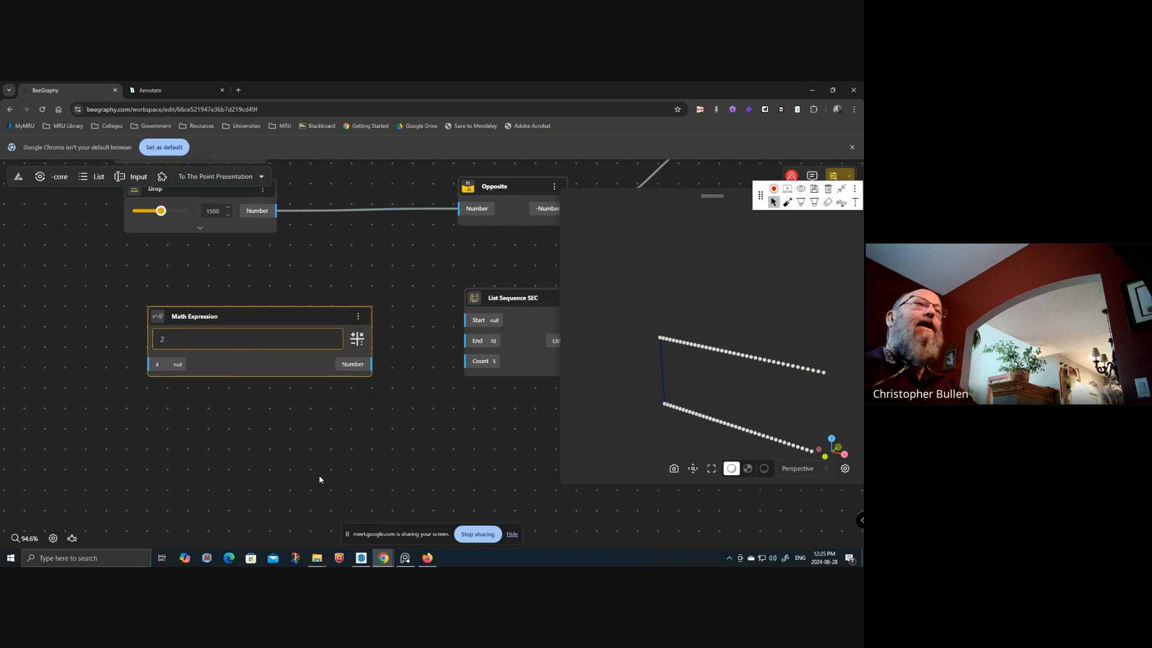
type("^")
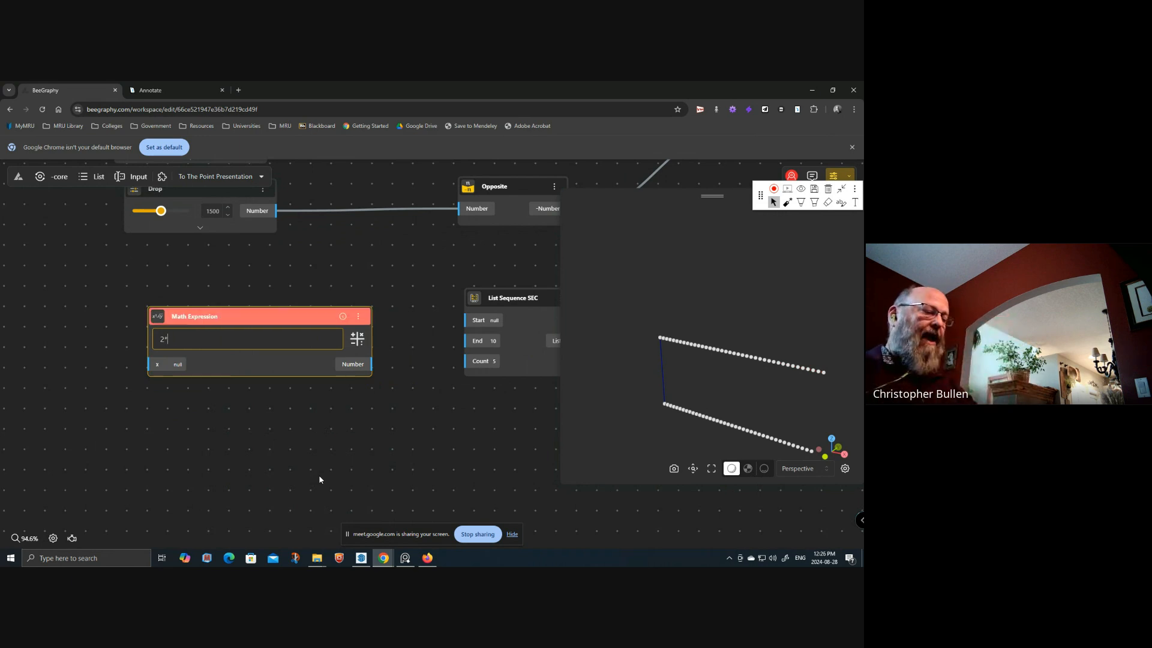
type("pi")
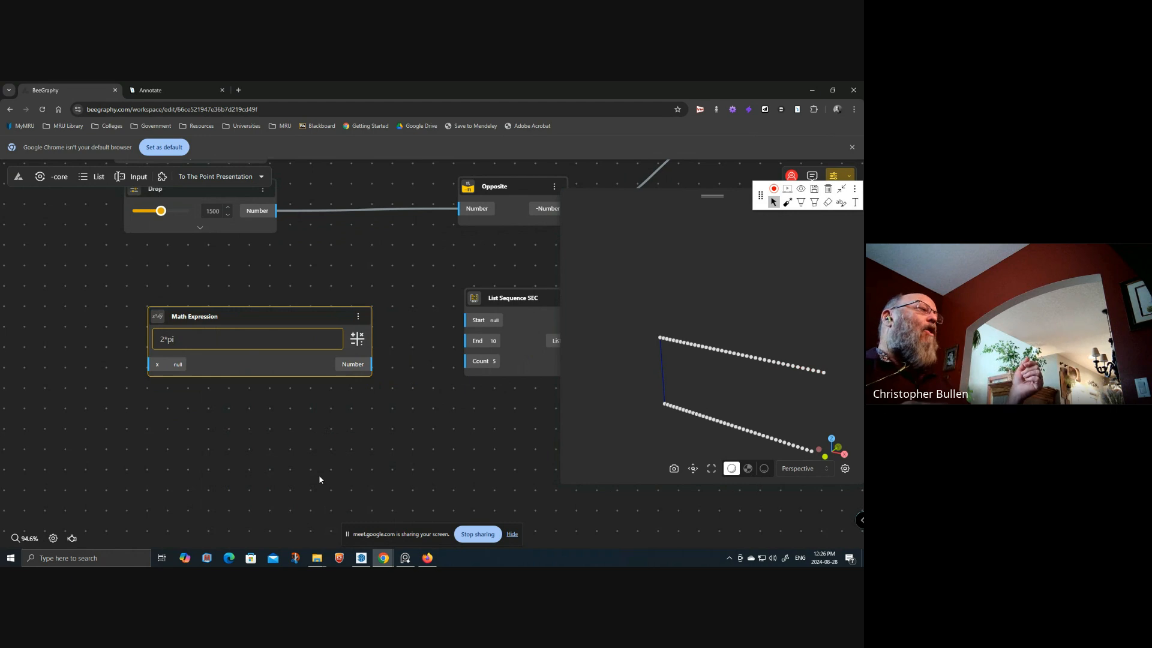
- Connect the 2*pi Math Expression's Number output to the End input of List Sequence SEC, and move the expression node farther away
left_click(354, 365)
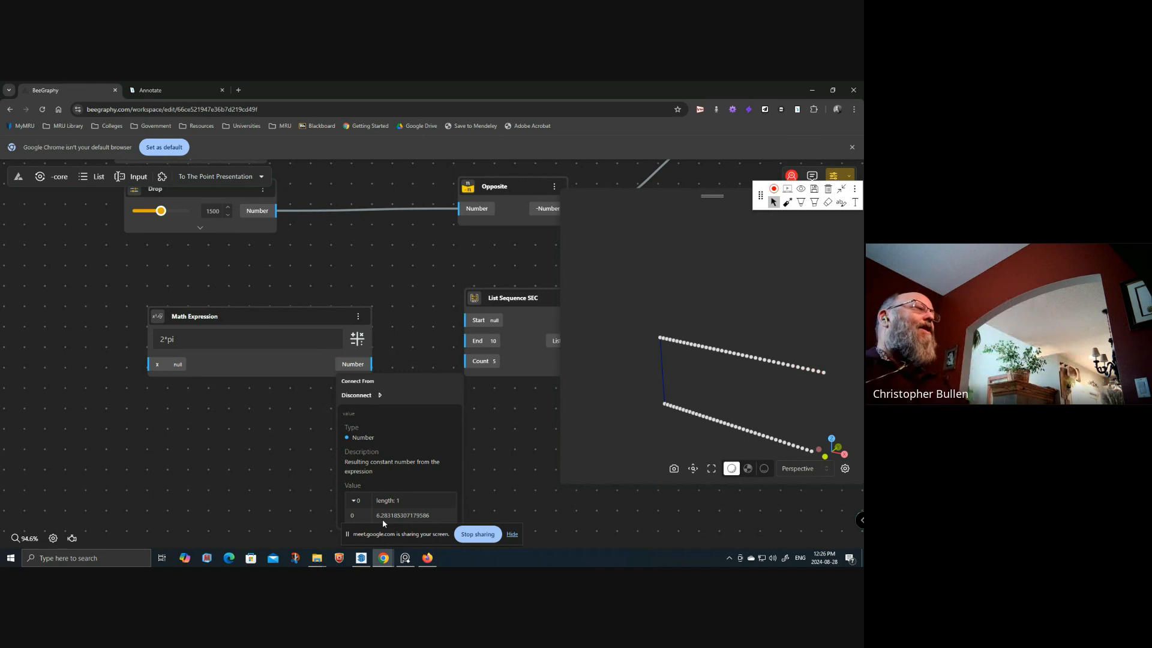
left_click(360, 369)
left_click_drag(360, 368, 472, 340)
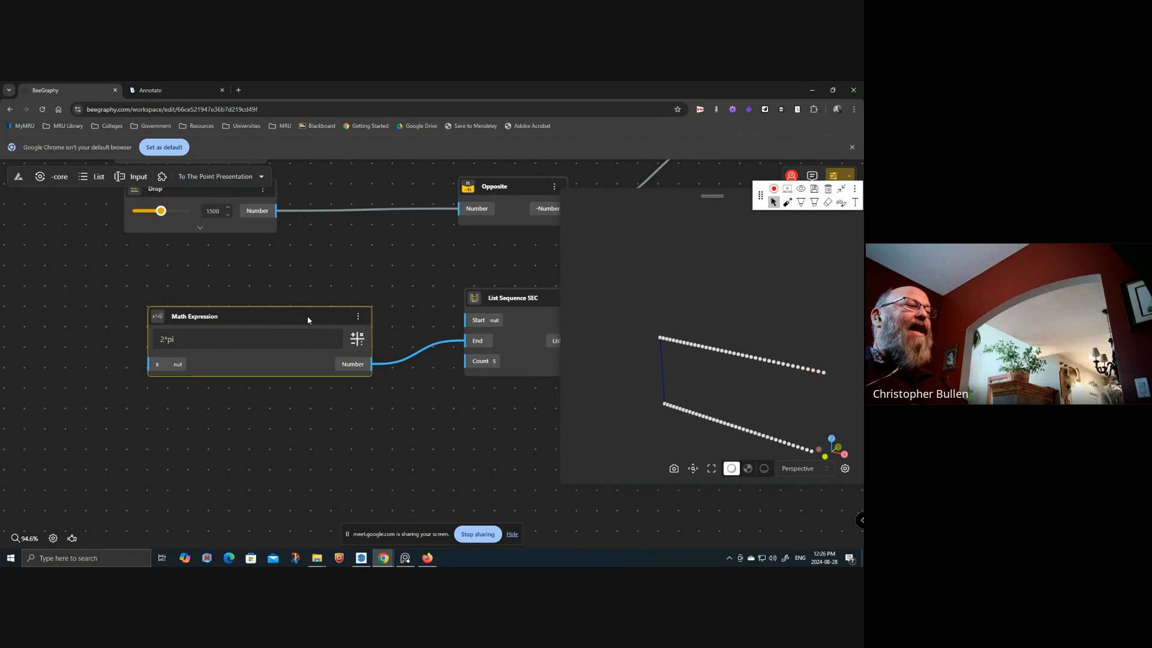
left_click_drag(307, 316, 279, 295)
left_click_drag(439, 396, 338, 410)
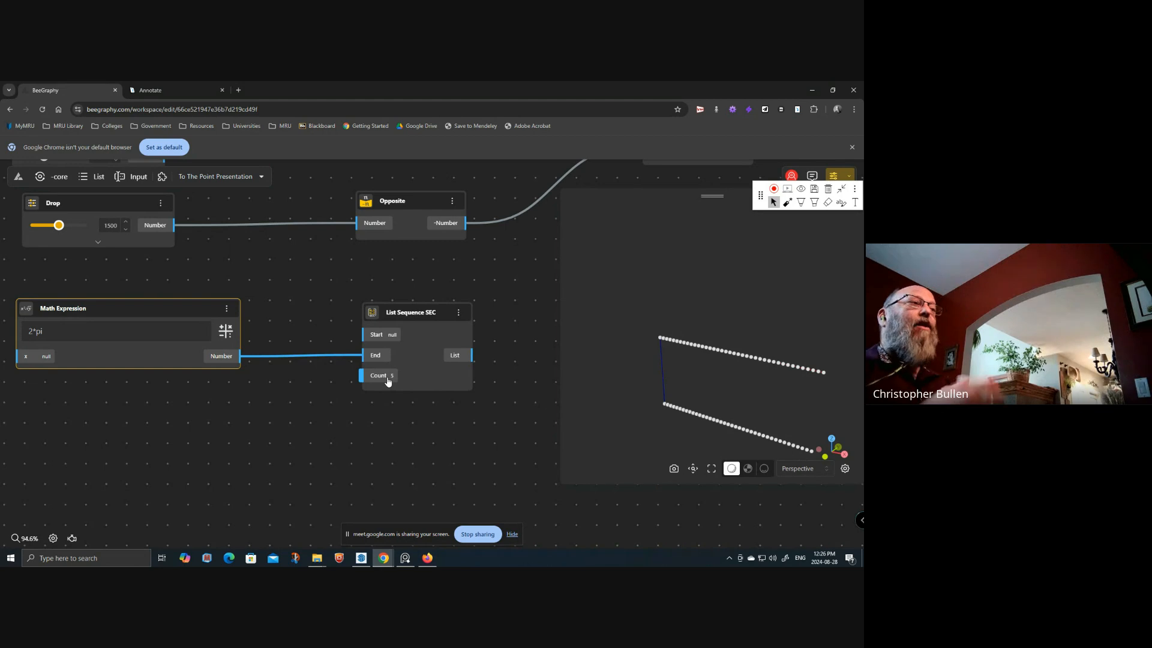
- Connect the Density slider's Number output to the Count input of List Sequence SEC
right_click_drag(650, 371, 634, 319)
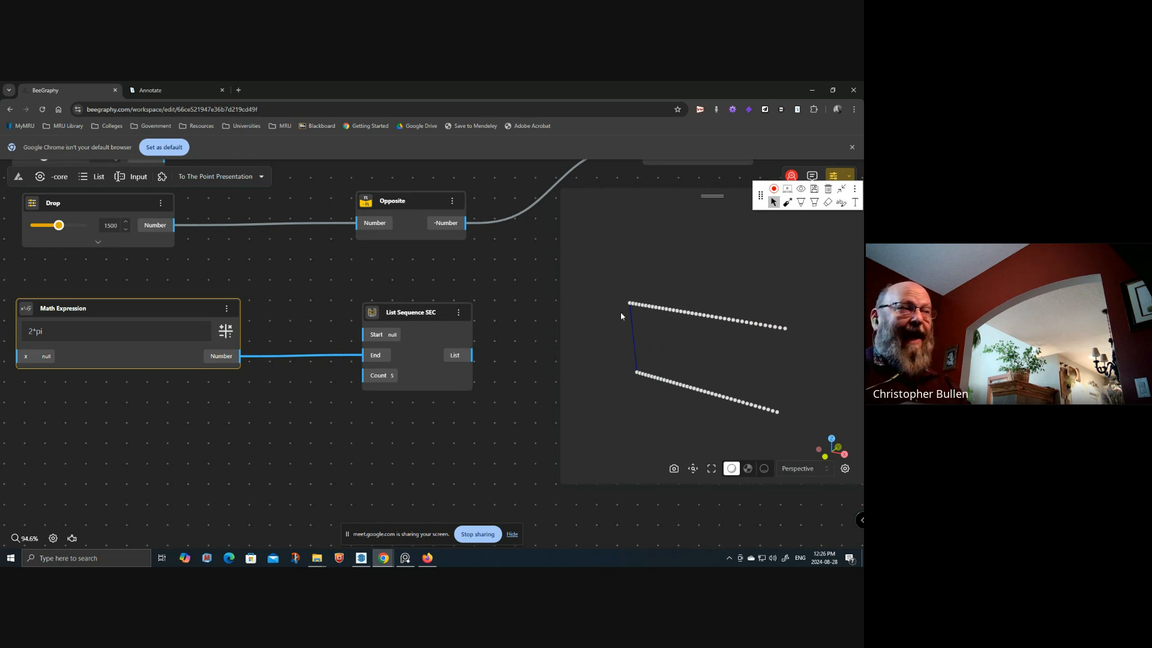
scroll(276, 360, "up", 5)
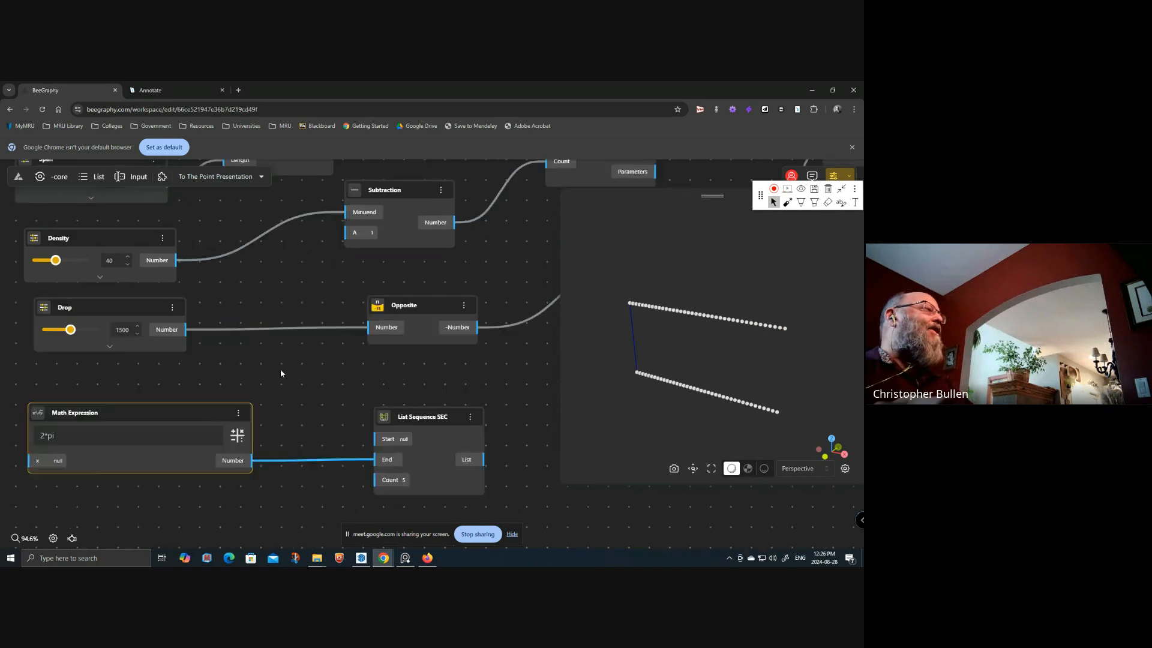
left_click(126, 269)
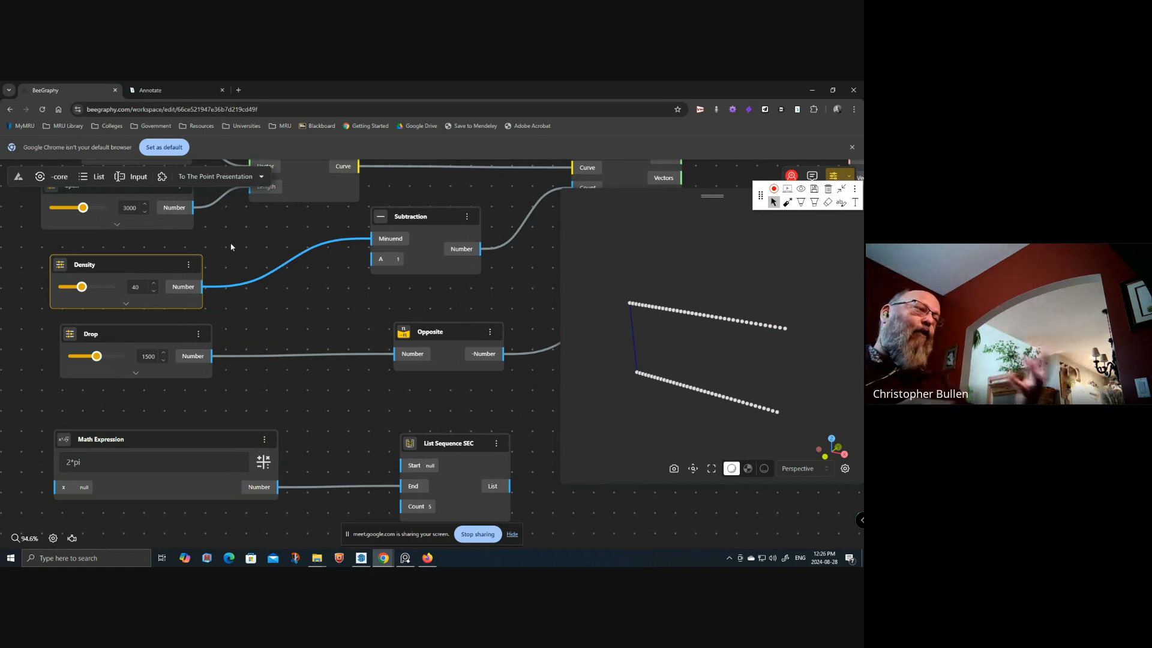
left_click_drag(184, 290, 411, 508)
- Examine the values in List Sequence SEC's List output from the first entry to the last
scroll(392, 403, "right", 3)
scroll(393, 404, "down", 4)
left_click(351, 375)
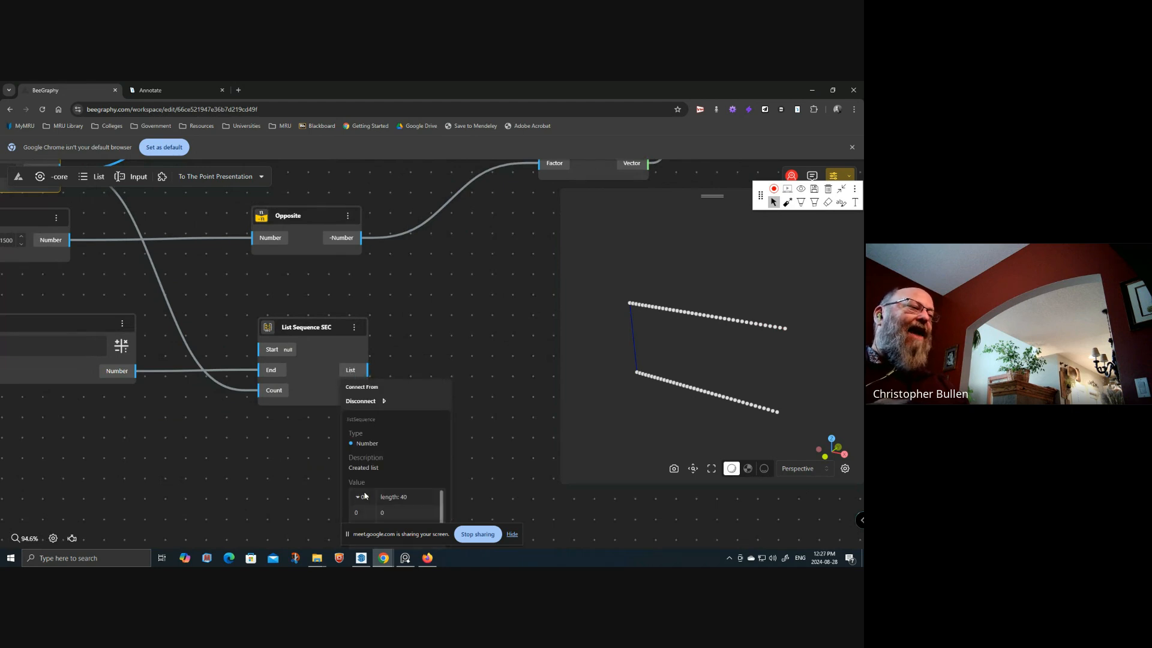
scroll(496, 411, "down", 1)
scroll(507, 211, "down", 5)
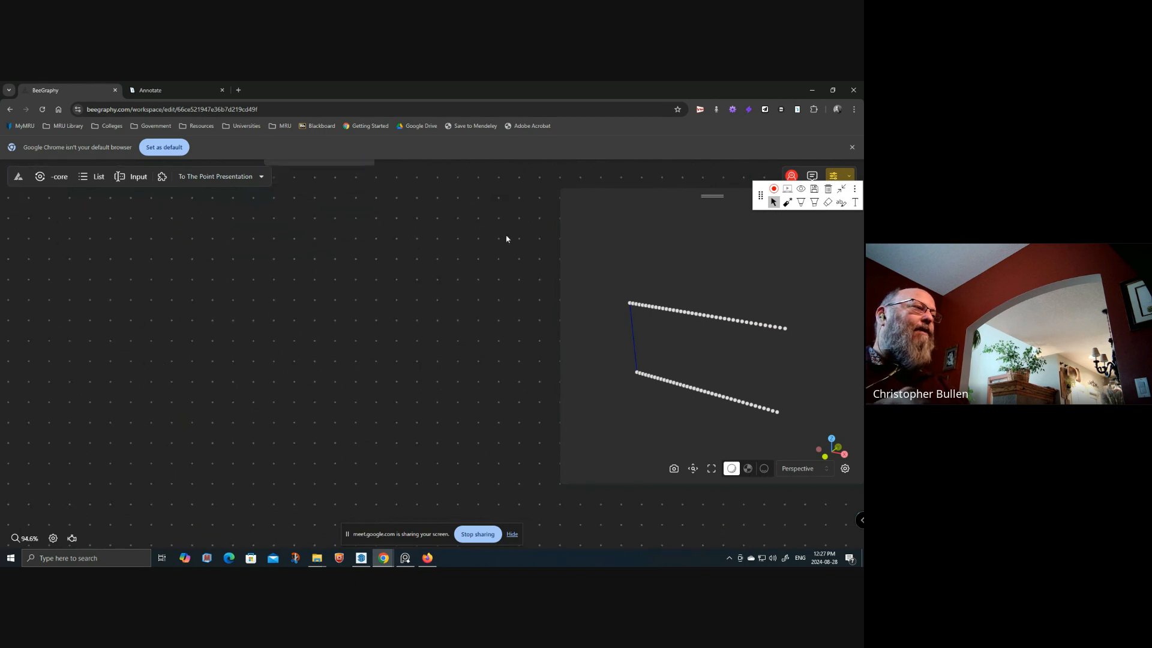
scroll(476, 322, "up", 2)
left_click(353, 204)
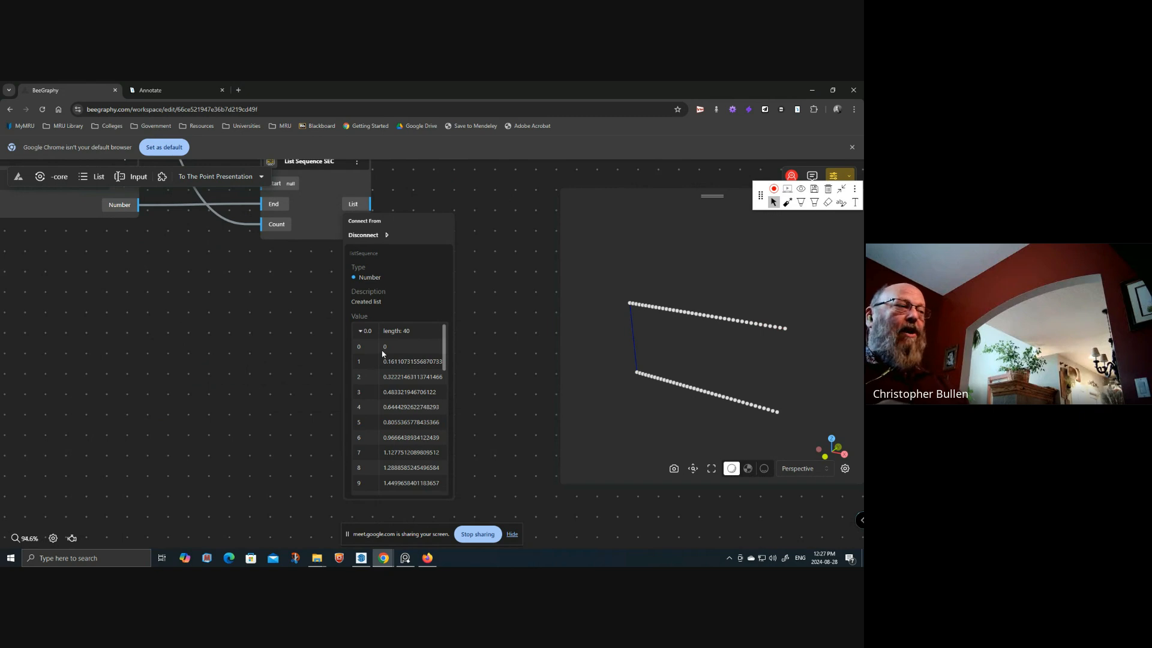
scroll(433, 491, "down", 10)
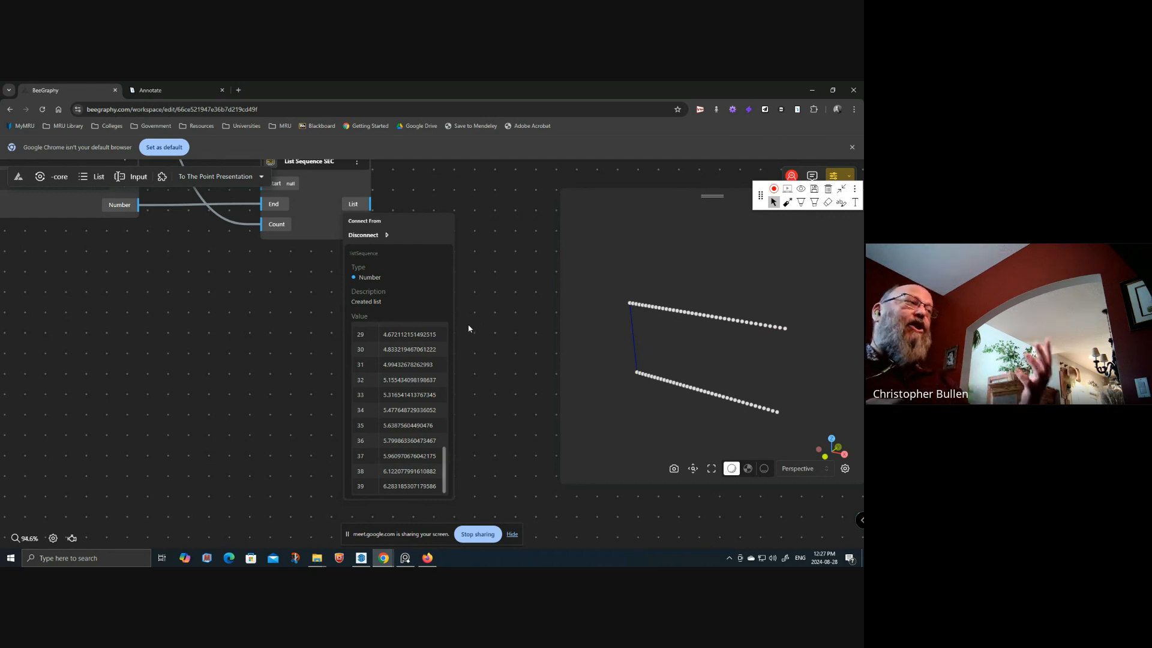
left_click_drag(466, 329, 445, 369)
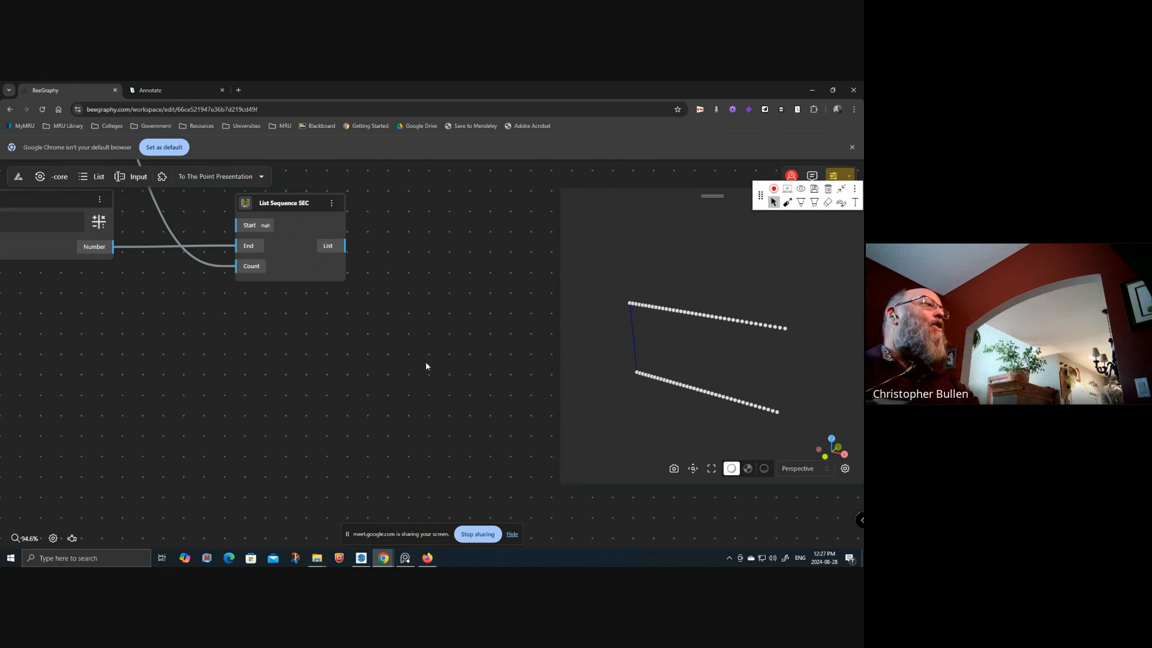
- Add a second Math Expression node and align it beside the List output of List Sequence SEC
left_click_drag(438, 259, 324, 340)
left_click_drag(390, 319, 300, 320)
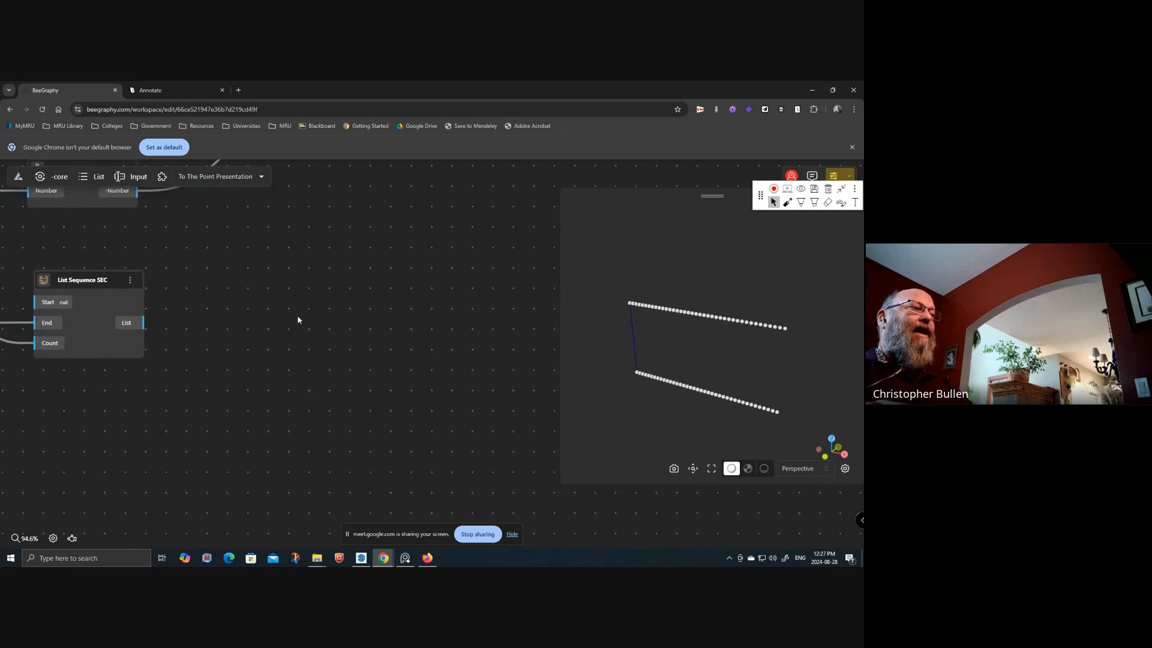
double_click(325, 318)
type("math")
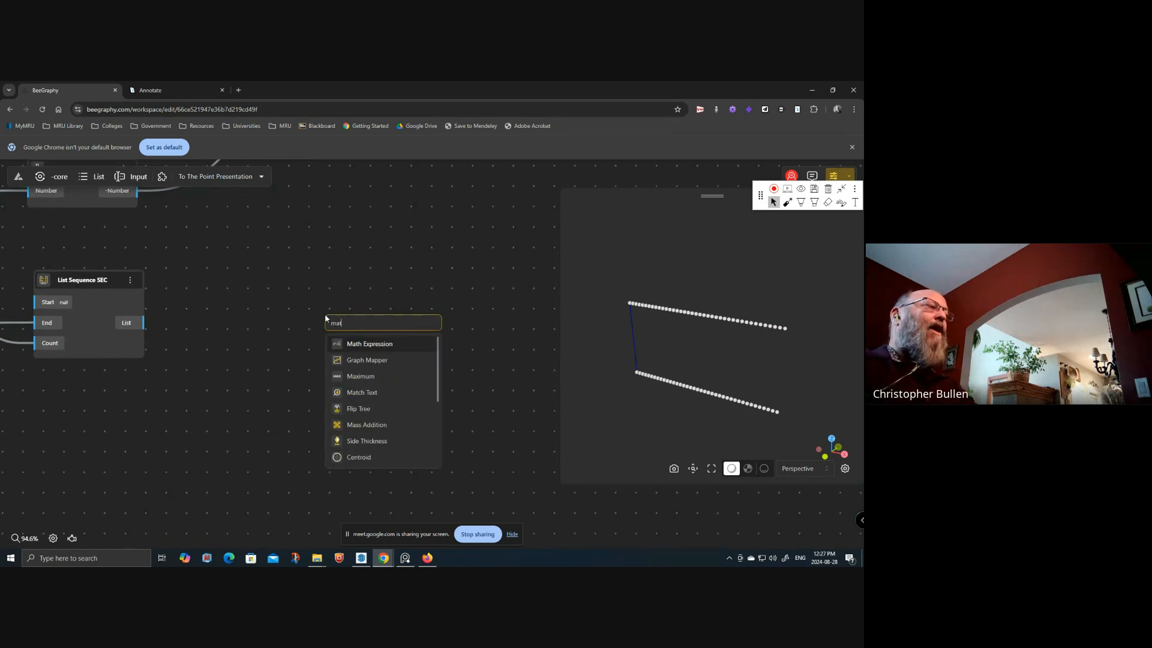
left_click(357, 343)
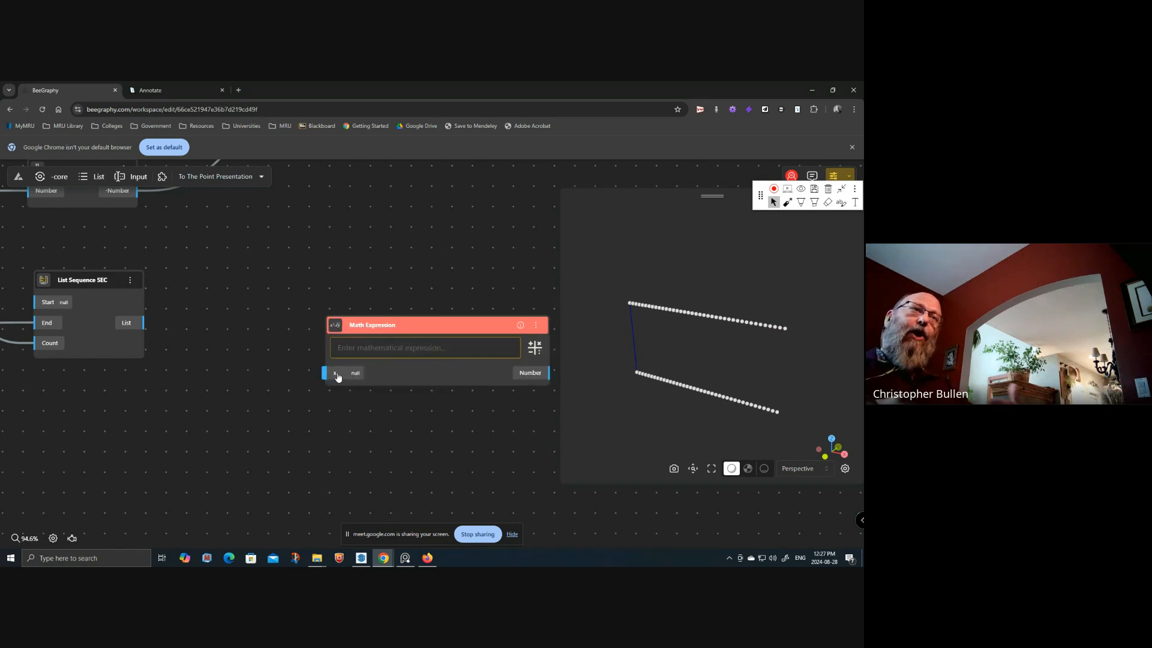
left_click_drag(405, 332, 380, 278)
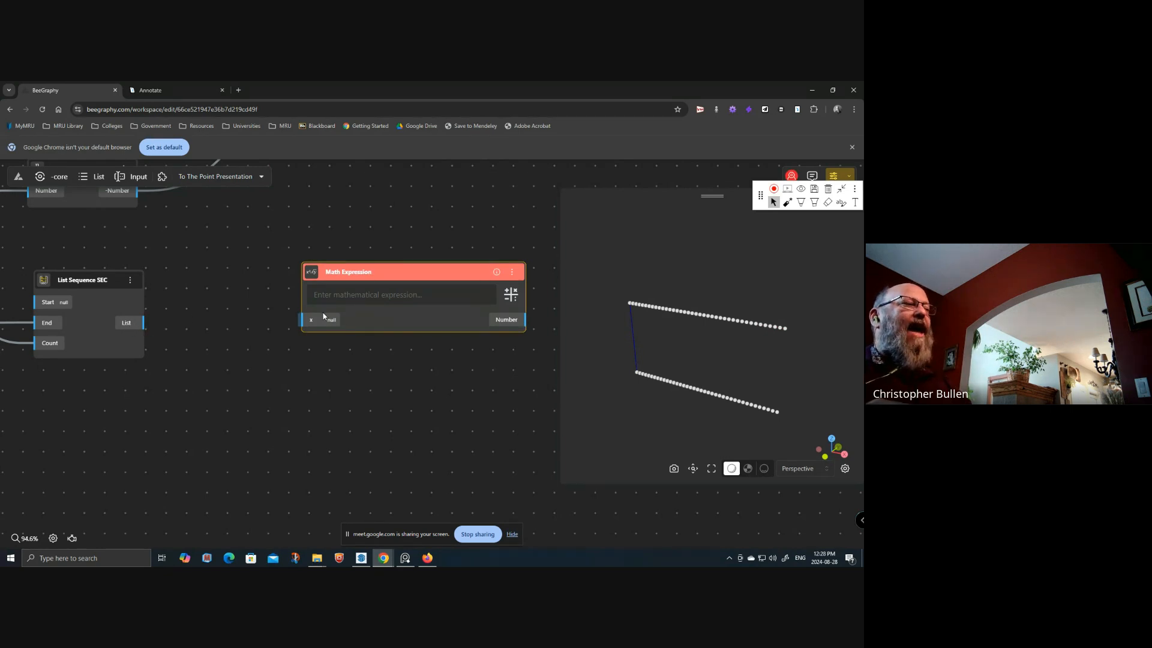
- Enter cos(x) in the new Math Expression and connect List Sequence SEC's List output to its x input
left_click(358, 295)
type("cos")
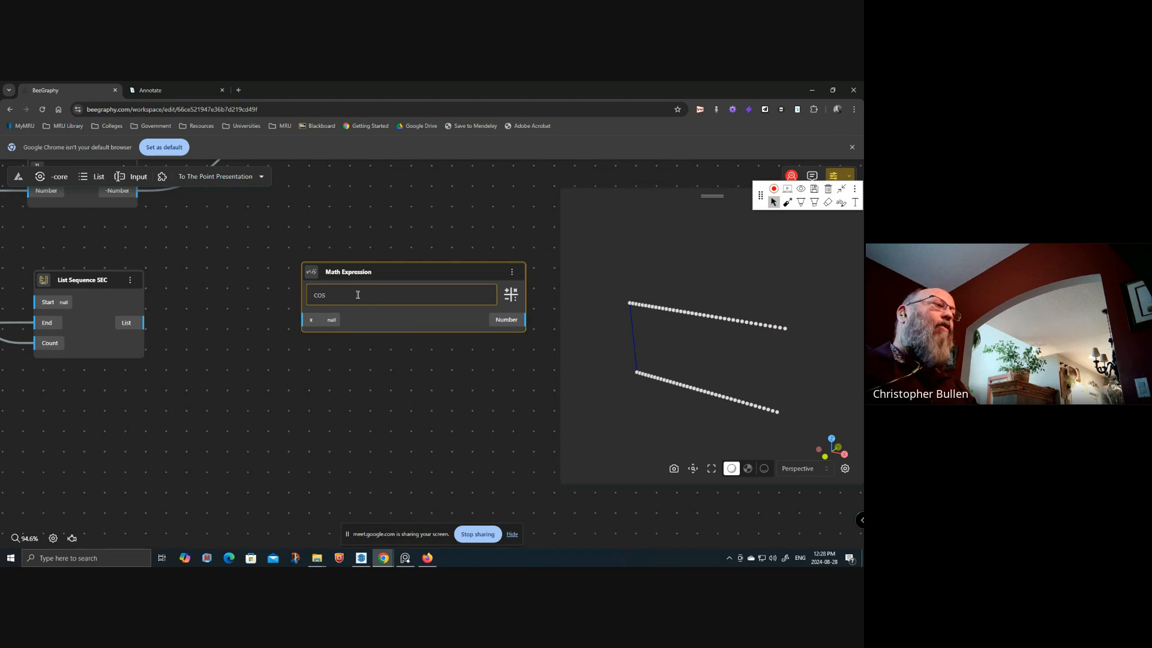
type("(x)")
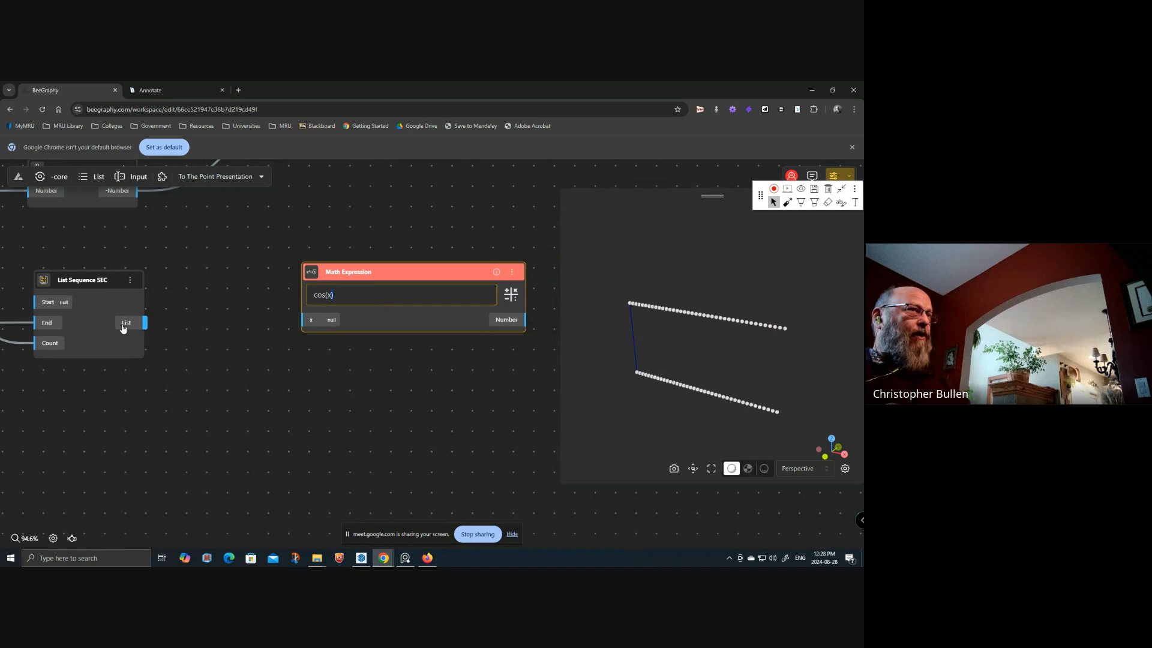
left_click_drag(123, 328, 309, 320)
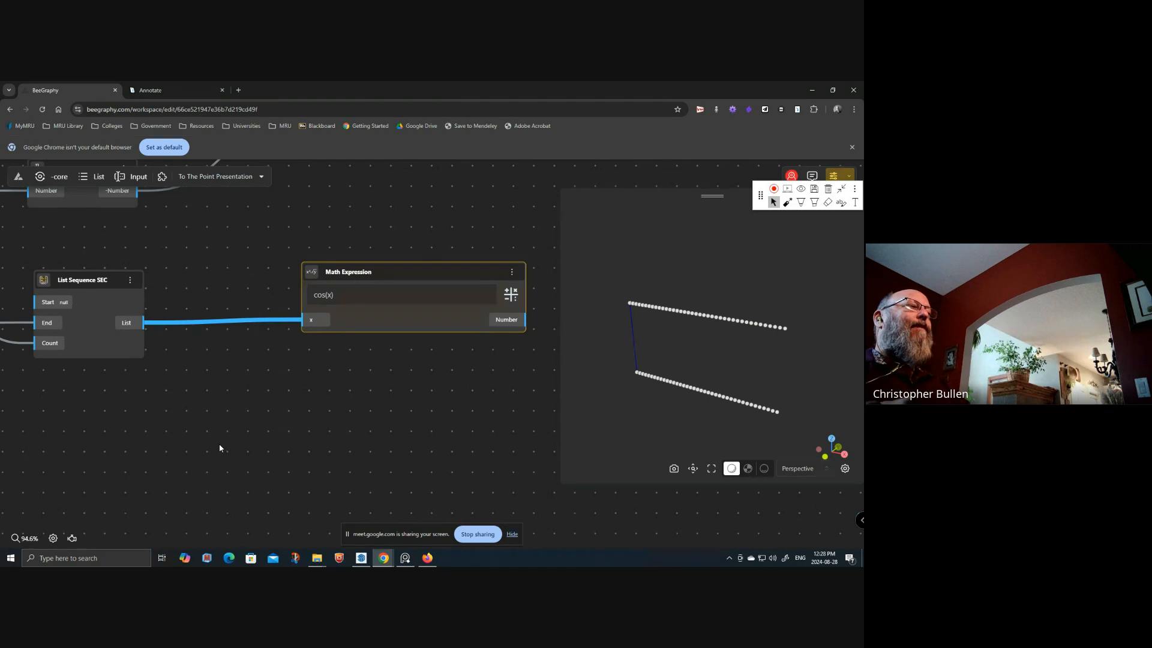
- Reduce the Density slider to 19
scroll(220, 437, "down", 4)
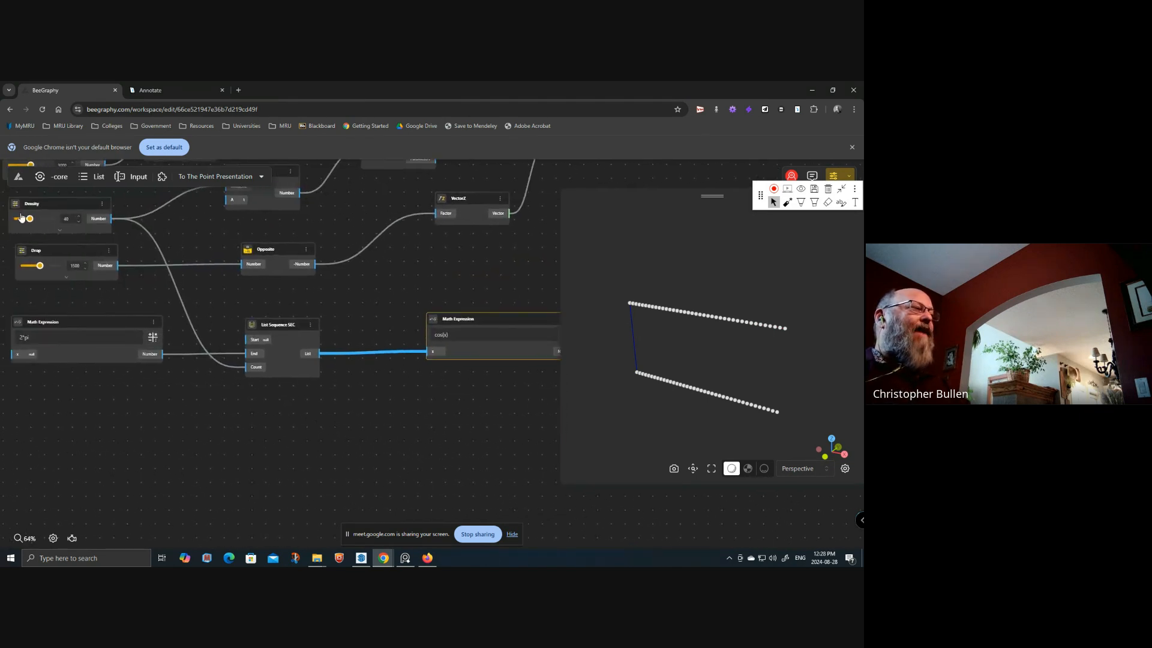
left_click_drag(29, 219, 22, 219)
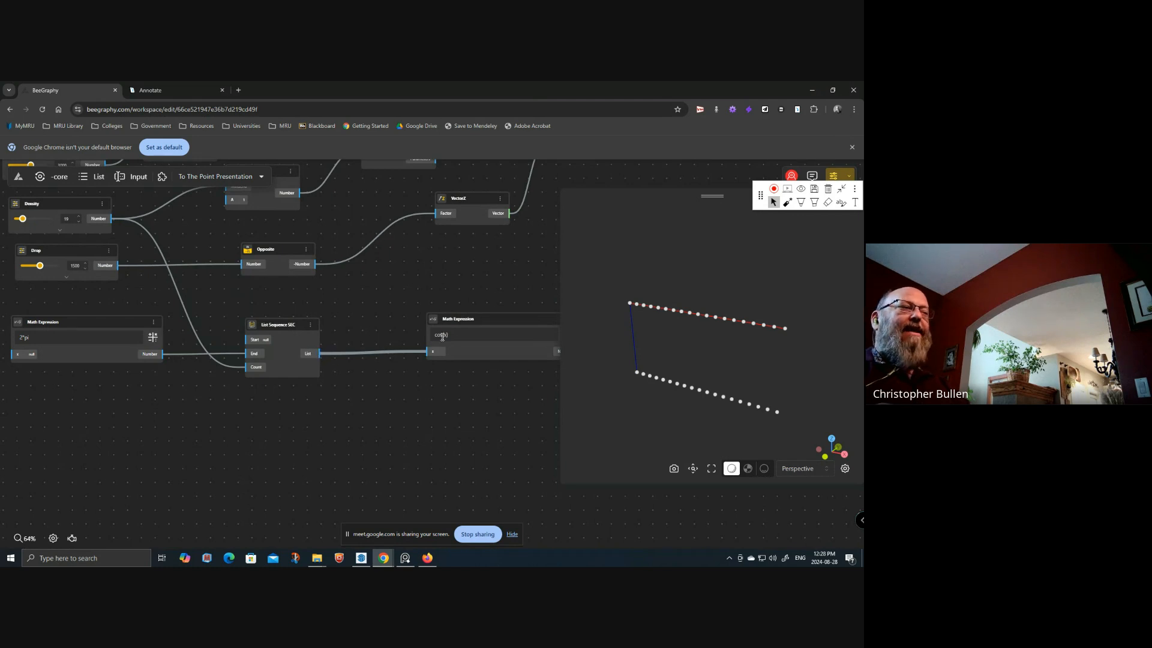
scroll(72, 219, "up", 4)
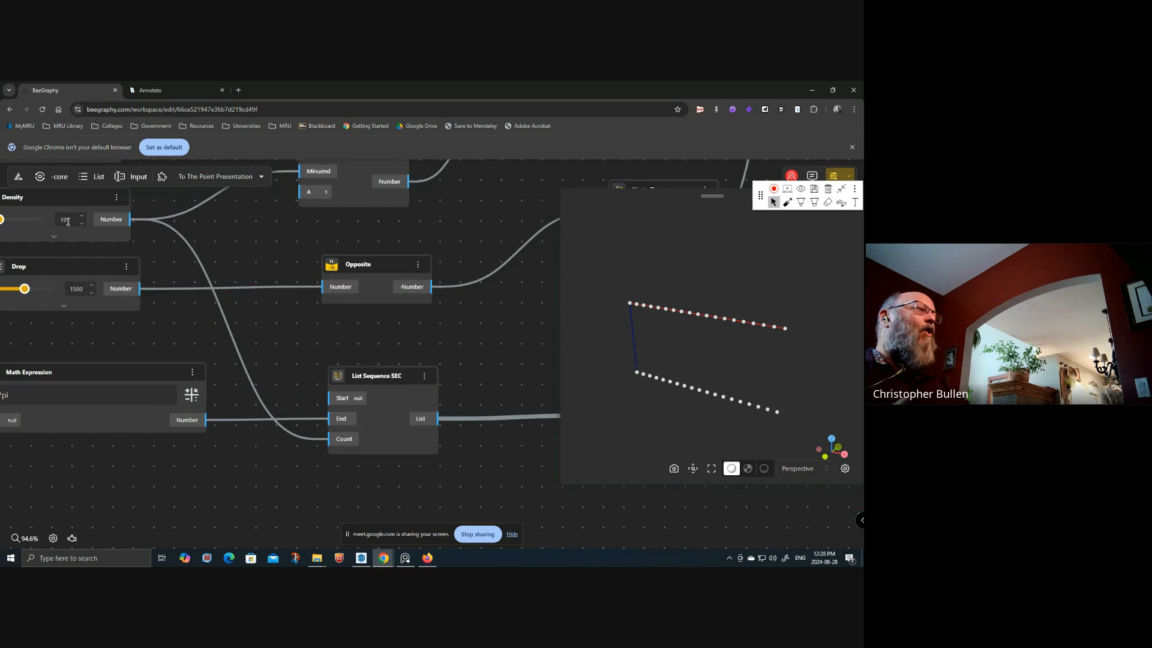
- Examine the list of values in the cos(x) Math Expression's Number output from start to end
left_click_drag(466, 474, 131, 415)
mouse_move(471, 360)
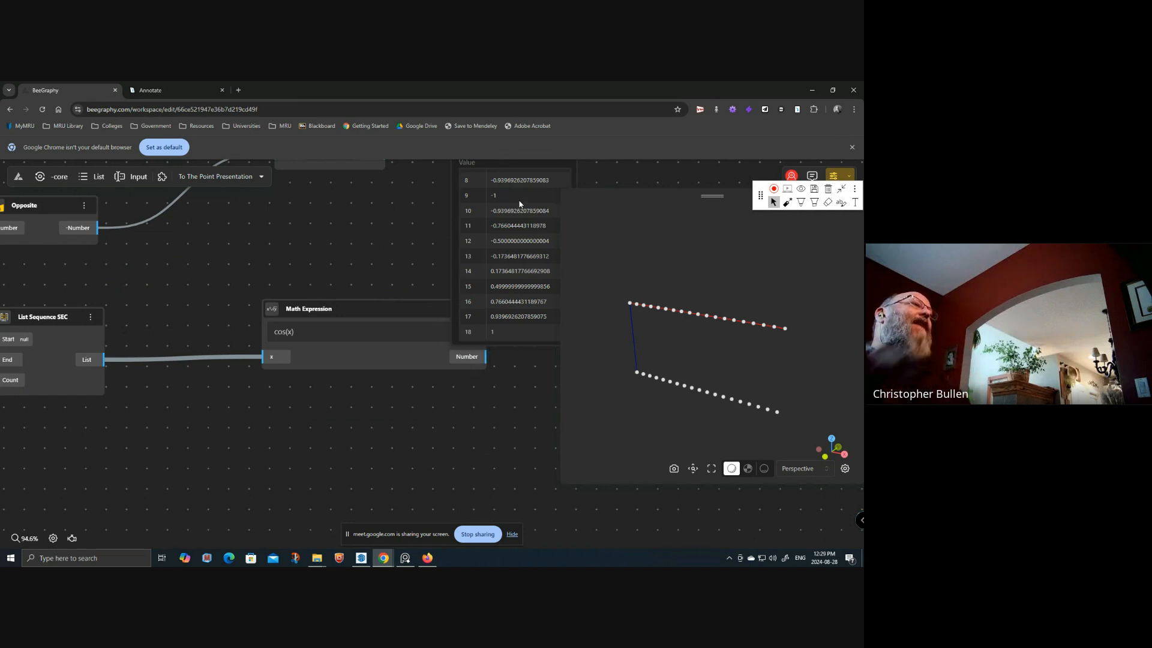
left_click_drag(364, 293, 185, 360)
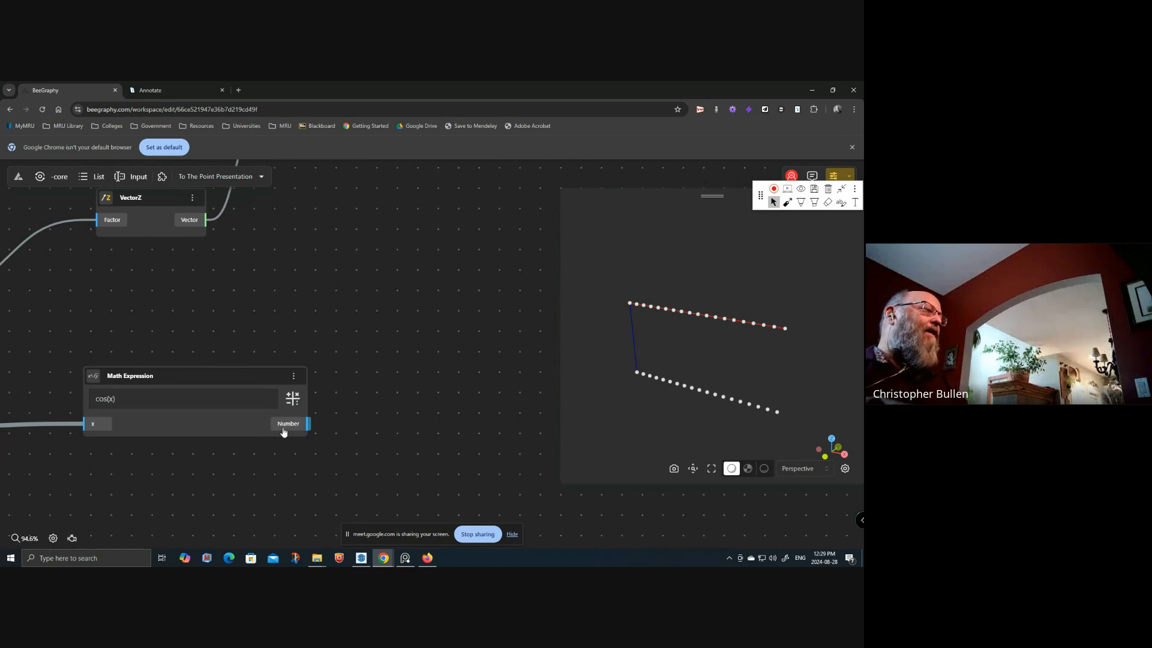
mouse_move(283, 430)
scroll(389, 372, "up", 3)
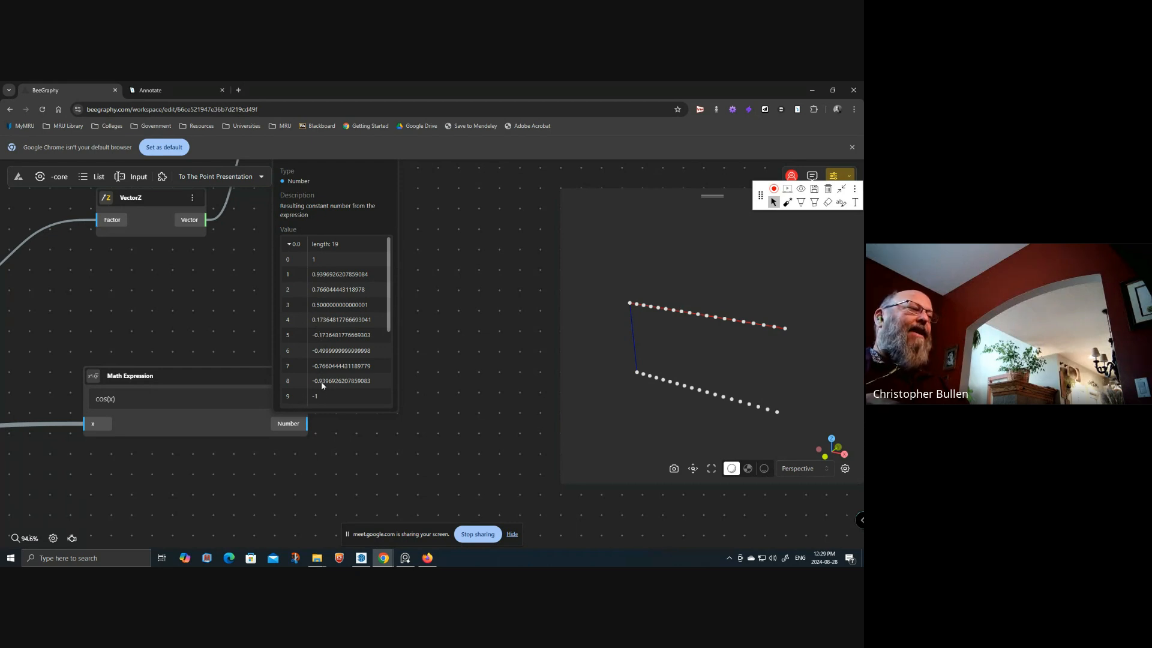
scroll(319, 378, "down", 1)
scroll(316, 382, "down", 1)
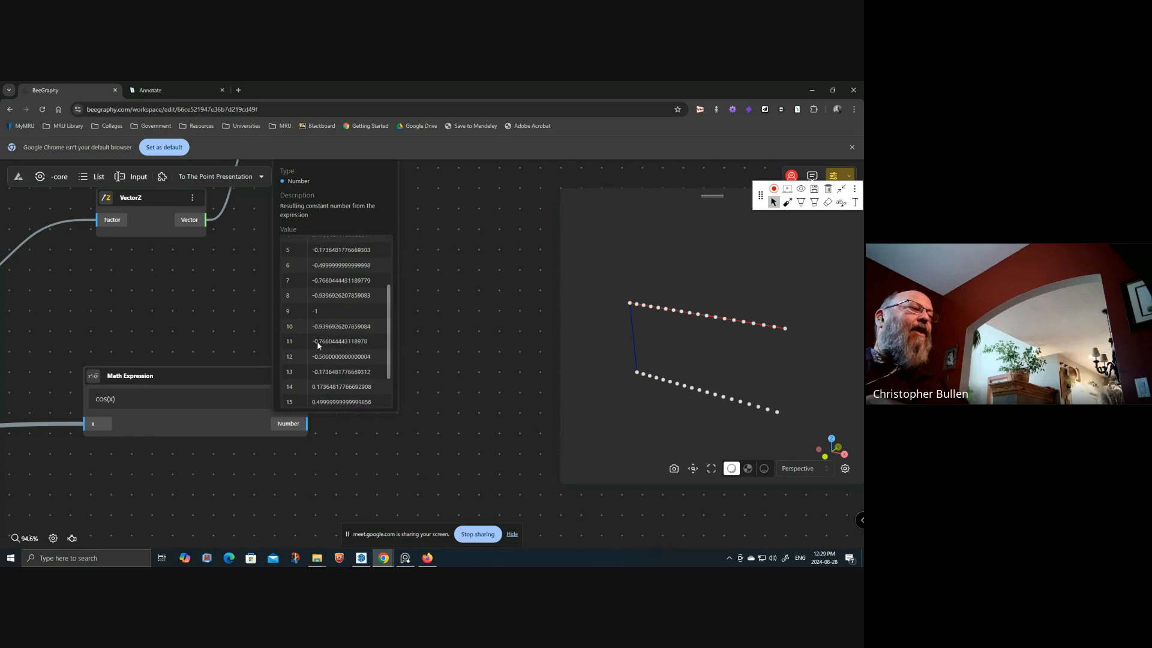
scroll(327, 348, "down", 1)
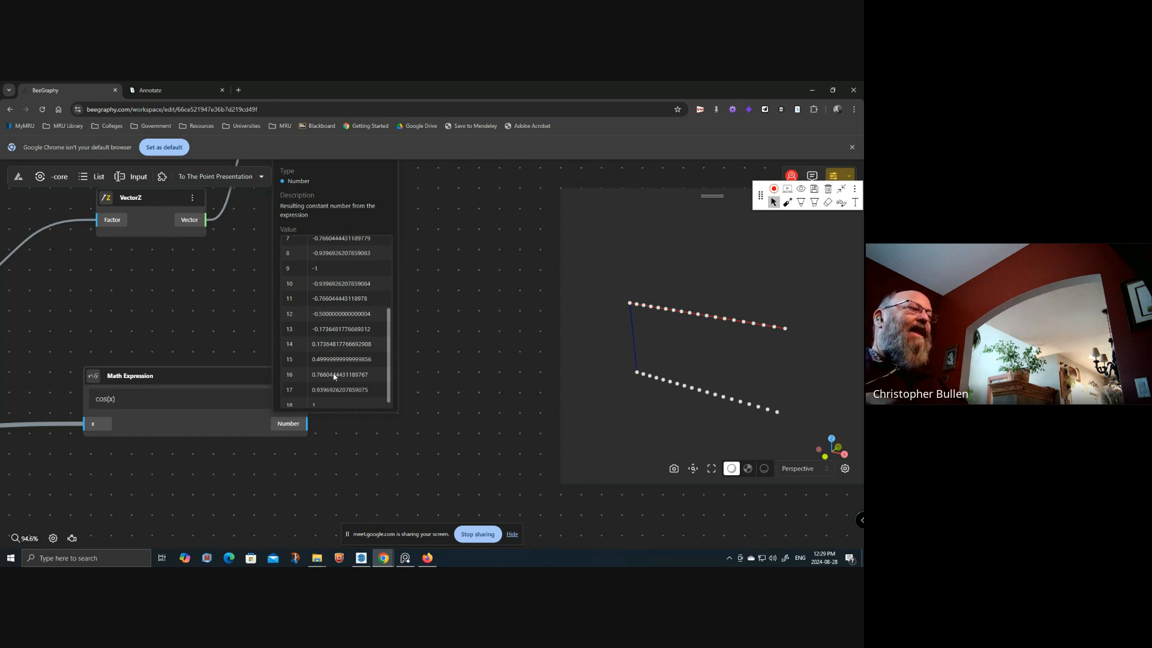
scroll(333, 381, "down", 1)
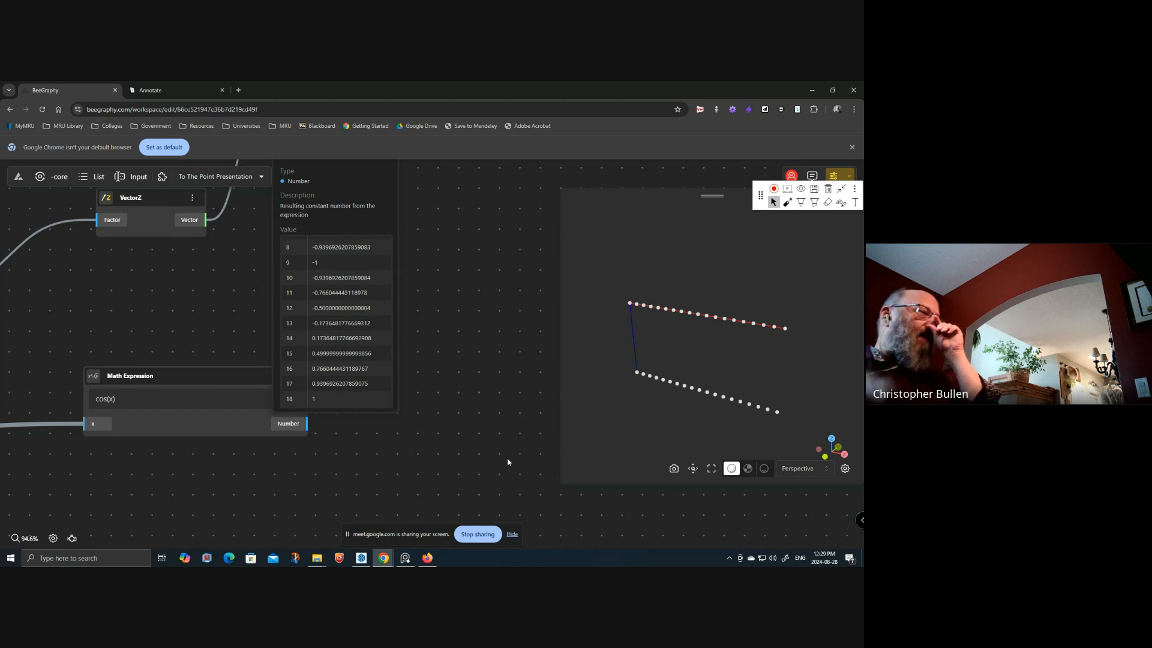
- Examine how VectorZ feeds the Move node, and compare the cos(x) expression's output values with its x input values
left_click(491, 384)
left_click_drag(400, 273, 428, 380)
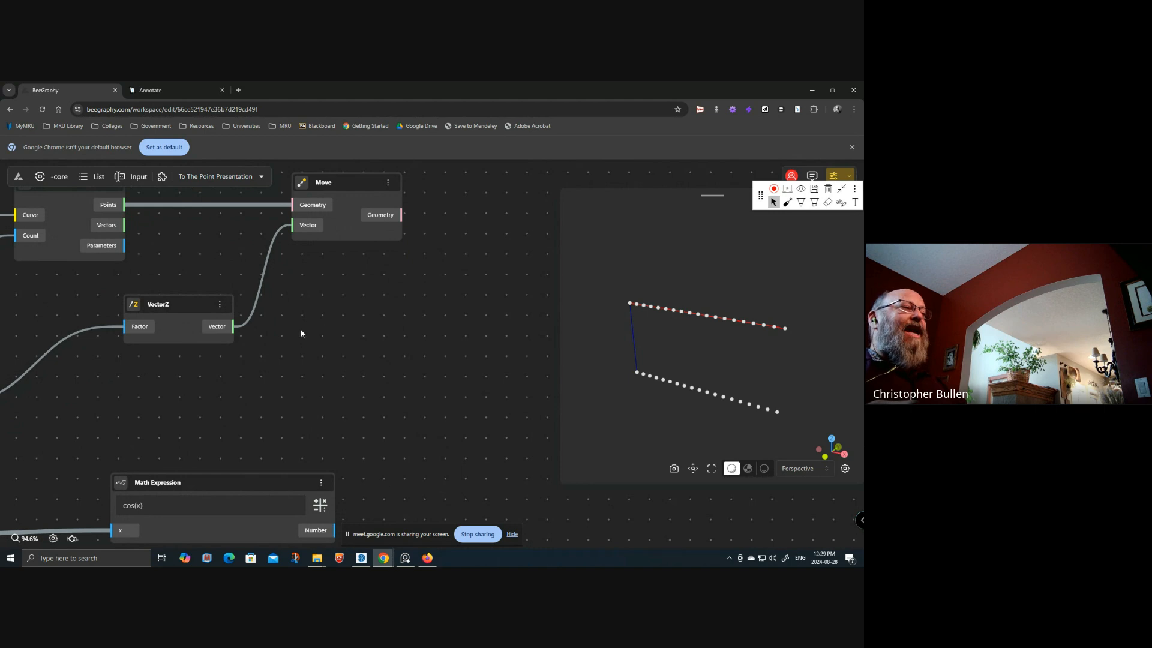
left_click_drag(326, 346, 463, 329)
left_click_drag(387, 360, 278, 392)
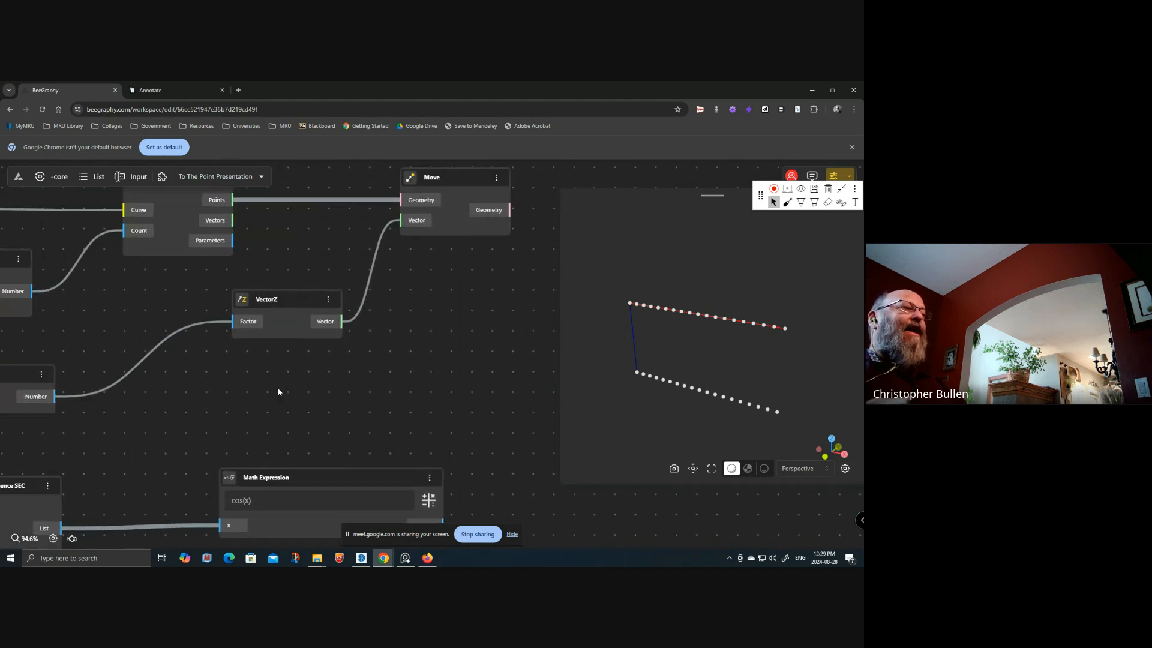
left_click(462, 185)
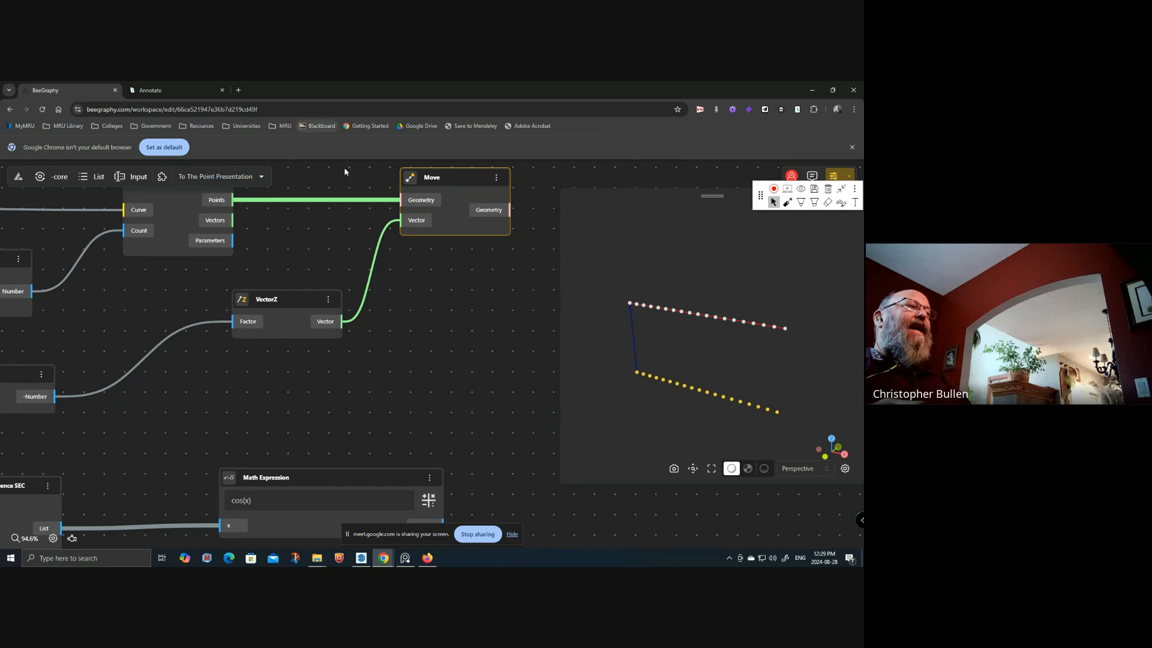
left_click_drag(477, 390, 439, 343)
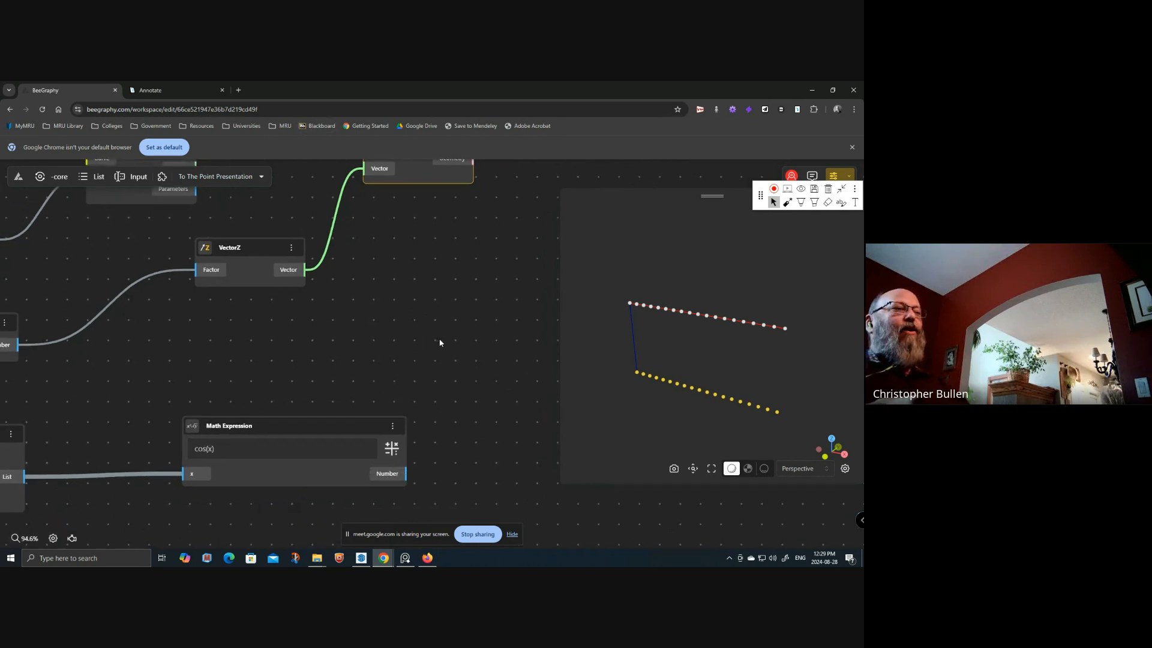
left_click(395, 475)
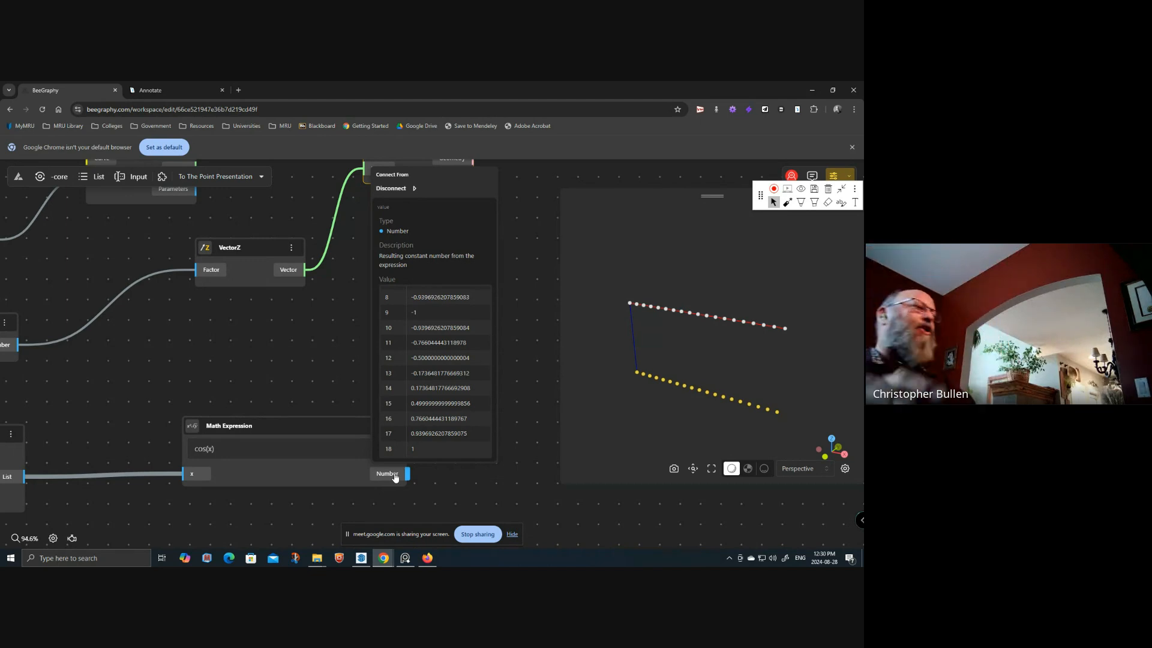
left_click_drag(253, 386, 373, 317)
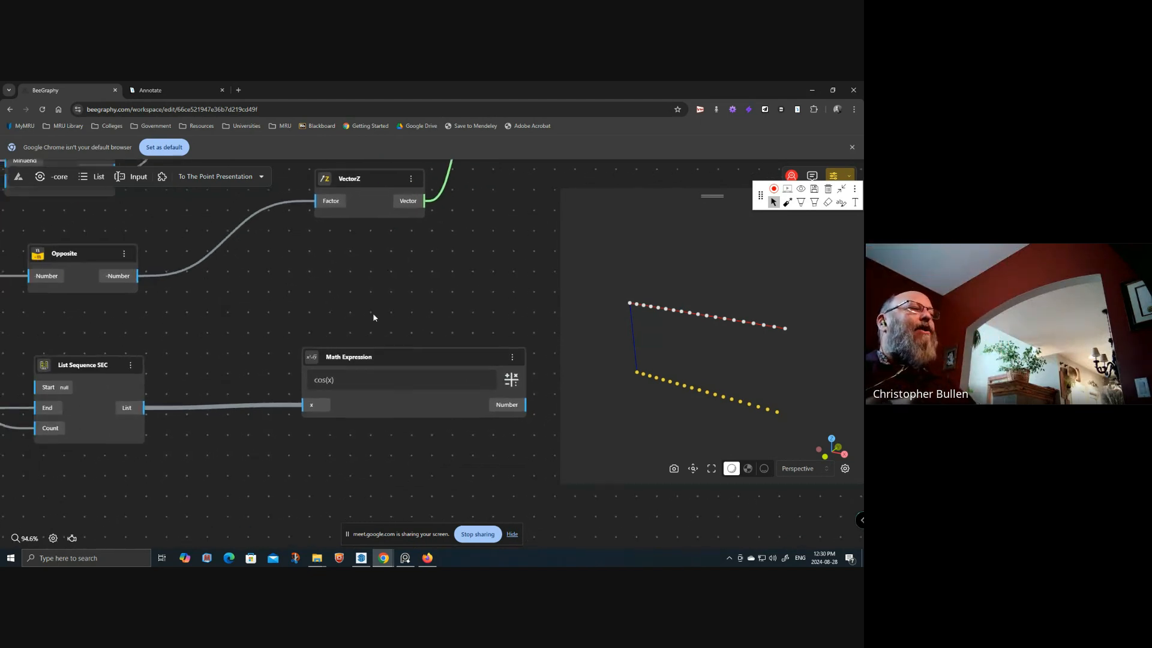
left_click(322, 383)
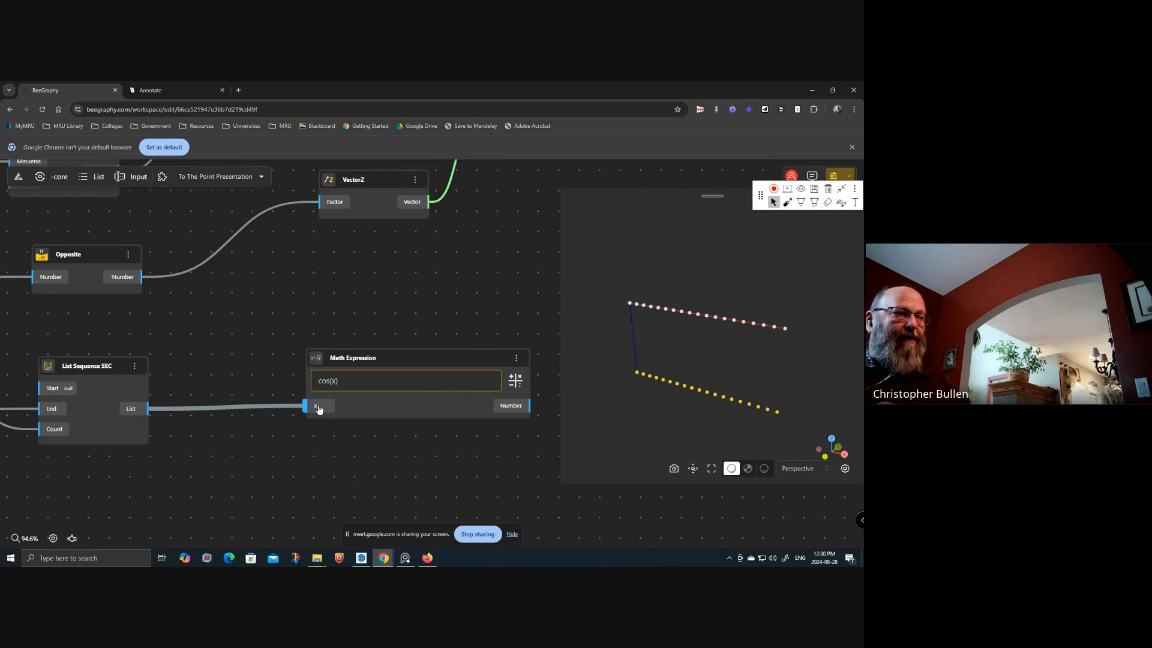
mouse_move(321, 414)
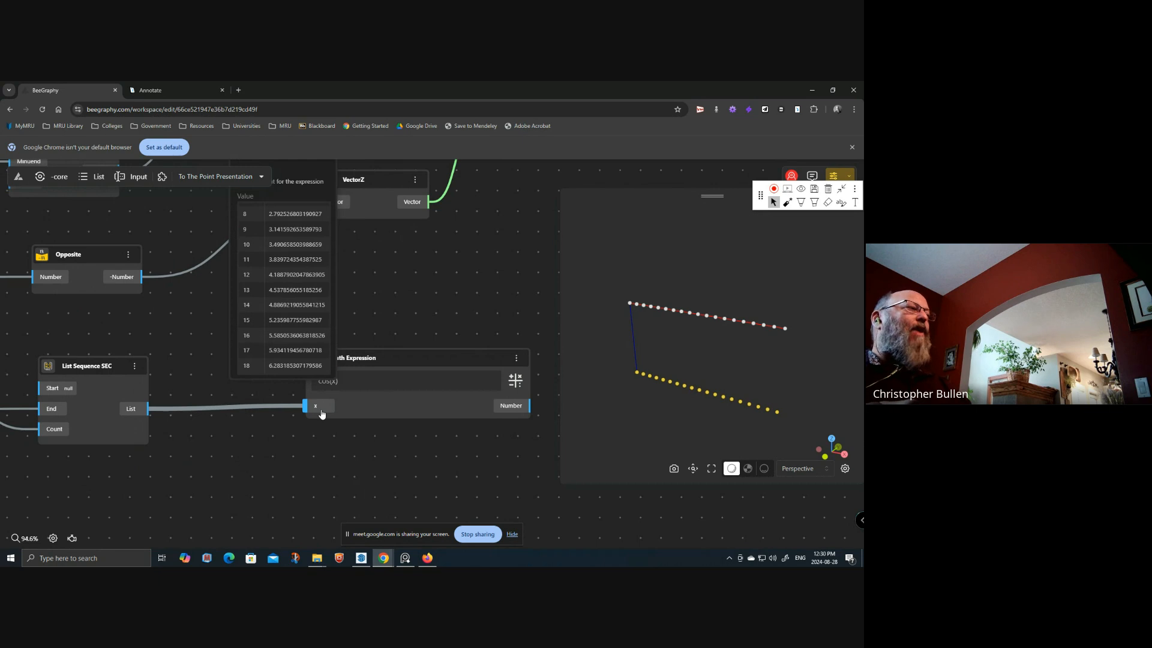
- Add a second input port to the cos(x) Math Expression
scroll(278, 301, "up", 3)
left_click_drag(399, 344, 447, 465)
mouse_move(420, 391)
left_mouse_down()
mouse_move(394, 317)
mouse_move(402, 398)
left_mouse_up()
right_click(351, 457)
scroll(334, 441, "down", 5)
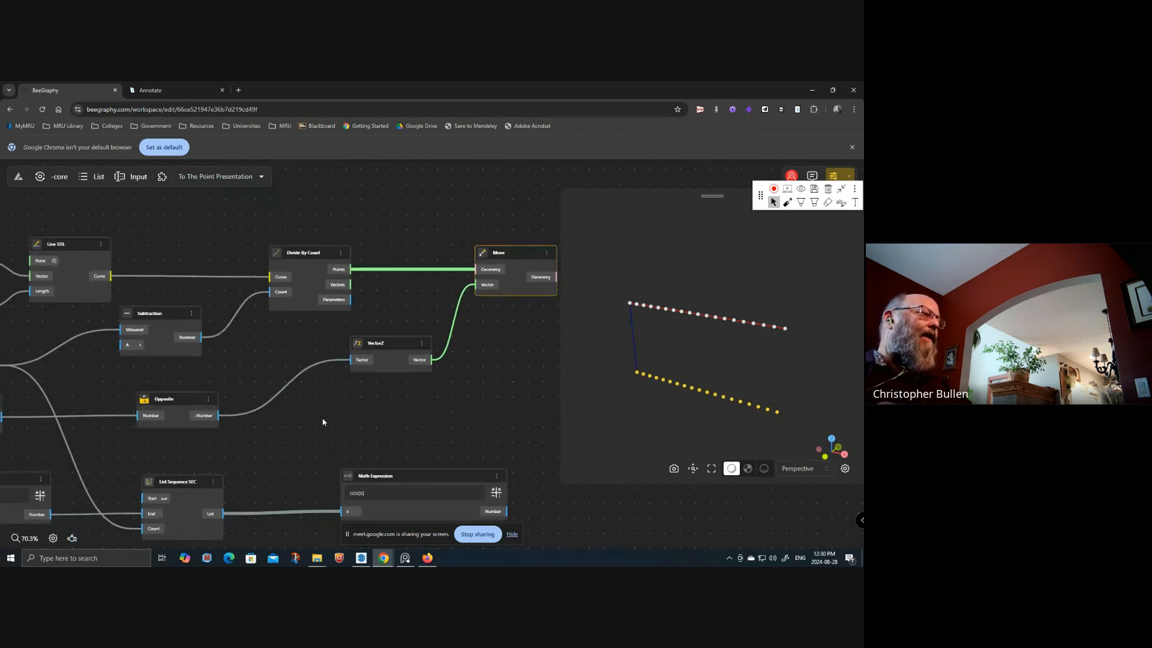
right_click(347, 504)
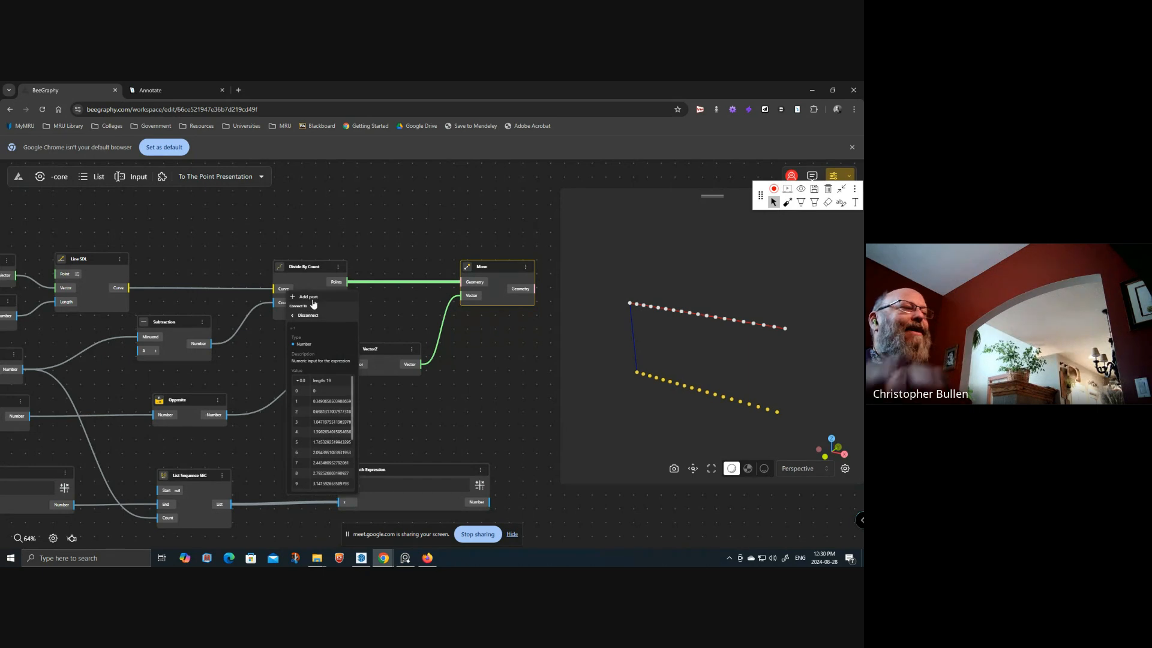
left_click(312, 297)
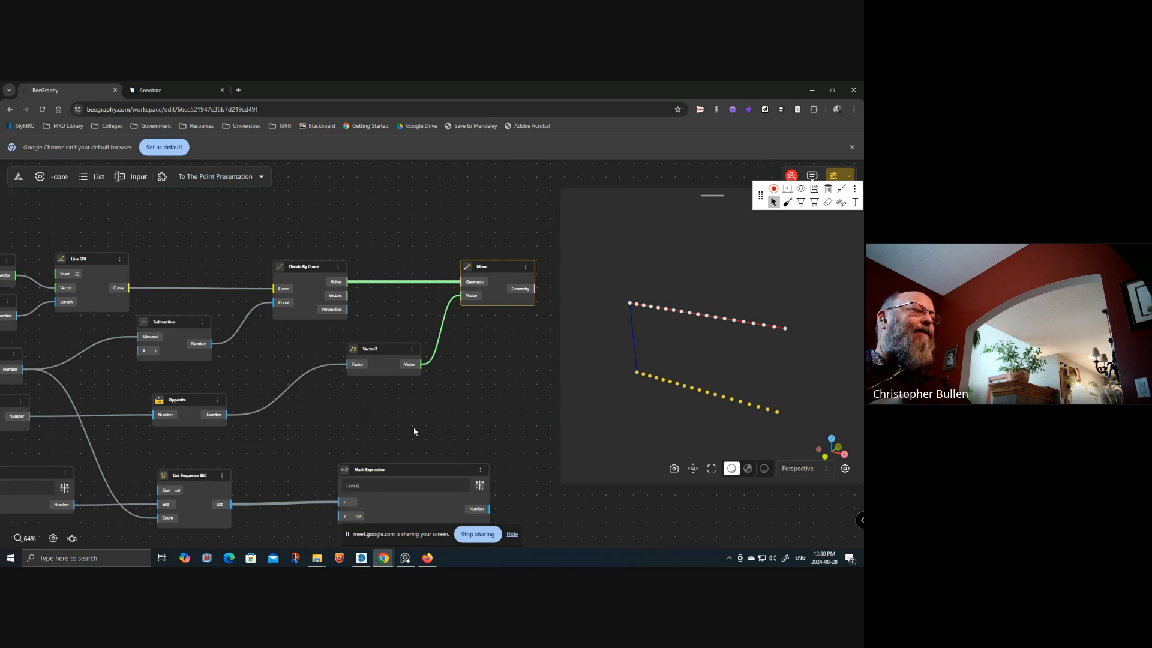
- Add a Range Input set to 1000 below List Sequence SEC and connect it to the Math Expression's y input
left_click_drag(412, 443, 469, 275)
scroll(401, 354, "up", 5)
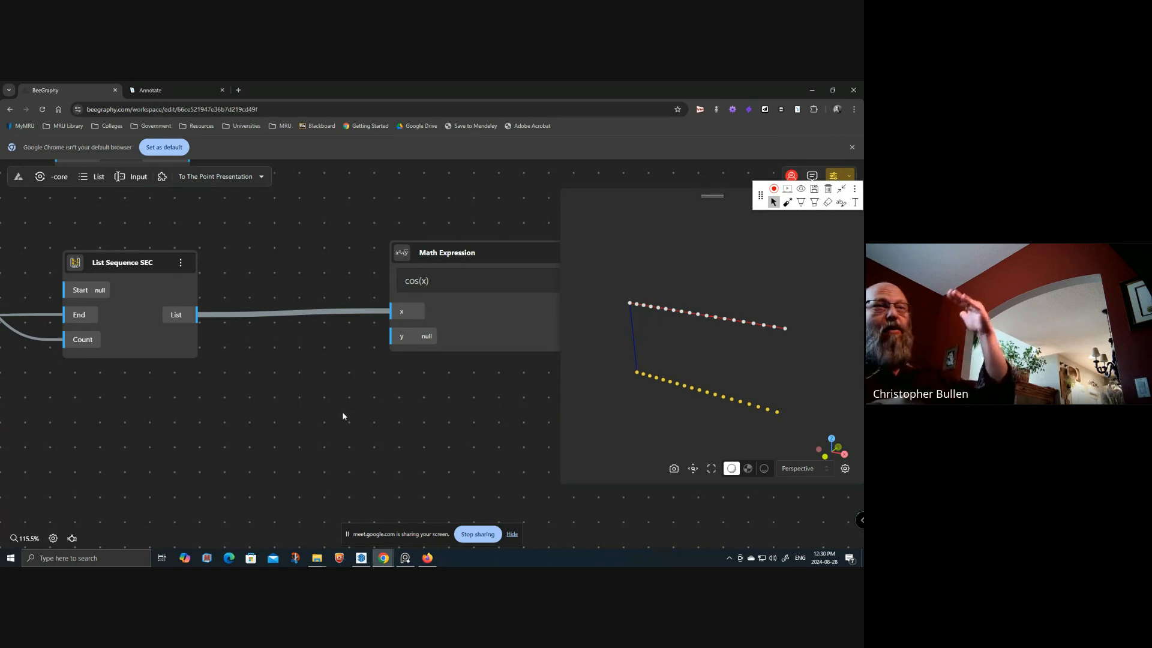
double_click(253, 444)
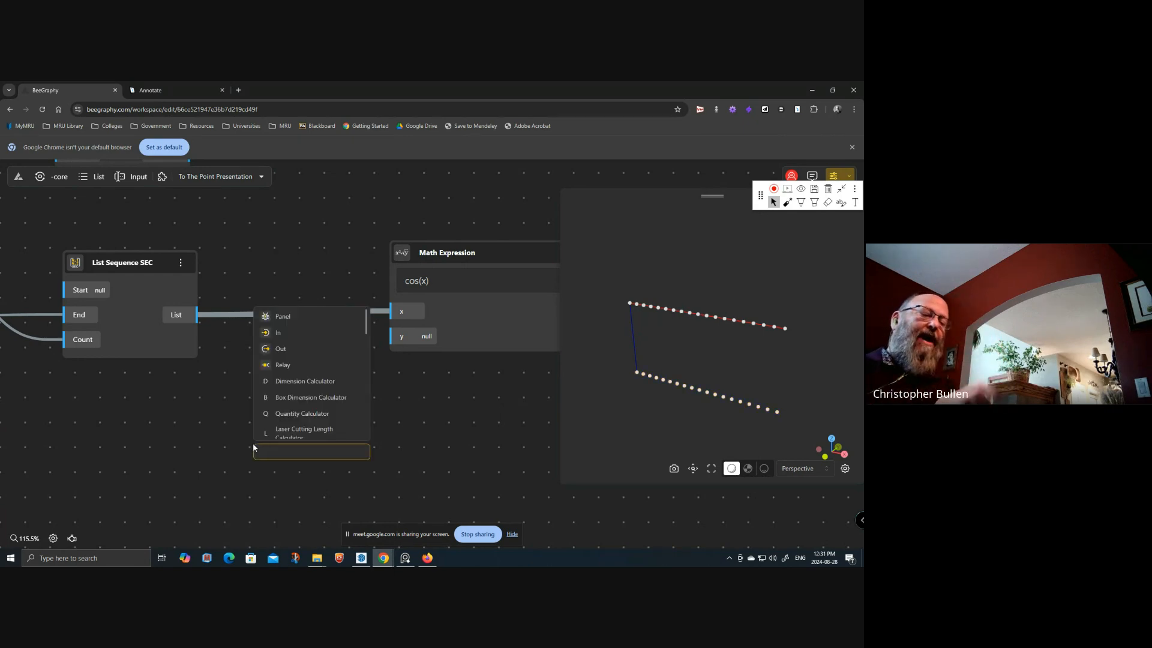
type("1000")
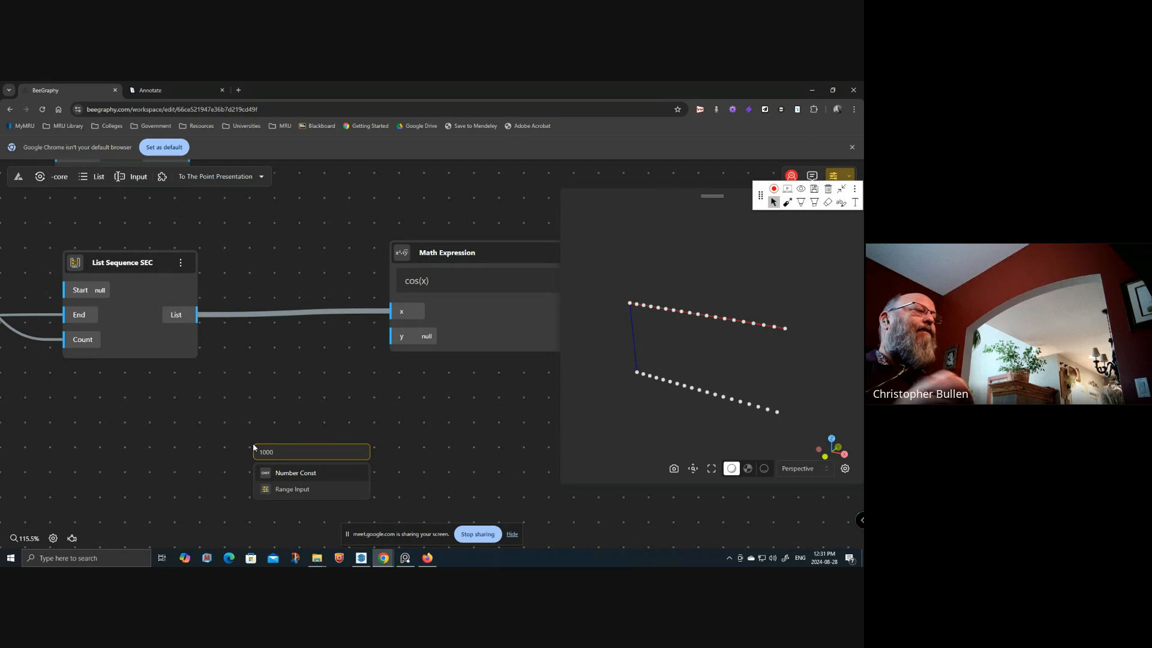
left_click(292, 489)
left_click_drag(360, 460, 210, 384)
left_click_drag(292, 408, 402, 336)
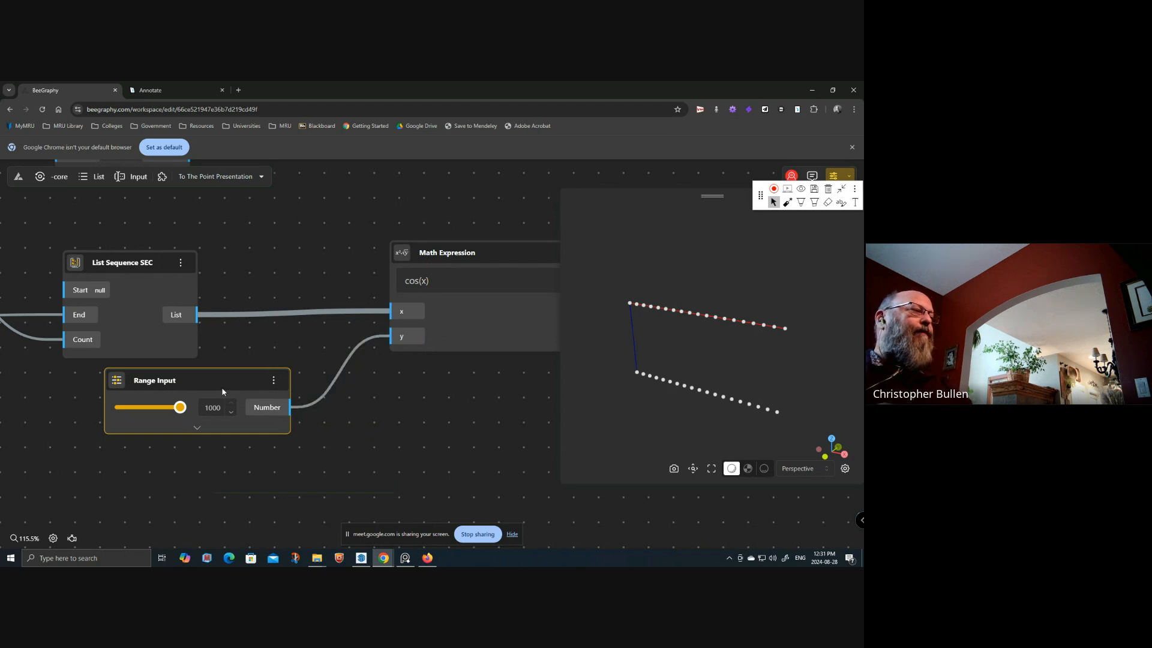
left_click_drag(222, 389, 203, 404)
- Change the Math Expression's formula to y*cos(x)
left_click_drag(433, 388, 386, 420)
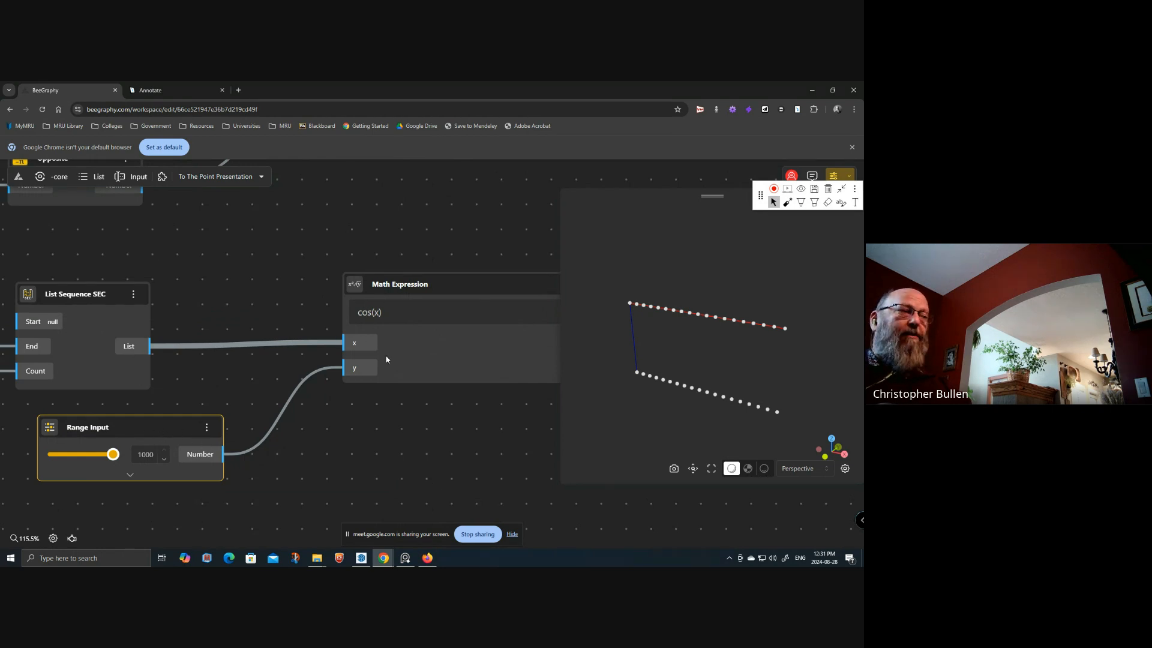
left_click(359, 310)
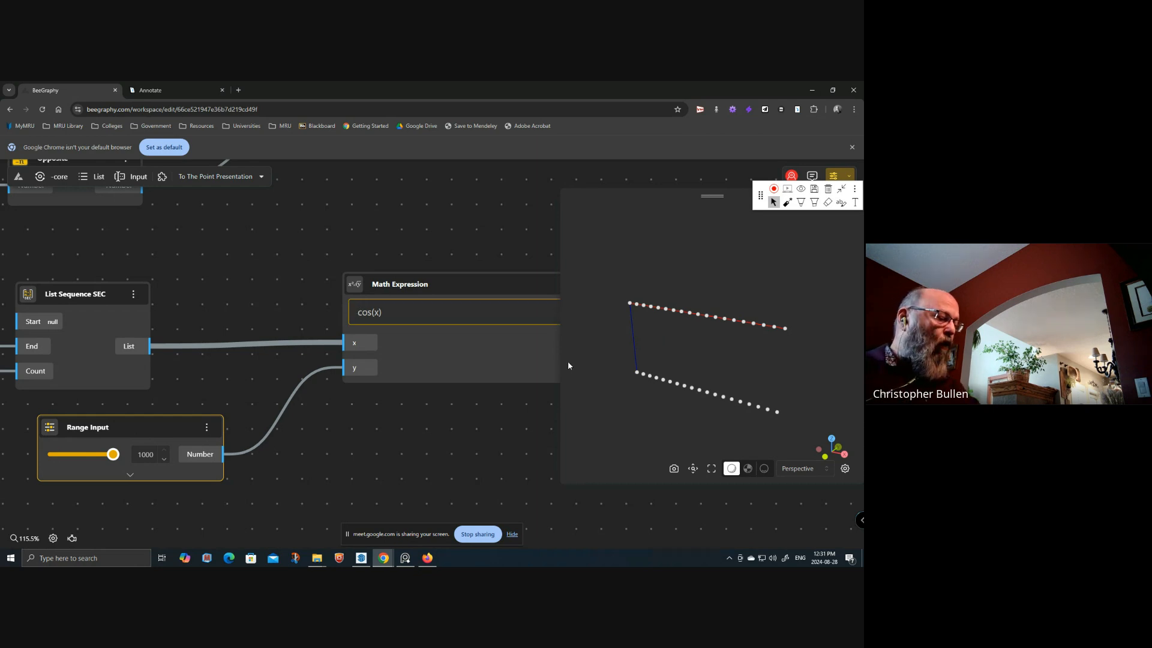
type("y*")
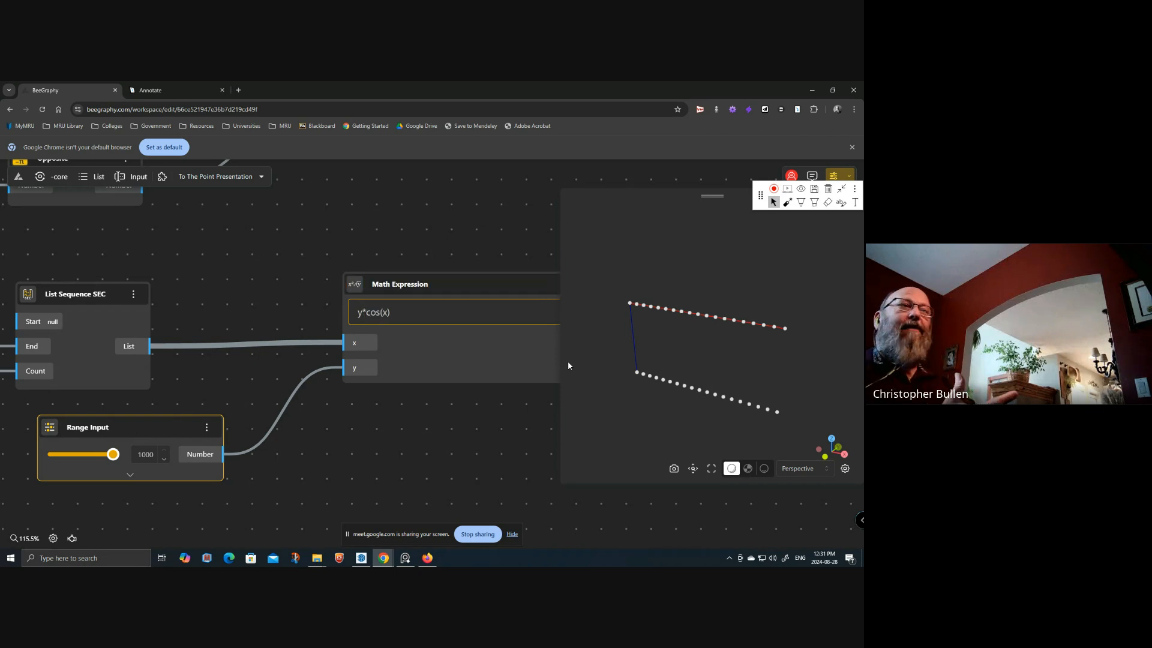
- Examine the y*cos(x) expression's output values and the points produced by the Move node
left_click_drag(375, 417, 351, 405)
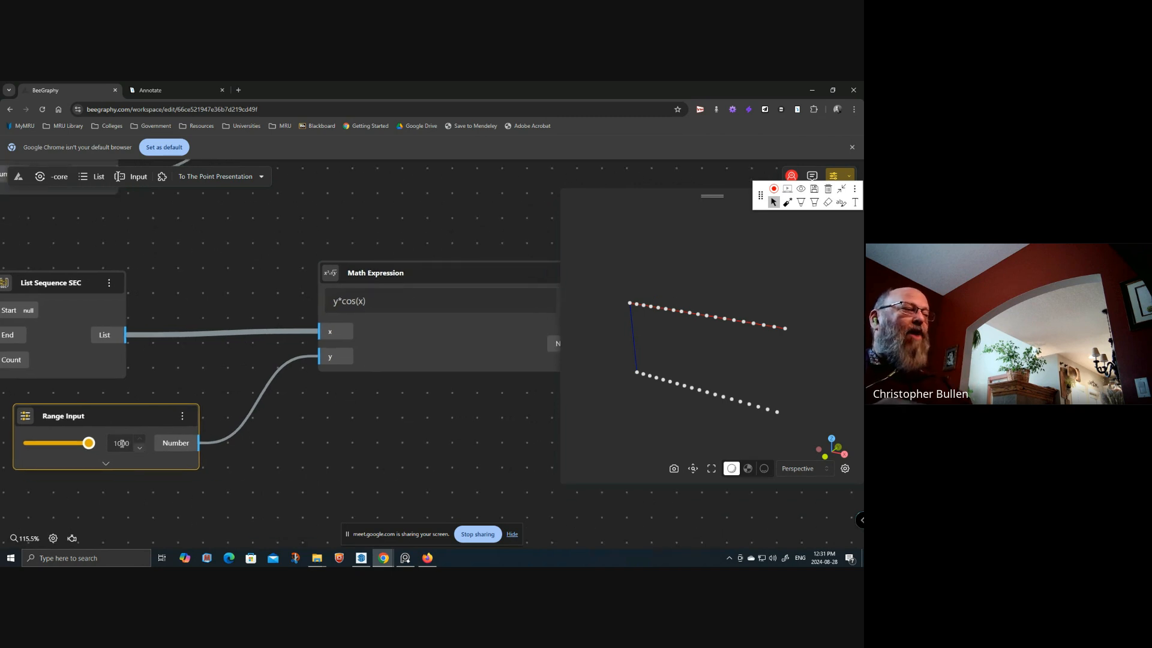
left_click_drag(515, 385, 321, 391)
mouse_move(378, 356)
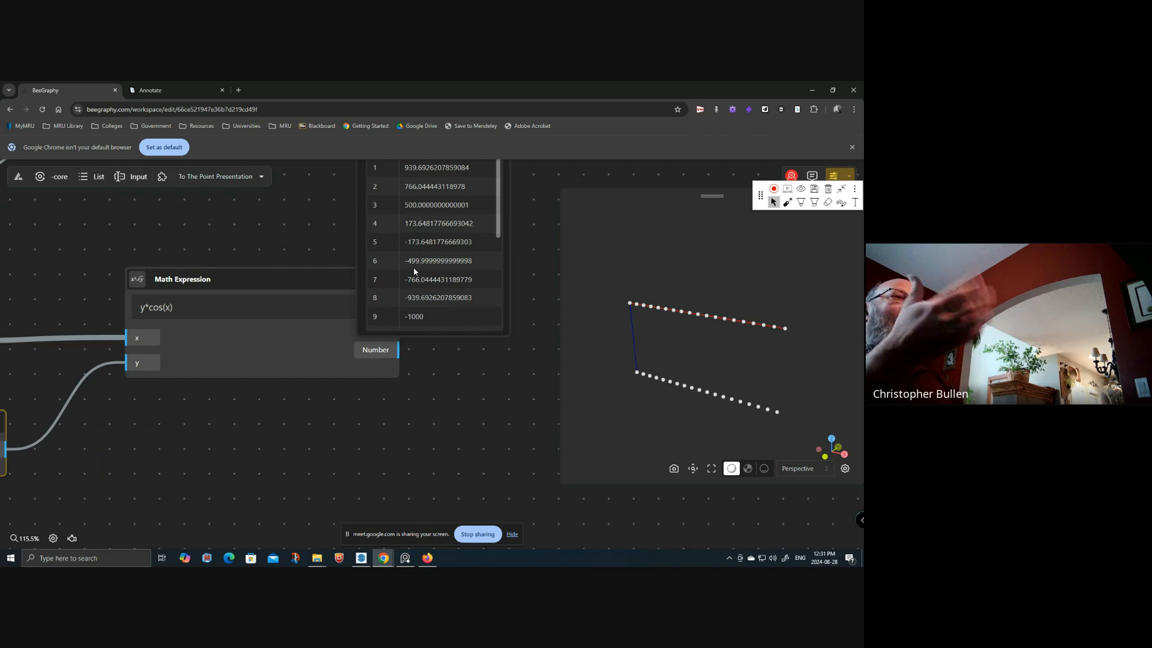
left_click_drag(467, 378, 462, 497)
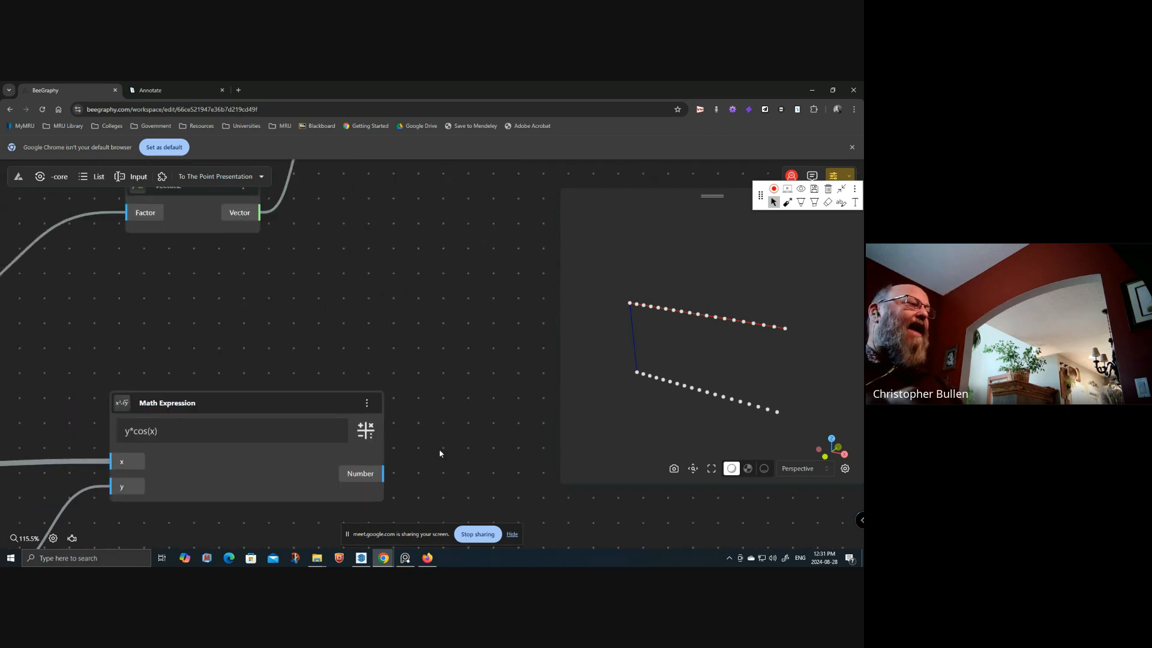
scroll(351, 447, "down", 2)
mouse_move(360, 469)
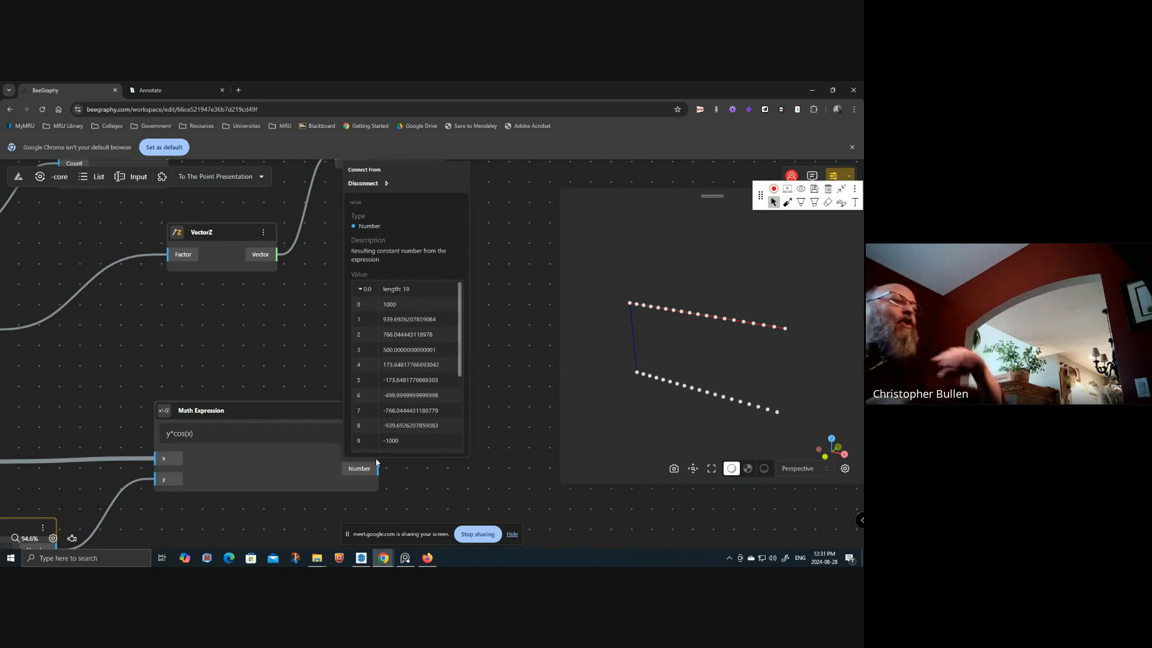
left_click_drag(193, 497, 262, 419)
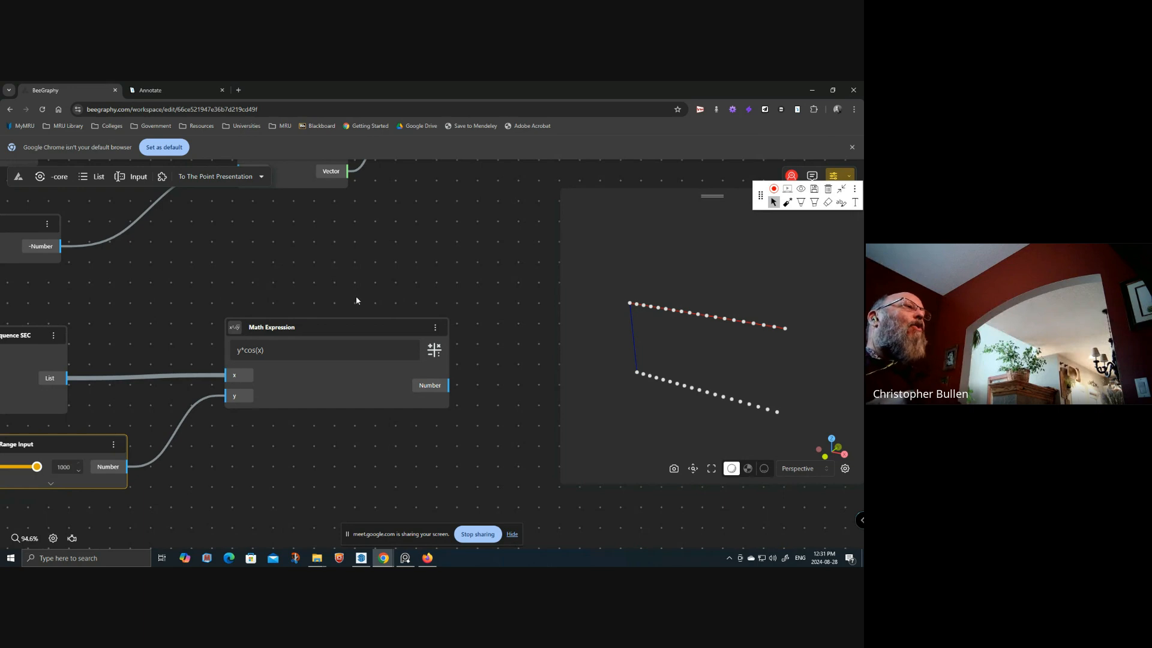
left_click_drag(372, 273, 221, 400)
left_click_drag(280, 329, 281, 397)
left_click(315, 218)
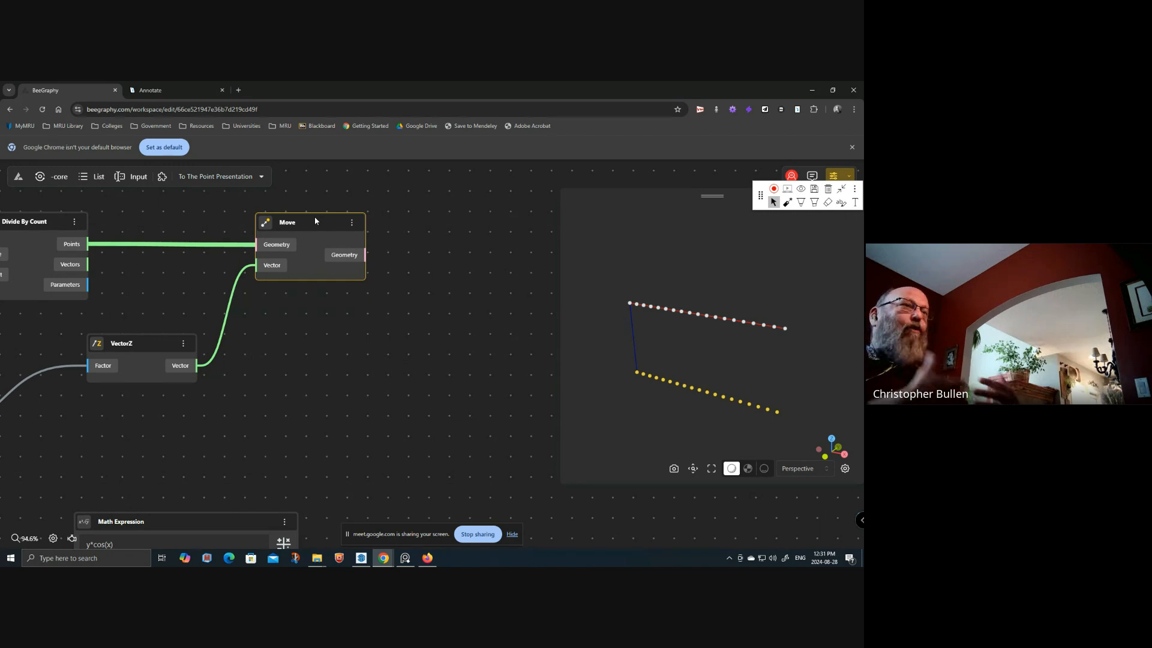
- Add a second Move node and connect the first Move's Geometry output to its Geometry input
left_click_drag(499, 304, 392, 325)
double_click(431, 253)
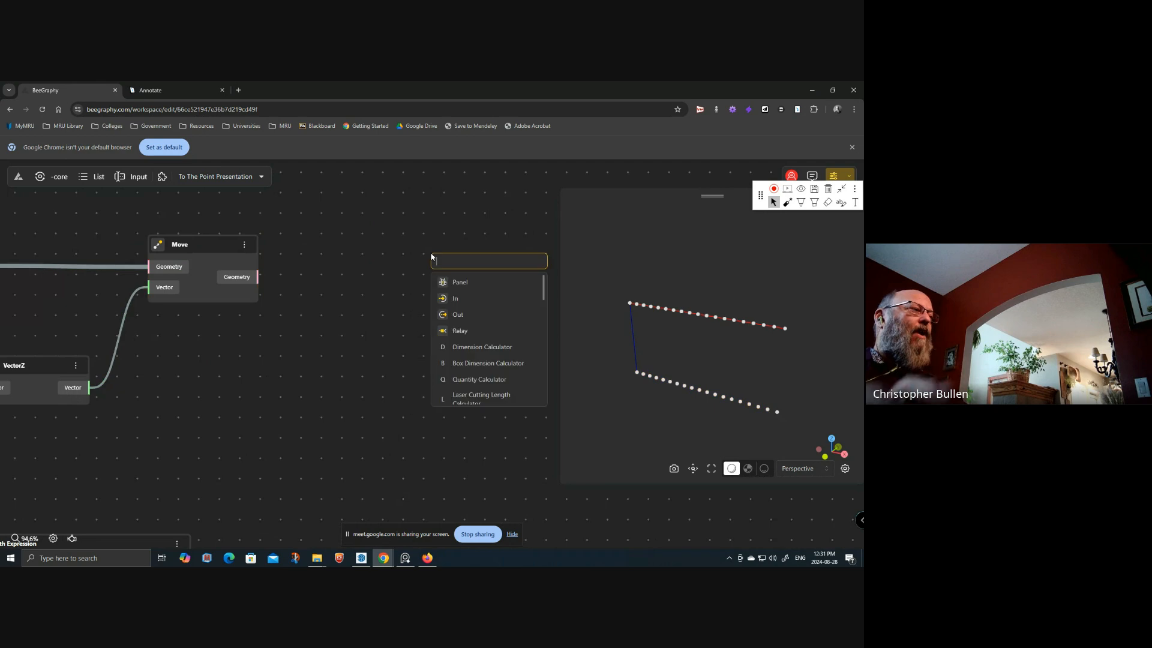
type("move")
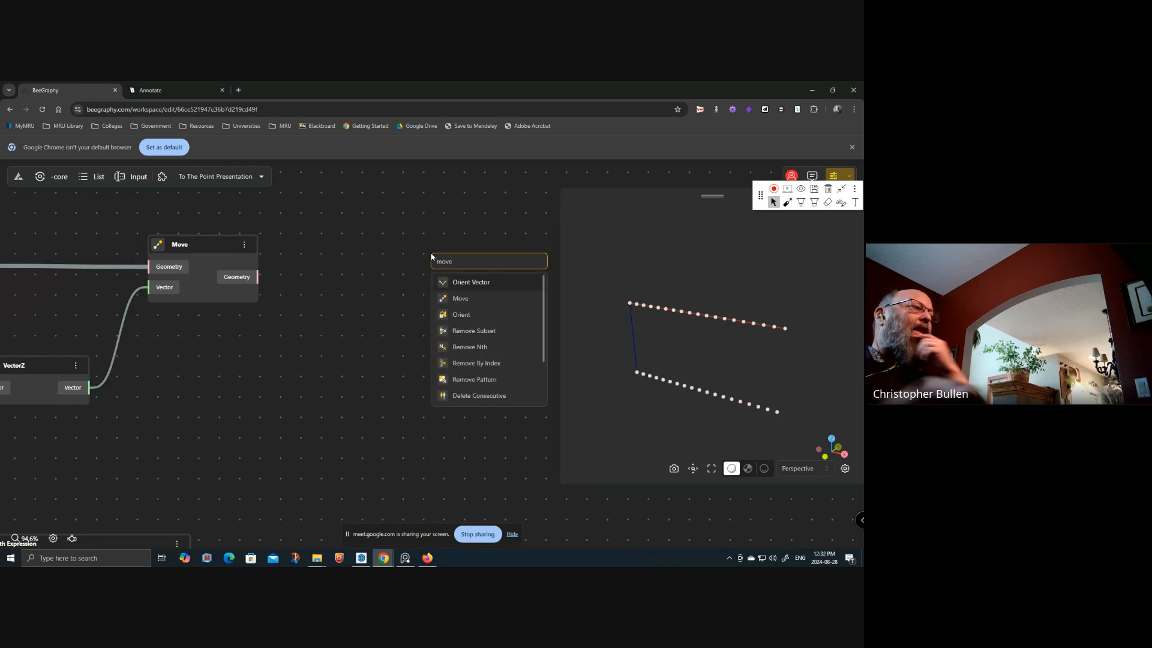
left_click(460, 298)
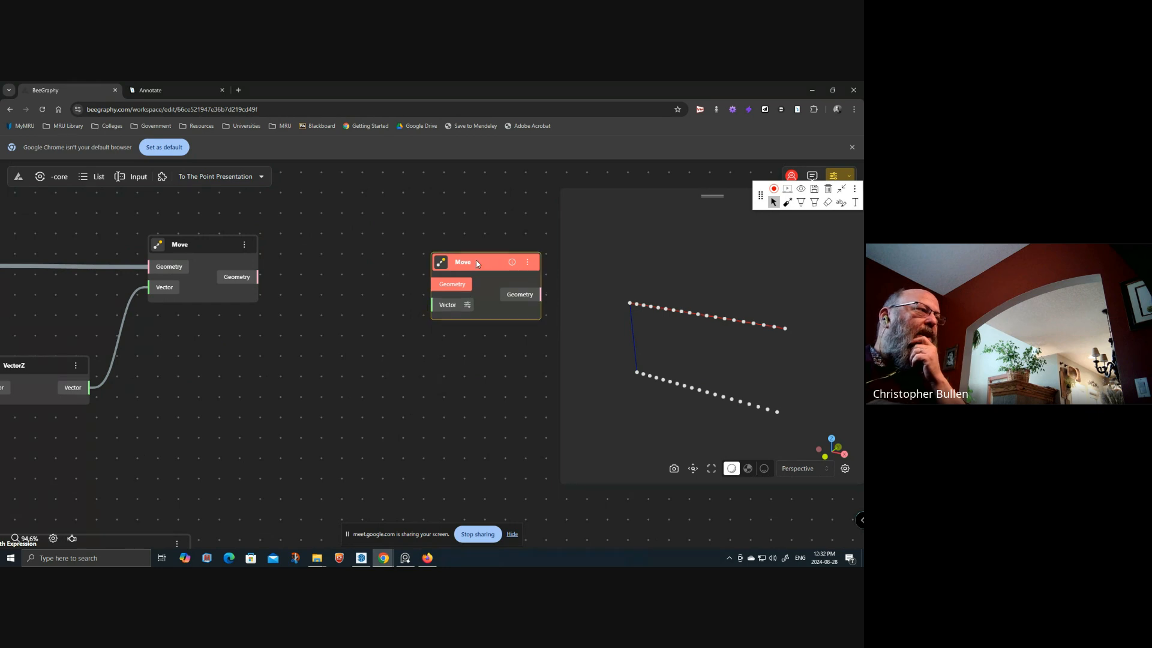
left_click_drag(259, 277, 502, 255)
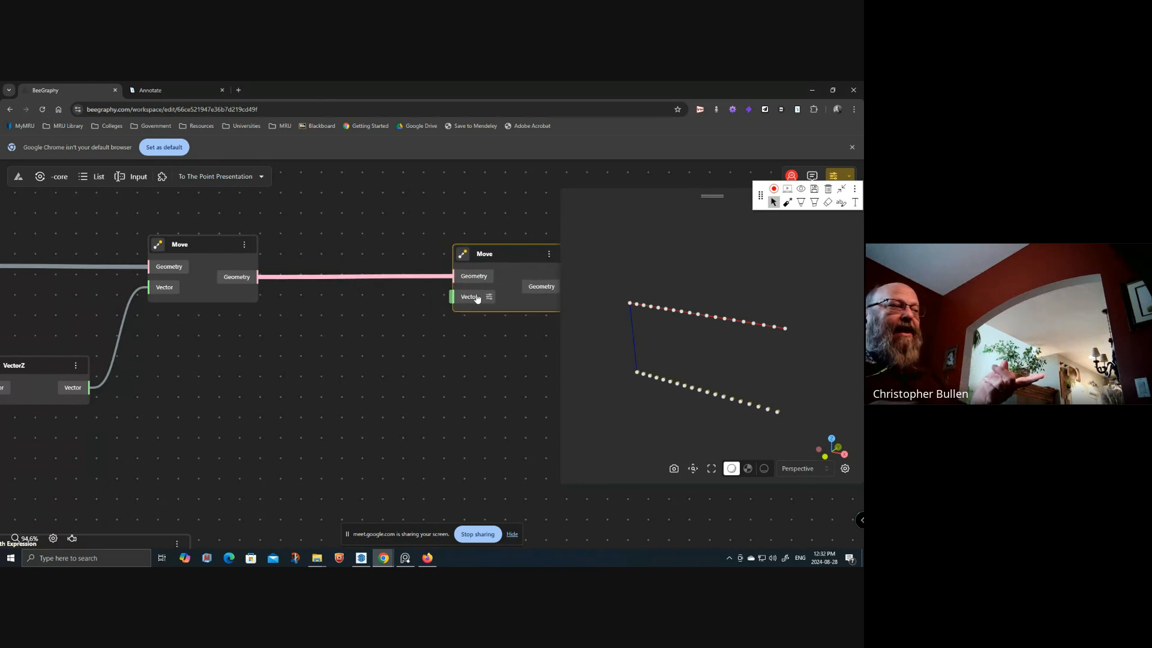
- Inspect the second Move's default translation vector and its moved points in the 3D view
left_click(489, 297)
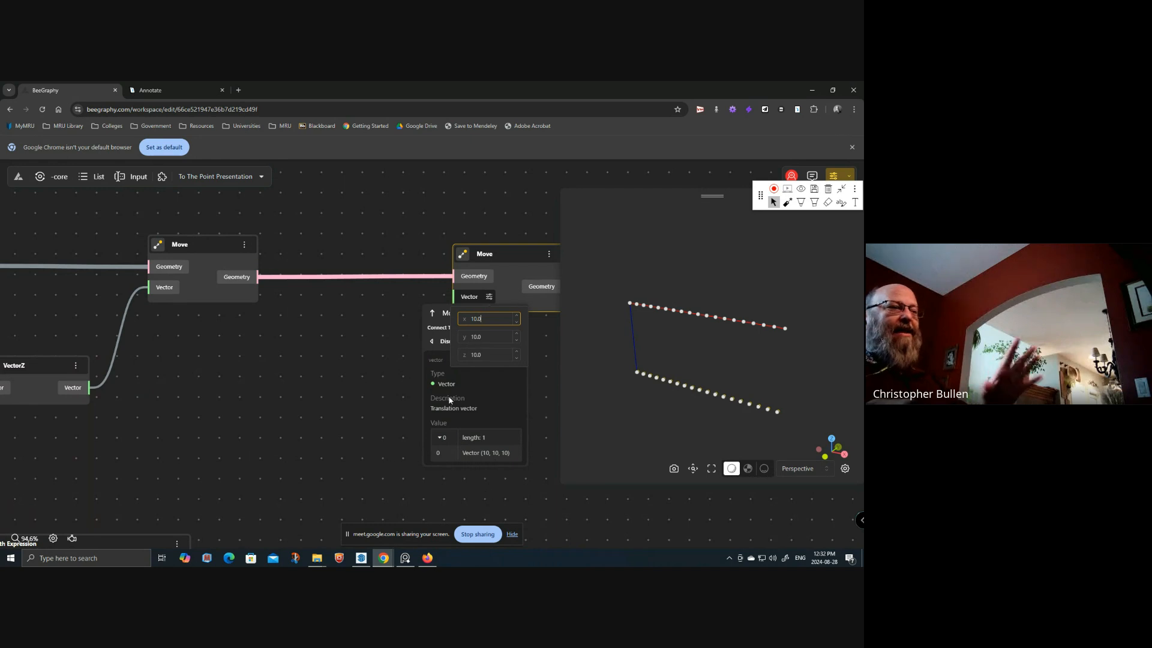
left_click(397, 413)
left_click_drag(643, 419, 703, 363)
left_click(503, 251)
left_click_drag(701, 375, 693, 377)
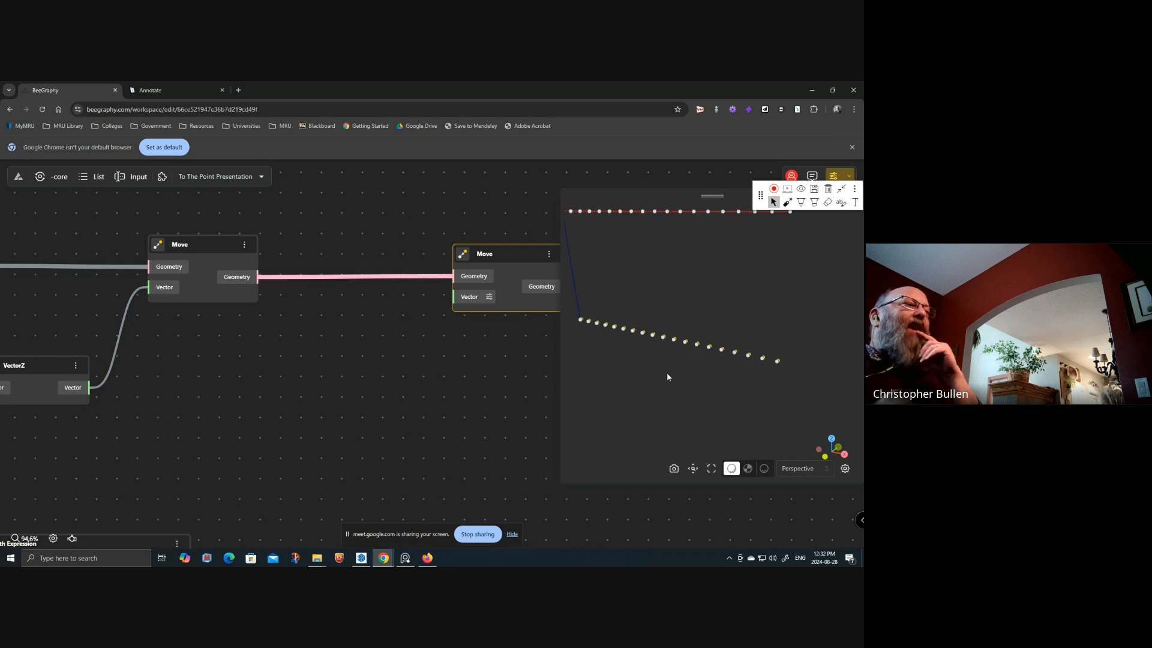
- Add a VectorZ node below and between the two Move nodes
right_click_drag(429, 363, 416, 401)
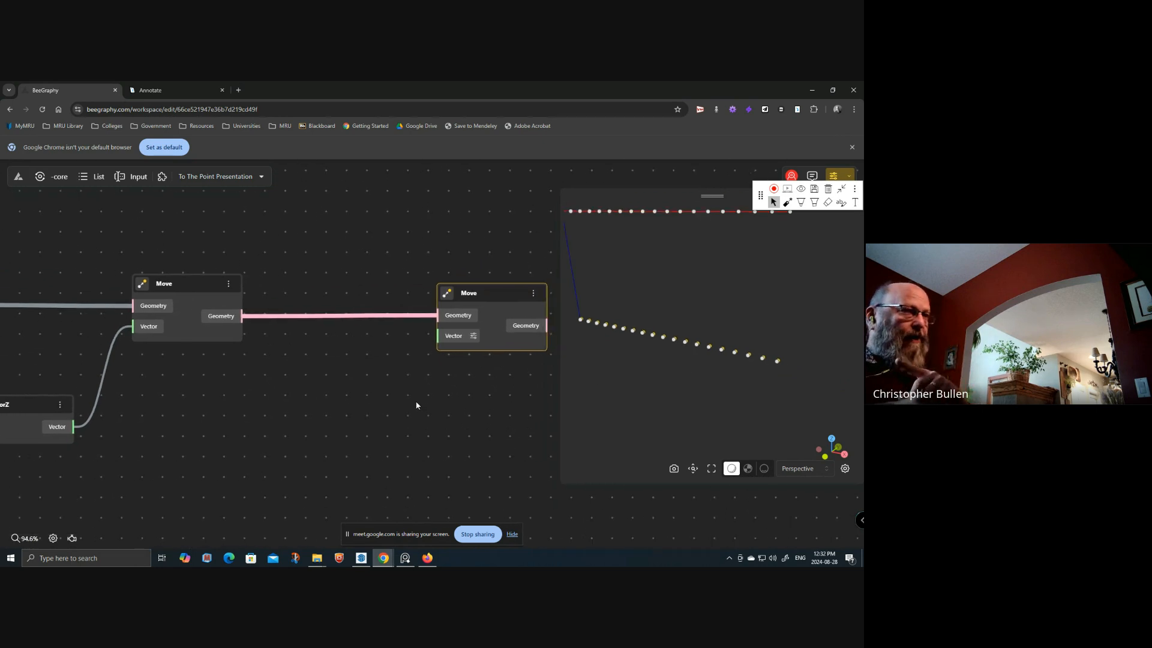
double_click(435, 412)
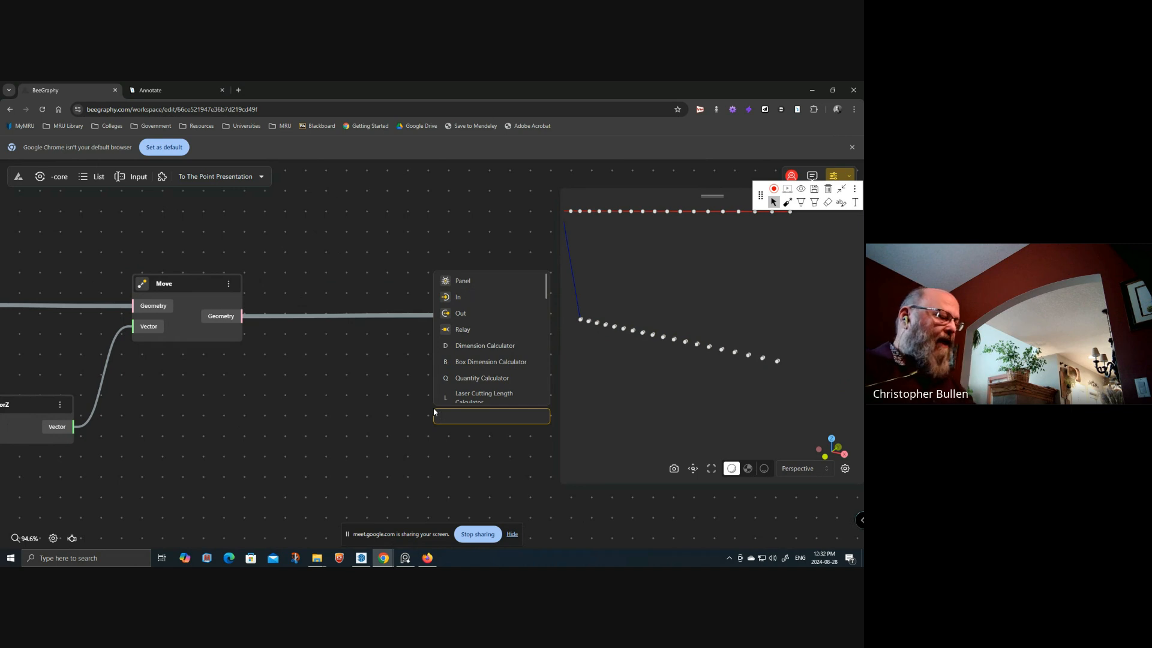
type("z")
key("Return")
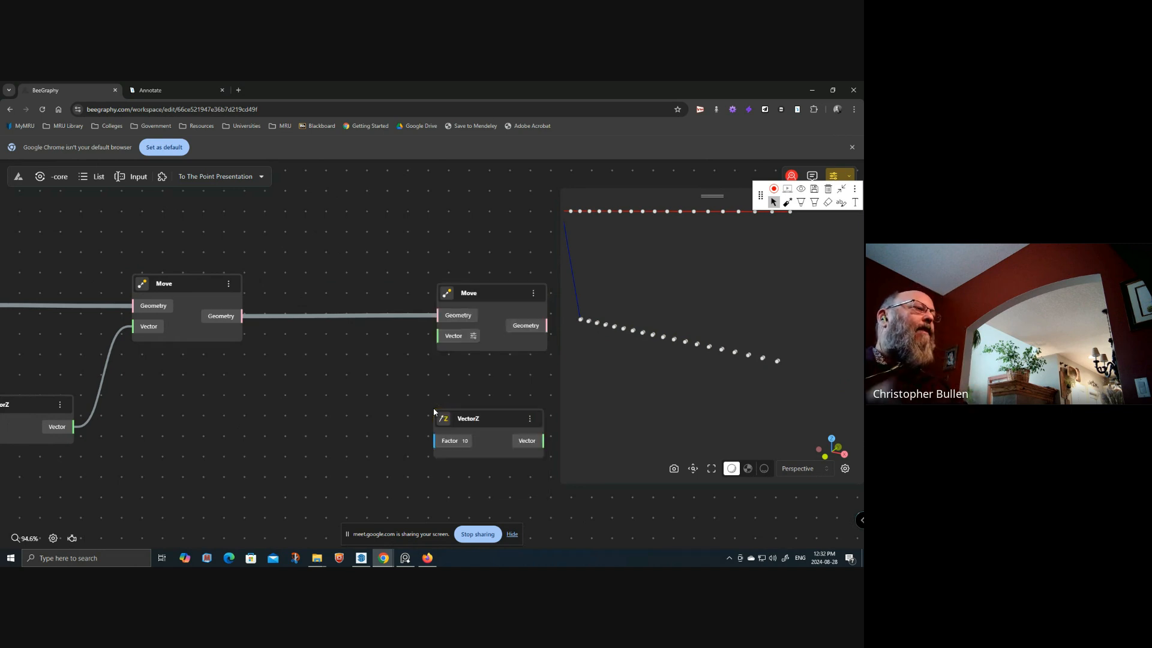
left_click_drag(512, 418, 316, 389)
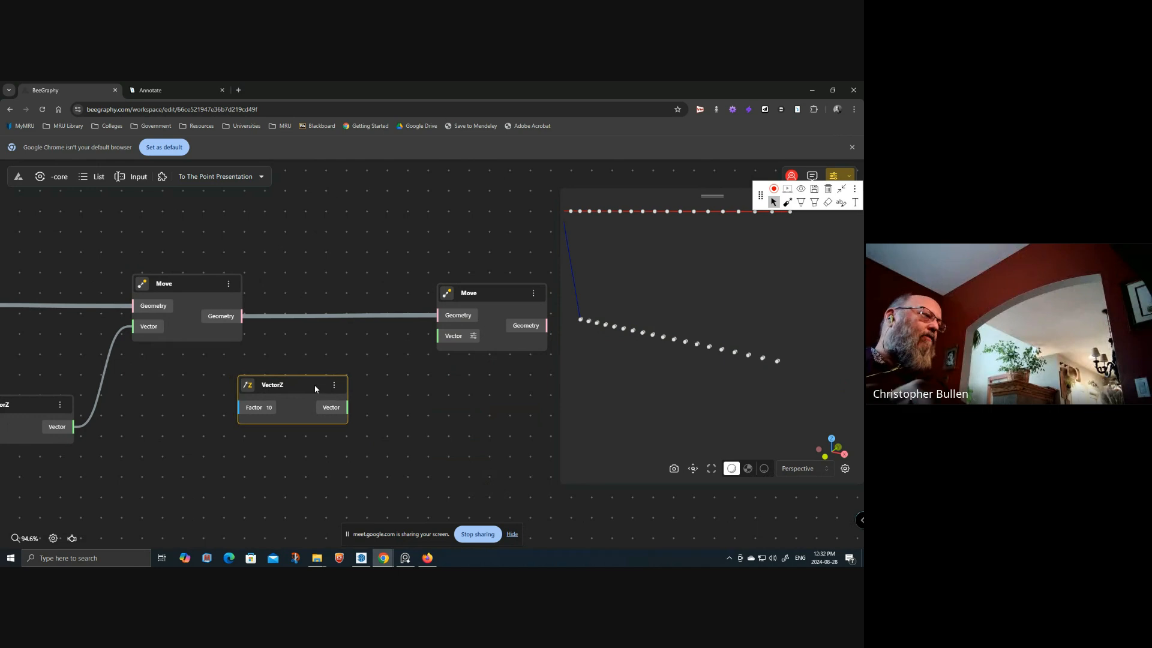
- Add an Amplitude Vector node just before the second Move and delete the unconnected VectorZ node
double_click(390, 439)
type("ampl")
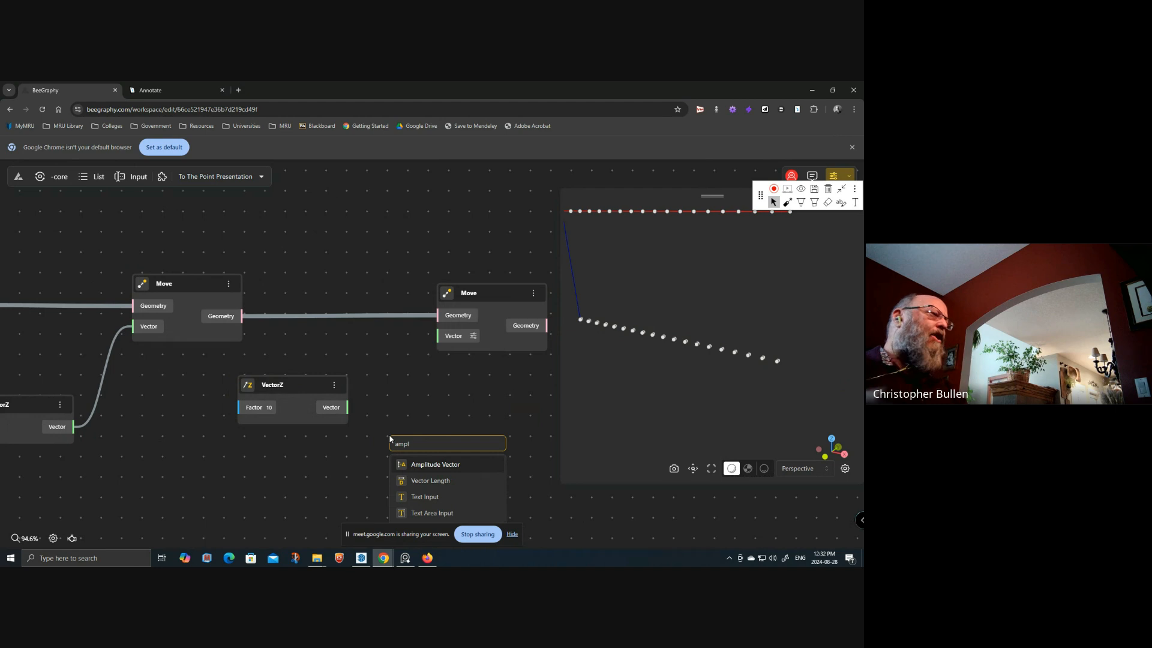
left_click(447, 465)
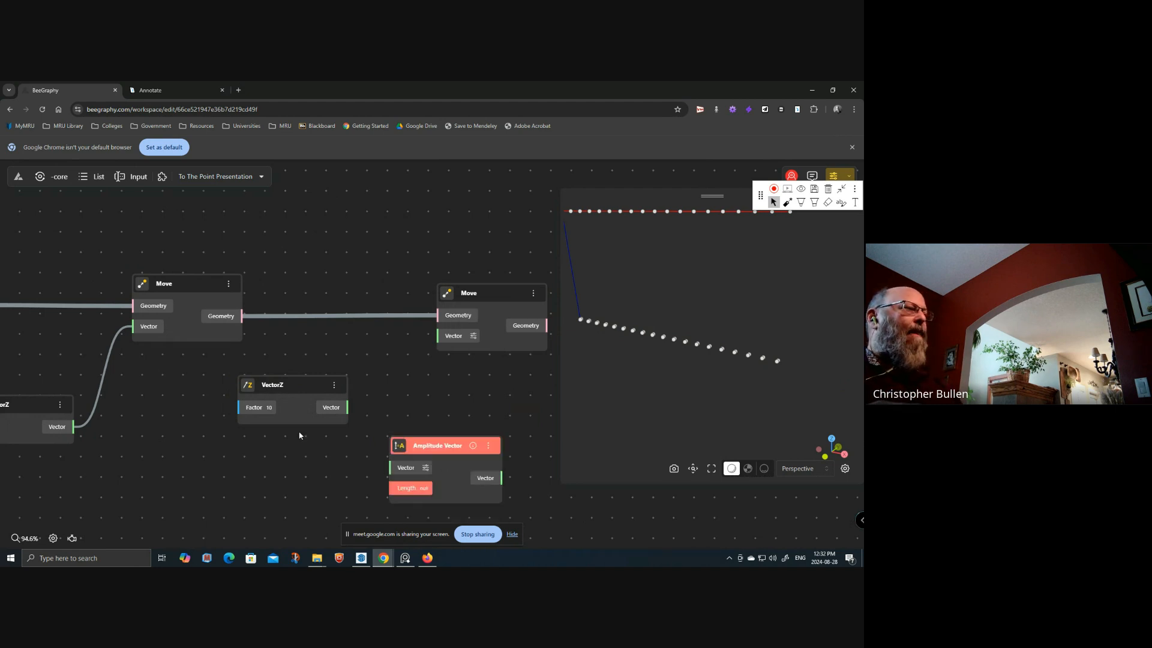
left_click_drag(286, 385, 342, 370)
key("Delete")
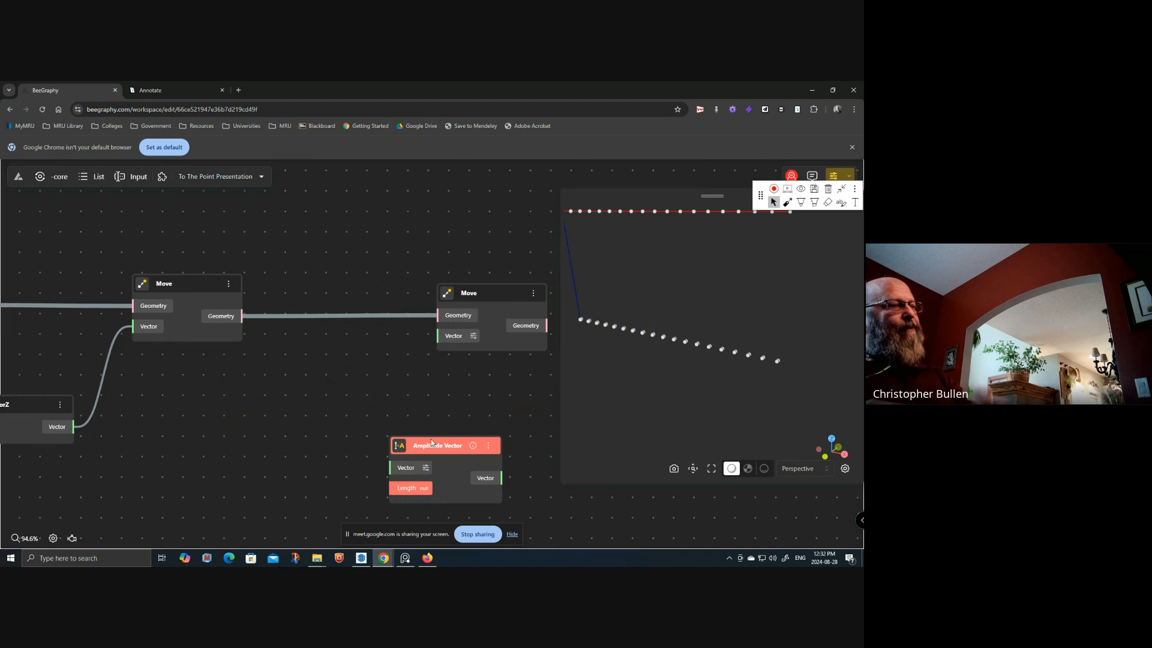
left_click_drag(425, 442, 368, 376)
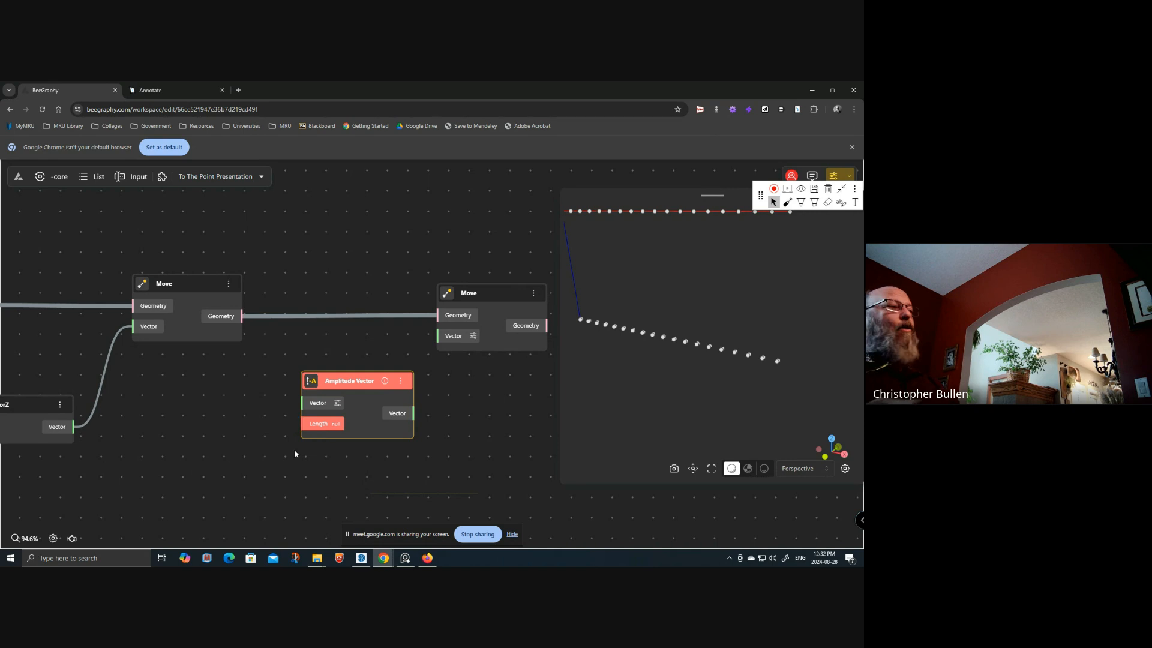
- Add a new VectorZ node and connect its Vector output to the Amplitude Vector's Vector input
right_click(213, 419)
left_click(212, 419)
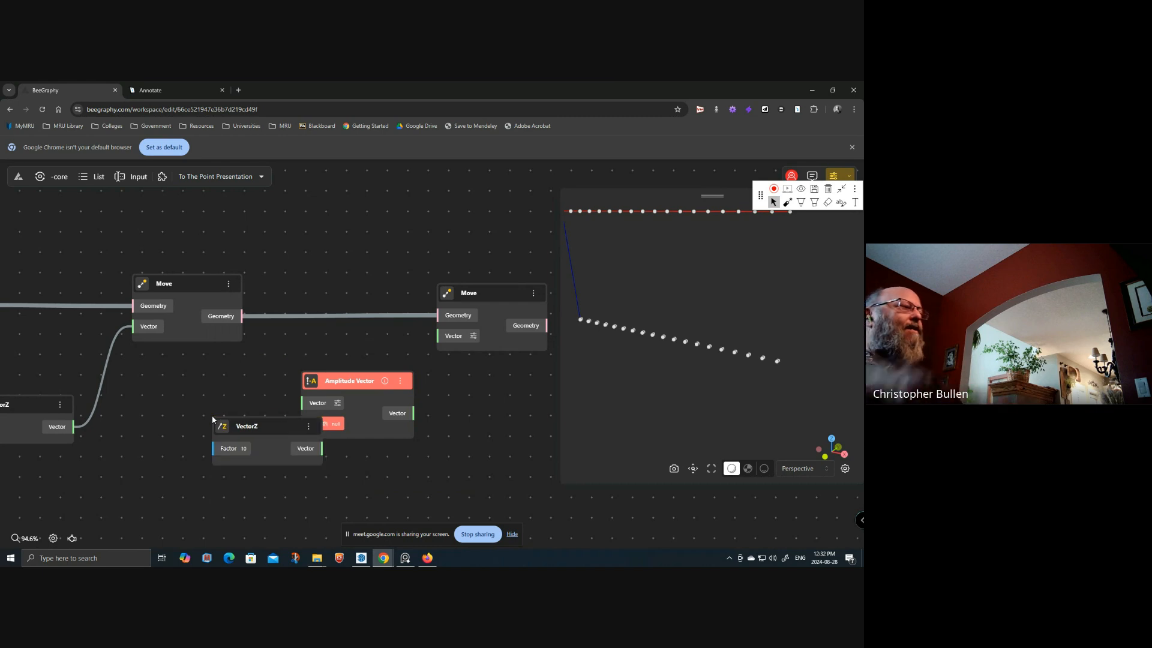
left_click_drag(270, 420, 331, 414)
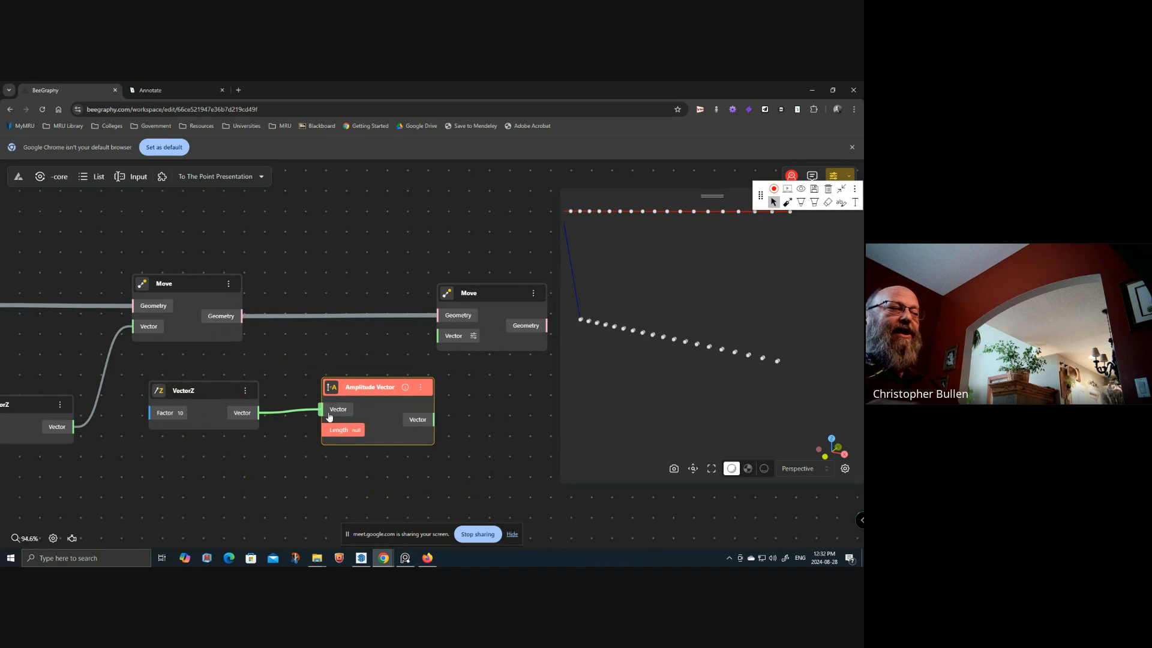
left_click_drag(209, 397, 210, 386)
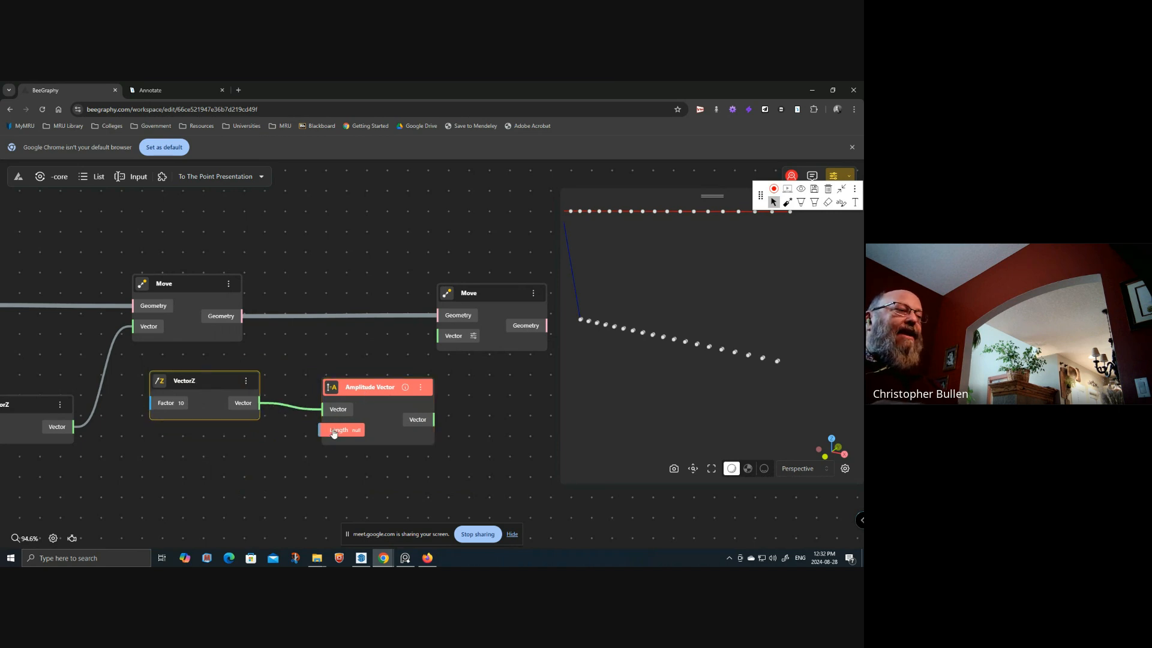
- Connect the y*cos(x) expression's Number output to the Amplitude Vector's Length input
scroll(299, 471, "down", 6)
middle_click_drag(296, 483, 304, 427)
scroll(252, 495, "up", 4)
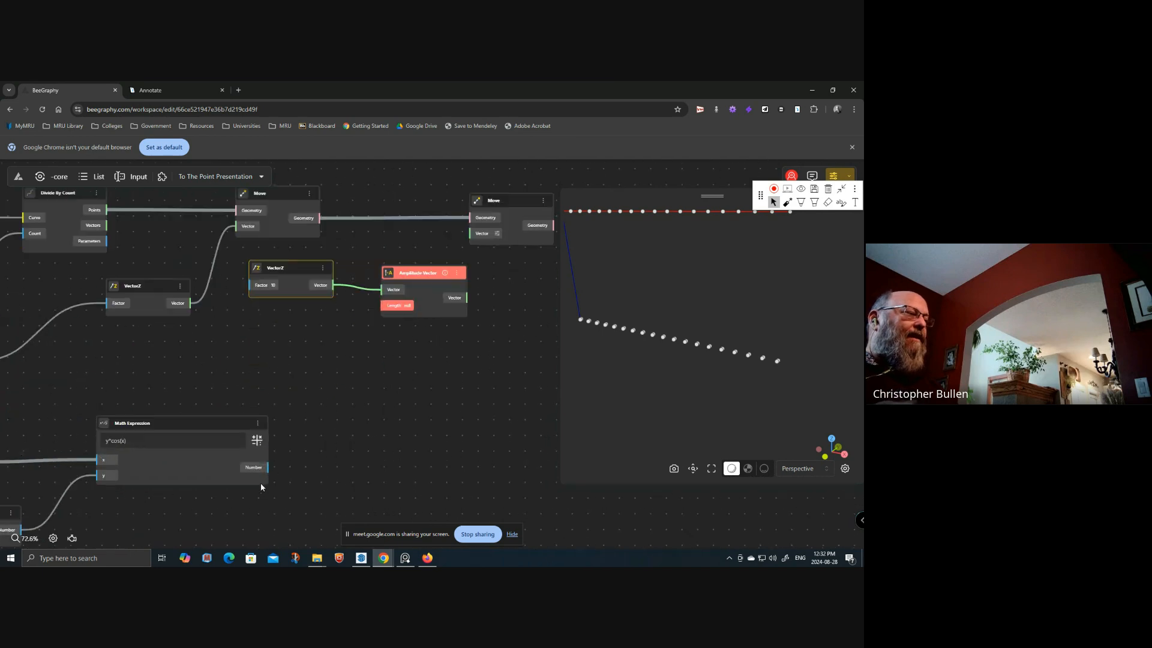
left_click_drag(263, 472, 382, 306)
middle_click_drag(429, 393, 336, 418)
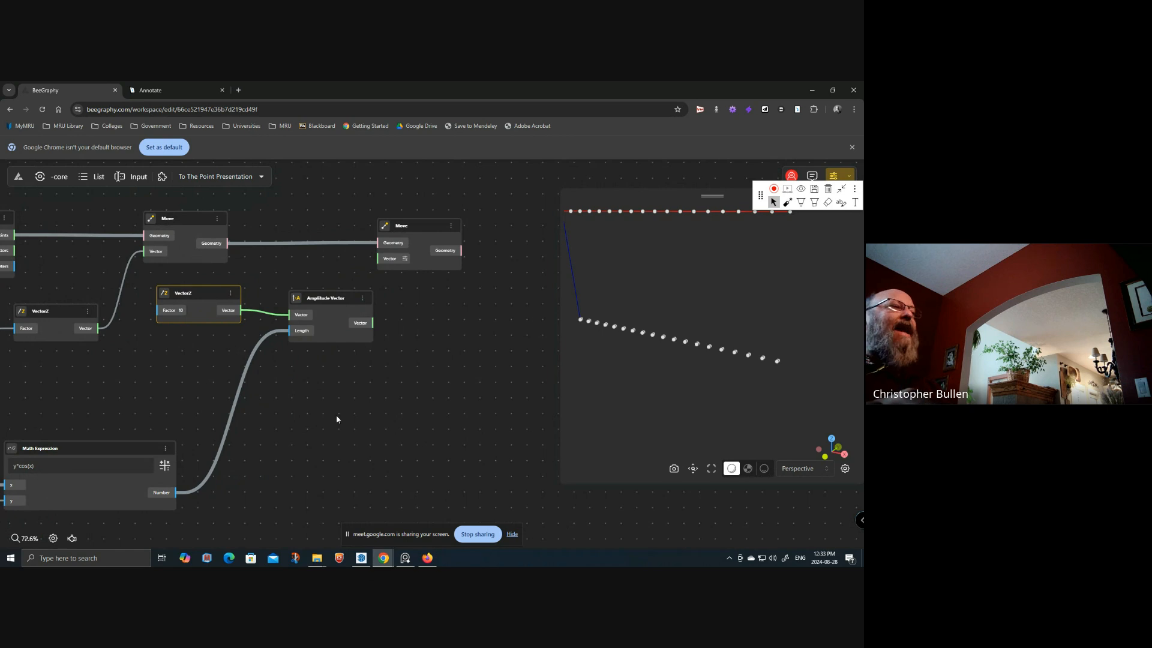
- Shift the second Move node away from the Amplitude Vector and connect the Amplitude Vector's Vector output to its Vector input
left_click_drag(426, 252, 497, 251)
left_click_drag(373, 323, 451, 258)
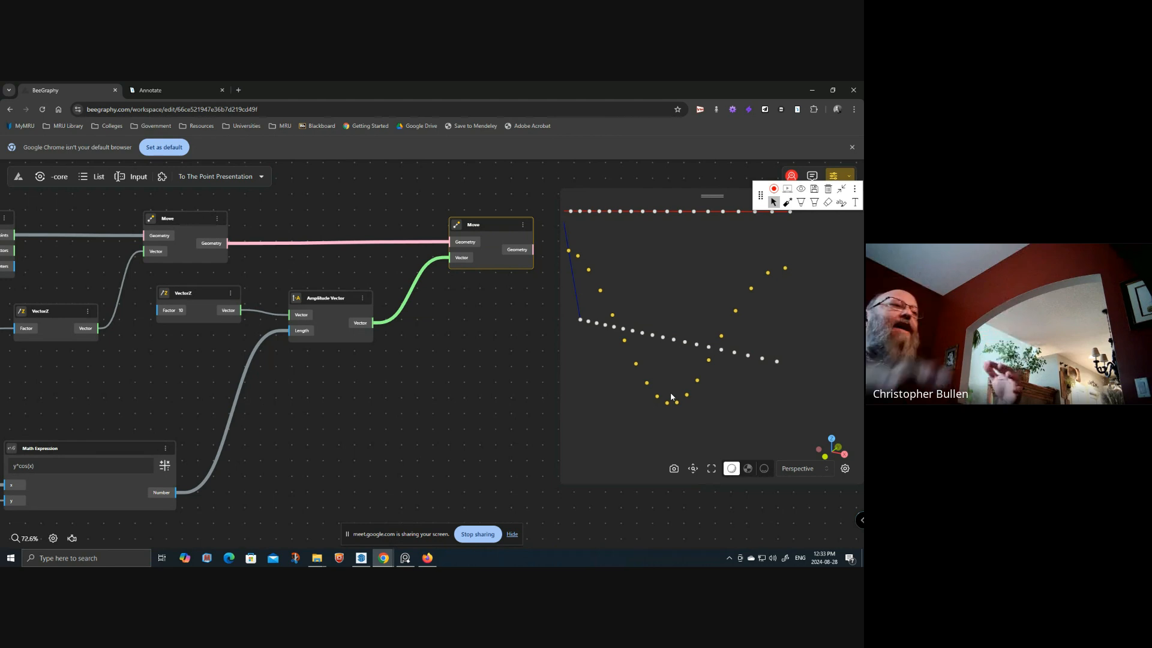
- Raise the Density value to create more points and set the Range Input feeding the expression's y to 243
scroll(459, 417, "down", 4)
left_click_drag(465, 408, 495, 404)
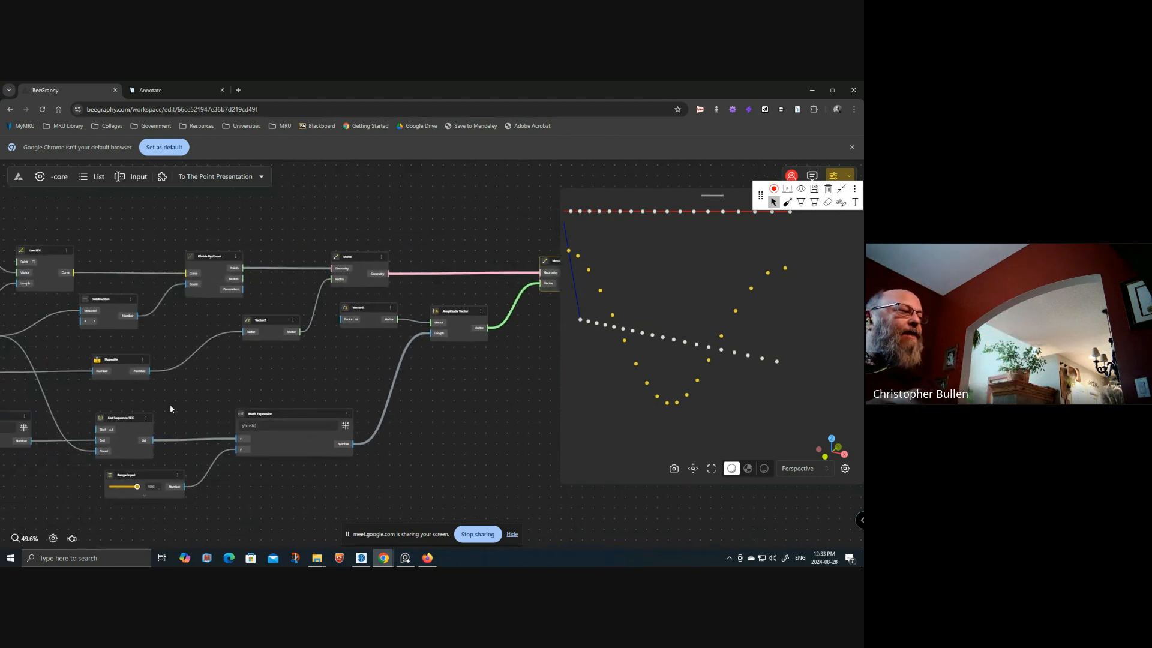
left_click_drag(148, 400, 358, 387)
scroll(146, 333, "up", 4)
left_click_drag(127, 316, 154, 316)
left_click_drag(496, 411, 249, 314)
left_click_drag(221, 457, 189, 465)
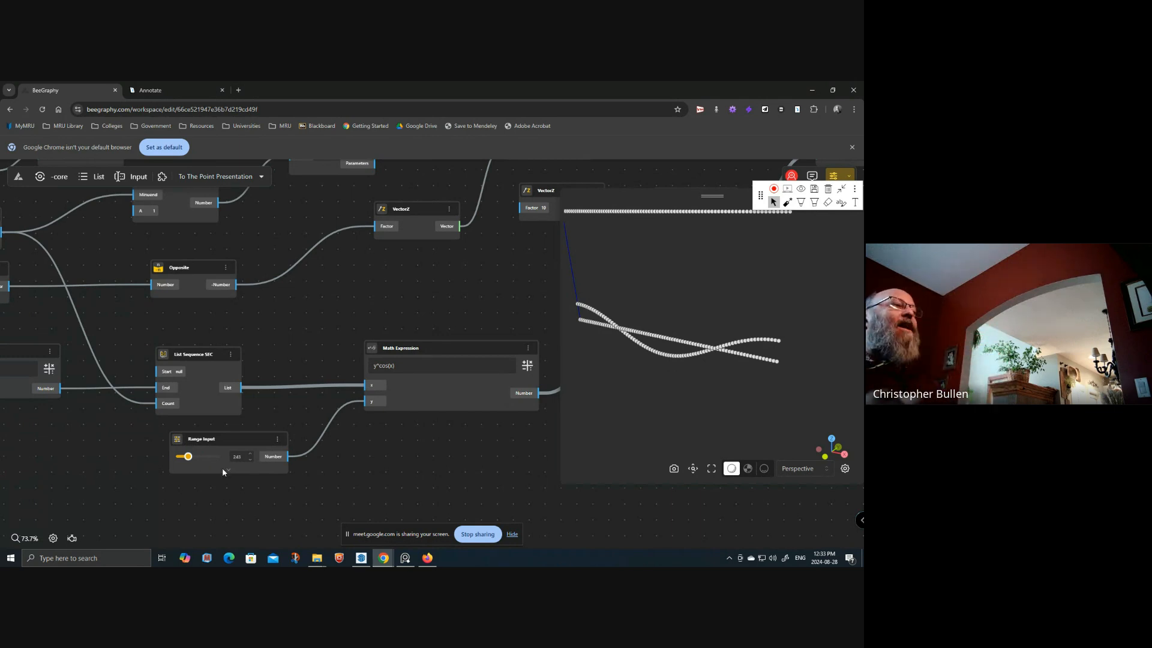
- Examine the second Move's wave of points, the List Sequence SEC links and the y*cos(x) expression driving it
scroll(456, 480, "down", 3)
scroll(402, 500, "right", 5)
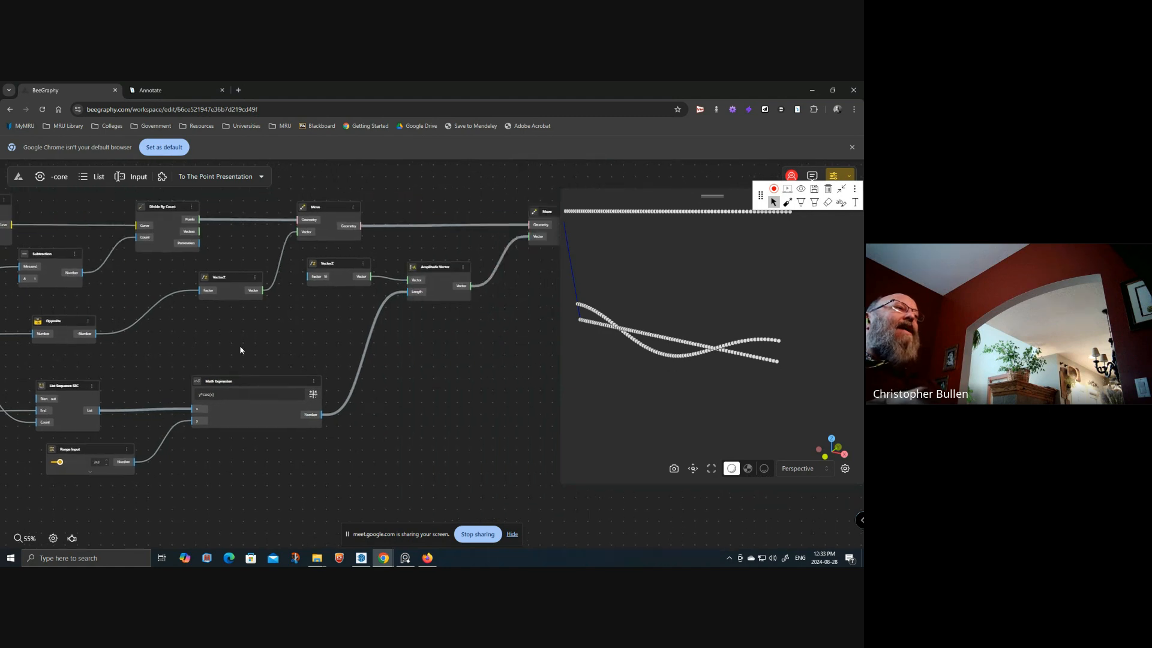
left_click(491, 219)
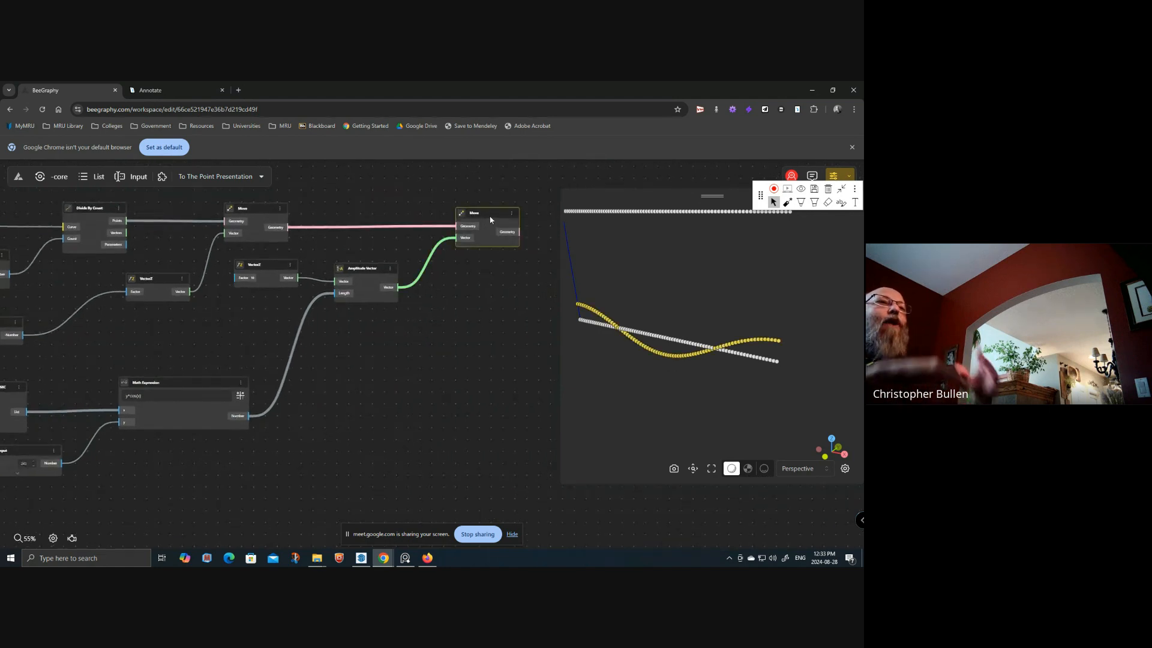
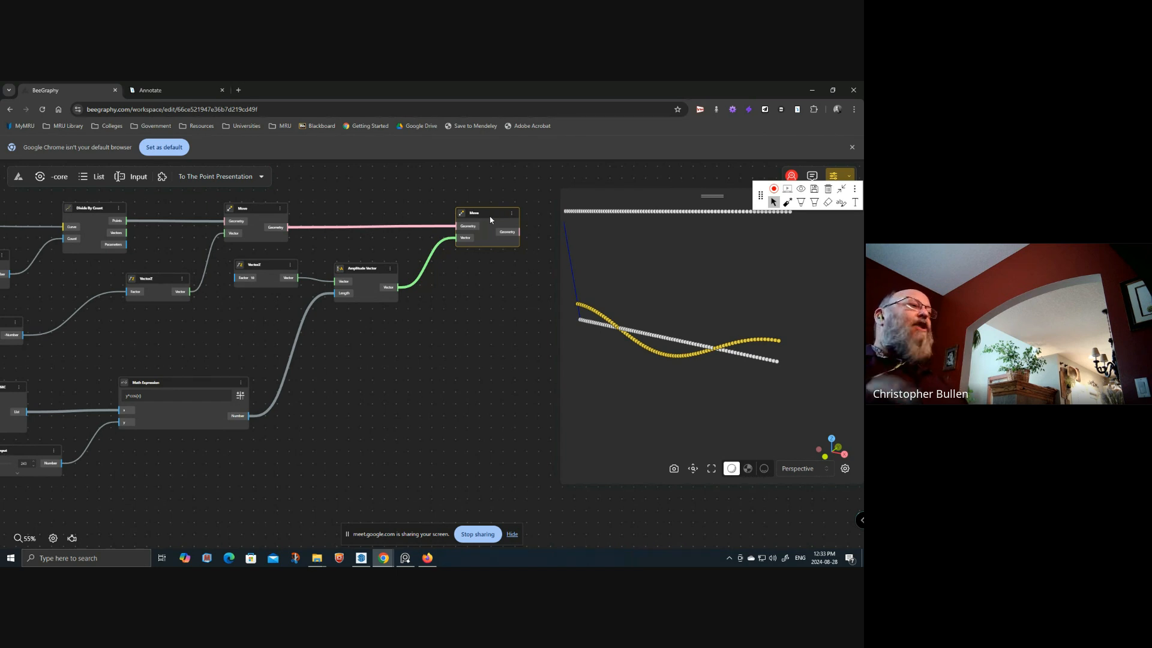
left_click_drag(199, 321, 439, 285)
left_click(243, 354)
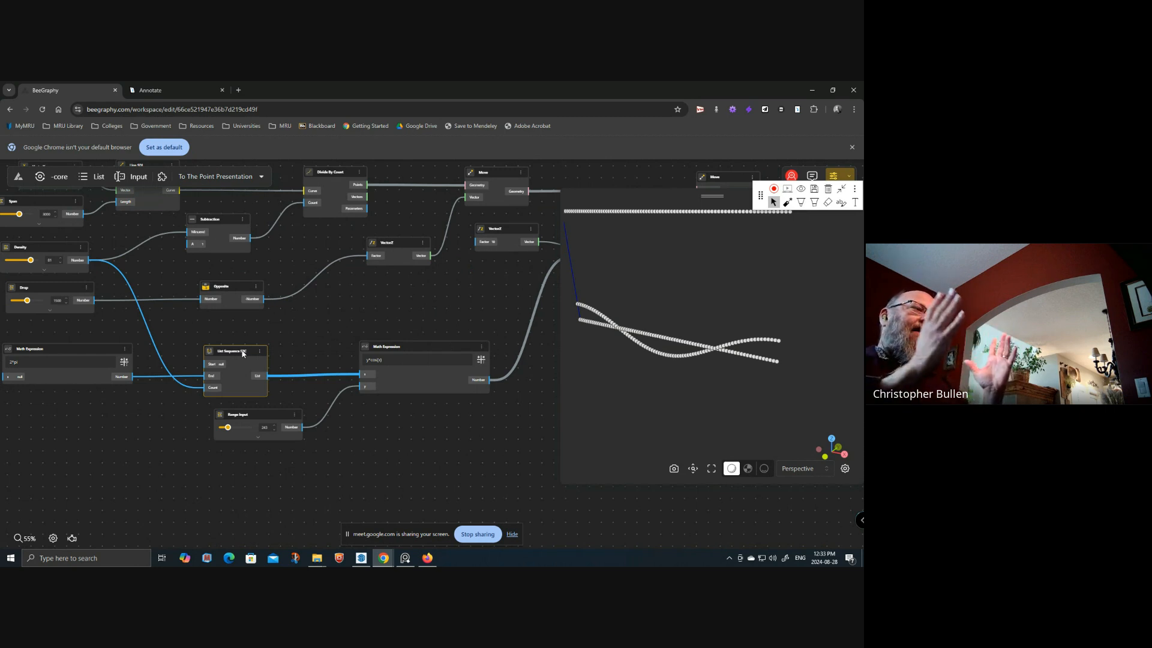
scroll(384, 381, "up", 5)
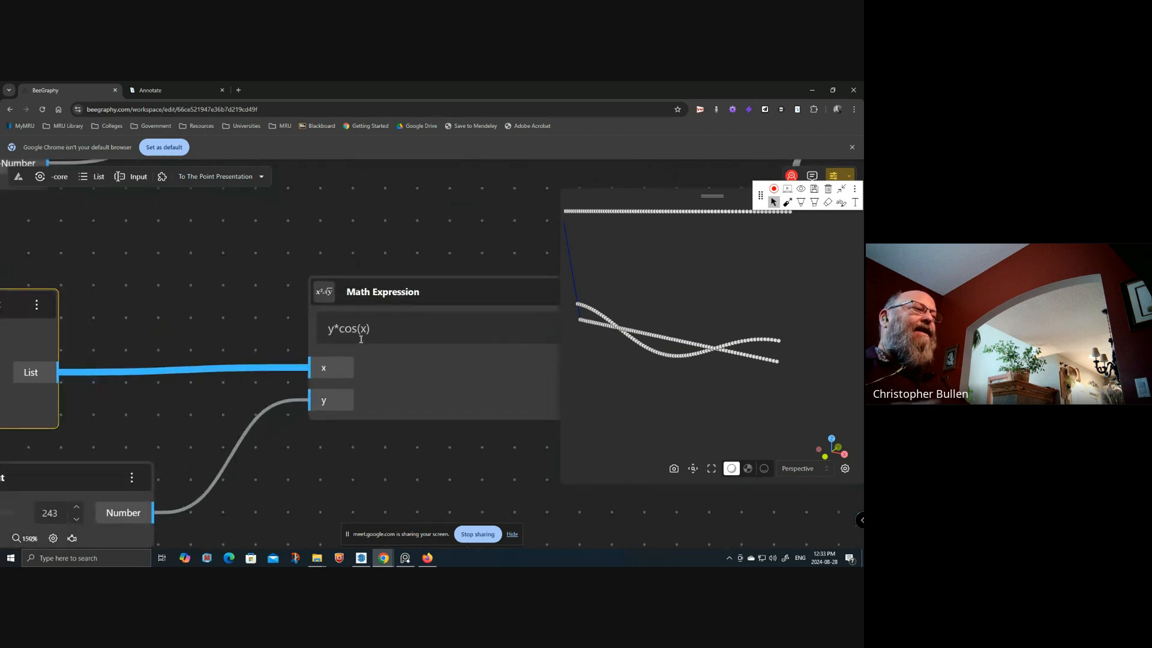
left_click(361, 329)
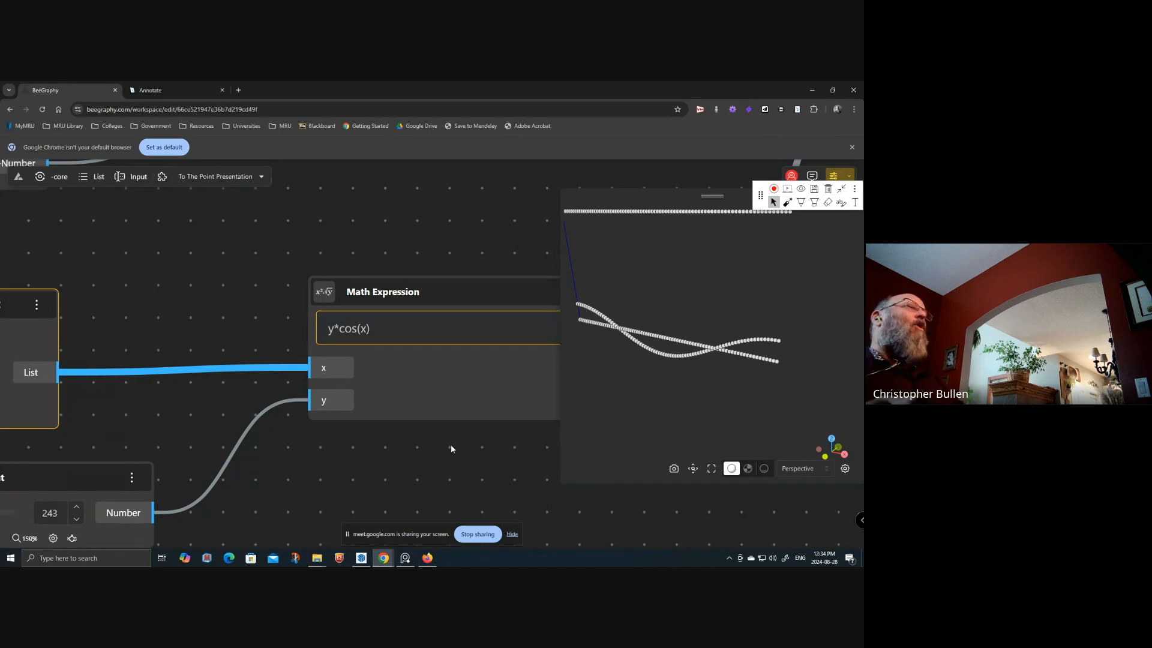
left_click_drag(460, 430, 461, 427)
- Add a third input port, z, to the y*cos(x) Math Expression node
scroll(460, 430, "down", 6)
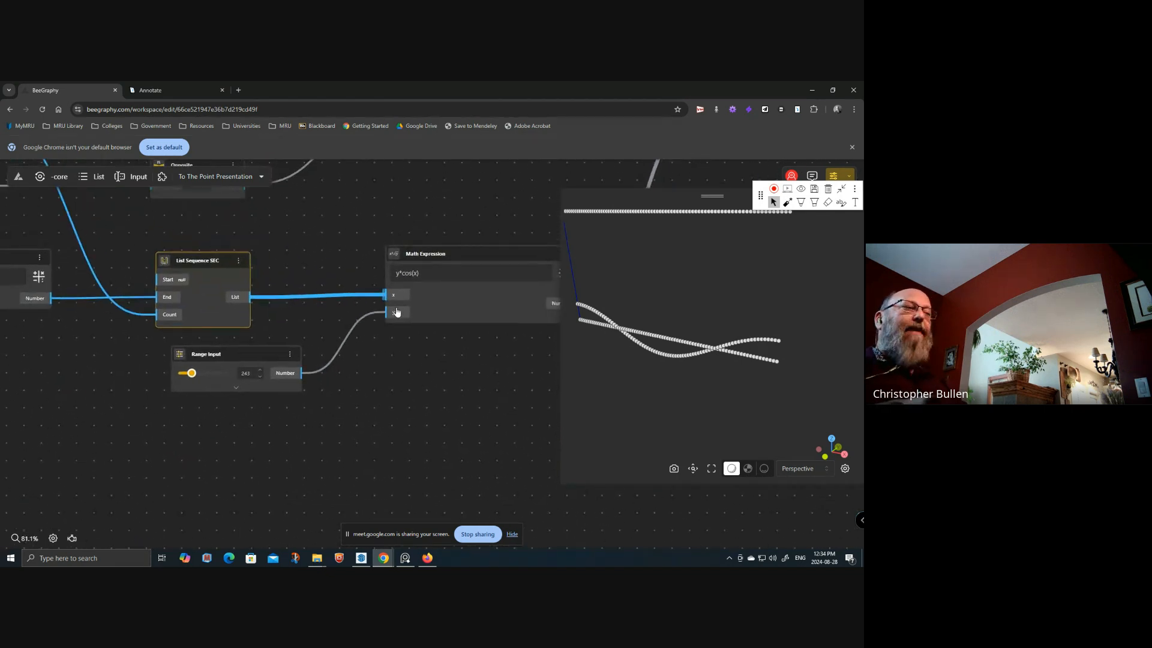
left_click_drag(416, 356, 360, 365)
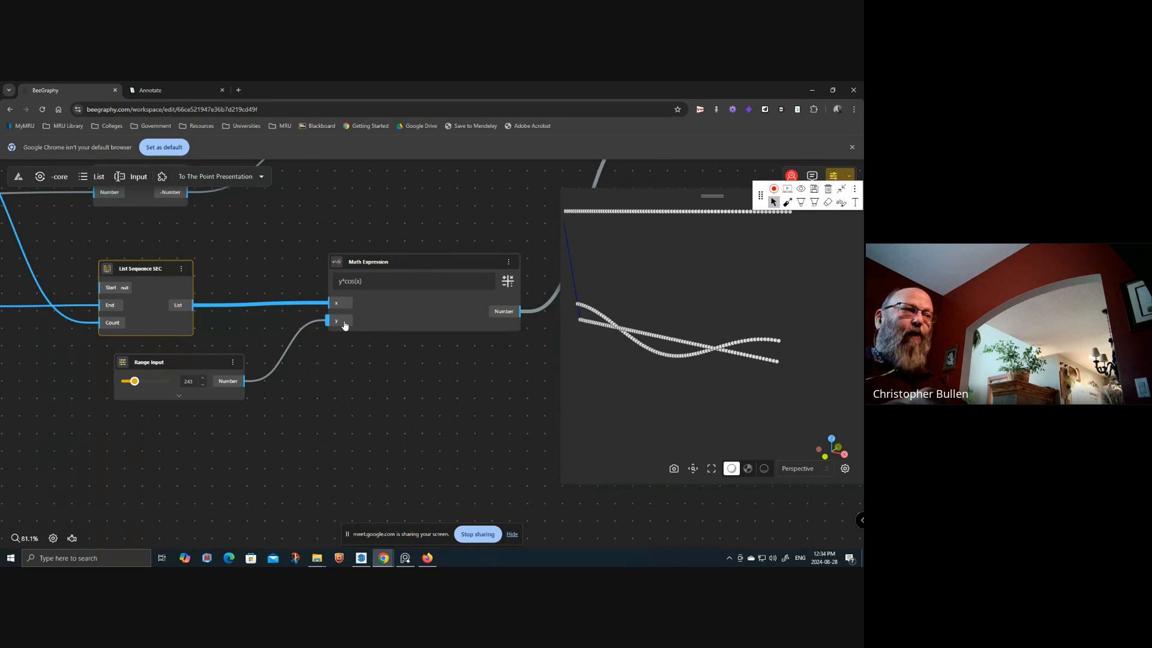
scroll(345, 324, "up", 5)
left_click(337, 322)
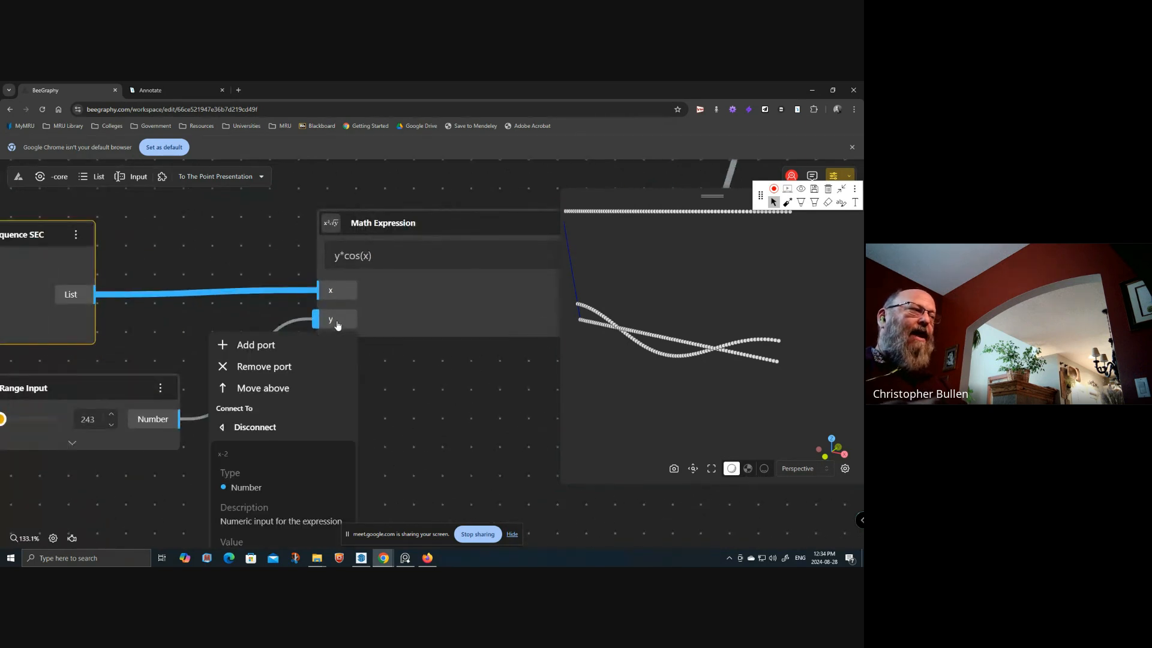
left_click(272, 346)
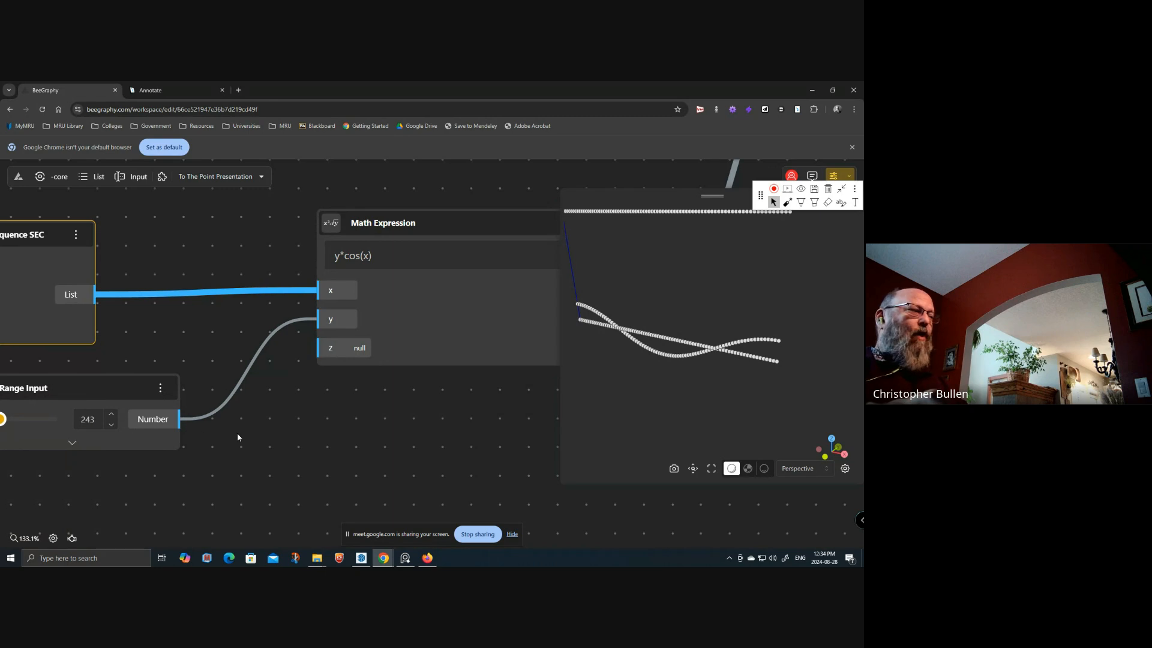
- Add a second Range Input with value 5 and place it just below the Range Input that feeds y
left_click_drag(234, 437, 429, 397)
left_click_drag(228, 349, 162, 344)
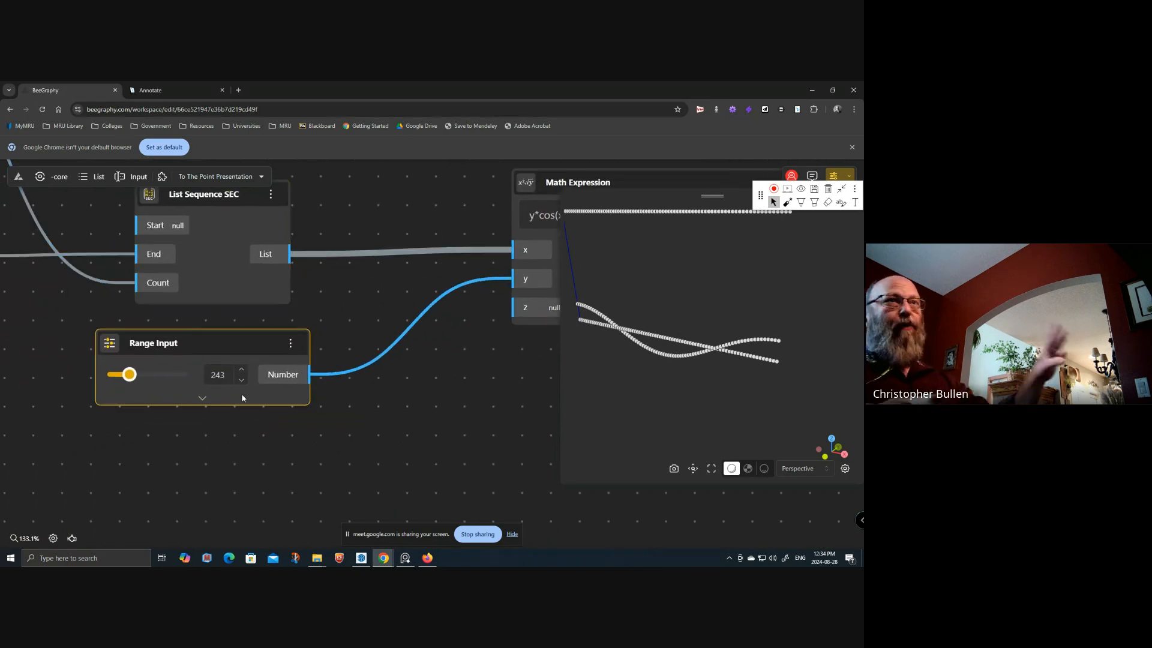
left_click_drag(422, 401, 352, 383)
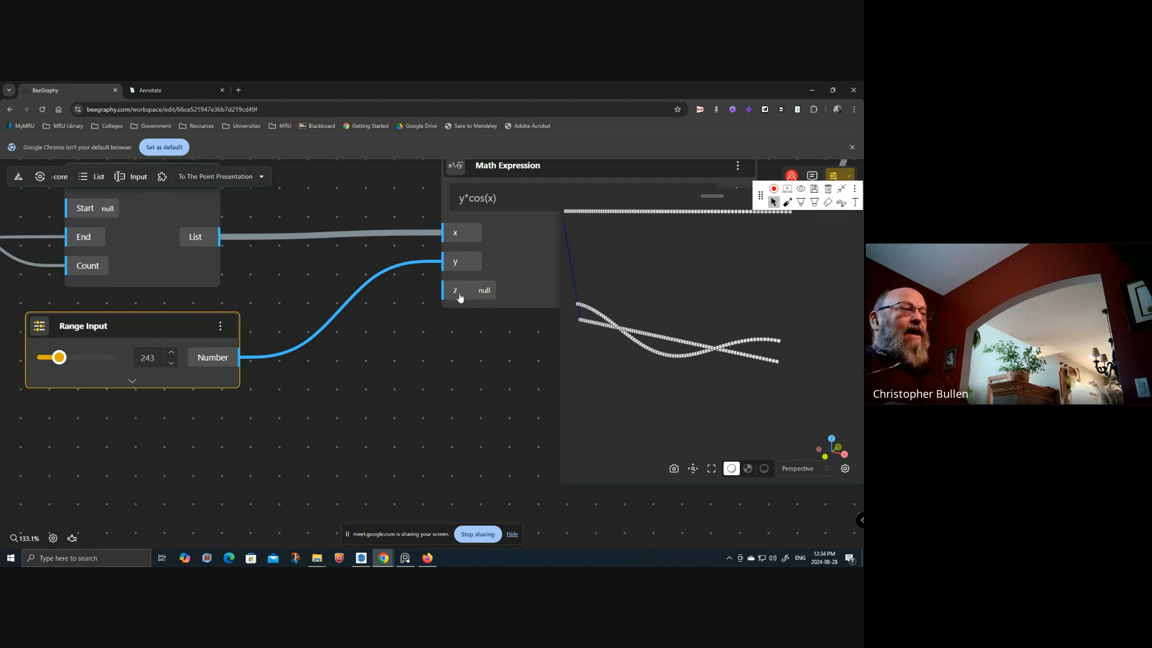
double_click(332, 453)
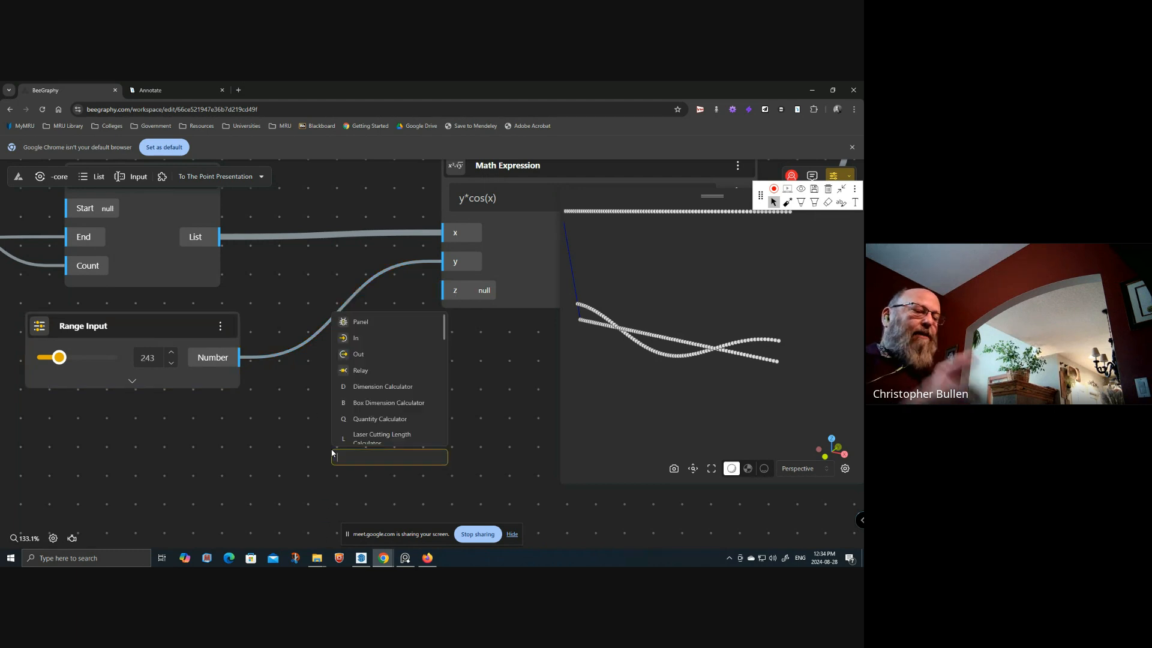
type("5")
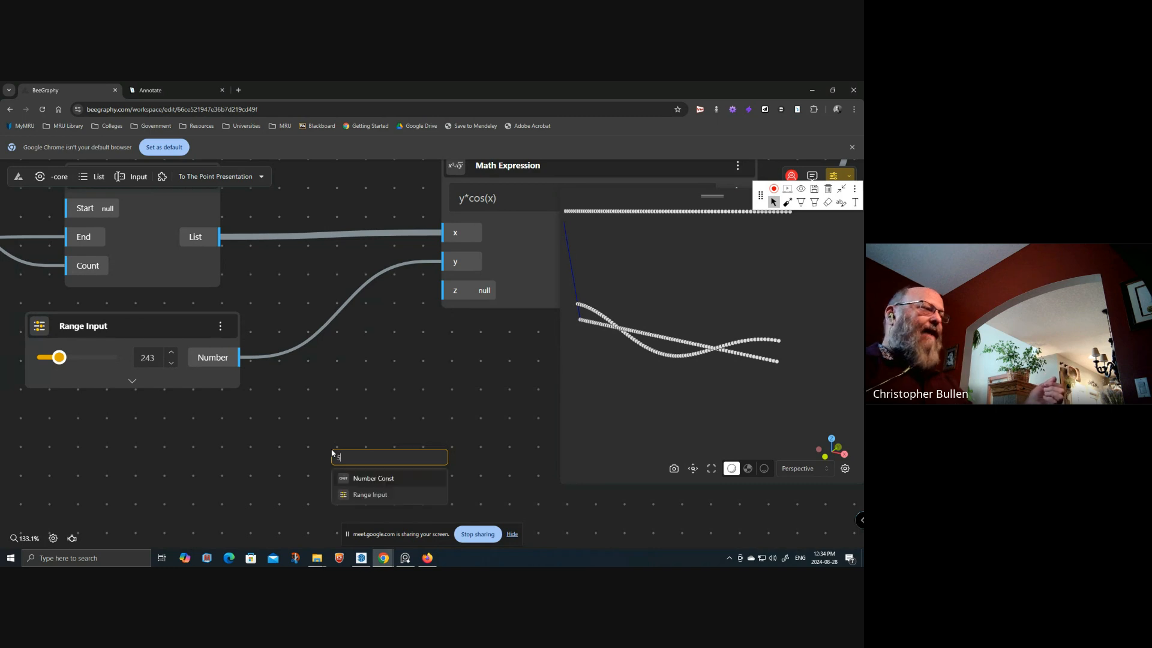
left_click(371, 495)
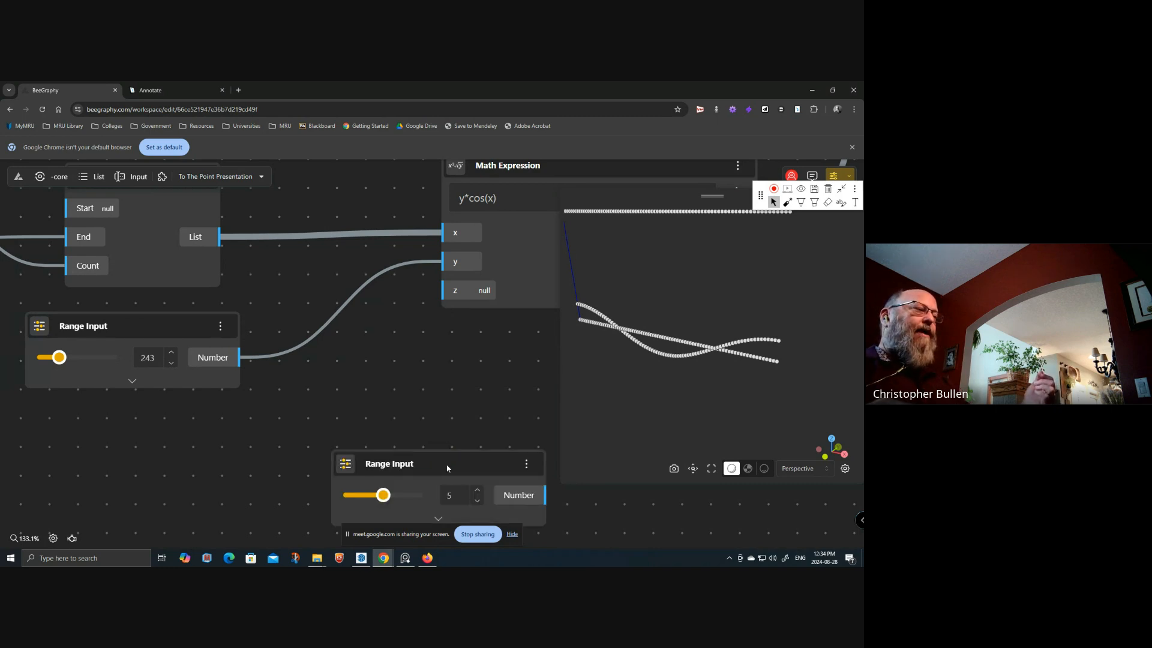
left_click_drag(447, 468, 207, 426)
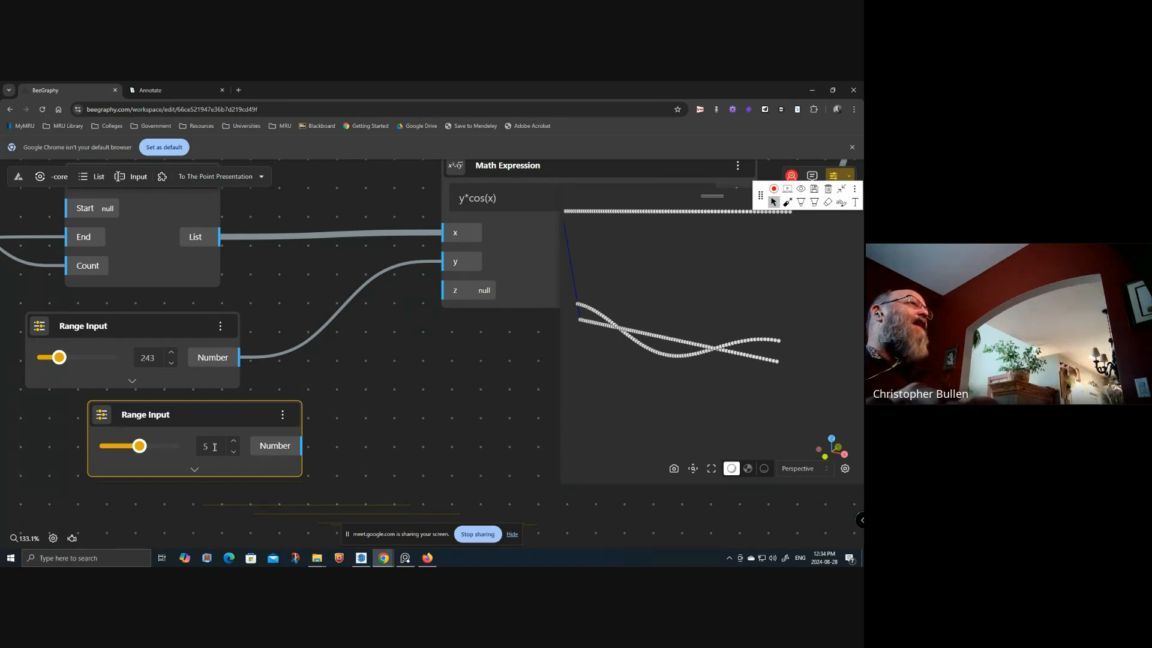
- Check the new Range Input's min, max and step settings, and connect its Number output to the Math Expression's z input
left_click(193, 471)
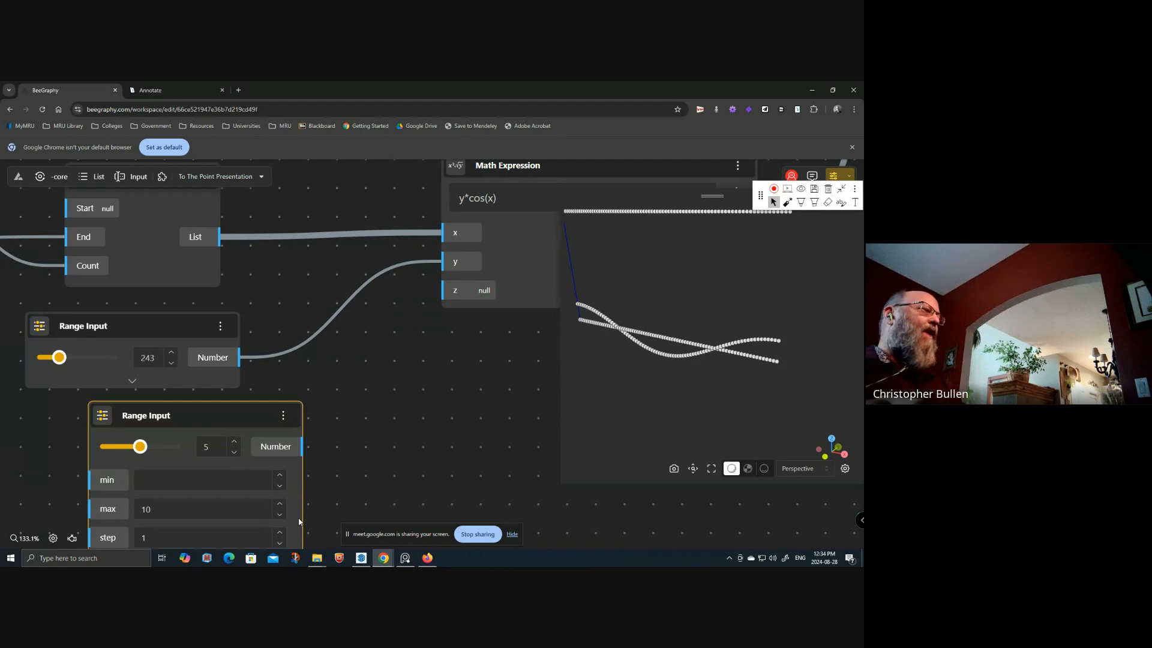
left_click(366, 451)
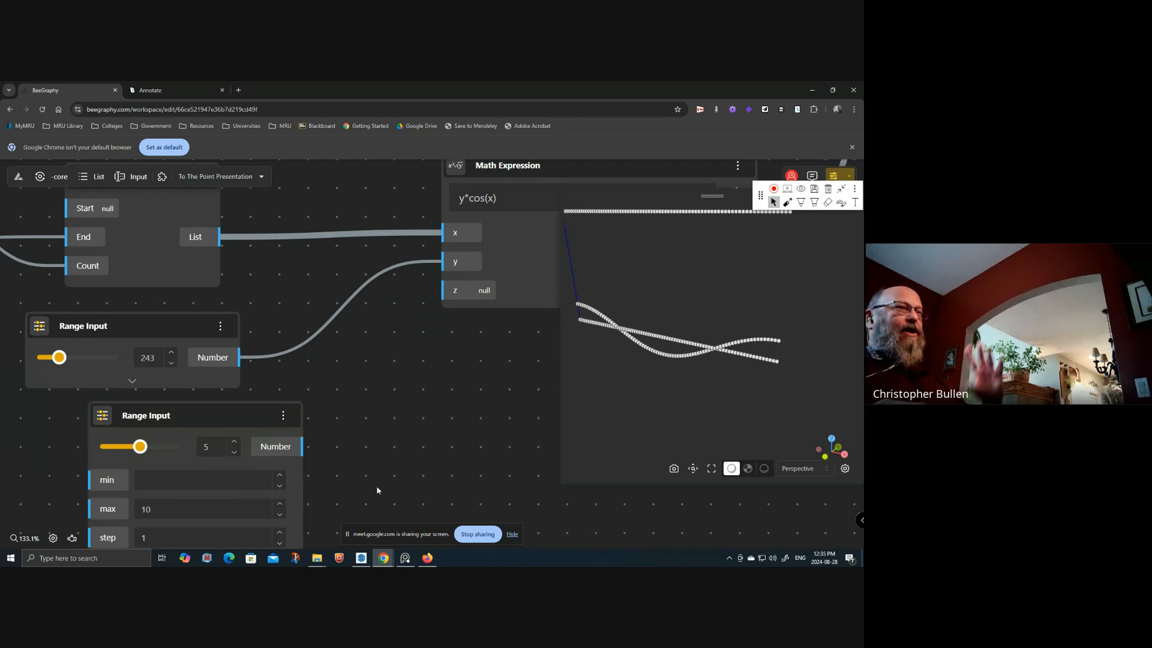
scroll(366, 434, "down", 2)
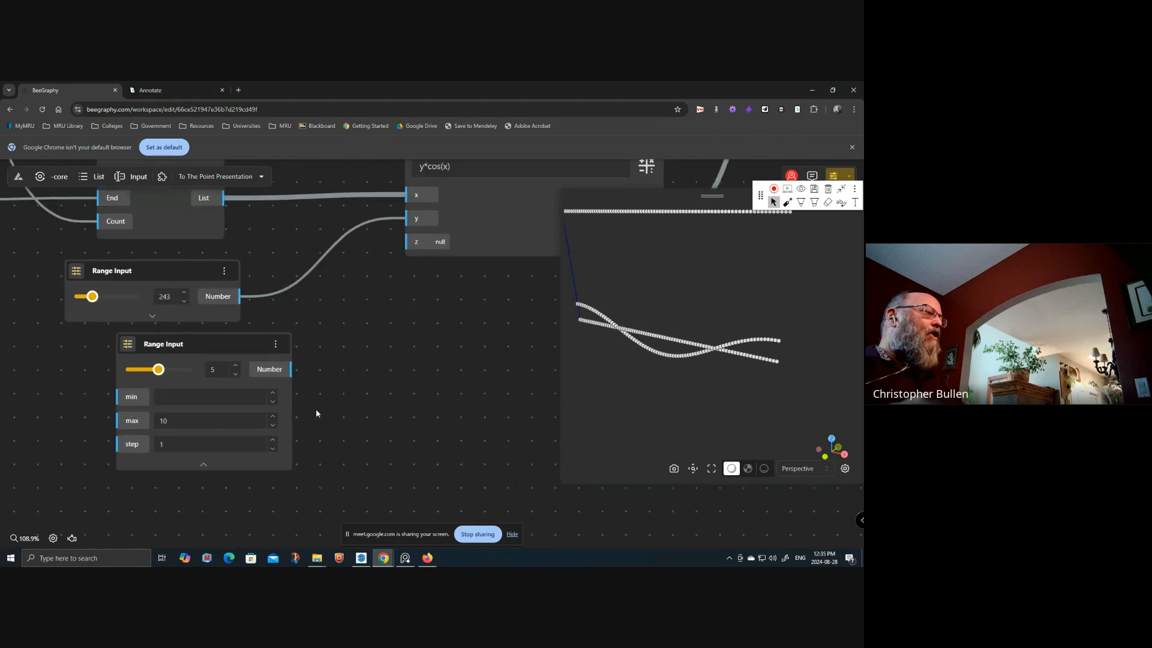
left_click(203, 466)
left_click_drag(286, 377, 416, 241)
- Change the Math Expression formula to y*cos(x*z)
left_click_drag(440, 308, 397, 417)
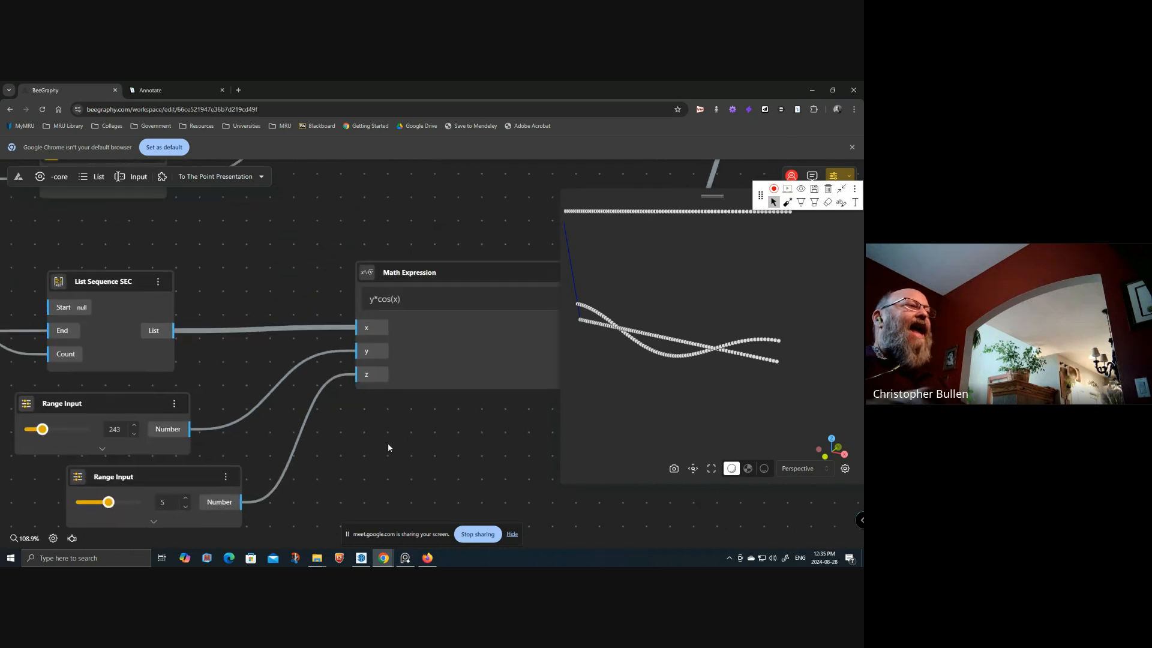
scroll(391, 307, "up", 3)
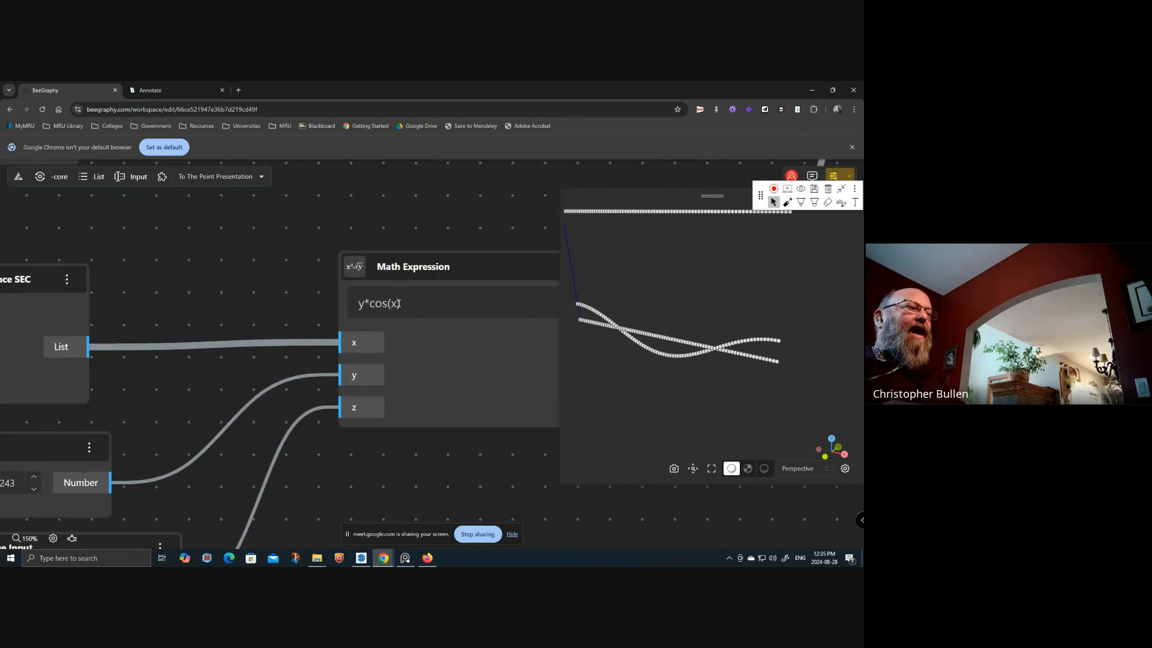
left_click(397, 304)
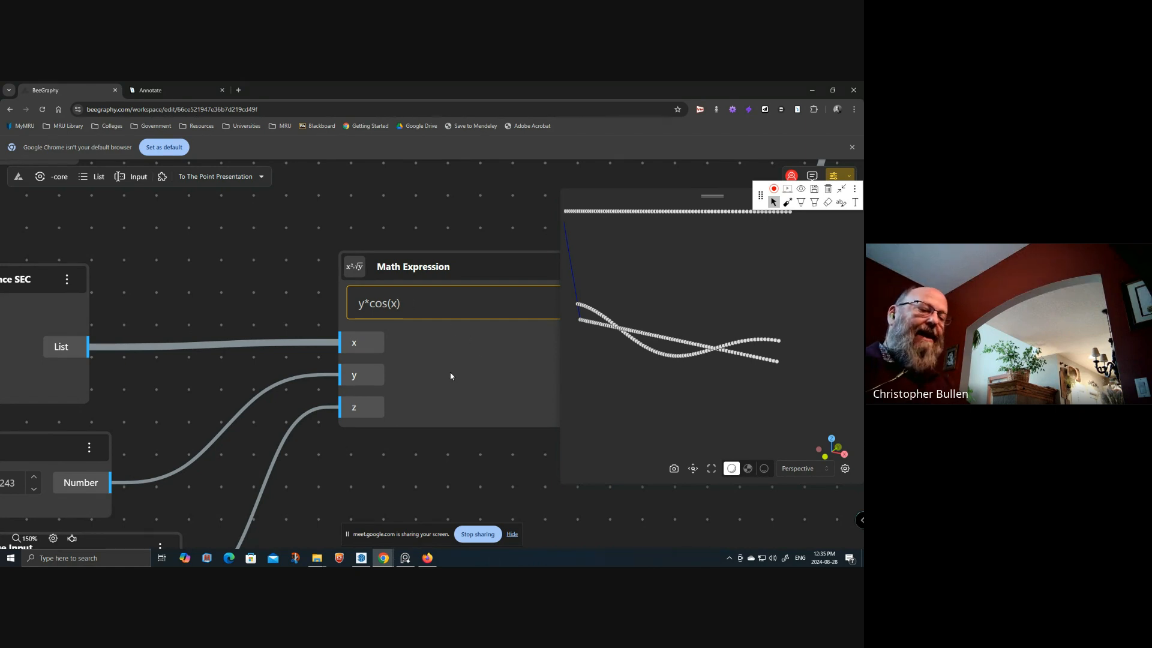
type("*z")
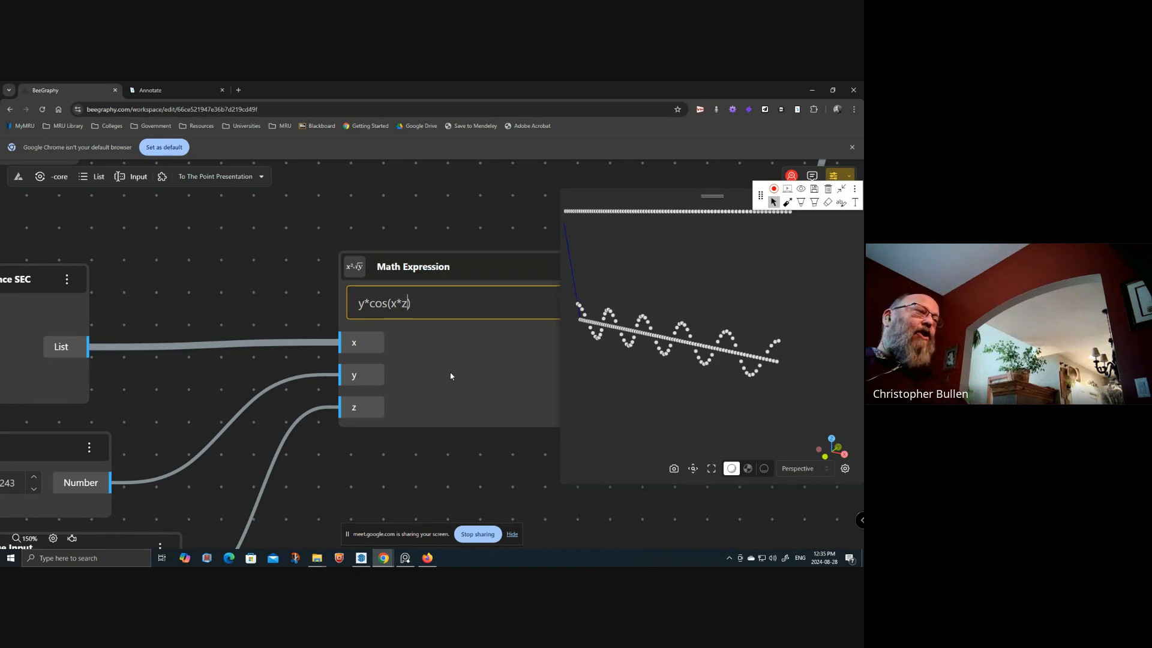
- Lower the Range Input feeding z to 1
scroll(339, 290, "down", 3)
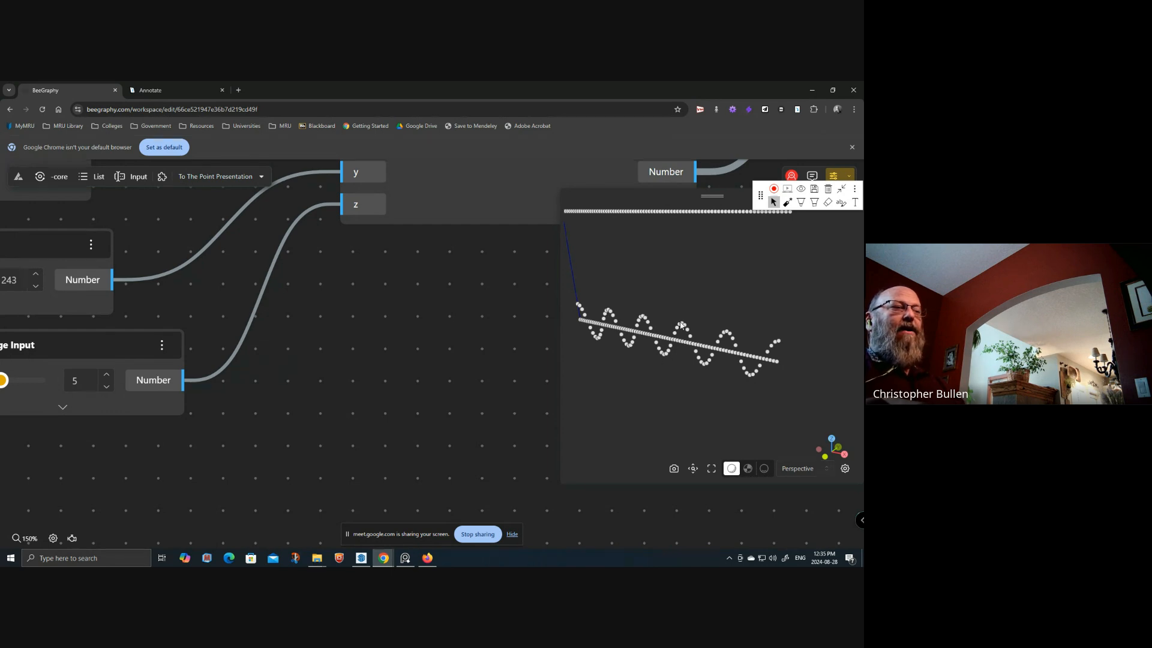
left_click_drag(252, 424, 432, 412)
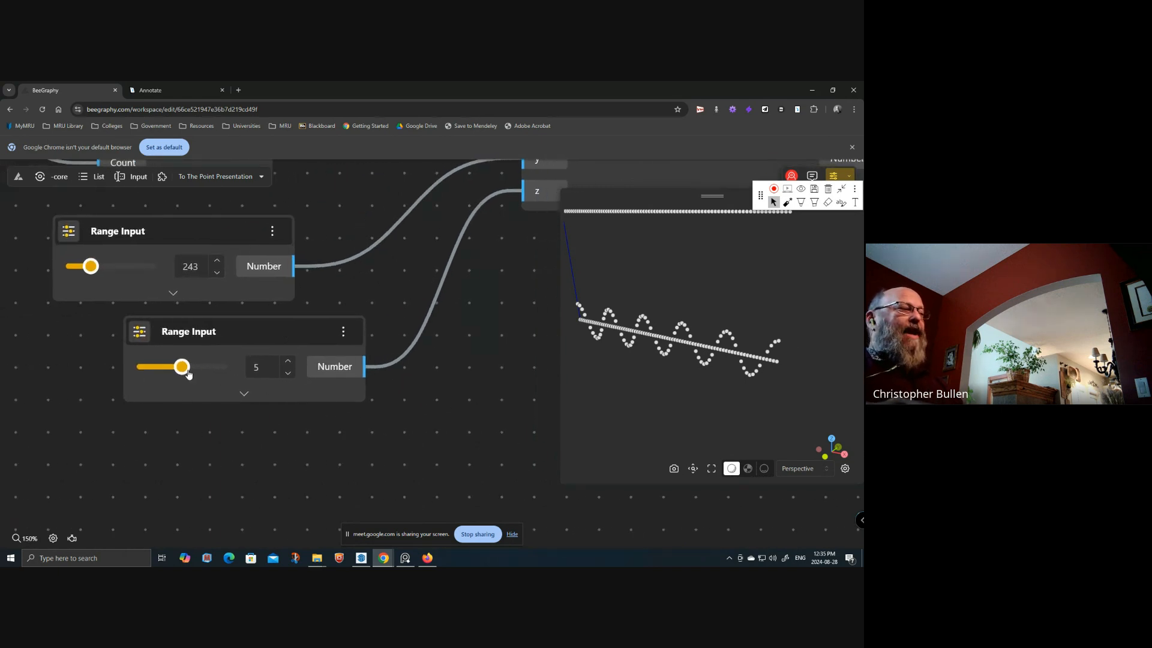
left_click_drag(182, 367, 150, 367)
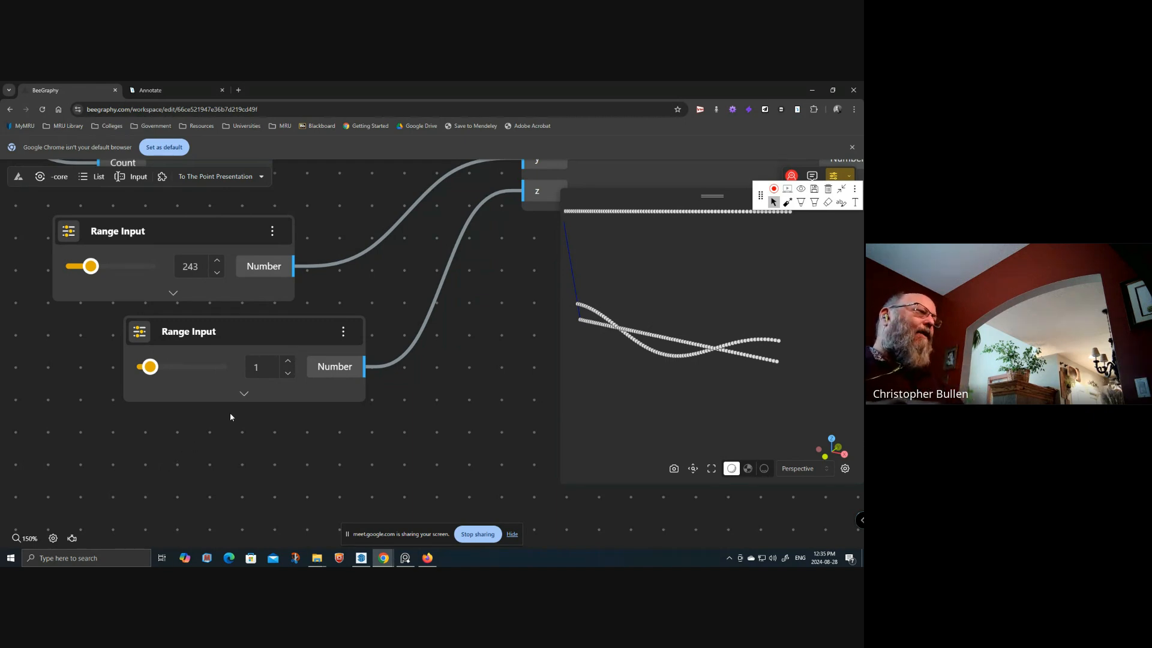
- Set the step of the Range Input feeding z to 0.1 and its value to 1.7
left_click(244, 398)
left_click(224, 472)
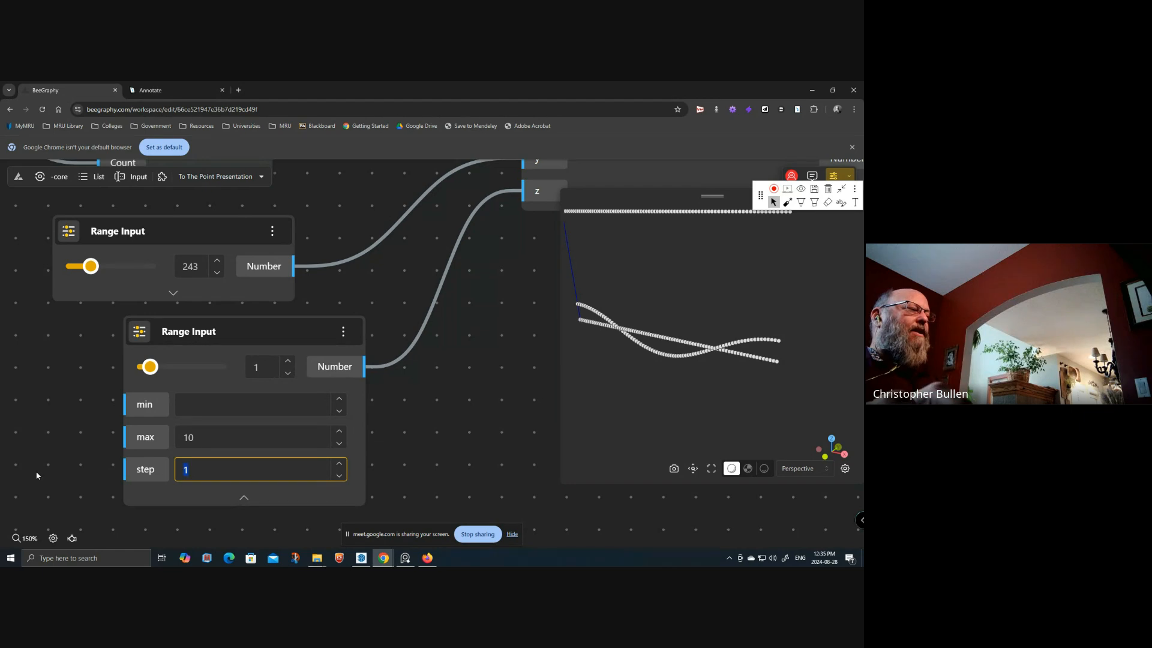
type("0.1")
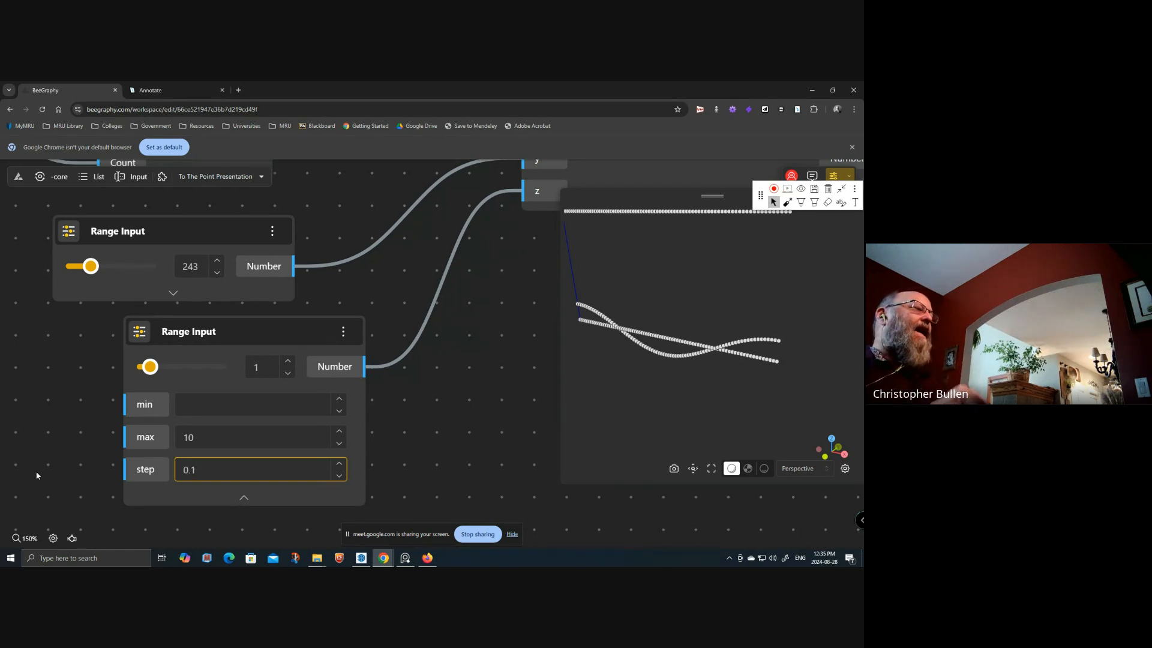
left_click_drag(161, 372, 158, 372)
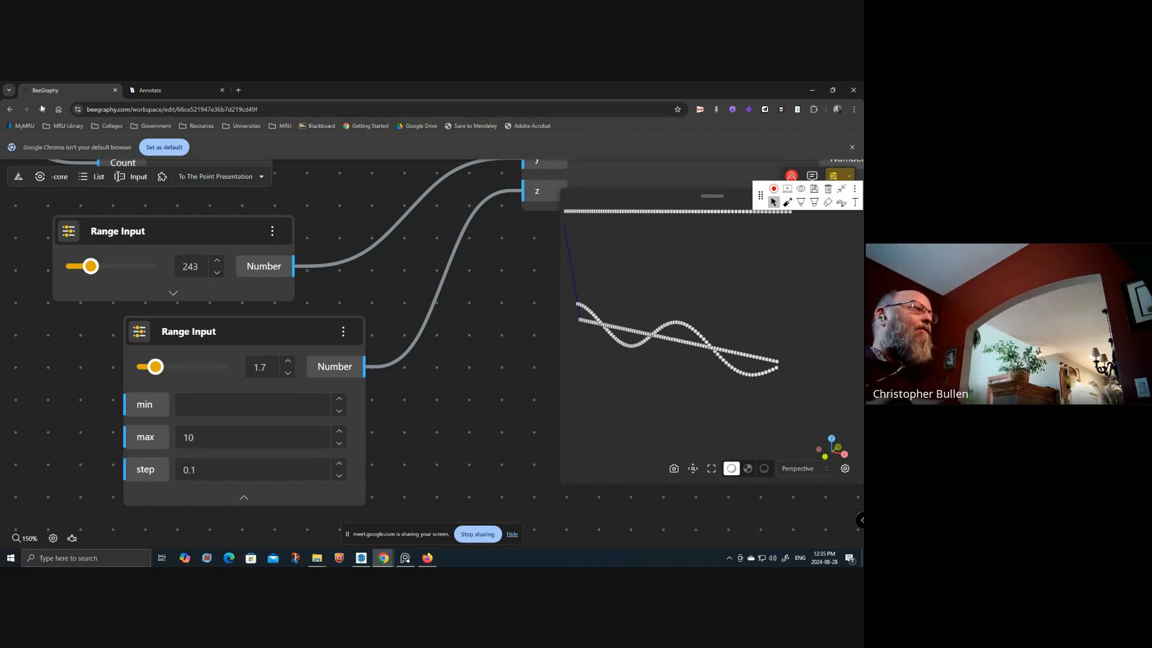
- Set the Range Input feeding y to 111 and rename it "Amplitude of Oscillation"
left_click_drag(97, 265, 82, 270)
double_click(124, 233)
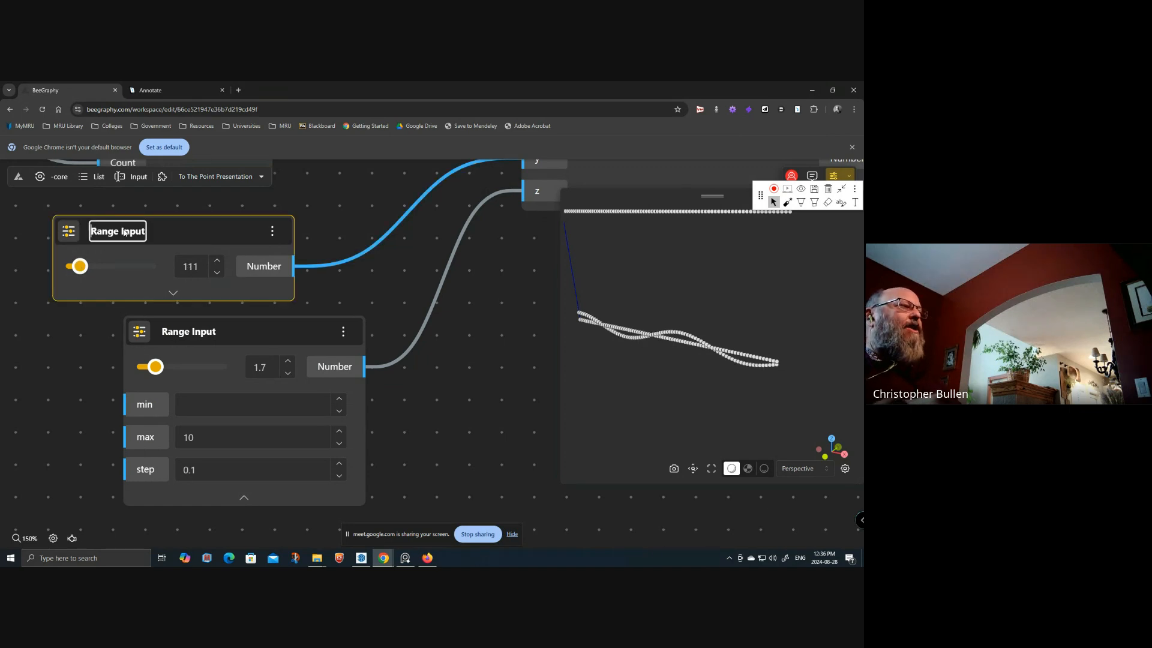
triple_click(129, 232)
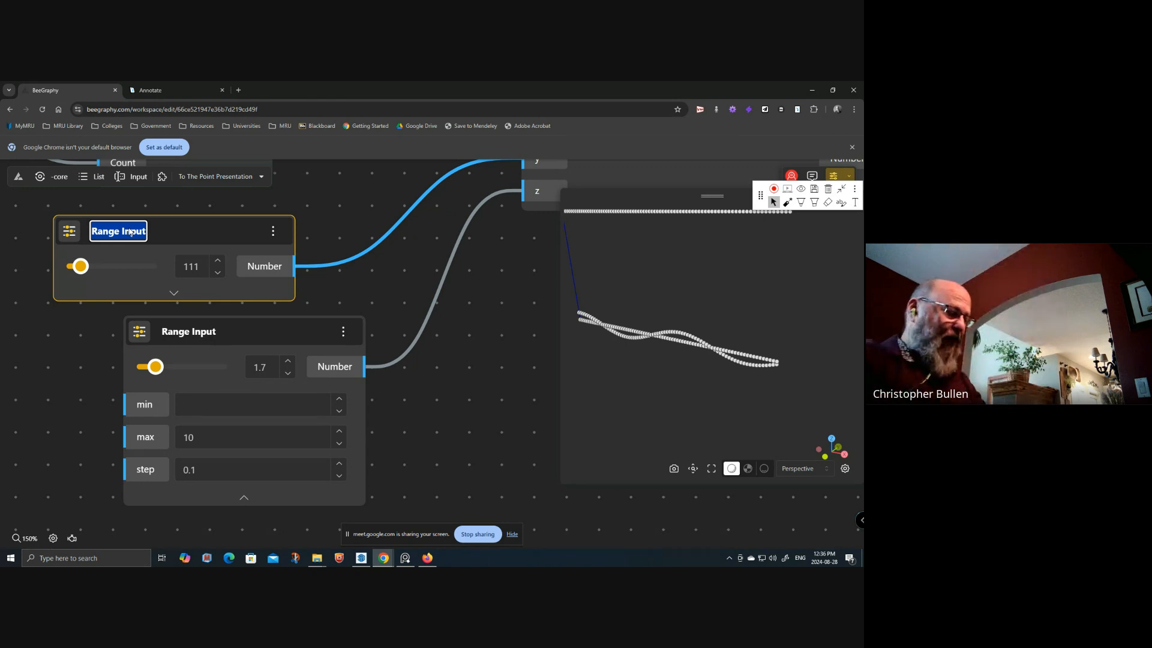
type("Magnitude")
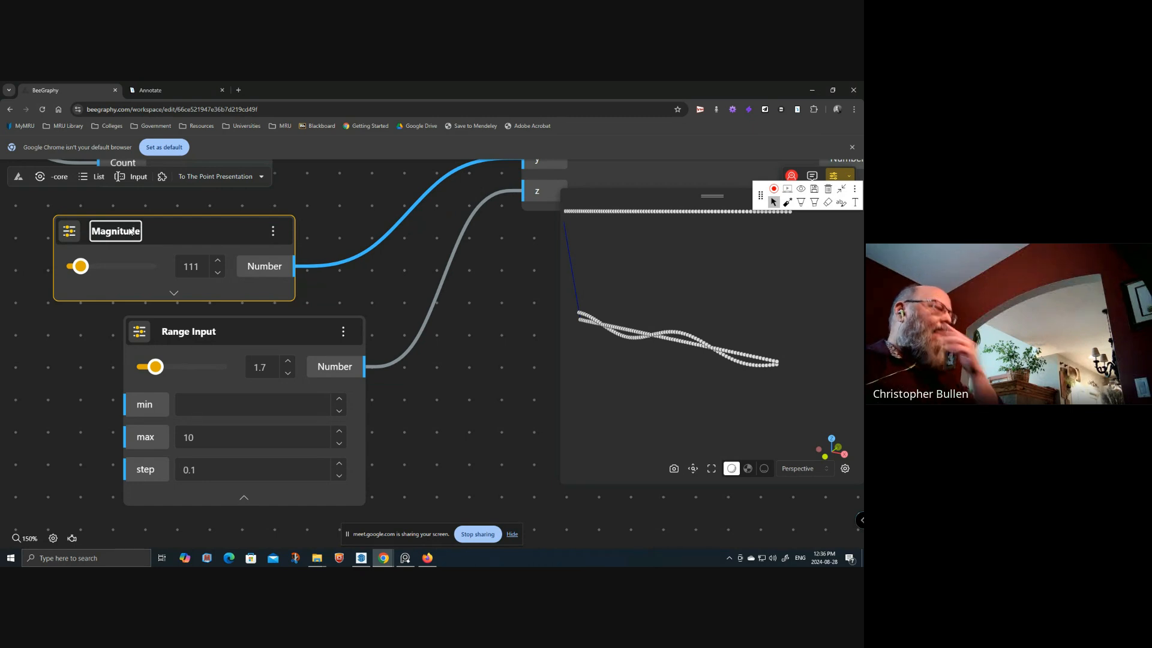
type(" of O")
key("BackSpace")
key("BackSpace")
key("BackSpace")
key("BackSpace")
key("BackSpace")
key("BackSpace")
key("BackSpace")
key("BackSpace")
key("BackSpace")
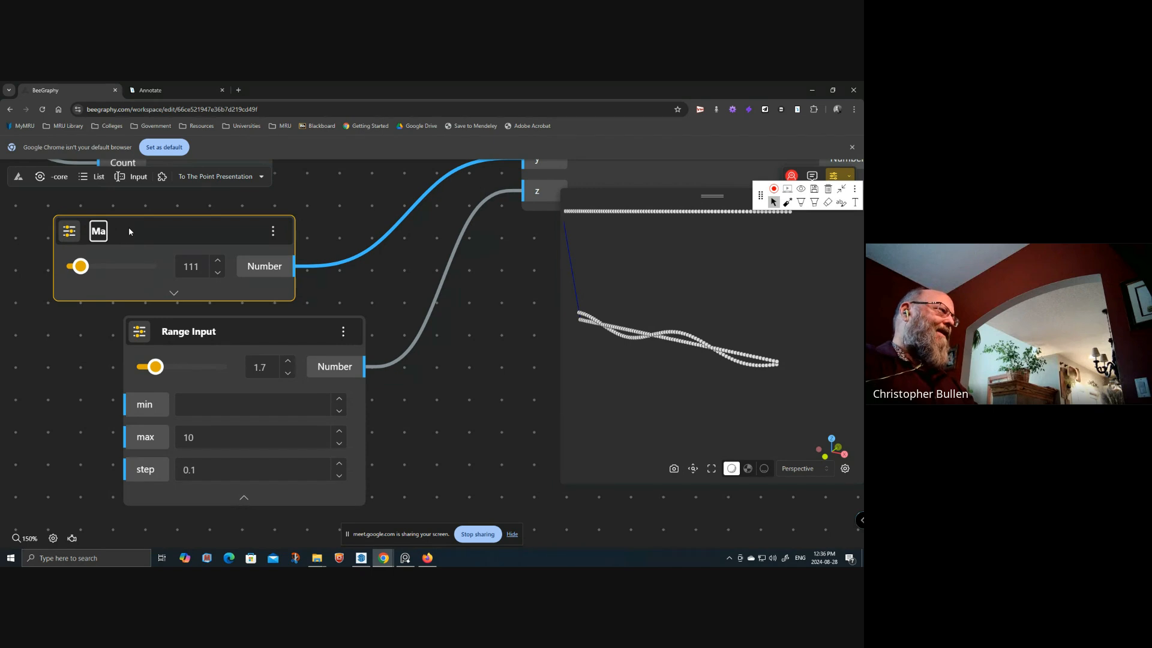
type("Amplitu")
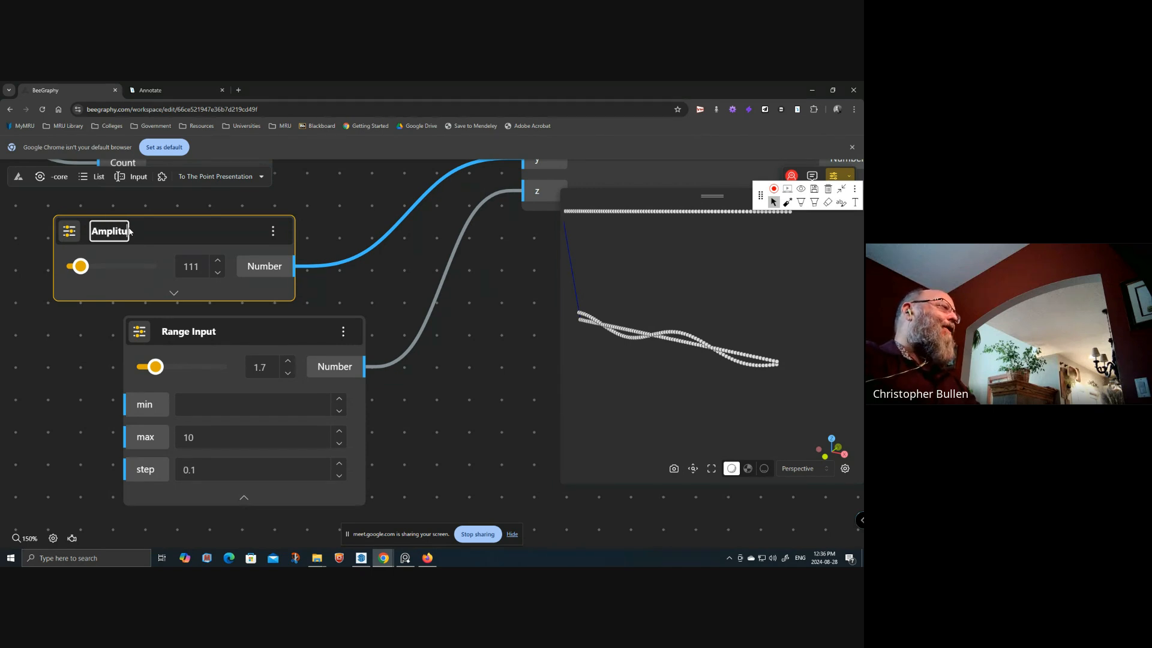
type("de of Oscillation")
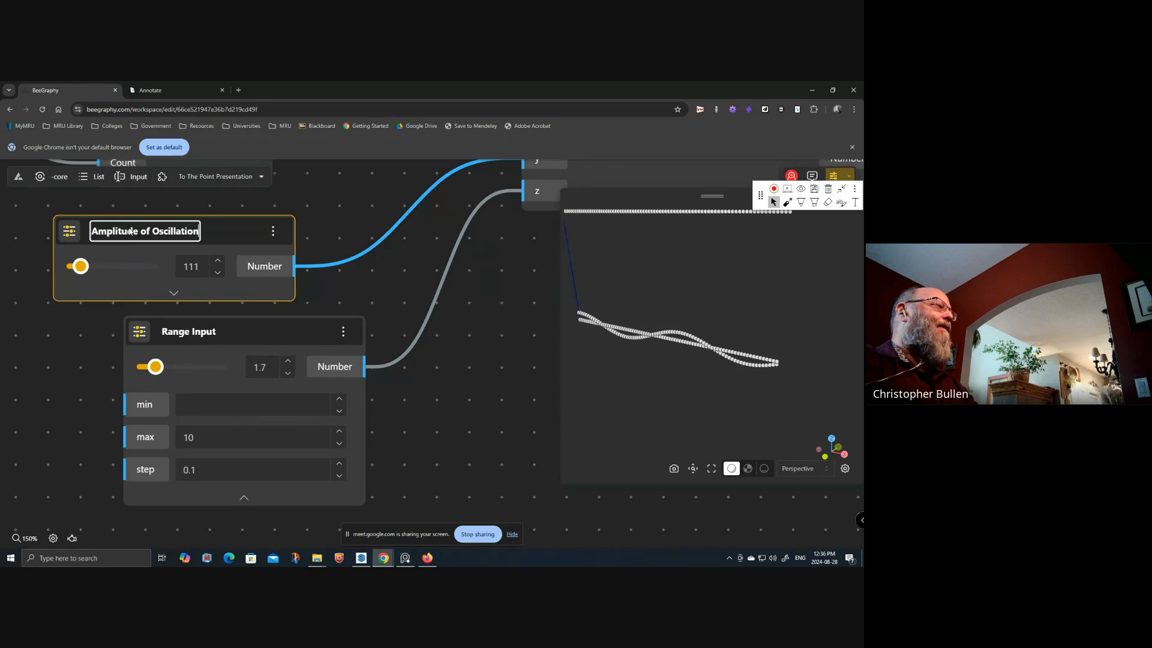
- Finish naming the slider Amplitude of Oscillation and rename the Range Input node feeding z as Cycles
key("Return")
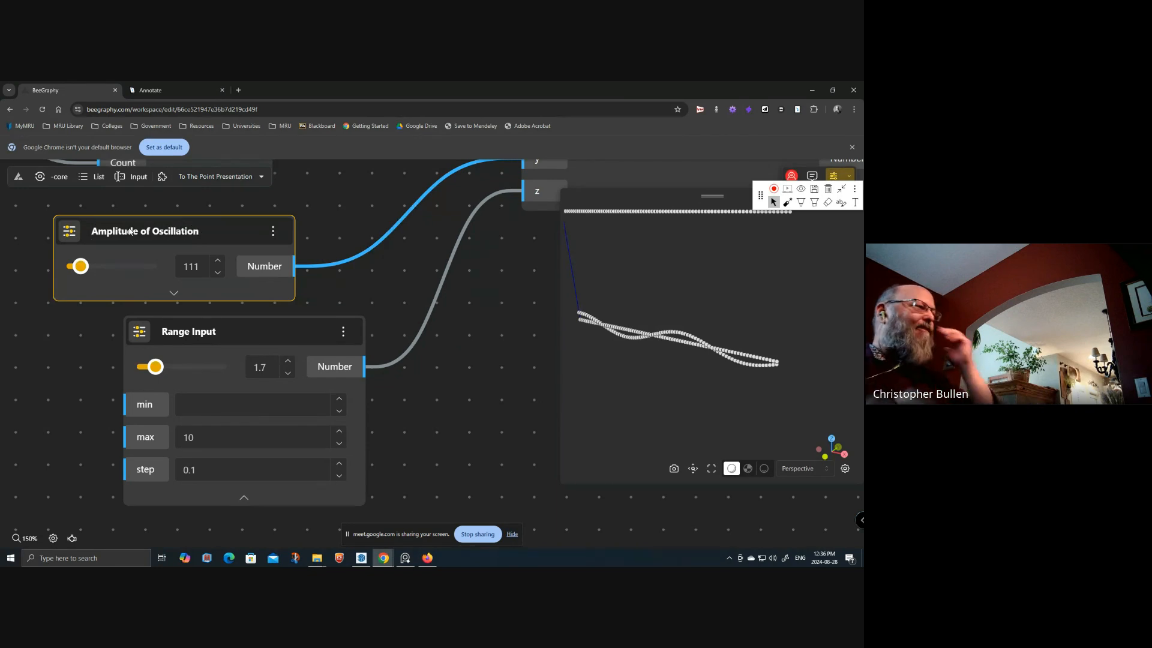
left_click(211, 338)
double_click(210, 338)
triple_click(209, 338)
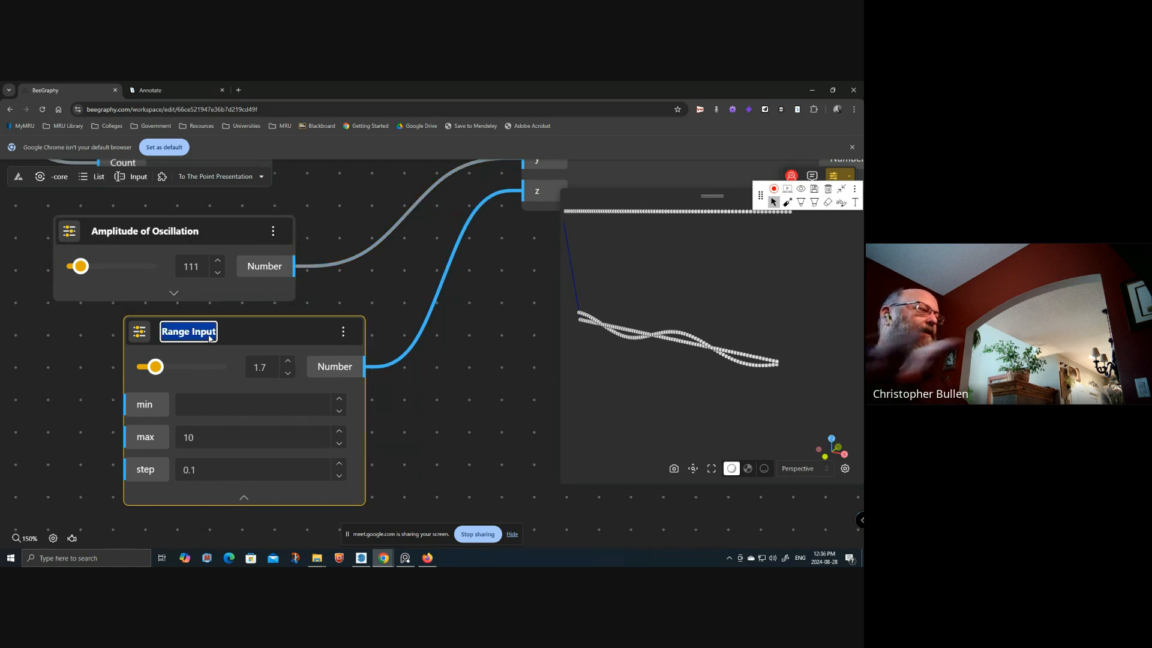
type("Cycle")
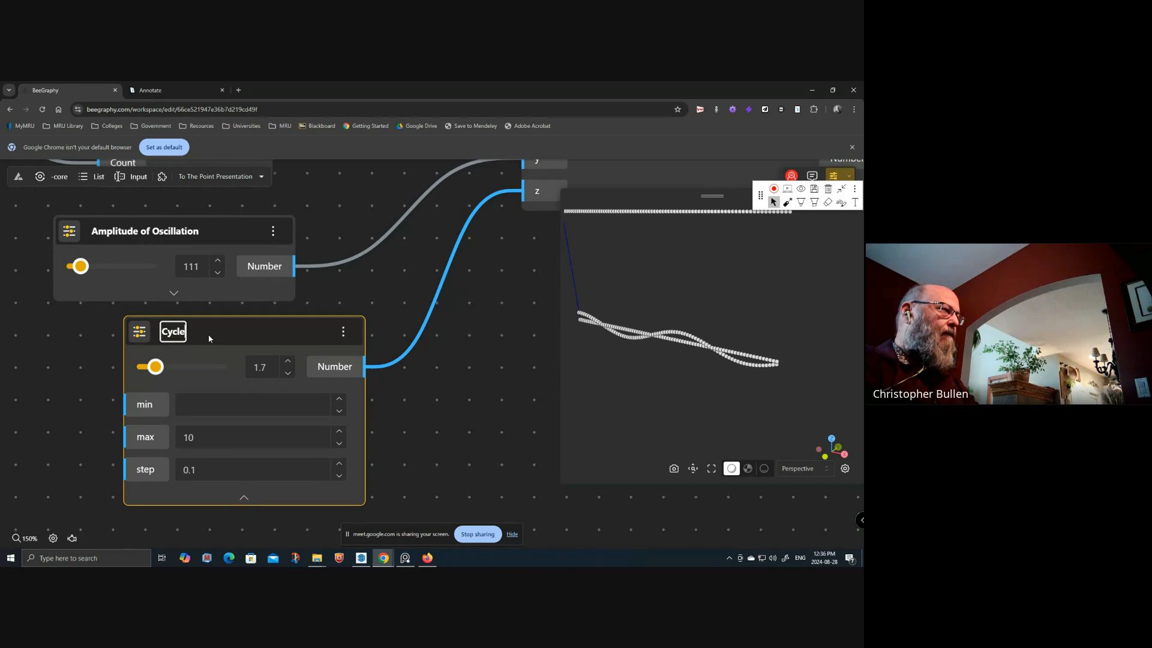
type("s")
key("Return")
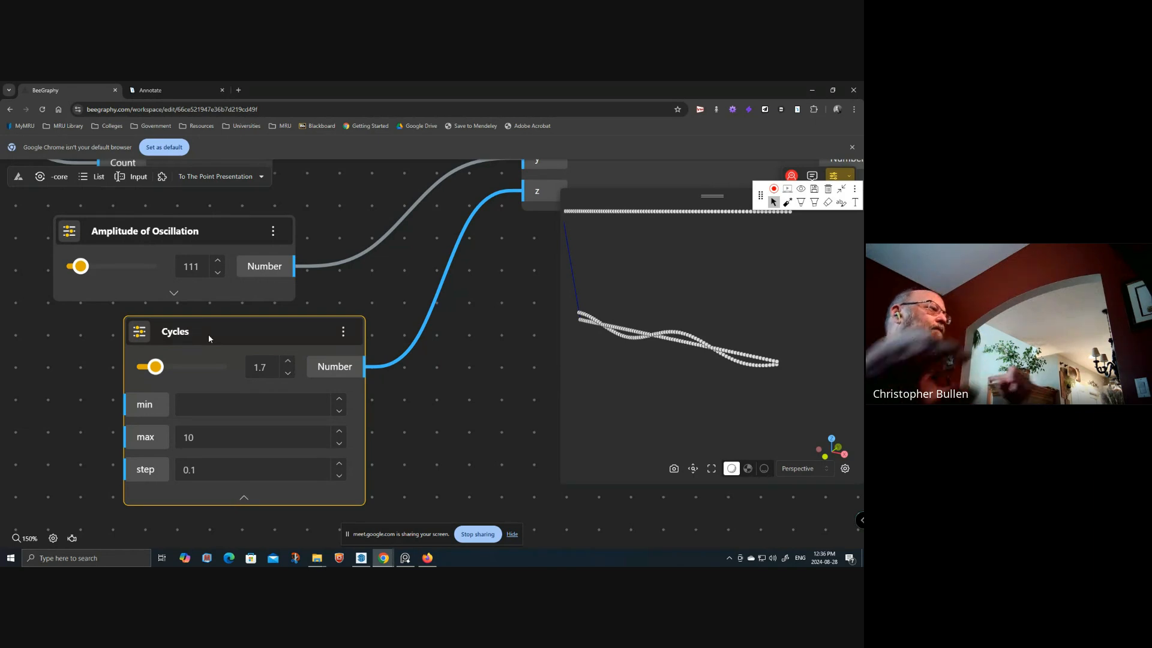
- Collapse the Cycles node's settings and align the node beneath Amplitude of Oscillation
left_click(244, 498)
left_click_drag(387, 446, 375, 462)
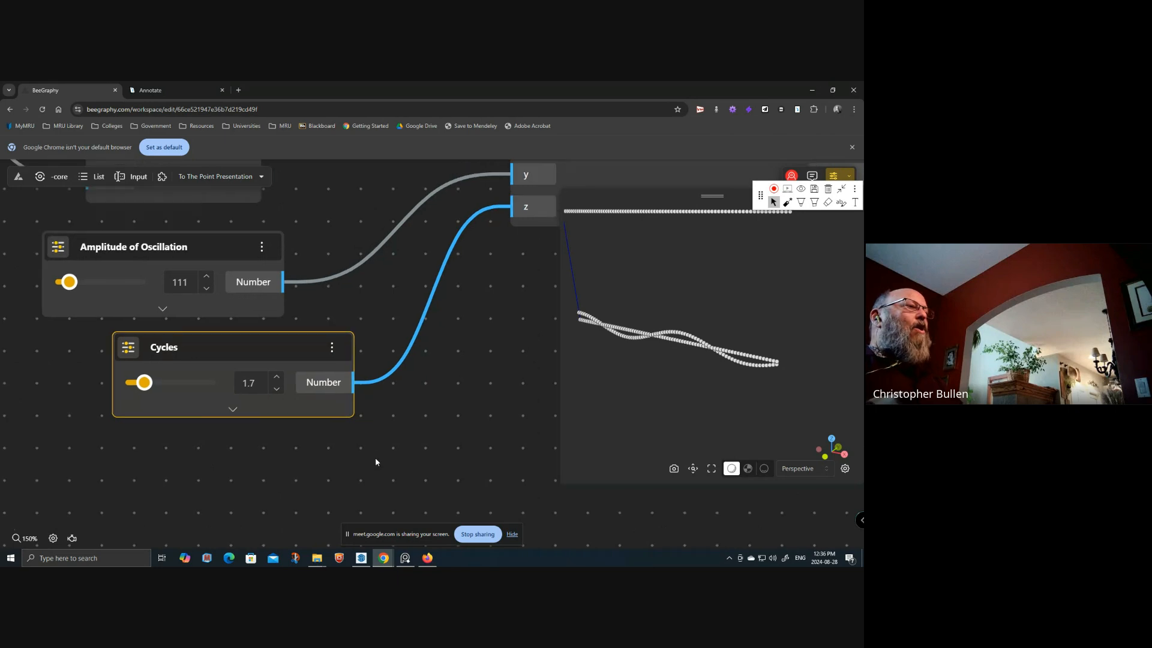
left_click_drag(250, 349, 190, 349)
scroll(351, 433, "down", 3)
left_click_drag(442, 397, 269, 401)
scroll(339, 400, "down", 3)
left_click_drag(348, 391, 259, 421)
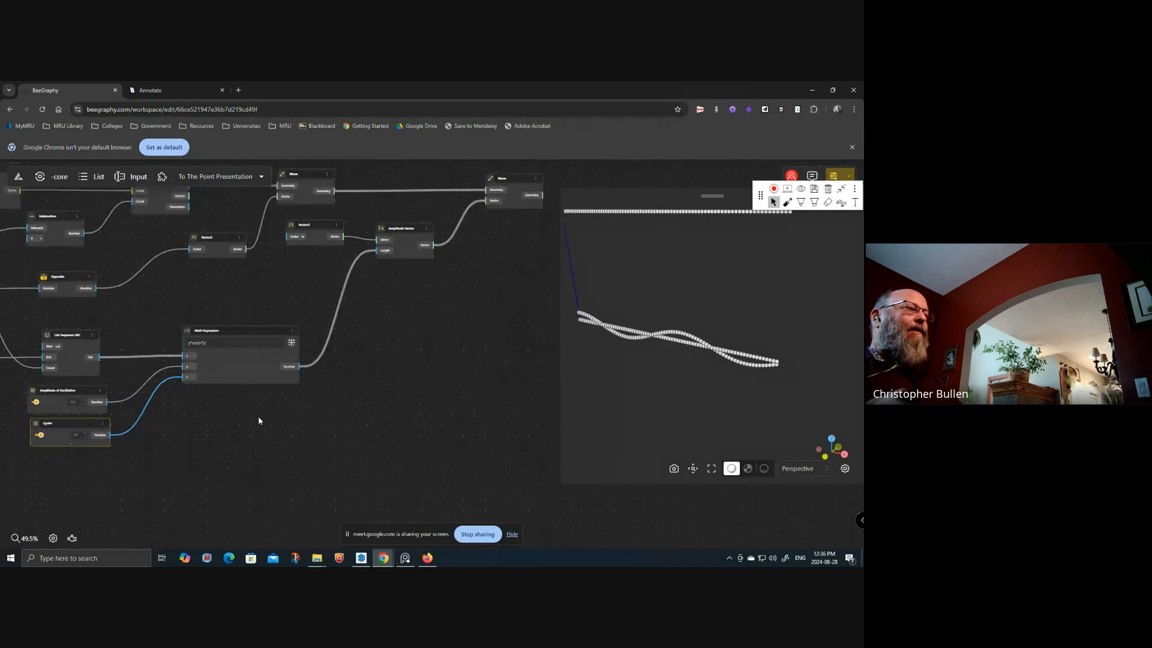
- Group the sliders together by moving the Amplitude of Oscillation and Cycles nodes directly below Span, Density and Drop
left_click_drag(396, 342, 563, 324)
mouse_move(53, 303)
left_mouse_down()
mouse_move(100, 291)
mouse_move(66, 288)
left_mouse_up()
scroll(101, 290, "up", 2)
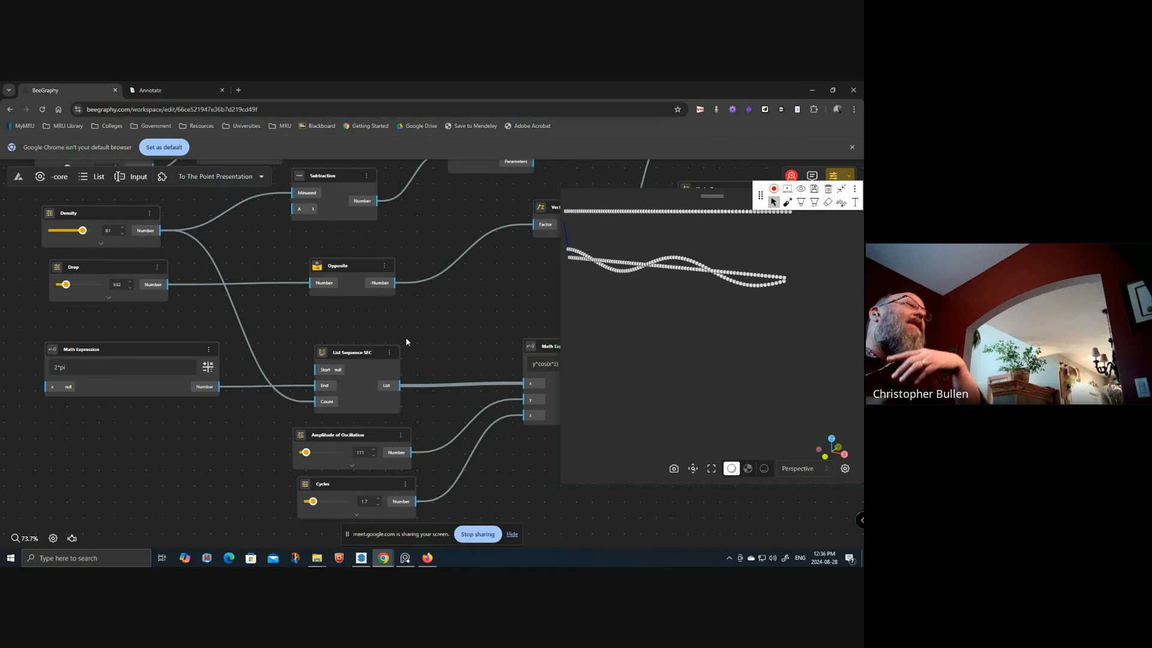
scroll(372, 345, "down", 4)
scroll(237, 388, "down", 1)
left_click_drag(252, 391, 191, 322)
left_click_drag(218, 453, 237, 381)
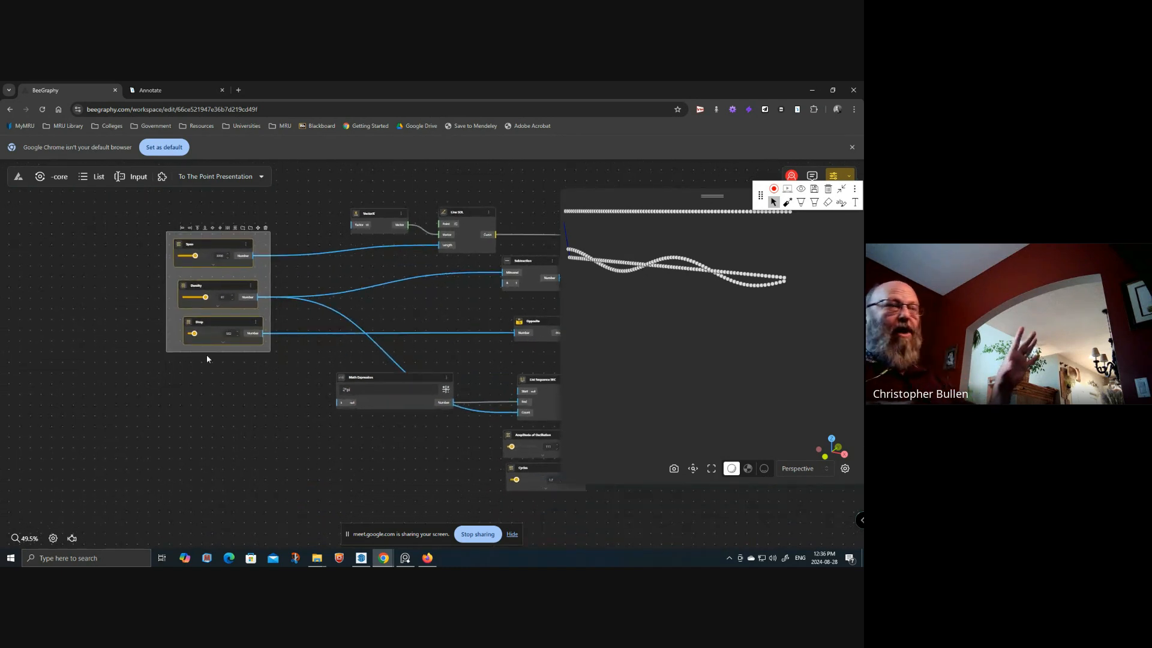
left_click(258, 428)
left_click_drag(498, 437, 212, 374)
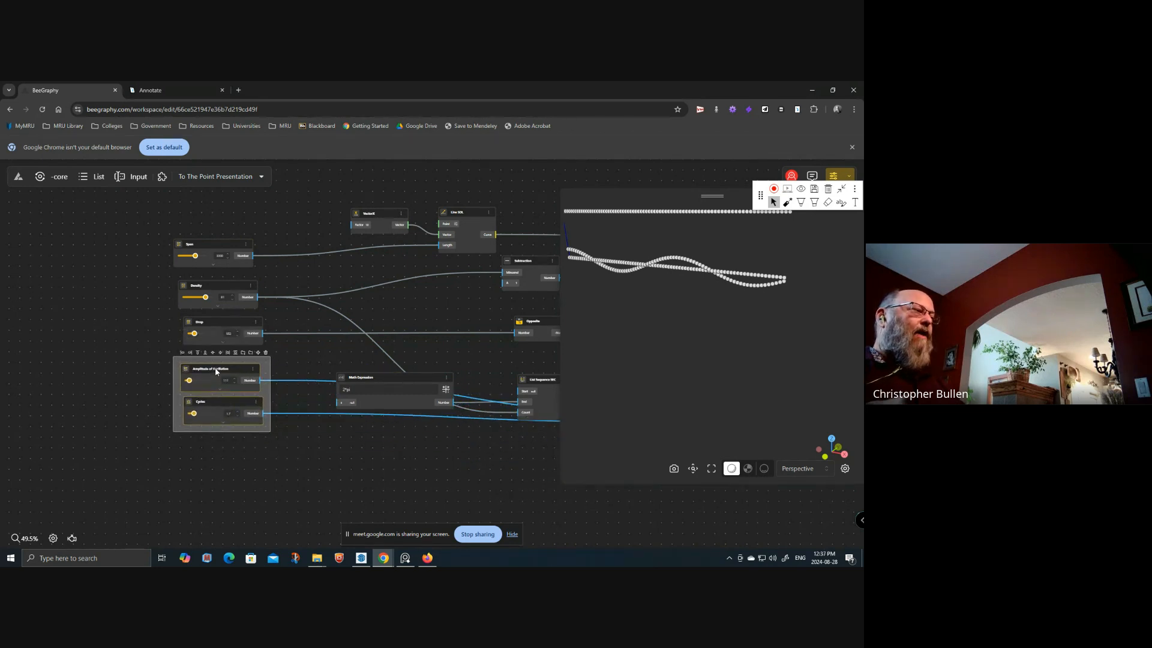
left_click(209, 464)
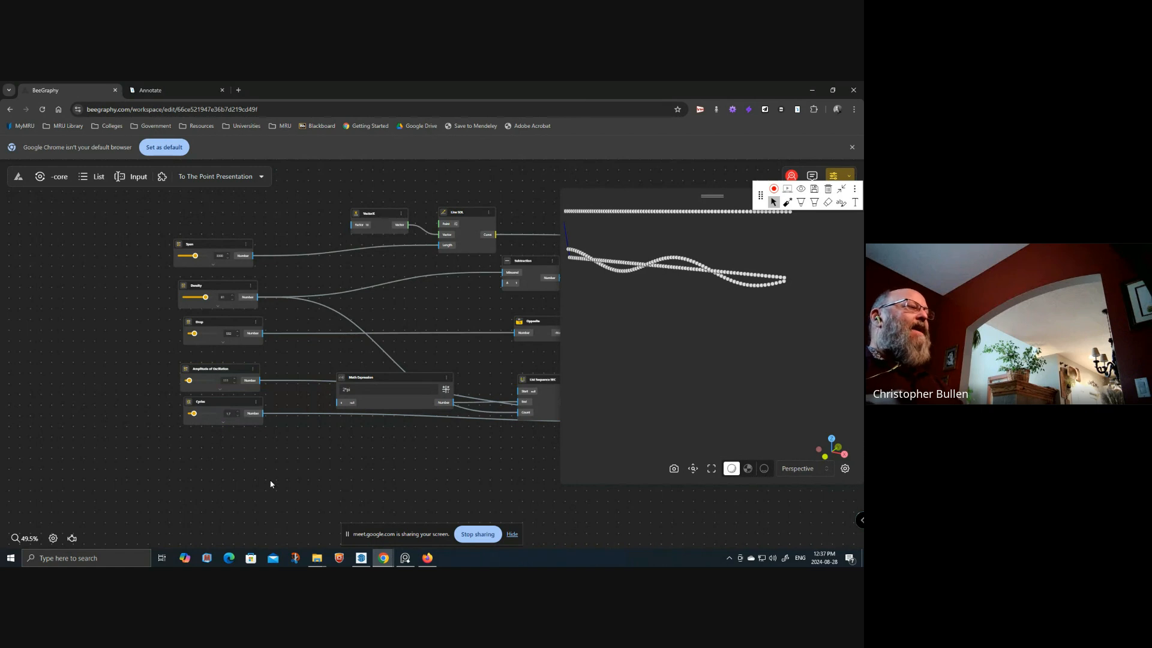
left_click_drag(296, 476, 192, 479)
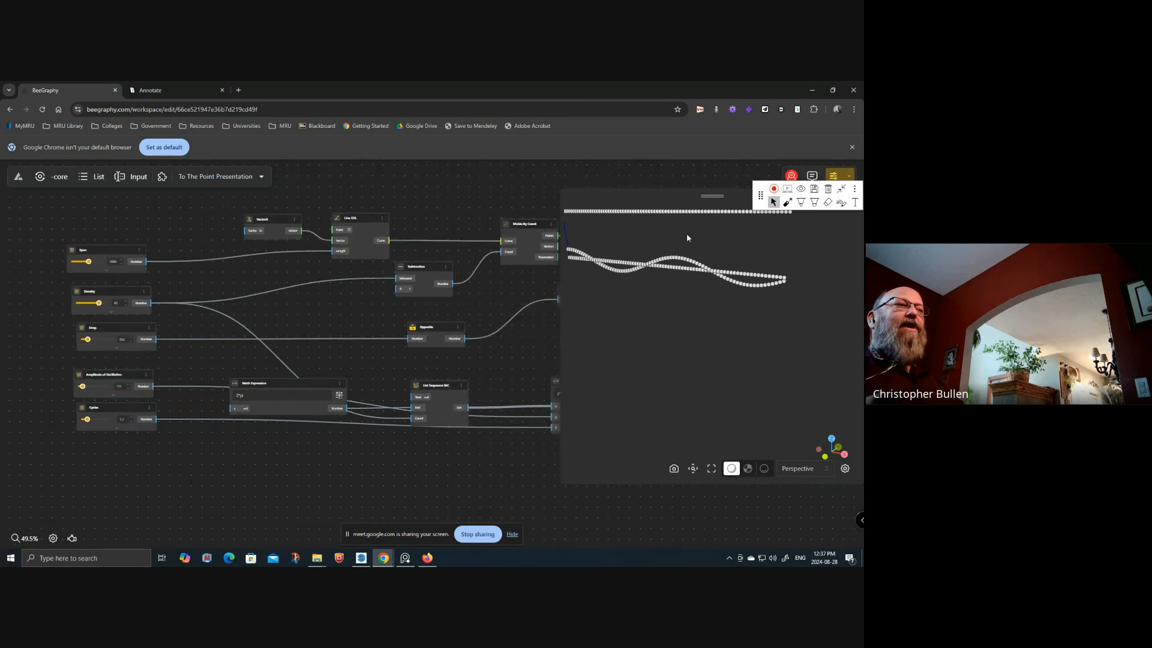
- Hide the geometry of the line node driven by the Span slider
left_click(330, 238)
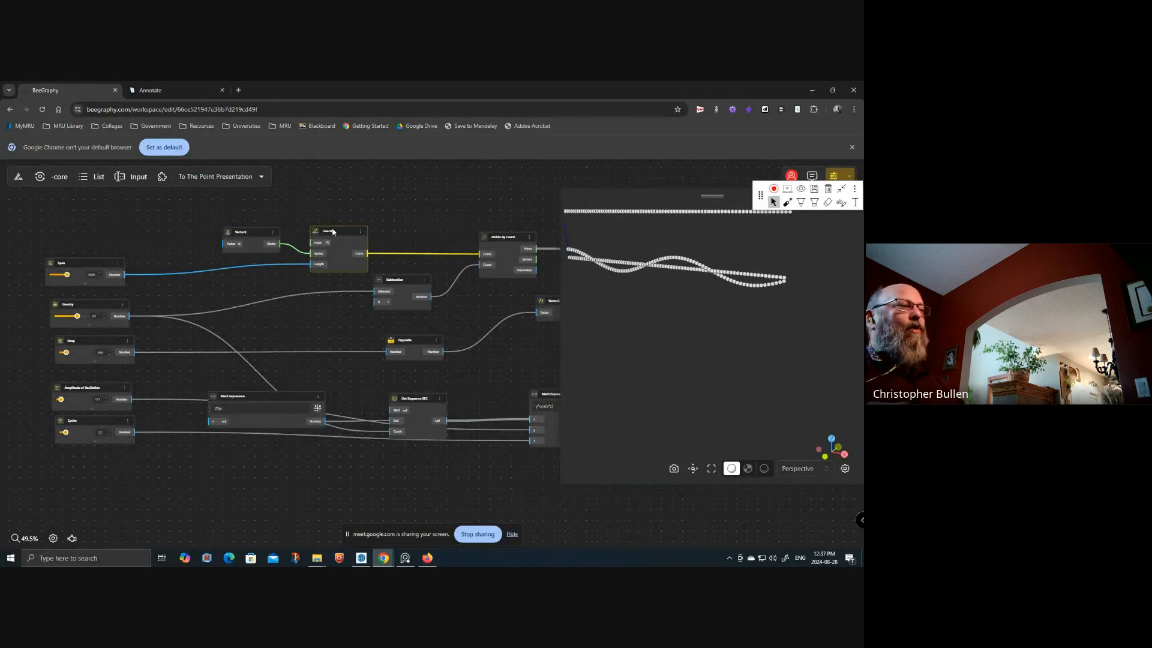
right_click(335, 237)
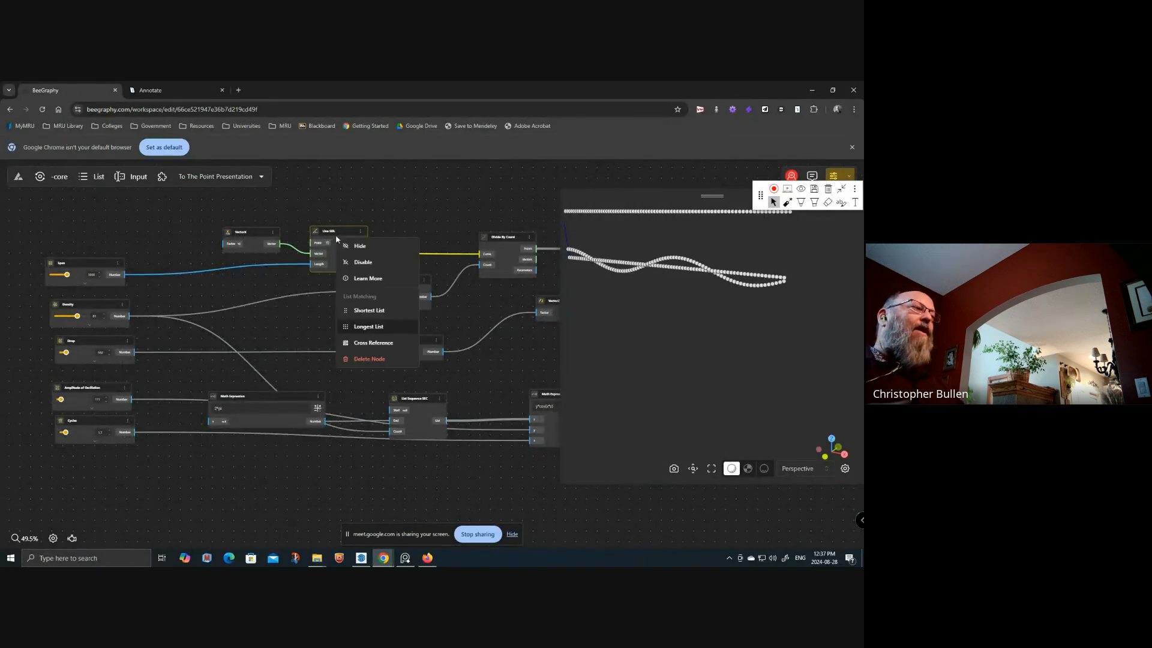
left_click(367, 253)
left_click_drag(614, 229, 744, 375)
middle_click_drag(747, 279, 742, 213)
right_click_drag(736, 263, 735, 313)
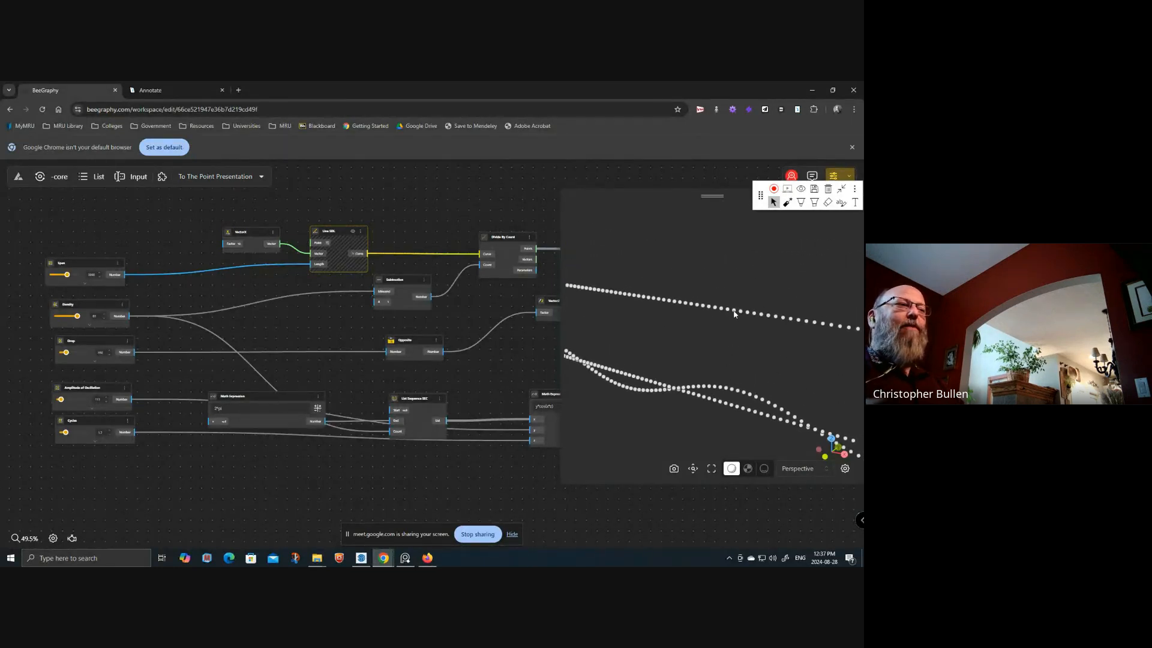
- Hide the geometry of the first Move node, which follows Divide By Count
left_click_drag(474, 307, 367, 285)
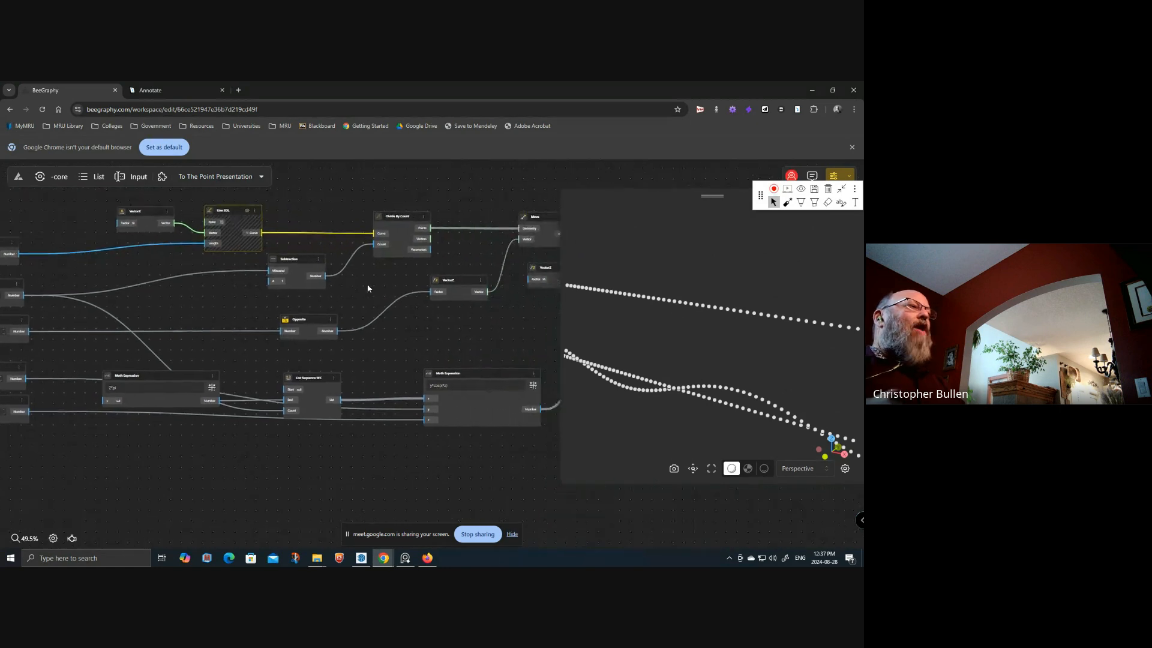
left_click(393, 215)
left_click_drag(429, 327, 277, 325)
left_click(422, 205)
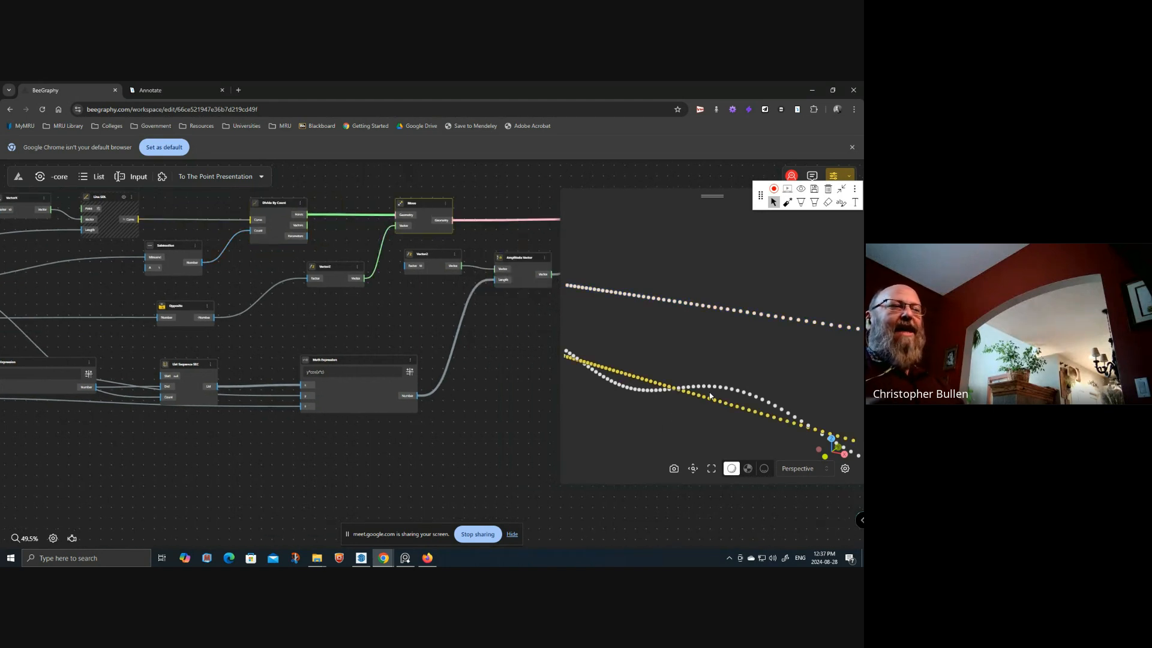
right_click(433, 204)
left_click(456, 215)
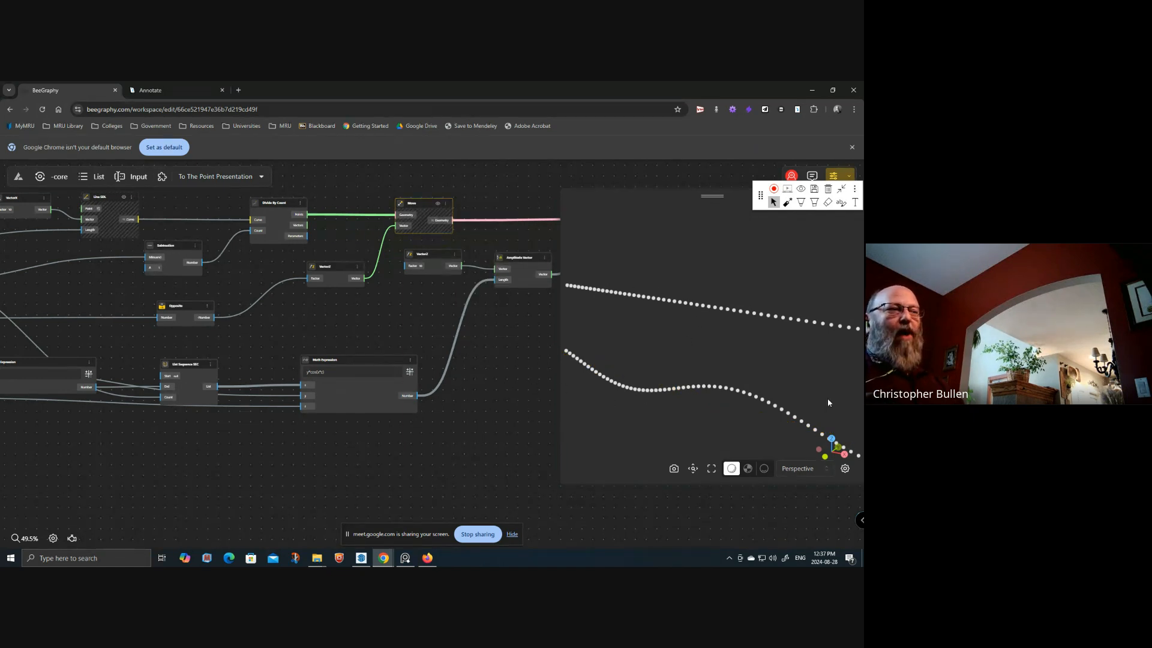
- Add an Interpolate node beyond the final Move node and place it slightly higher than that node
left_click_drag(565, 348, 291, 359)
scroll(291, 358, "down", 1)
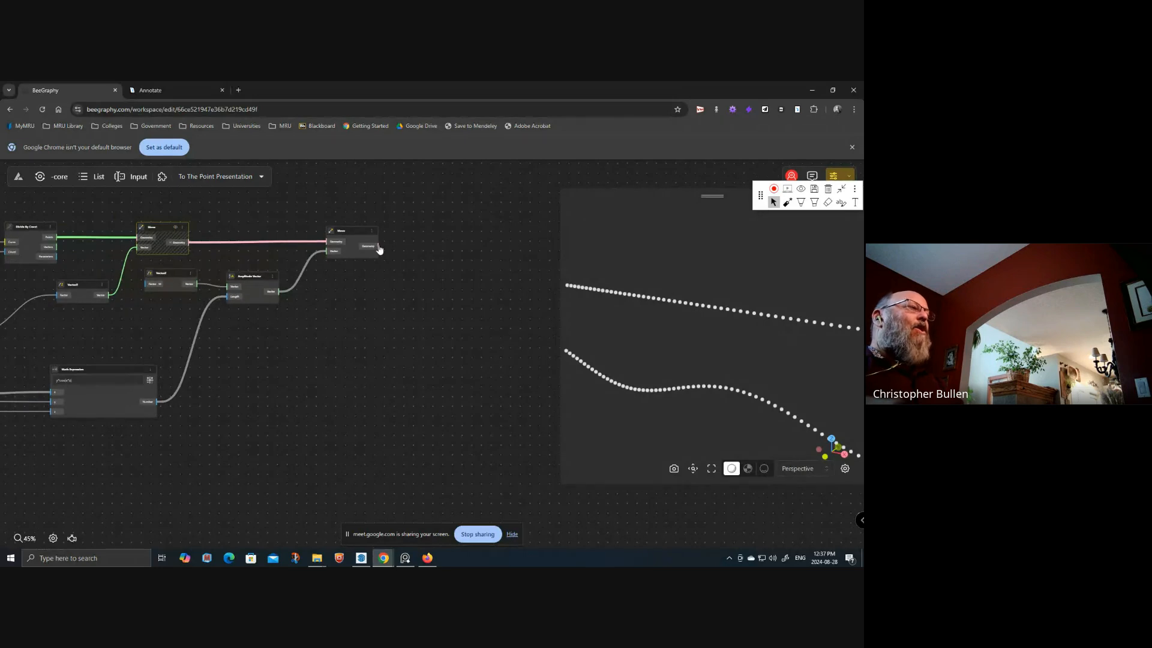
left_click(348, 230)
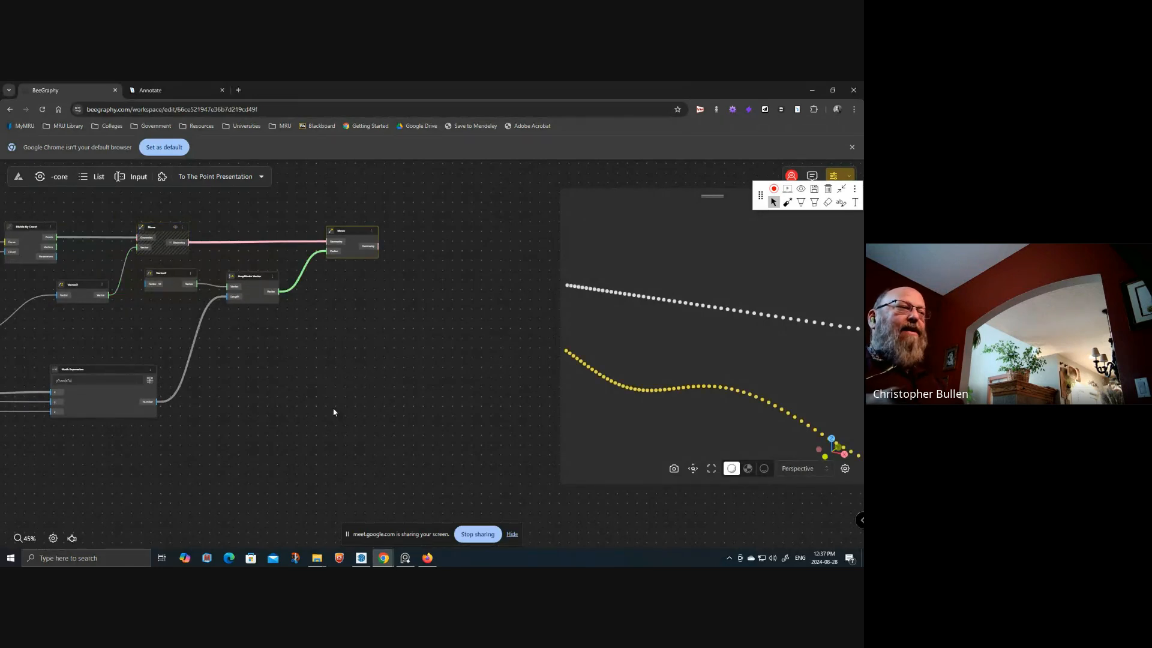
left_click(13, 233)
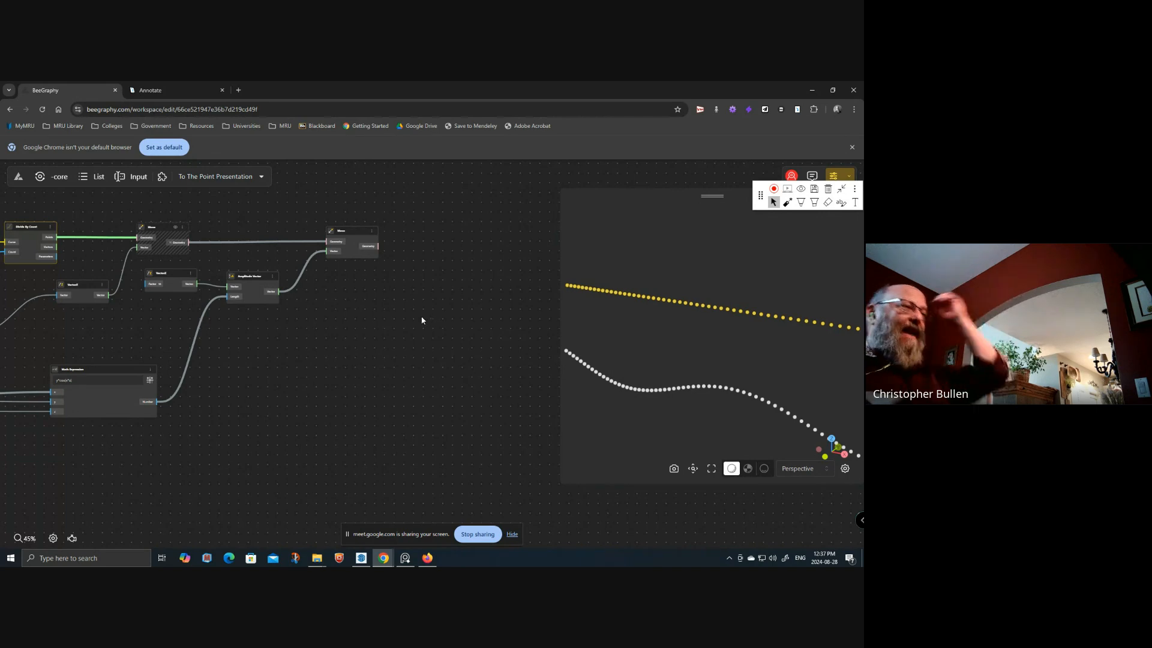
mouse_move(409, 302)
left_mouse_down()
mouse_move(448, 331)
mouse_move(418, 319)
left_mouse_up()
left_click(462, 266)
double_click(461, 270)
type("interpo")
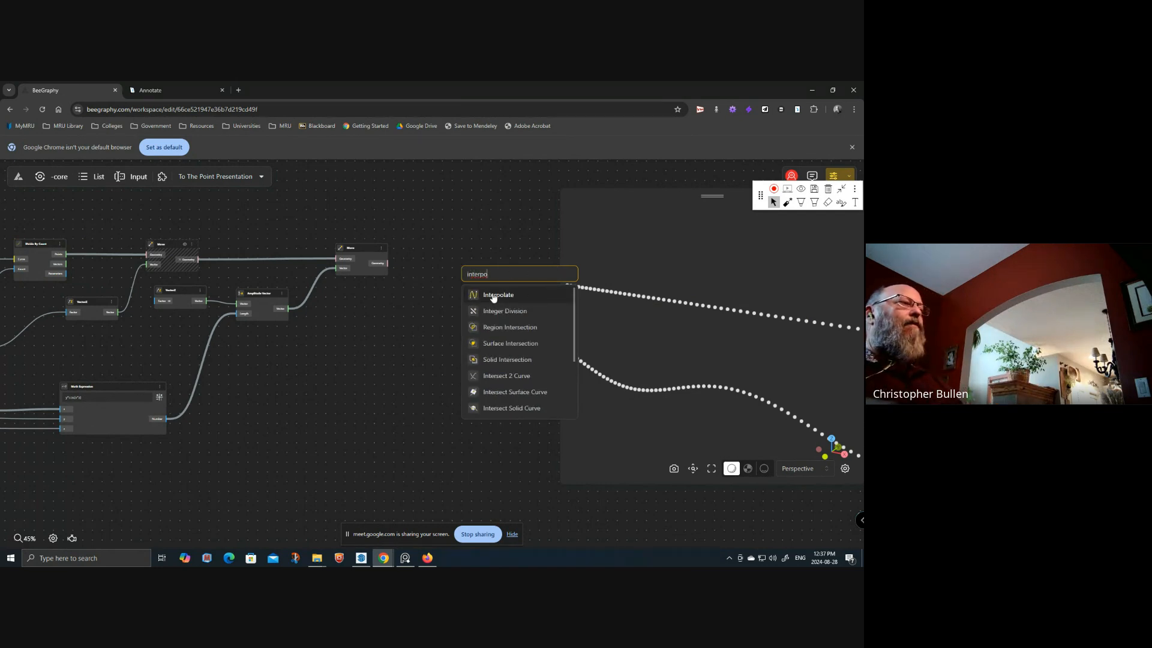
left_click(493, 295)
left_click_drag(483, 274, 474, 253)
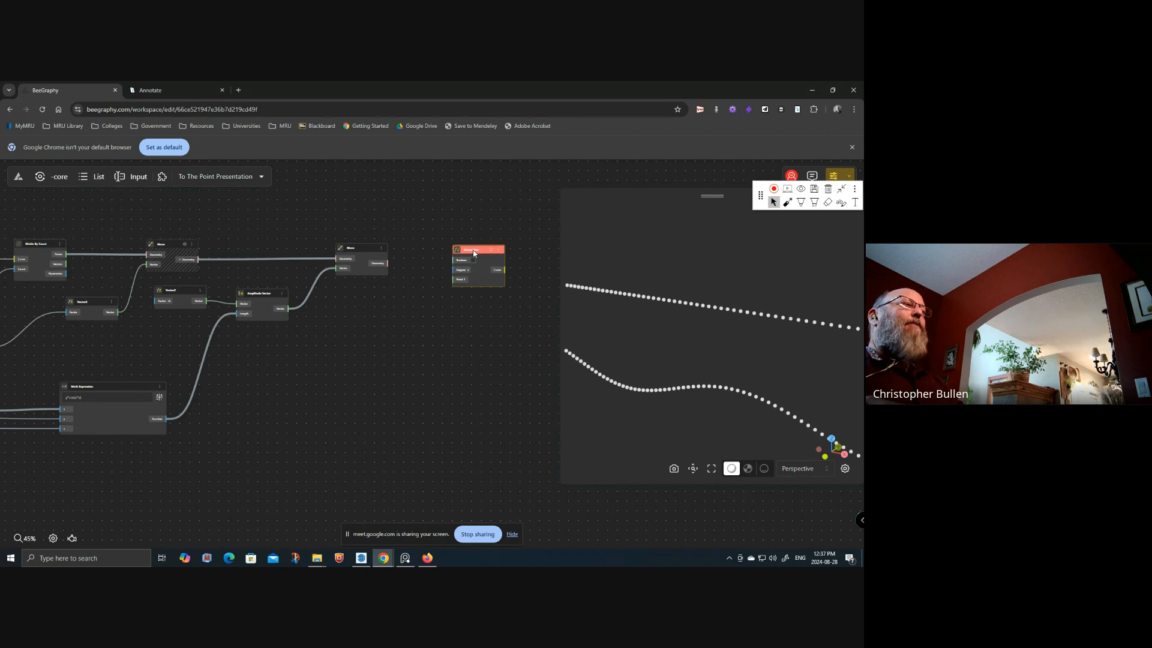
left_click_drag(442, 328, 462, 326)
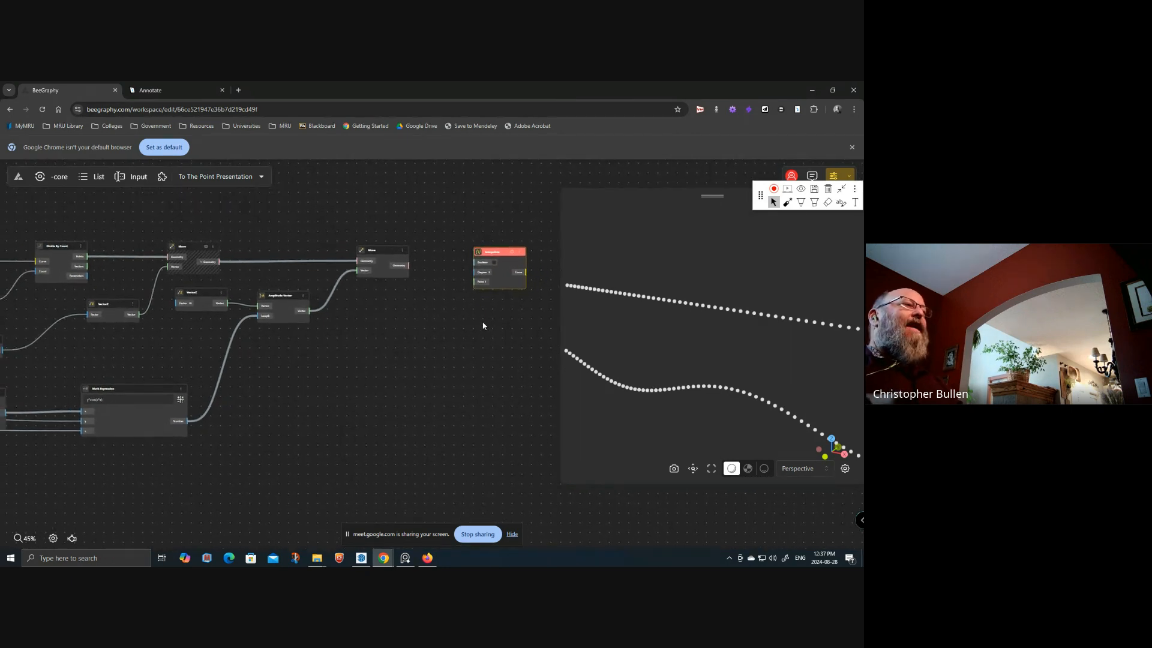
left_click_drag(494, 255, 486, 212)
- Connect the Divide By Count points to the Interpolate node's Point 1 input and hide the Divide By Count geometry
left_click(52, 247)
left_click_drag(305, 207, 468, 240)
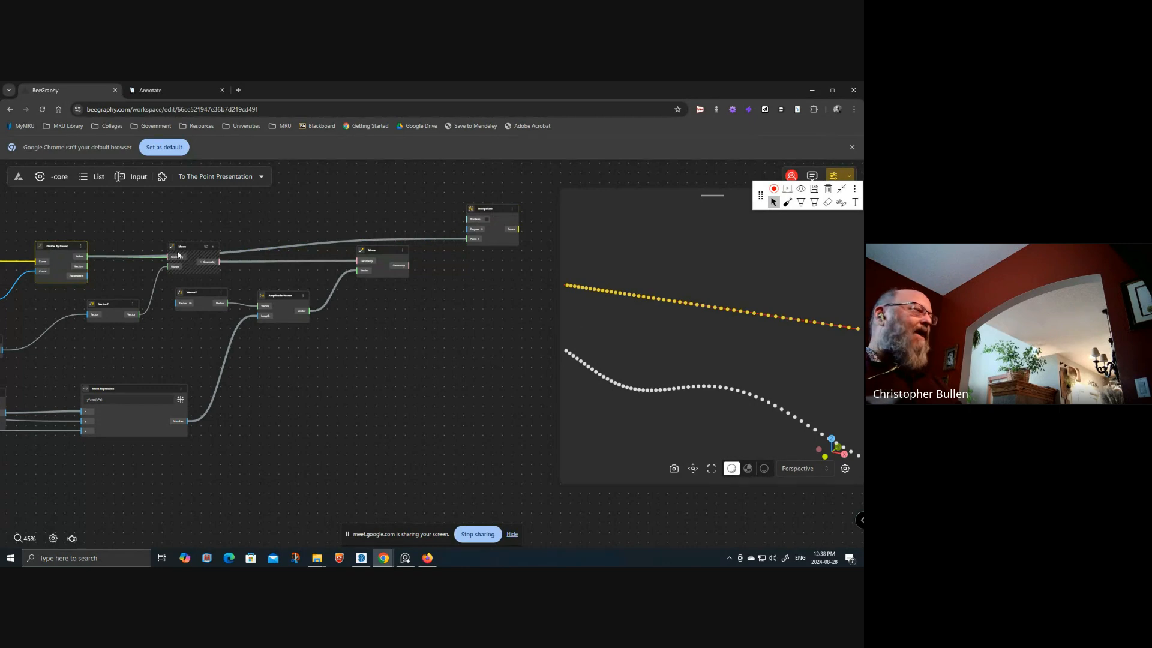
scroll(754, 313, "up", 2)
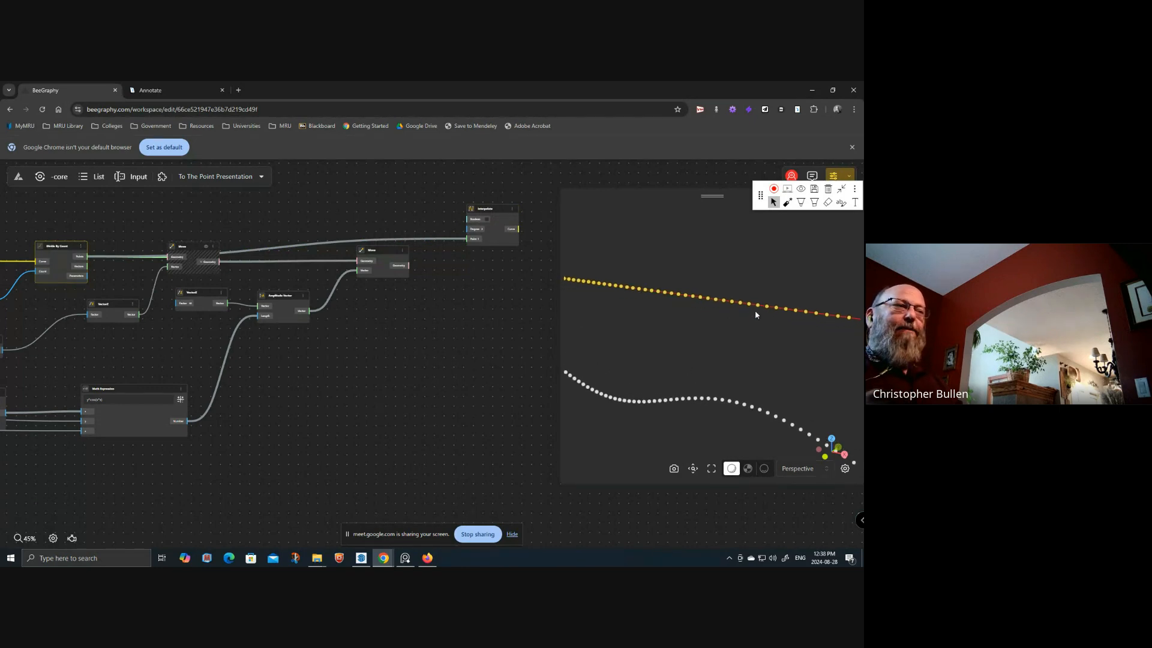
right_click(61, 248)
left_click(69, 259)
- Duplicate the Interpolate node below the original and connect the final Move node's geometry to the copy's Point 1 input
left_click_drag(498, 215, 510, 304)
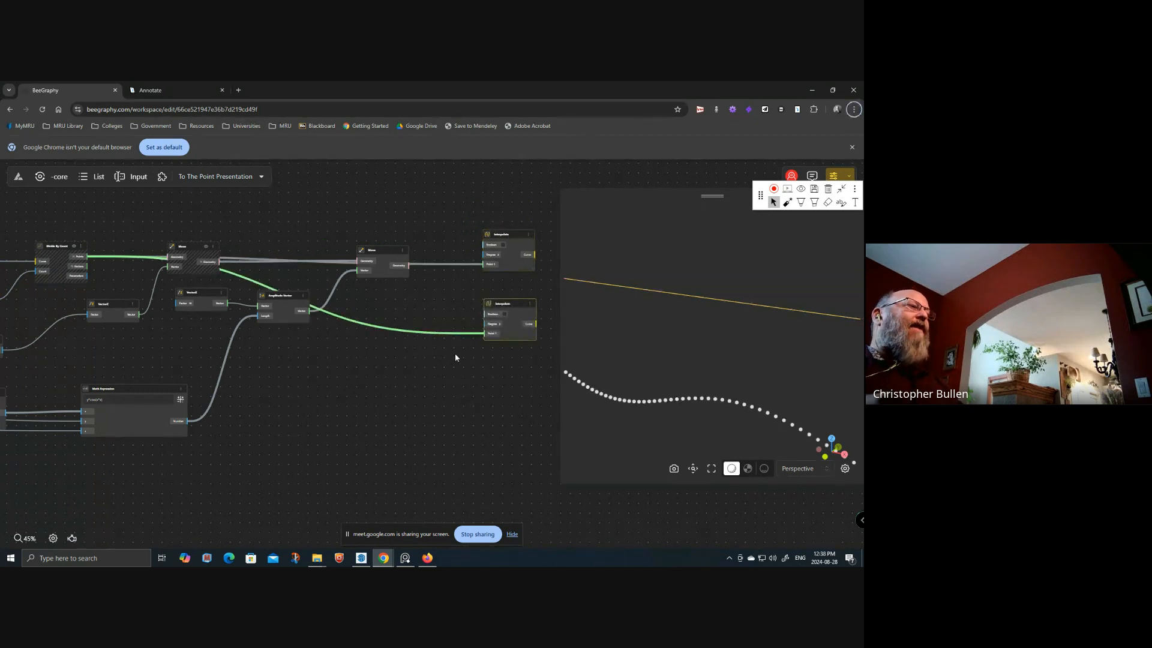
left_click(398, 270)
left_click_drag(398, 269, 490, 333)
- Hide the geometry of the final Move node so only the interpolated curves display
left_click_drag(478, 409, 380, 407)
right_click(282, 249)
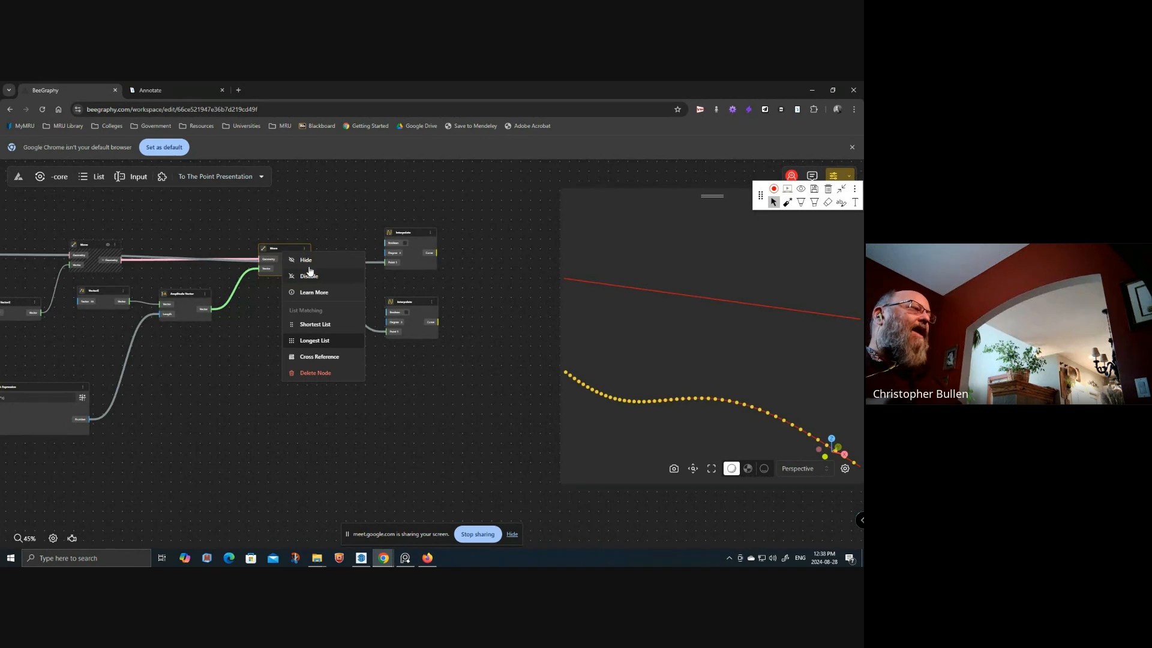
left_click(306, 259)
scroll(650, 324, "down", 5)
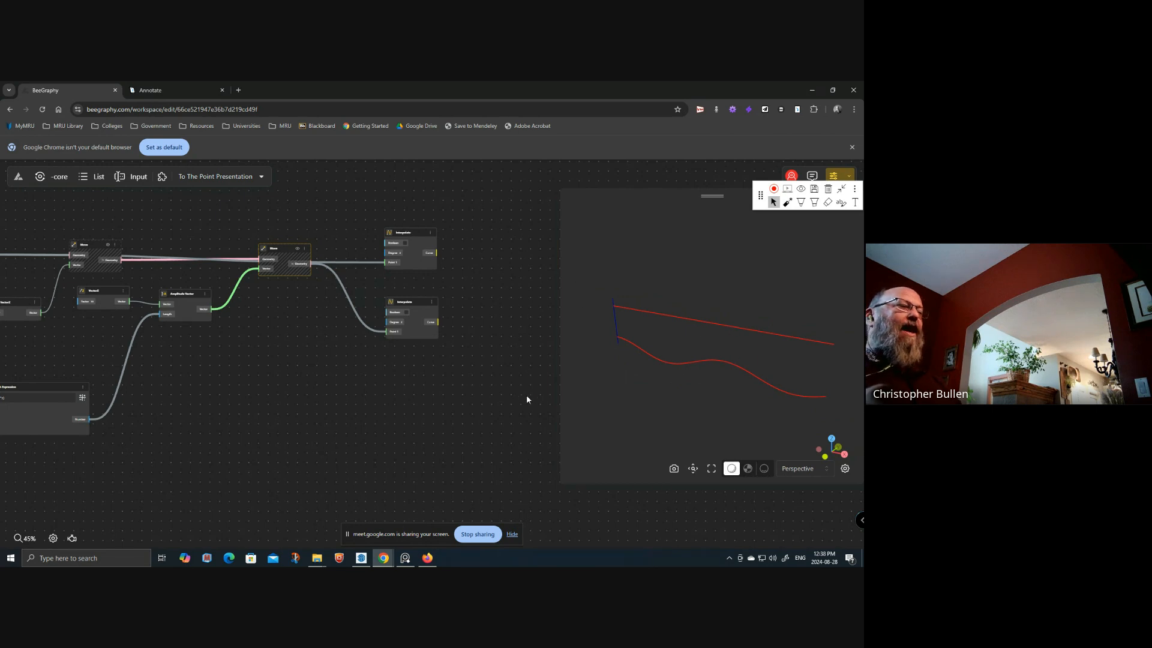
left_click_drag(528, 394, 460, 416)
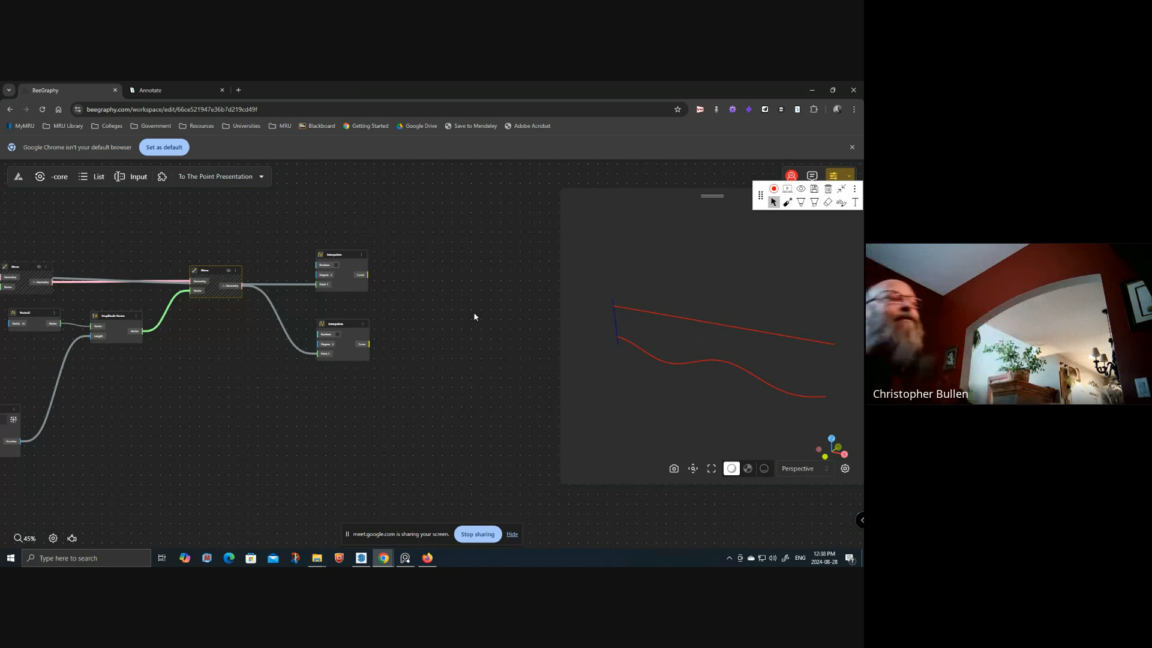
- Add a Loft Surface node and position it beyond the two Interpolate nodes, between their heights
double_click(474, 312)
type("loft")
left_click(500, 340)
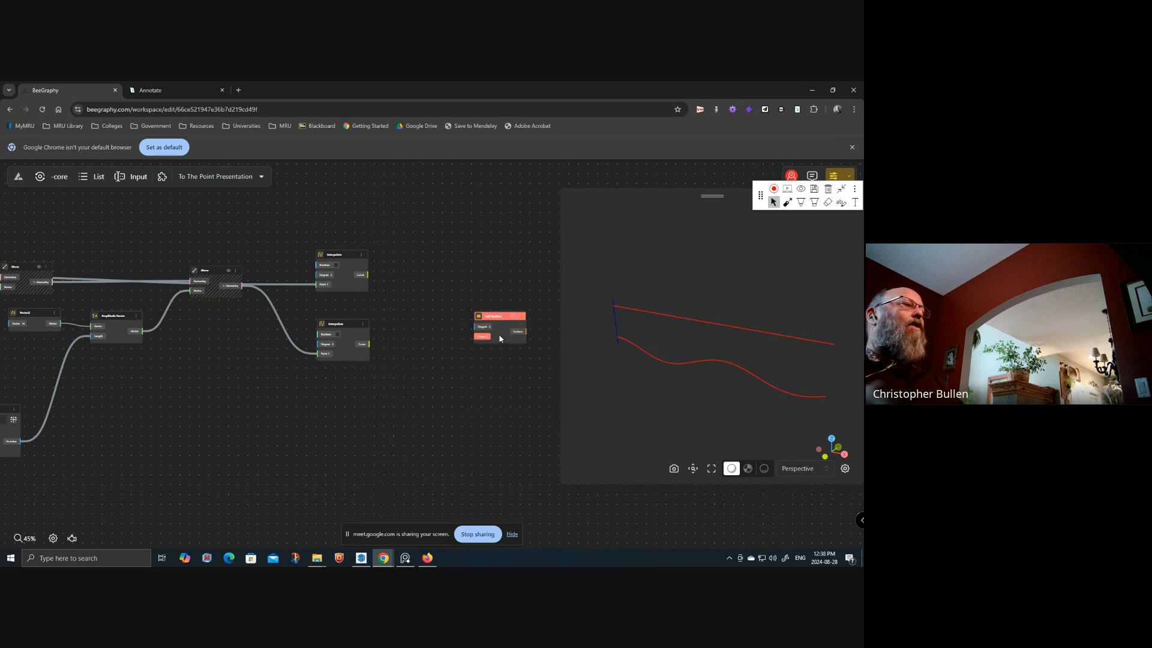
left_click_drag(499, 333, 481, 321)
scroll(445, 336, "up", 2)
scroll(445, 337, "up", 5)
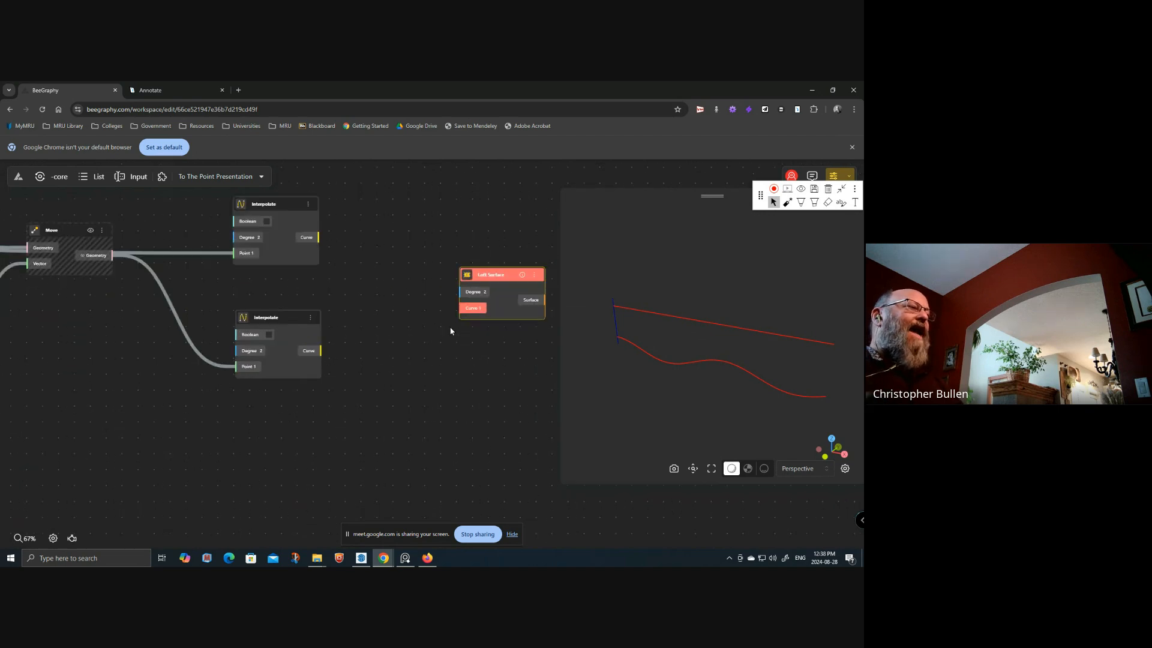
left_click_drag(485, 274, 465, 265)
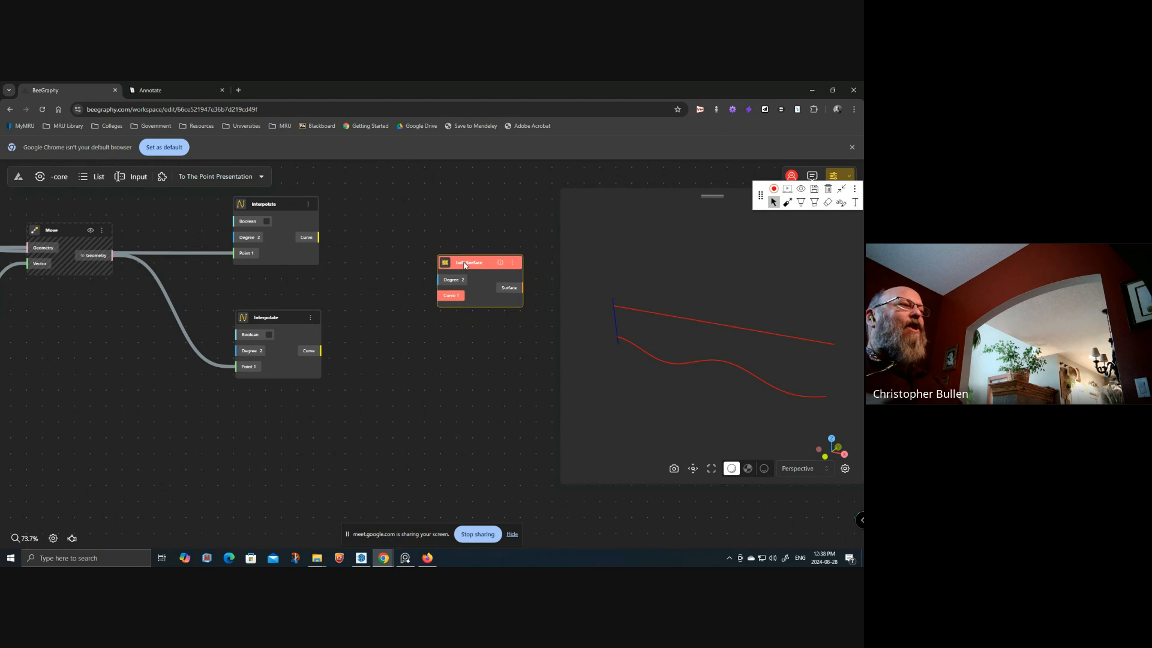
- Add a second curve port to the Loft Surface node and connect the upper Interpolate node's curve to Curve 1
right_click(461, 300)
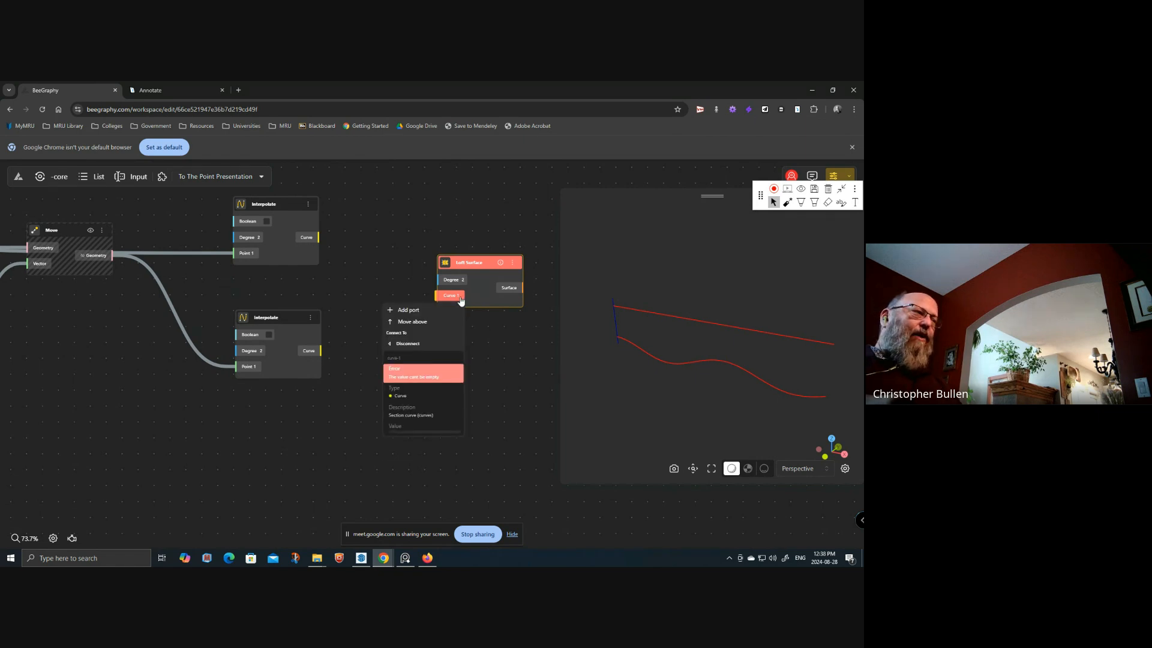
left_click(408, 310)
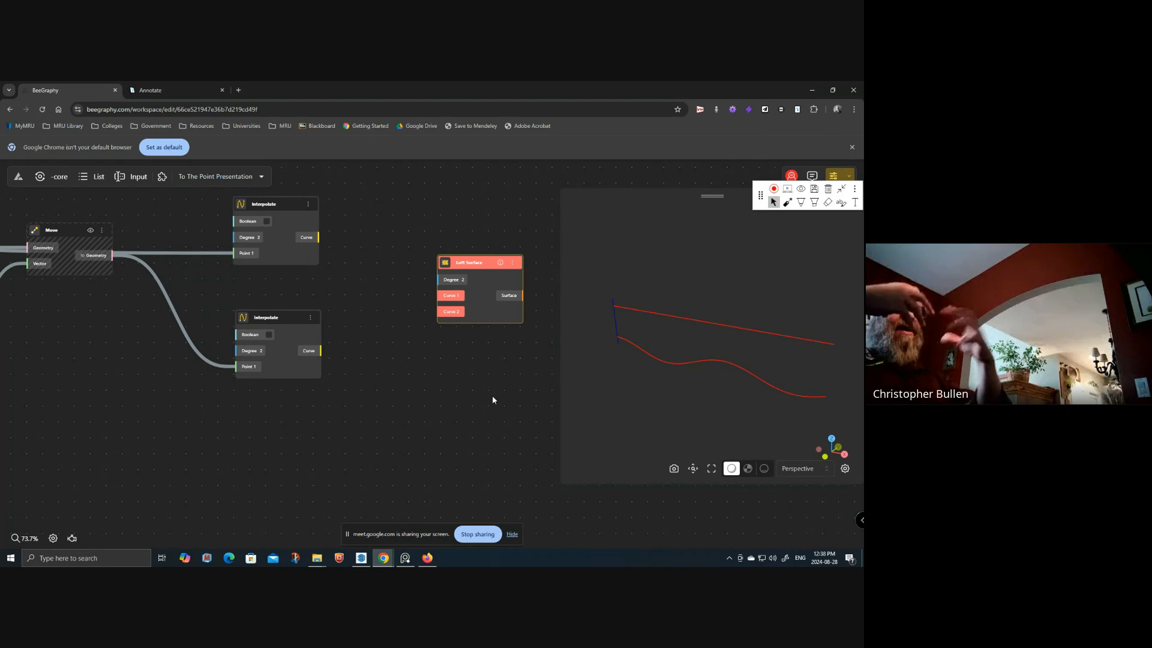
left_click_drag(308, 239, 438, 295)
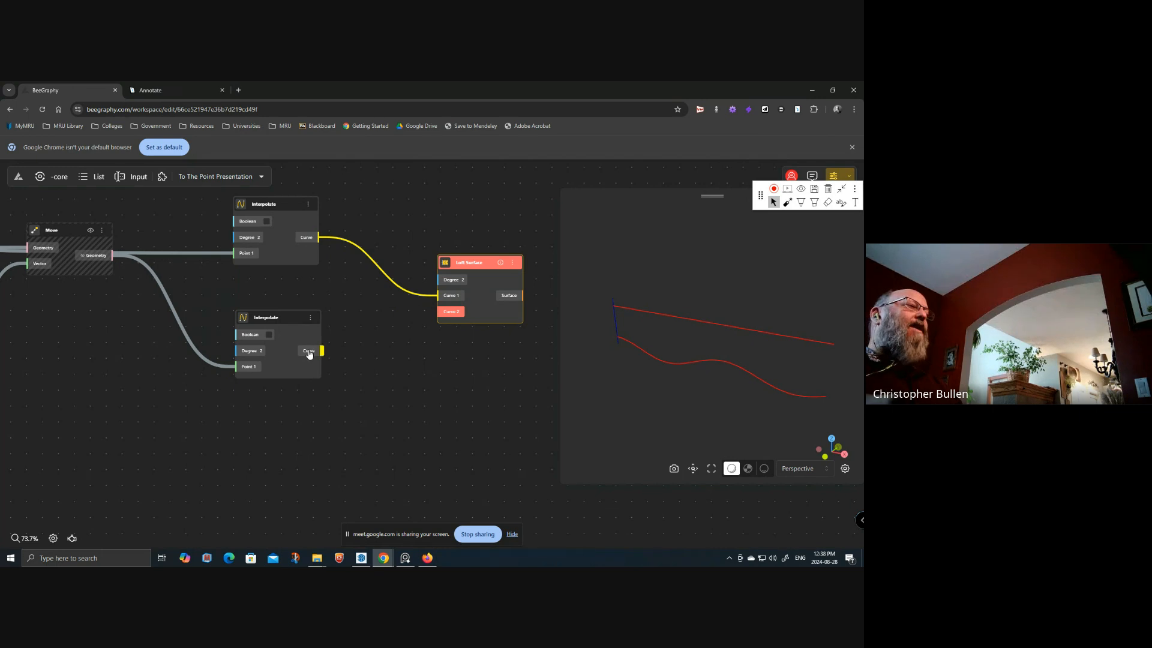
- Connect the lower Interpolate node's curve to the Curve 2 input of the Loft Surface node
left_click_drag(401, 364, 447, 319)
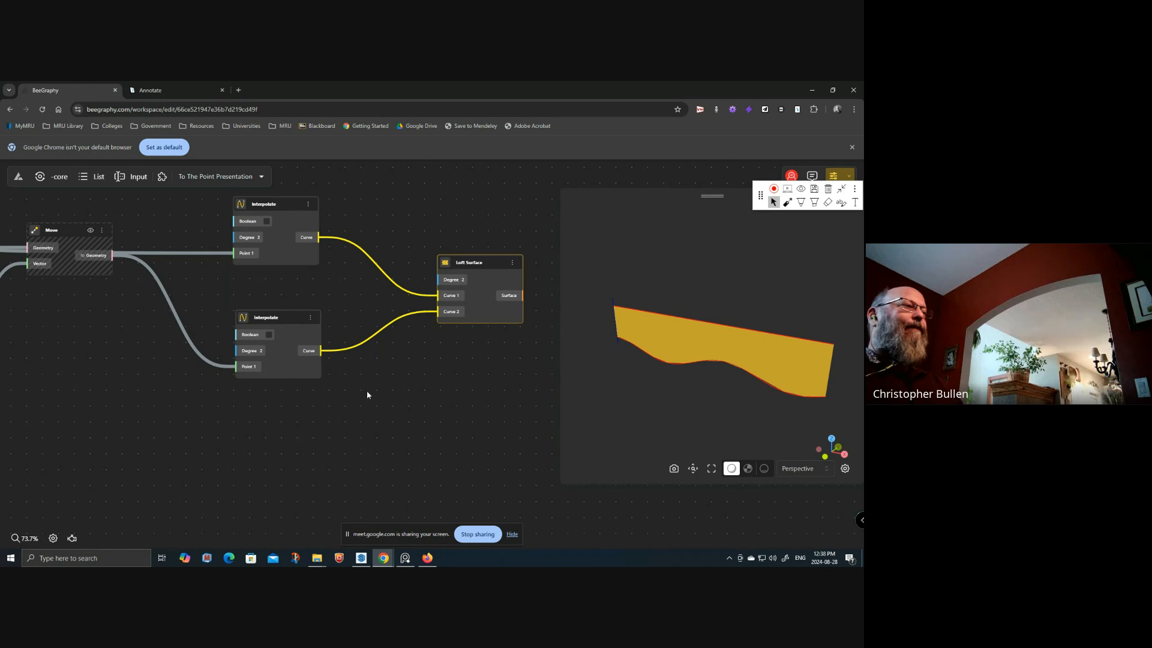
scroll(370, 390, "down", 5)
scroll(458, 384, "down", 2)
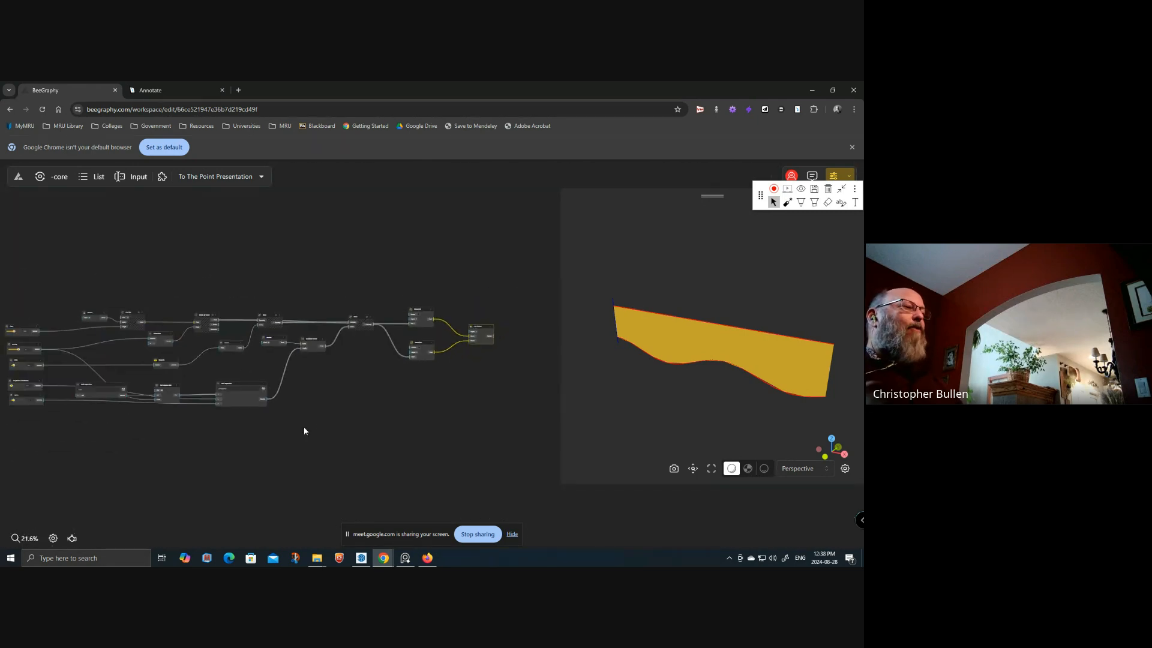
left_click_drag(329, 417, 362, 379)
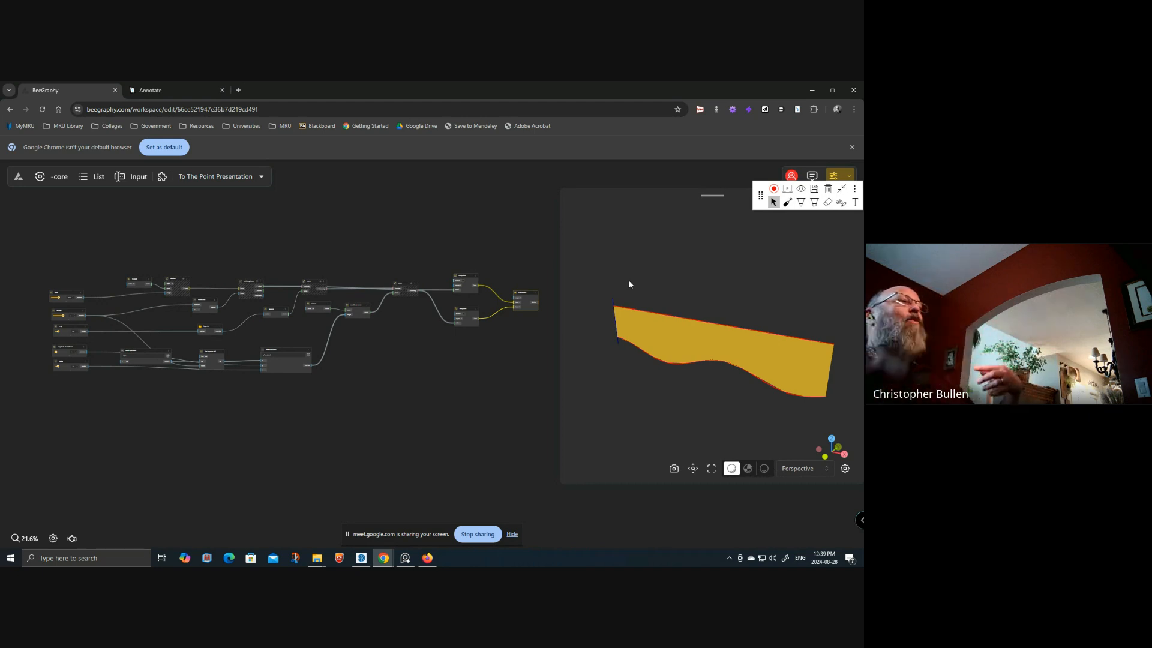
- Add an OBJ Exporter node from the Exporter plugin and position it beyond the Loft Surface node with room for a connection
scroll(390, 314, "up", 8)
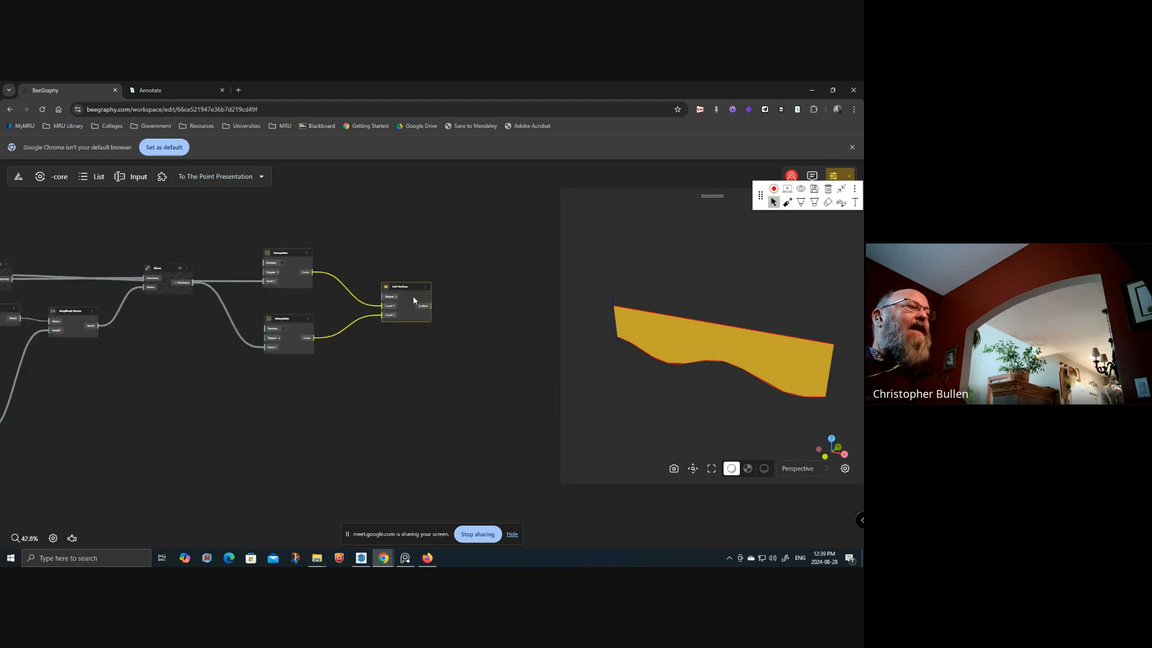
left_click_drag(386, 393, 367, 397)
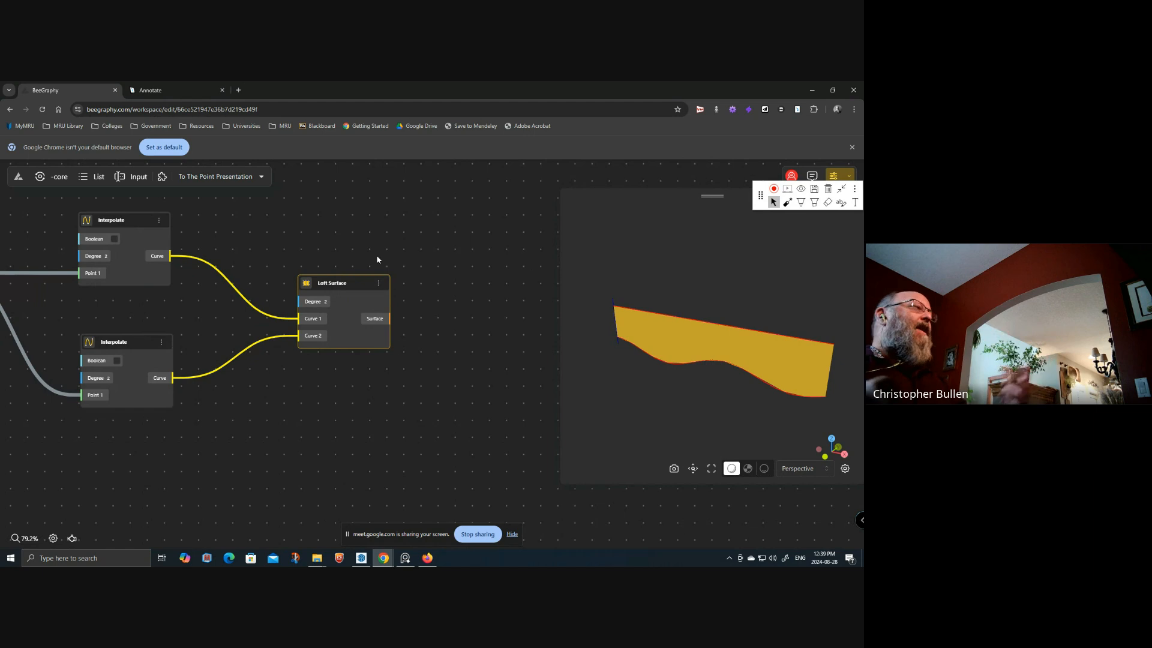
left_click(165, 181)
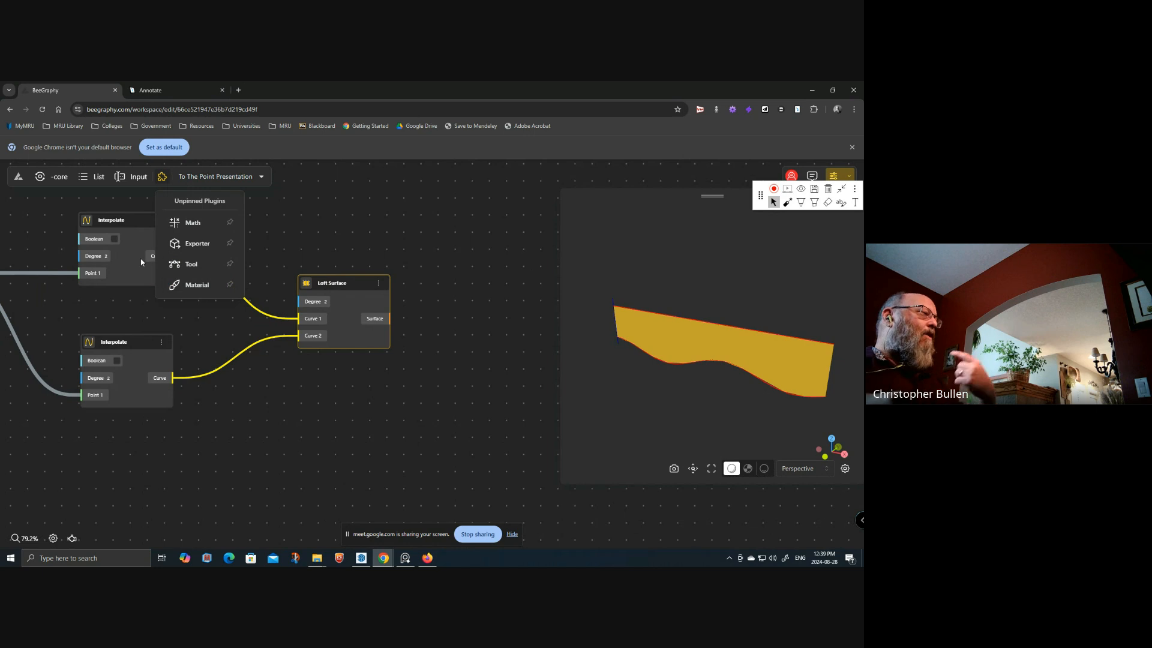
left_click(197, 244)
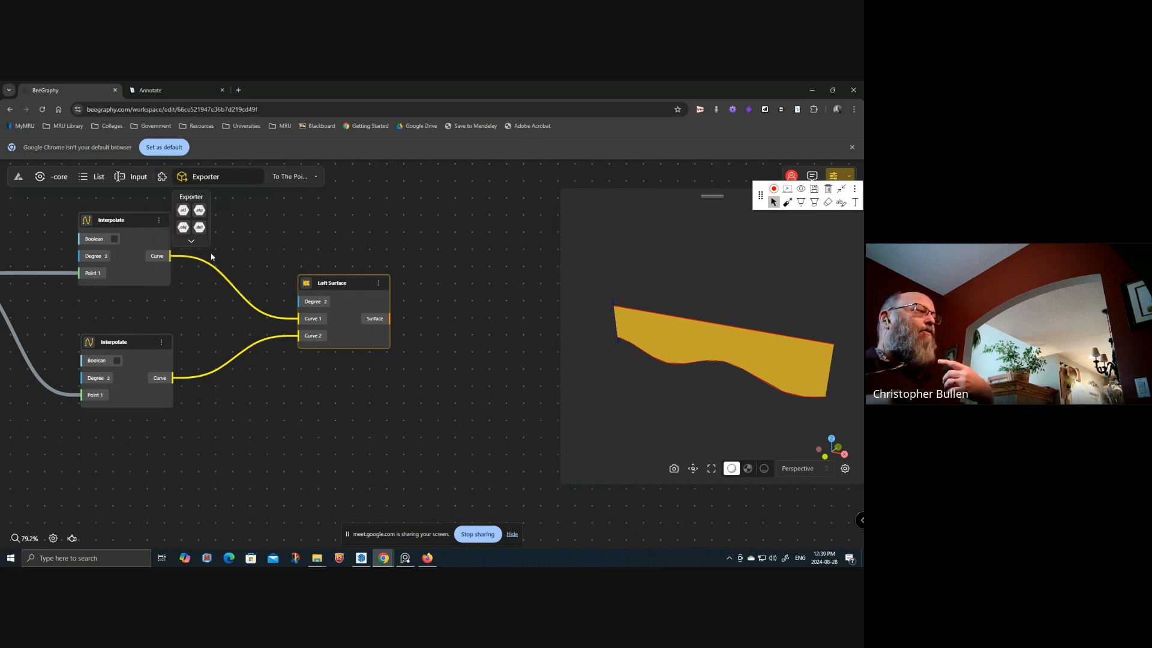
left_click(192, 243)
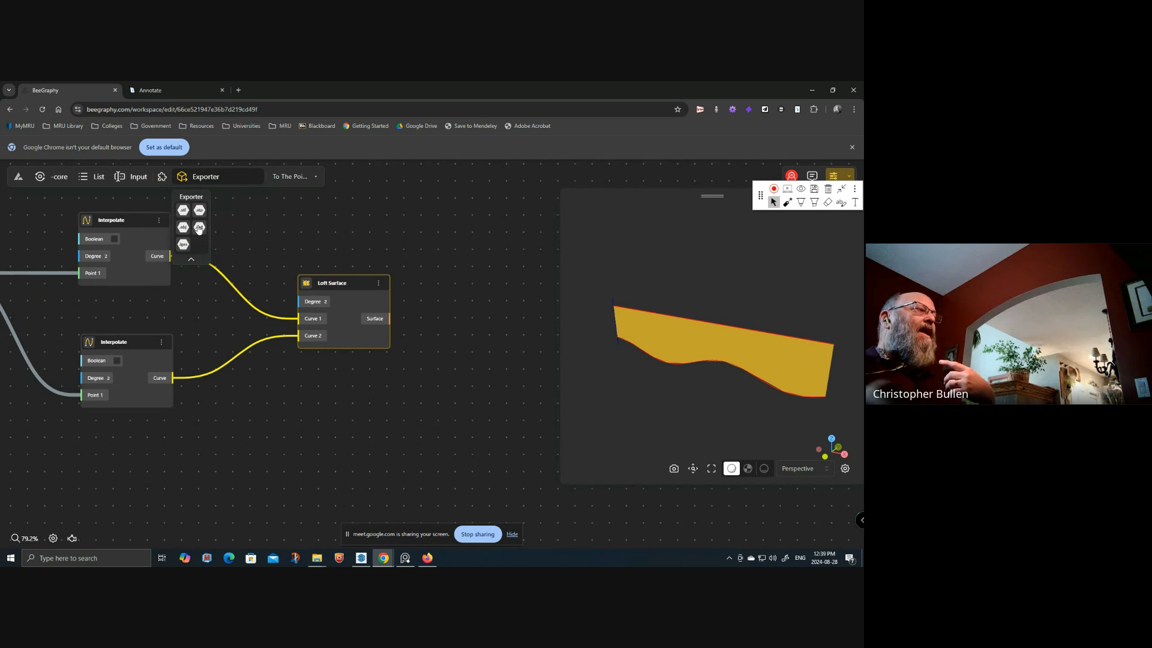
scroll(132, 211, "up", 2)
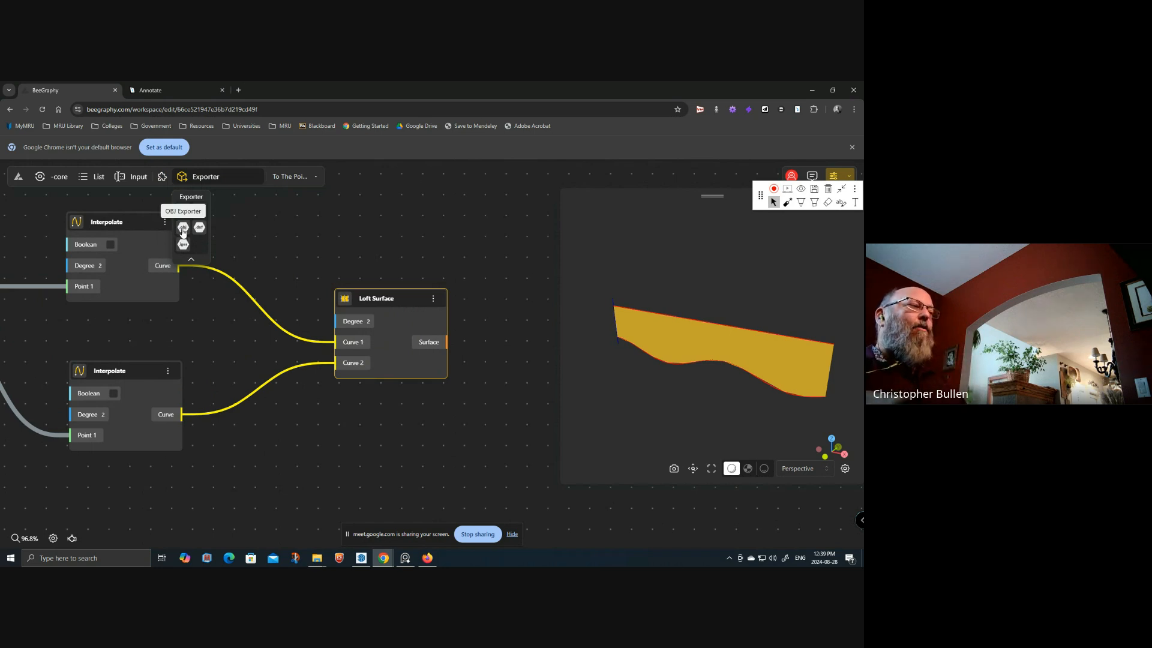
left_click(183, 233)
left_click_drag(206, 235, 521, 306)
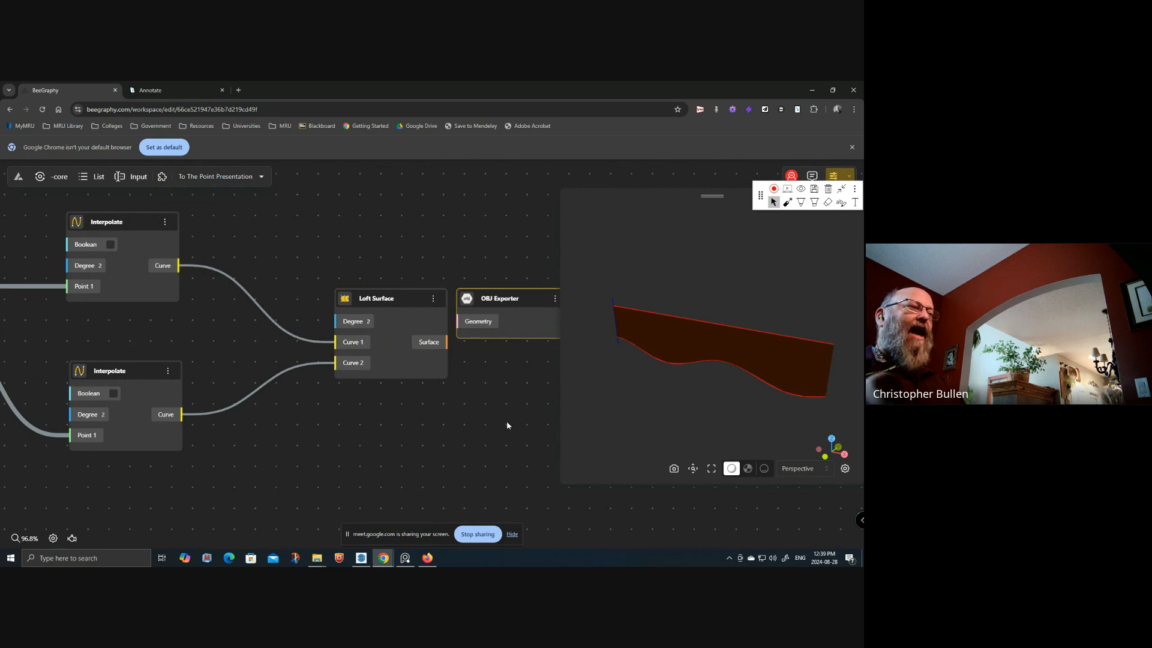
left_click_drag(517, 424, 260, 394)
left_click_drag(246, 269, 366, 285)
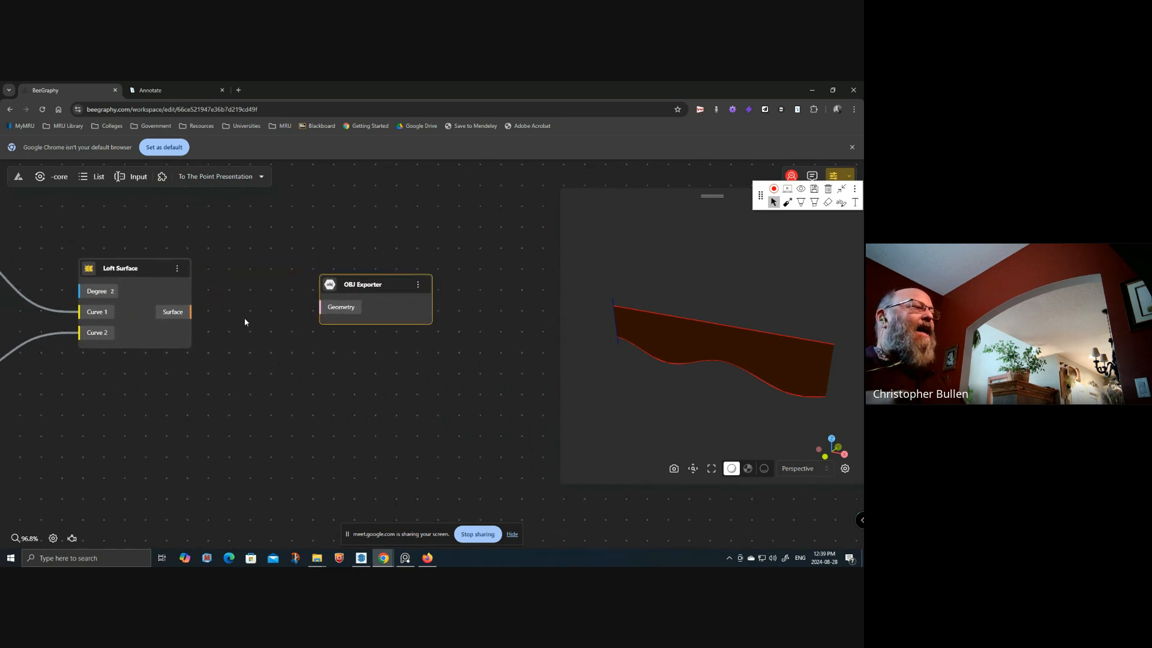
- Connect the Loft Surface node's surface to the OBJ Exporter's Geometry input, align the exporter with it and collapse the annotation toolbar
left_click_drag(309, 346, 337, 319)
left_click_drag(384, 282, 379, 287)
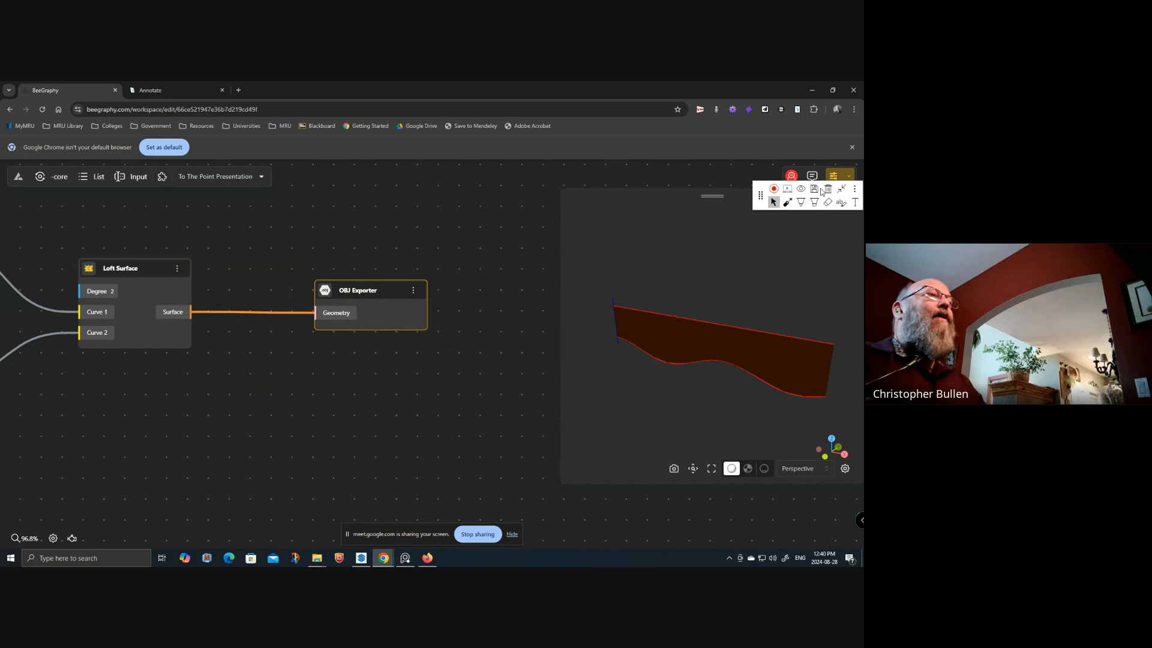
left_click(844, 191)
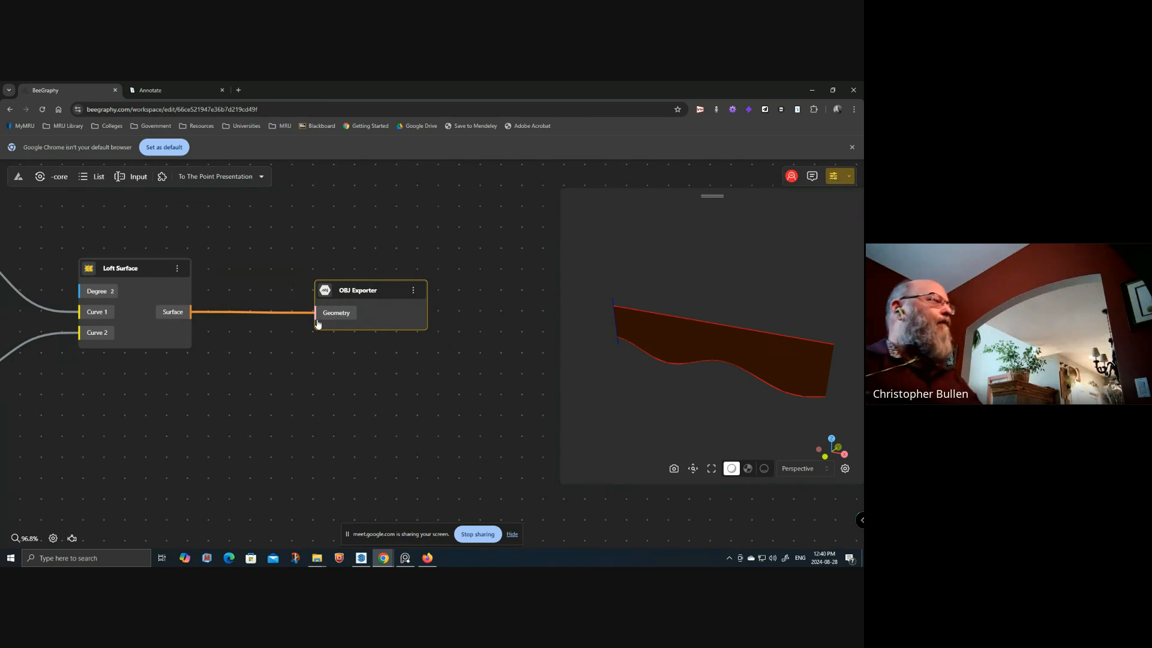
- Hide the geometry of all nodes between the input sliders and the OBJ Exporter in one operation
scroll(311, 315, "down", 10)
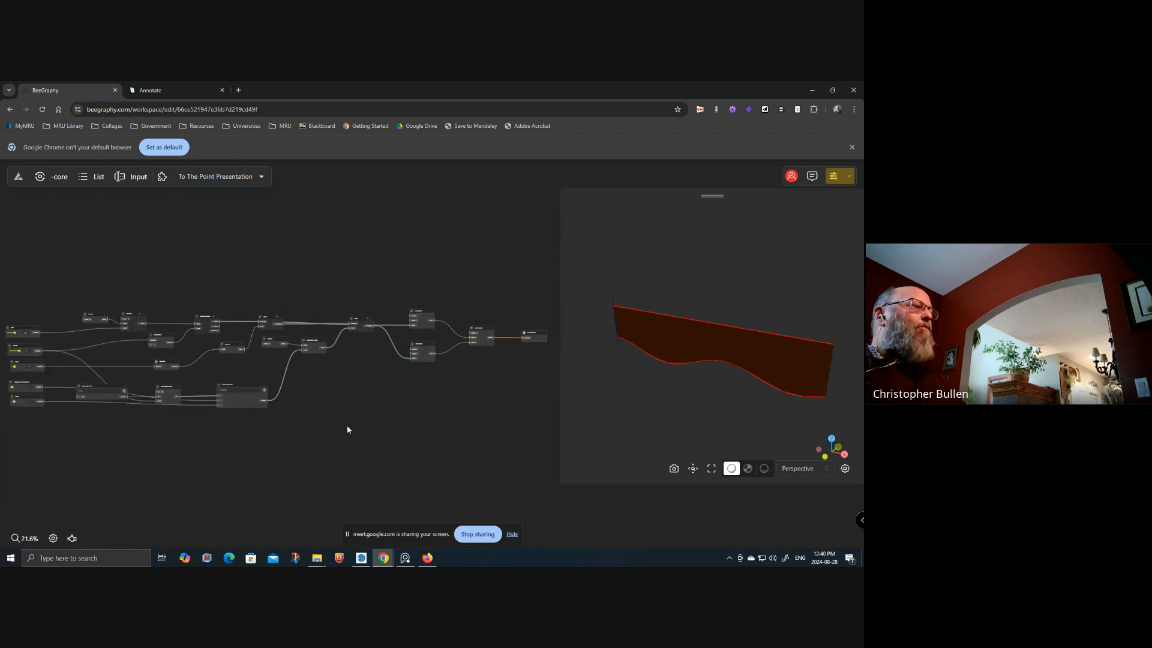
left_click_drag(346, 432, 368, 405)
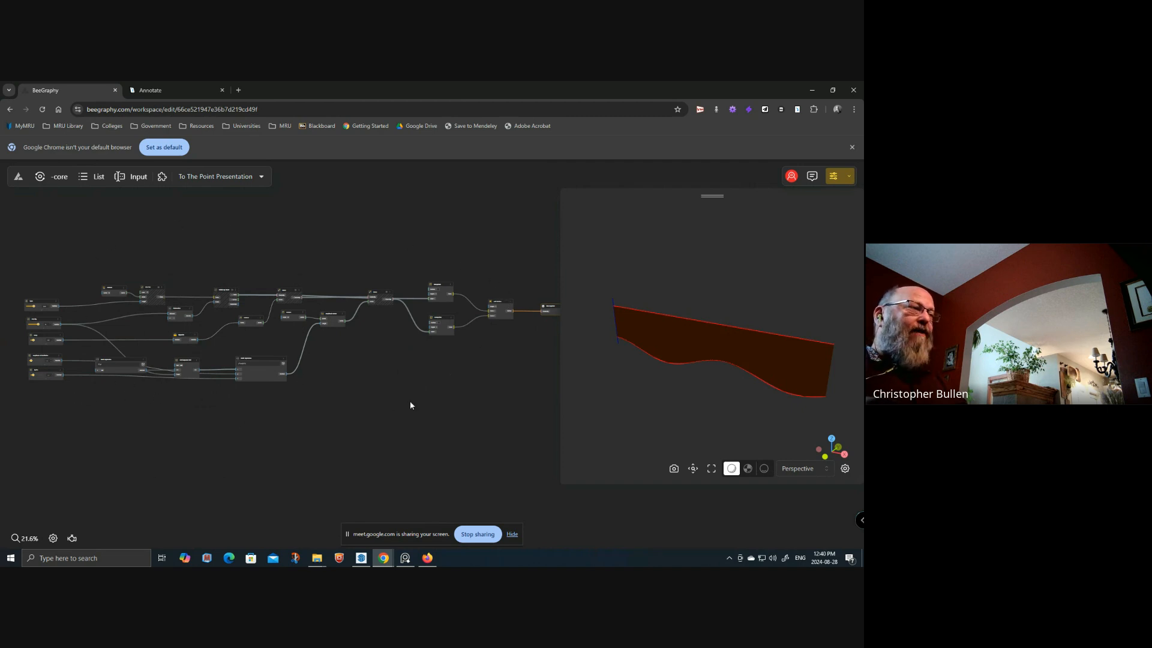
left_click_drag(507, 425, 95, 257)
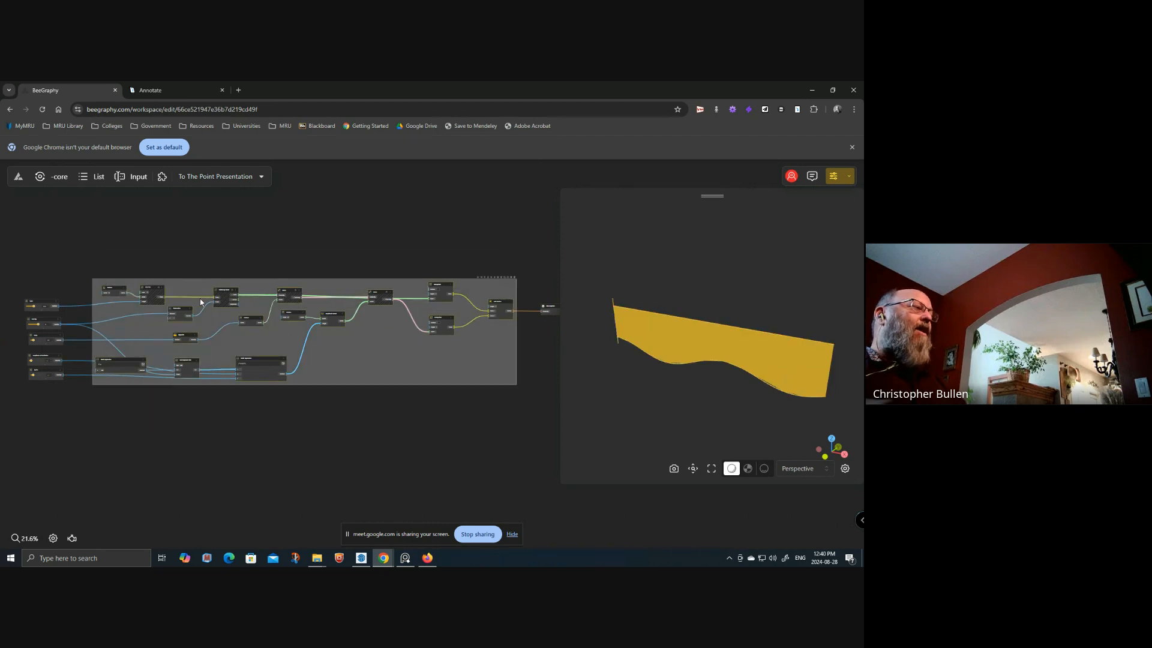
right_click(231, 298)
left_click(255, 309)
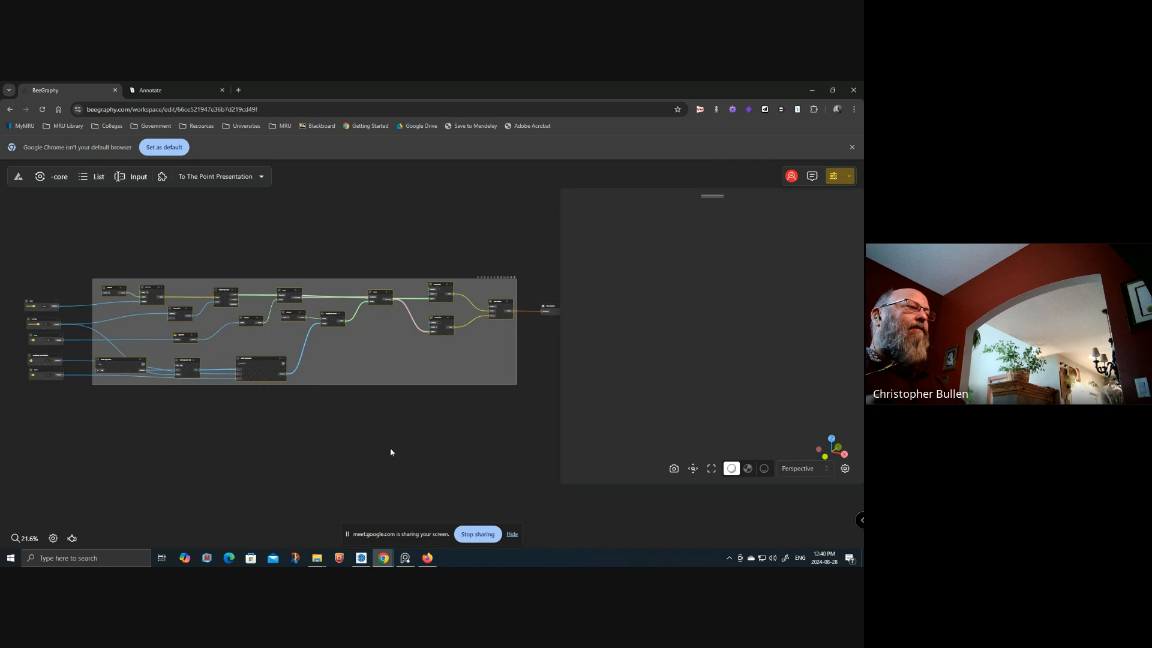
left_click(523, 342)
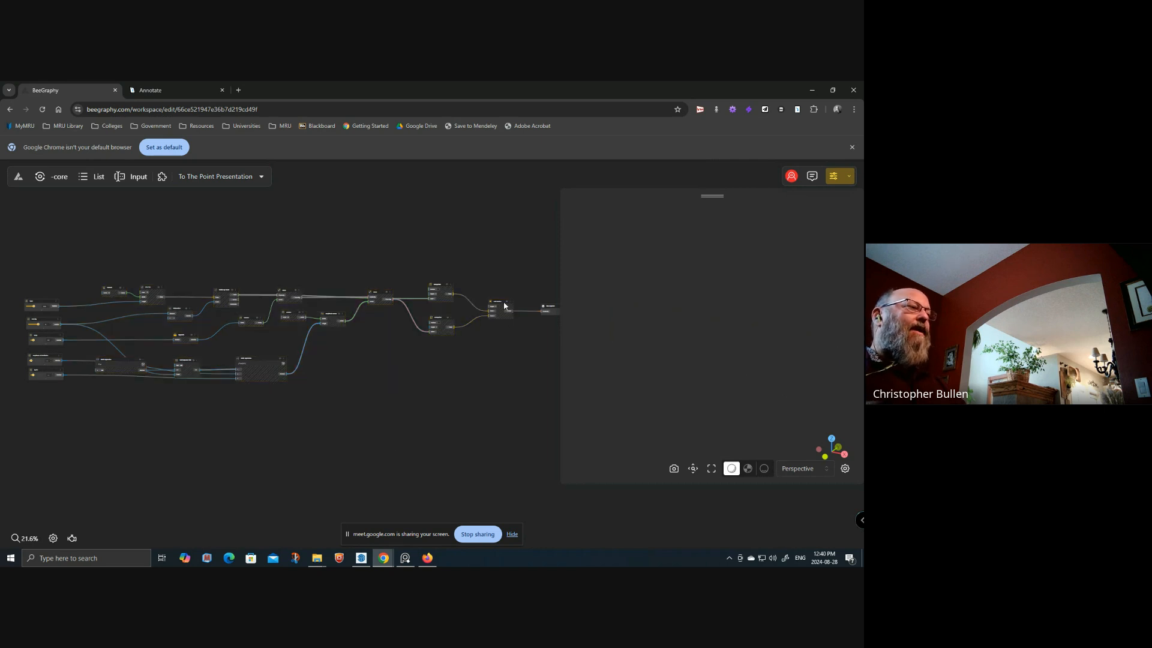
- Show the Loft Surface node's geometry again so only the lofted surface displays
right_click(506, 307)
left_click(528, 313)
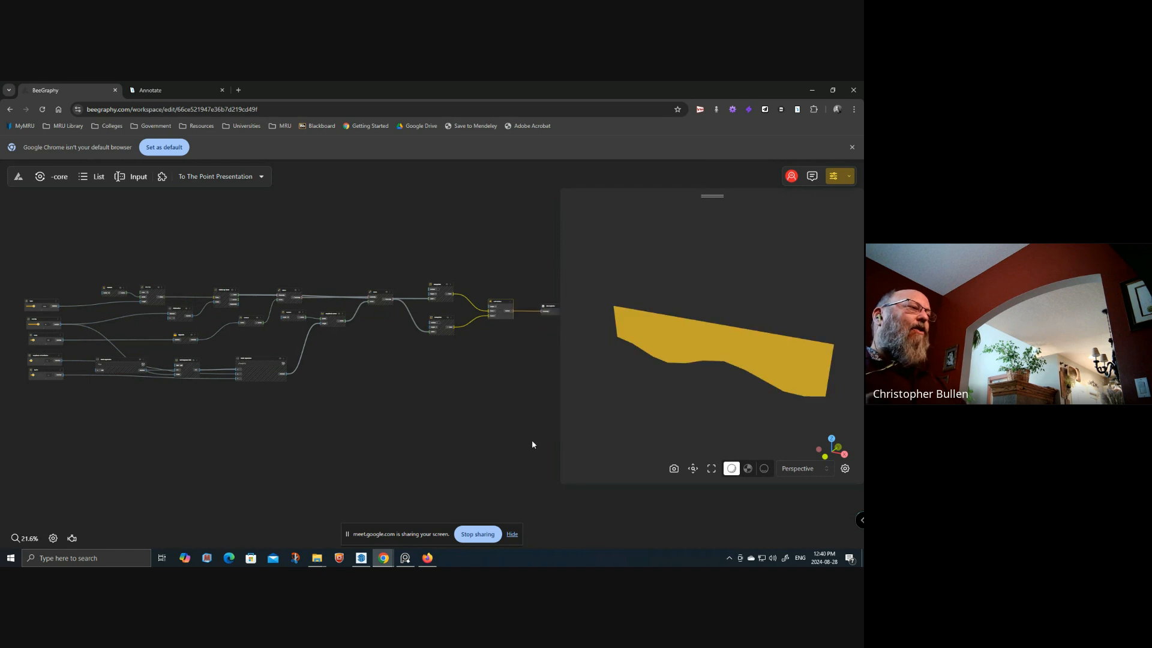
left_click(415, 369)
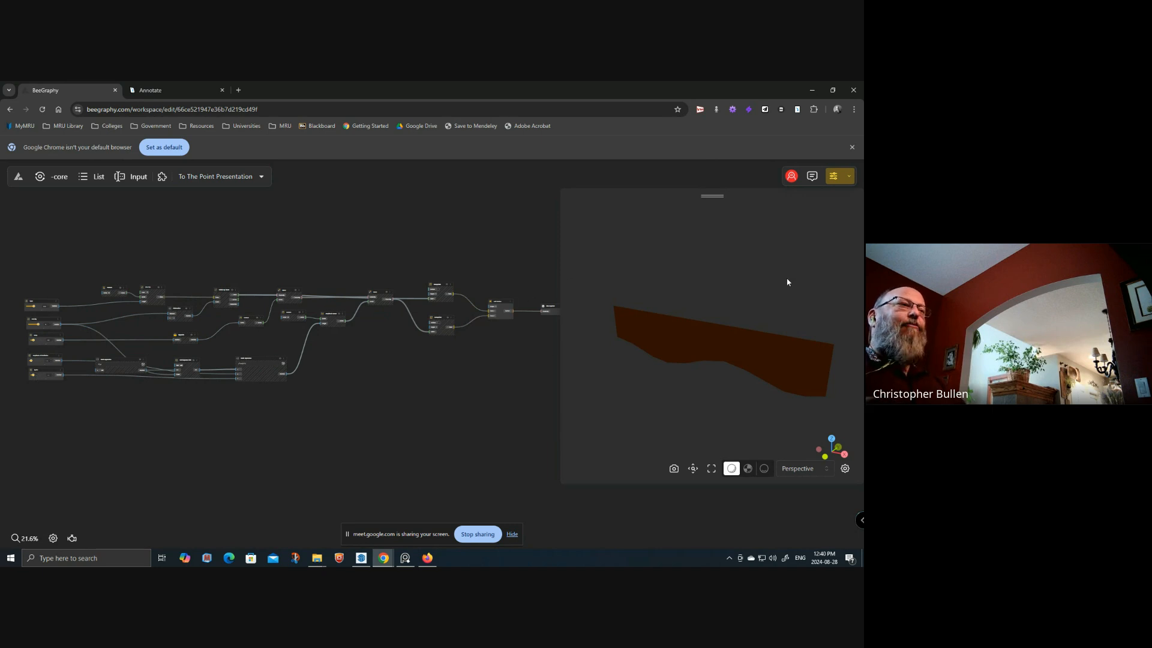
- Open the project in the Configurator and lower the Drop to 485
left_click(848, 176)
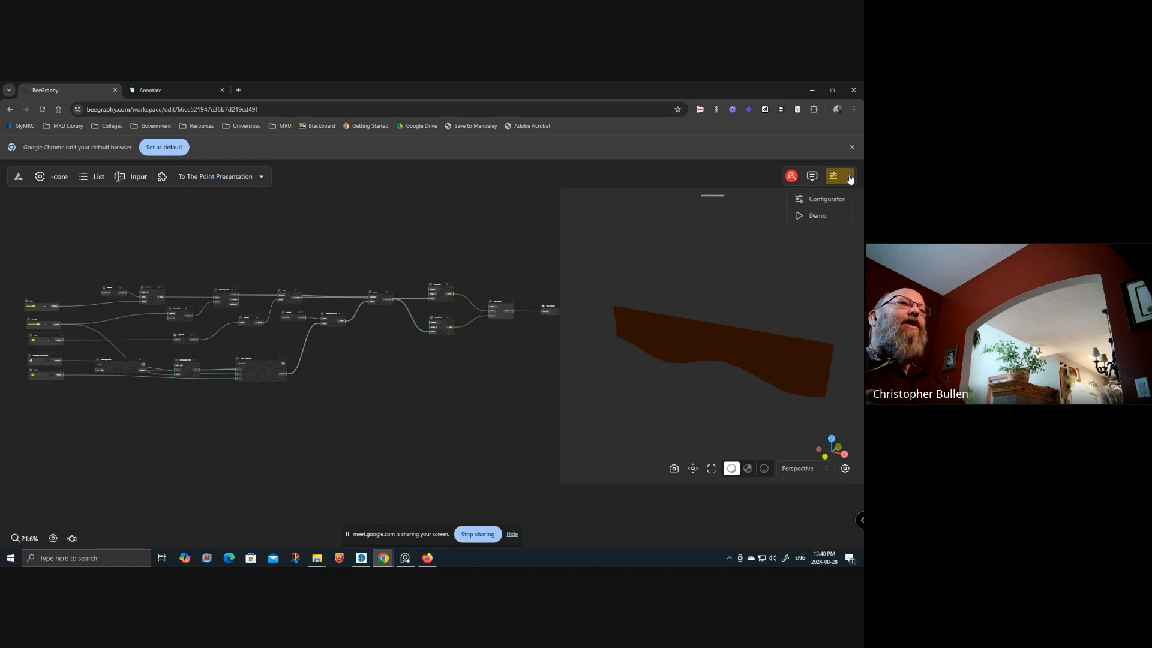
left_click(827, 199)
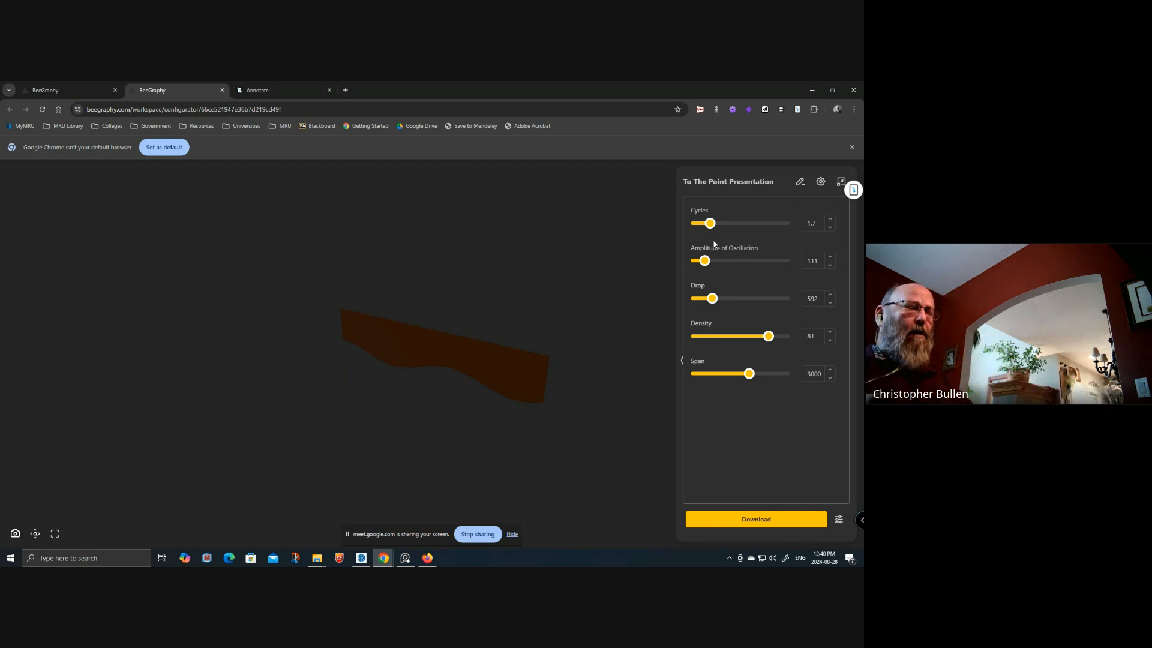
left_click_drag(714, 300, 709, 299)
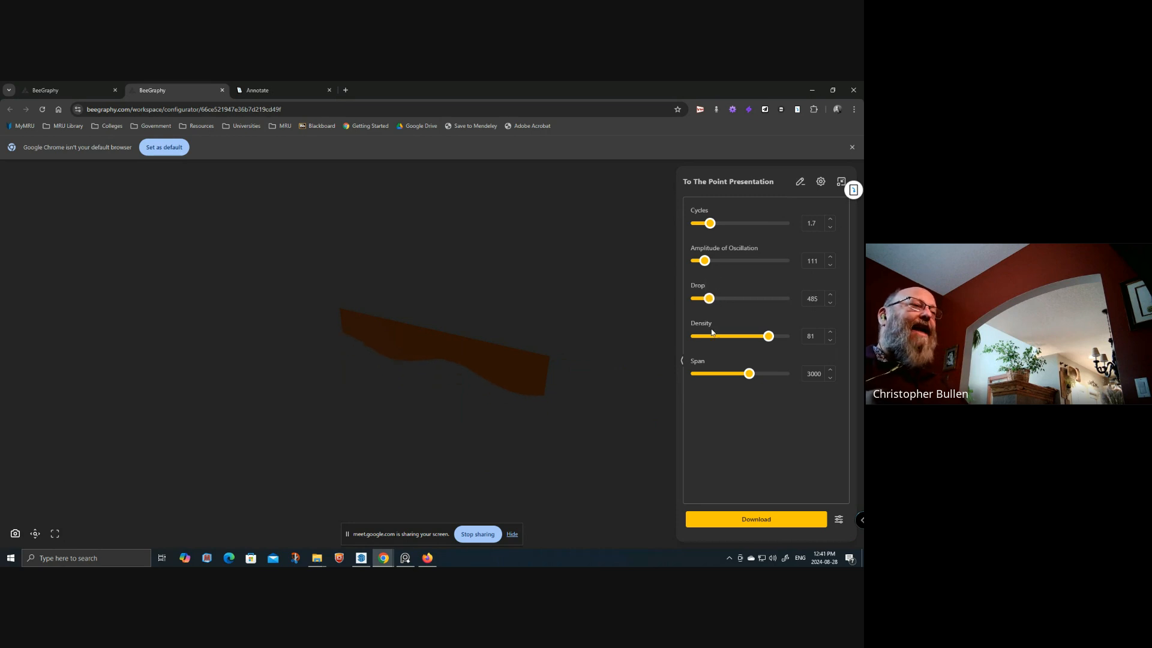
- Try a Span of 2866 and return it to 3000
left_click_drag(749, 374, 750, 378)
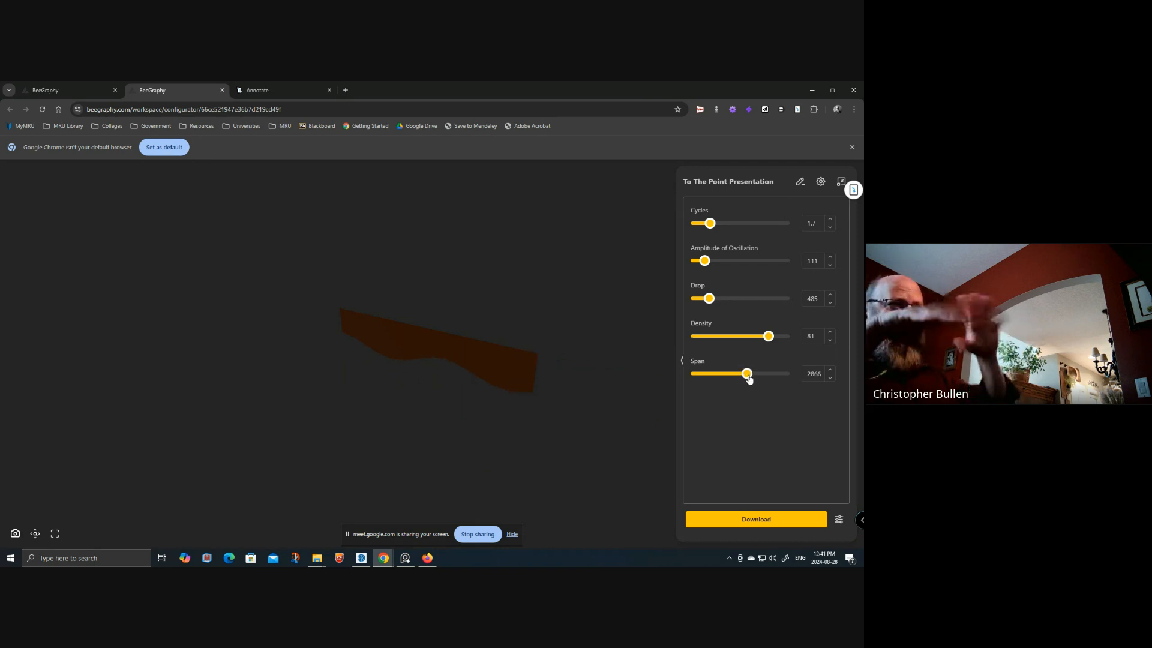
double_click(813, 375)
type("3000")
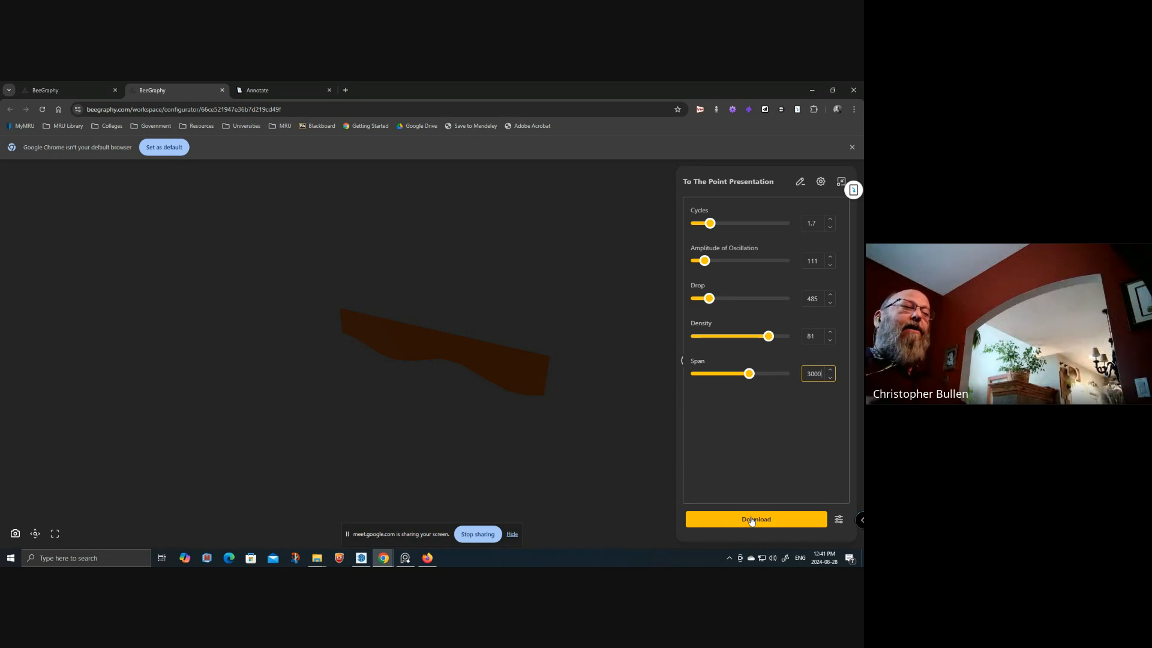
- Download the model with the OBJ Exporter.obj option and the polygon density quality set to High
left_click(836, 520)
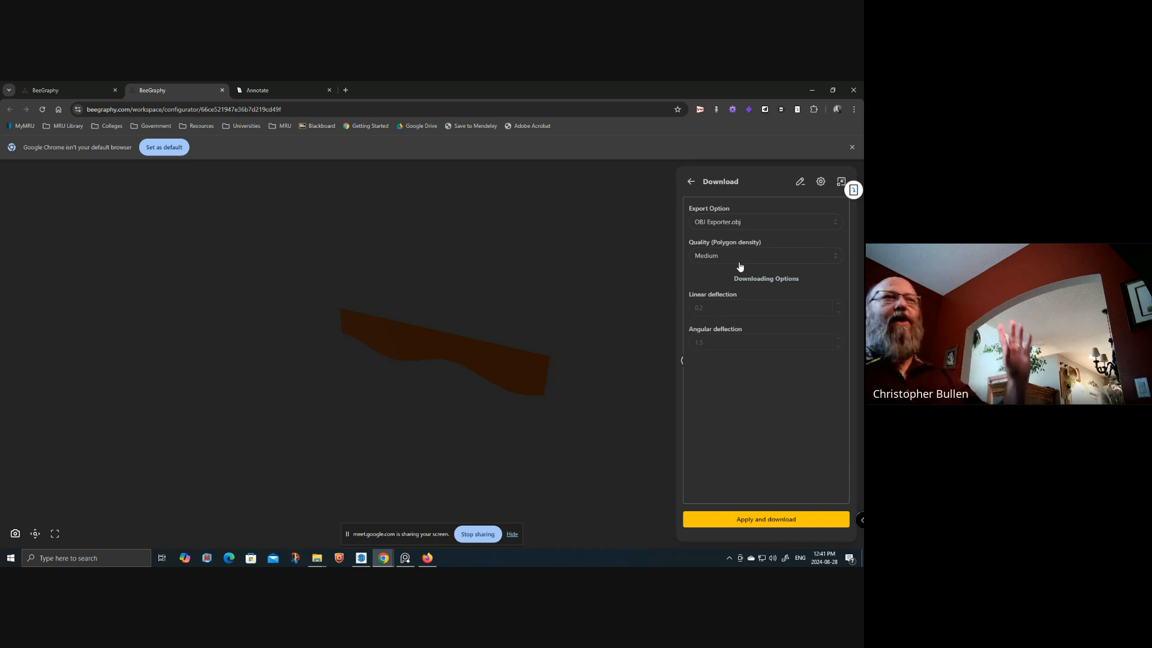
left_click(754, 262)
left_click(716, 306)
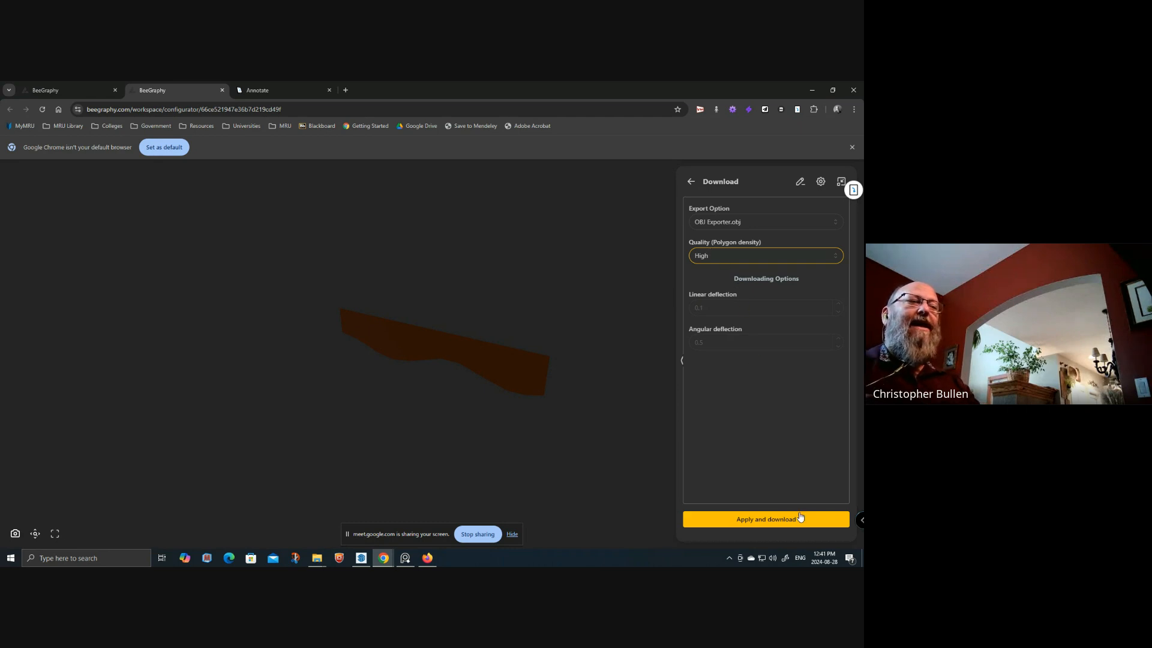
left_click(780, 520)
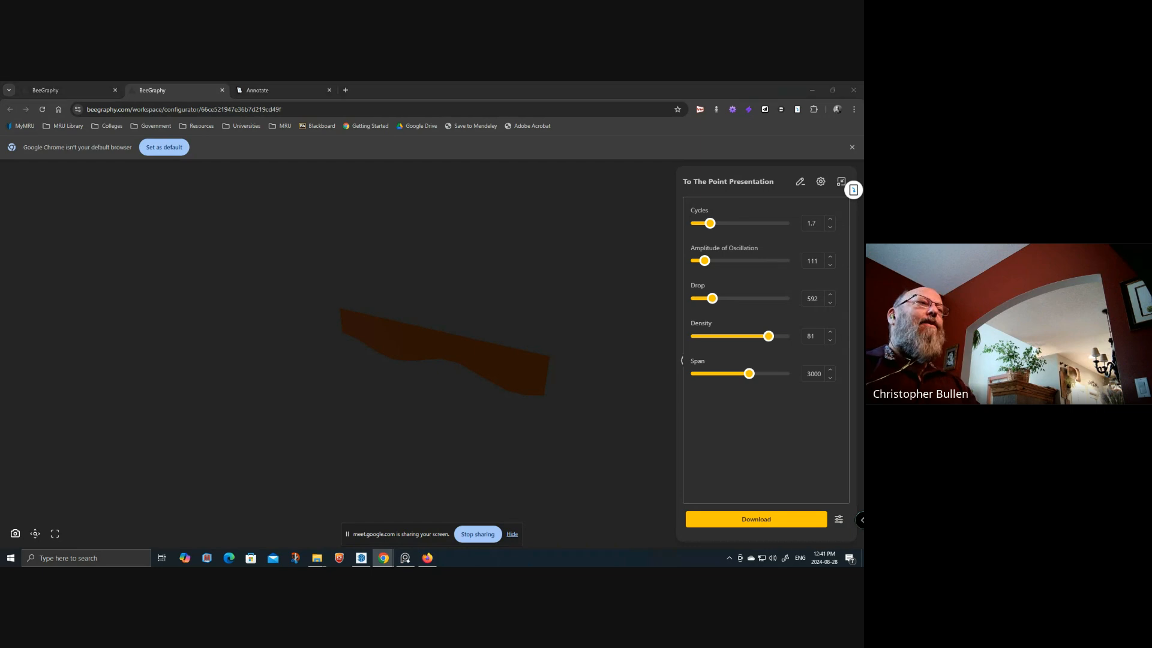
- Save the exported OBJ file in the BeeGraphy Presentation folder under its suggested name, replacing the existing file
left_click_drag(221, 92, 504, 146)
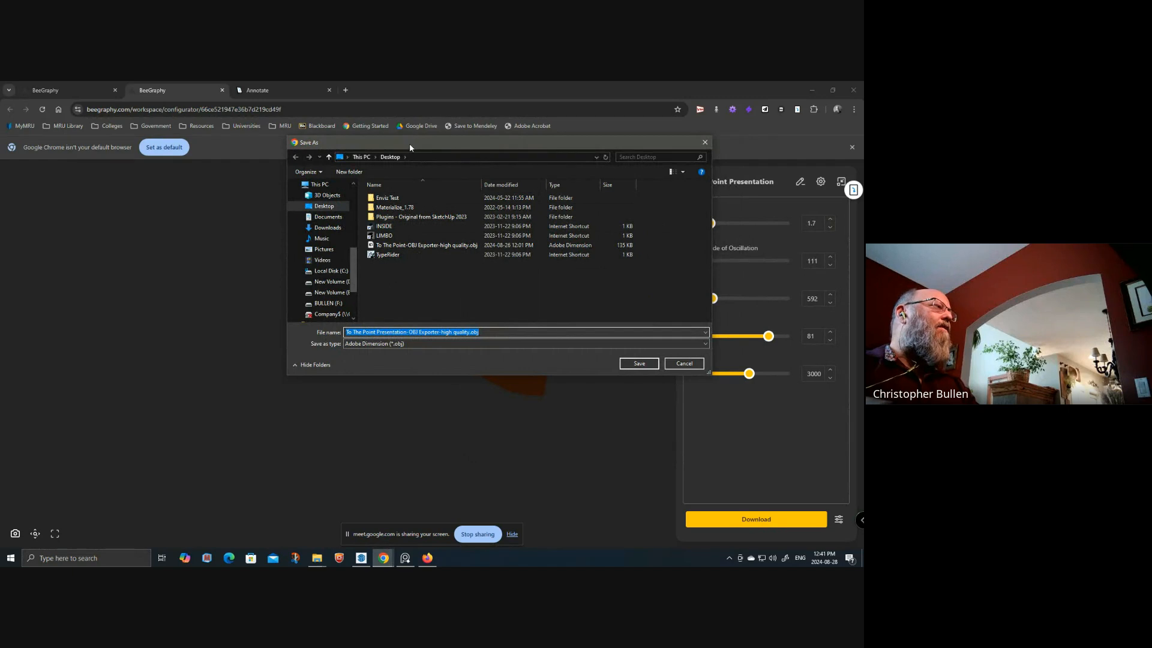
key("Return")
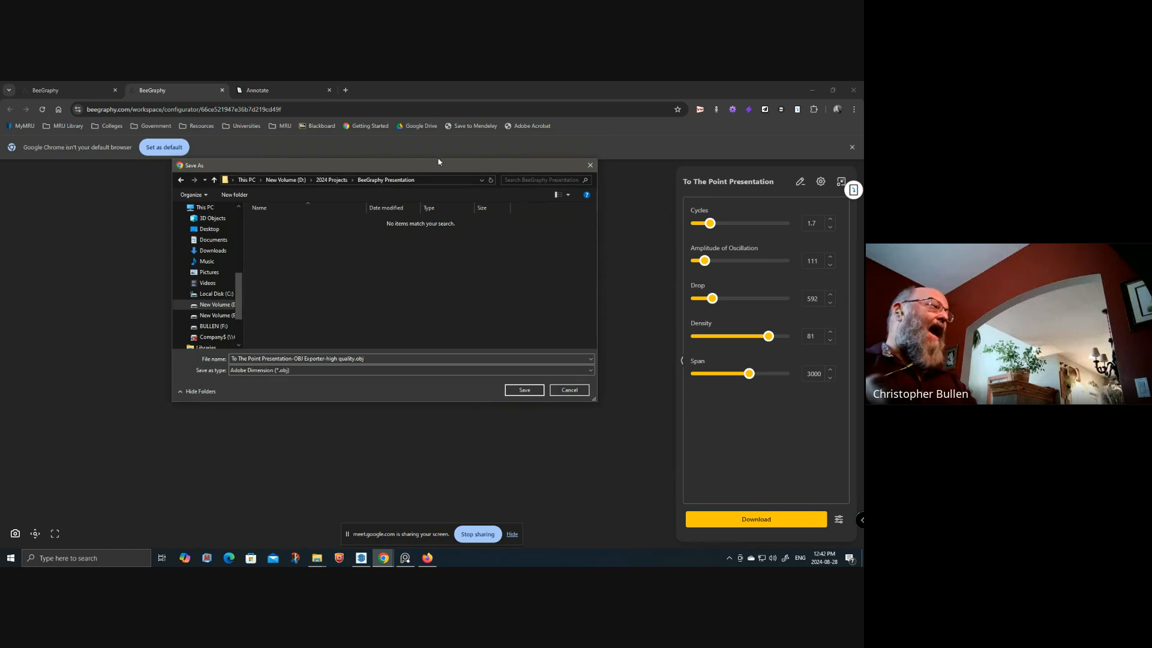
left_click_drag(485, 166, 417, 184)
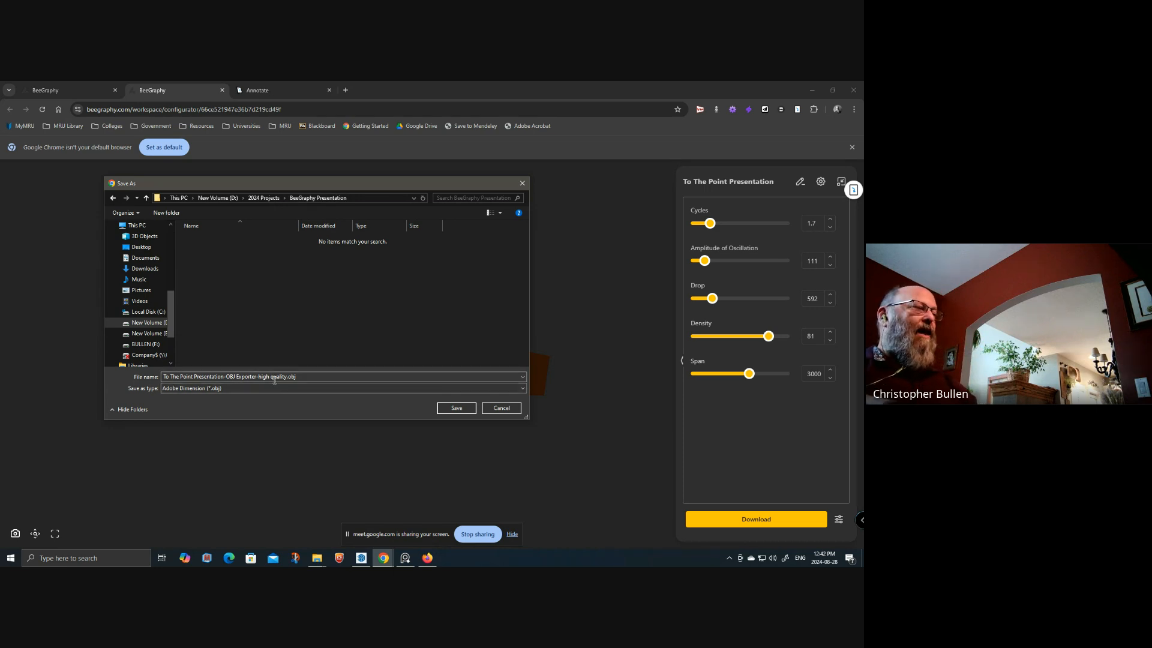
left_click(455, 410)
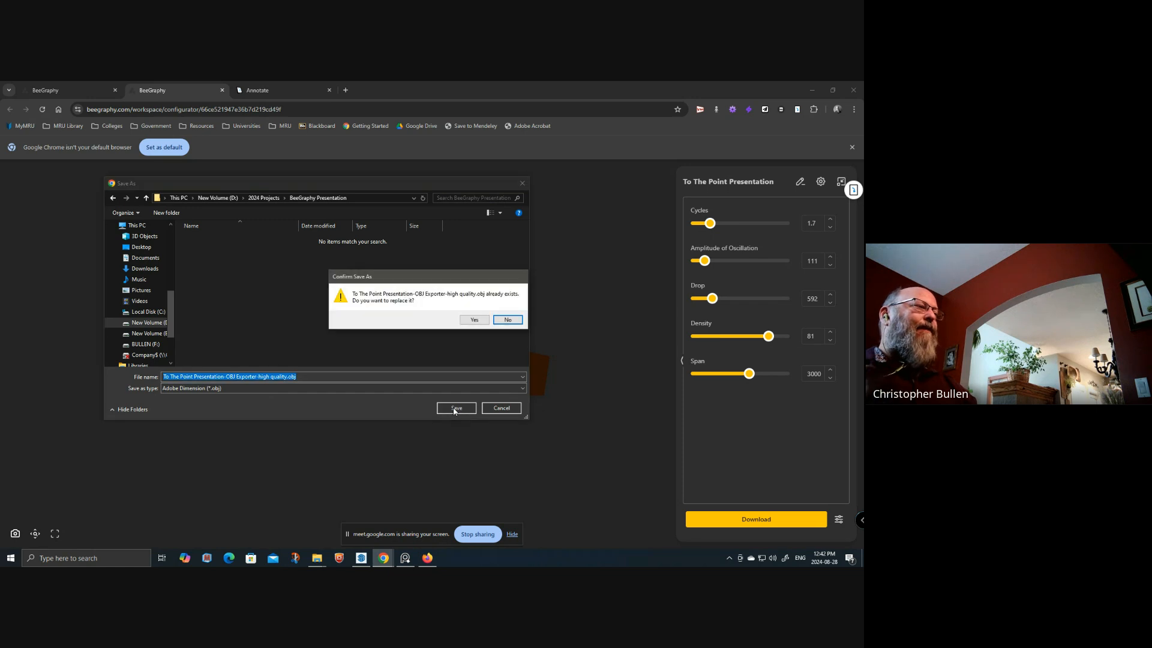
left_click(474, 319)
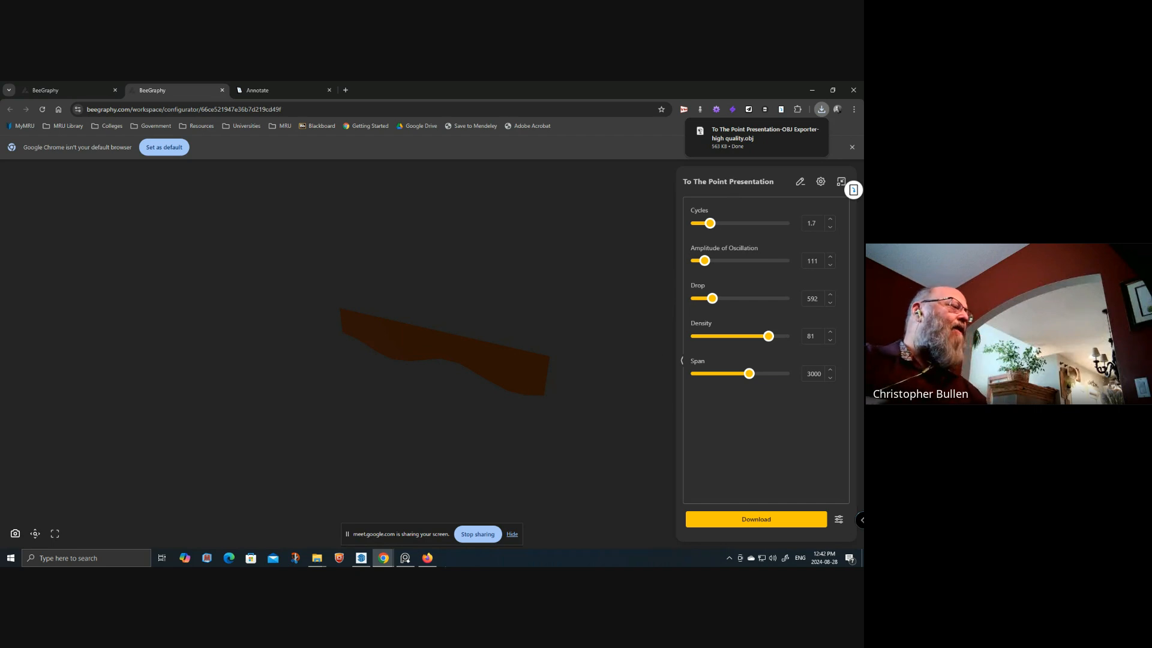
- Switch to SketchUp and import To The Point Presentation-OBJ Exporter-high quality.obj with the units left at Model Units
left_click(361, 558)
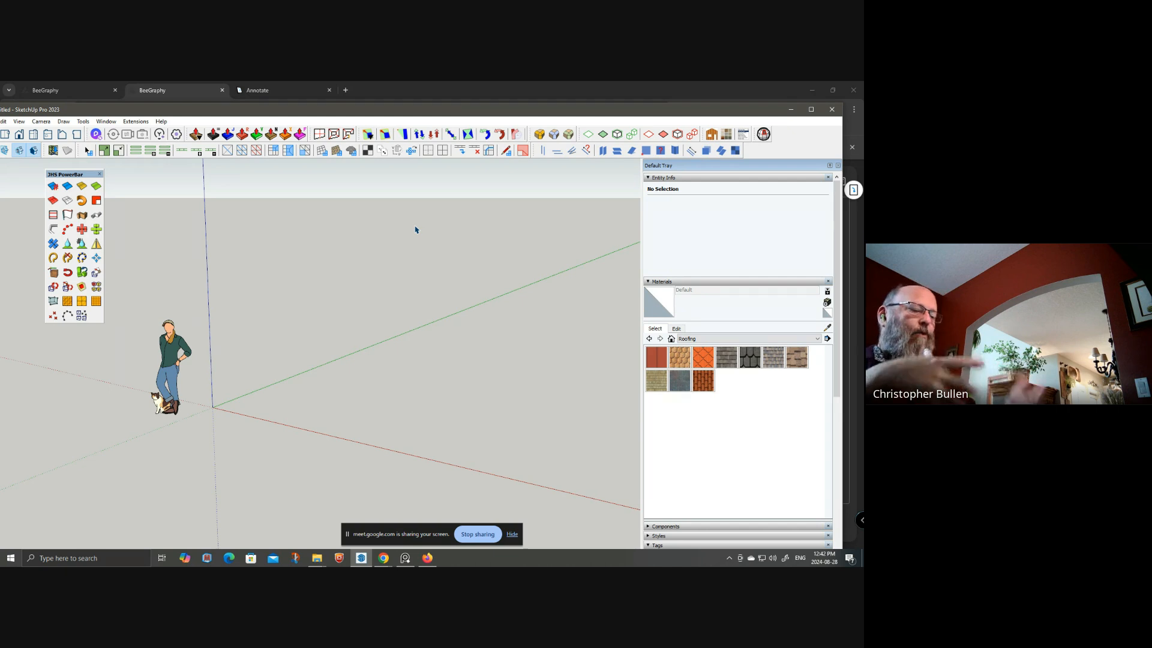
key("ctrl+i")
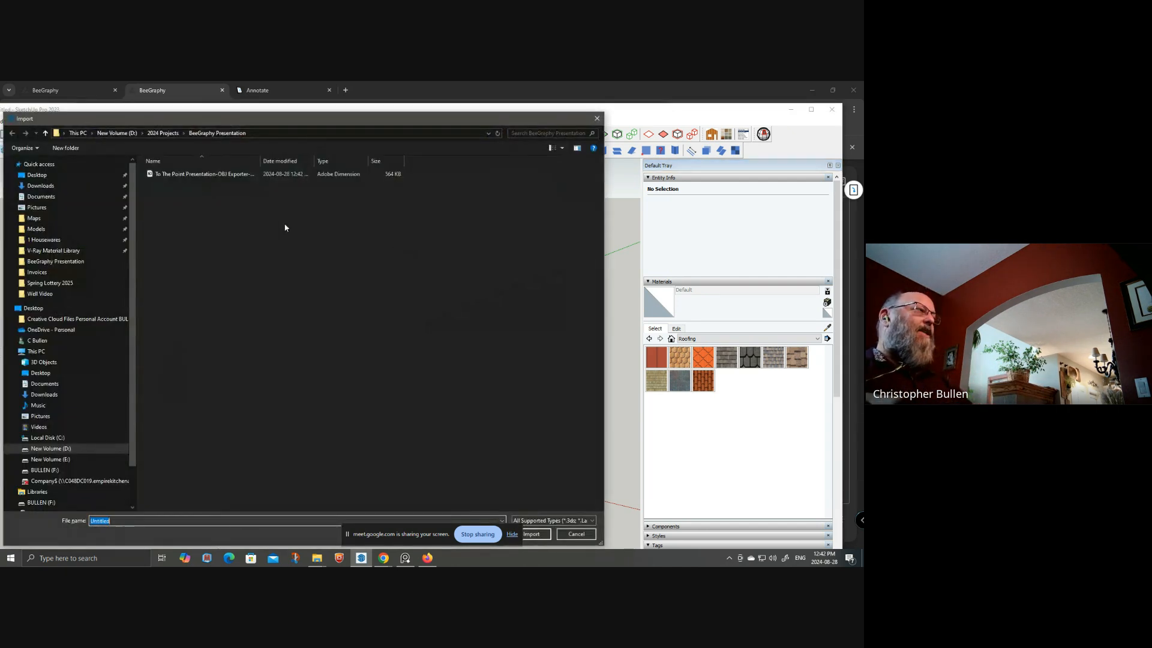
left_click(179, 176)
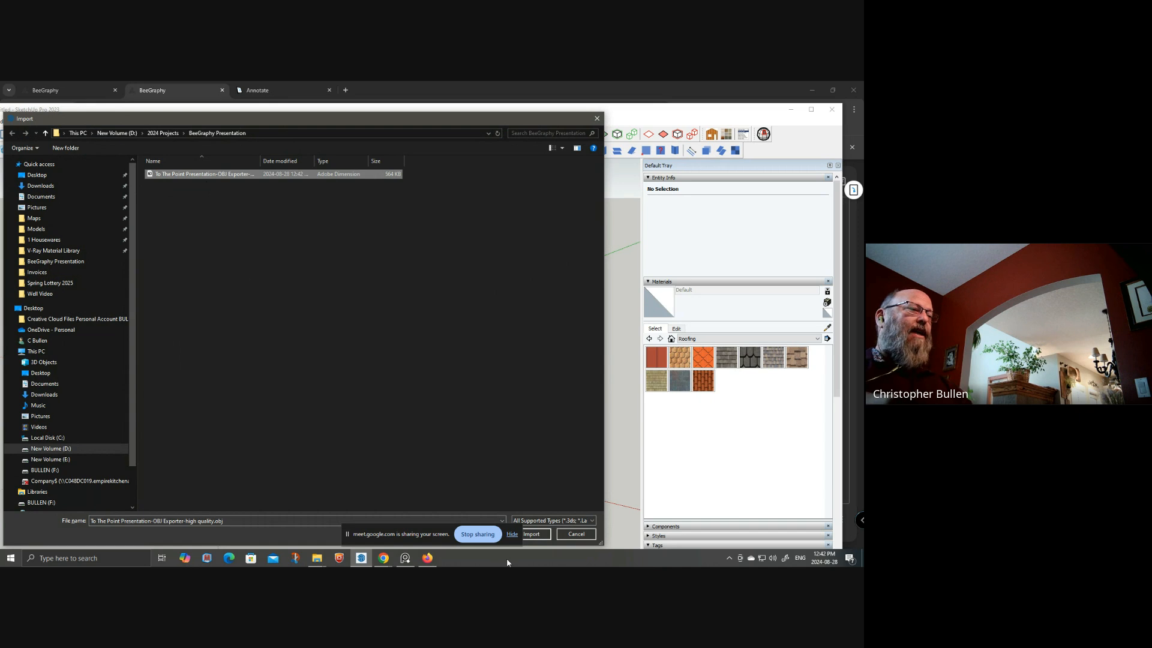
left_click_drag(518, 116, 628, 99)
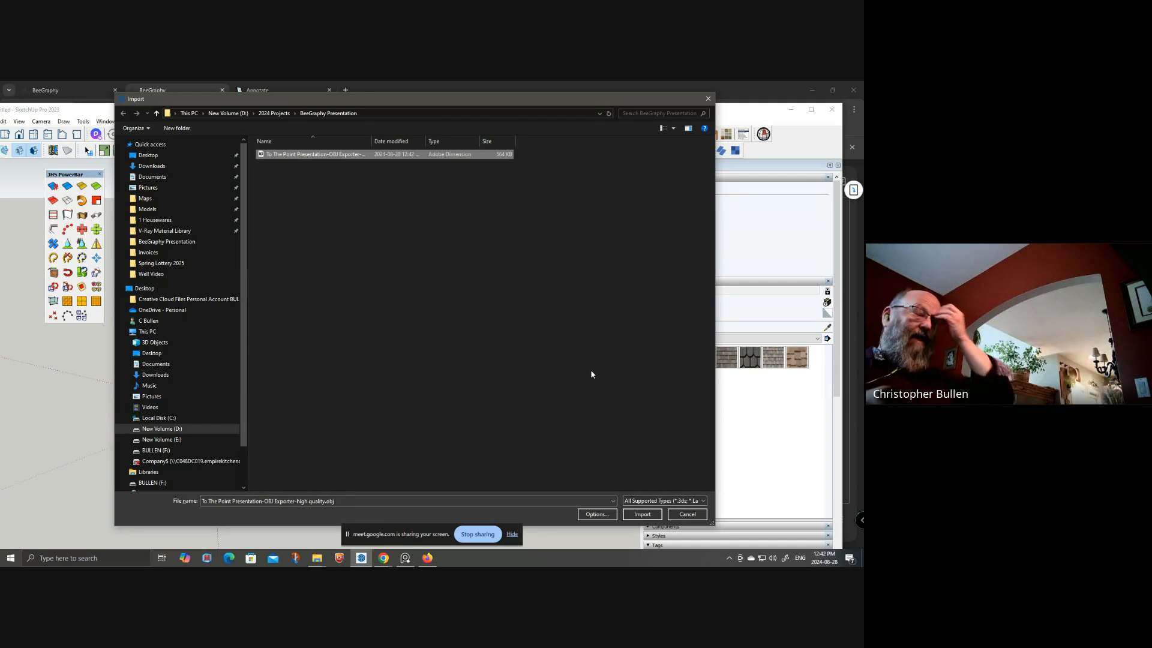
left_click(608, 514)
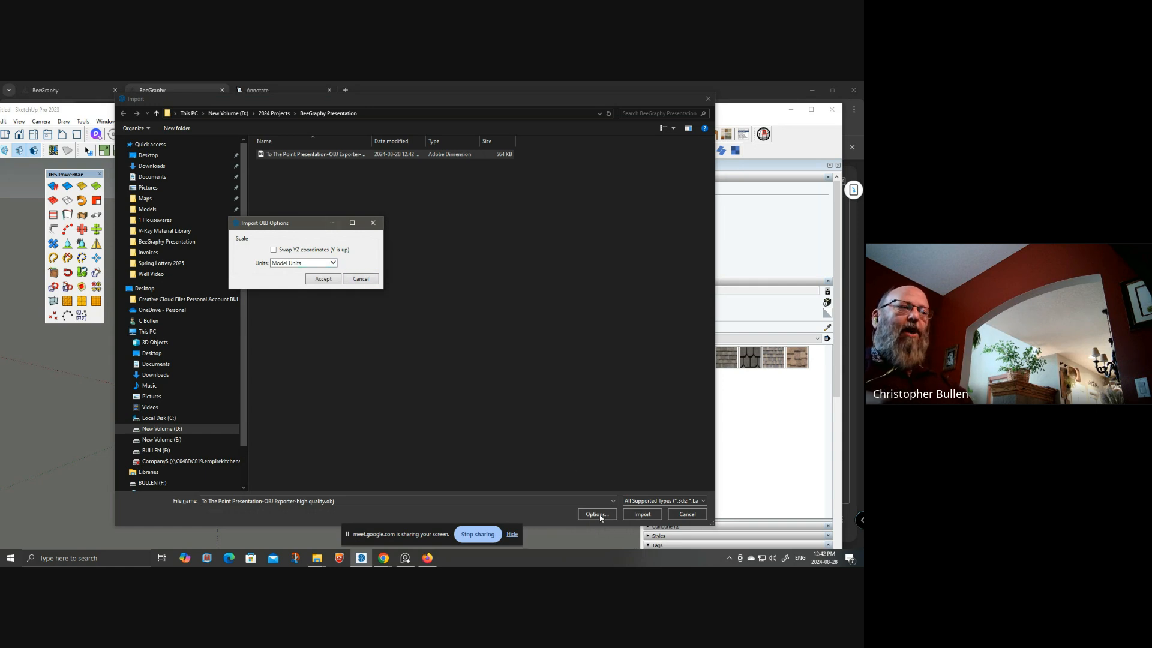
left_click(324, 279)
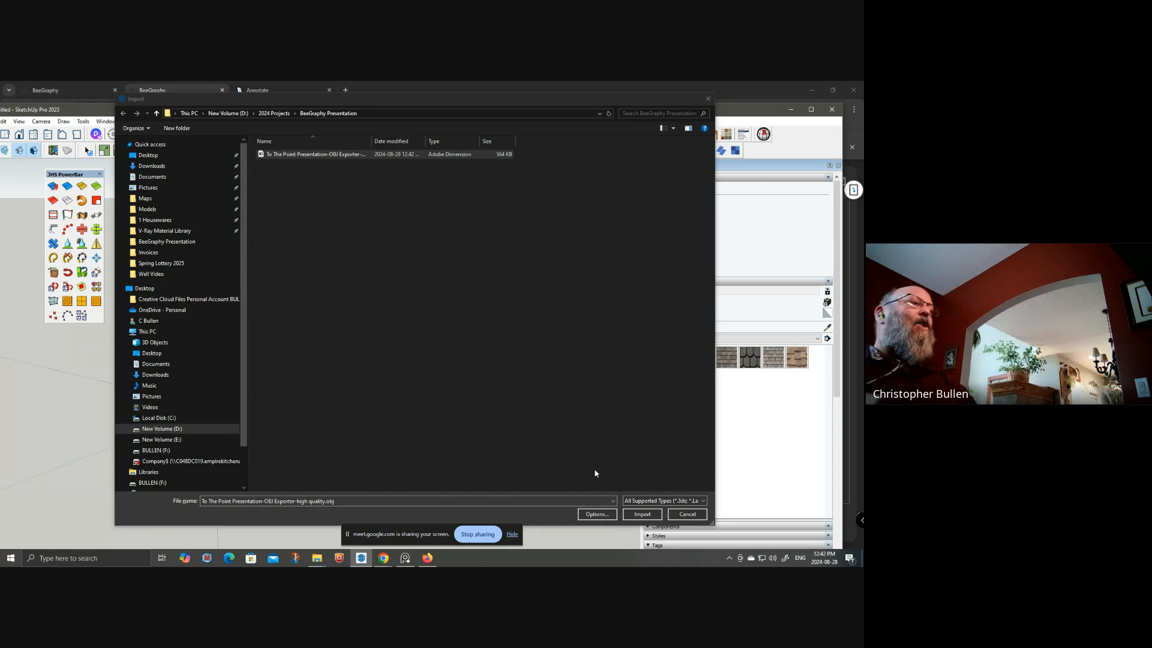
left_click(642, 514)
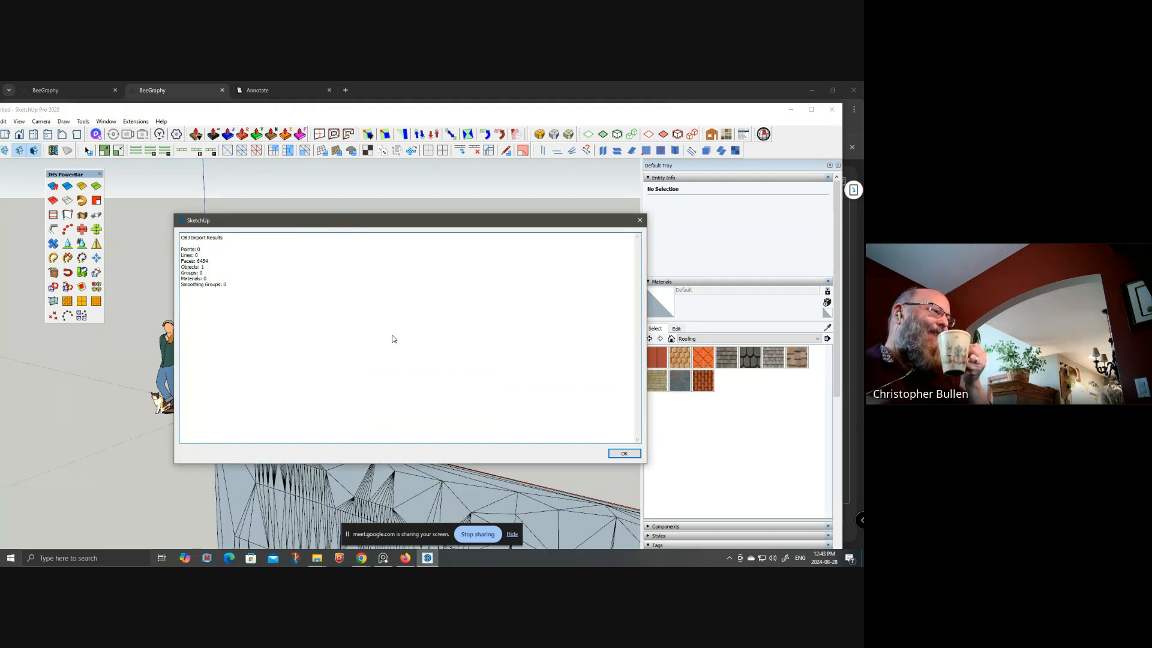
- Close the import results and remove the mesh imported in Model Units
left_click(629, 456)
scroll(330, 385, "down", 6)
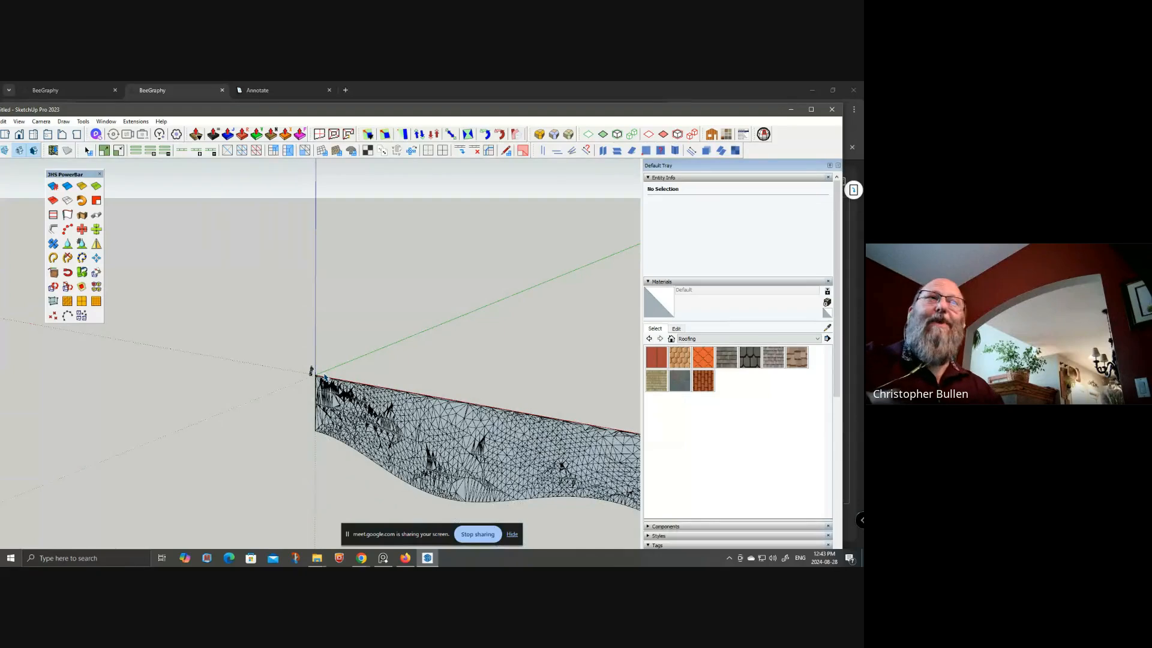
left_click(383, 407)
left_click(436, 393)
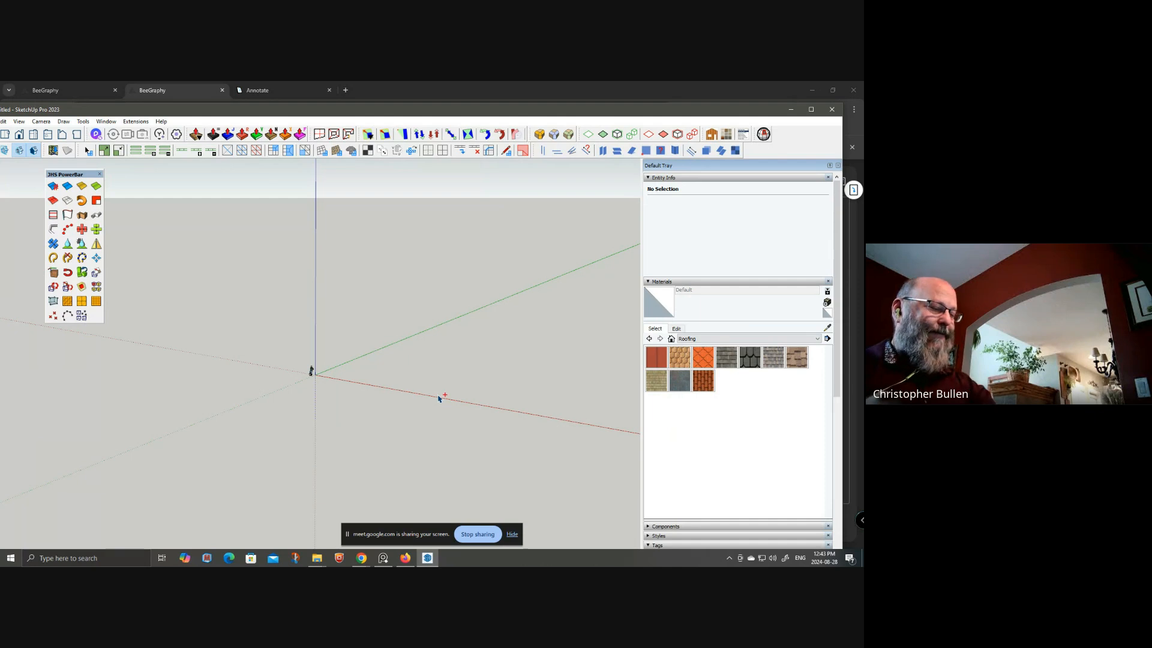
key("alt+Tab")
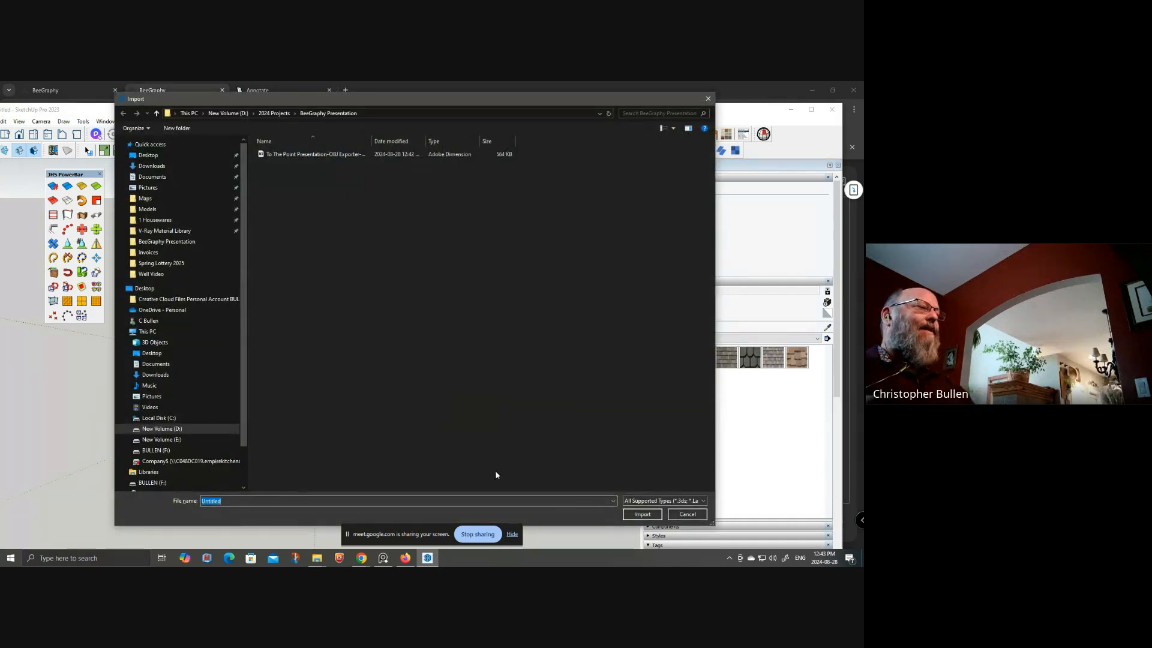
left_click(698, 516)
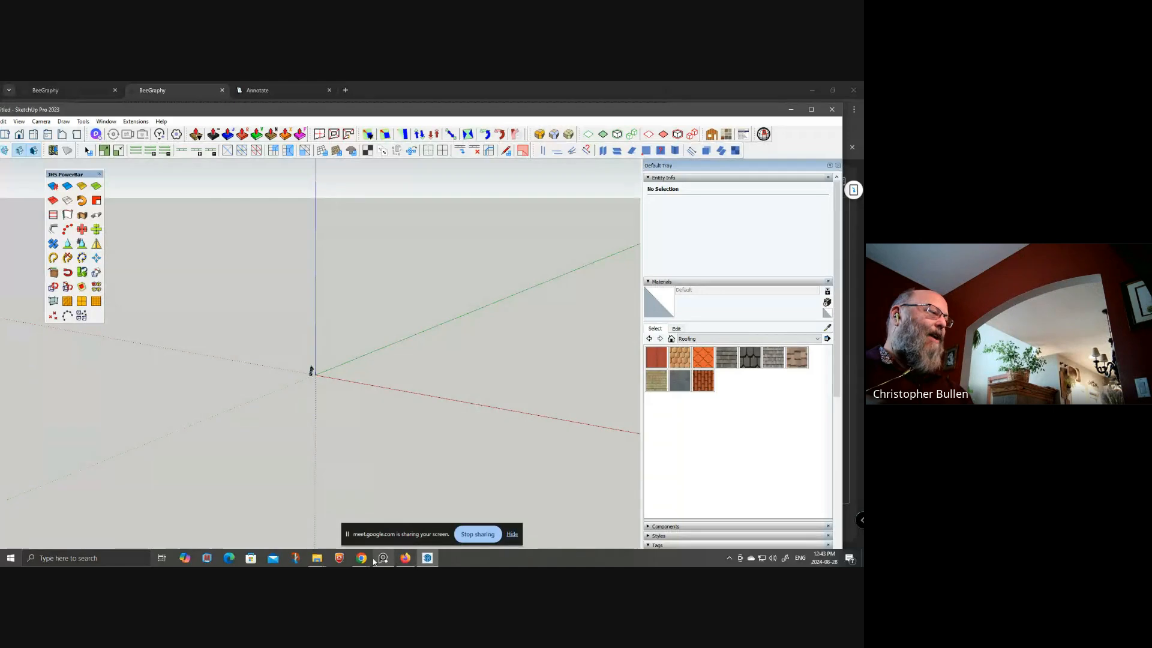
mouse_move(362, 559)
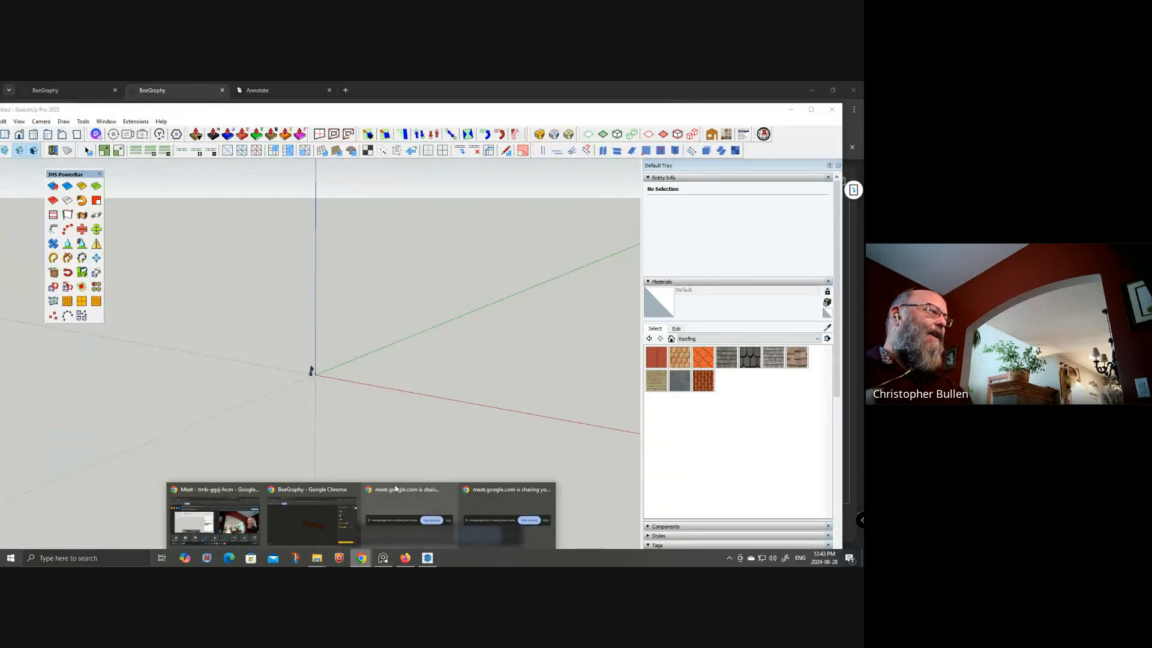
left_click(321, 525)
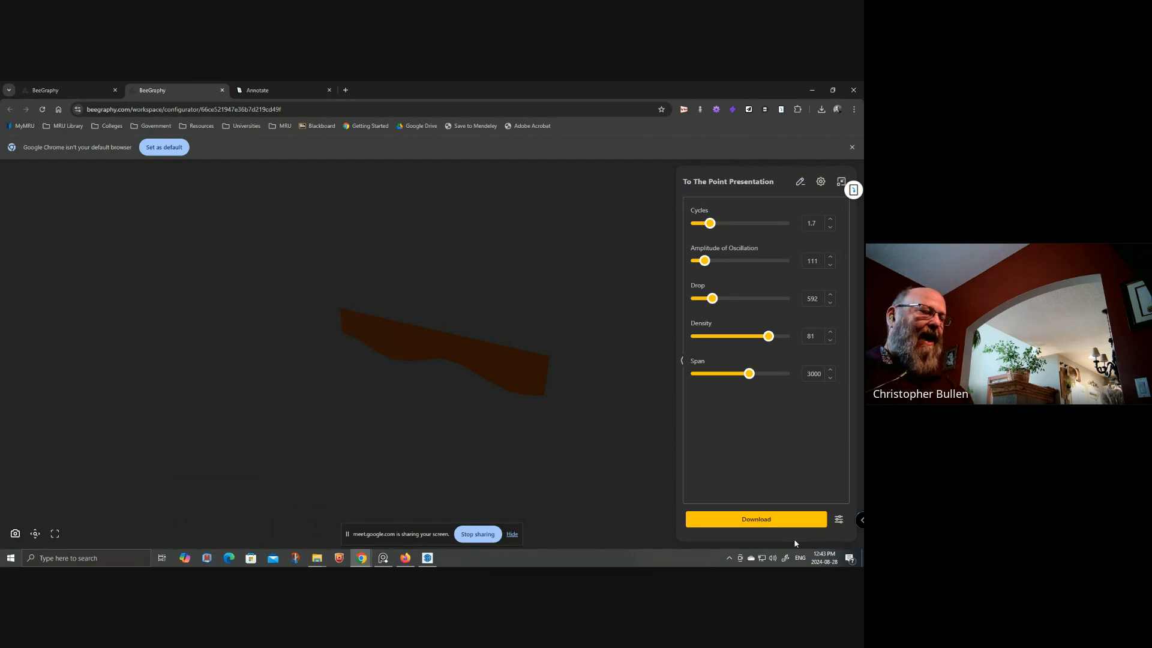
left_click(427, 558)
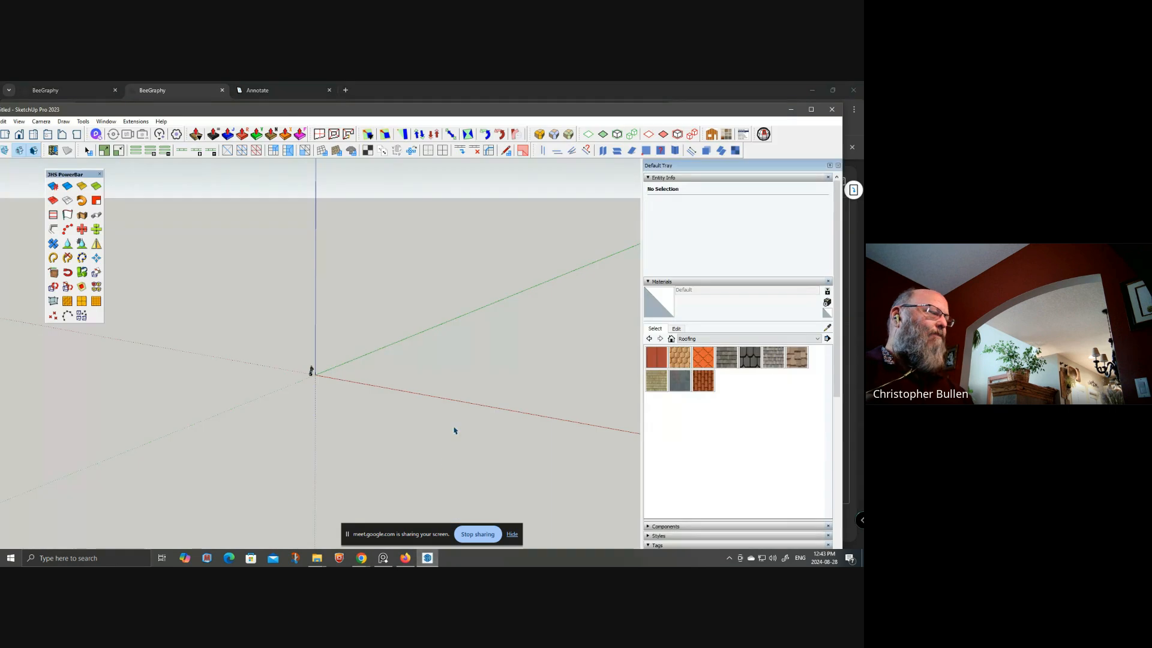
- Import To The Point Presentation-OBJ Exporter-high quality.obj from the BeeGraphy Presentation folder with the units set to Millimeters
key("ctrl+i")
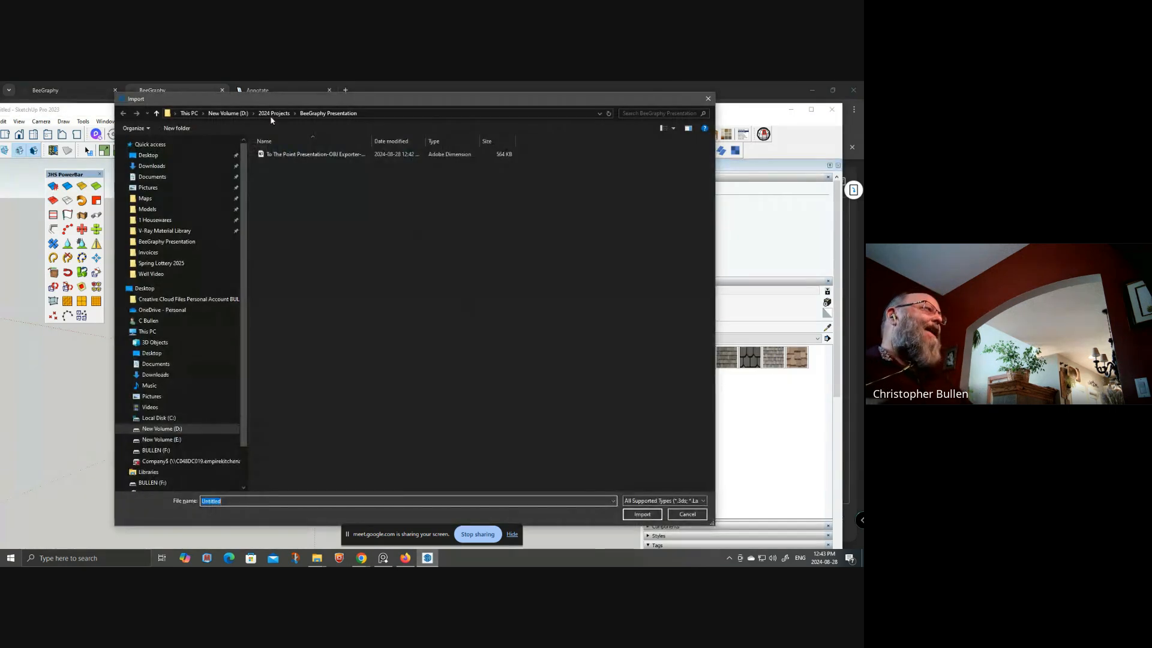
left_click(473, 338)
left_click(318, 154)
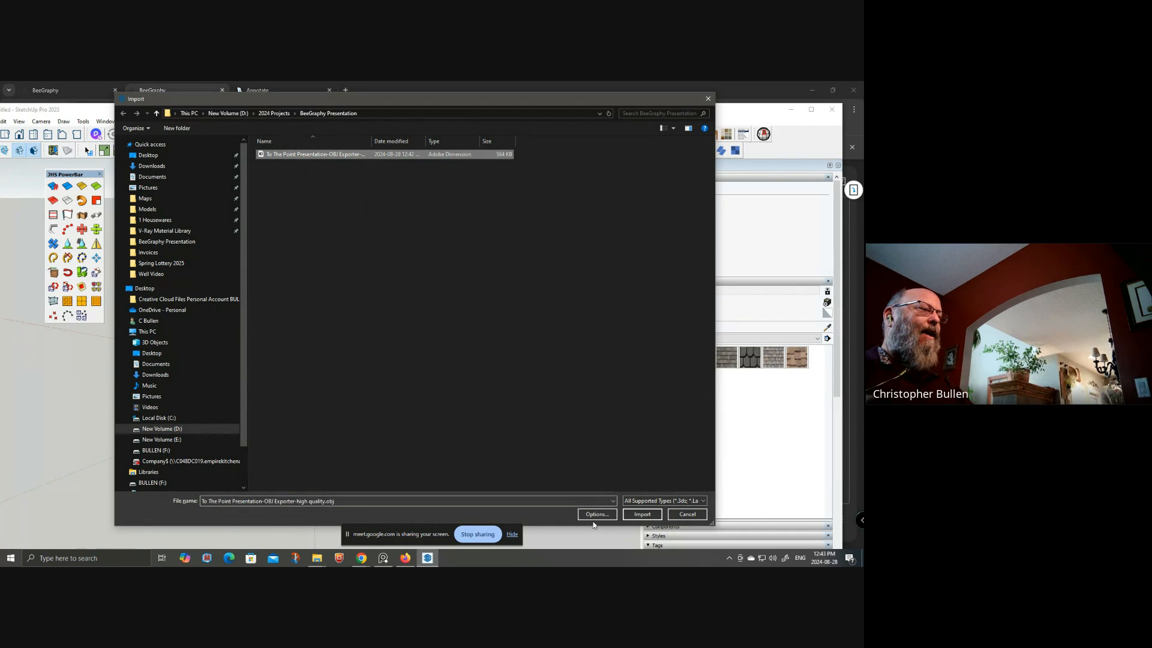
left_click(597, 514)
left_click(334, 263)
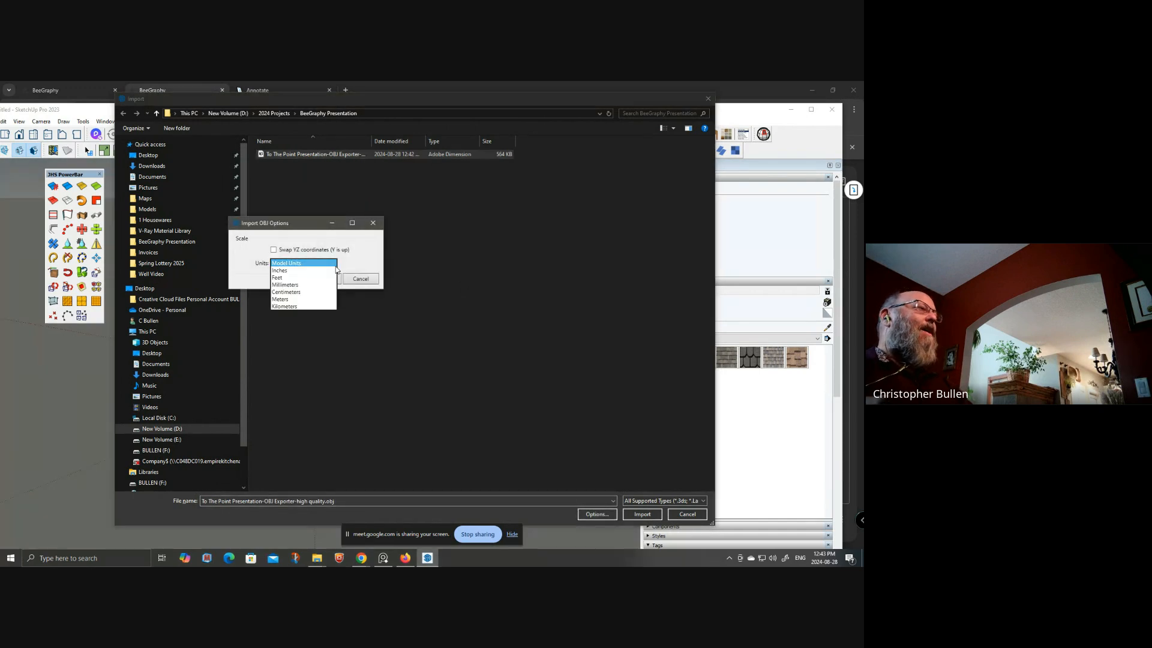
left_click(289, 285)
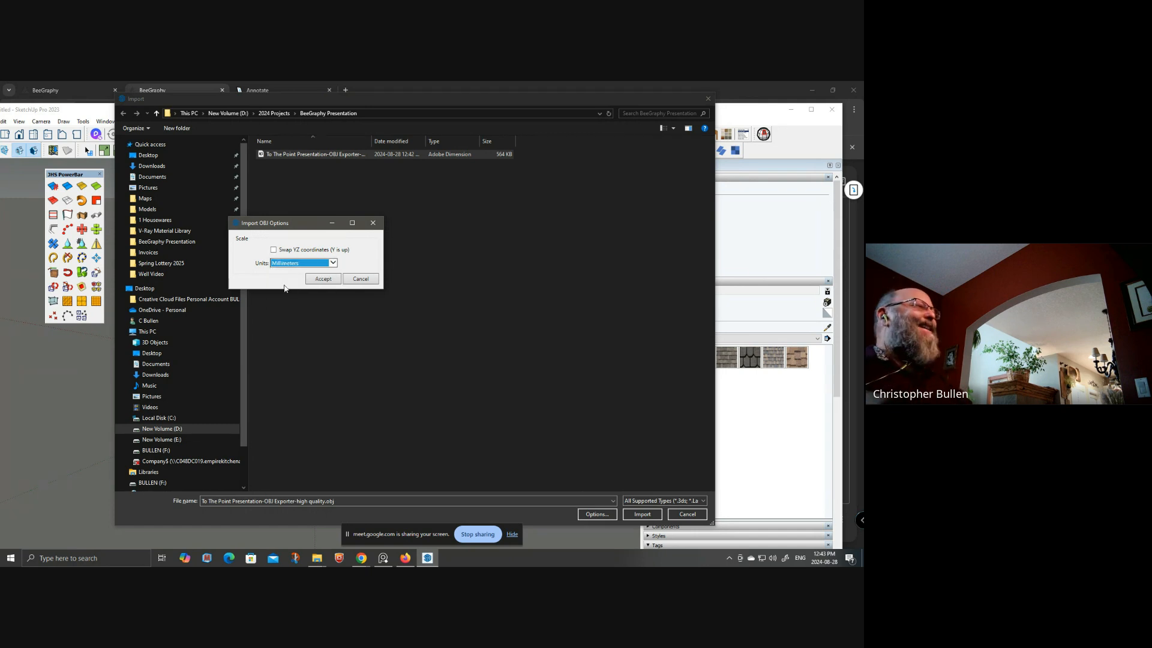
left_click(321, 278)
left_click(642, 514)
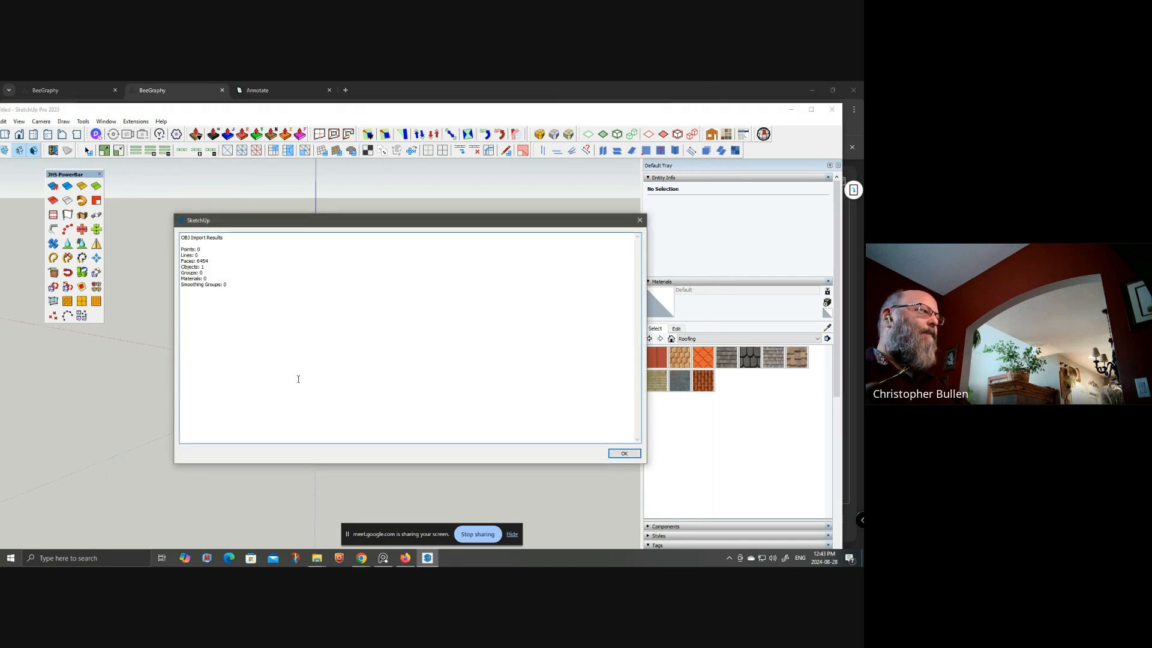
scroll(300, 369, "up", 8)
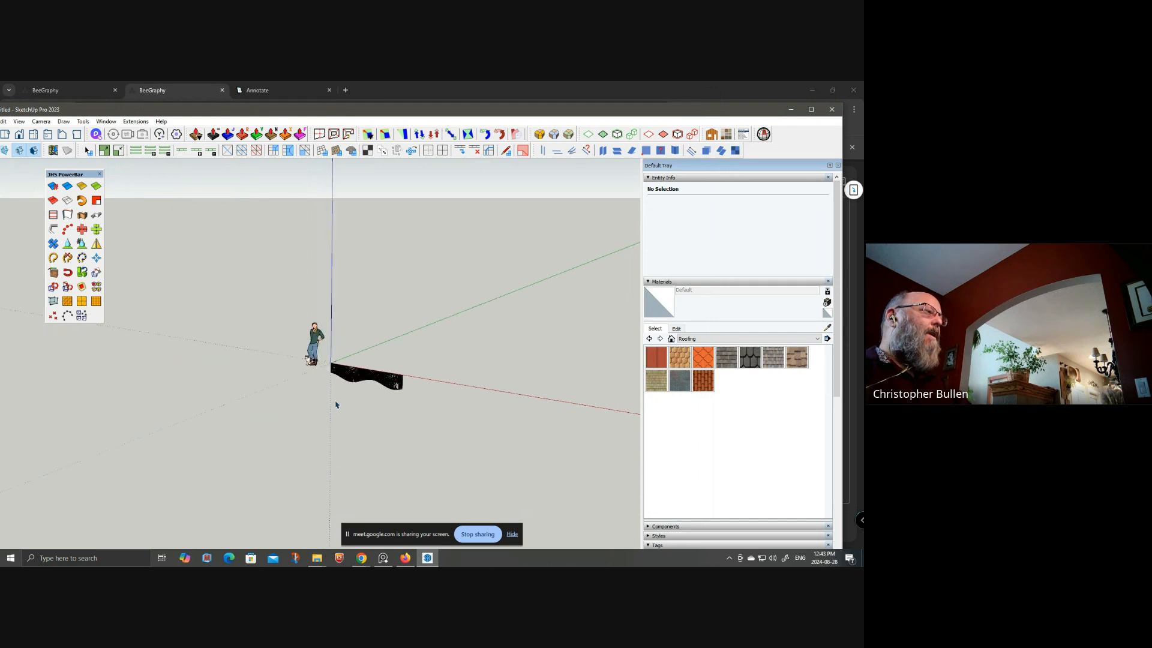
- Run FixIt 101 on the imported group to merge its triangulated faces and remove the extra edges
left_click(457, 384)
right_click(461, 329)
left_click(423, 353)
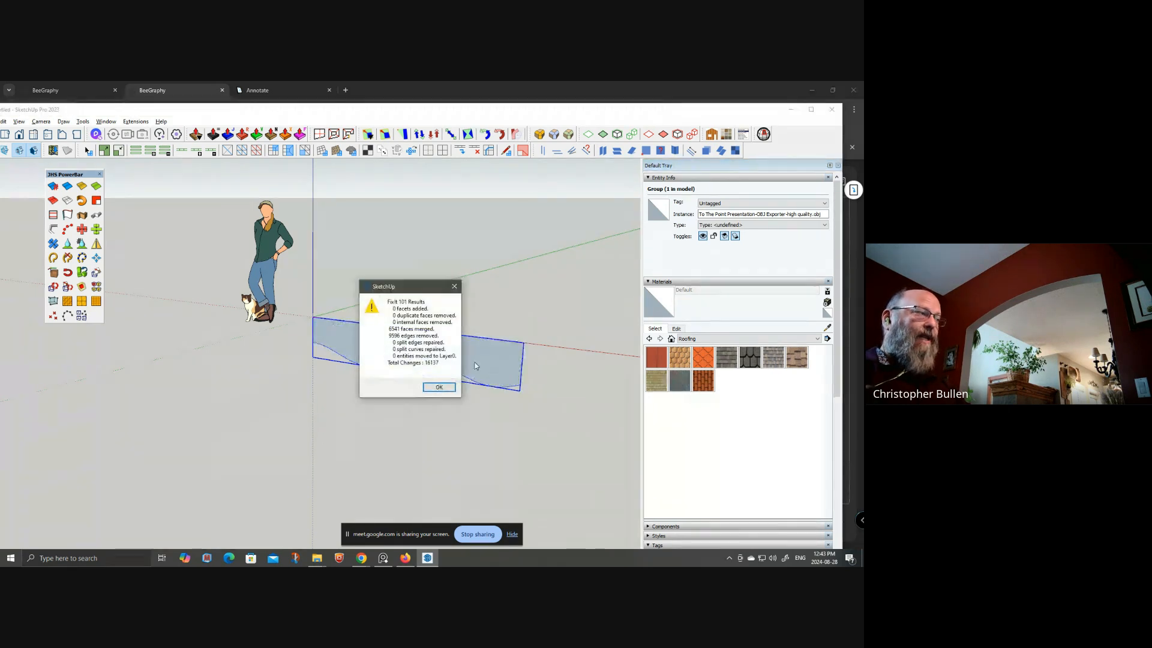
left_click(440, 387)
- Open the imported group, Push/Pull its wavy face into a thin solid panel and close the group
middle_click_drag(542, 401, 471, 384)
double_click(471, 384)
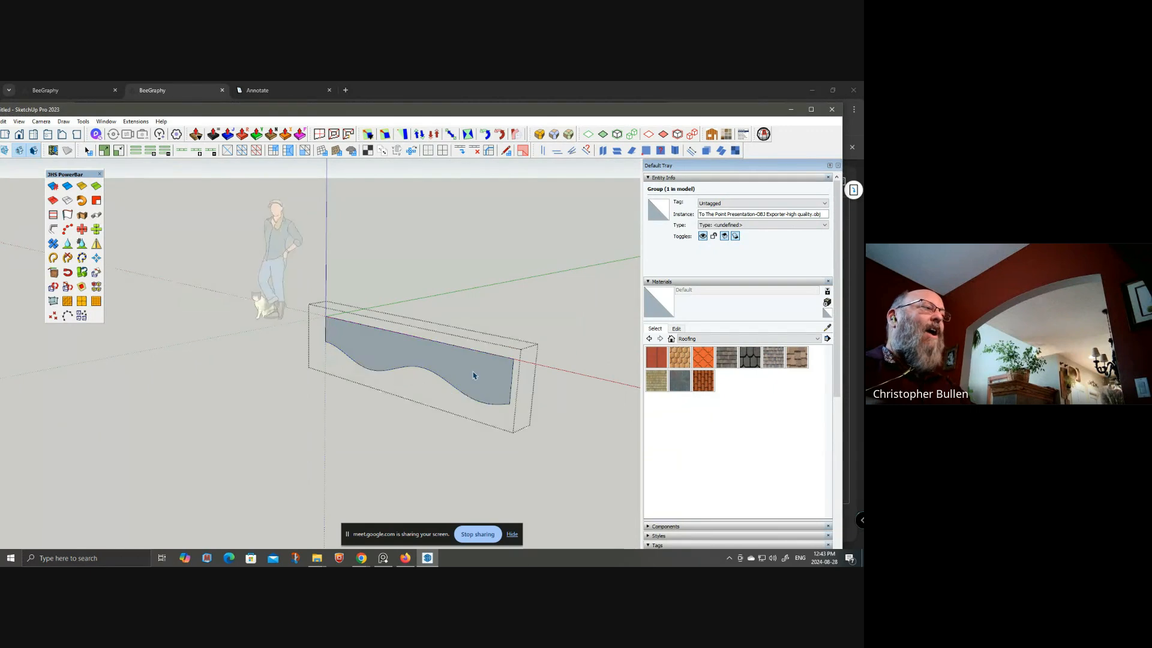
key("p")
key("space")
left_click(496, 386)
key("x")
key("p")
scroll(493, 387, "up", 1)
left_click(490, 388)
left_click(490, 388)
key("space")
mouse_move(502, 481)
middle_mouse_down()
mouse_move(453, 386)
mouse_move(476, 398)
mouse_move(466, 416)
mouse_move(509, 455)
mouse_move(402, 242)
mouse_move(431, 308)
mouse_move(419, 301)
mouse_move(514, 437)
mouse_move(470, 286)
middle_mouse_up()
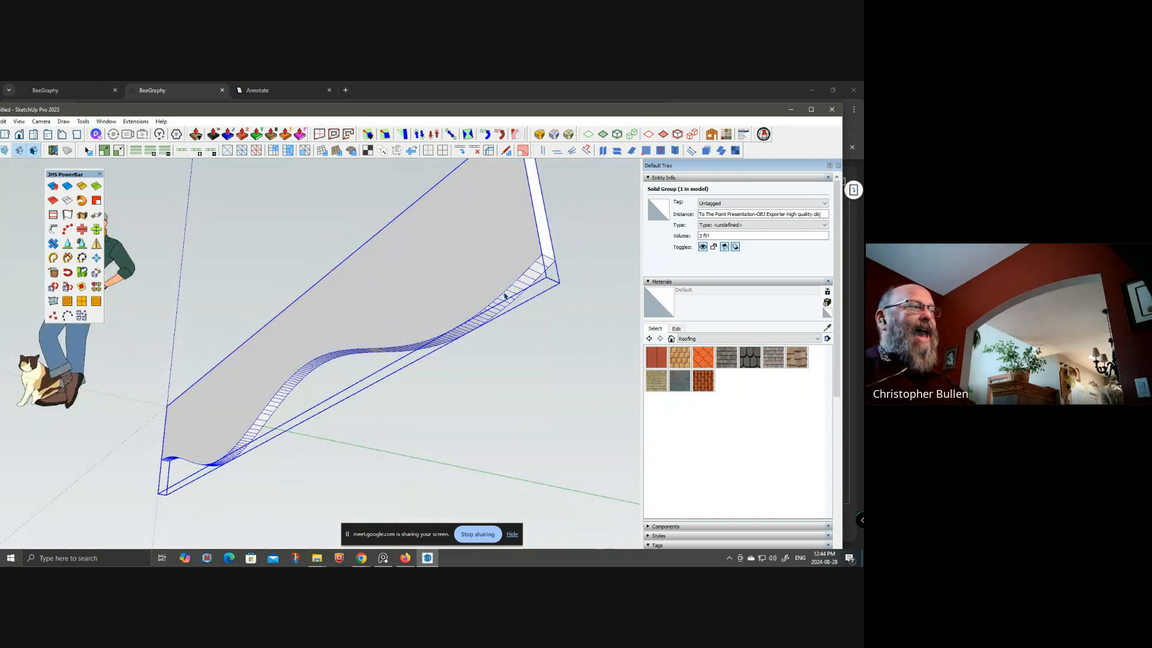
right_click(465, 273)
left_click(378, 324)
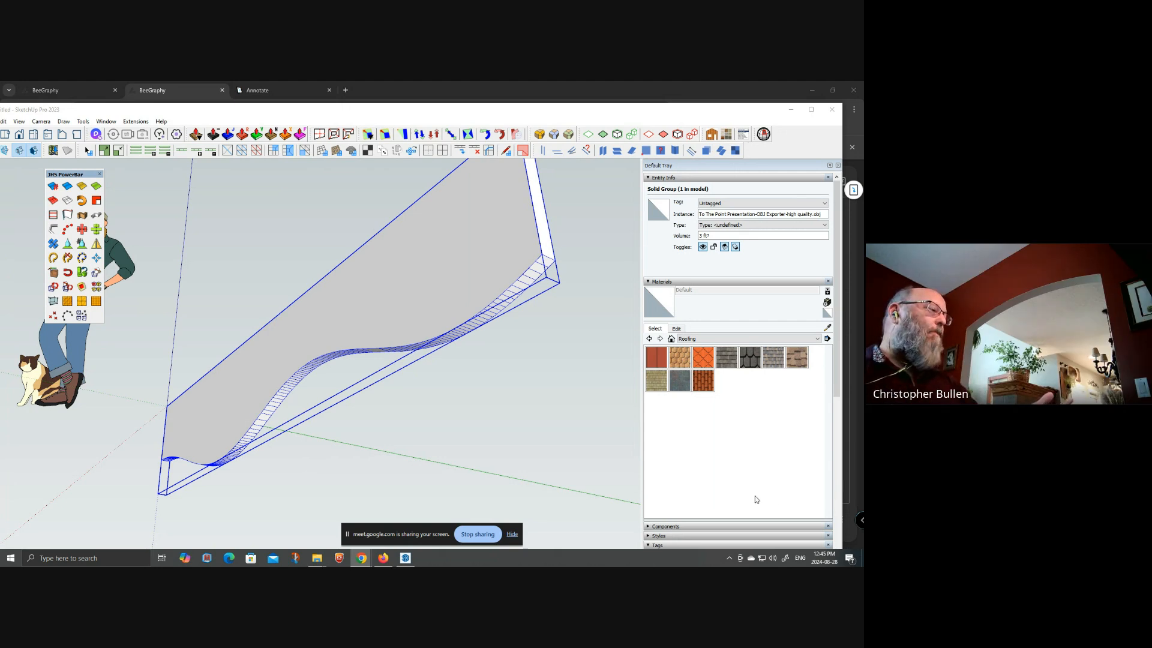
- Switch to BeeGraphy in Chrome, close the Configurator page and bring the project's node graph into view
mouse_move(361, 558)
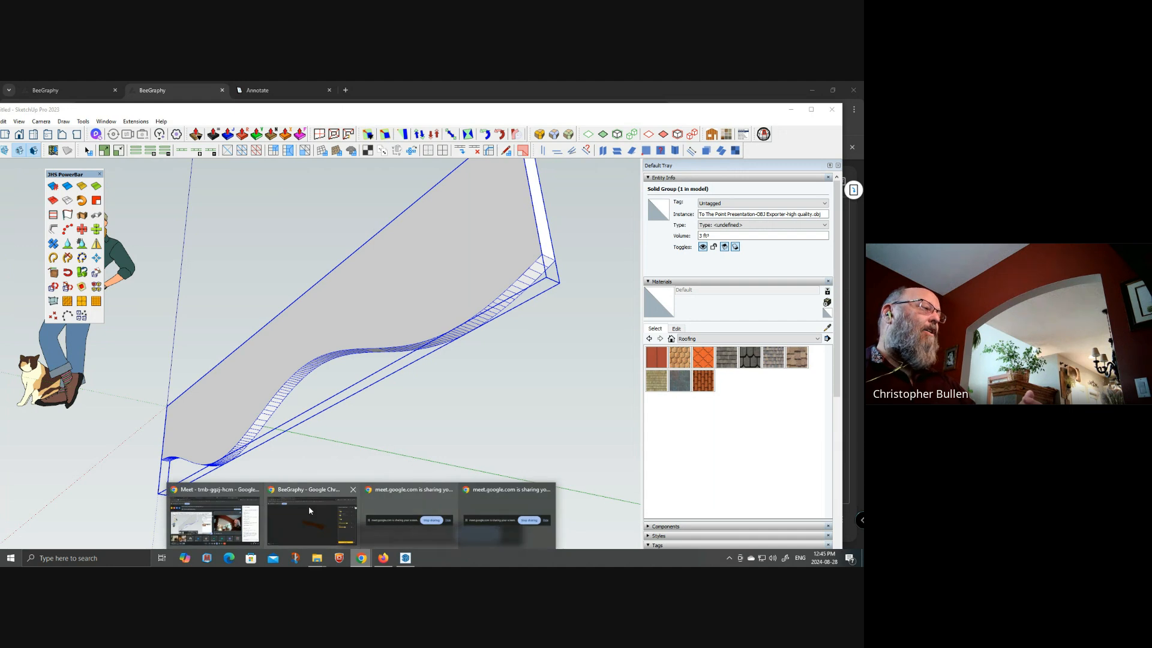
left_click(305, 527)
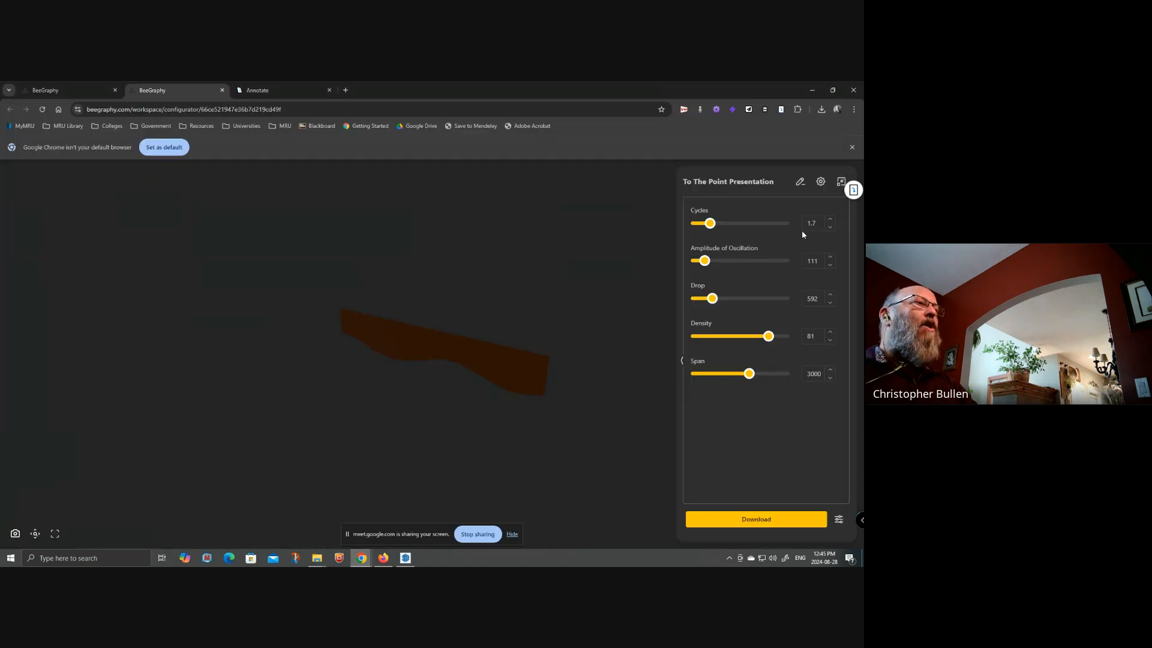
left_click(222, 90)
scroll(467, 361, "down", 3)
left_click_drag(212, 387, 300, 382)
scroll(321, 319, "up", 4)
scroll(368, 359, "up", 6)
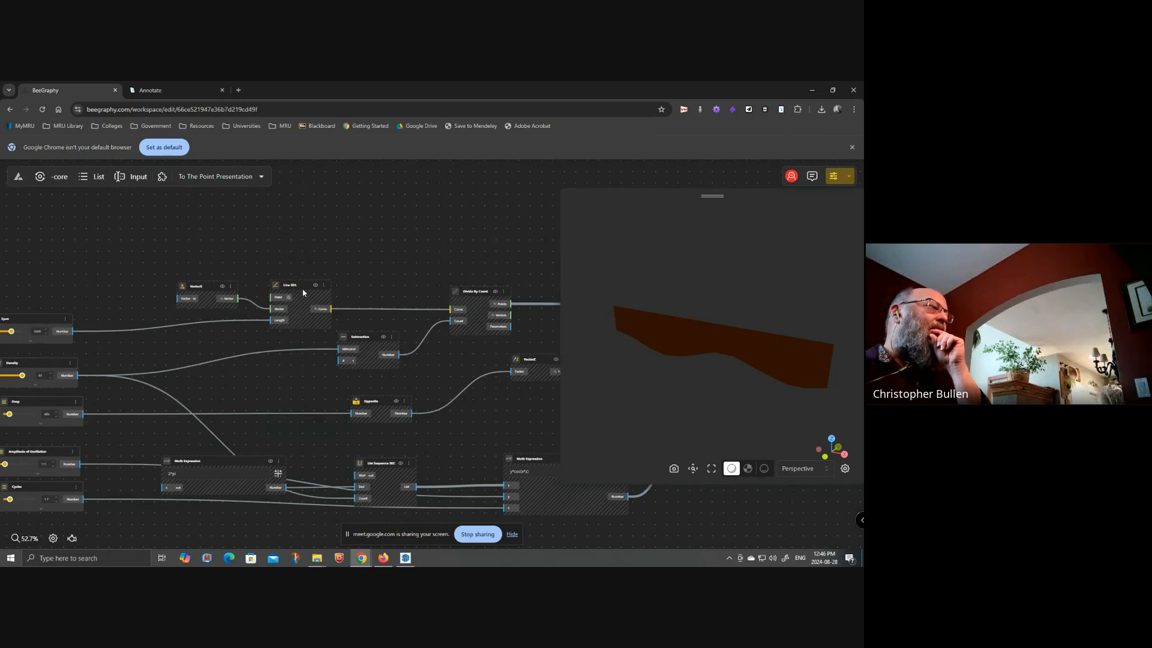
- Select all the nodes of the graph, turn on their preview and clear the selection
left_click(474, 297)
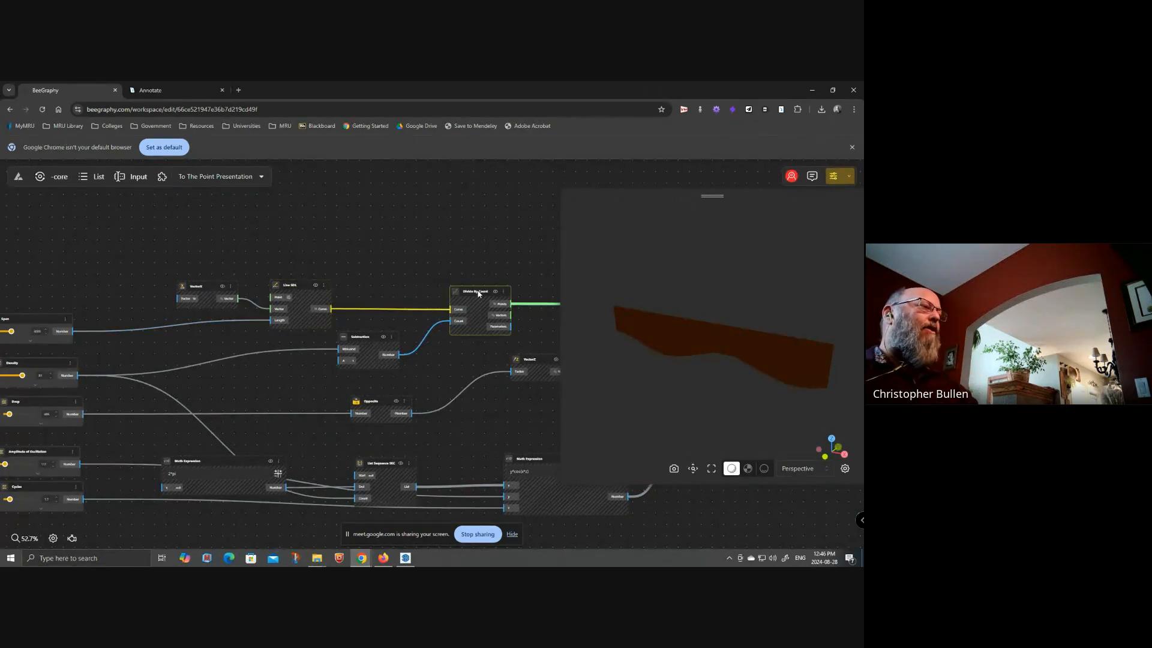
scroll(330, 246, "down", 5)
middle_click_drag(431, 348, 246, 409)
scroll(247, 409, "down", 2)
left_click_drag(408, 442, 82, 250)
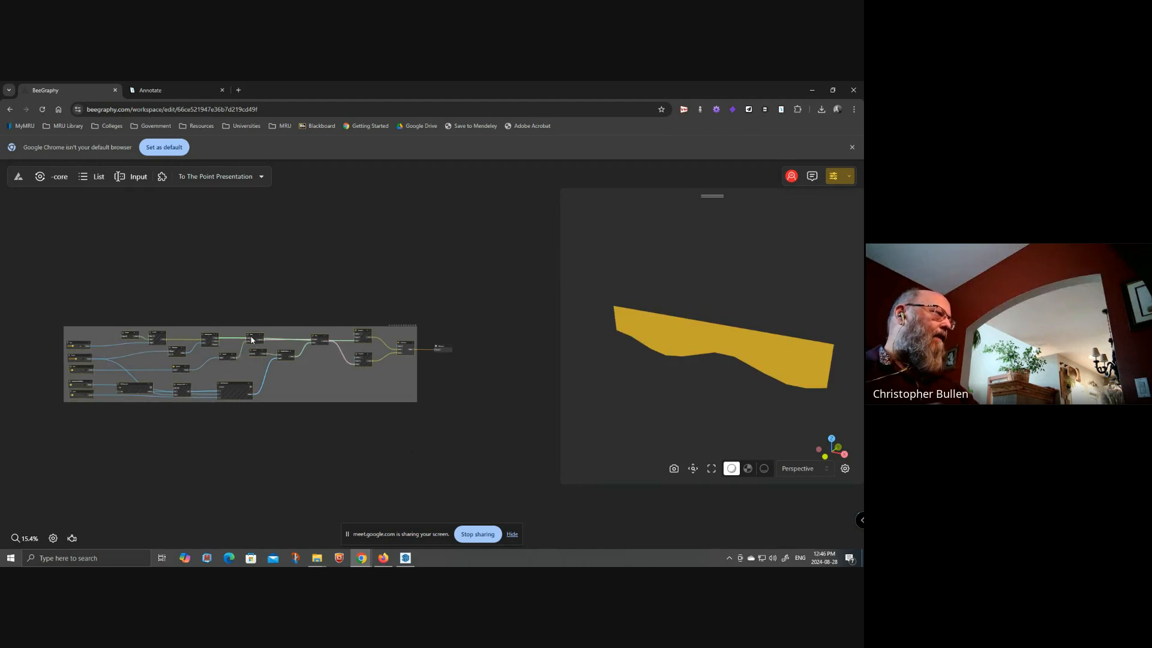
right_click(254, 339)
left_click(274, 362)
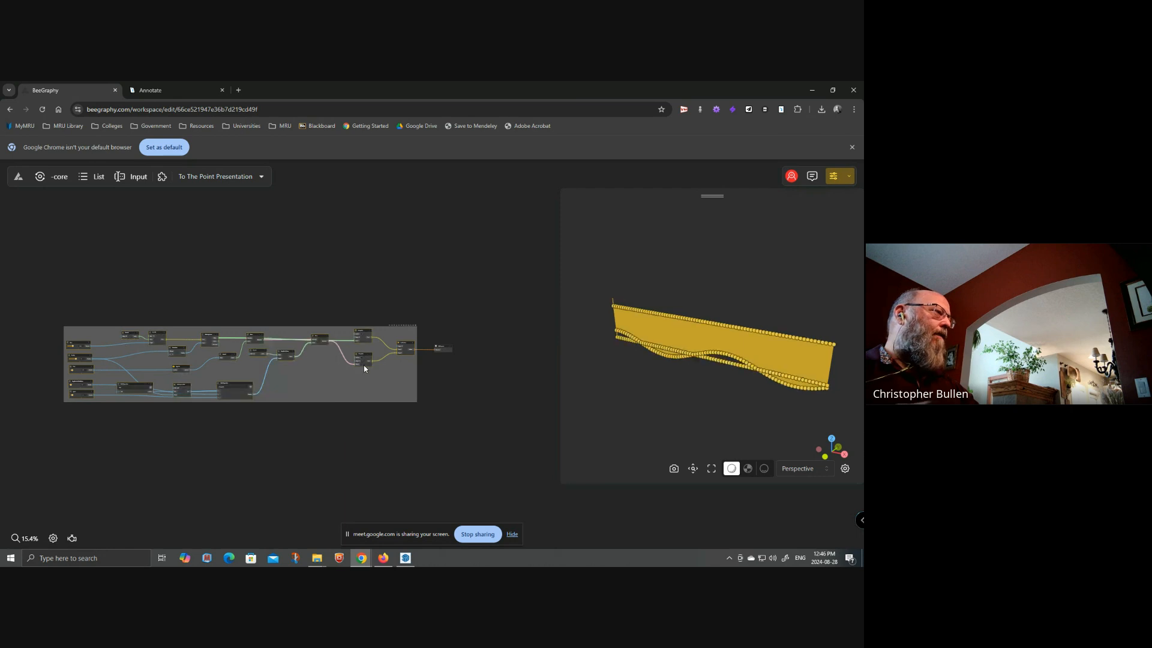
left_click(408, 434)
- Examine the node graph and select the Divide By Count node to locate its points in the preview
scroll(437, 384, "up", 2)
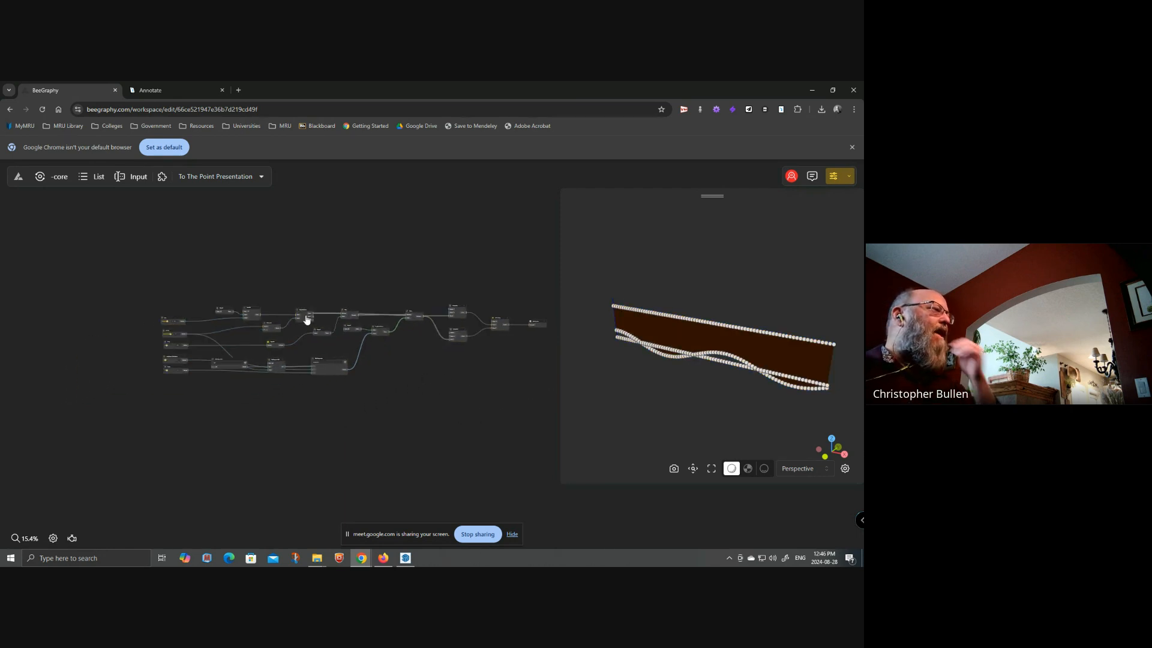
scroll(302, 319, "up", 3)
left_click_drag(415, 418, 244, 366)
scroll(245, 362, "down", 3)
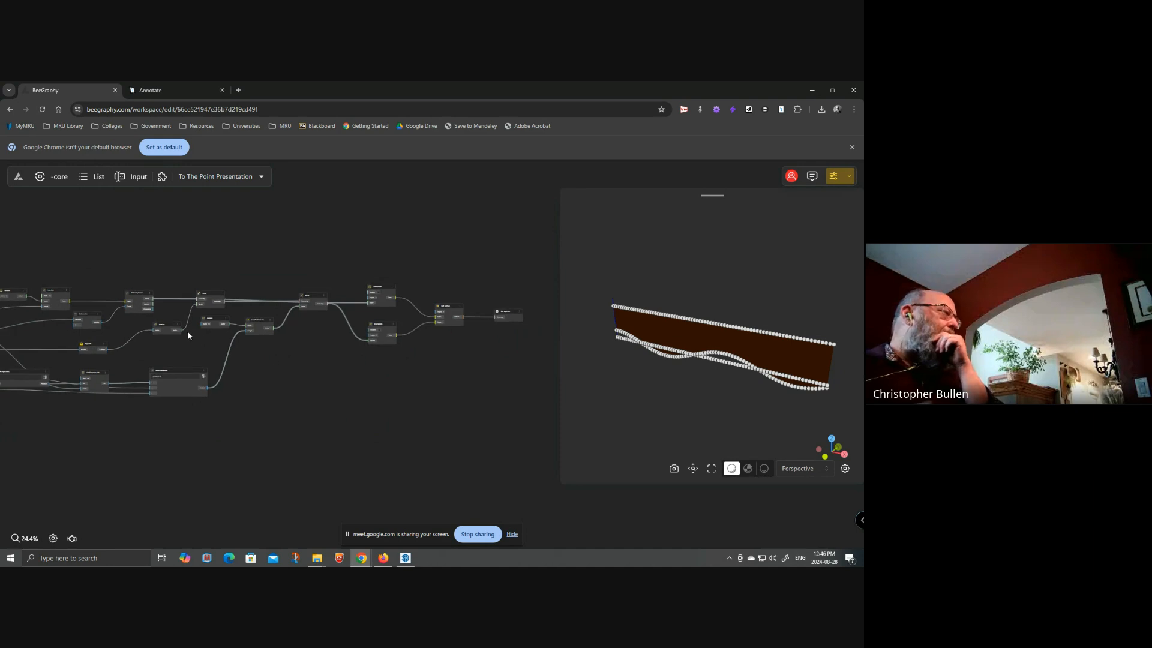
scroll(150, 304, "up", 2)
scroll(146, 305, "up", 1)
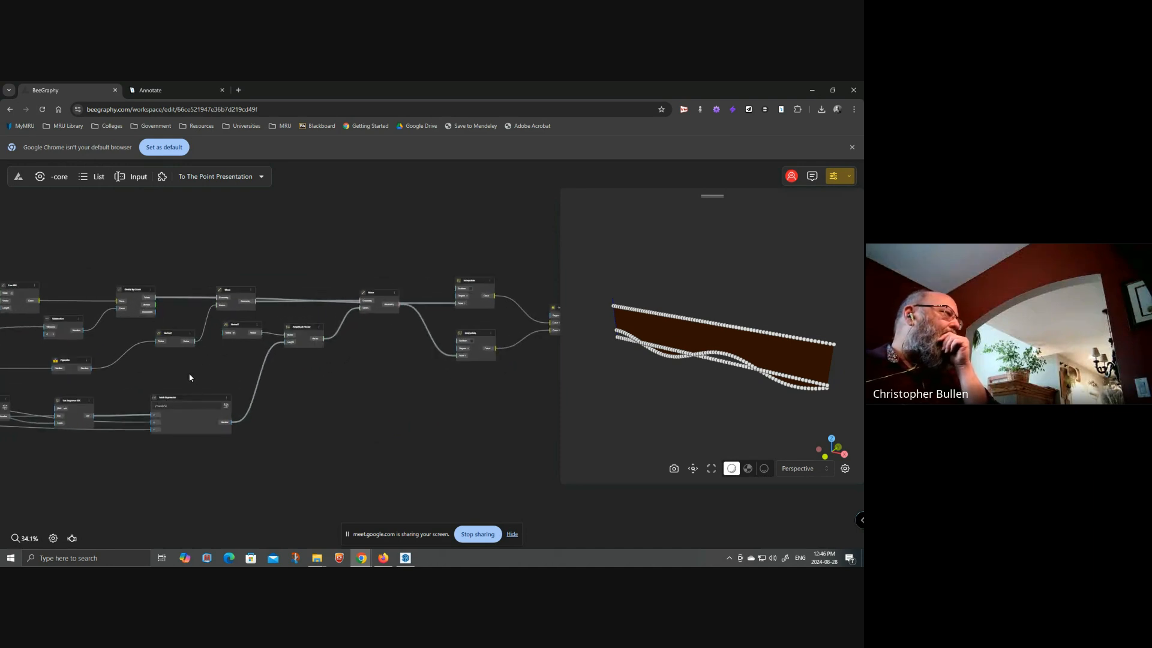
left_click_drag(189, 377, 336, 368)
left_click(330, 300)
left_click_drag(325, 300, 316, 293)
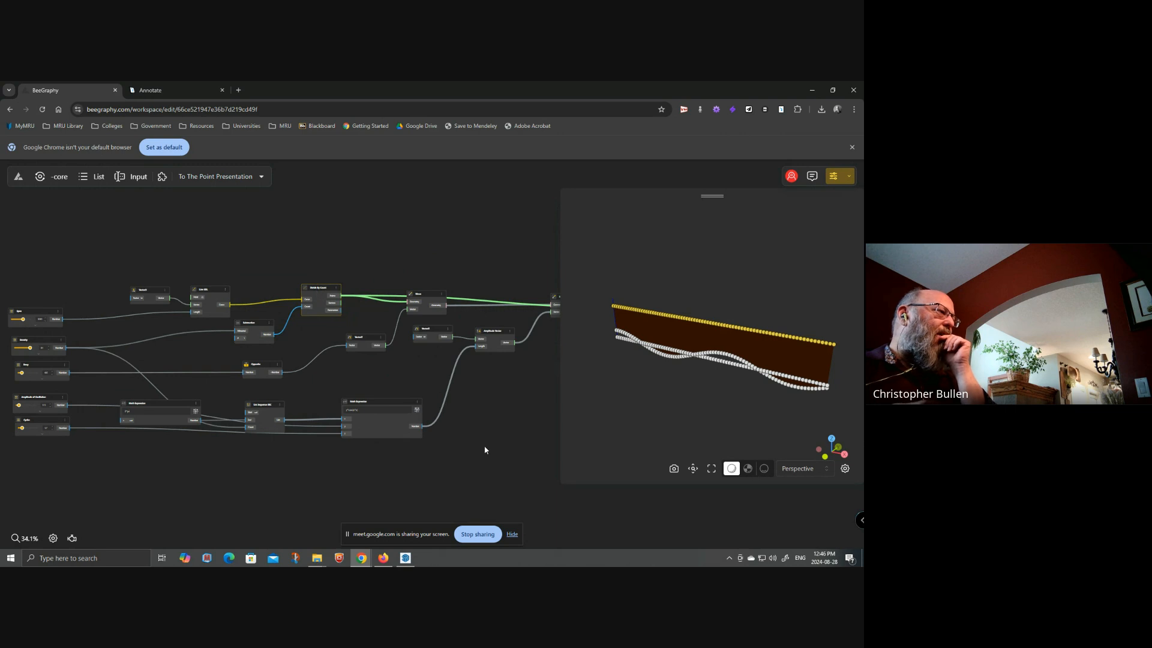
scroll(506, 450, "down", 5)
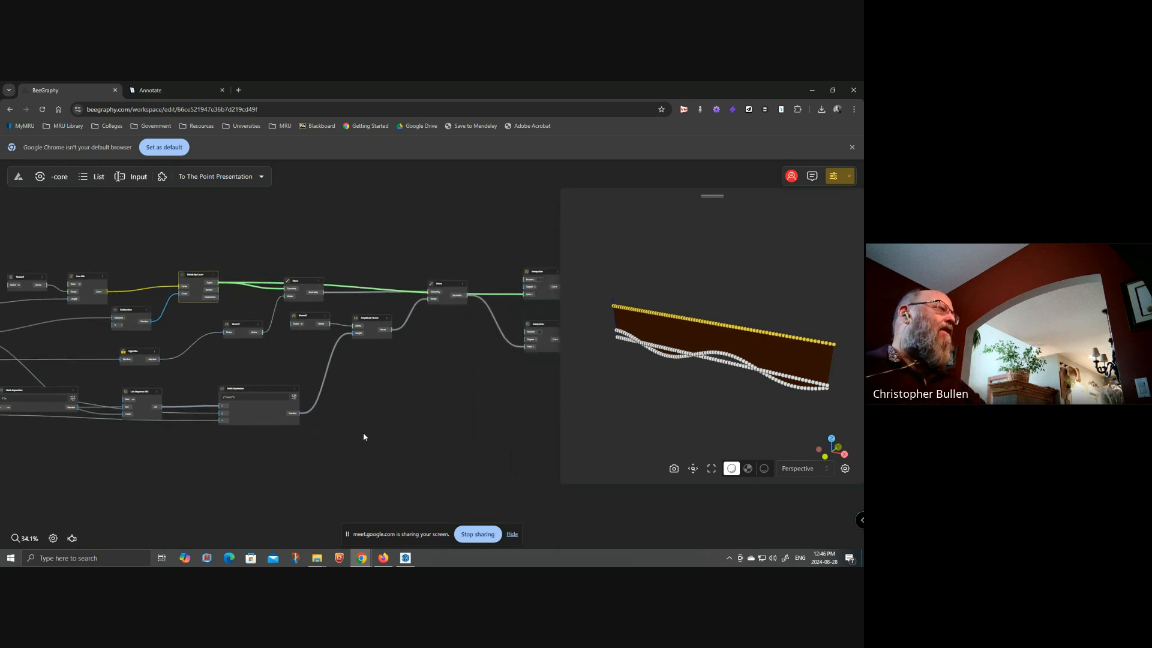
- Hide the preview of all nodes downstream of Divide By Count and select Divide By Count to highlight its points
left_click_drag(529, 451, 252, 293)
right_click(299, 349)
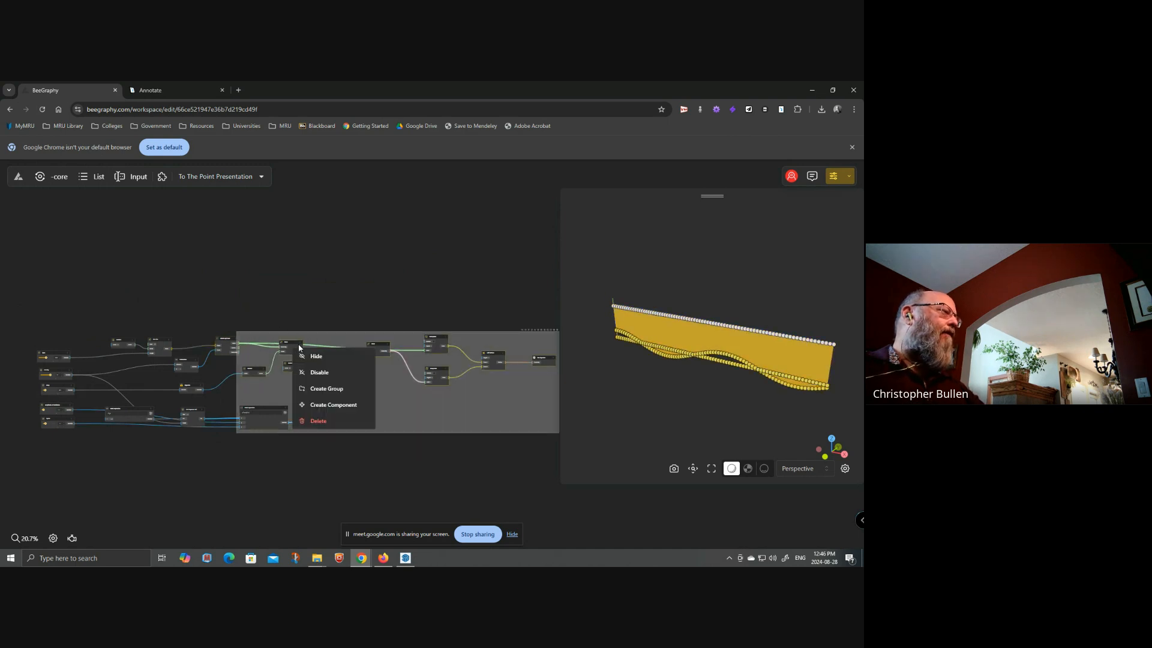
left_click(324, 358)
scroll(237, 347, "up", 5)
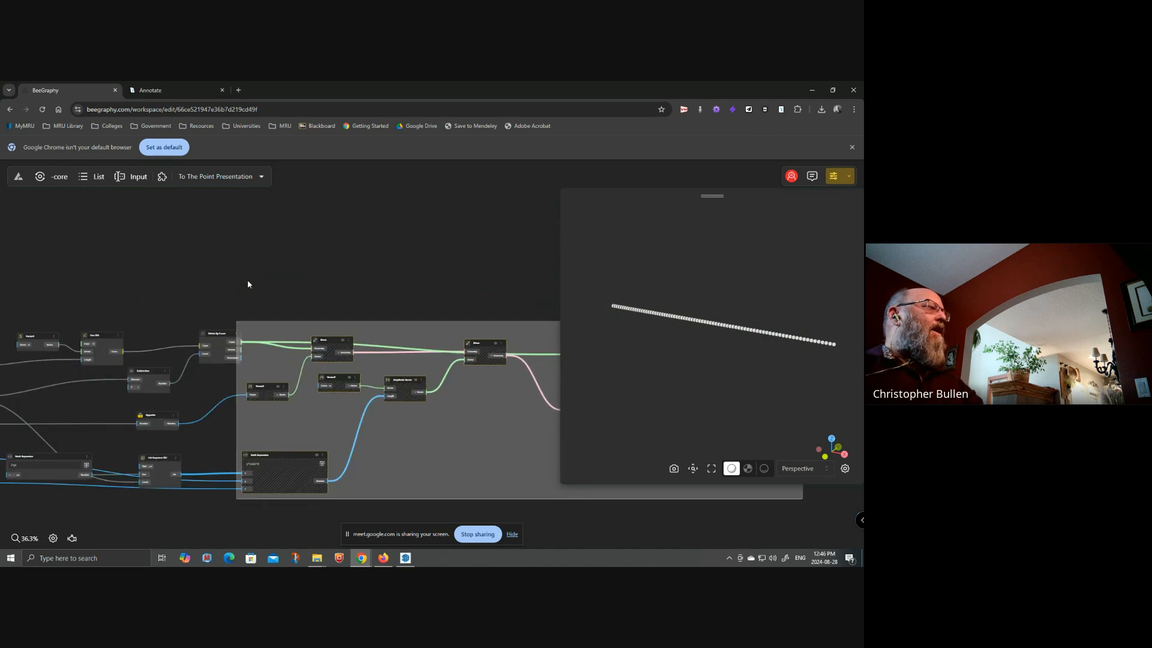
left_click(246, 291)
left_click(220, 335)
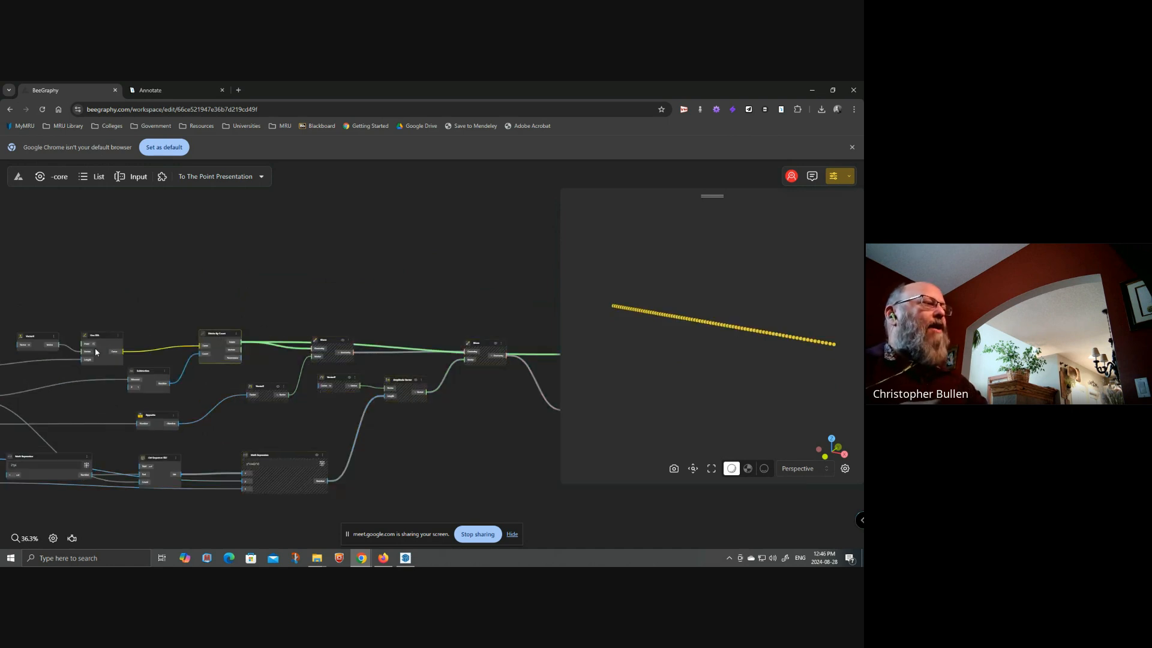
- Lower the Density slider to 27 to reduce the number of division points along the line
left_click_drag(203, 375, 334, 339)
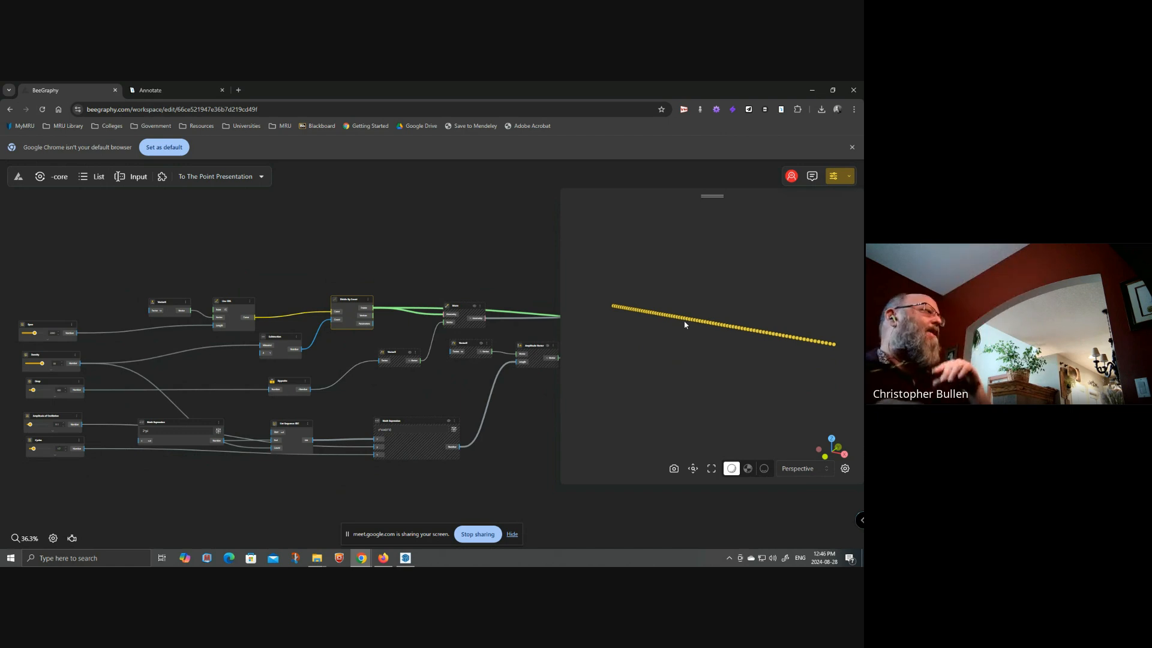
scroll(163, 386, "up", 2)
scroll(158, 382, "up", 2)
scroll(164, 333, "up", 2)
mouse_move(172, 324)
left_mouse_down()
mouse_move(143, 324)
mouse_move(152, 325)
left_mouse_up()
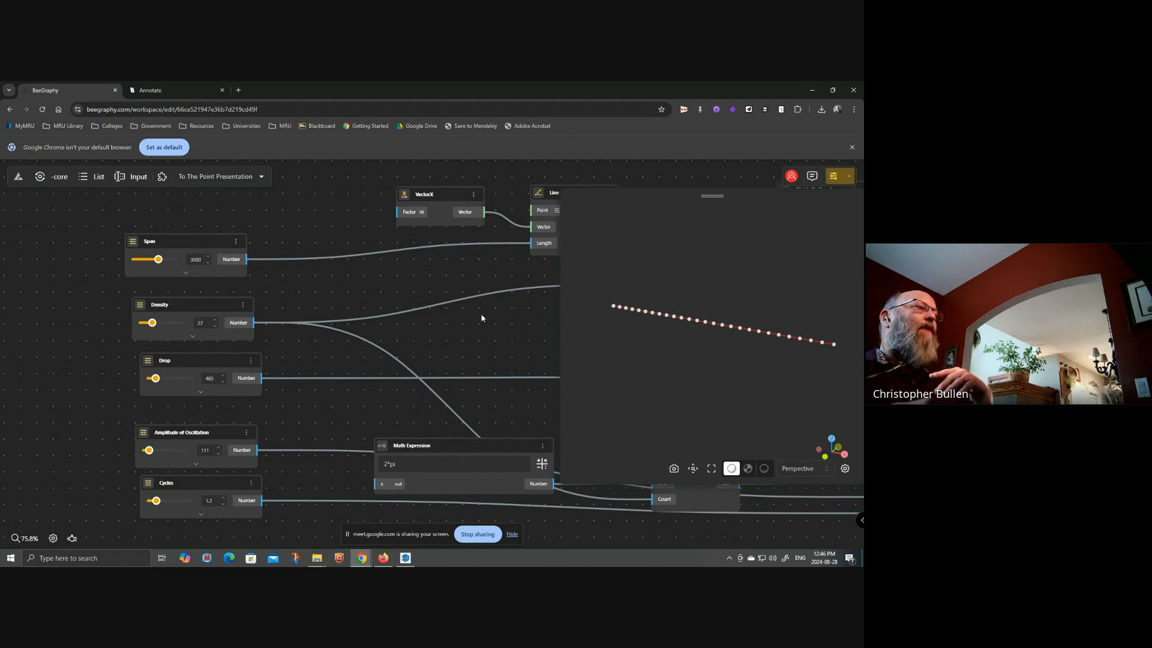
- Add a Line SDL node above the Move node and connect Divide By Count's Points output to its Point input
left_click_drag(515, 318, 254, 316)
scroll(359, 281, "down", 5)
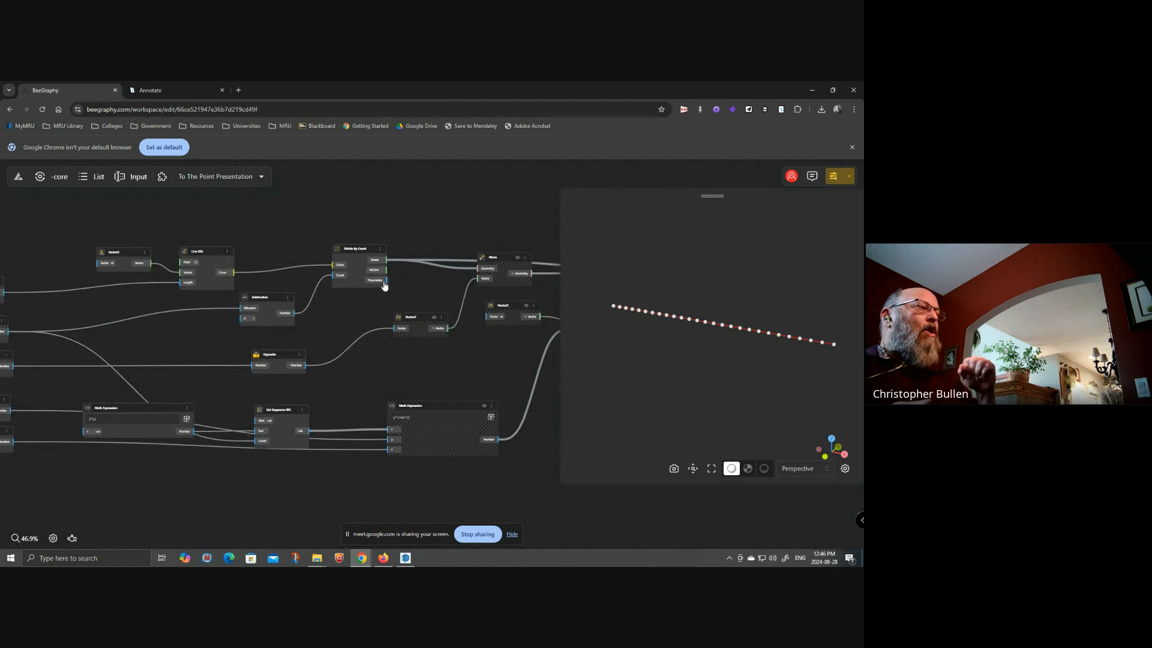
left_click_drag(381, 286, 334, 312)
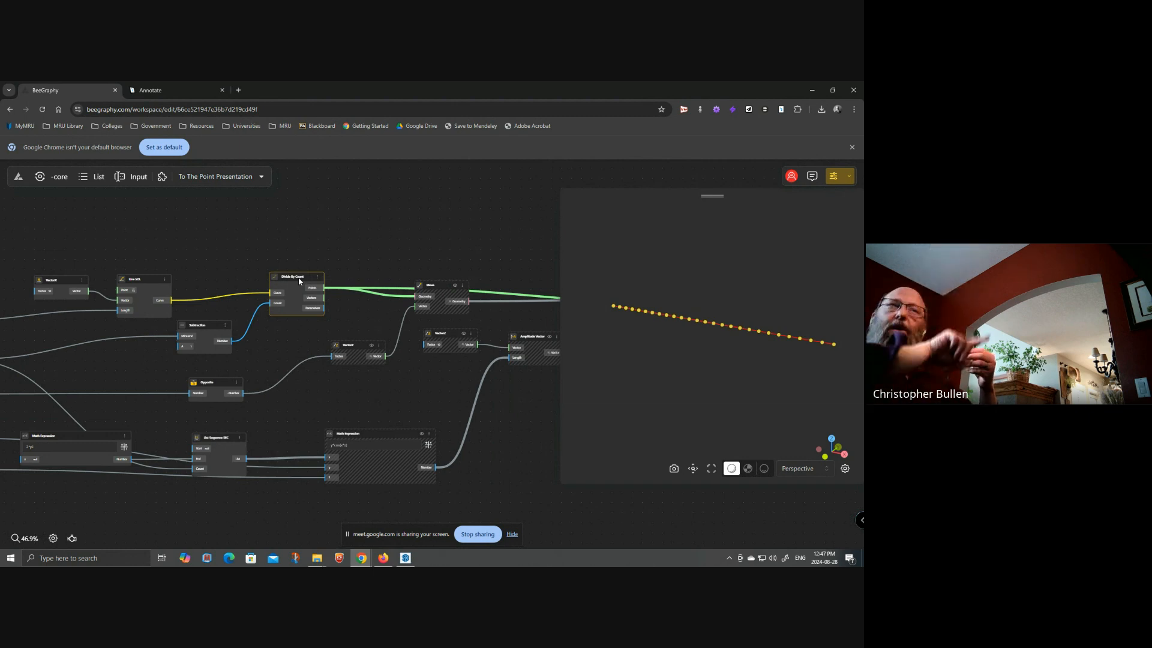
double_click(410, 228)
type("line")
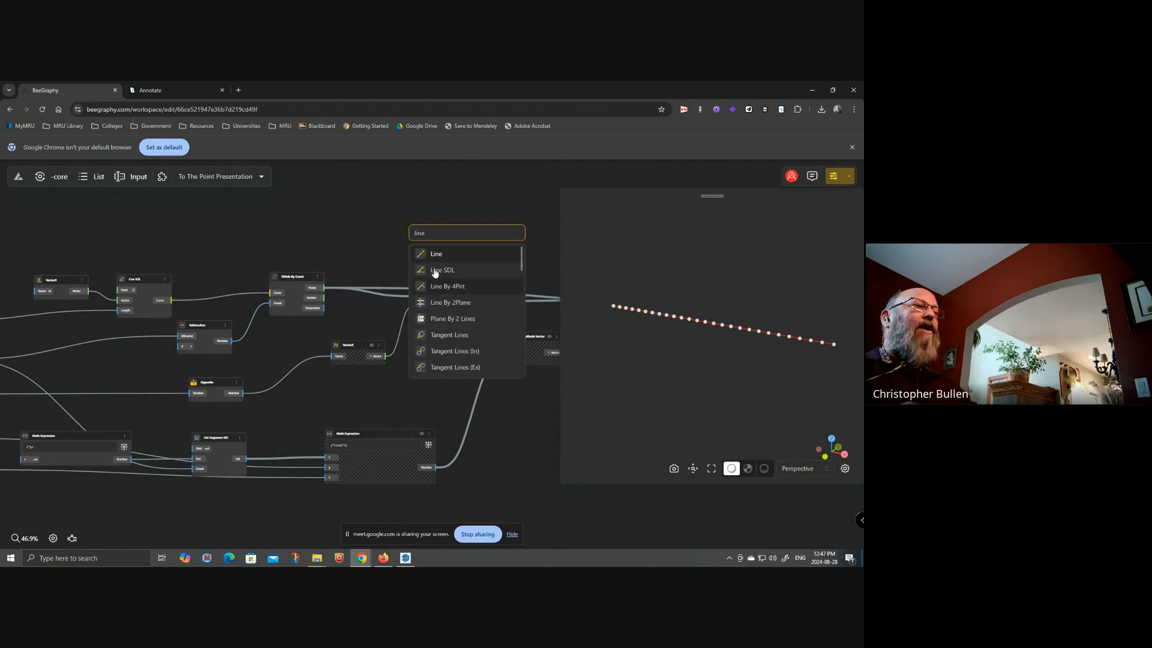
left_click(434, 275)
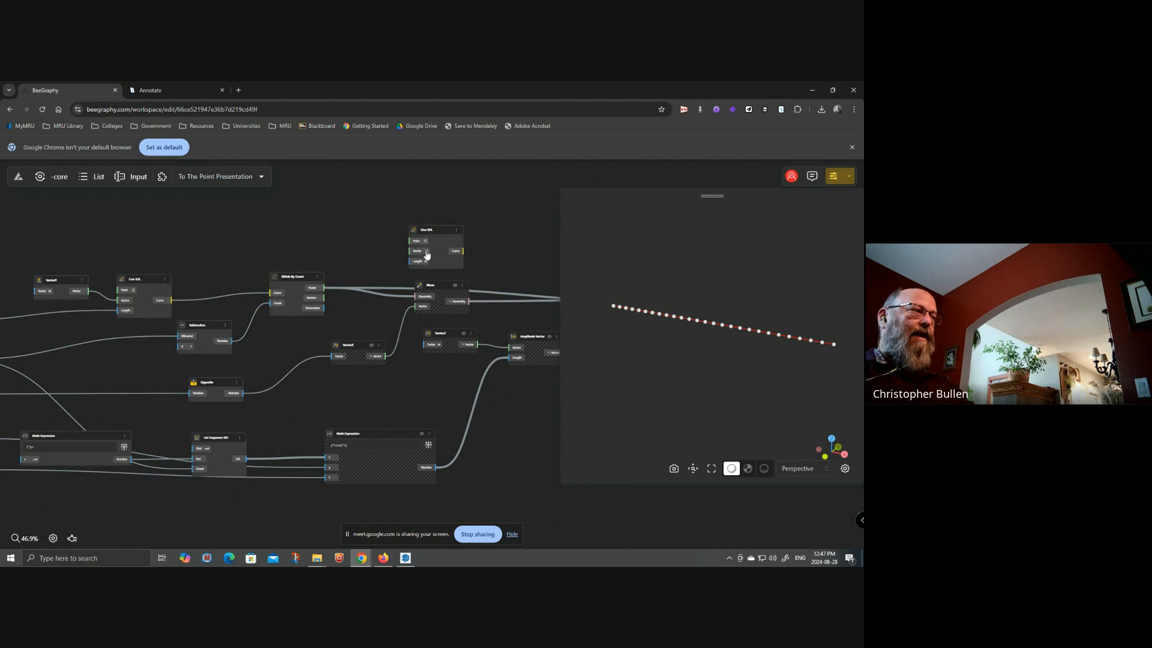
scroll(403, 263, "up", 5)
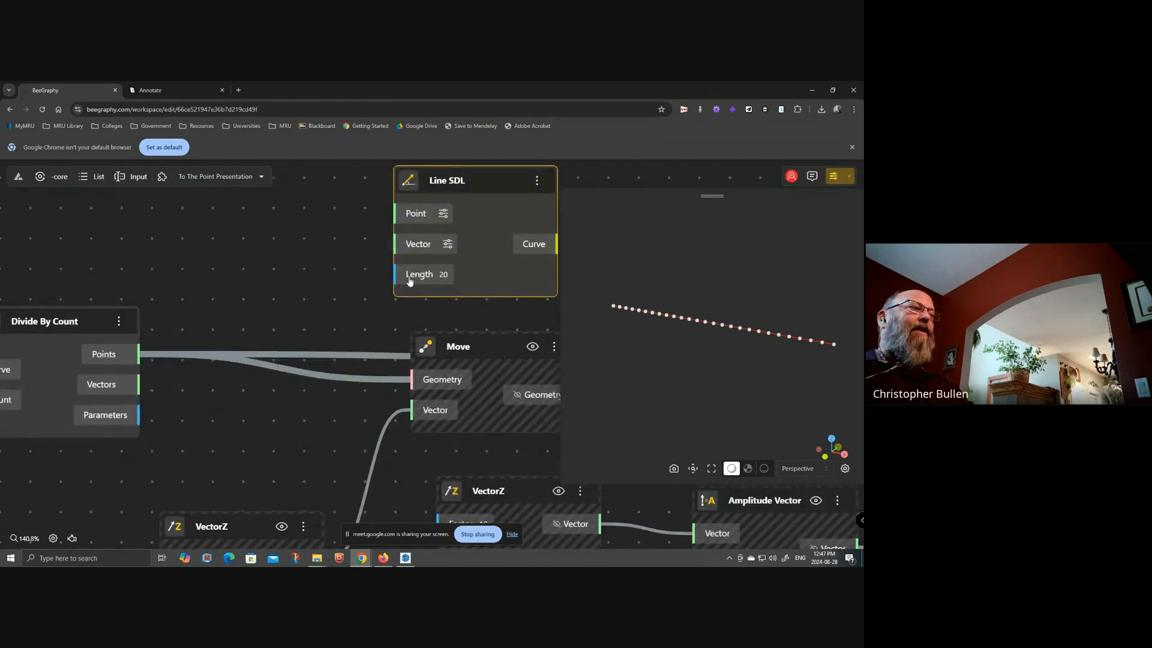
scroll(338, 287, "down", 3)
left_click_drag(412, 235, 323, 198)
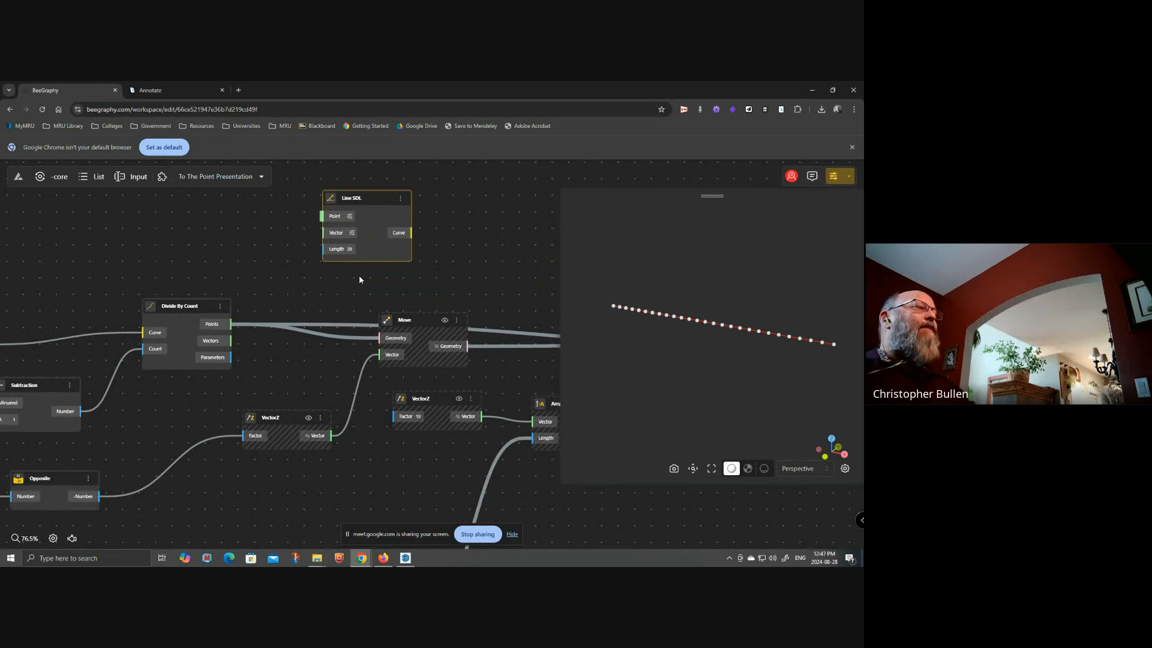
left_click_drag(233, 324, 420, 178)
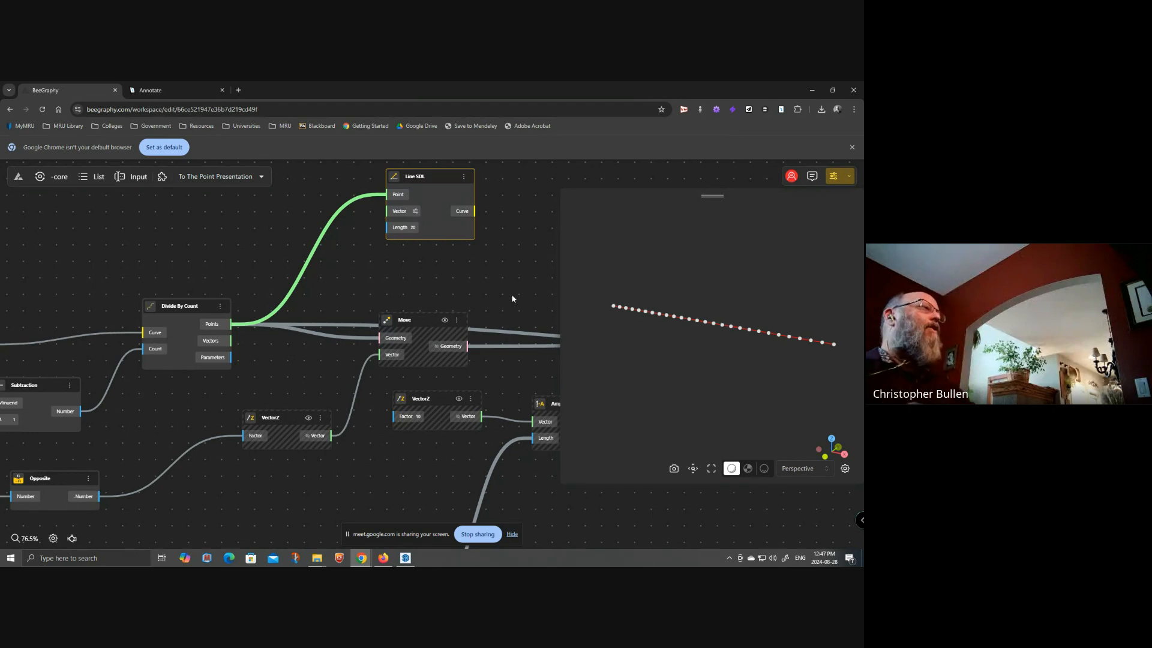
- Add a VectorY node beside the new Line SDL node and connect its output to the Vector input
double_click(289, 210)
type("y")
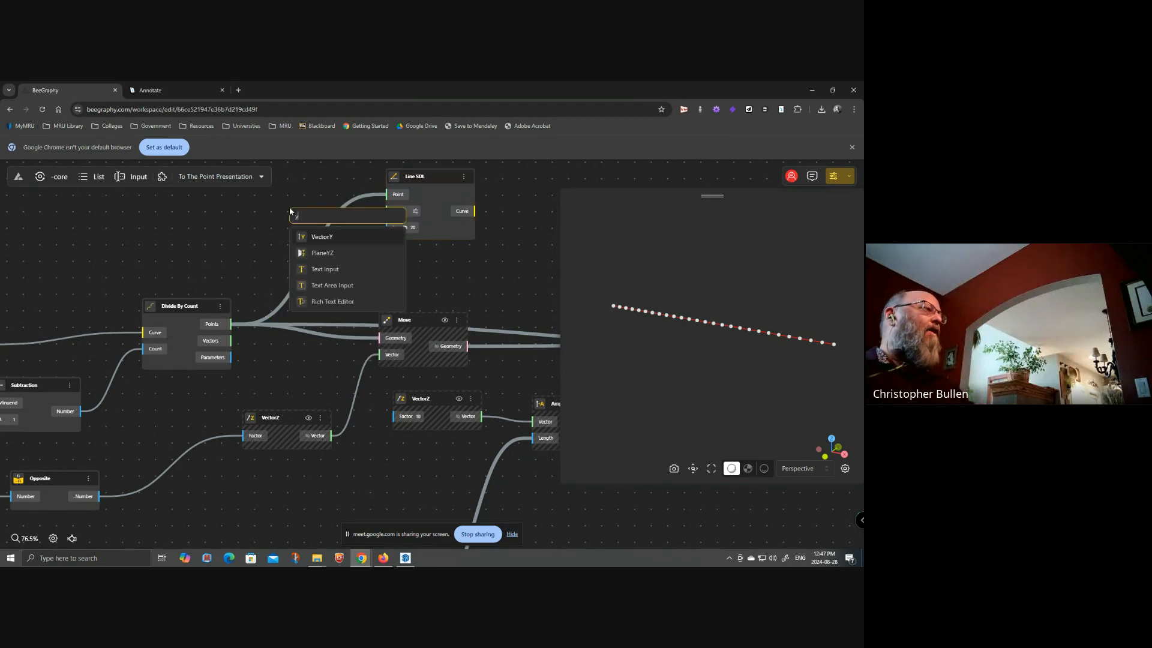
key("Return")
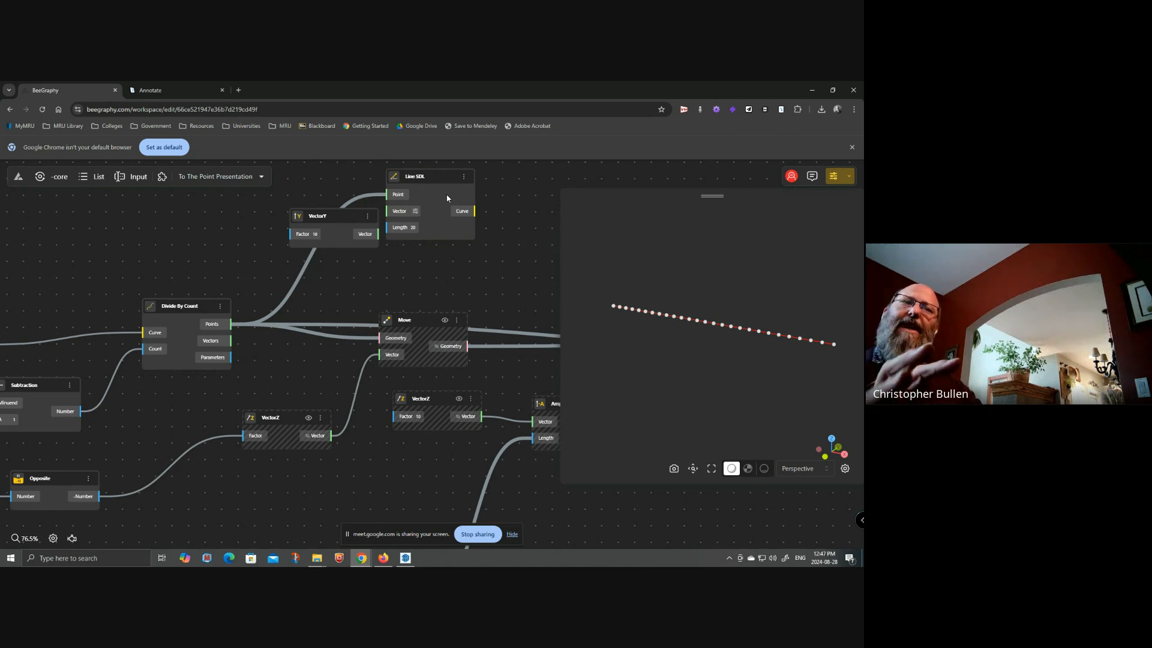
left_click_drag(336, 218, 257, 204)
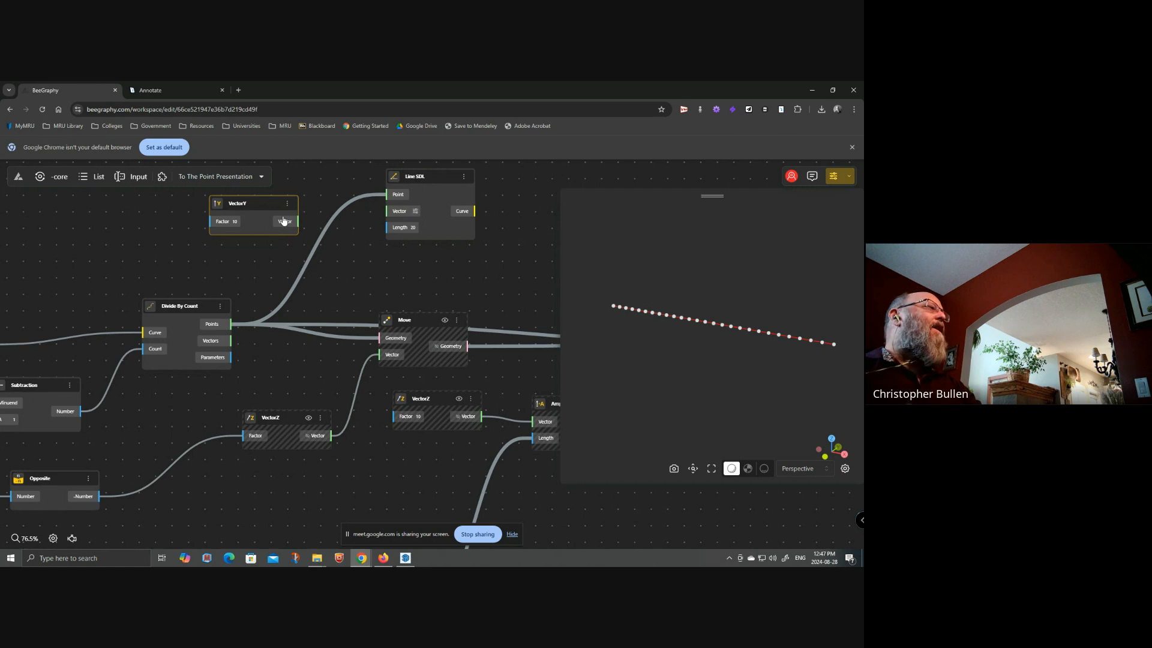
left_click_drag(299, 221, 389, 211)
mouse_move(262, 205)
left_mouse_down()
mouse_move(290, 186)
mouse_move(279, 196)
left_mouse_up()
- Add a Range Input with value 6000, connect it to the new Line SDL's Length input and inspect the lines in the preview
left_click_drag(399, 270, 434, 254)
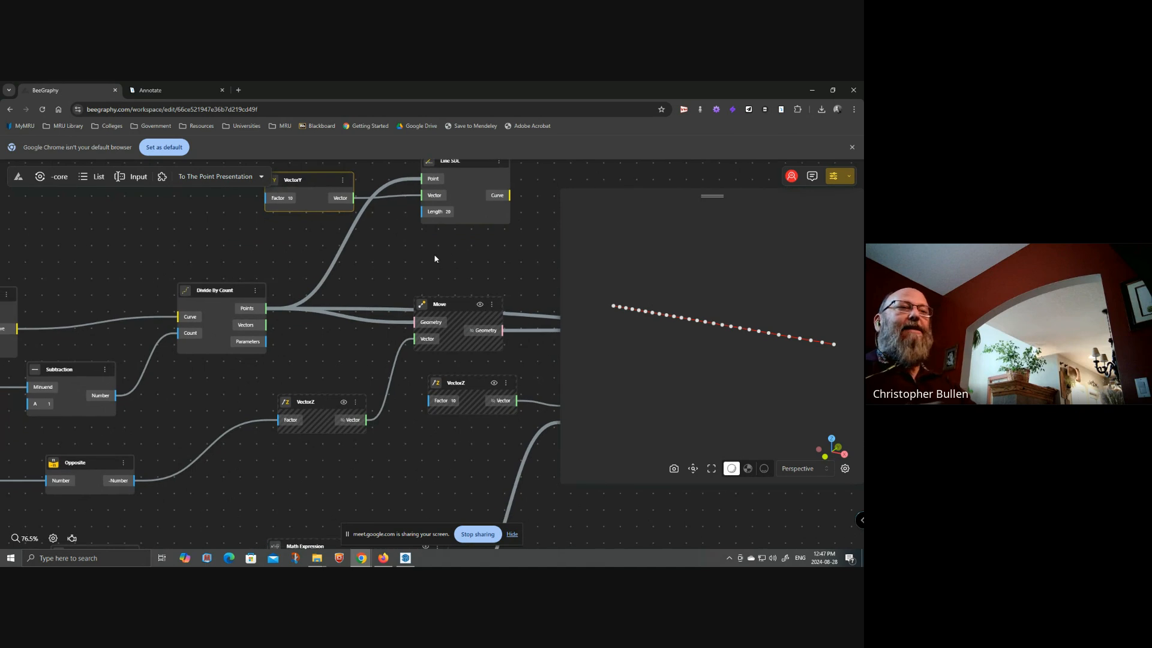
double_click(284, 254)
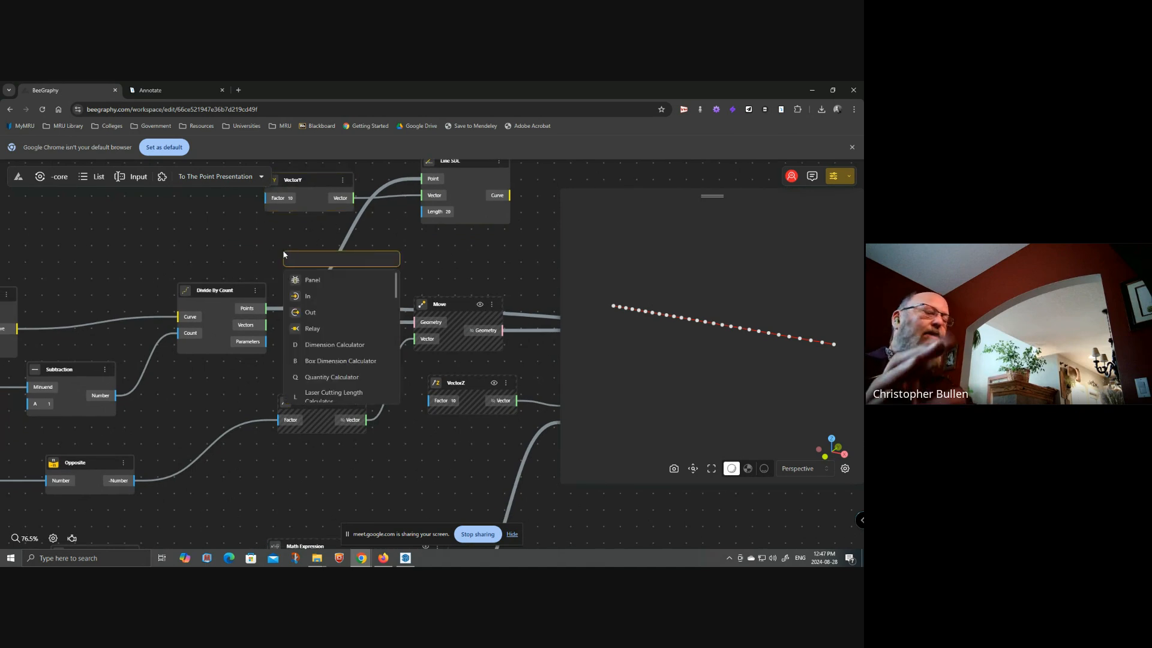
type("6000")
left_click(322, 297)
left_click_drag(318, 258, 424, 212)
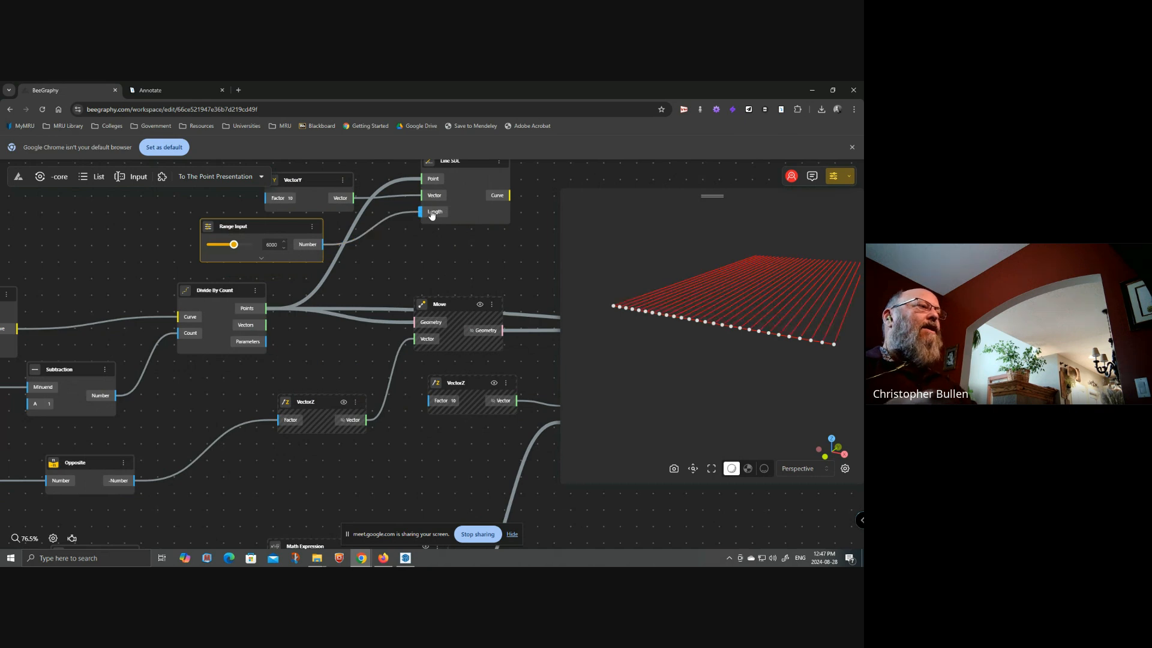
mouse_move(659, 348)
left_mouse_down()
mouse_move(677, 333)
mouse_move(669, 349)
mouse_move(681, 342)
left_mouse_up()
- Move the Density slider next to the Subtraction node so the two can be selected together
left_click_drag(483, 260, 465, 279)
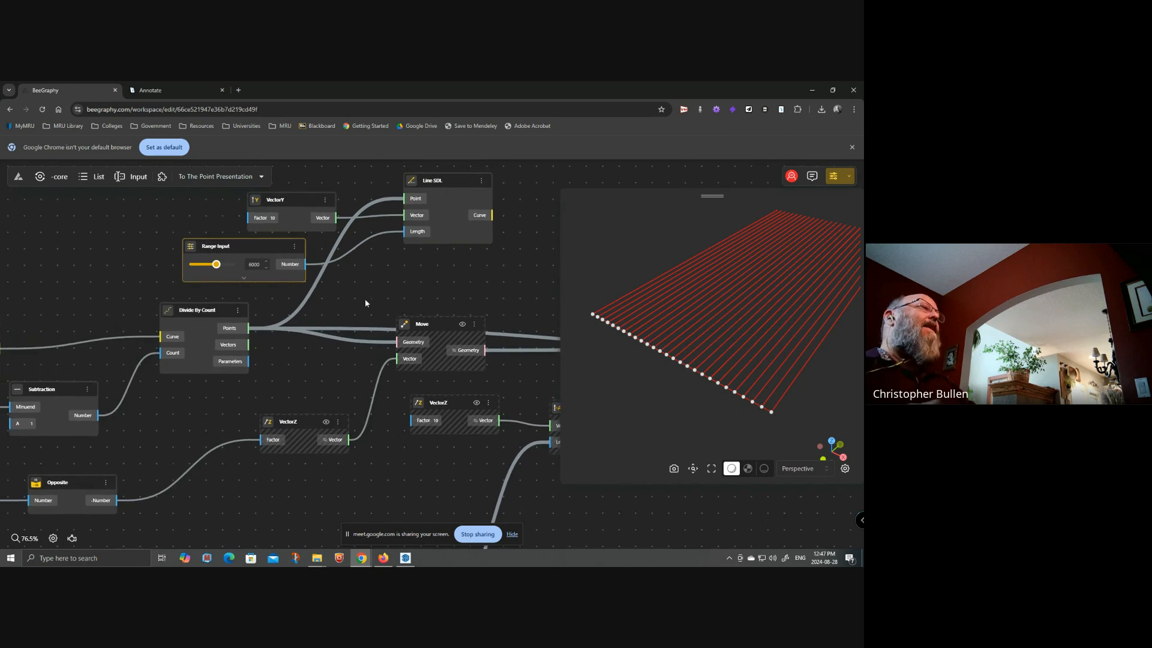
scroll(397, 301, "down", 3)
mouse_move(314, 199)
left_mouse_down()
mouse_move(277, 265)
mouse_move(319, 211)
left_mouse_up()
left_click_drag(178, 406, 424, 364)
left_click(384, 331)
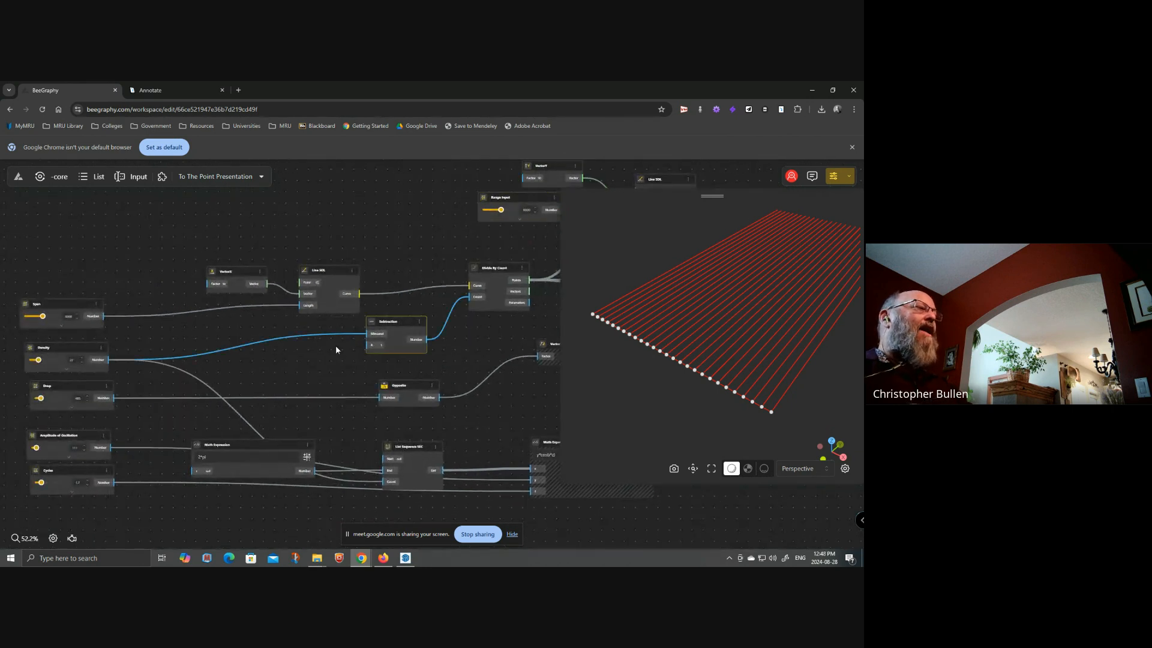
left_click_drag(55, 350, 259, 329)
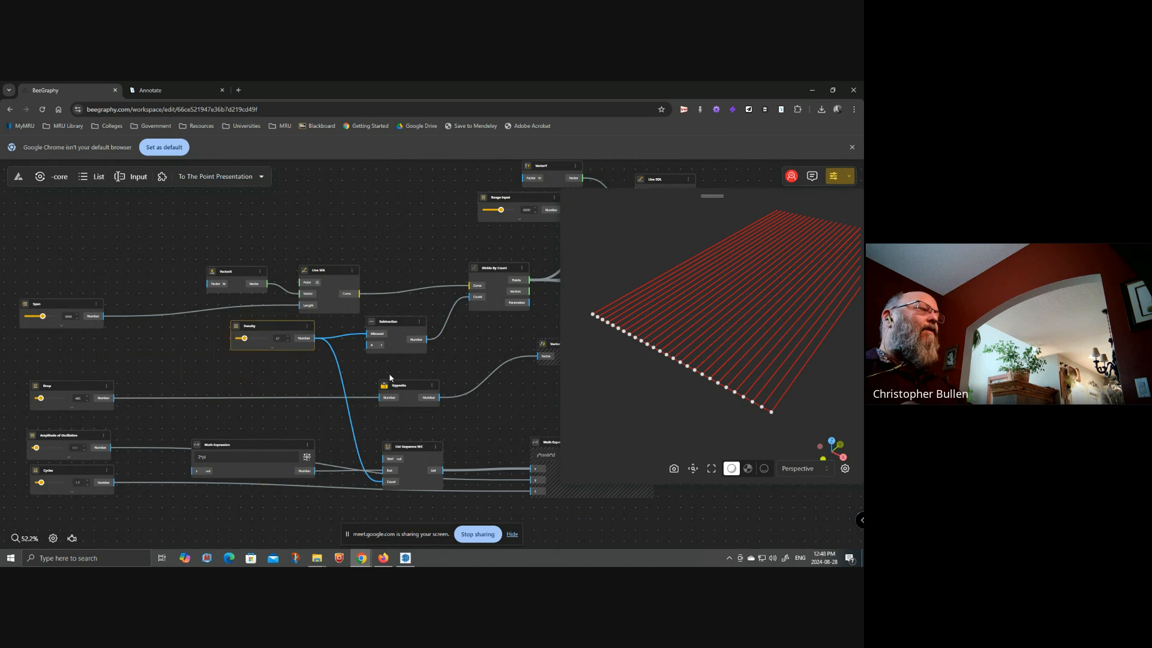
- Duplicate the linked Density and Subtraction nodes, place the copies above the new Line SDL and return the original Density slider to its input column
left_click_drag(350, 377, 165, 414)
left_click_drag(257, 371, 494, 183)
left_click_drag(394, 364, 665, 293)
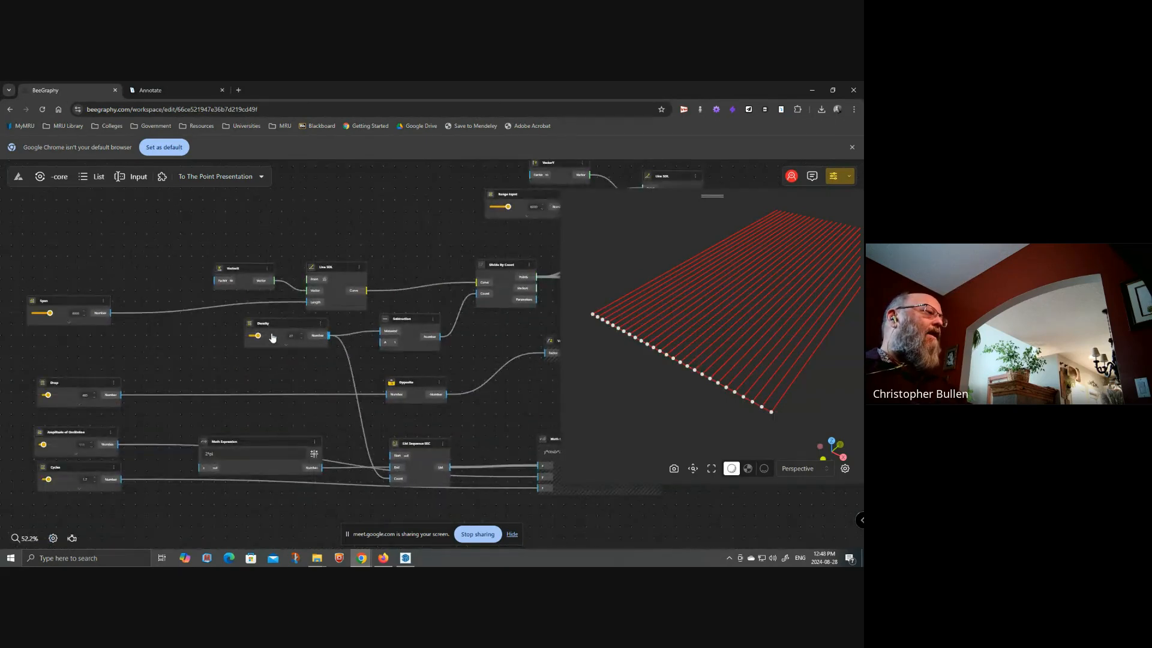
left_click_drag(282, 322, 66, 336)
left_click_drag(274, 363, 0, 509)
scroll(318, 275, "up", 3)
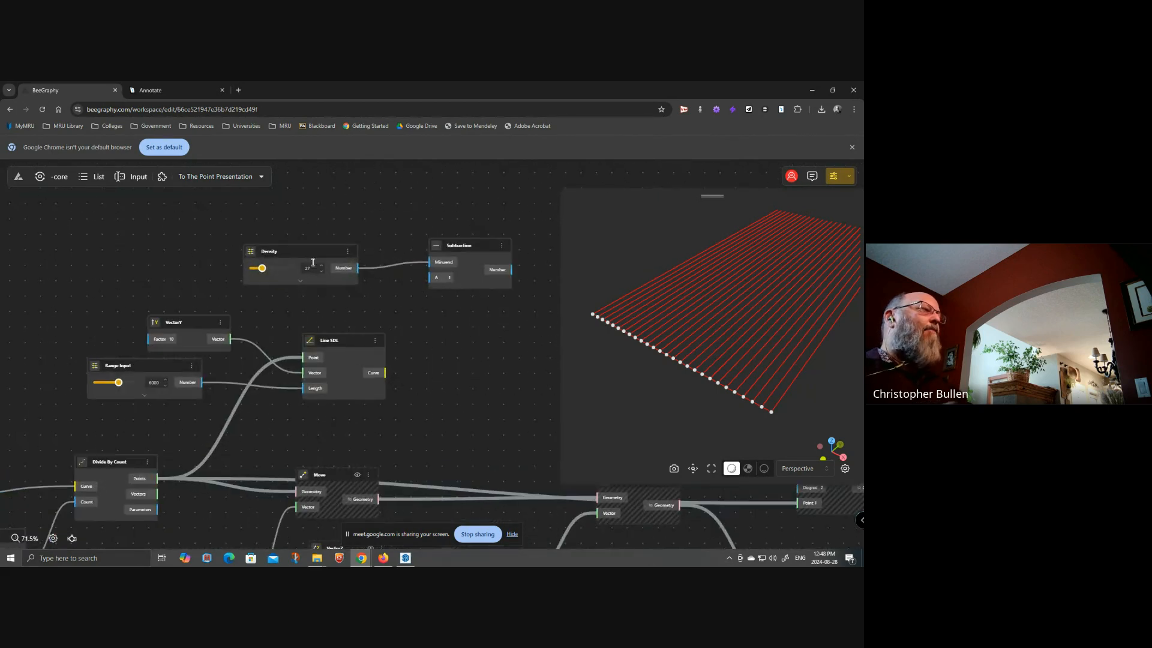
left_click_drag(462, 251, 285, 253)
- Rename the copied Density slider "# of Panels" and position it with its Subtraction node above the VectorY node
left_click(270, 245)
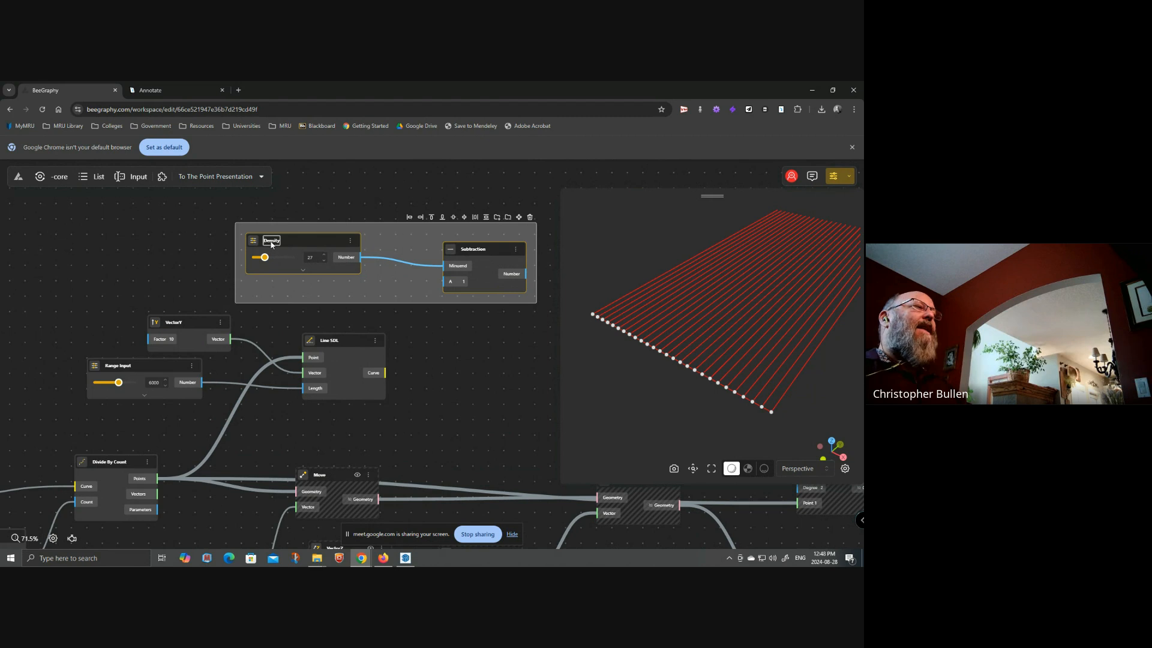
double_click(272, 243)
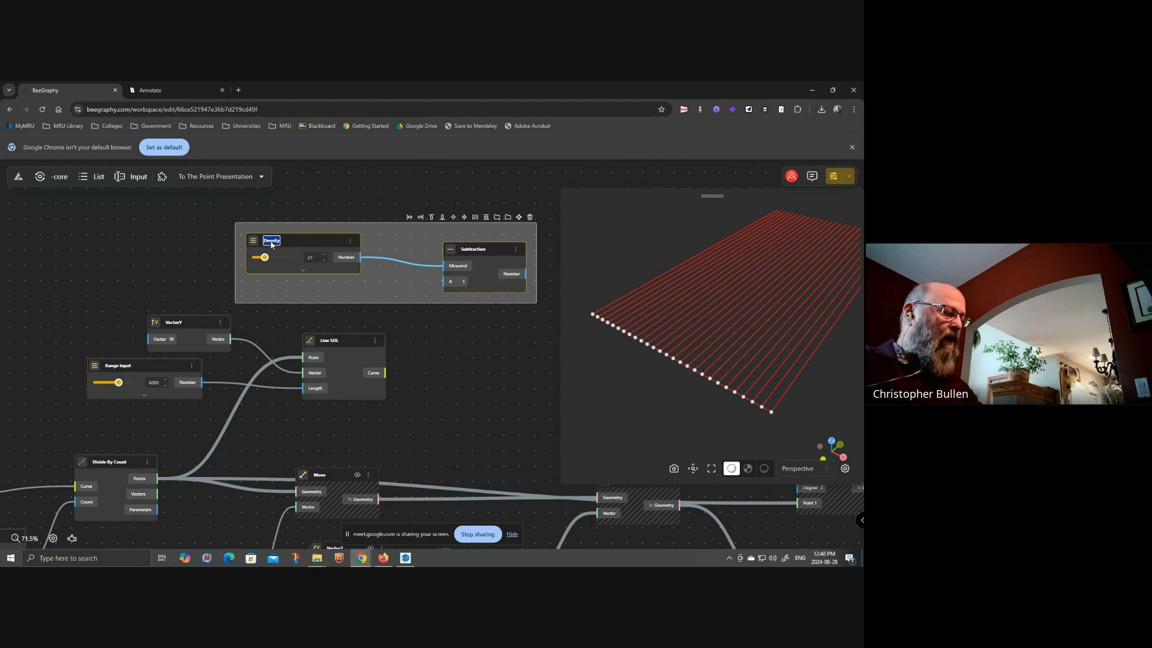
type("#")
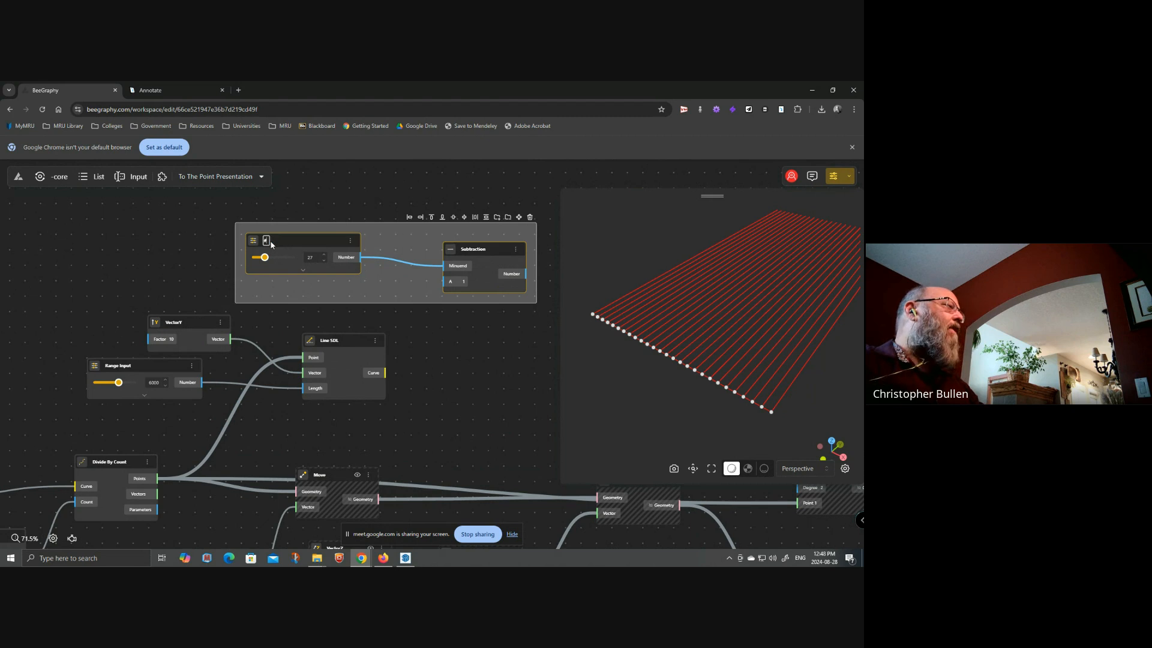
type(" of Panels")
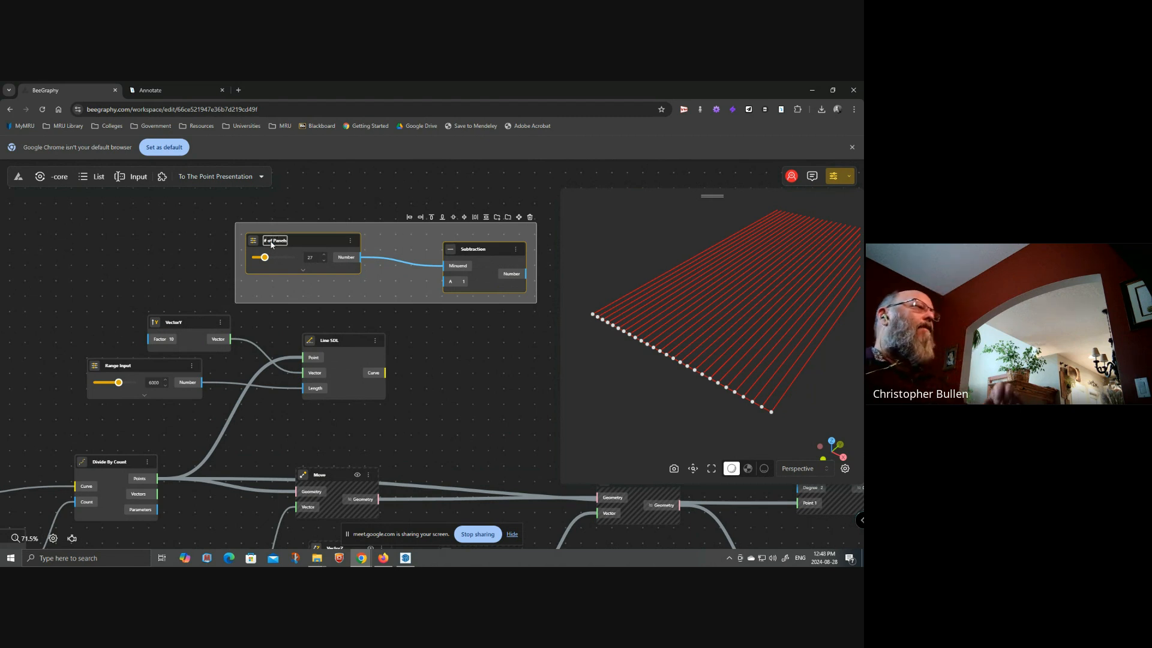
key("Return")
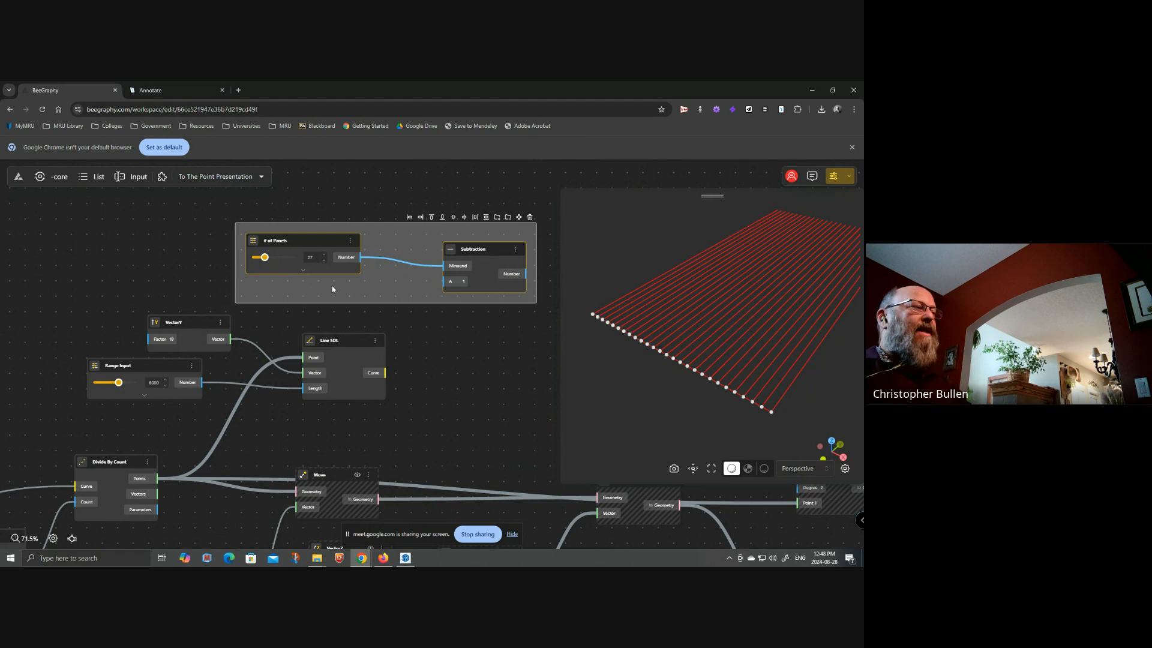
left_click_drag(408, 329, 443, 325)
left_click_drag(501, 256, 412, 230)
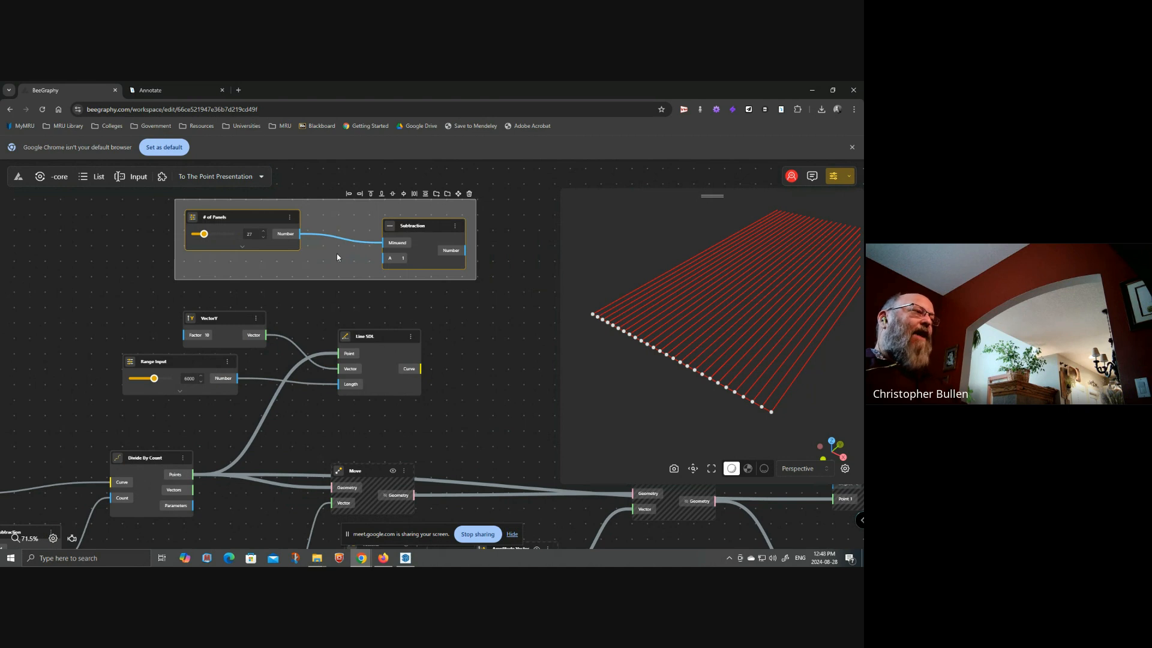
left_click(445, 314)
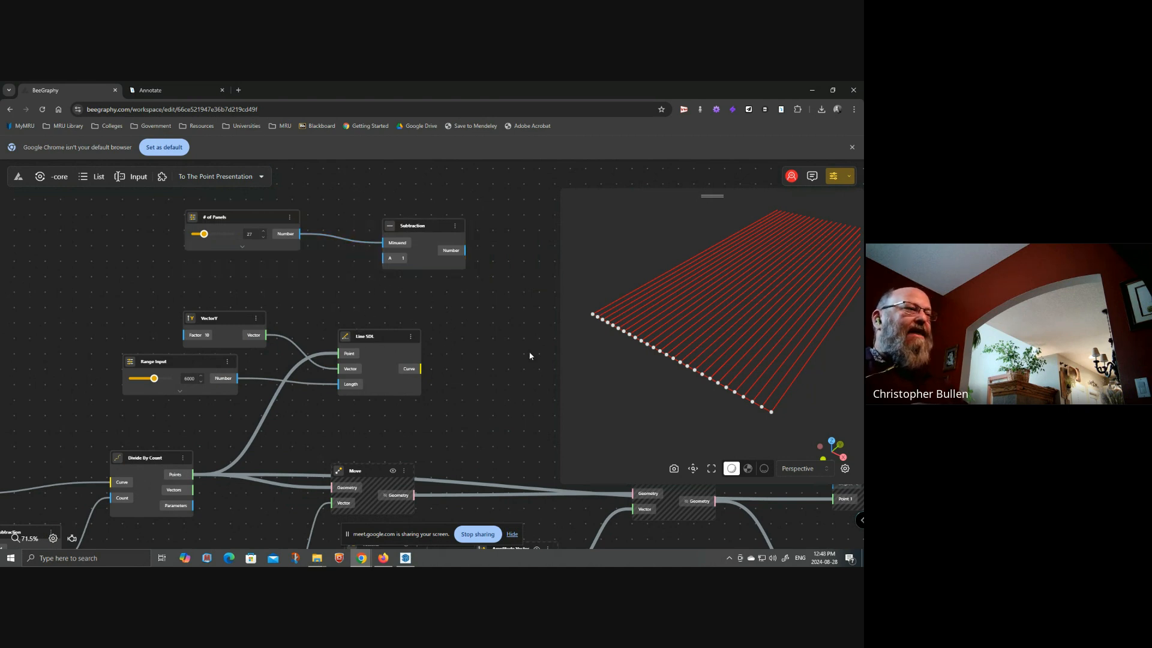
- Add a Divide By Count node beside the new Line SDL and connect the line's Curve output to its Curve input
left_click_drag(456, 311, 343, 318)
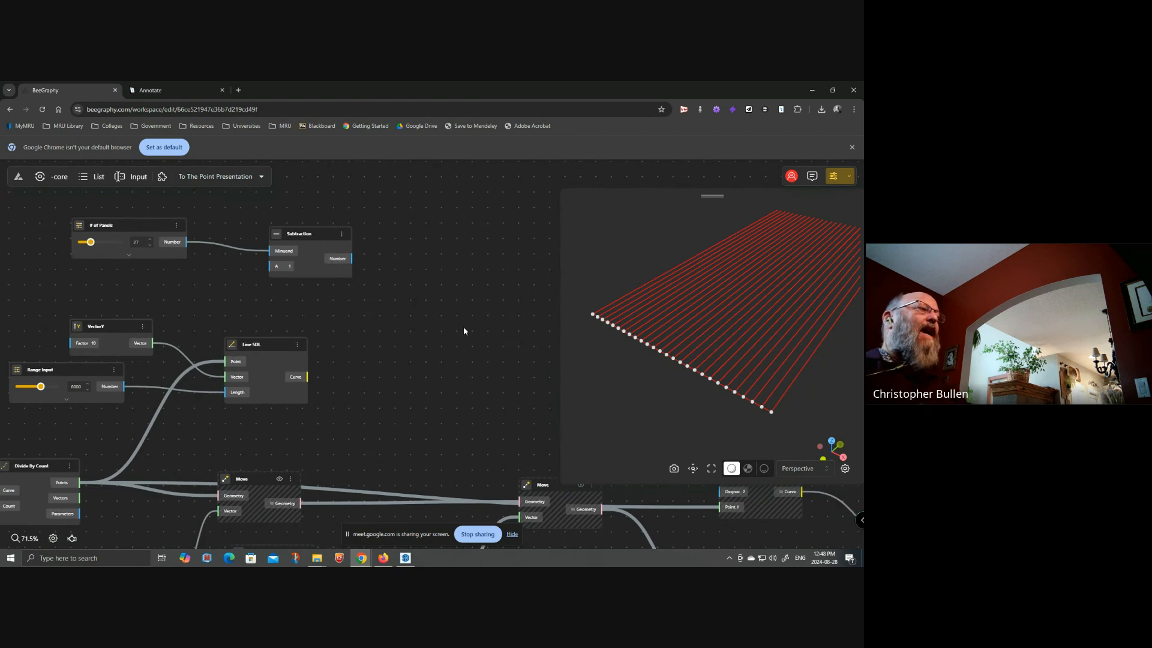
double_click(463, 327)
type("divi")
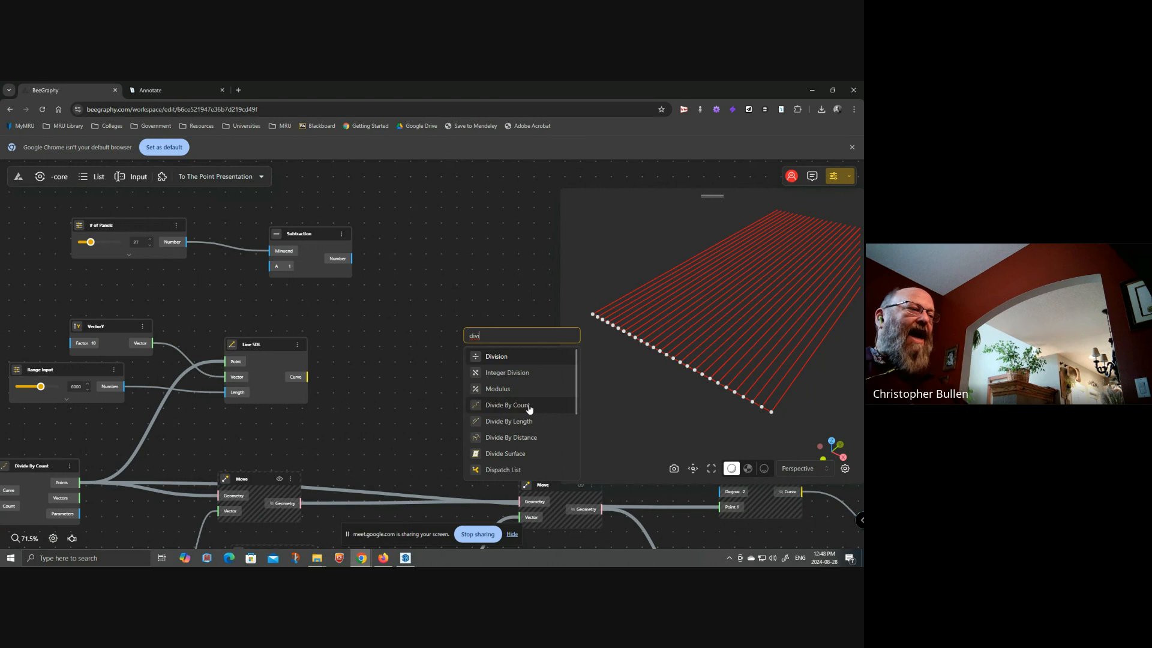
left_click(508, 405)
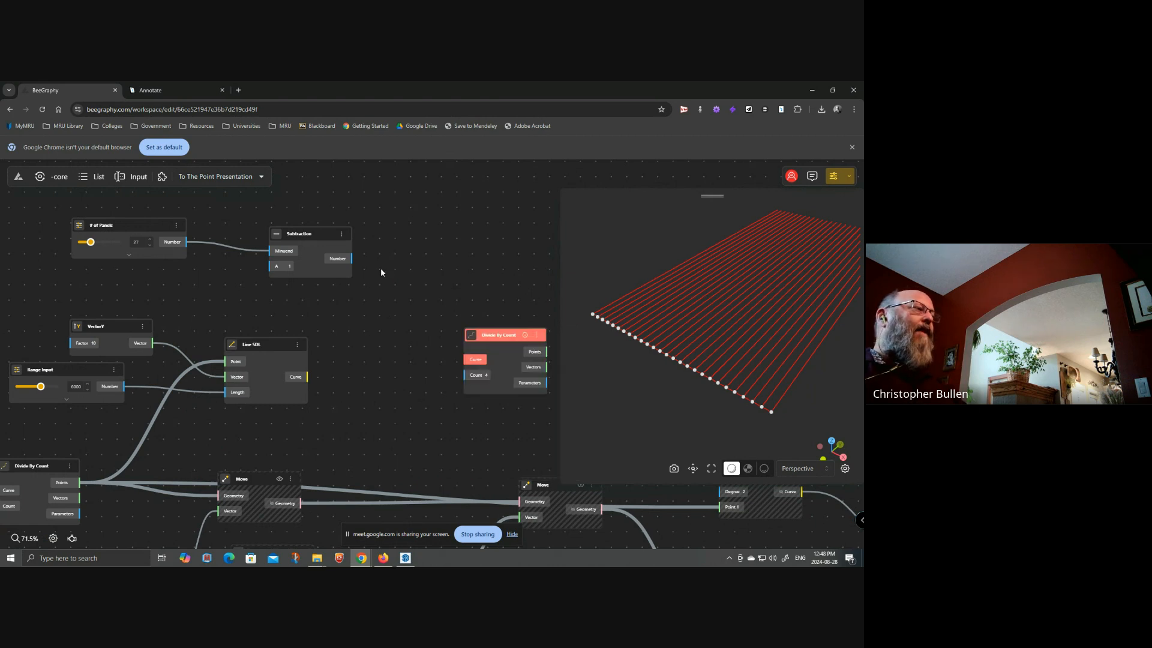
left_click(346, 264)
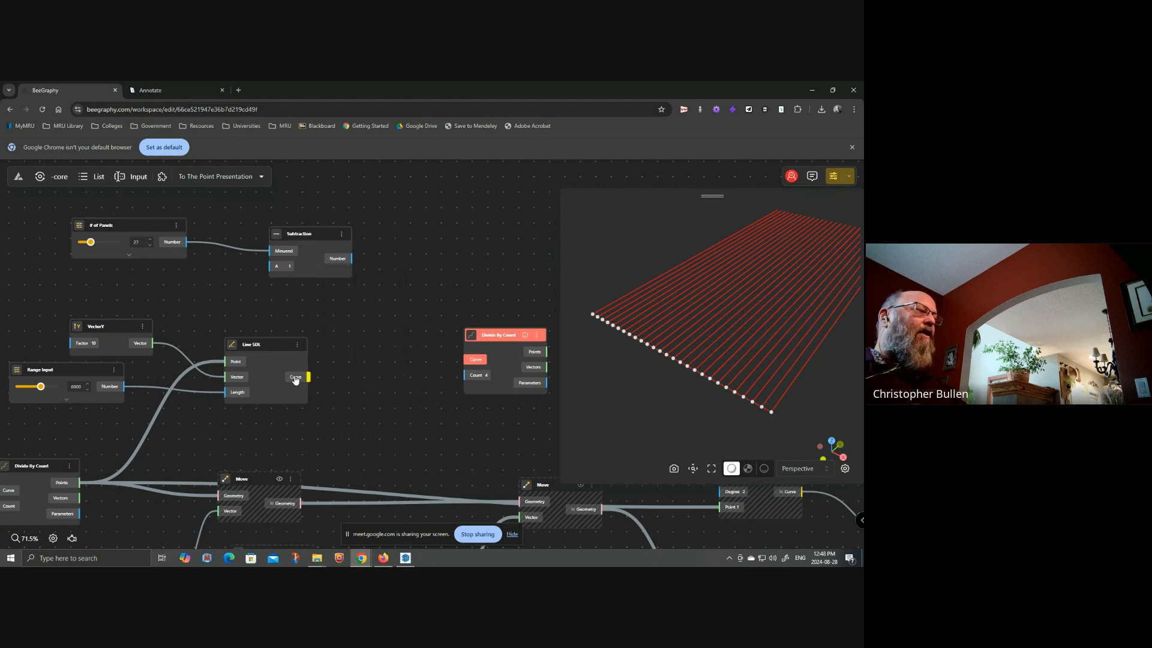
left_click_drag(295, 381, 475, 360)
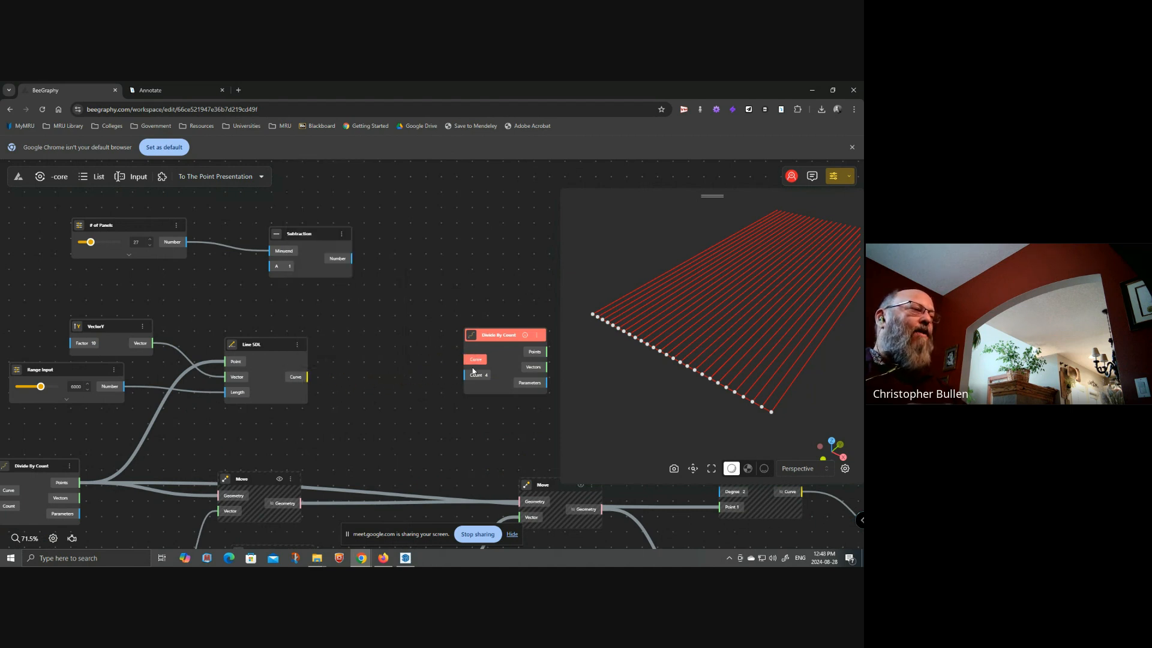
left_click_drag(300, 386, 475, 359)
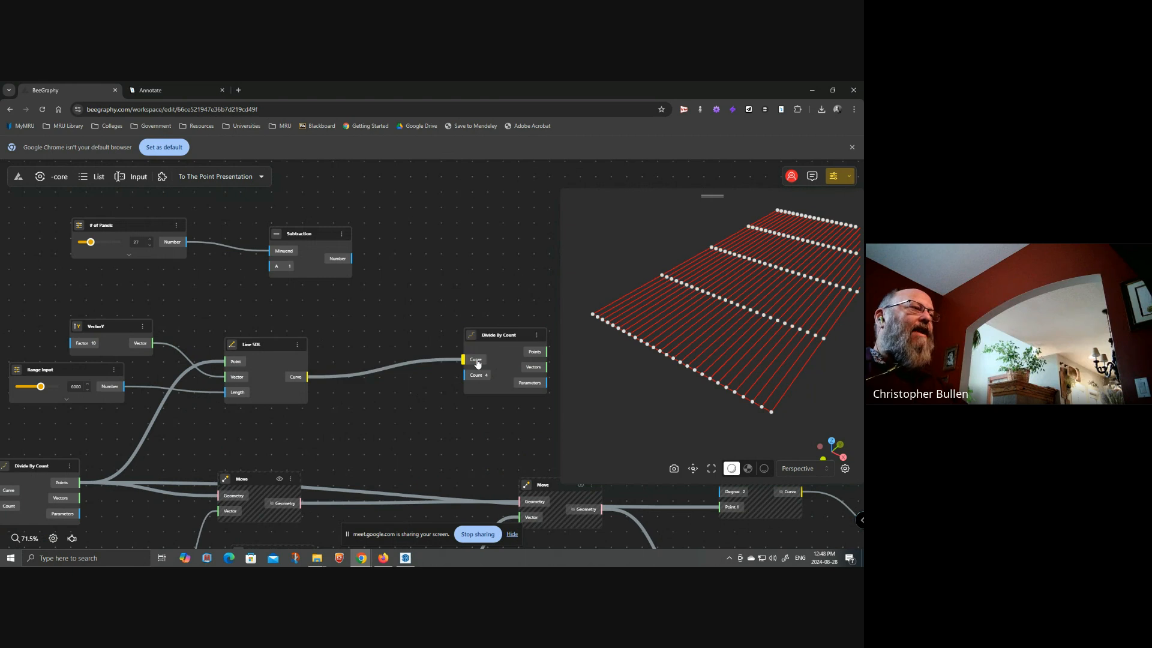
- Connect the copied Subtraction node's Number output to the new Divide By Count node's Count input
left_click_drag(346, 263, 477, 375)
left_click_drag(487, 421, 483, 393)
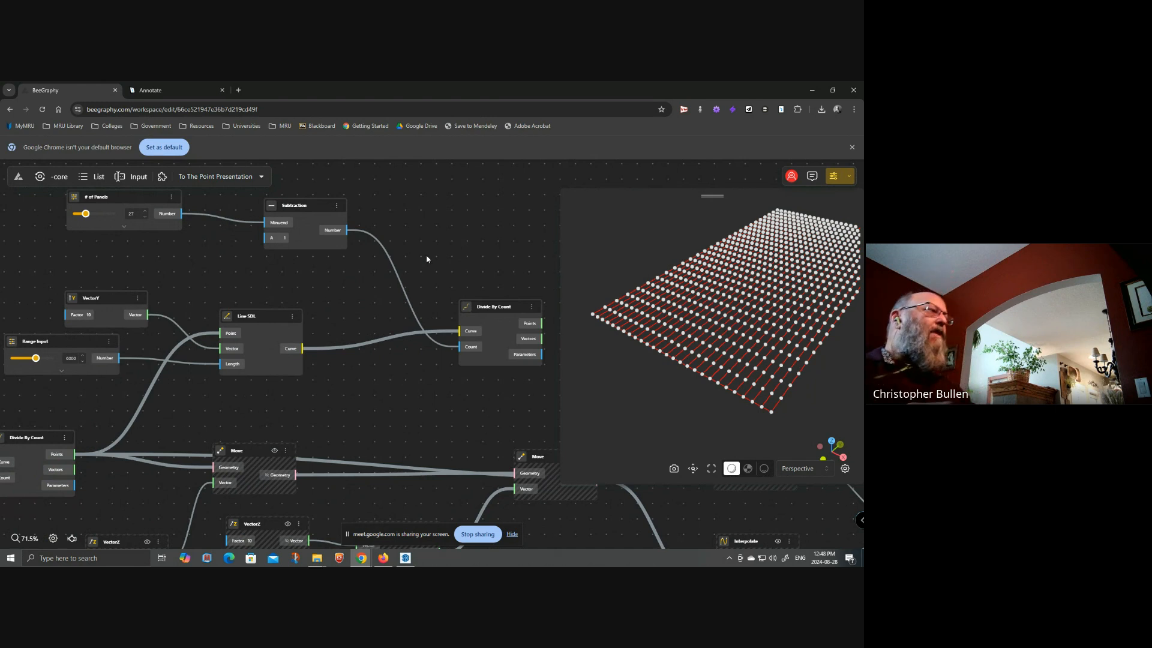
left_click_drag(426, 258, 422, 277)
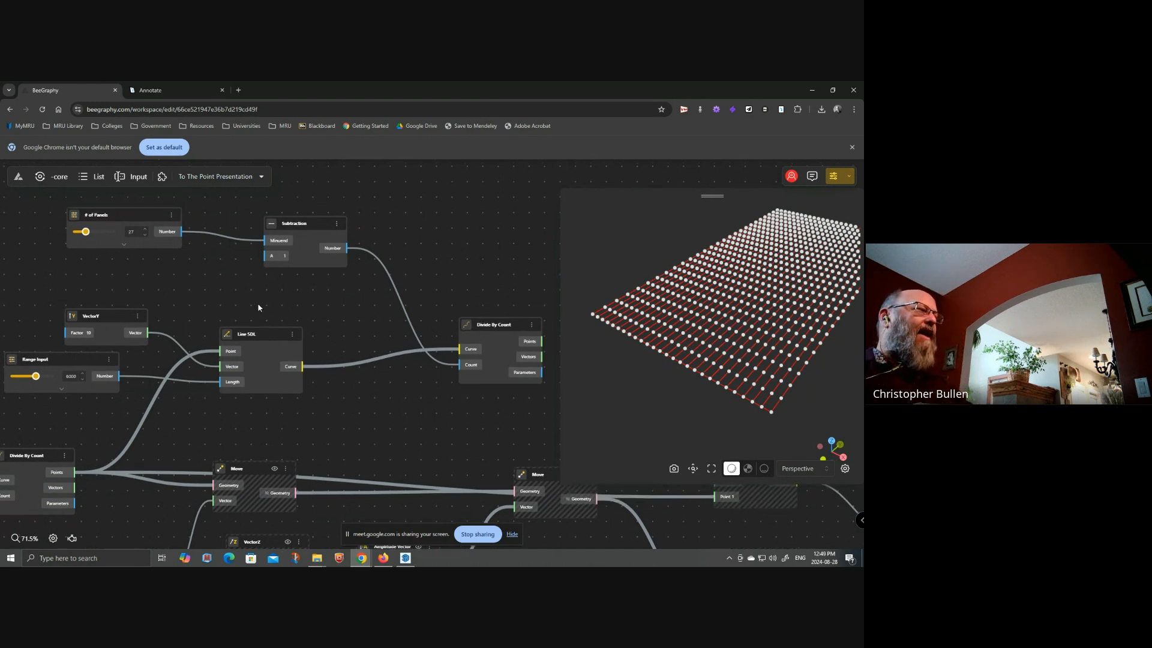
- Try # of Panels at 11 and the line length Range Input at 1681
left_click_drag(257, 307, 379, 312)
left_click_drag(204, 240, 199, 241)
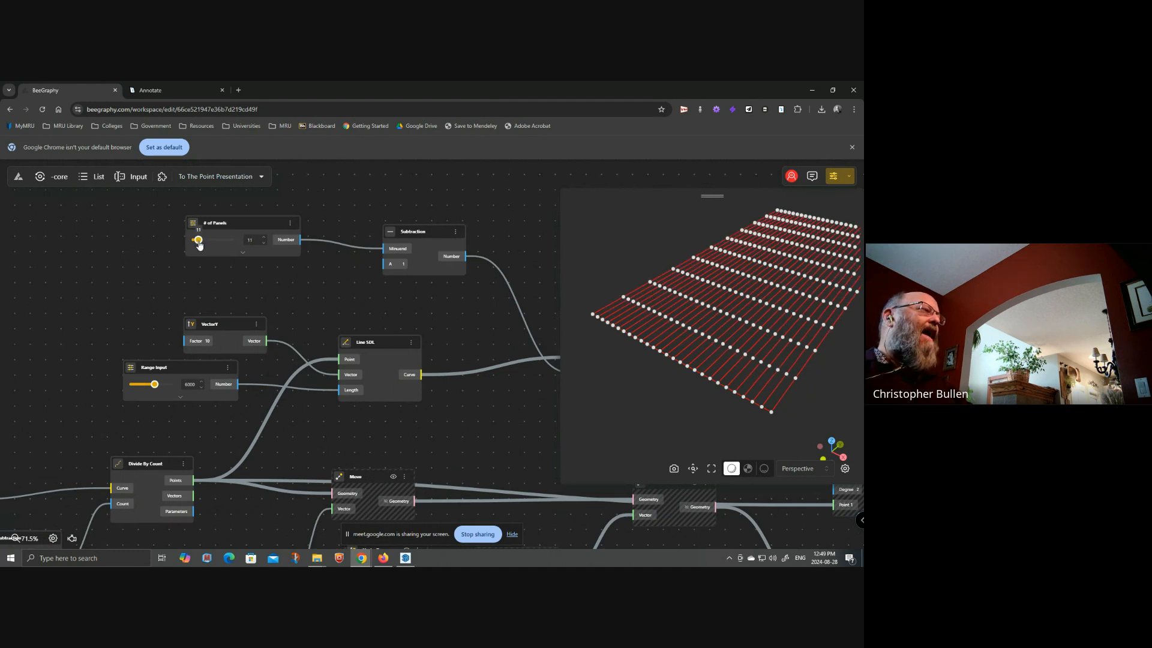
left_click_drag(318, 317, 360, 292)
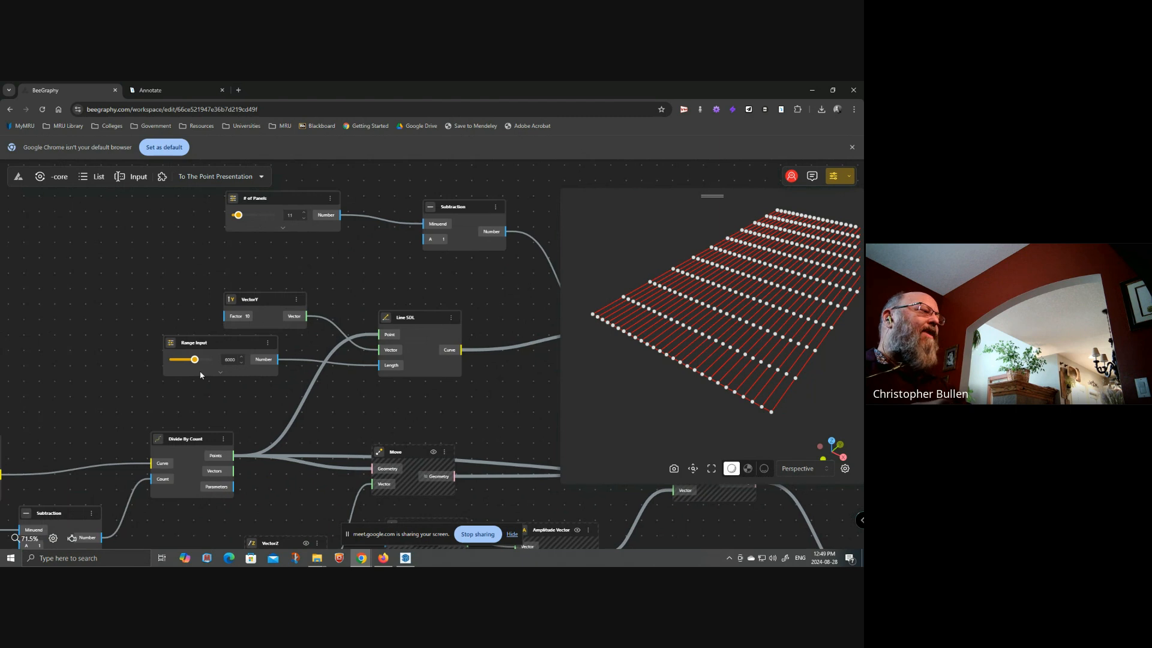
scroll(200, 366, "up", 3)
left_click_drag(193, 355, 170, 358)
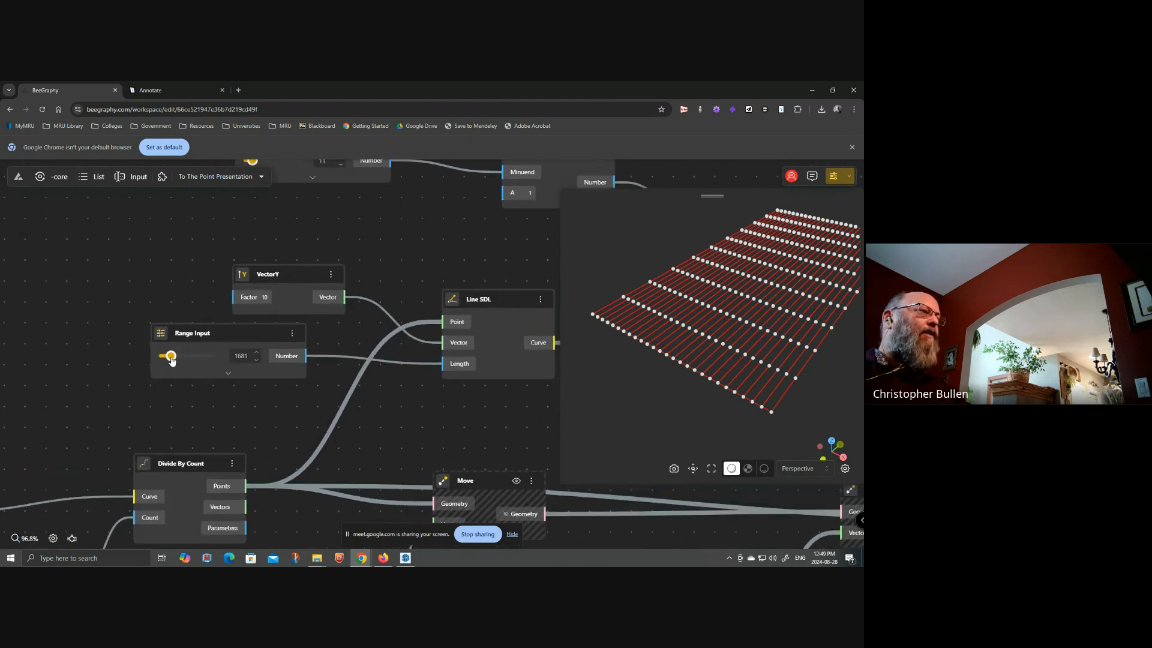
left_click_drag(344, 222, 336, 248)
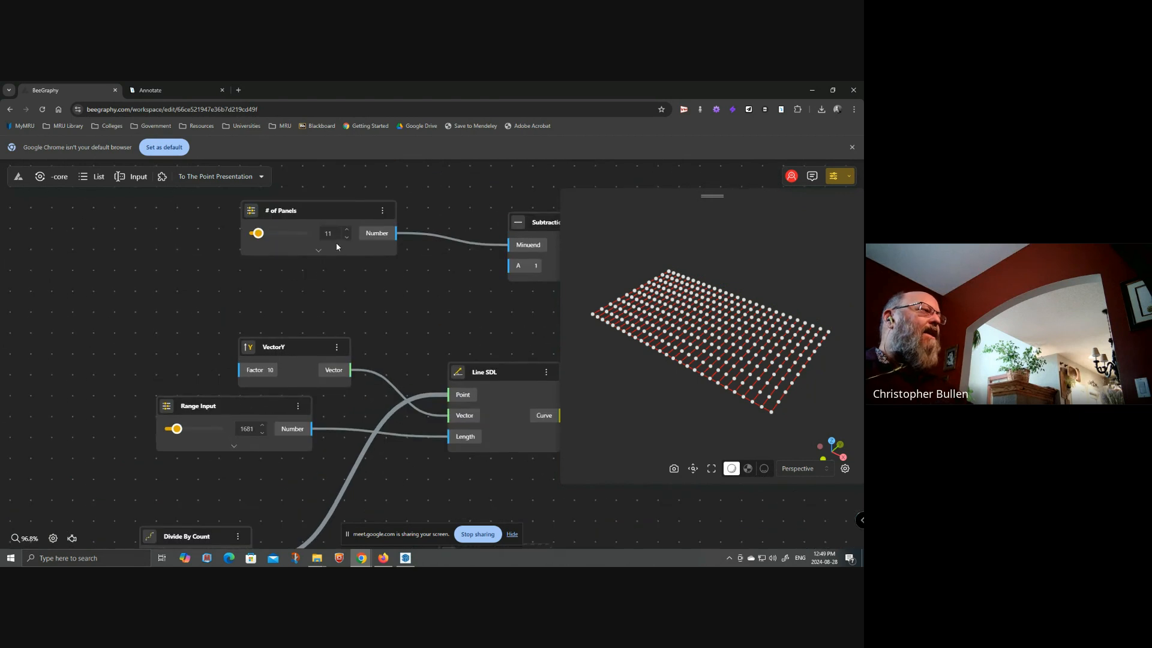
- Set # of Panels to 5 and the line length Range Input to 500, and view the resulting points in the preview
double_click(339, 231)
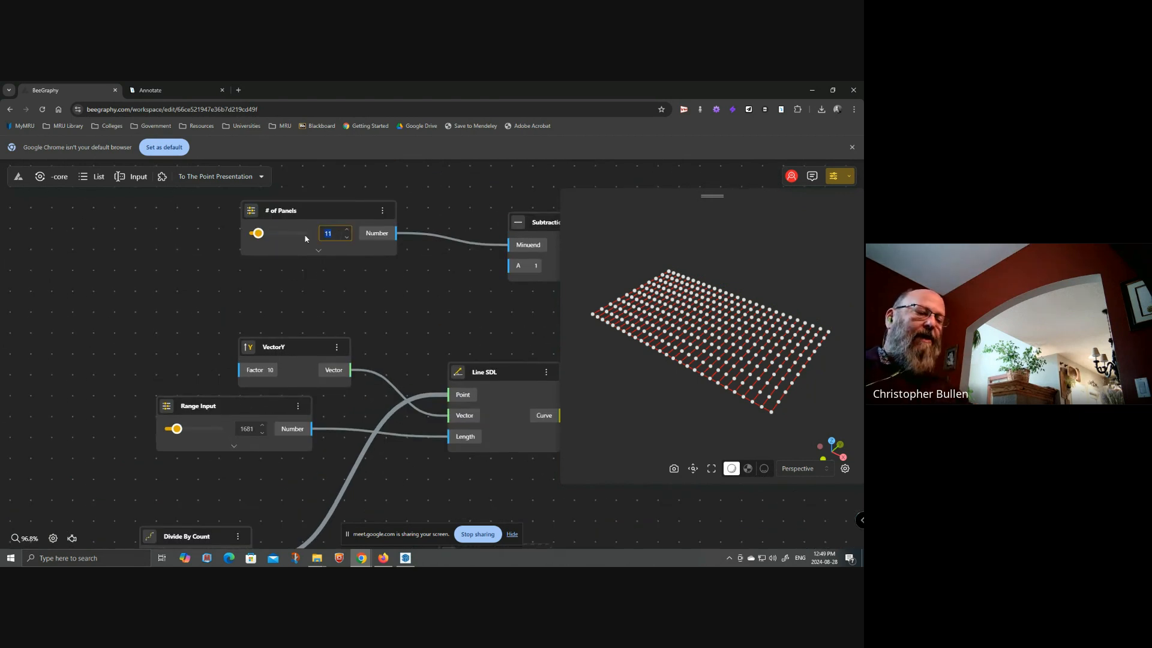
type("5")
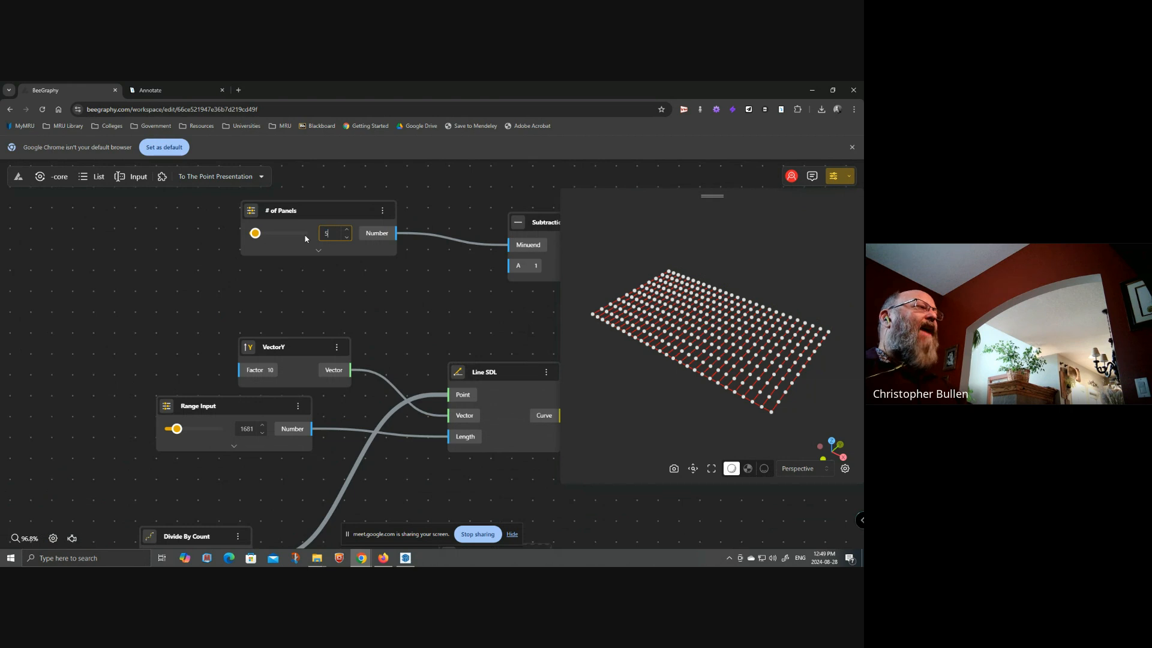
double_click(255, 428)
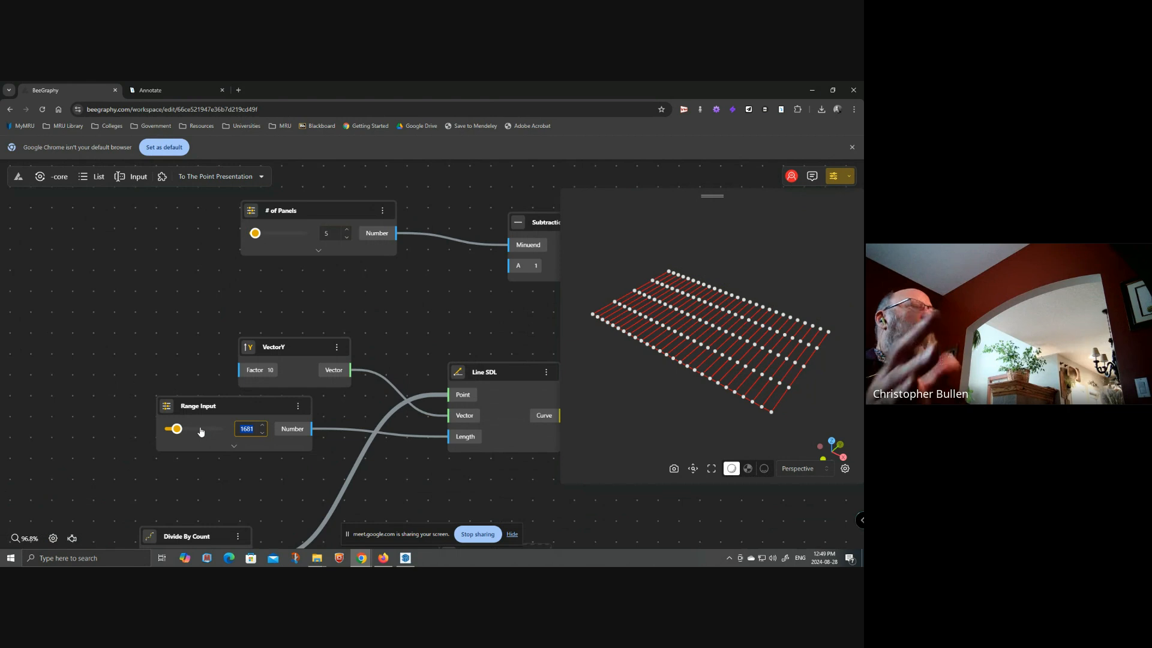
type("500")
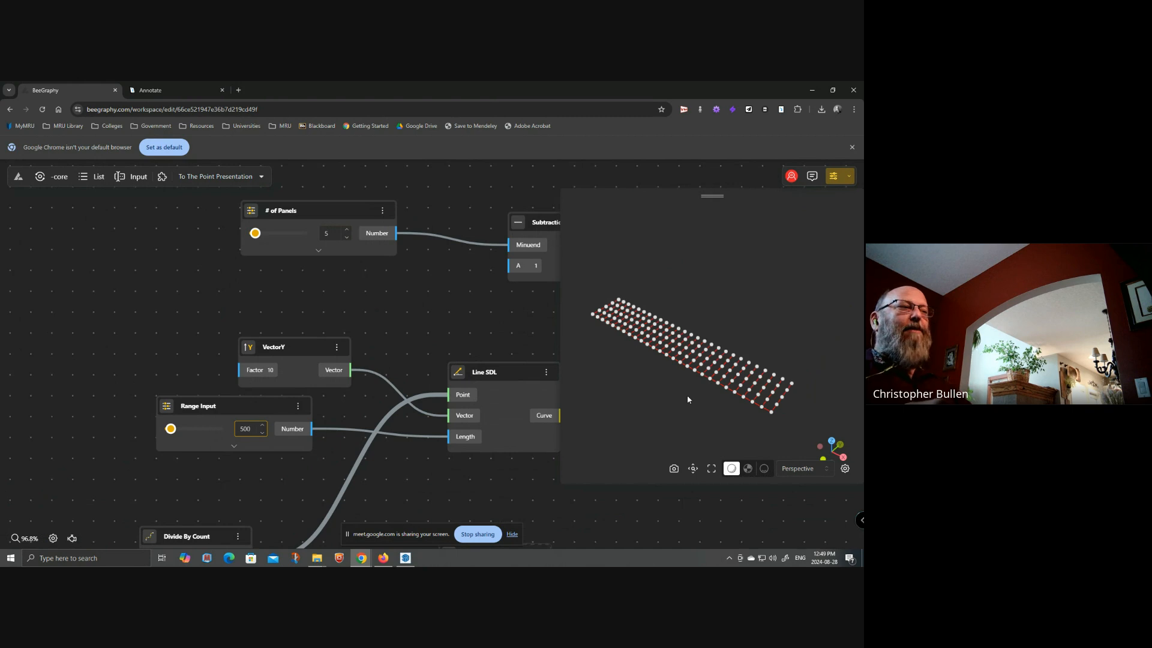
right_click_drag(687, 396, 709, 361)
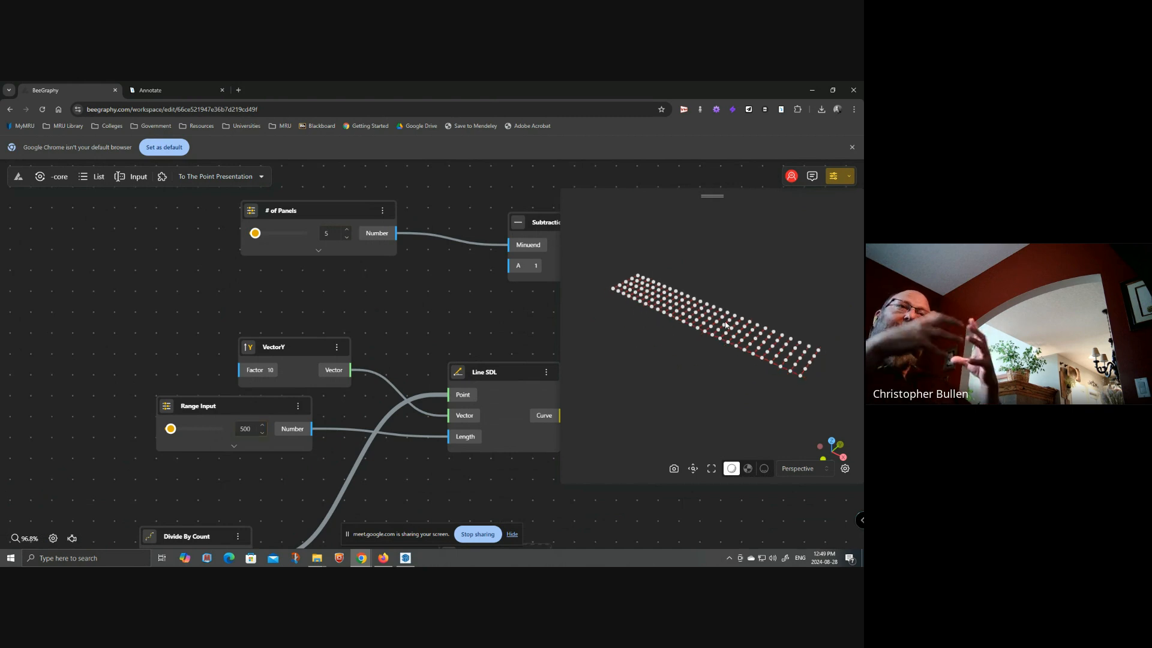
- Inspect the value list of the new Divide By Count node's Points output
left_click_drag(367, 293, 241, 294)
scroll(241, 293, "down", 3)
left_click_drag(390, 310, 376, 281)
scroll(344, 337, "up", 2)
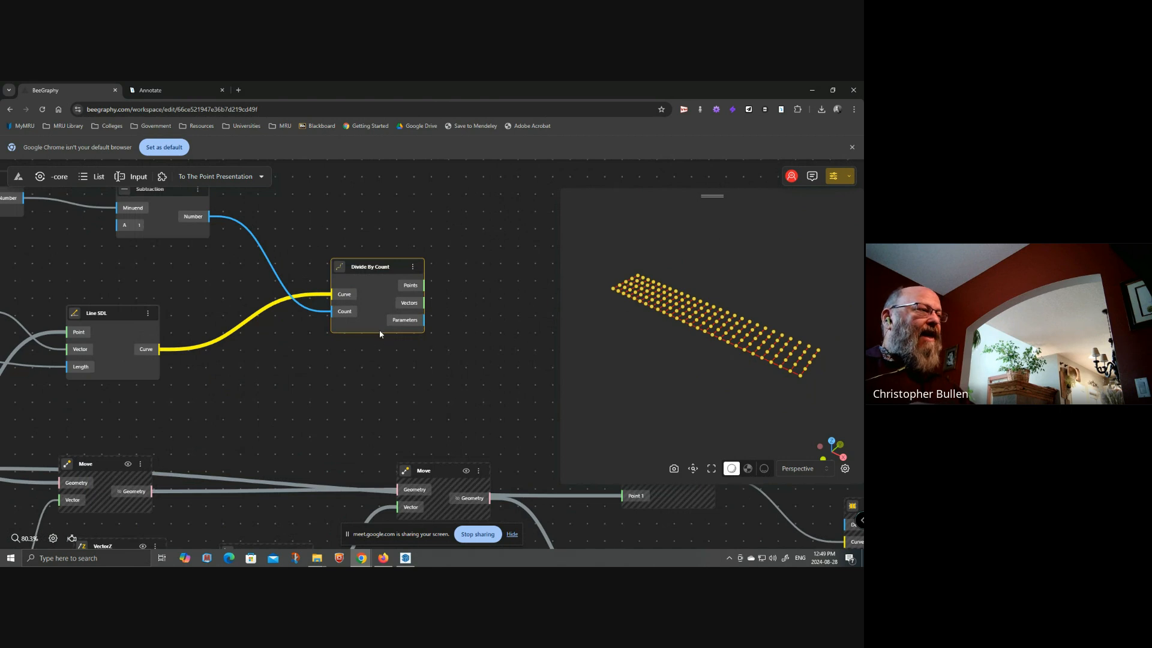
left_click_drag(468, 318, 468, 337)
right_click(410, 309)
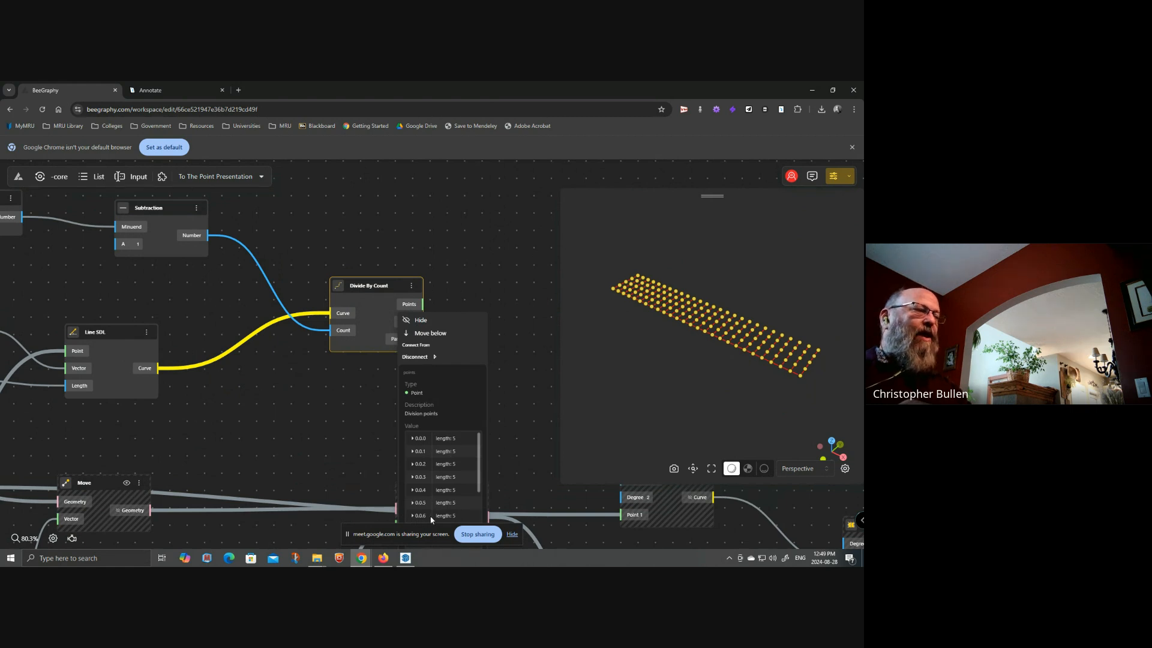
- Examine the list structure of the new Divide By Count node's Parameters output through to the end of its values
left_click_drag(240, 380, 440, 411)
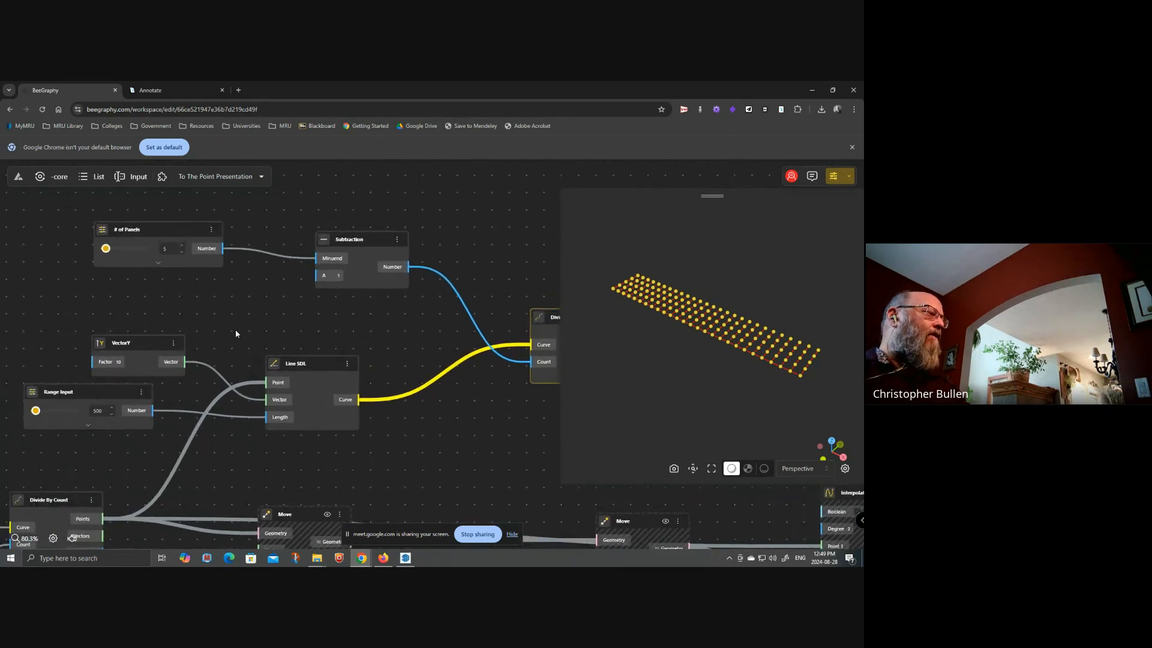
scroll(235, 330, "down", 5)
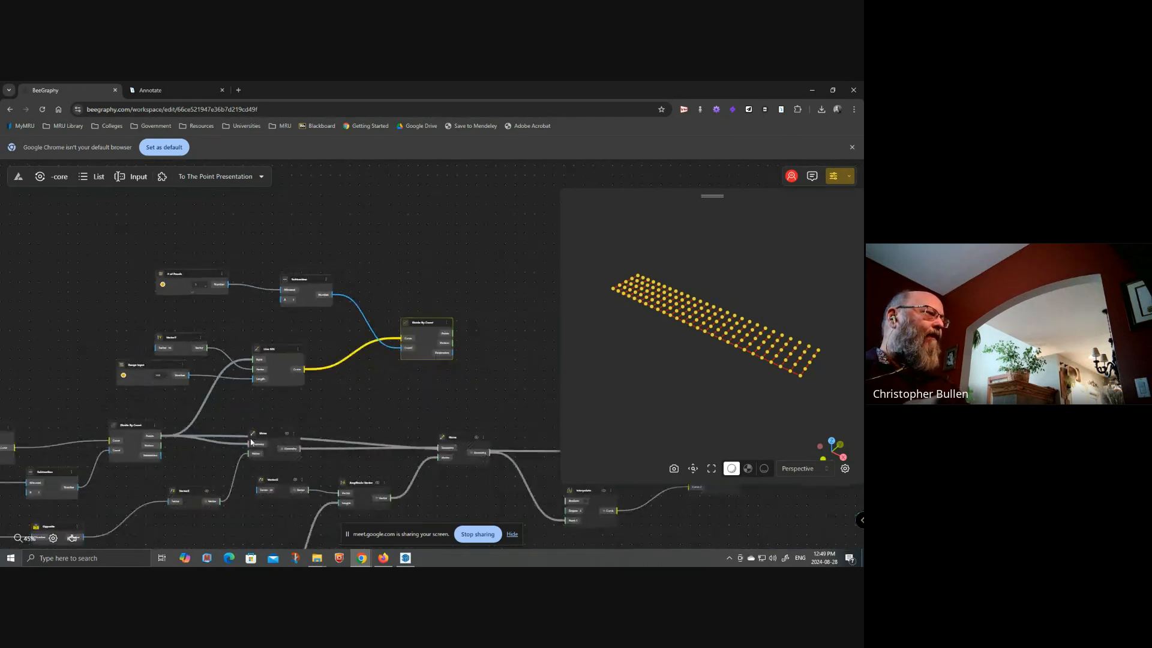
left_click(443, 355)
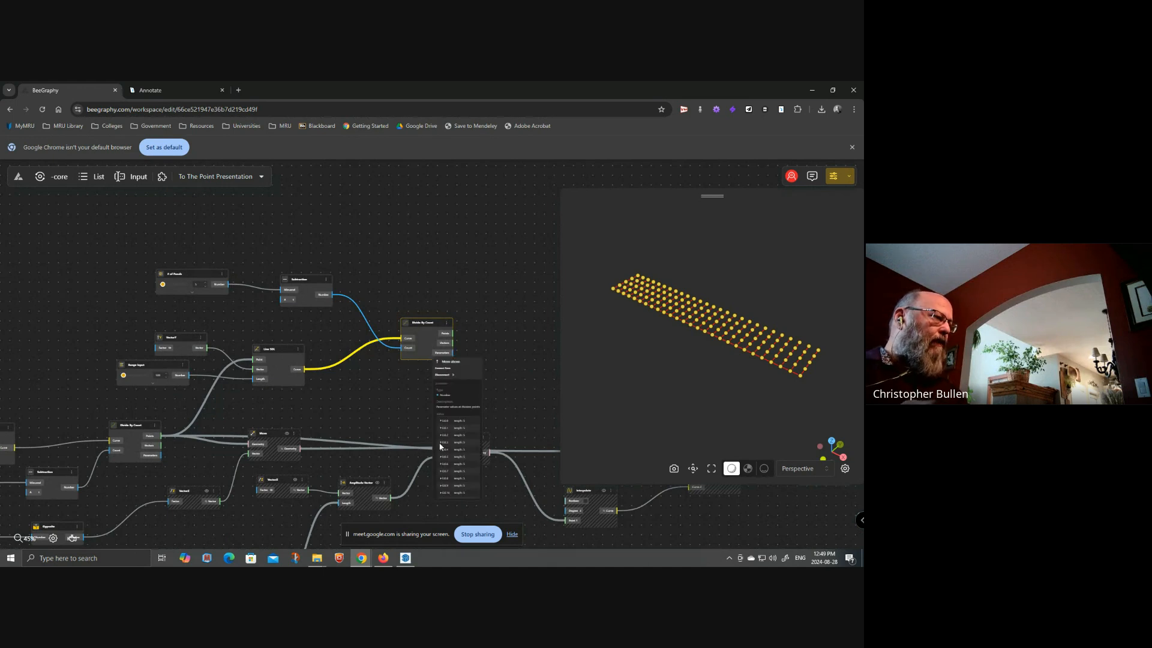
scroll(480, 444, "down", 3)
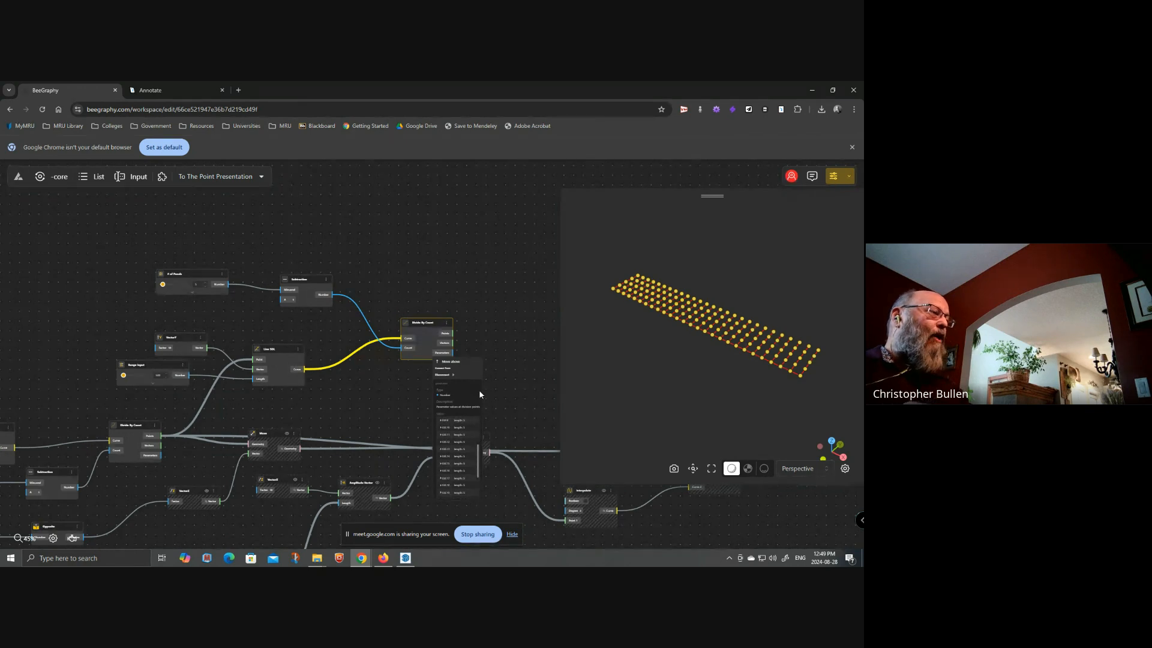
scroll(478, 462, "down", 2)
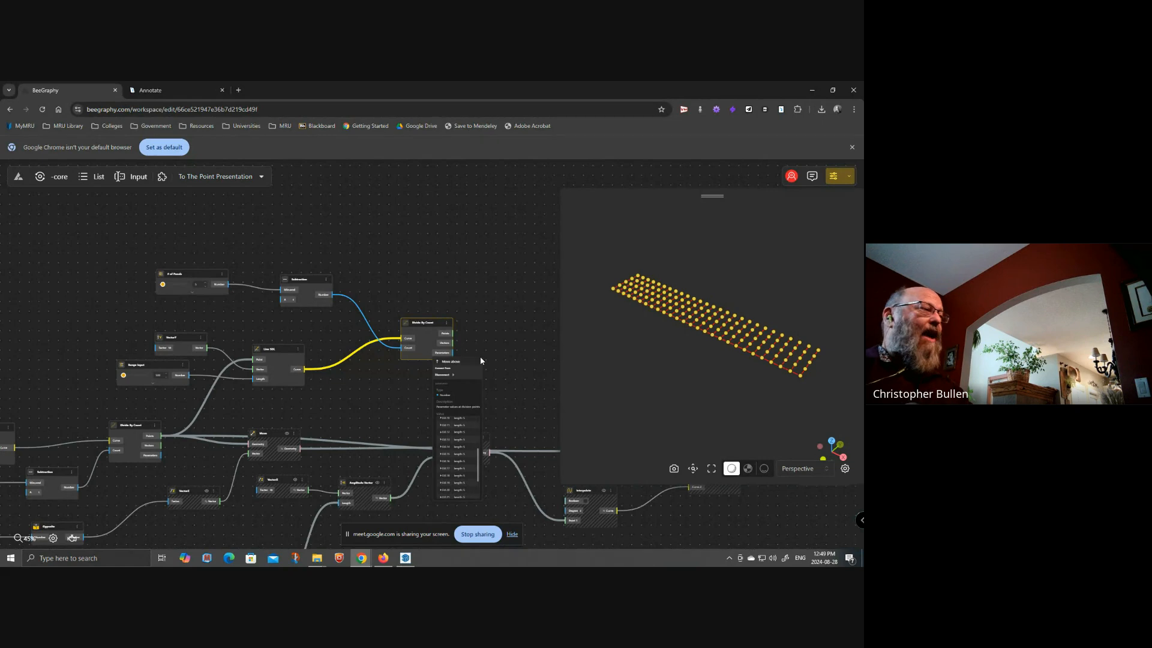
scroll(462, 375, "up", 5)
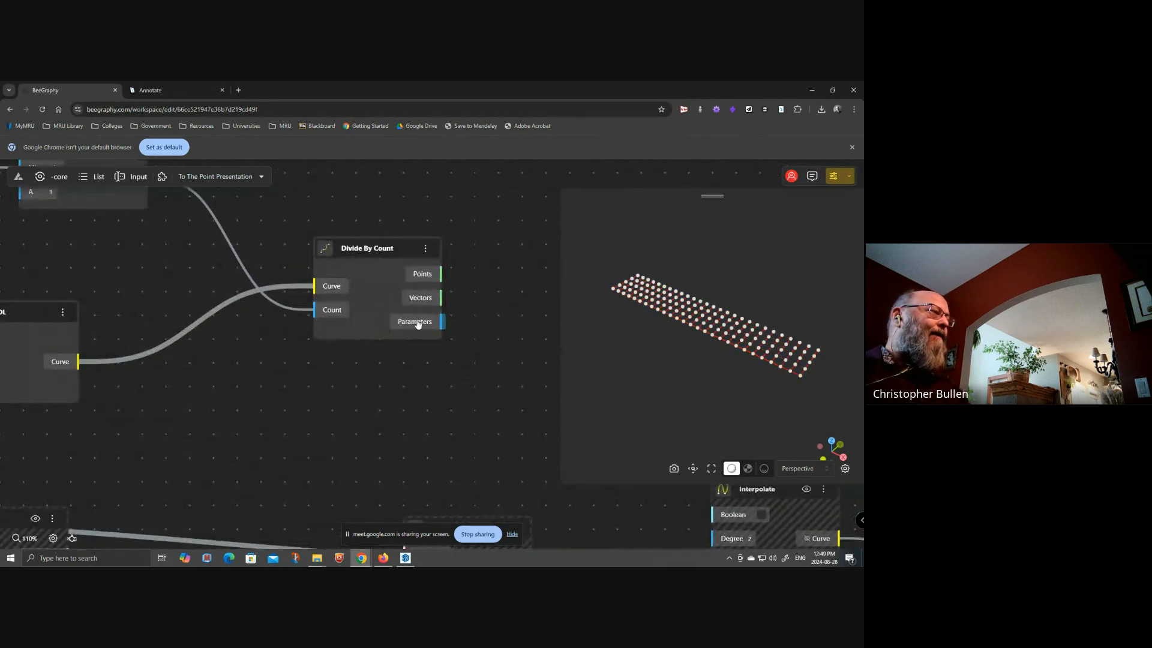
mouse_move(418, 325)
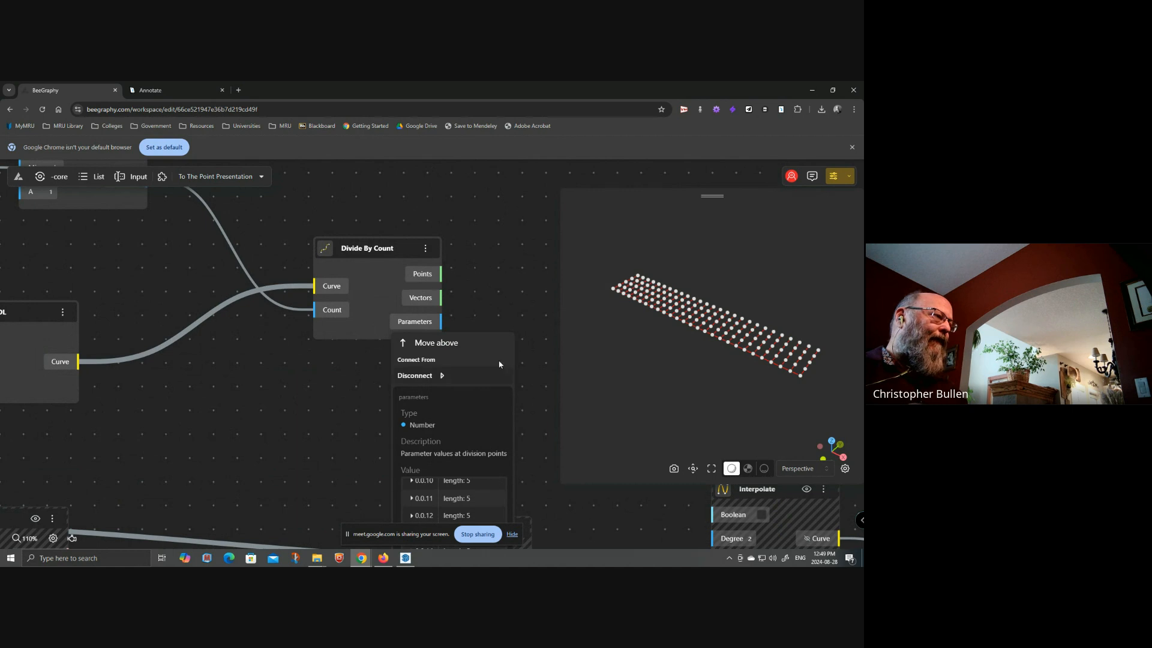
left_click_drag(528, 381, 438, 232)
left_click(342, 188)
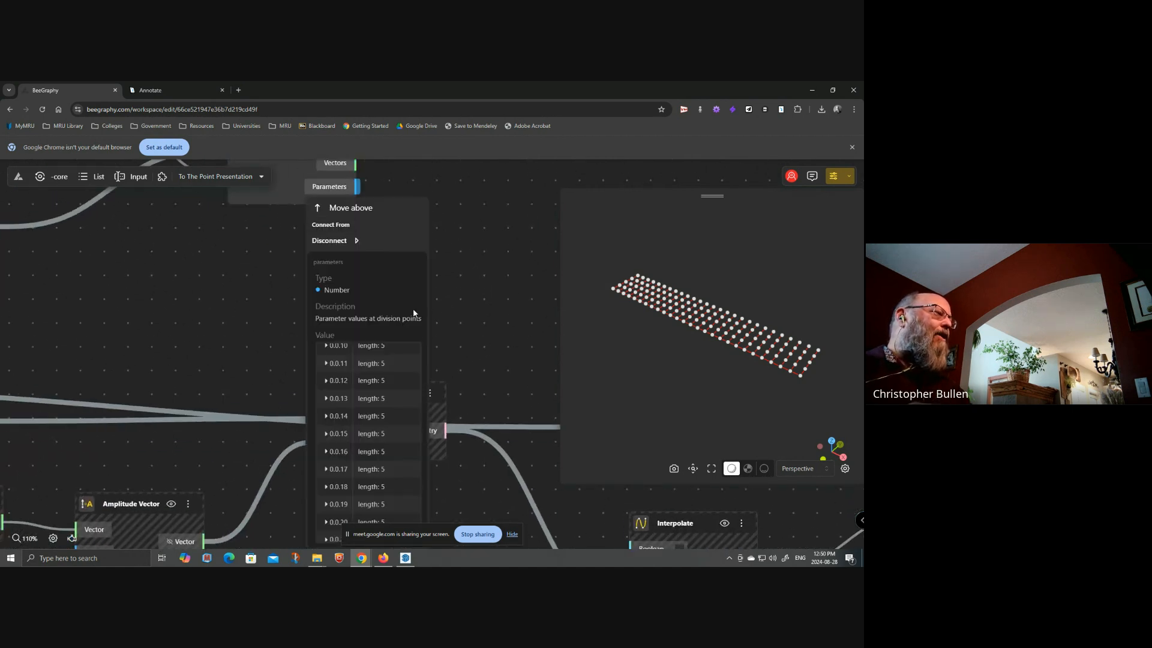
scroll(403, 508, "down", 2)
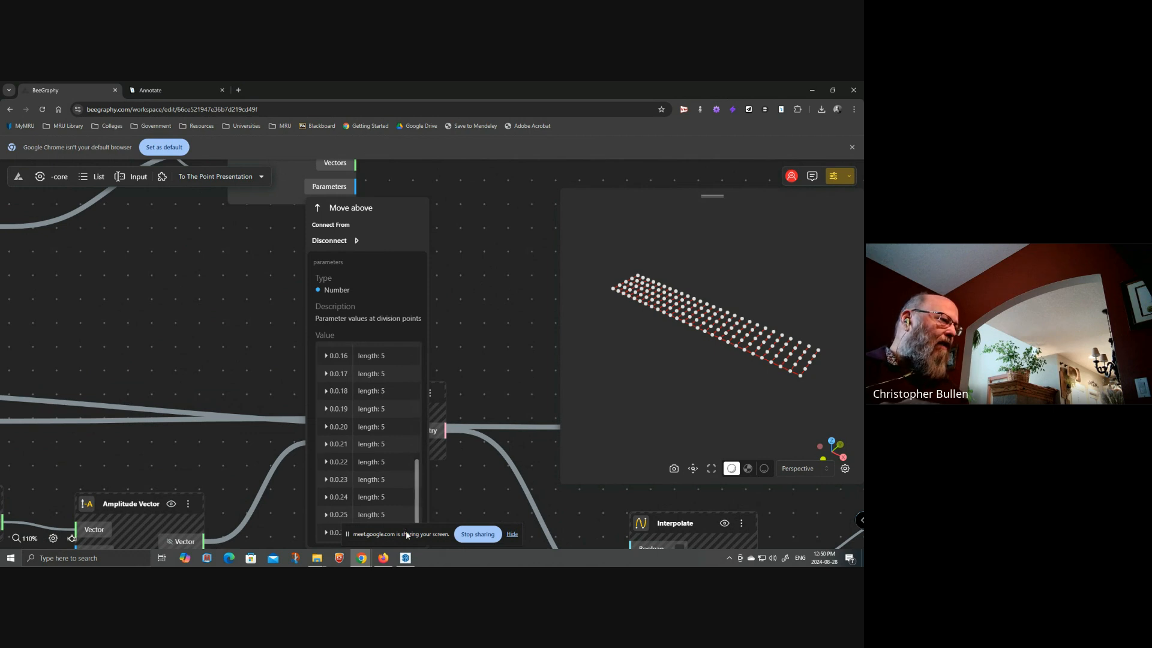
- Move the screen-sharing notices clear of the Parameters value list and expand entry 0.0.16
left_click_drag(355, 535, 43, 467)
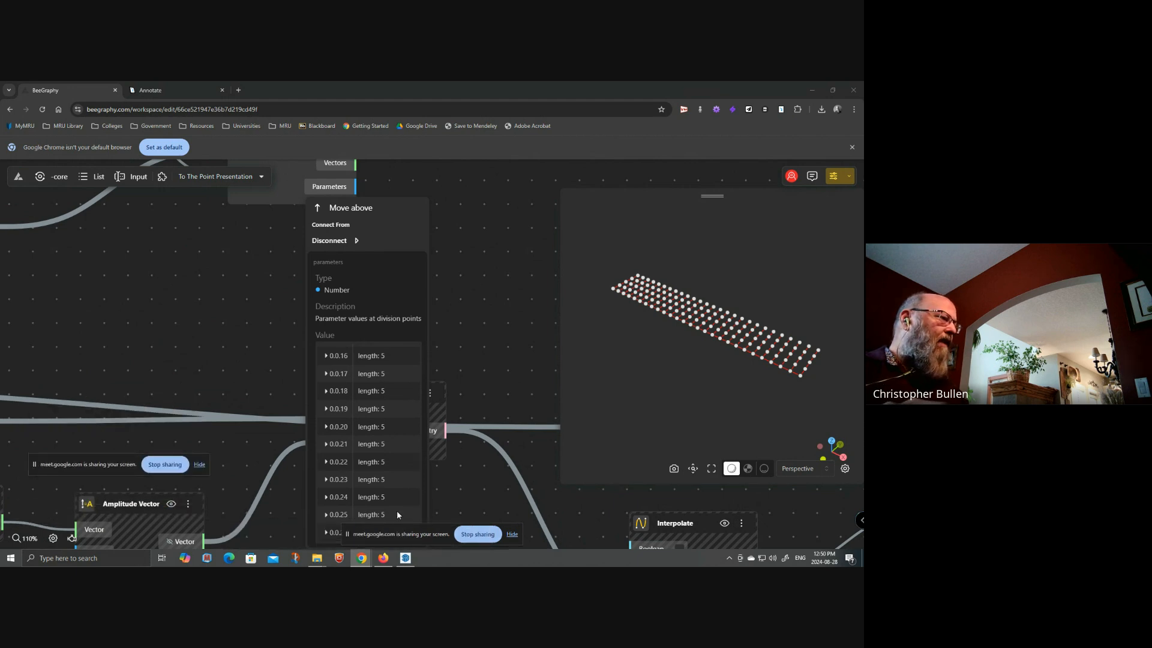
left_click_drag(360, 536, 42, 543)
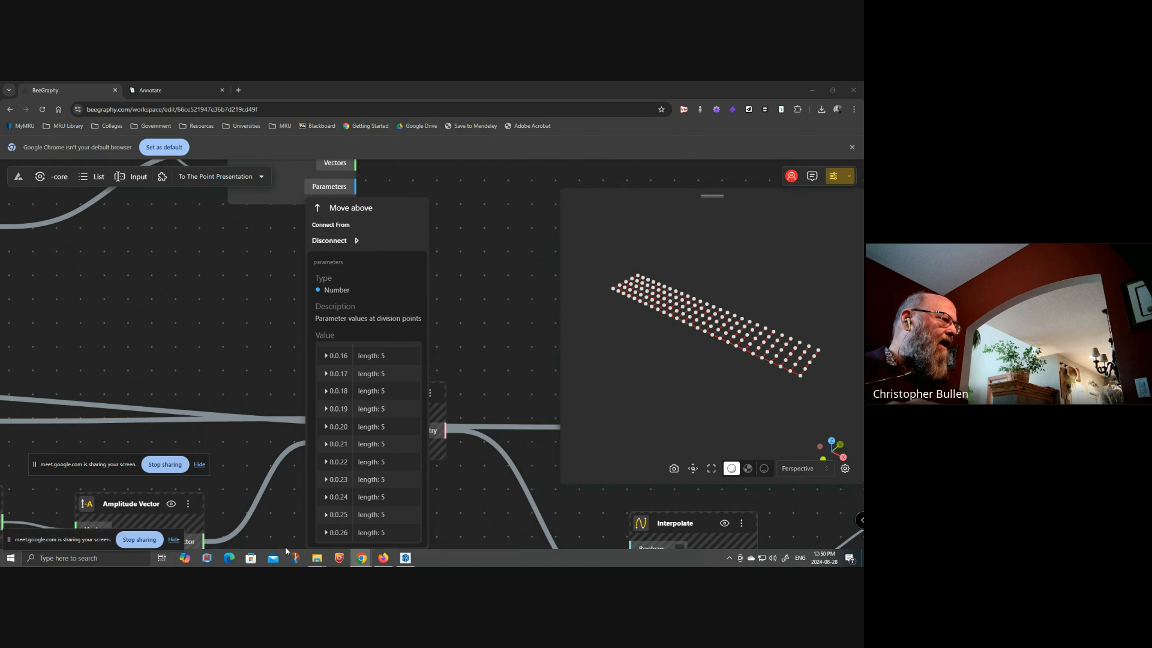
left_click(496, 511)
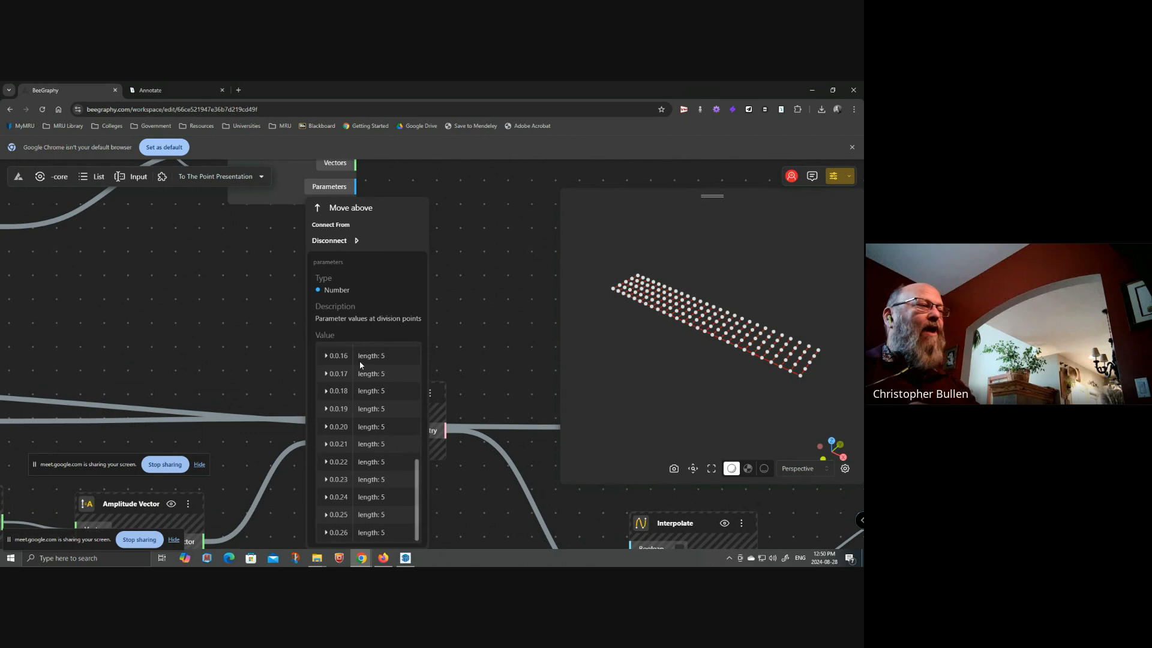
left_click(327, 356)
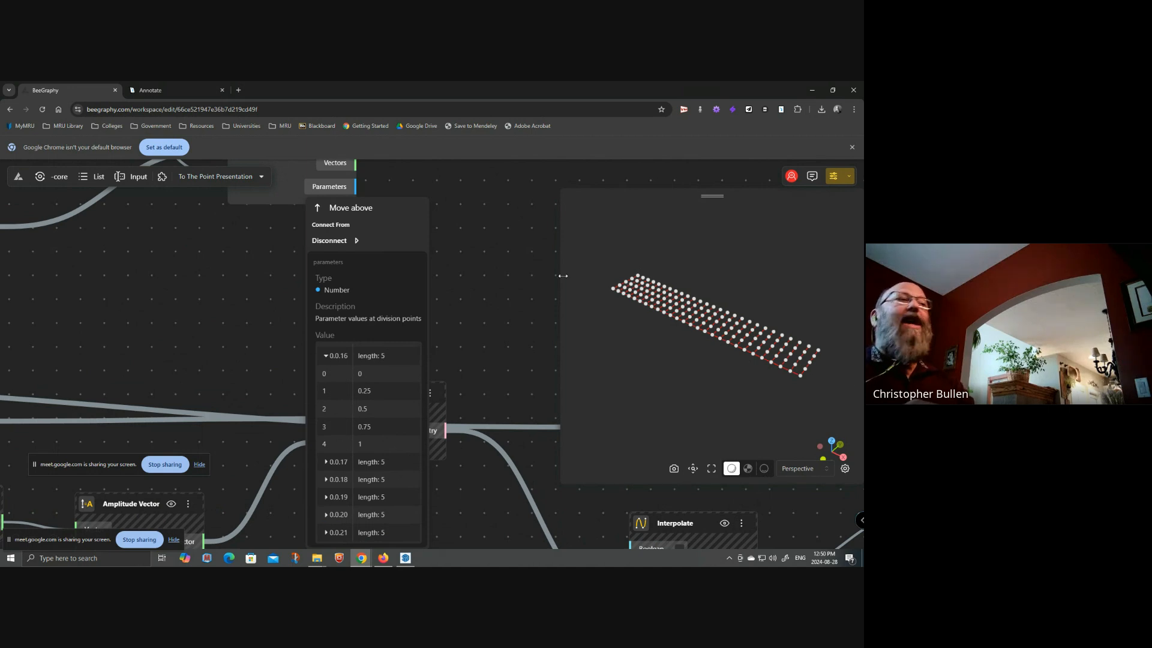
- Add a Flip Tree node and place it beside the new Divide By Count node's Points output
left_click_drag(459, 246, 439, 351)
scroll(425, 267, "down", 3)
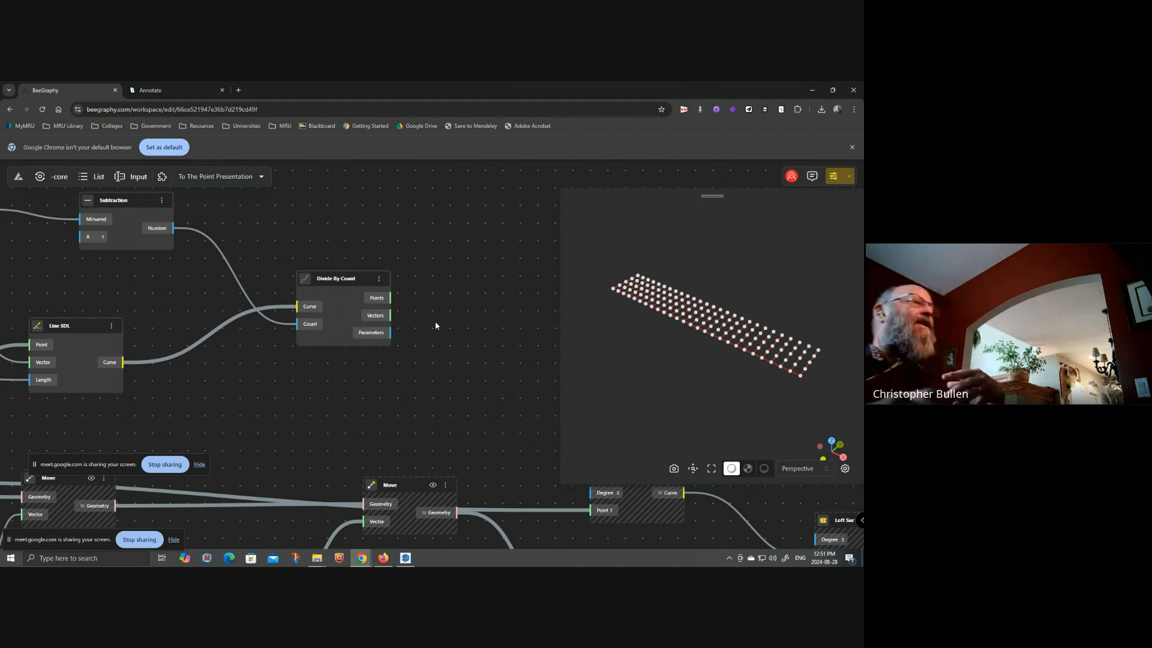
left_click_drag(464, 341, 413, 341)
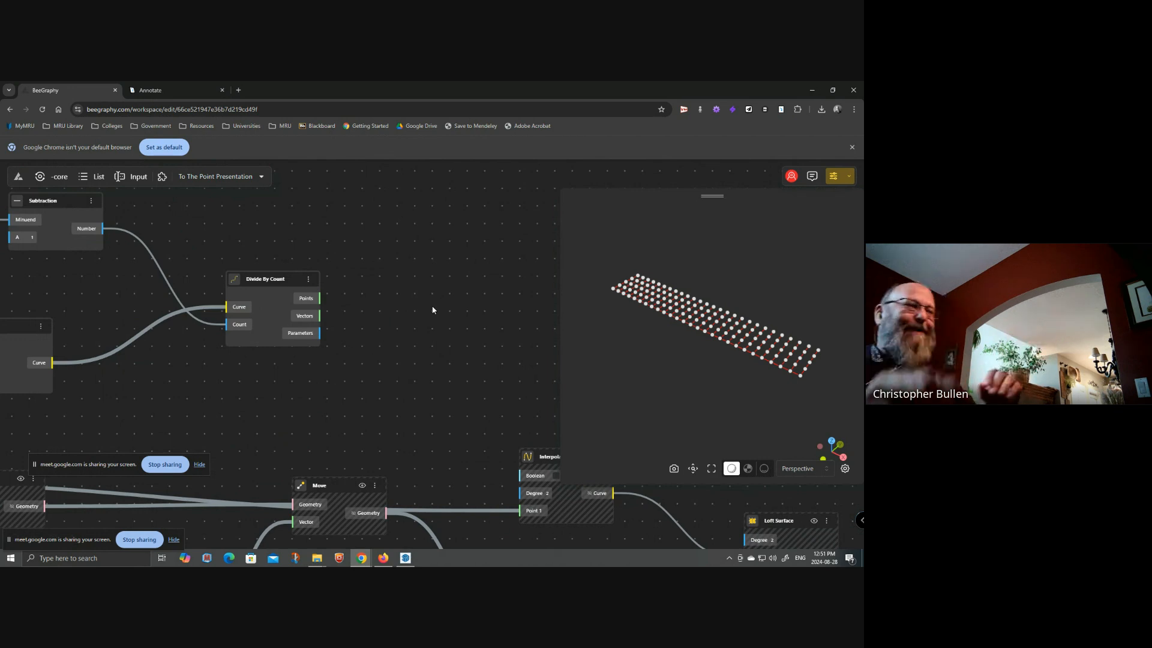
double_click(393, 320)
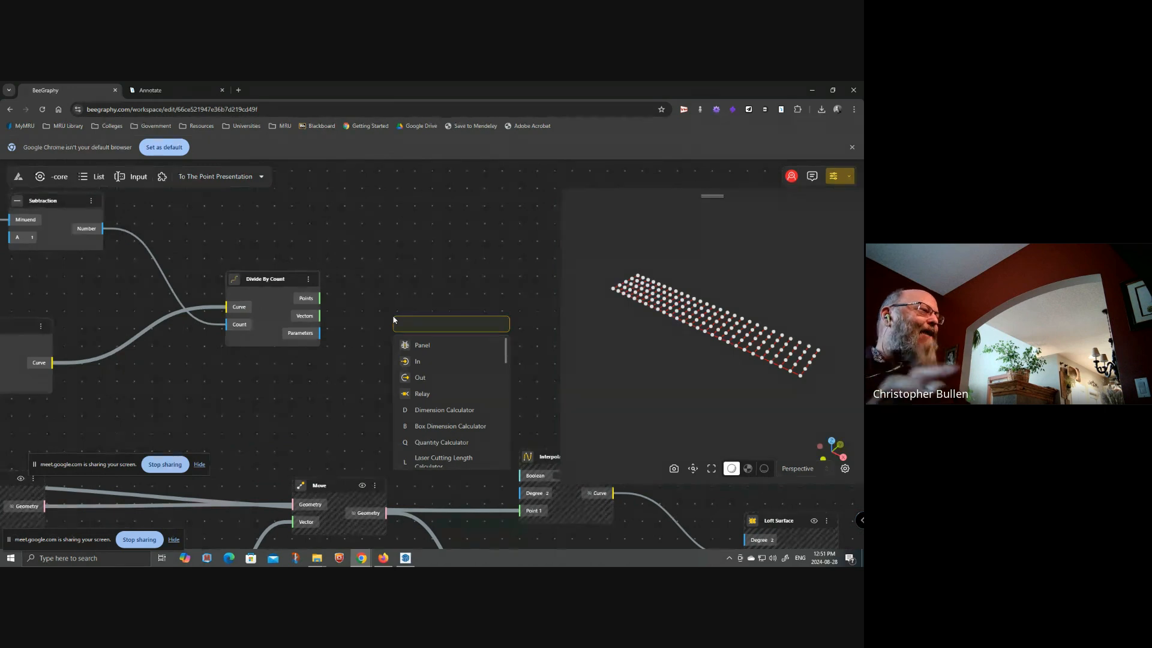
type("flip")
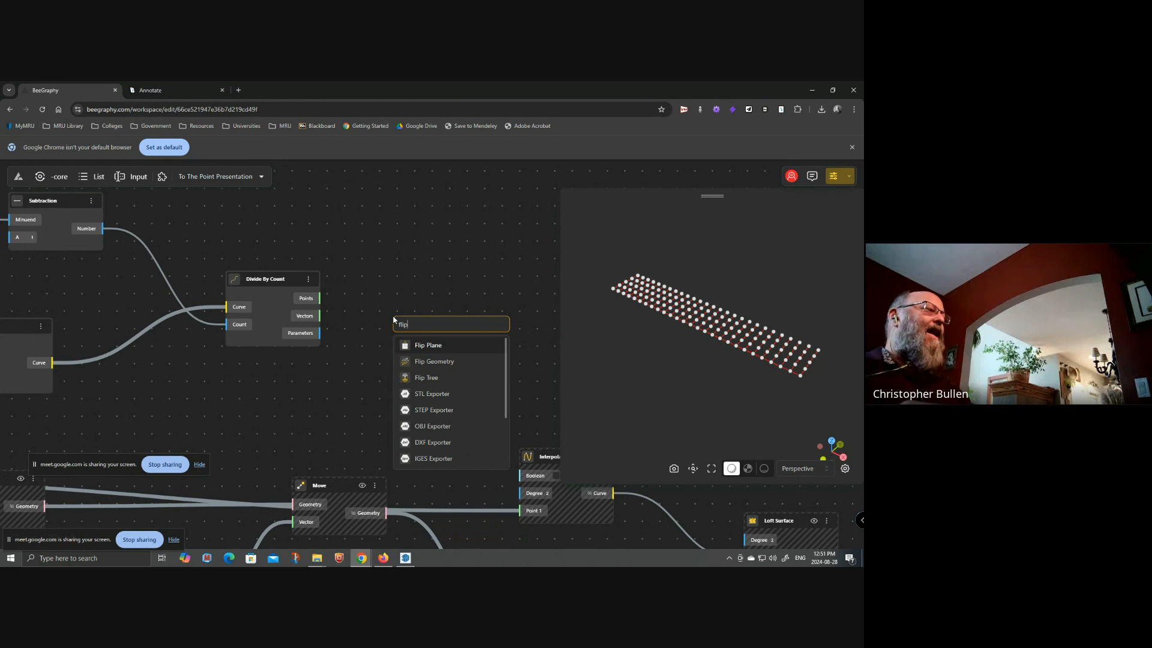
left_click(436, 378)
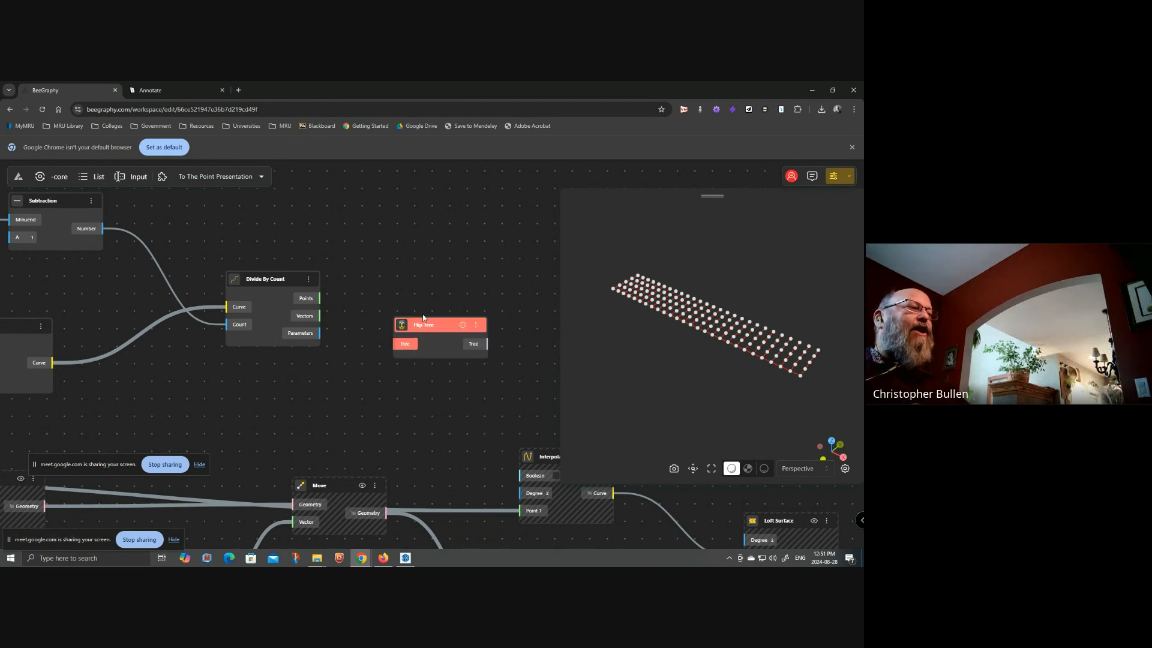
left_click_drag(423, 327, 400, 276)
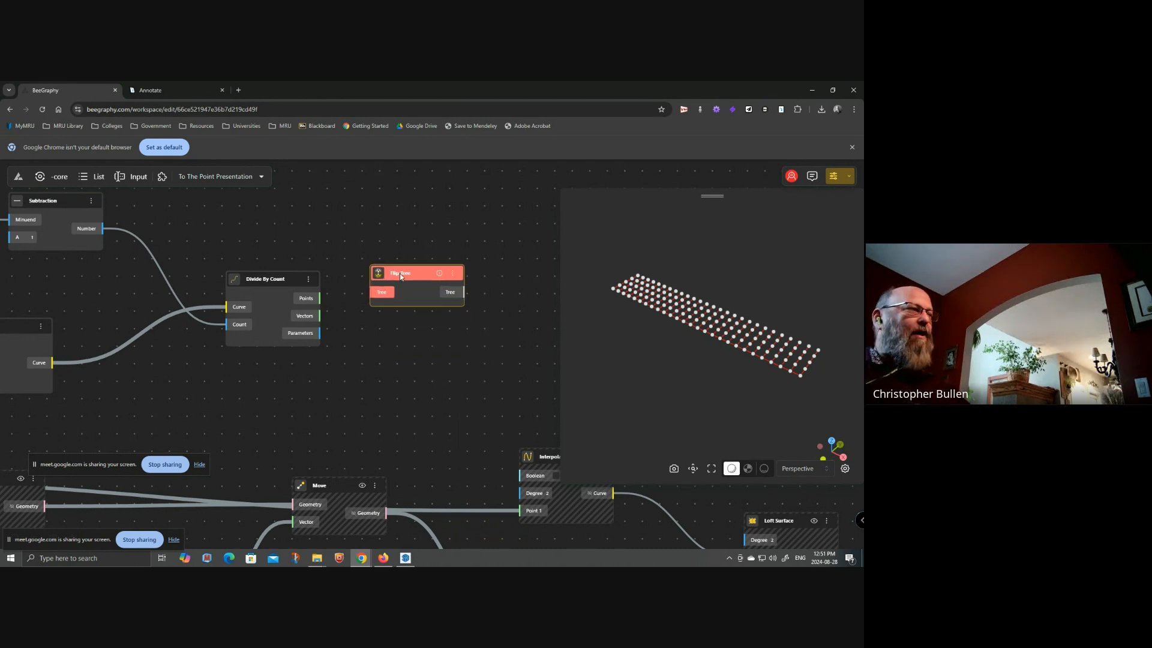
- Connect the new Divide By Count node's Points output to Flip Tree's input and inspect the list structure of the flipped output
left_click(307, 299)
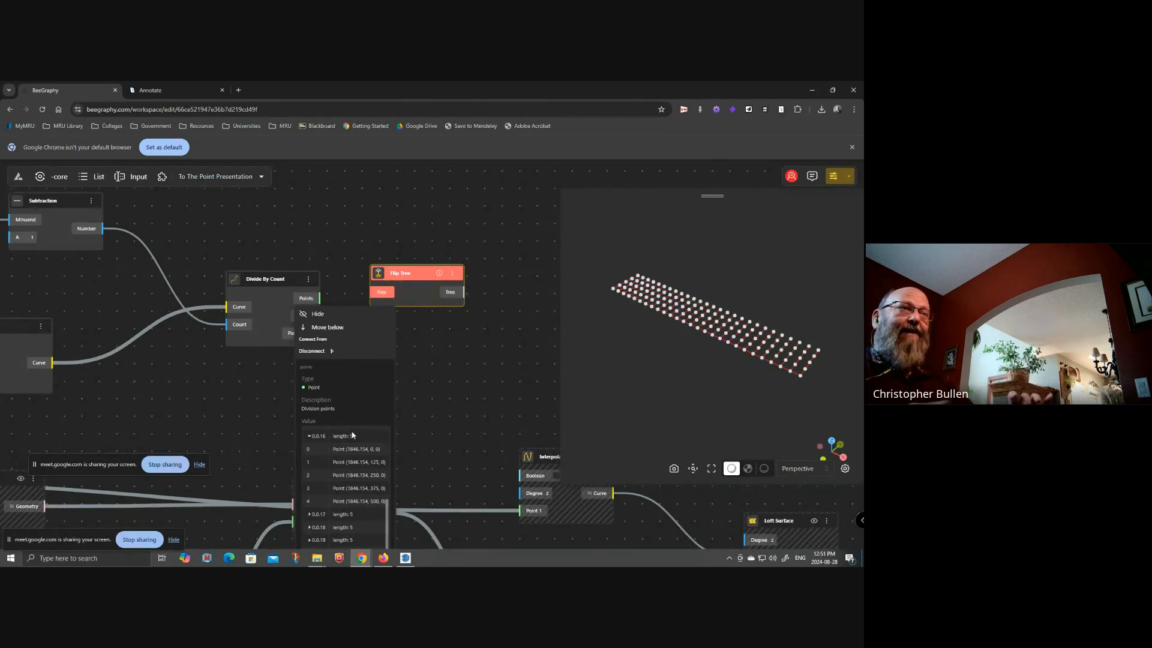
left_click_drag(319, 298, 372, 292)
left_click(449, 293)
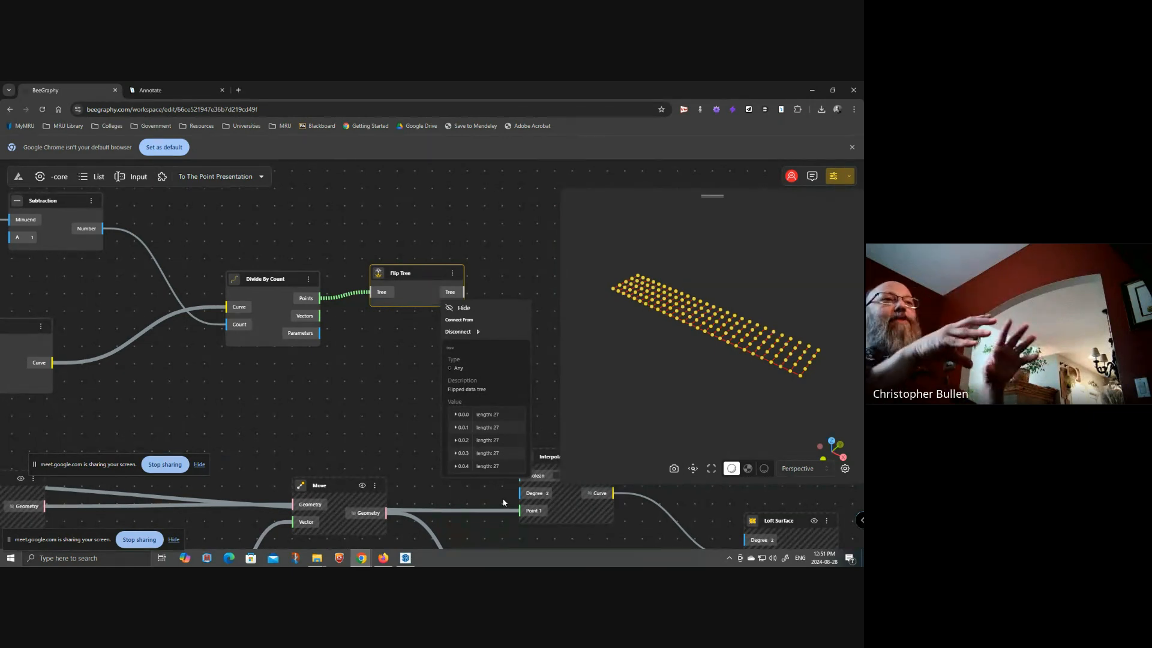
left_click(418, 397)
- Turn on the preview of the first Move node so its lowered row of points shows in the 3D view
left_click_drag(431, 328, 377, 319)
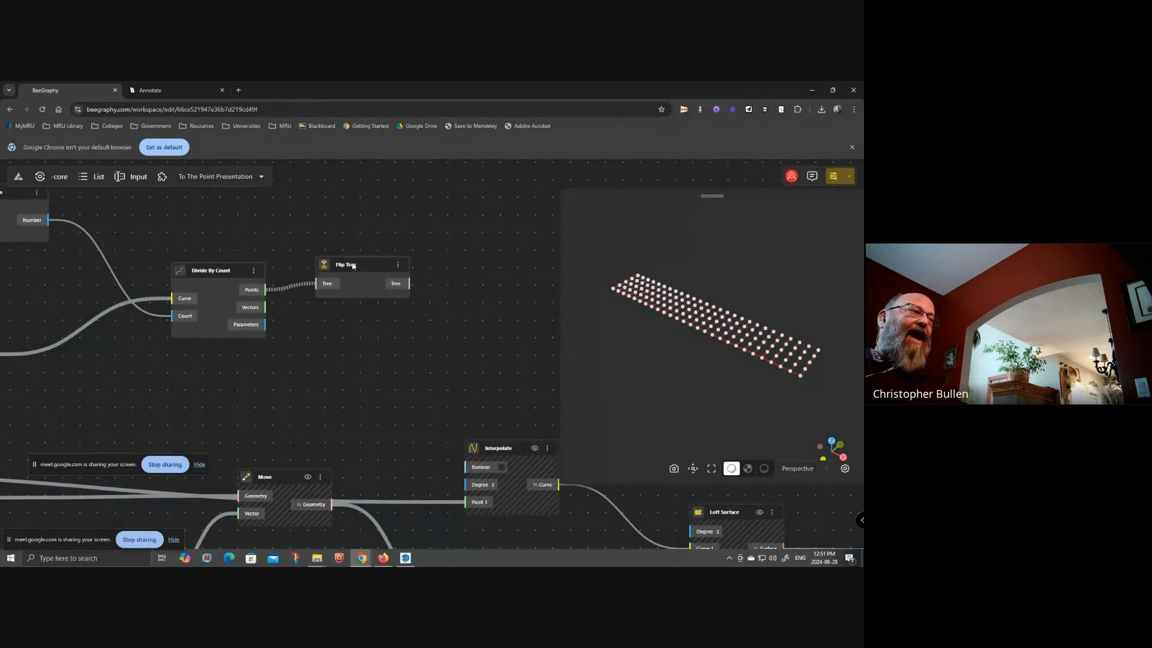
left_click_drag(348, 261, 354, 269)
scroll(441, 409, "down", 3)
left_click_drag(435, 402, 496, 307)
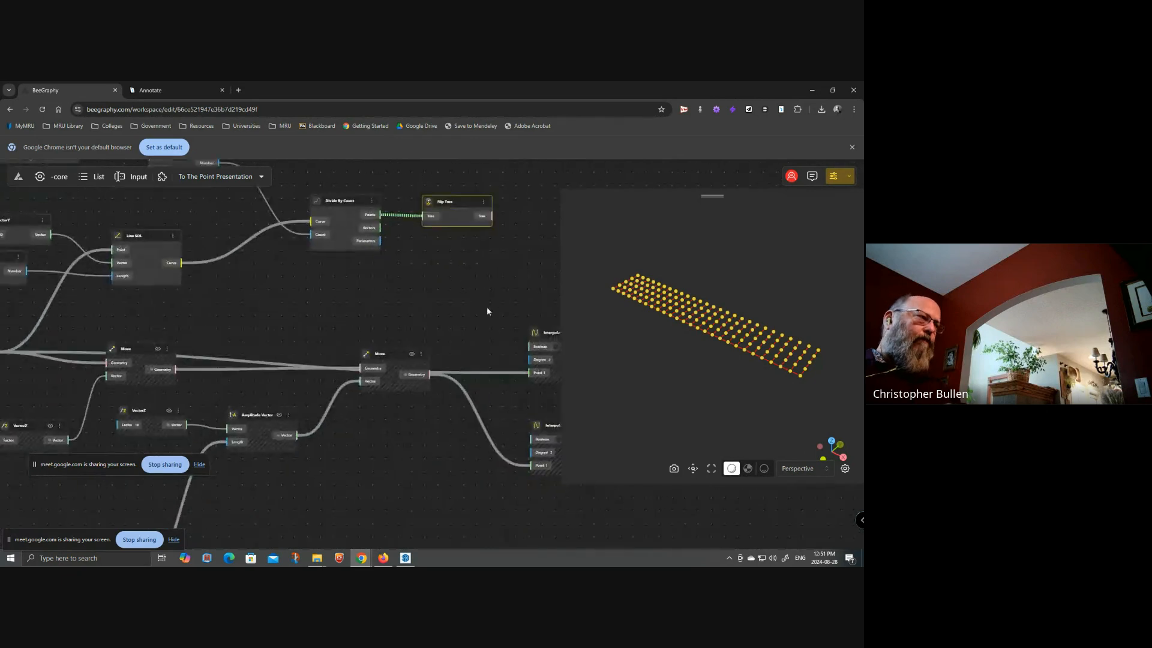
left_click_drag(411, 310, 450, 308)
left_click_drag(307, 322, 379, 325)
left_click(350, 340)
left_click(367, 338)
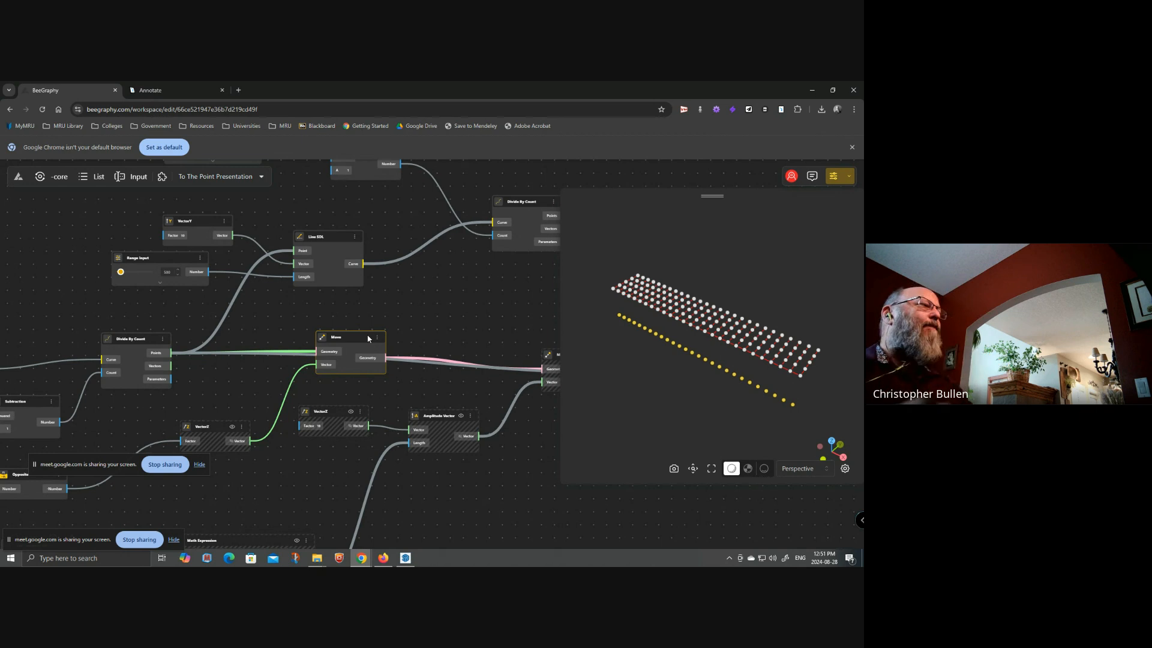
- Shift the first Move node and the nodes downstream of it well past Flip Tree to make room in the graph
left_click_drag(433, 330, 367, 351)
left_click_drag(394, 296, 315, 300)
left_click_drag(120, 339, 219, 332)
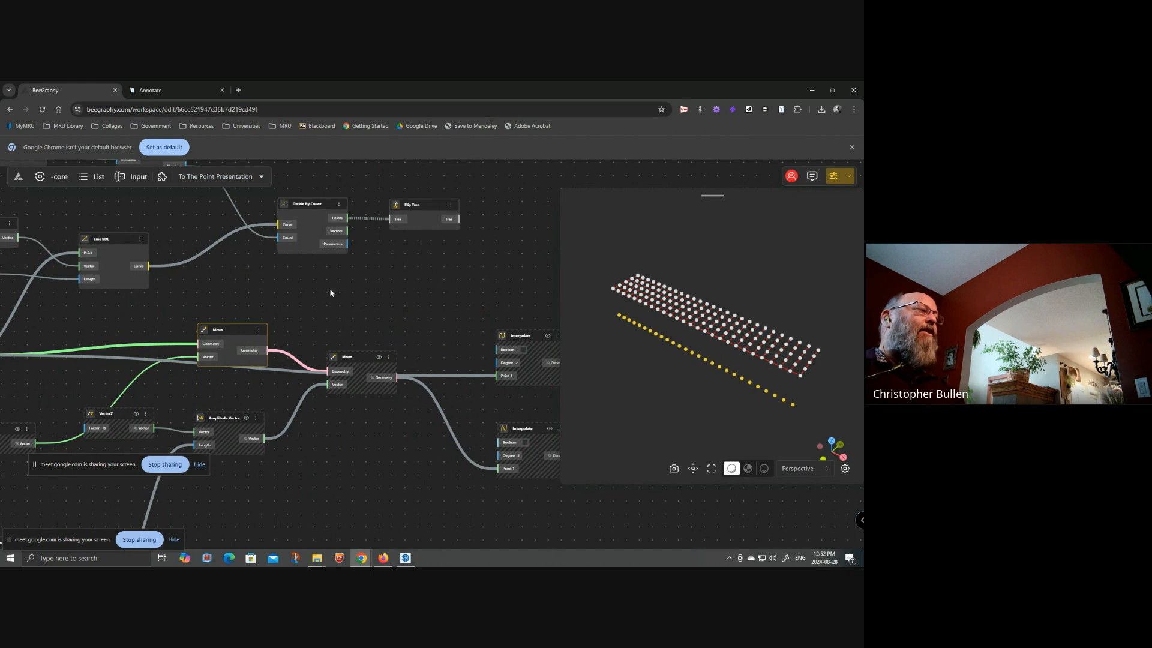
scroll(322, 292, "down", 6)
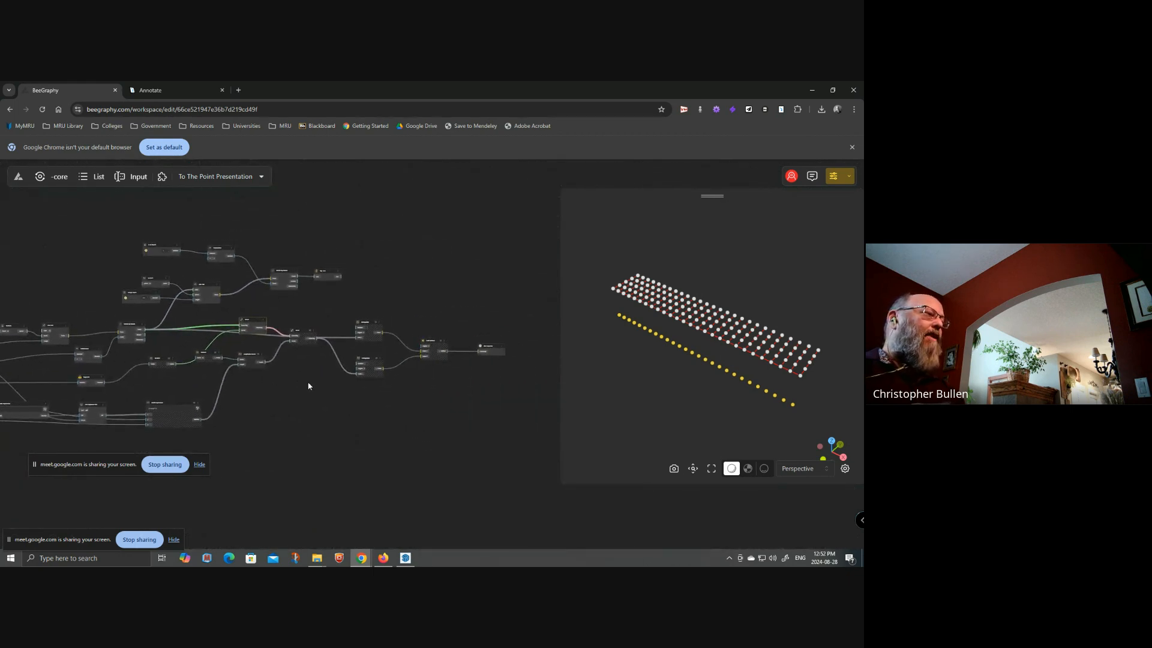
scroll(305, 382, "down", 1)
left_click_drag(483, 396, 460, 328)
scroll(198, 349, "up", 3)
left_click(272, 366)
middle_click_drag(429, 347, 244, 352)
scroll(480, 336, "up", 1)
left_click_drag(466, 315, 421, 318)
middle_click_drag(269, 342, 366, 336)
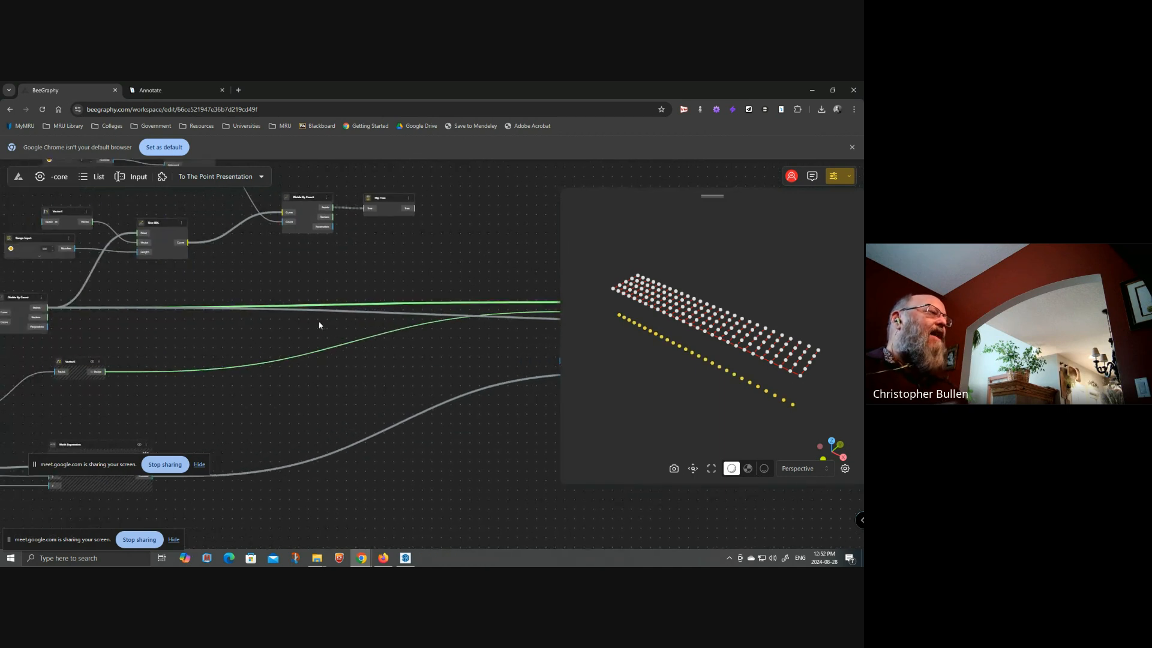
- Replace the first Move node's Geometry source with the Tree output of the Flip Tree node
left_click(24, 299)
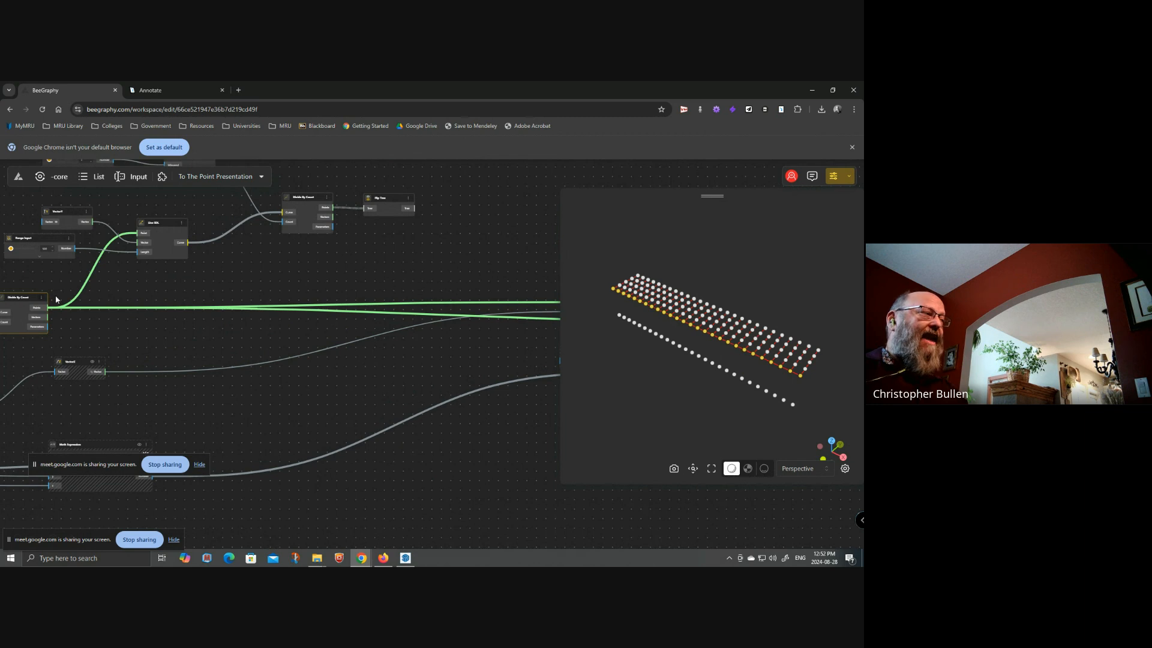
left_click(387, 201)
middle_click_drag(429, 264, 219, 255)
left_click_drag(196, 202, 399, 298)
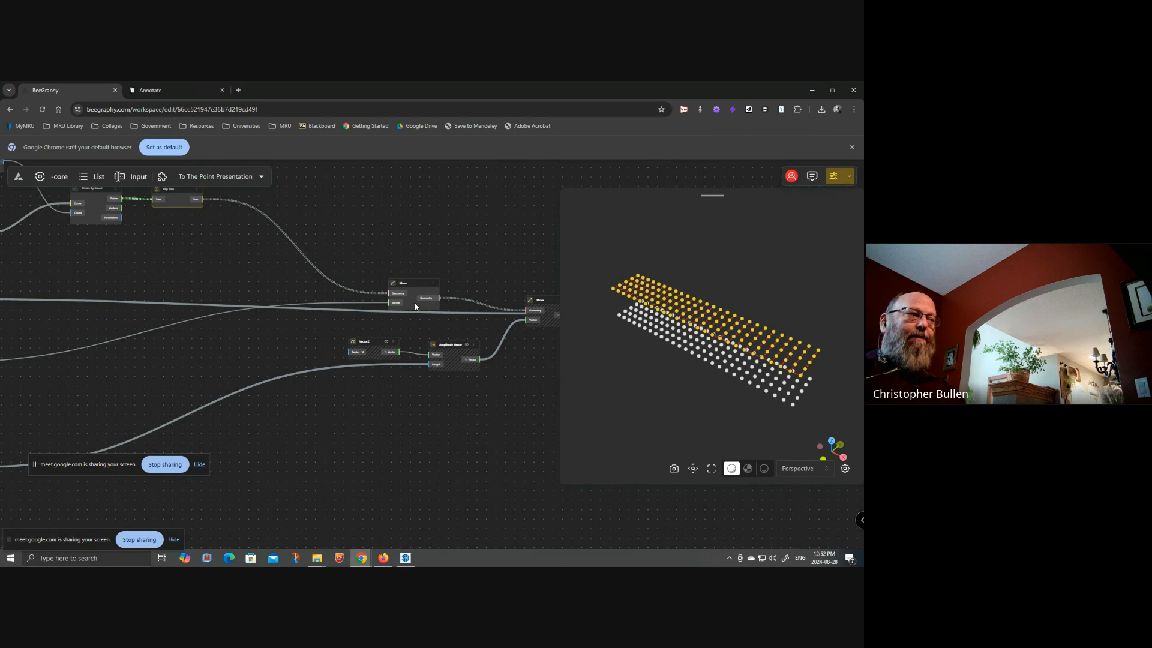
- Turn on the preview of the second Move node and view its wave-shaped points from a low side angle
middle_click_drag(112, 224, 357, 238)
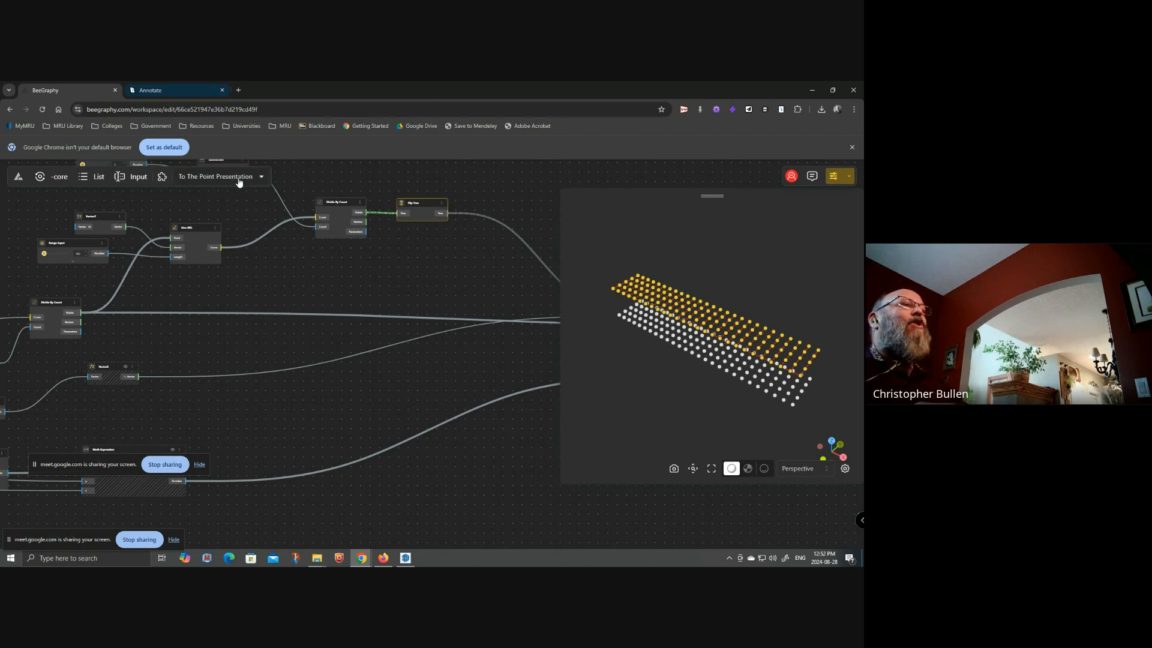
left_click_drag(340, 249, 157, 268)
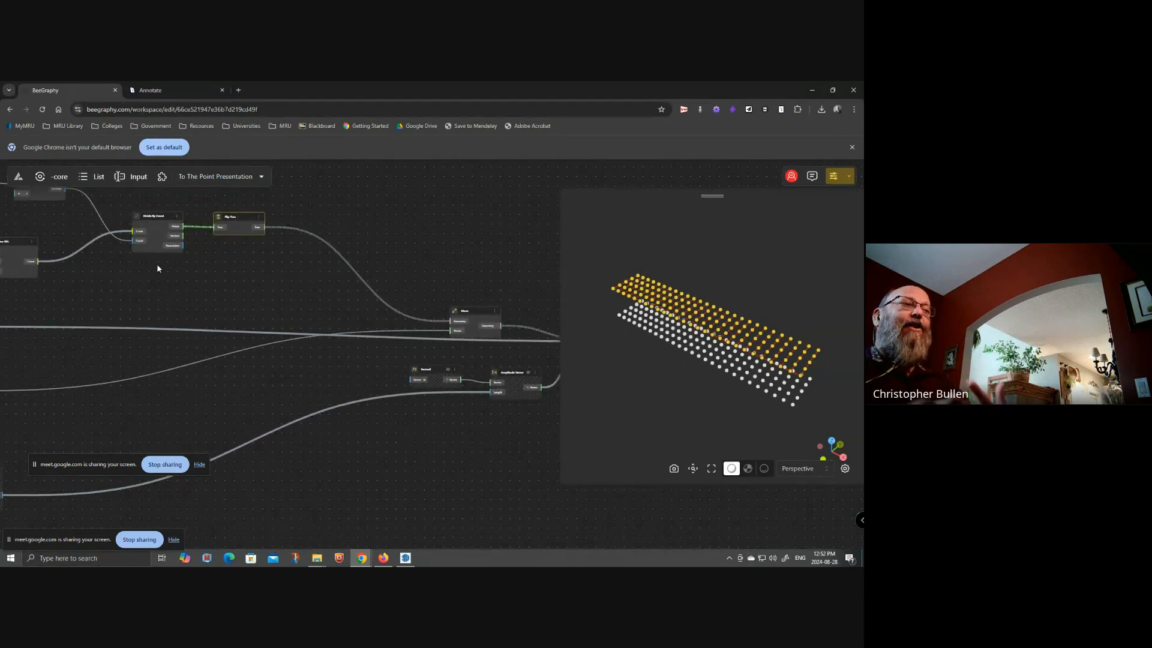
left_click_drag(412, 369, 277, 350)
left_click_drag(443, 390, 344, 394)
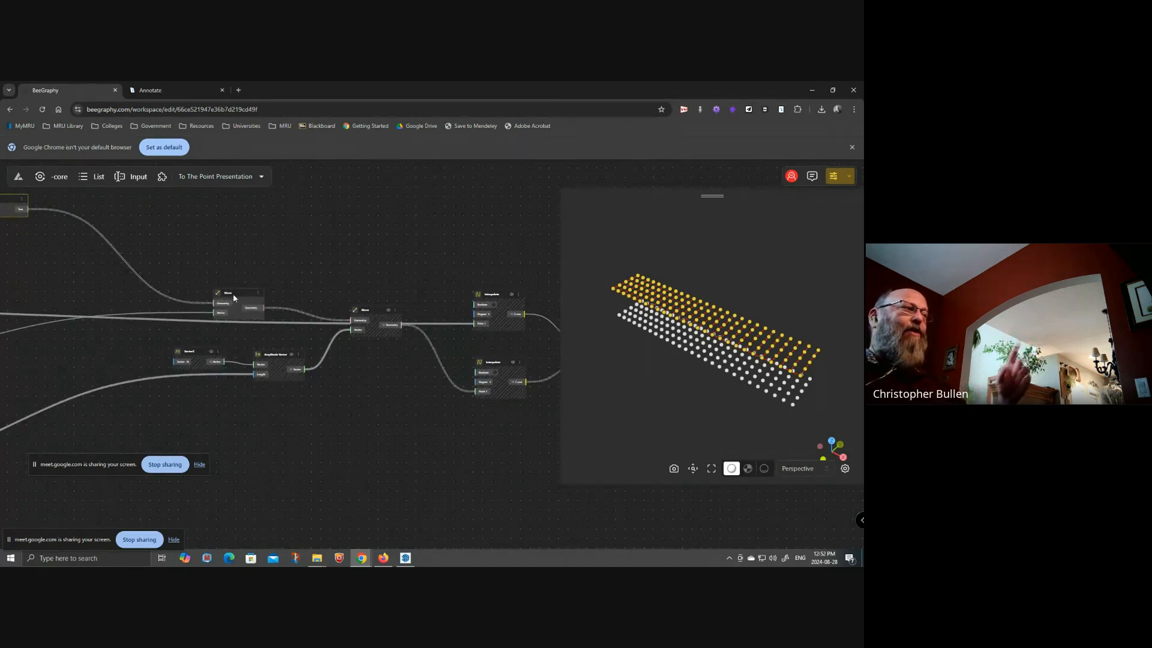
left_click(389, 315)
left_click_drag(733, 372, 667, 384)
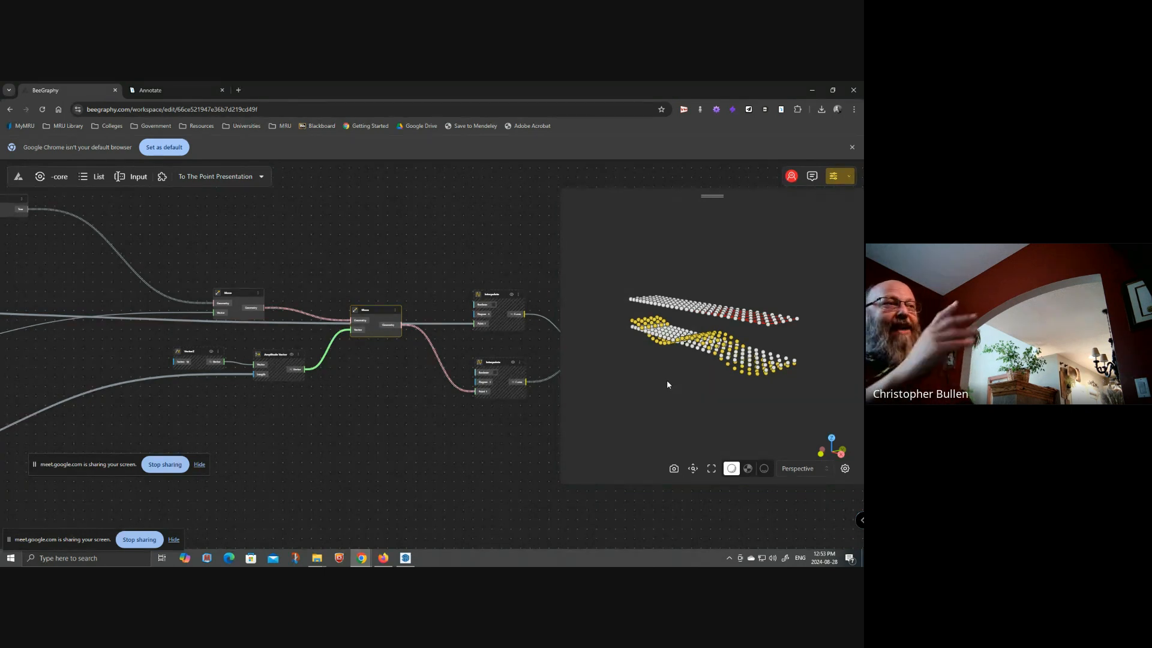
- Trace how the Density slider and the 2*pi Math Expression feed the List Sequence node that drives the oscillation
left_click_drag(78, 426, 423, 309)
scroll(311, 323, "down", 2)
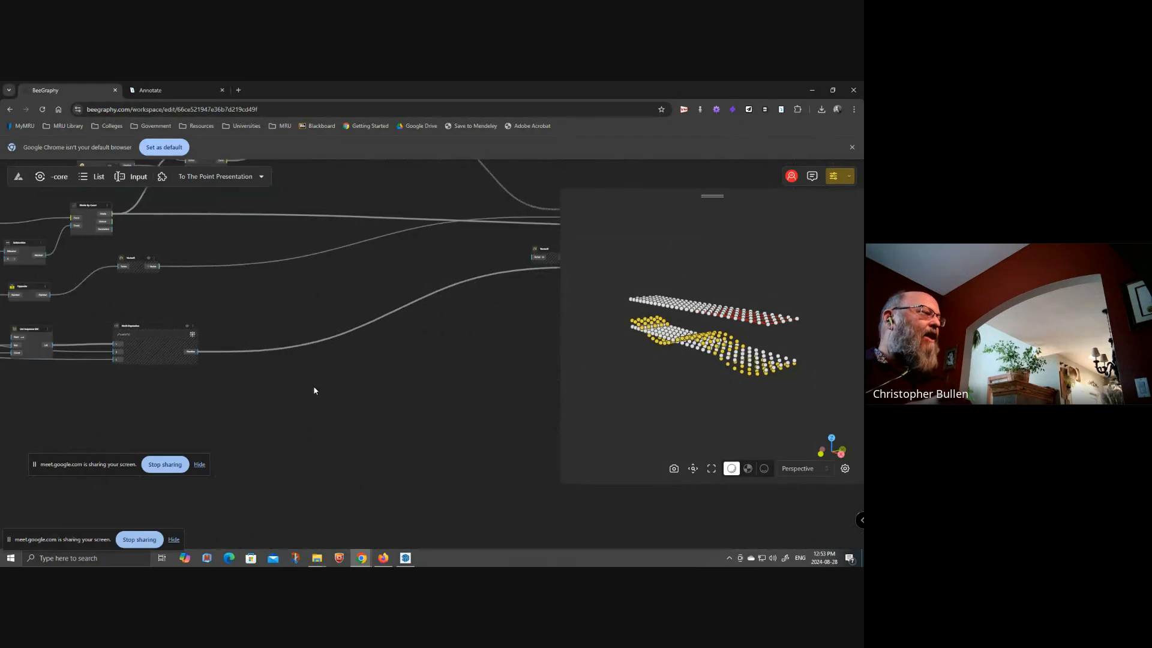
left_click_drag(78, 393, 447, 371)
scroll(366, 315, "up", 3)
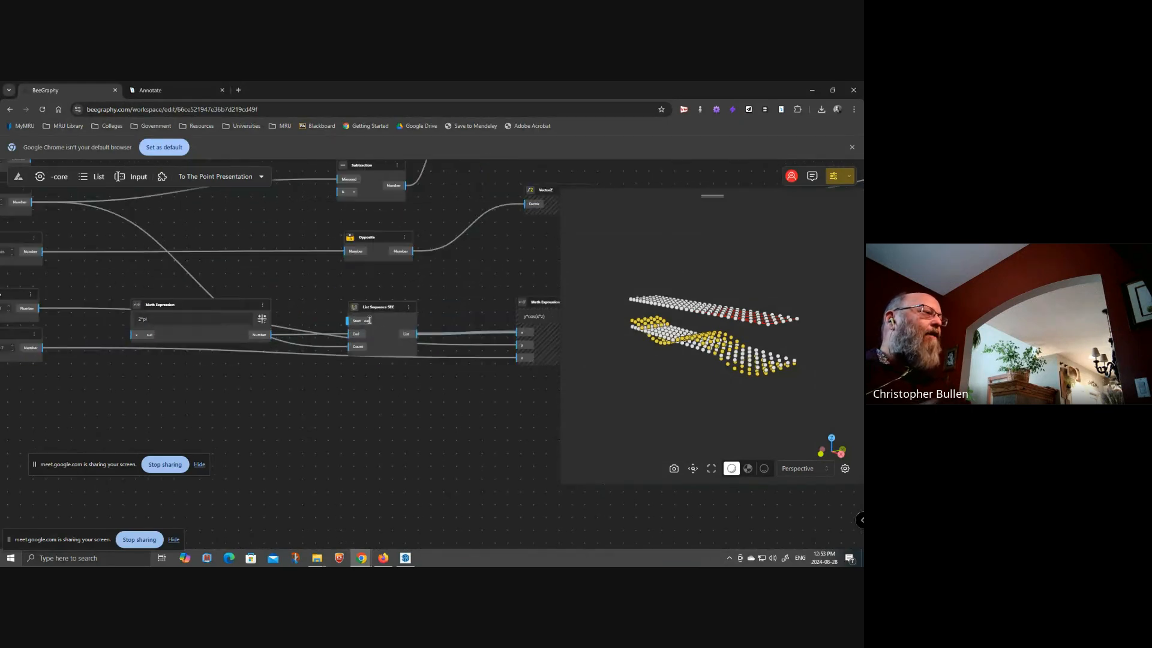
left_click(374, 323)
scroll(405, 462, "up", 1)
scroll(407, 463, "down", 2)
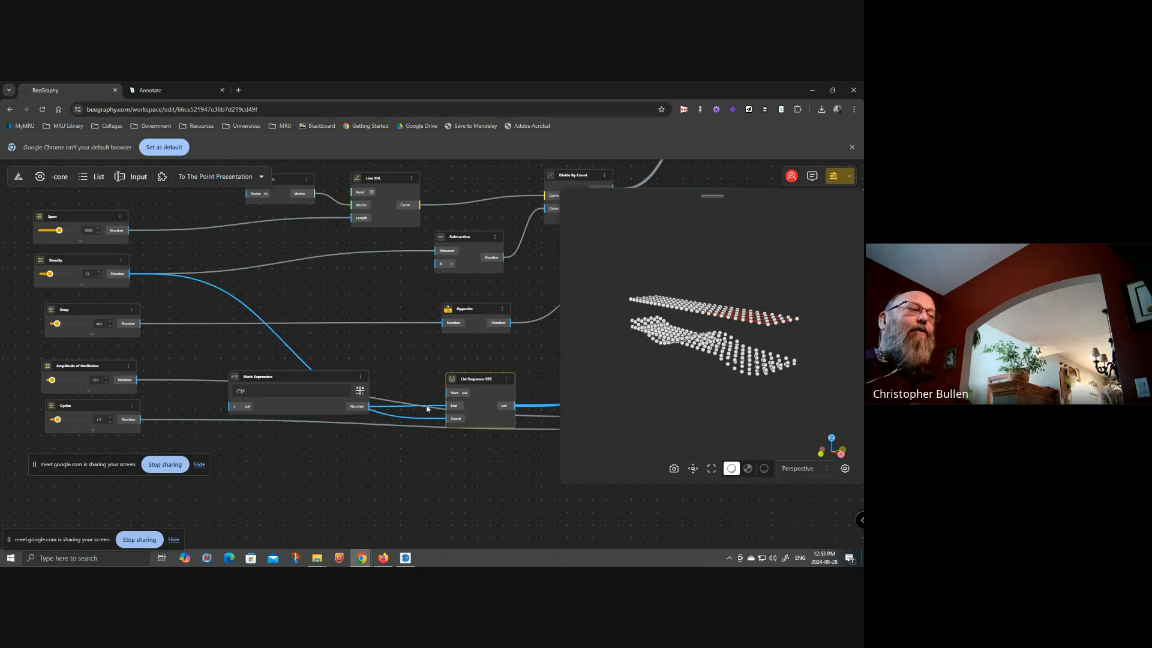
scroll(453, 452, "right", 8)
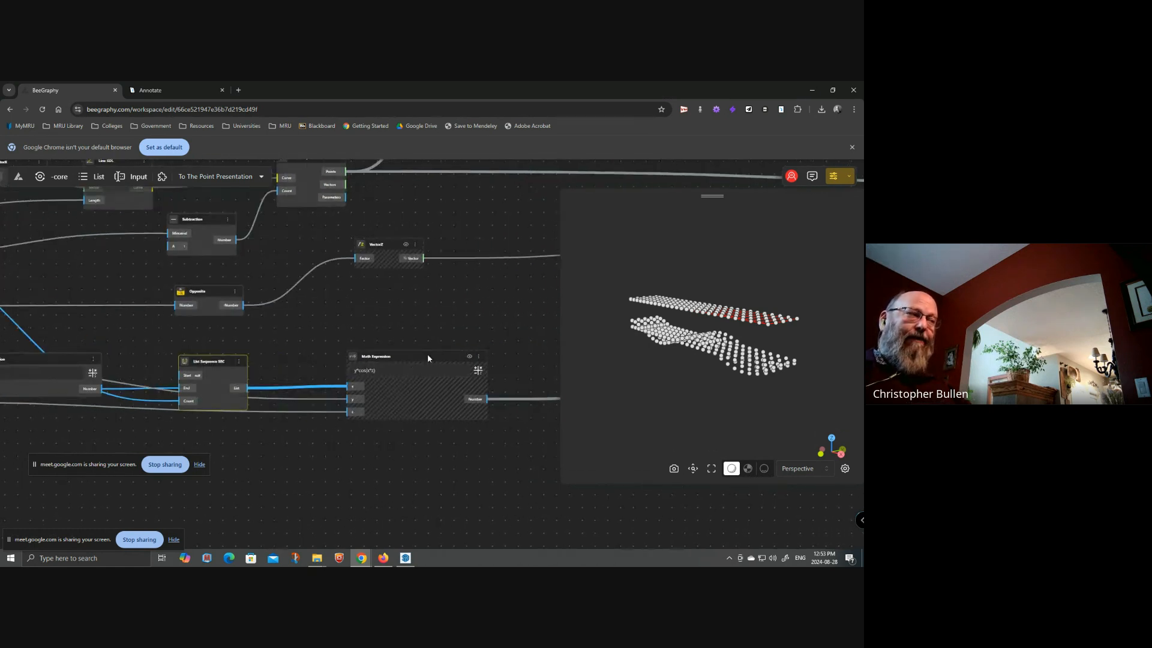
scroll(450, 430, "left", 10)
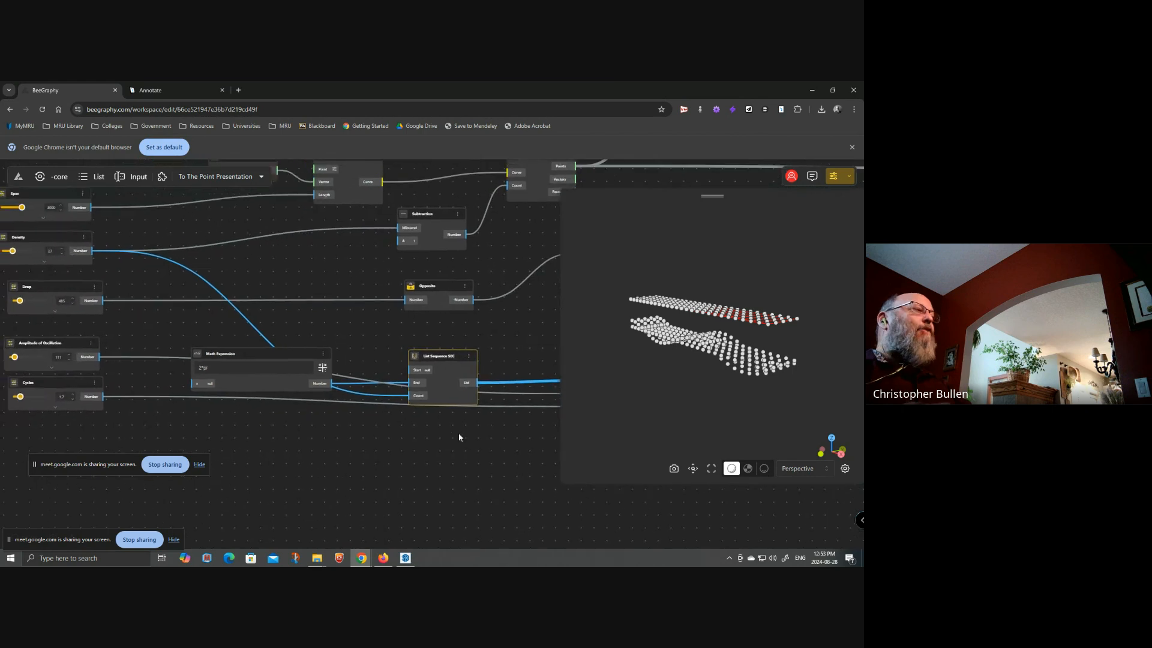
left_click(167, 229)
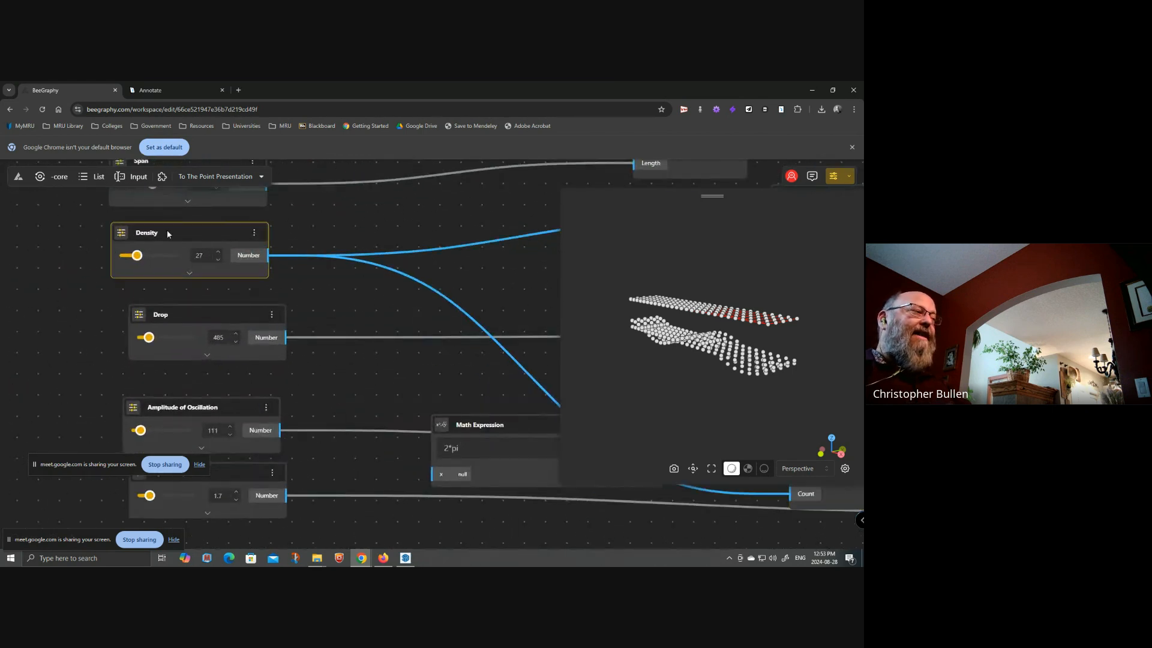
left_click_drag(139, 290, 151, 315)
- Move the # of Panels slider and the line length Range Input above the Span slider with the other inputs
scroll(151, 315, "down", 3)
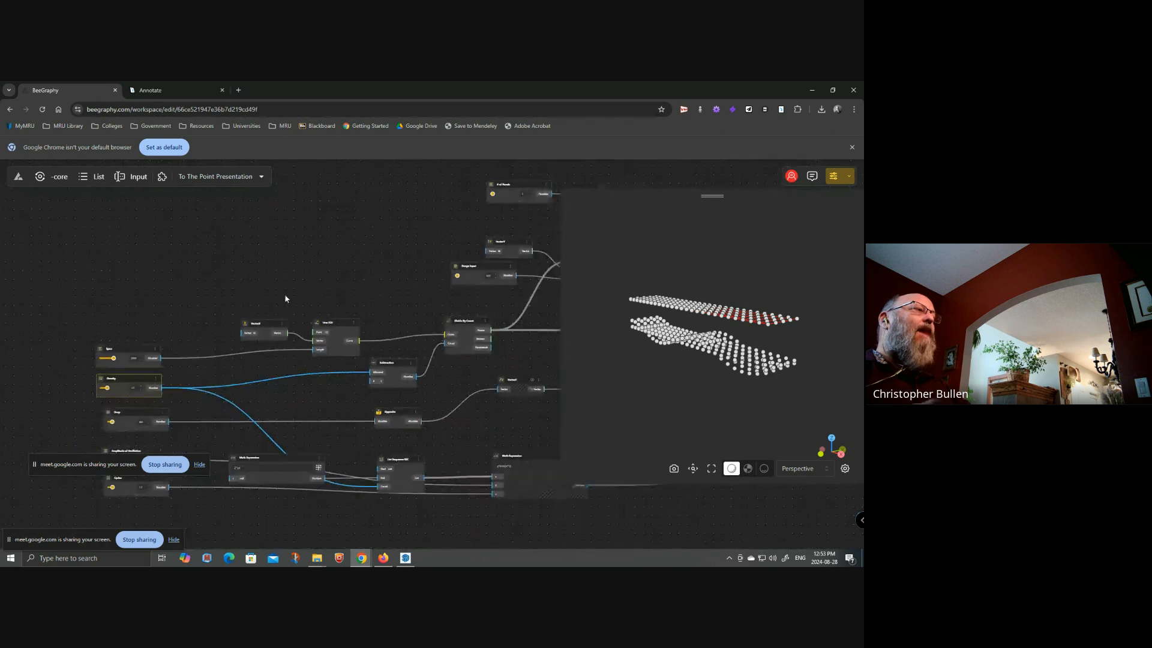
left_click_drag(506, 185, 114, 312)
left_click_drag(466, 271, 116, 283)
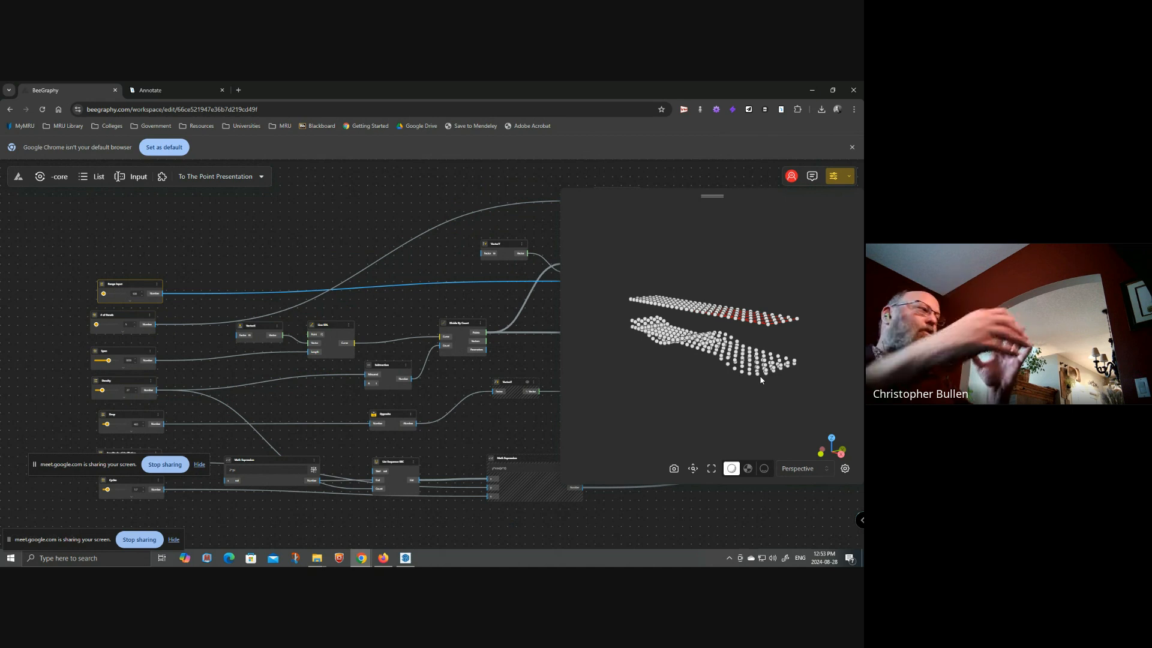
- Move the List Sequence node down, clear of the wires running into the oscillation Math Expression
middle_click_drag(374, 378, 417, 258)
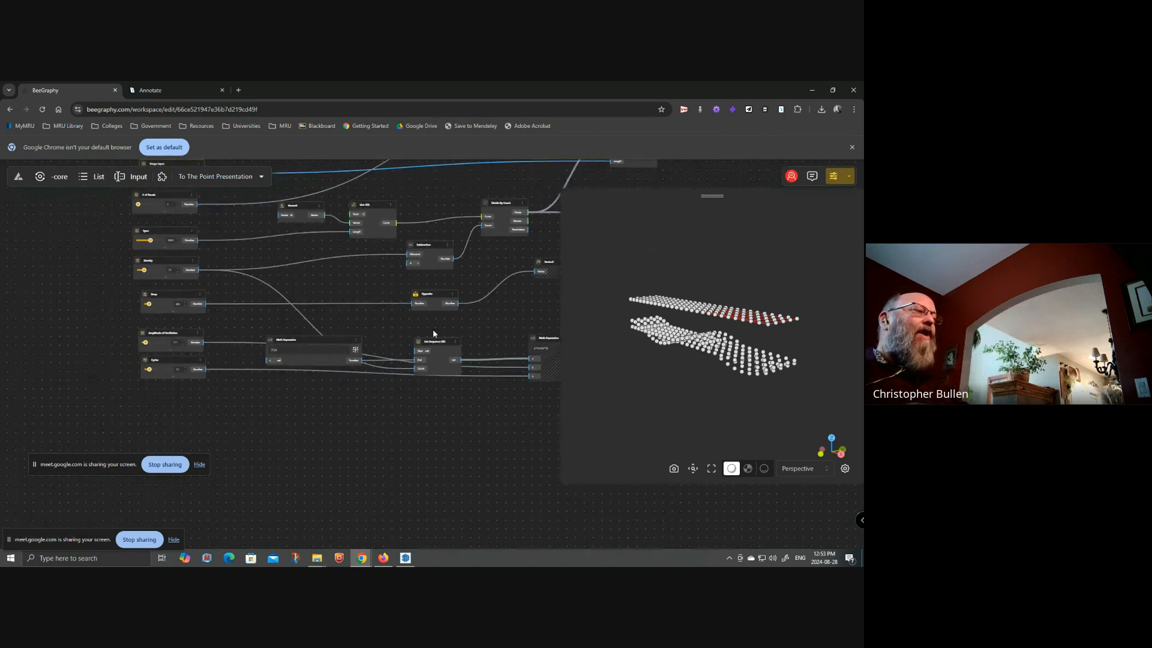
left_click_drag(437, 346, 471, 392)
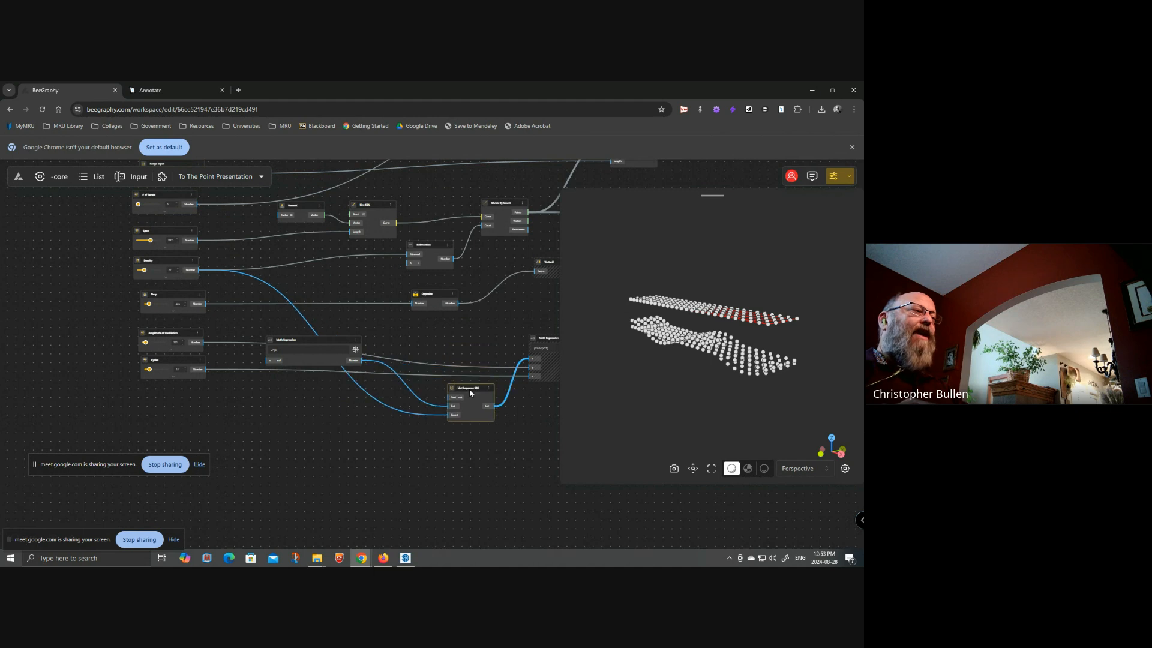
middle_click_drag(238, 405, 242, 406)
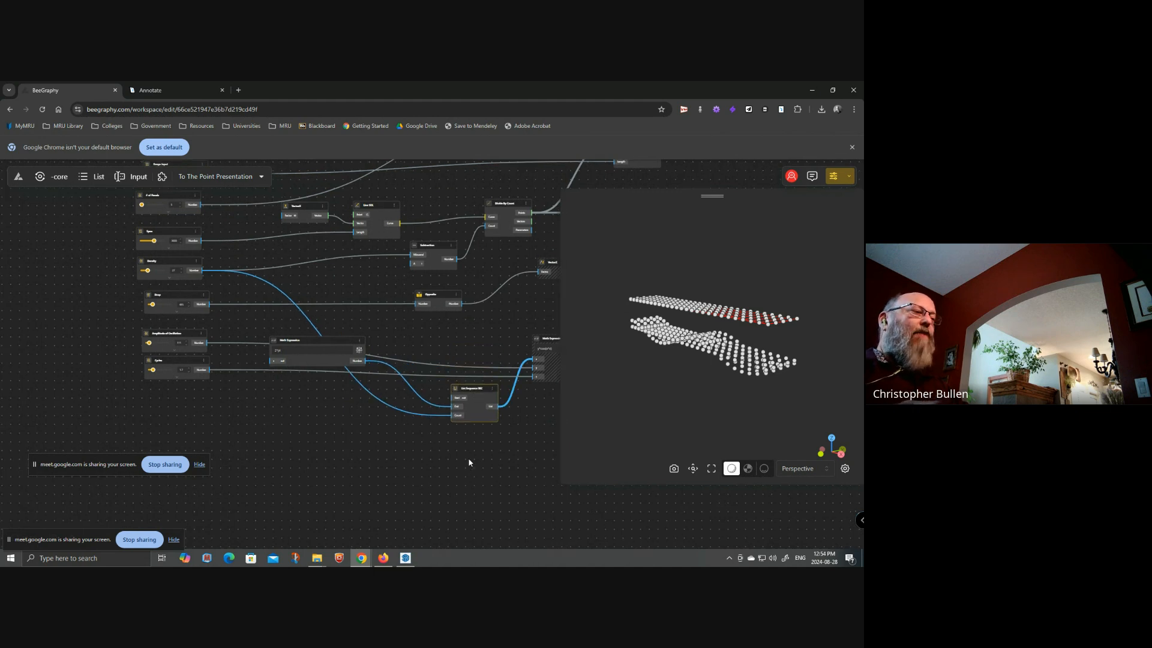
- Add a Multiplication node below the 2*pi Math Expression and connect the Density slider to its A input
double_click(303, 433)
type("mul")
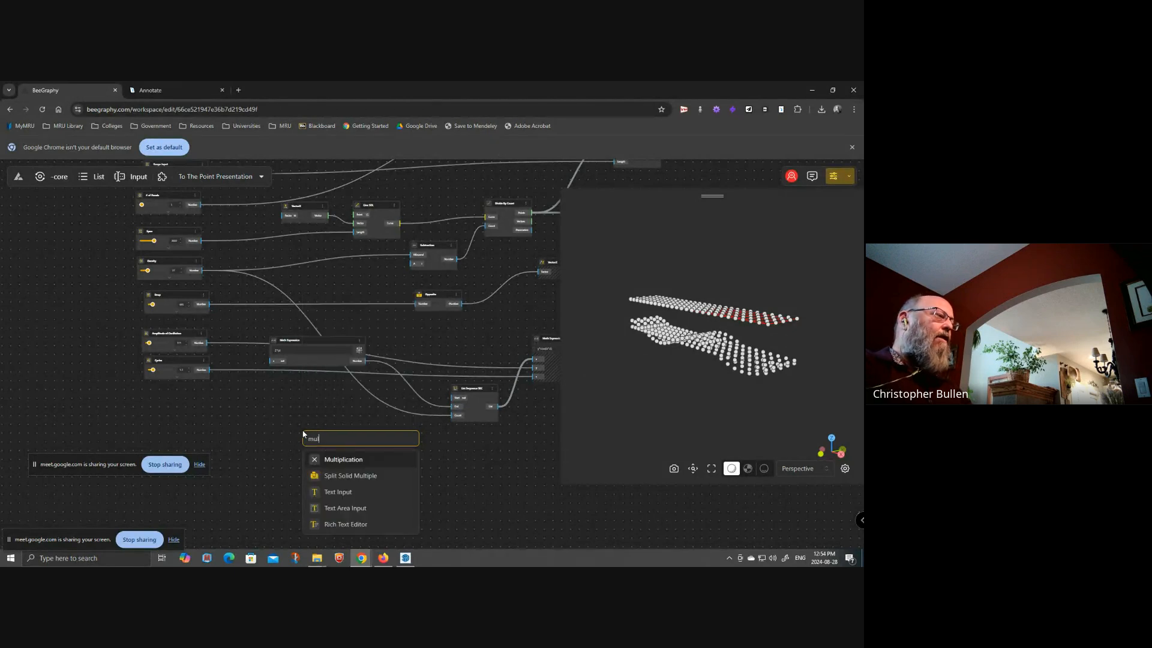
left_click(354, 459)
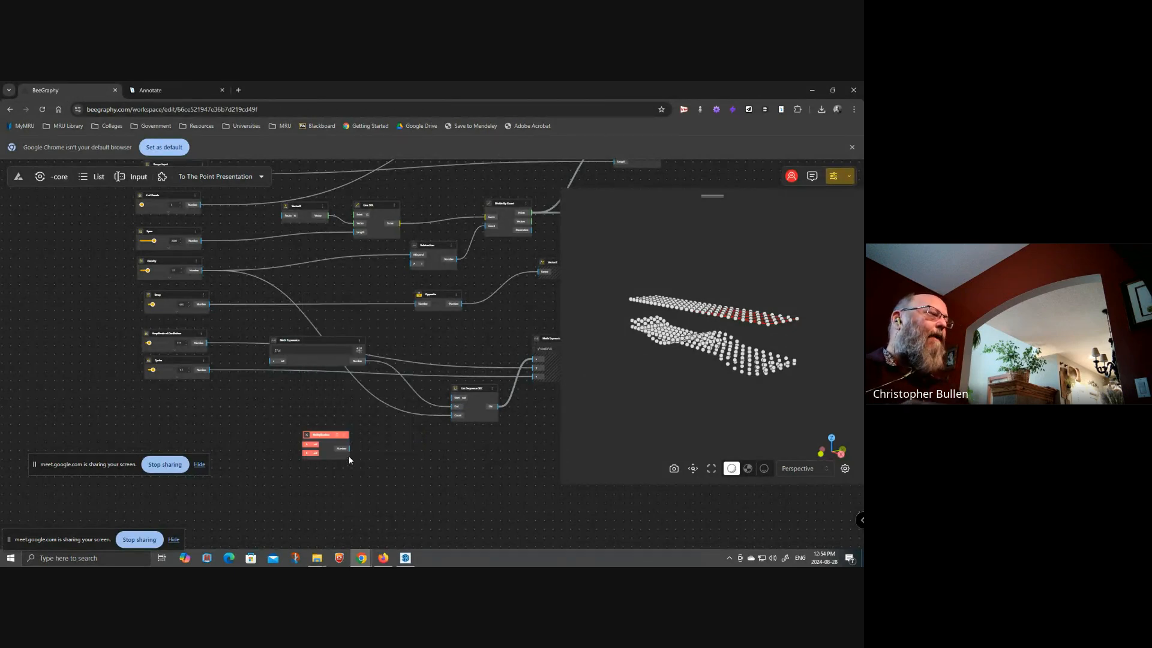
scroll(180, 279, "up", 2)
left_click_drag(209, 266, 352, 501)
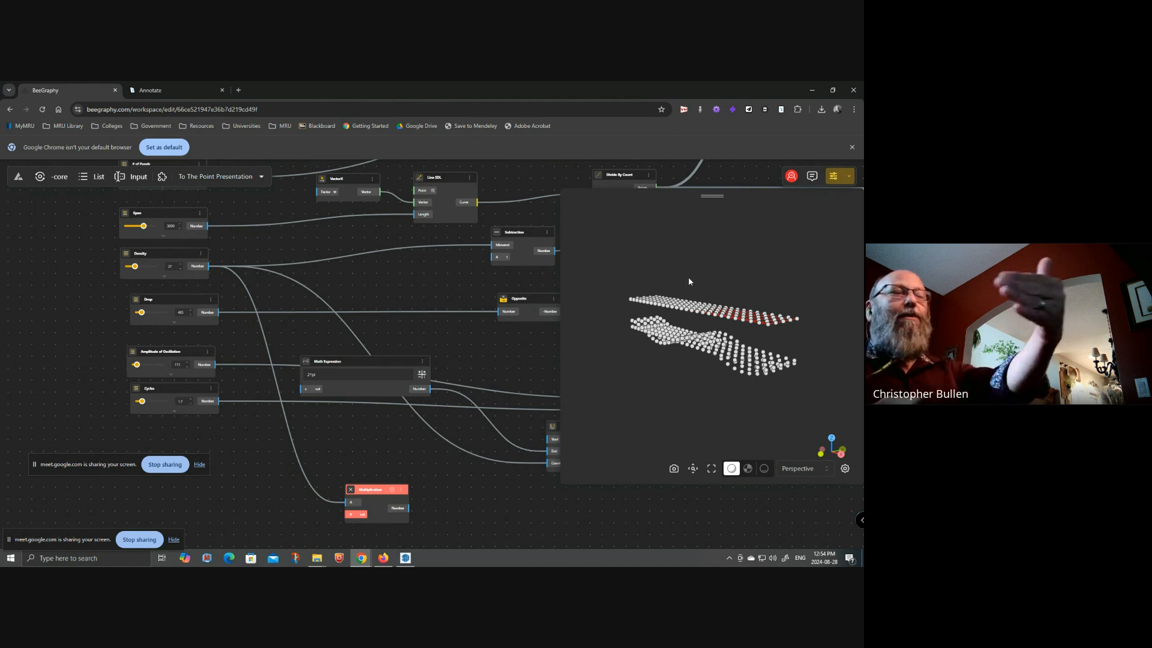
- Connect the # of Panels slider to the Multiplication node's B input and move the node up closer to the 2*pi Math Expression
scroll(320, 326, "down", 2)
middle_click_drag(211, 246, 211, 346)
scroll(199, 311, "up", 1)
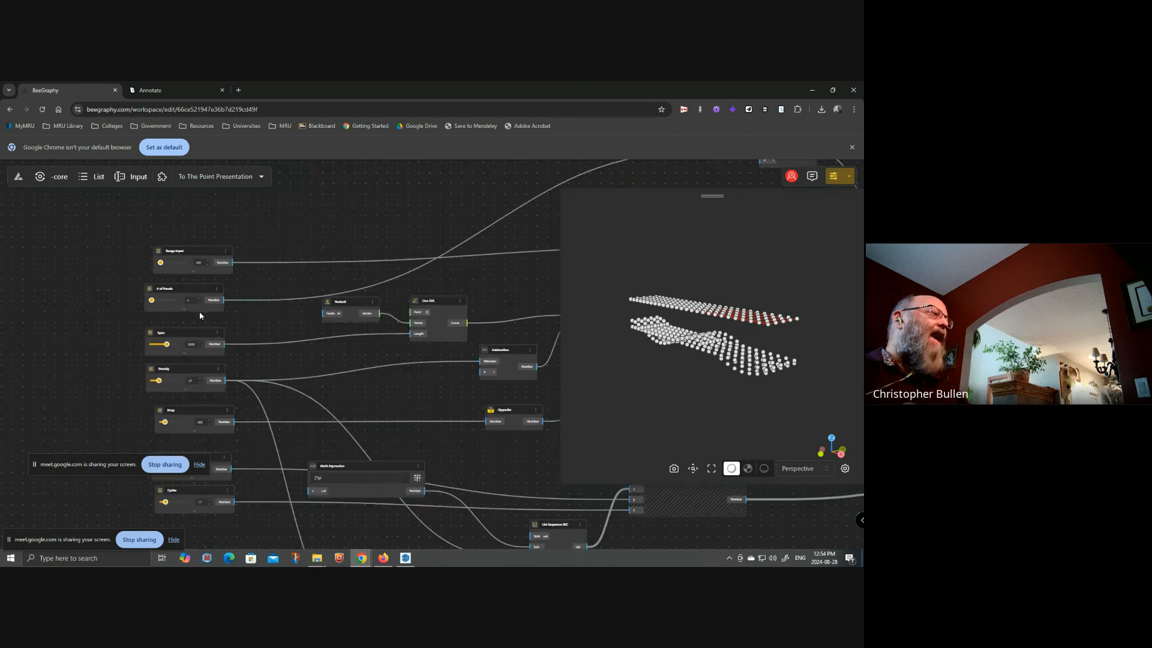
scroll(117, 296, "down", 3)
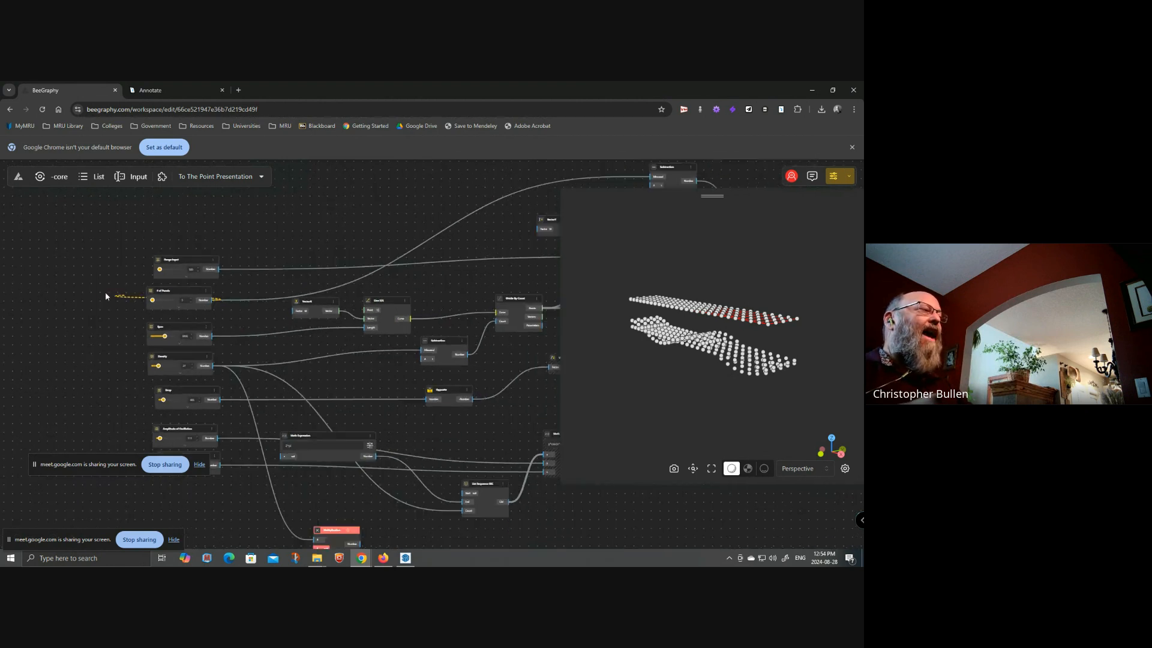
scroll(272, 510, "up", 5)
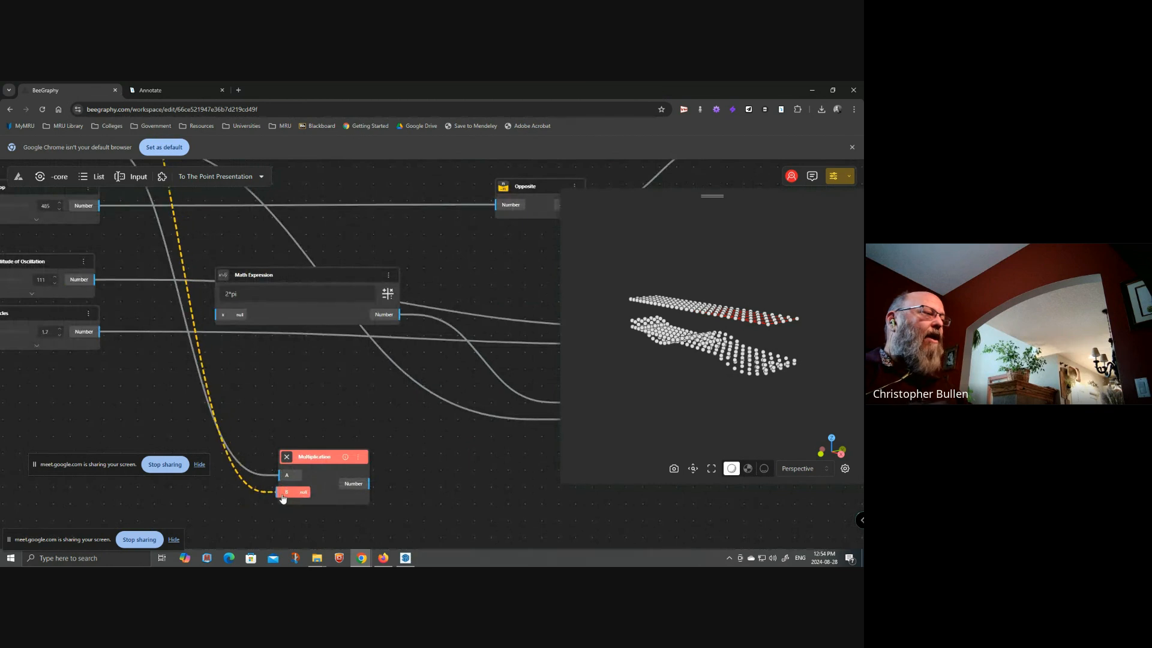
left_click_drag(364, 487, 341, 441)
left_click(341, 441)
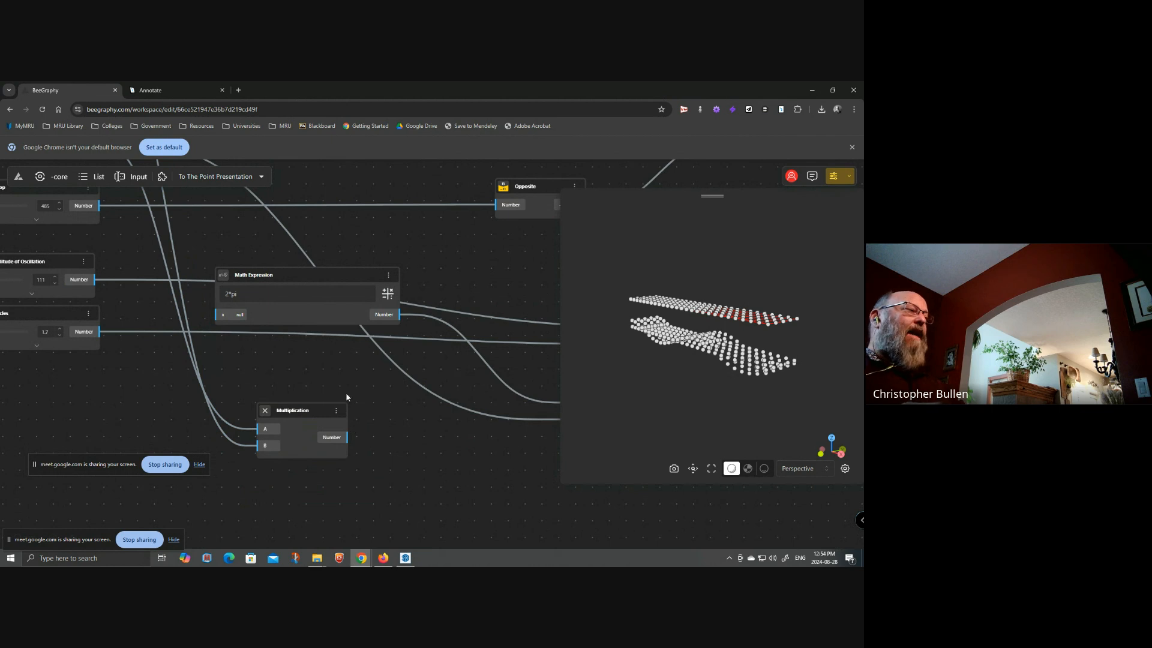
- Feed the Multiplication result into the List Sequence node's Count input and inspect the values of its List output
scroll(352, 401, "down", 5)
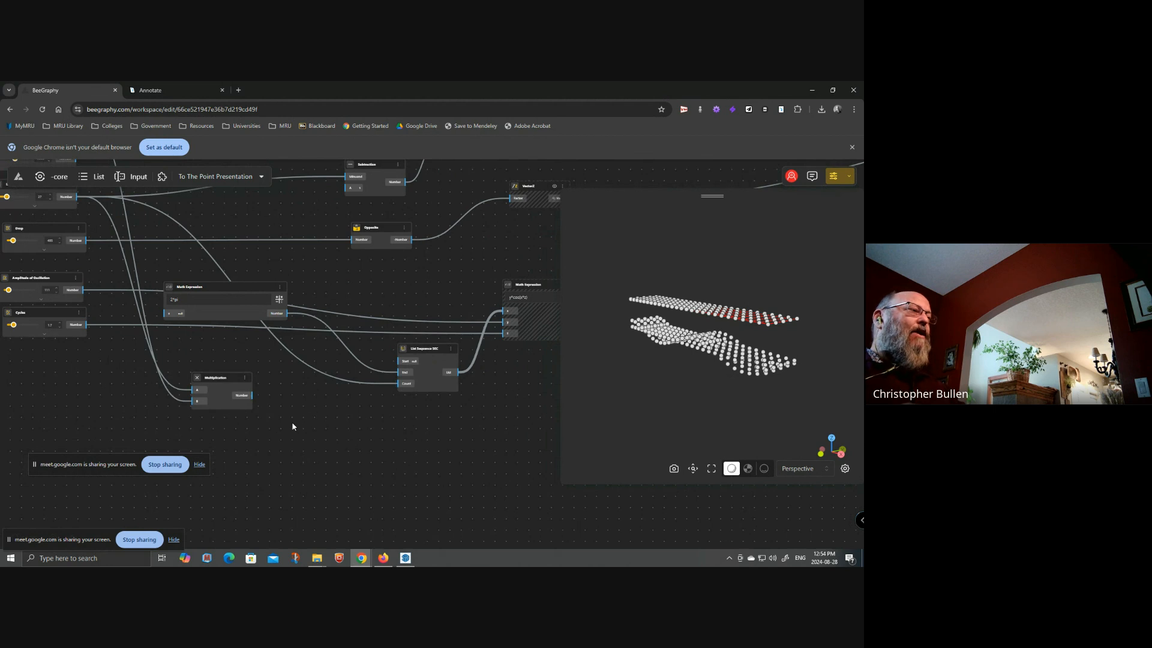
left_click_drag(240, 397, 372, 401)
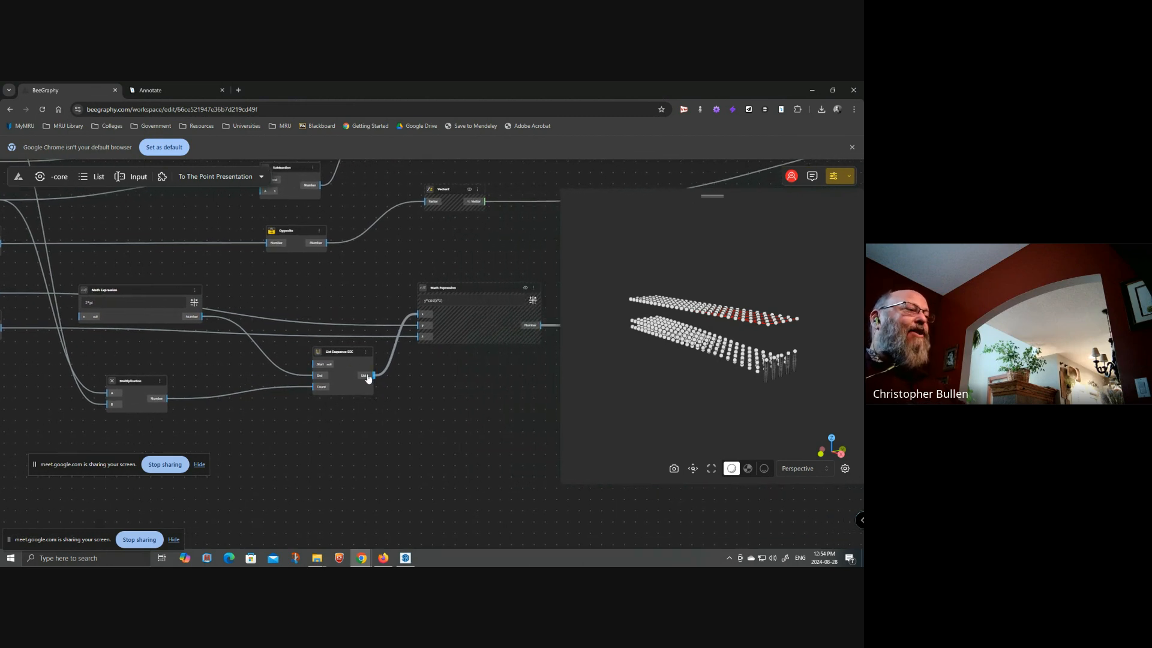
left_click(364, 376)
scroll(439, 491, "up", 3)
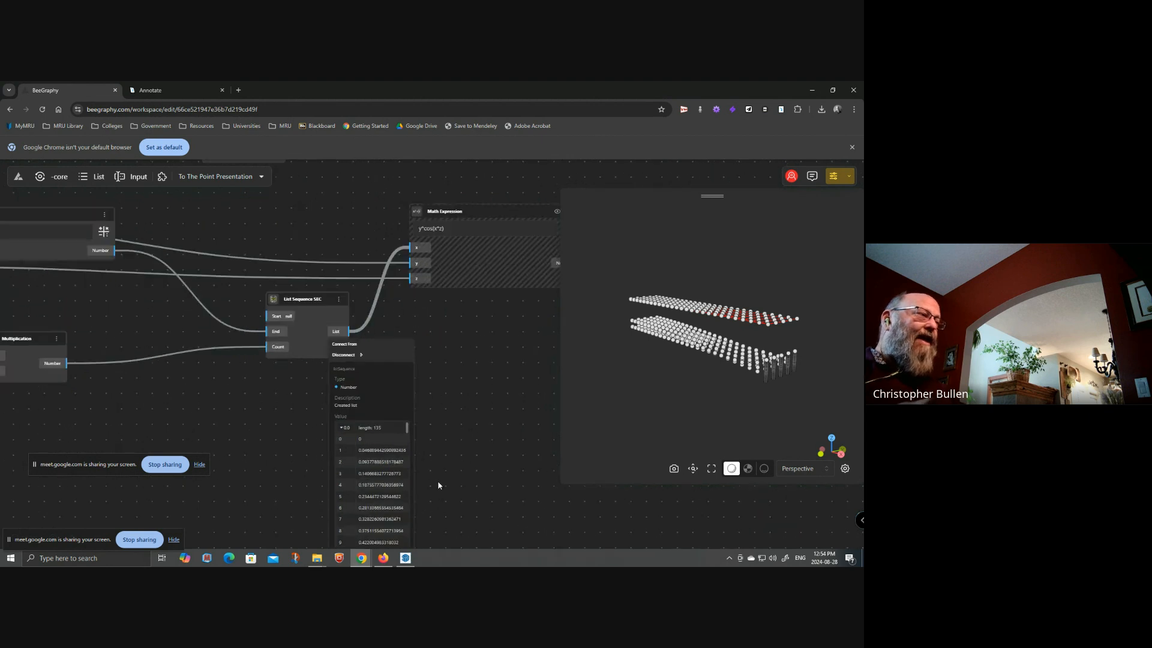
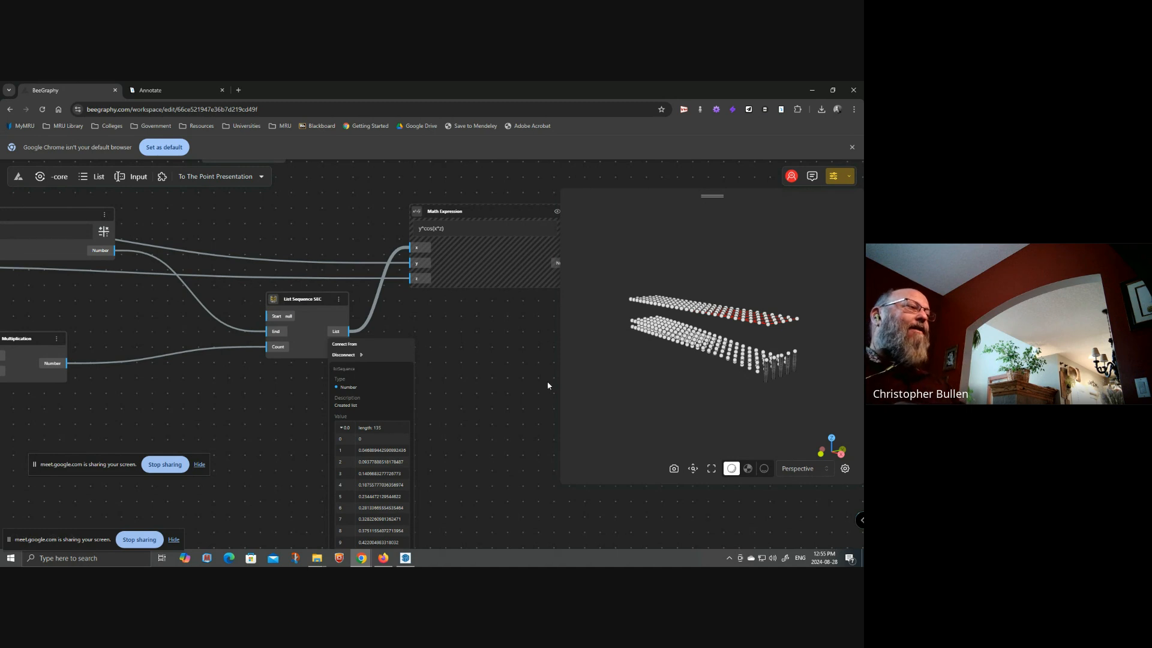
- Move the List Sequence node away from the oscillation Math Expression and add a Partition List node between them
left_click_drag(438, 422, 394, 404)
left_click_drag(278, 286, 158, 287)
double_click(297, 371)
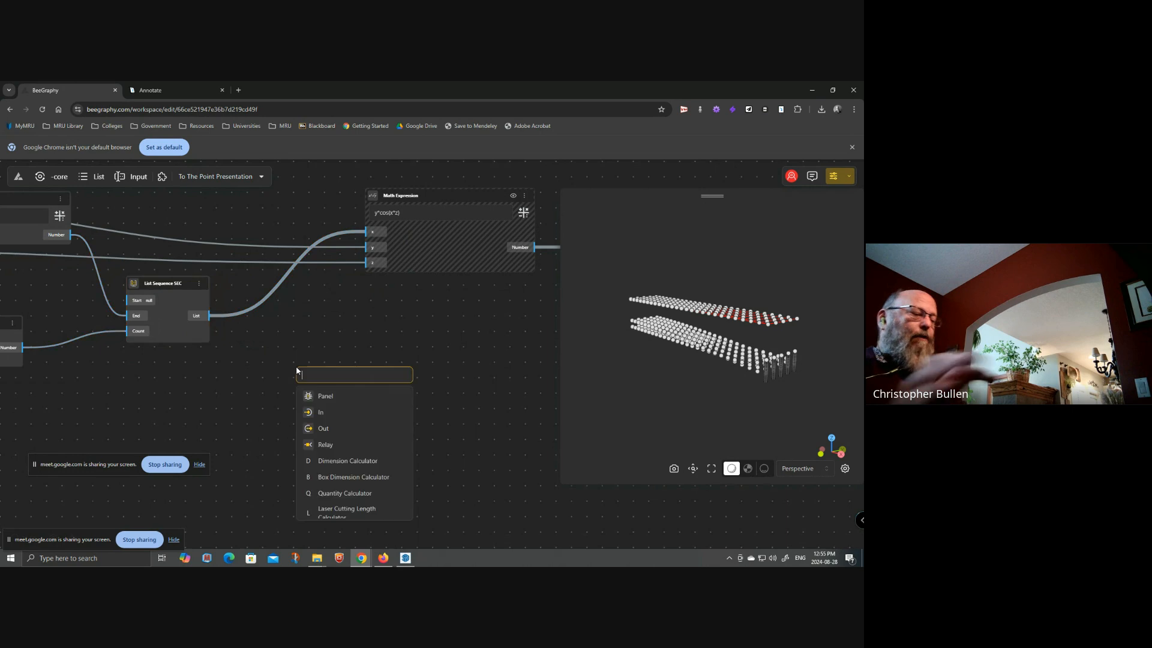
type("part")
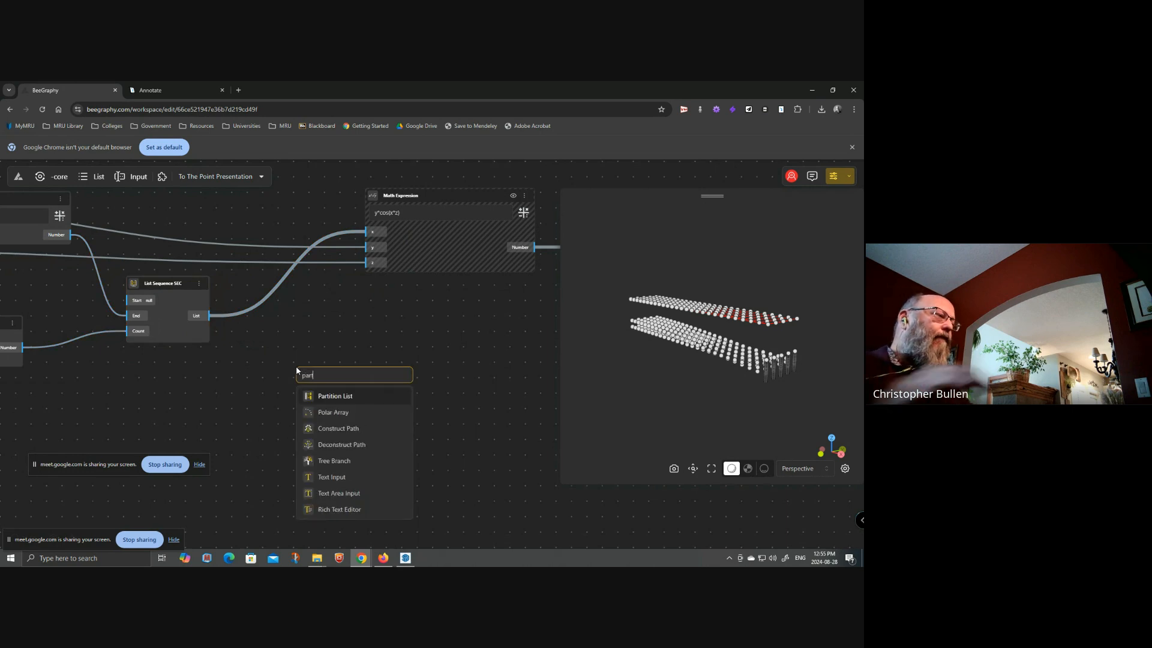
left_click(329, 396)
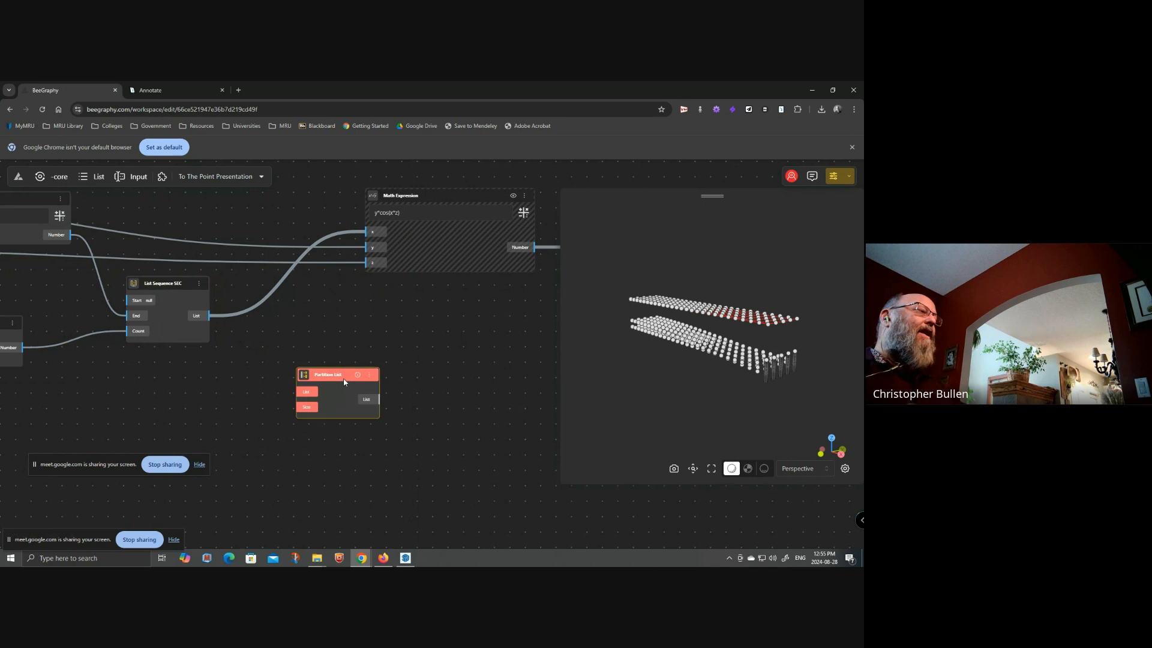
left_click_drag(347, 378, 347, 353)
- Connect the List Sequence output to the Partition List node's List input and shift the Partition List node slightly up
scroll(332, 356, "up", 4)
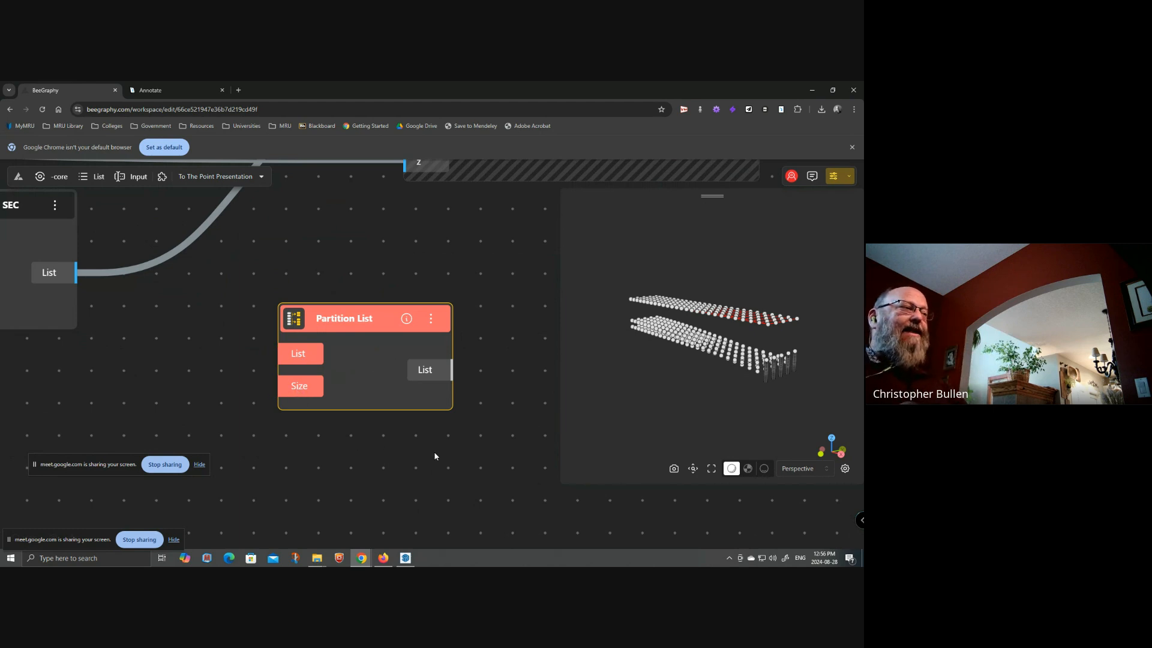
scroll(450, 447, "down", 2)
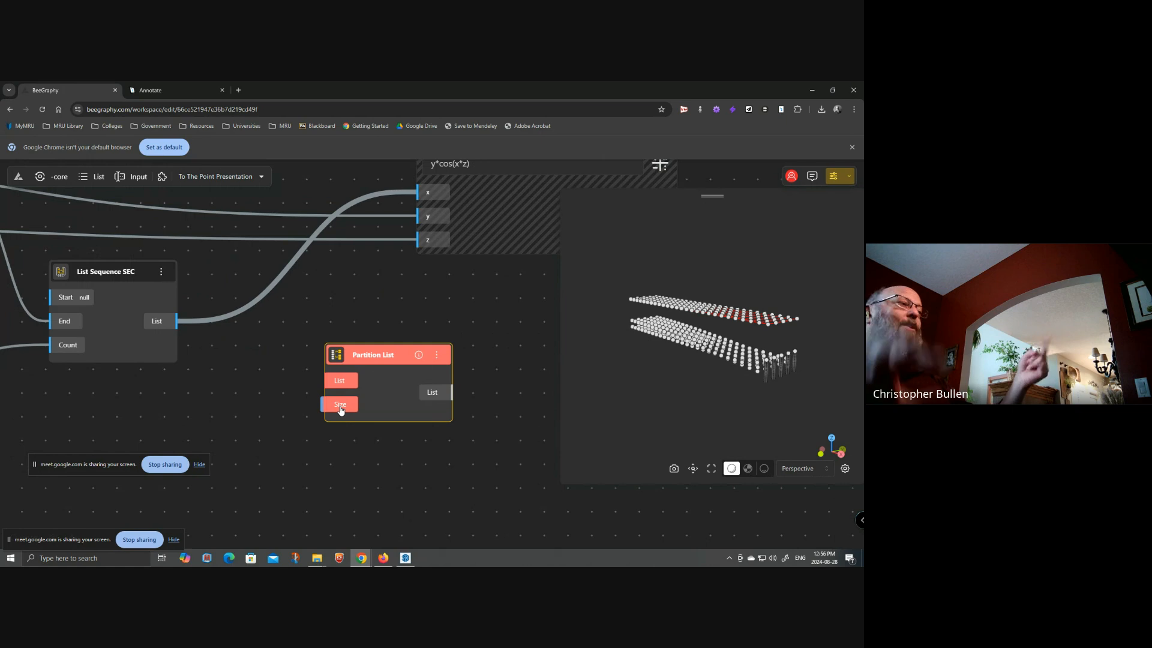
left_click_drag(177, 321, 364, 323)
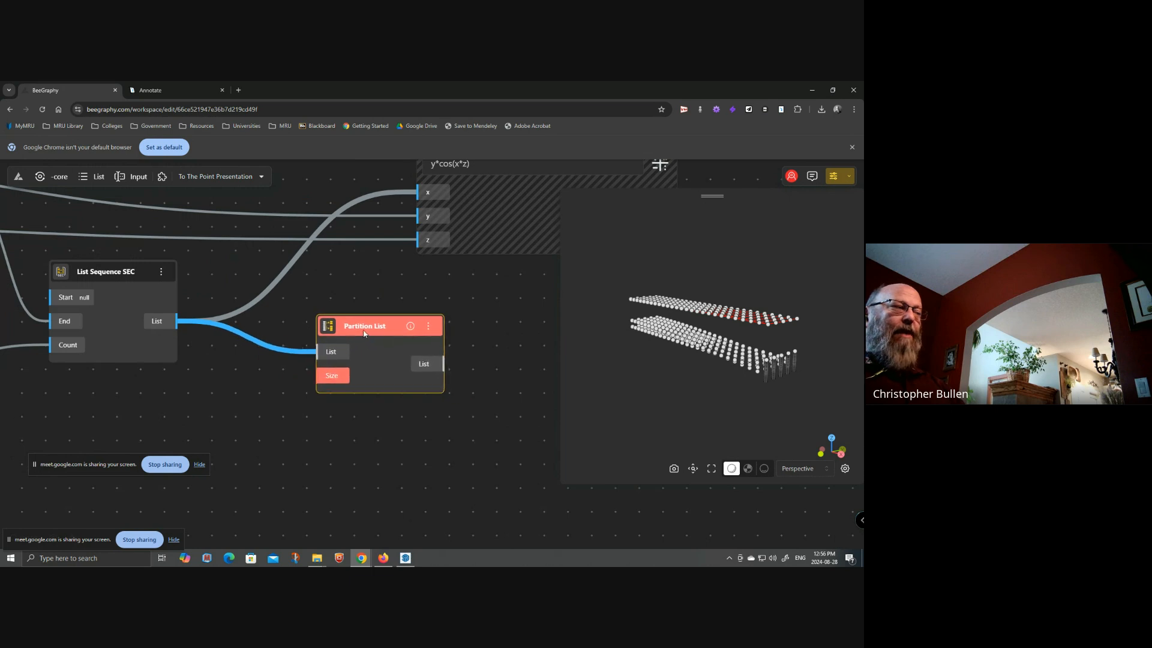
- Connect the # of Panels slider to the Partition List node's Size input
scroll(426, 445, "down", 5)
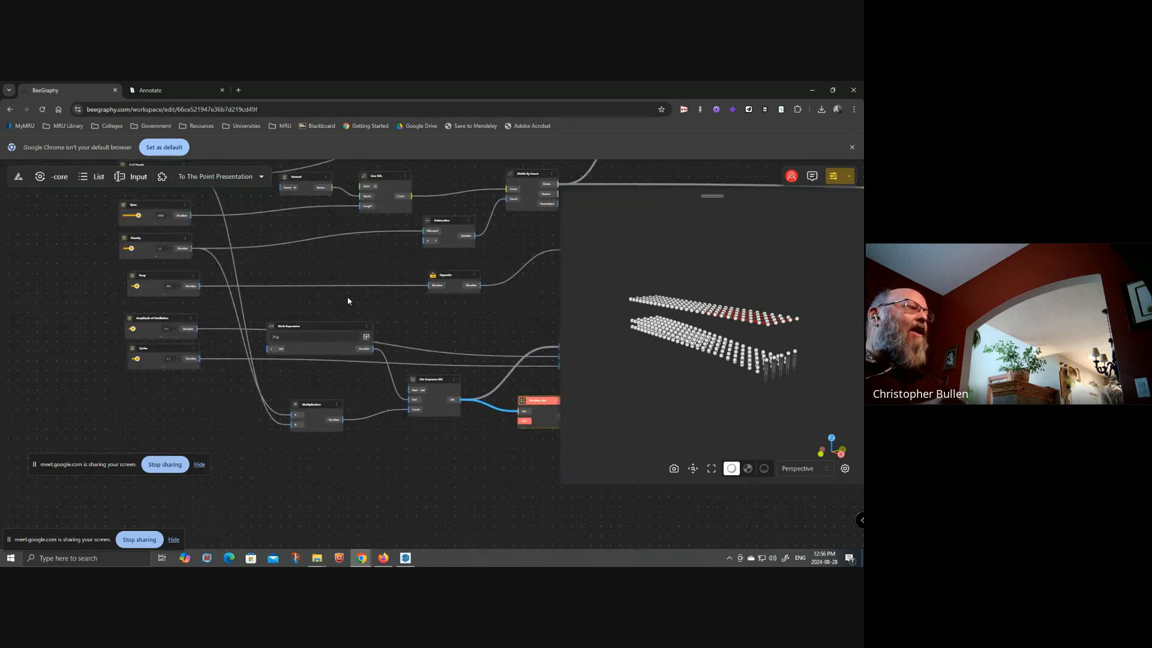
scroll(296, 303, "up", 4)
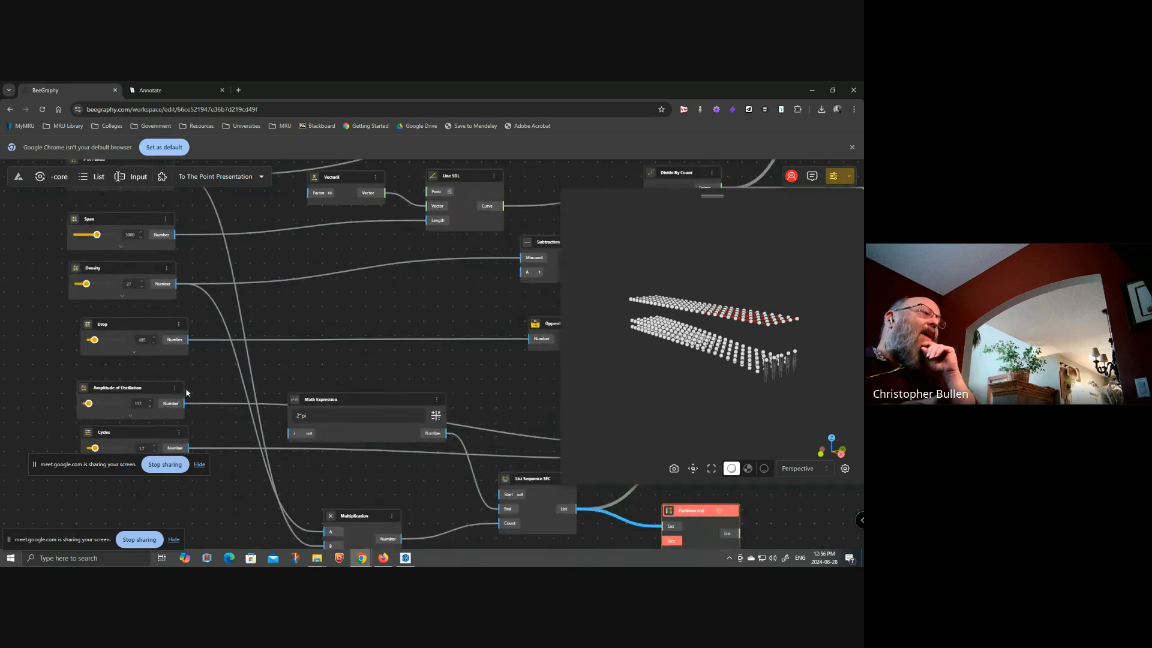
left_click_drag(247, 264, 284, 307)
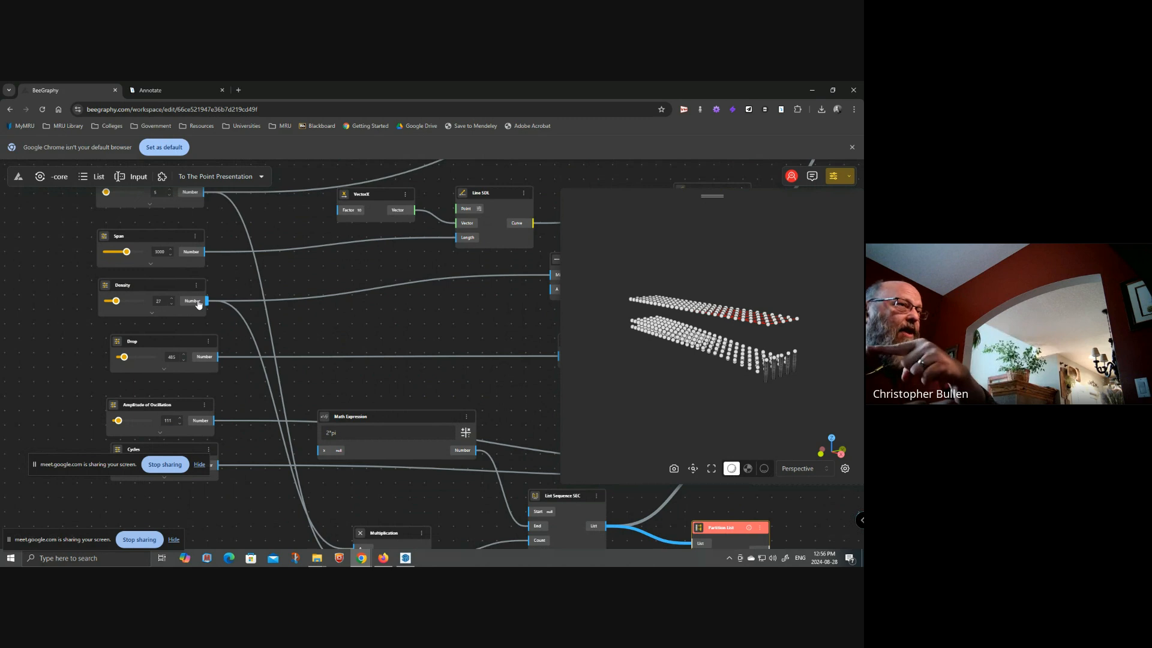
scroll(247, 312, "up", 1)
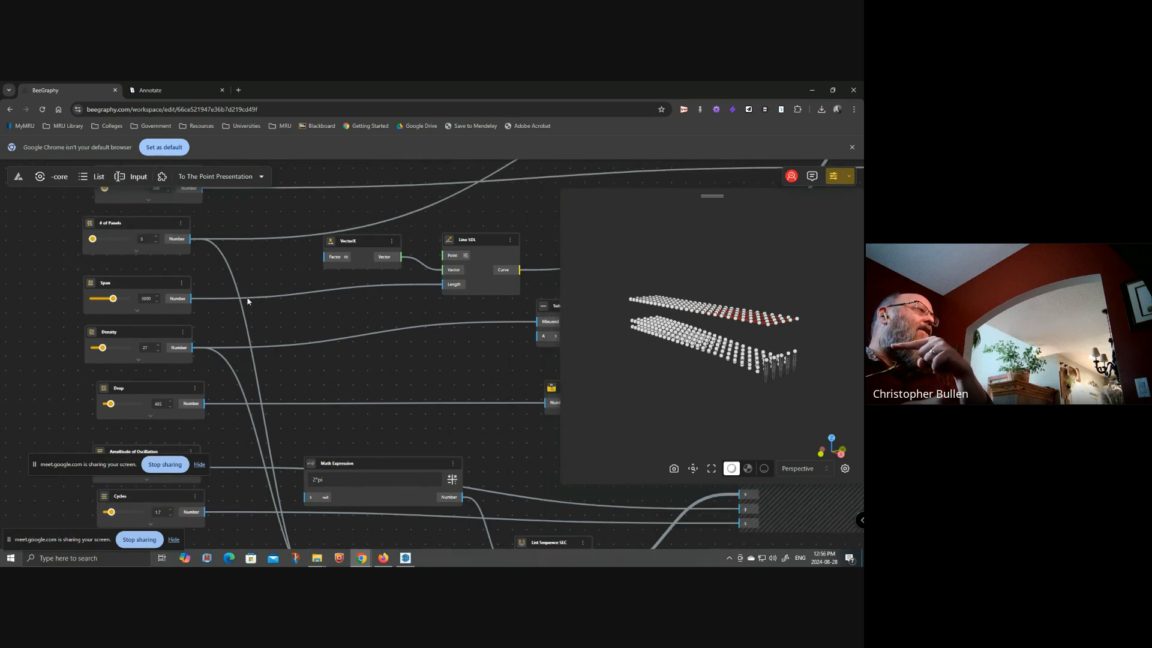
scroll(161, 248, "down", 3)
left_click_drag(152, 244, 420, 444)
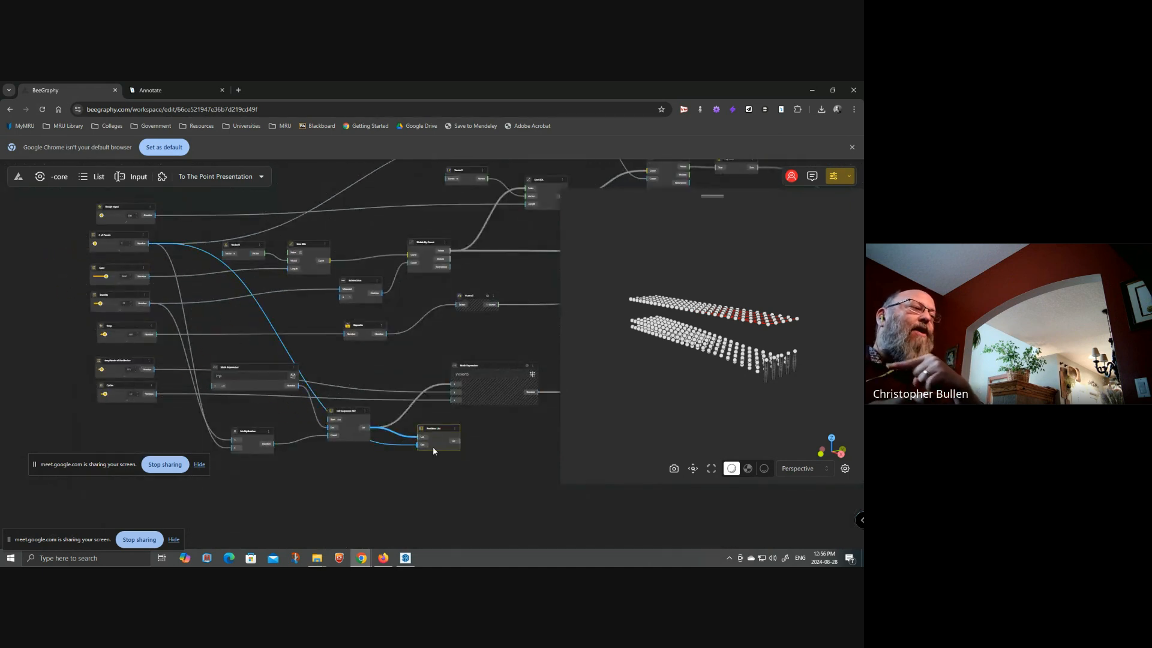
- Examine the Partition List output and go through its list chunks down to the last branch
scroll(424, 447, "up", 3)
scroll(433, 442, "up", 2)
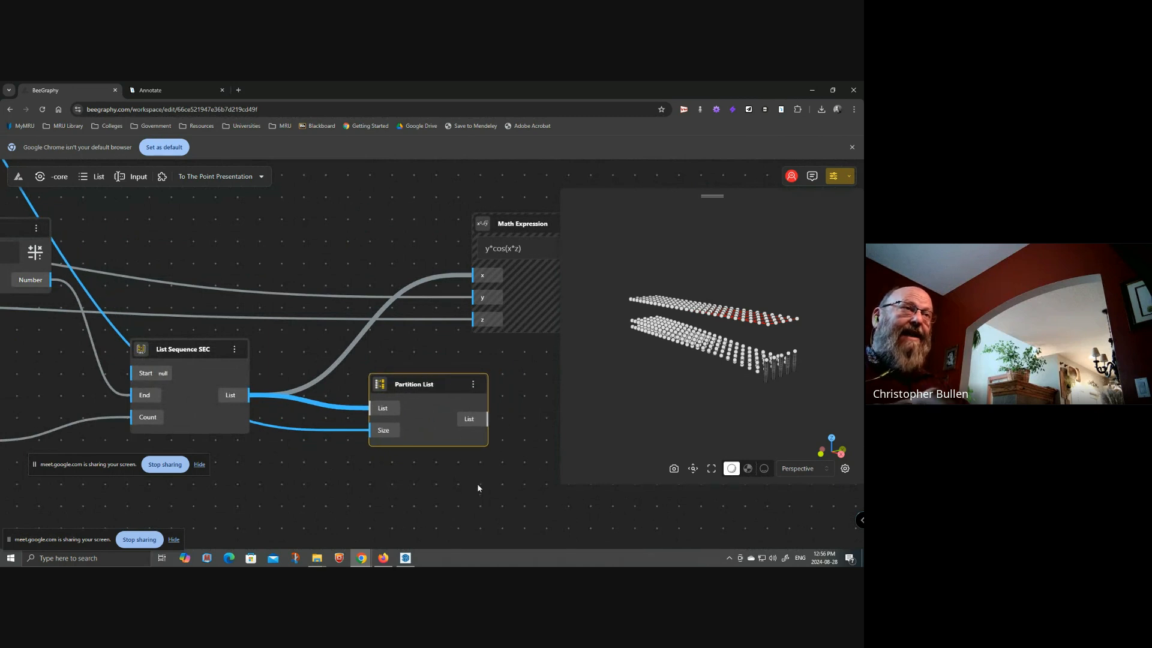
left_click_drag(476, 499, 313, 494)
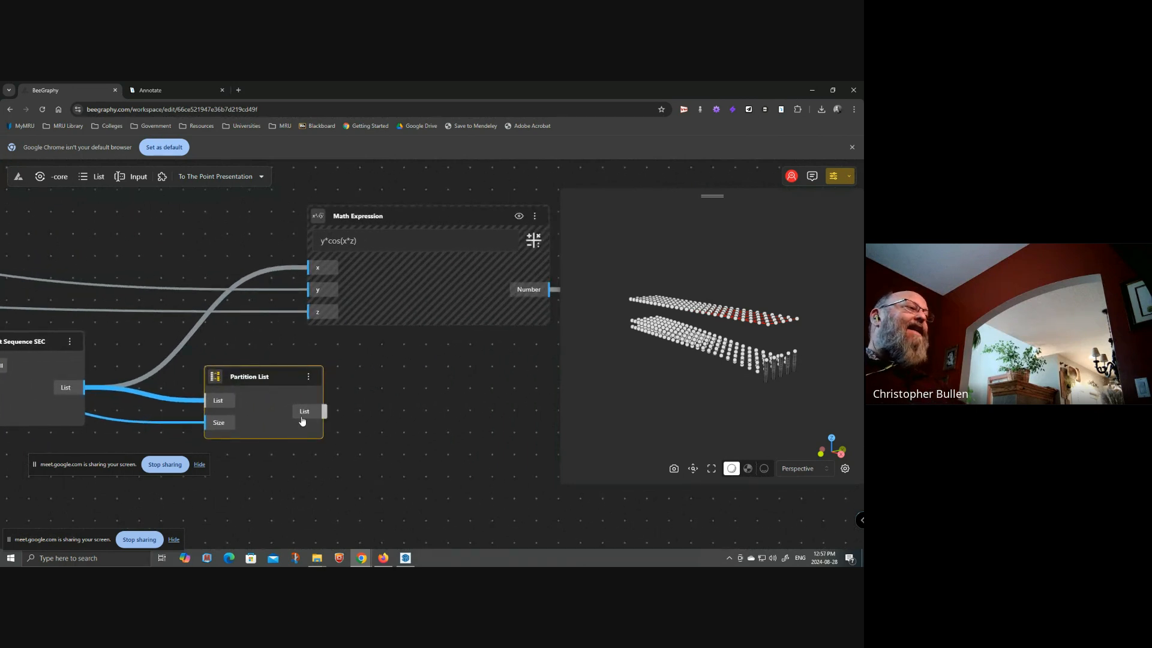
mouse_move(304, 411)
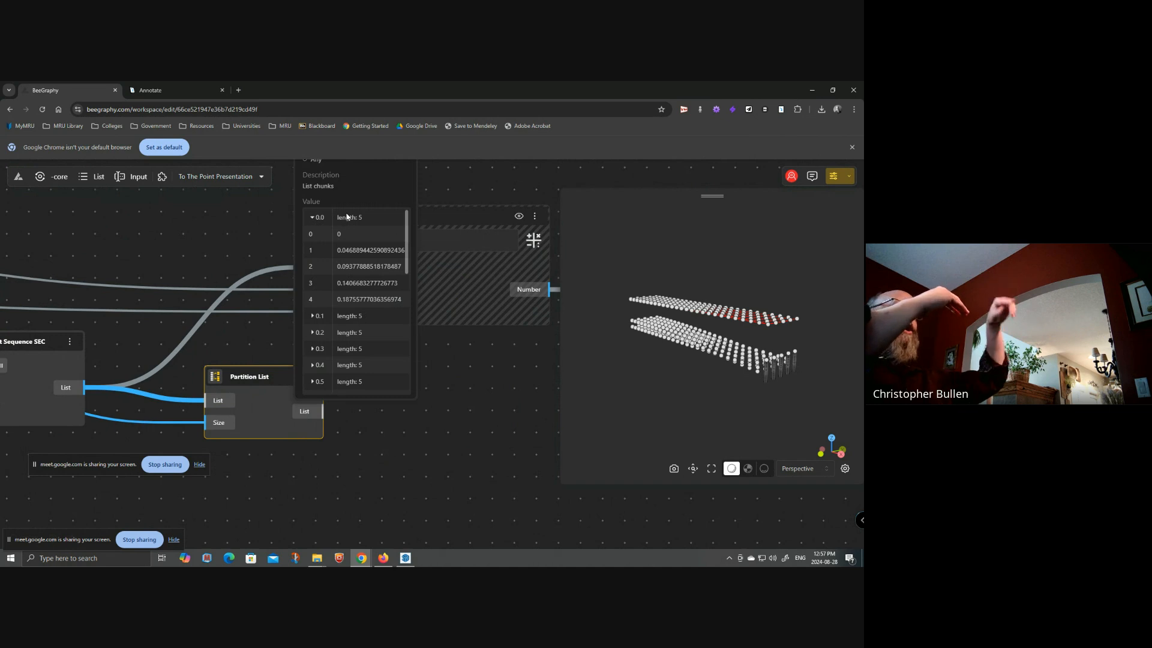
left_click_drag(406, 224, 393, 385)
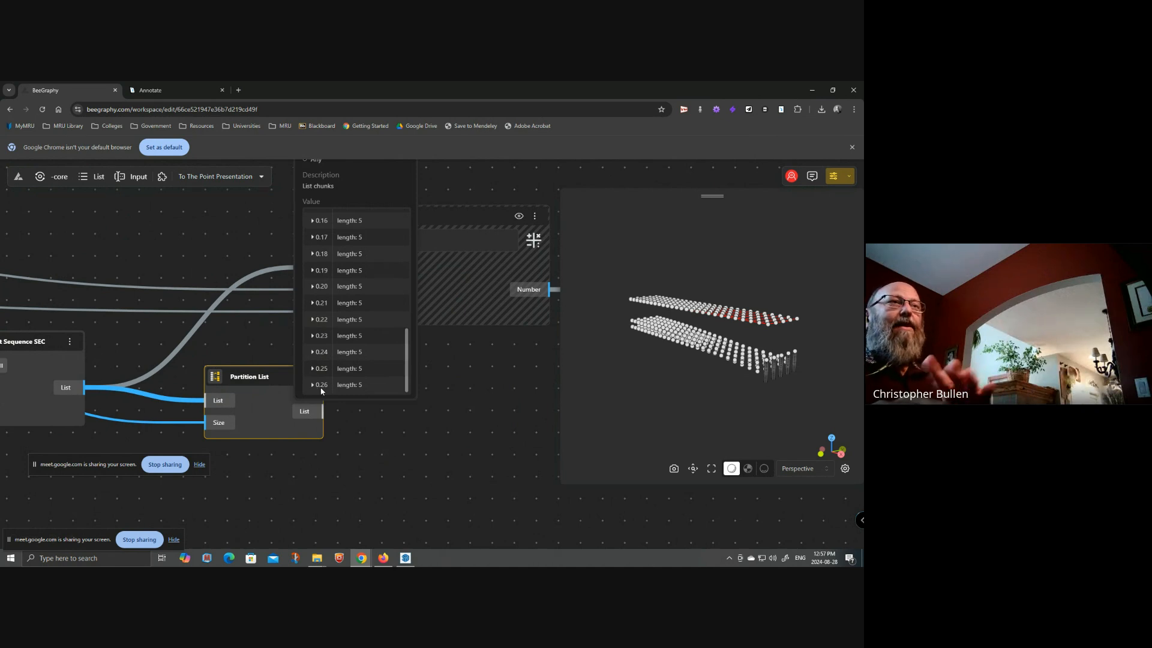
- Disconnect the # of Panels slider from the Partition List node's Size input
scroll(444, 448, "down", 5)
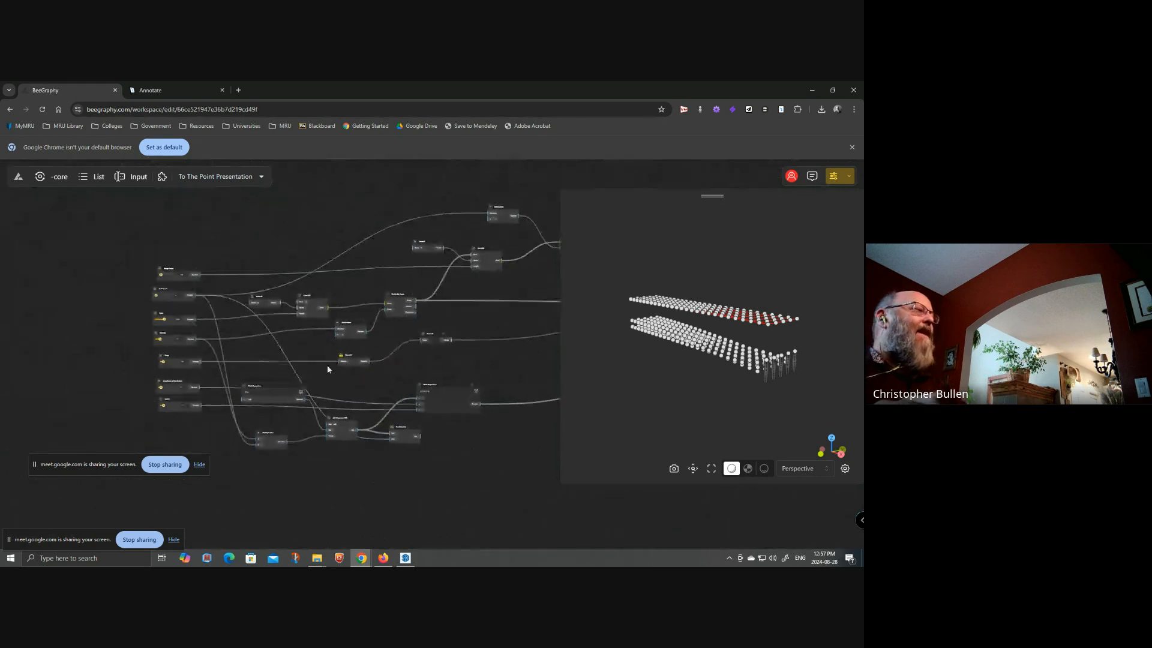
scroll(193, 301, "up", 2)
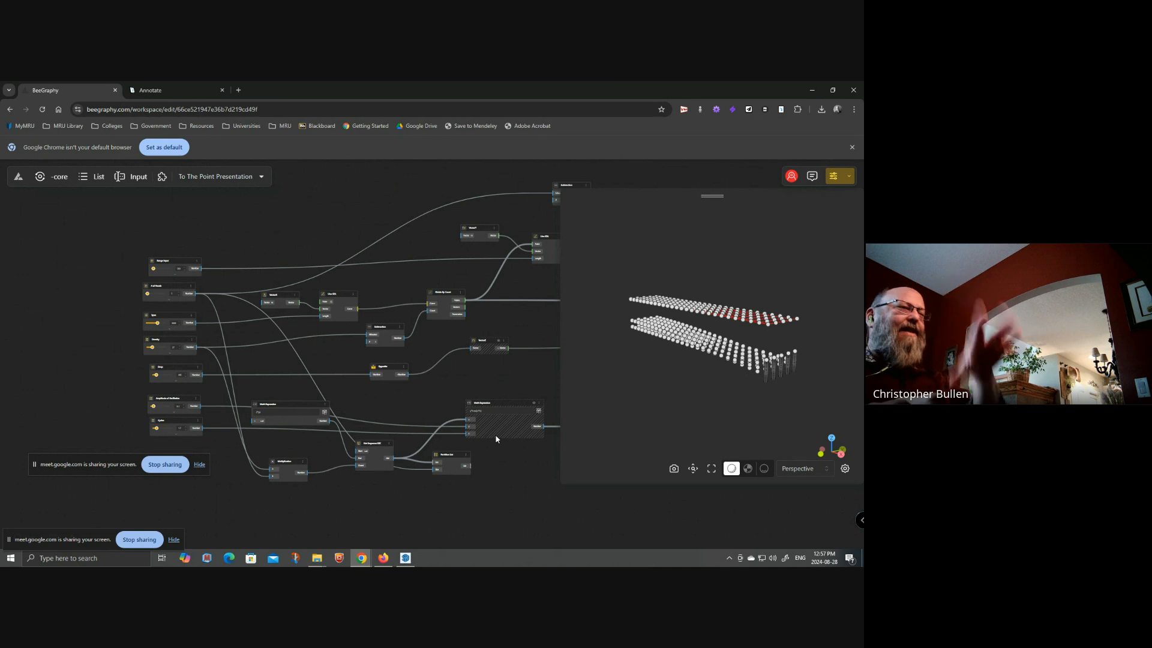
scroll(480, 452, "up", 2)
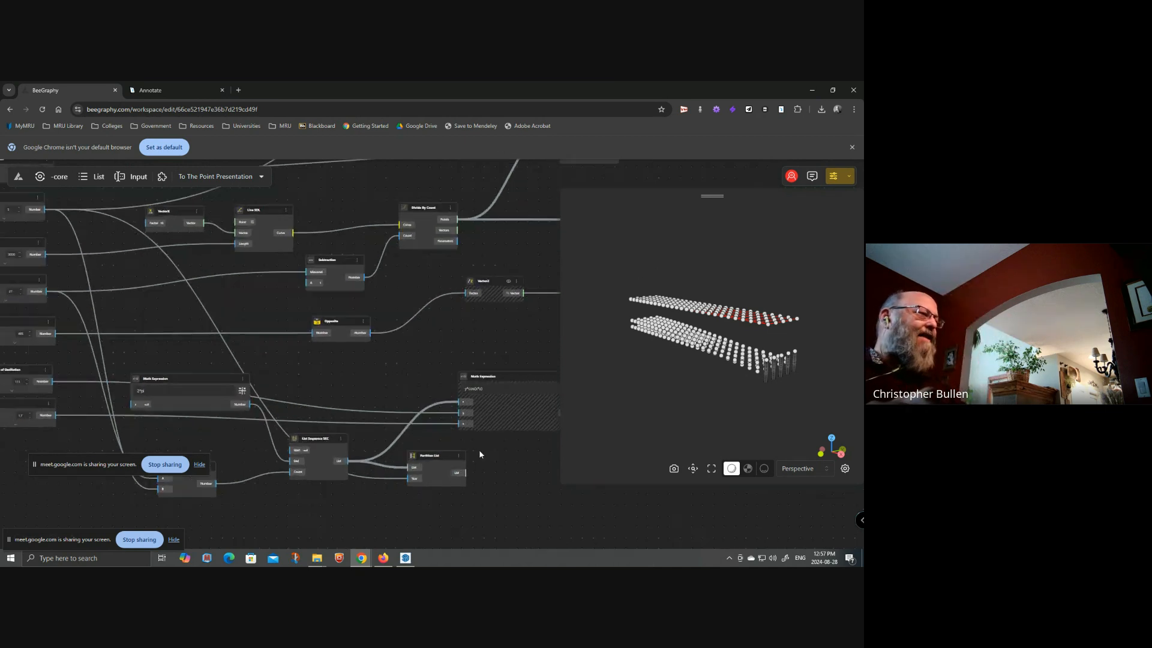
scroll(413, 491, "up", 2)
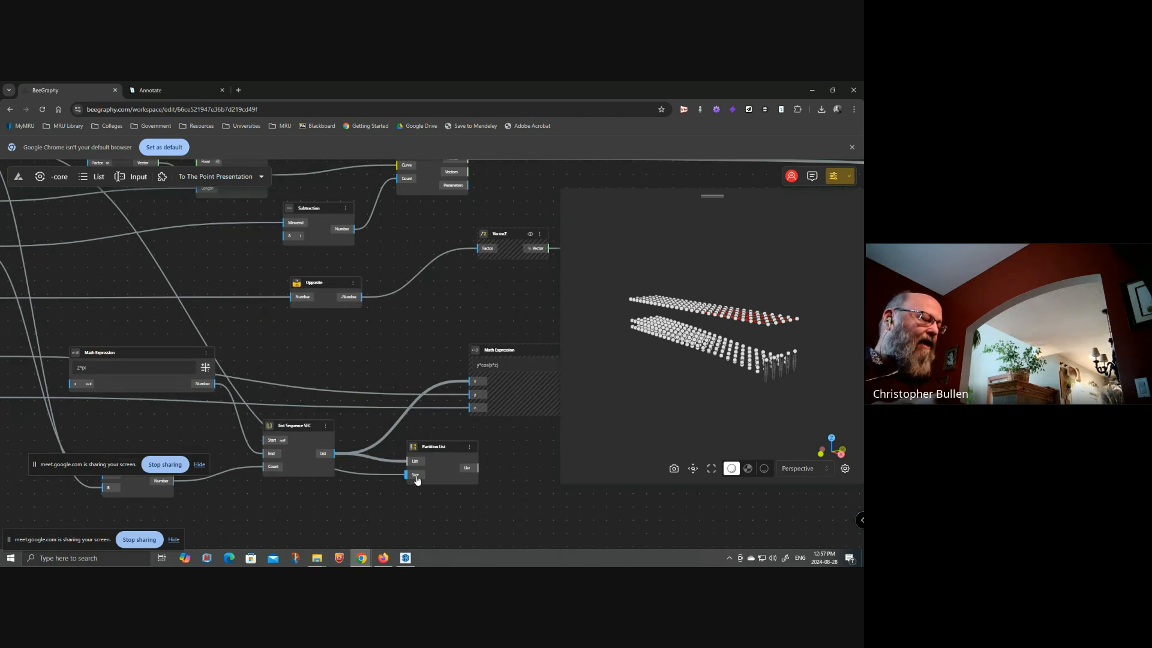
left_click_drag(417, 479, 420, 483)
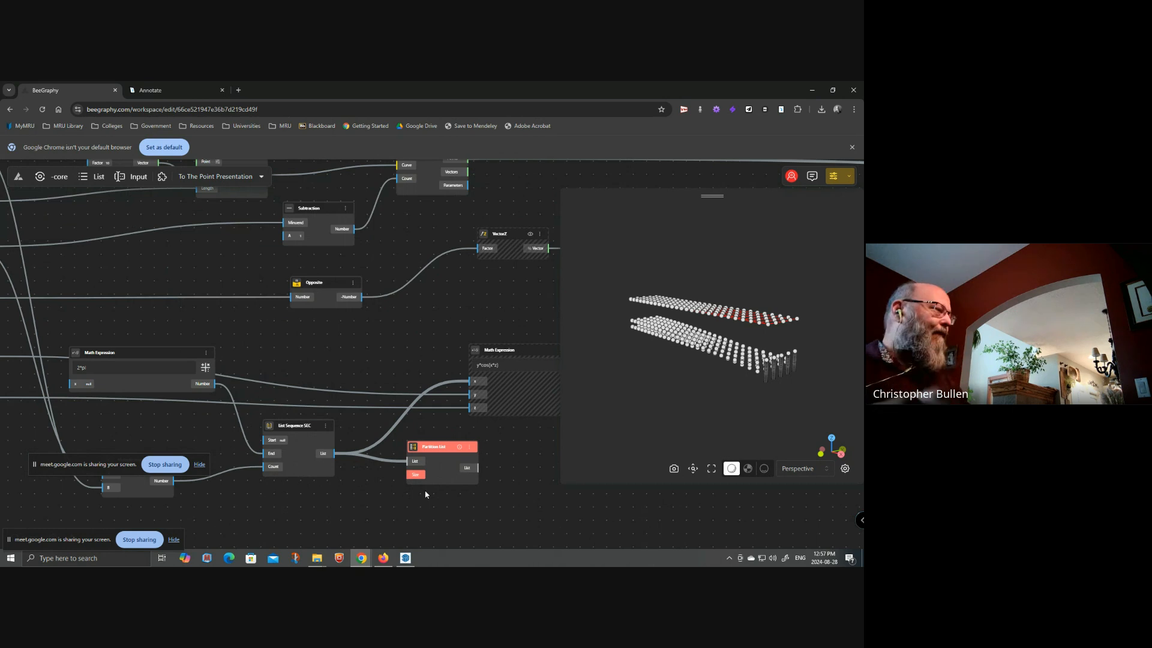
- Connect the Density slider to the Partition List node's Size input and bring the node's List output into close view
scroll(343, 355, "down", 3)
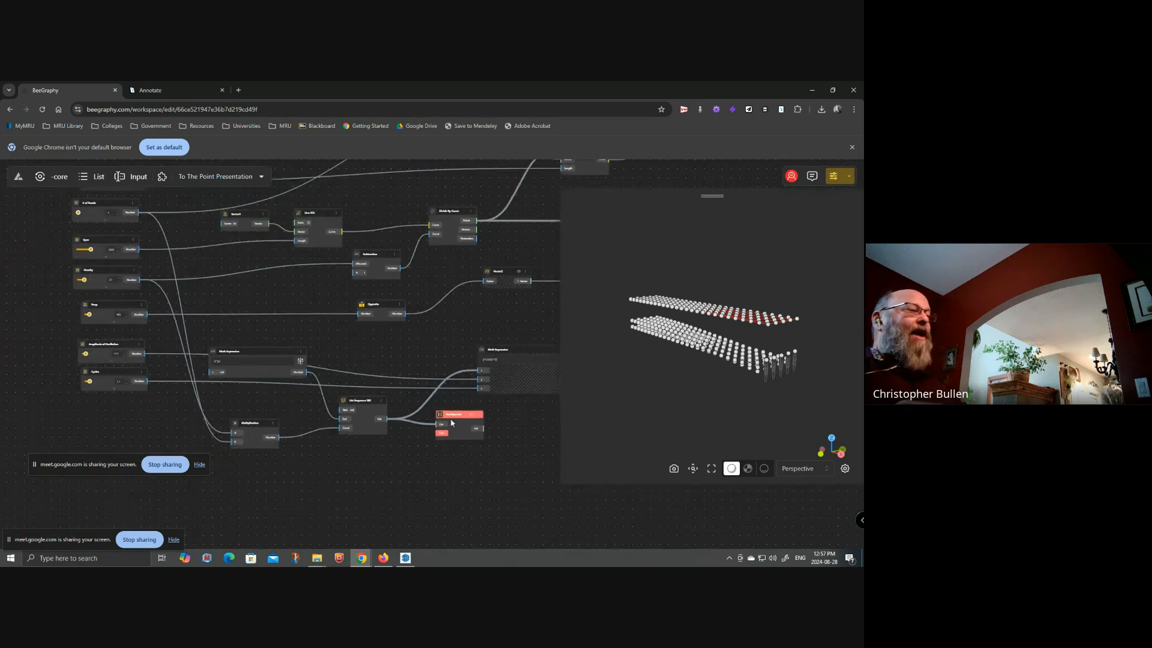
scroll(146, 268, "up", 3)
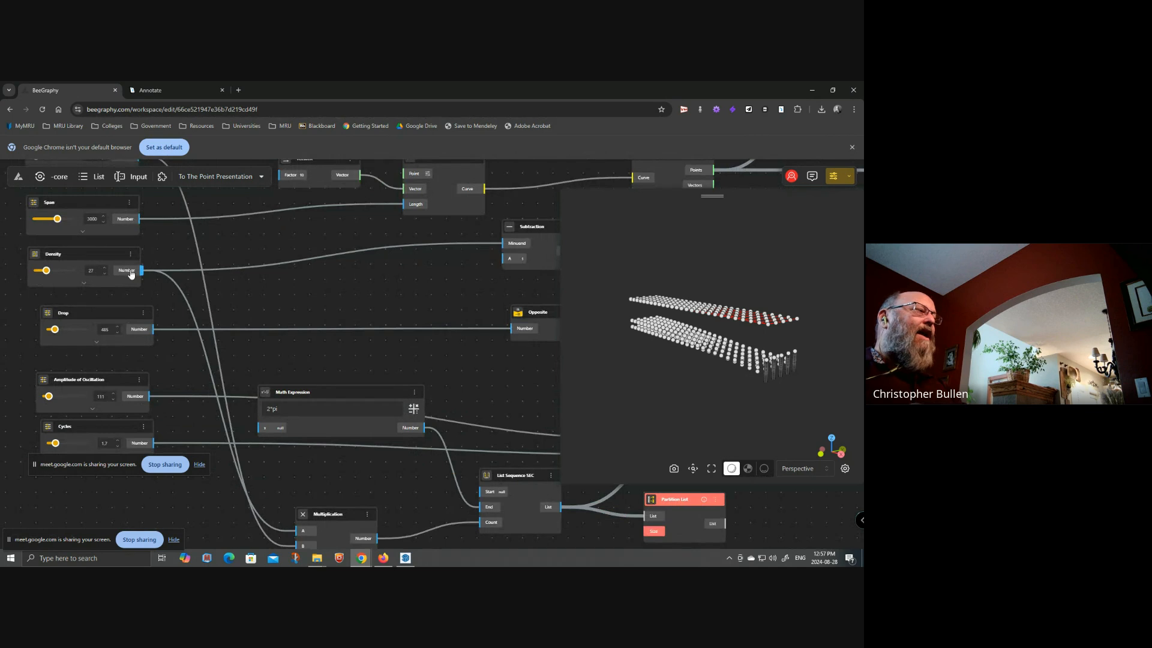
scroll(131, 274, "down", 3)
left_click_drag(126, 271, 437, 432)
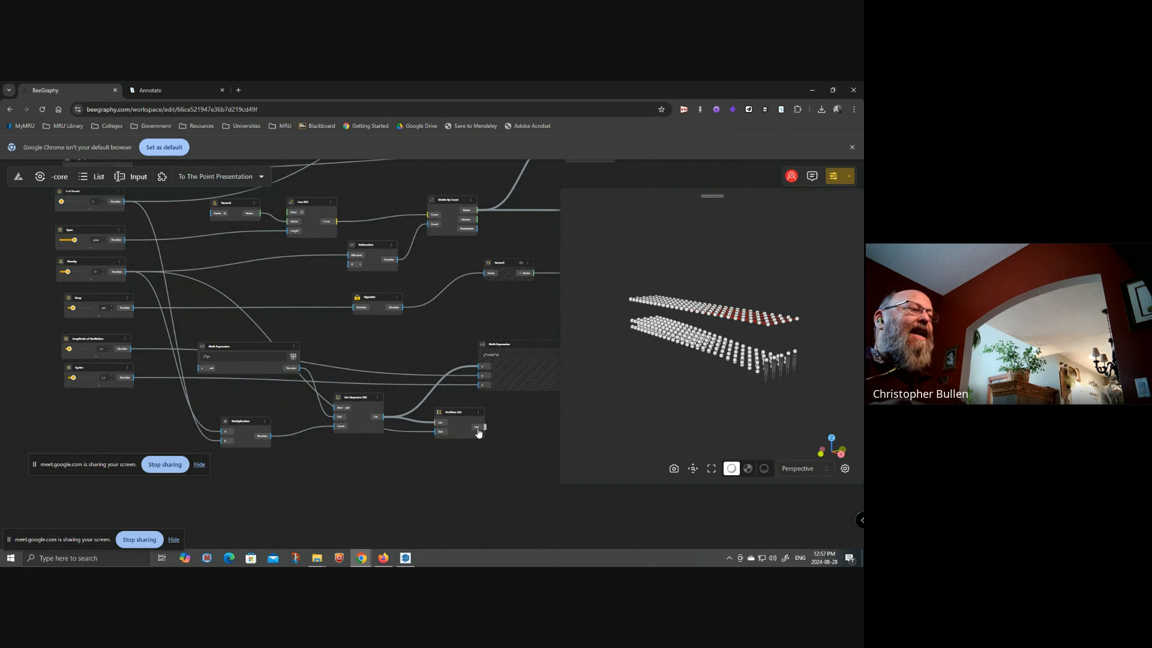
left_click_drag(496, 519, 374, 494)
scroll(355, 430, "up", 5)
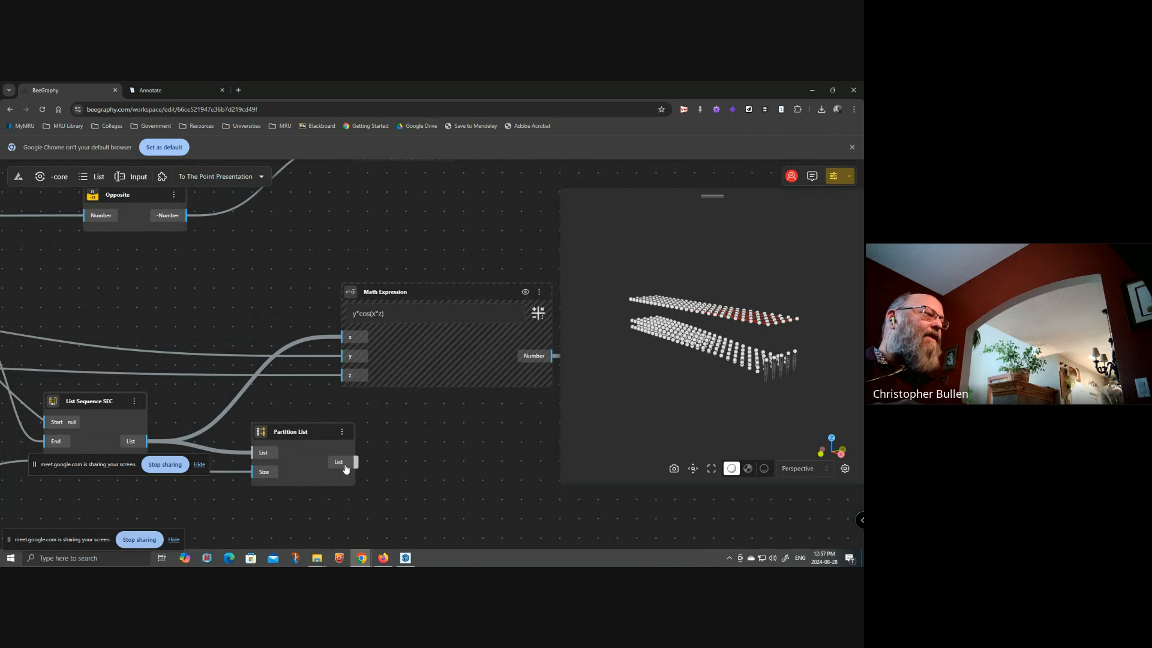
- Examine the Partition List node's output and collapse the expanded branch to view its list chunks
left_click(344, 465)
scroll(429, 413, "up", 10)
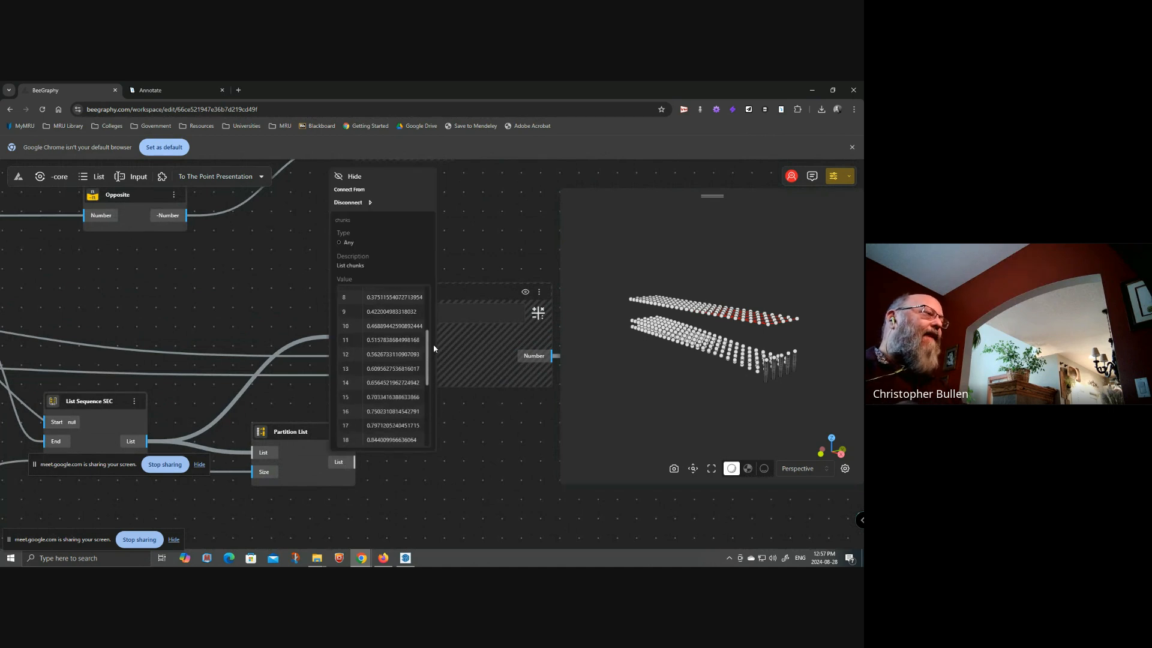
left_click(346, 294)
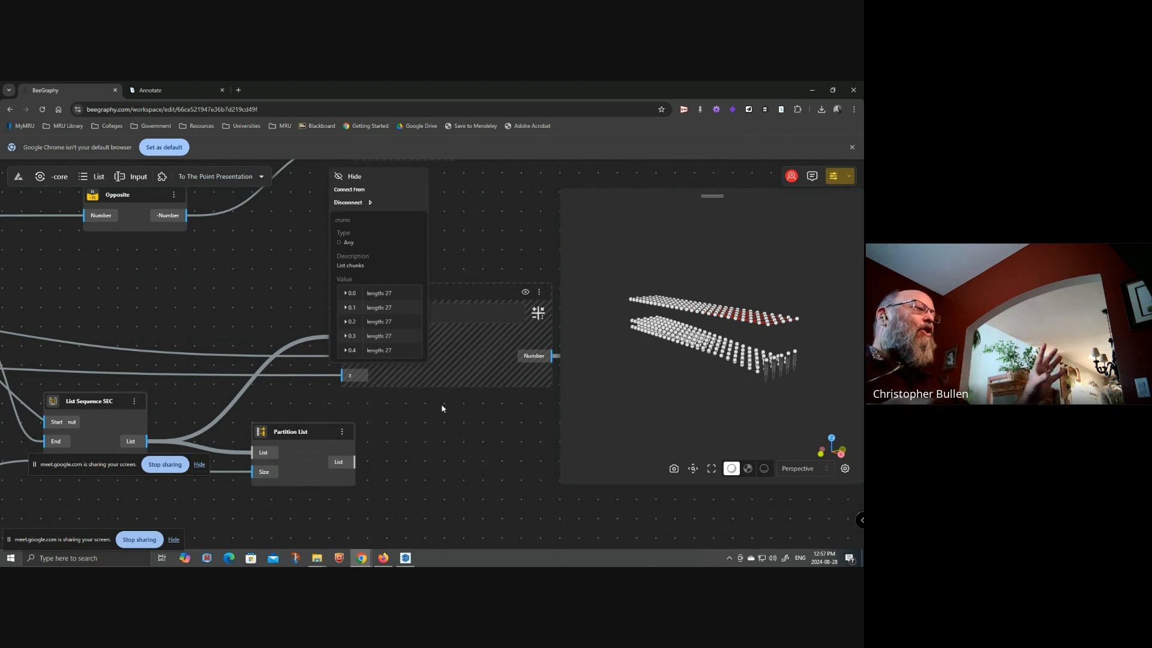
left_click_drag(418, 430, 438, 428)
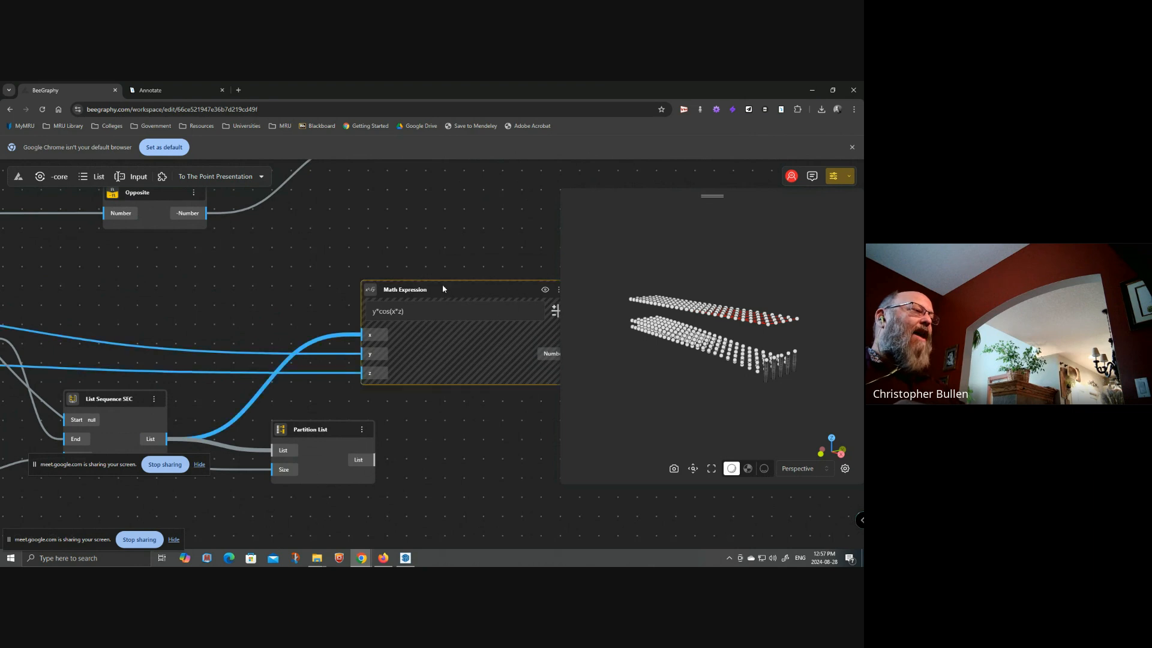
- Shift the y*cos(x*z) Math Expression aside, connect the Partition List output to its x input, and orbit the points to inspect them
left_click_drag(441, 286, 478, 284)
left_click_drag(281, 417, 331, 401)
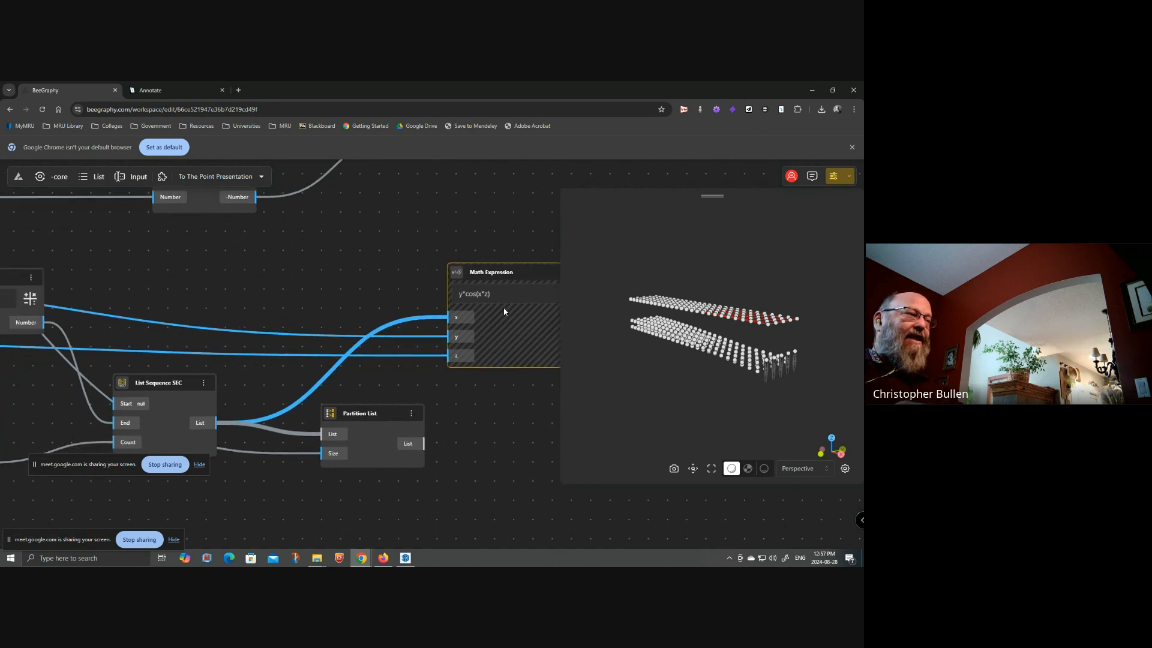
left_click_drag(425, 443, 456, 324)
left_click_drag(653, 421, 737, 381)
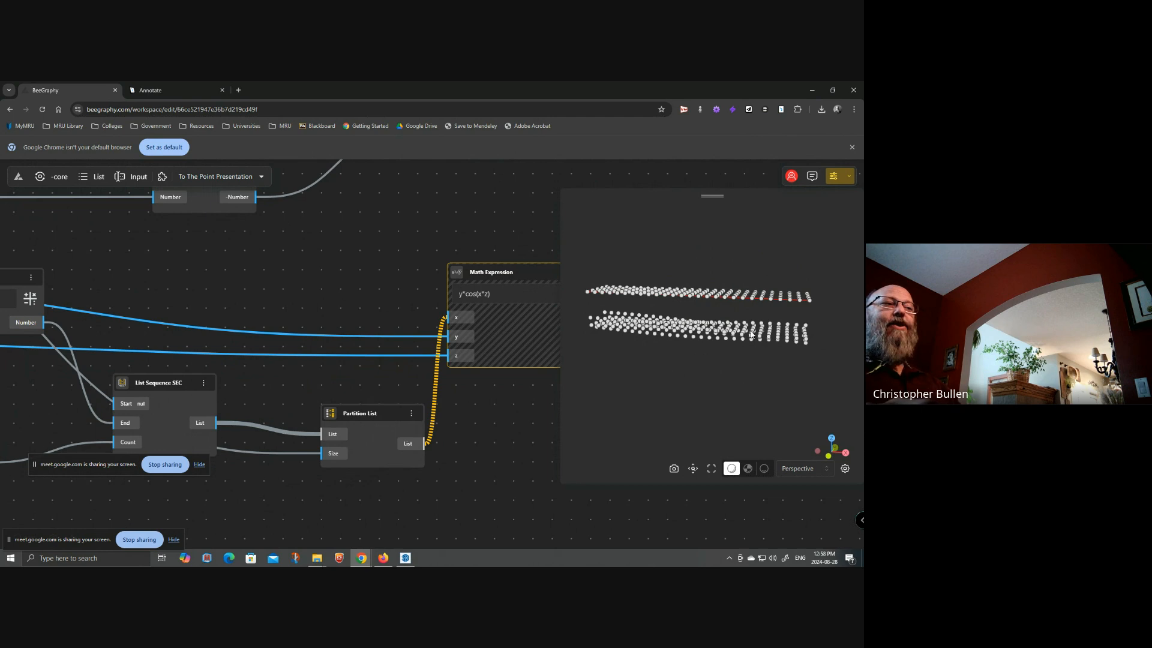
- Show the Loft Surface node's preview and inspect the lofted surface from another angle
scroll(406, 301, "down", 6)
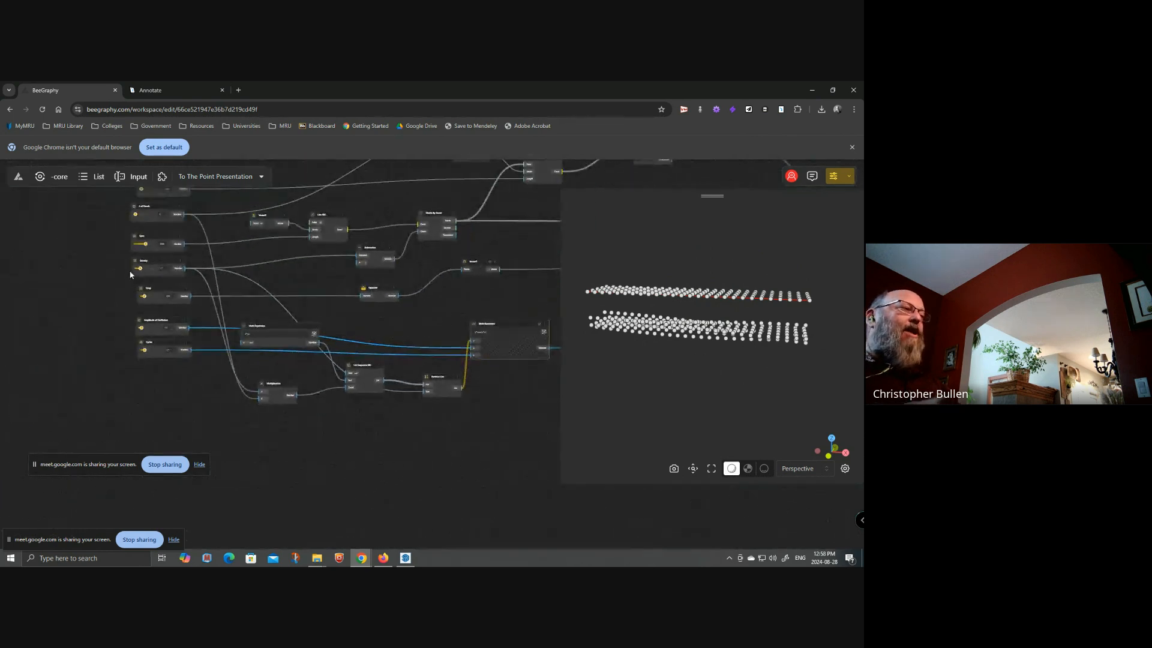
left_click_drag(449, 426, 82, 424)
scroll(243, 363, "down", 3)
left_click_drag(404, 354, 174, 359)
scroll(396, 285, "up", 4)
scroll(401, 278, "up", 3)
left_click_drag(345, 382, 432, 449)
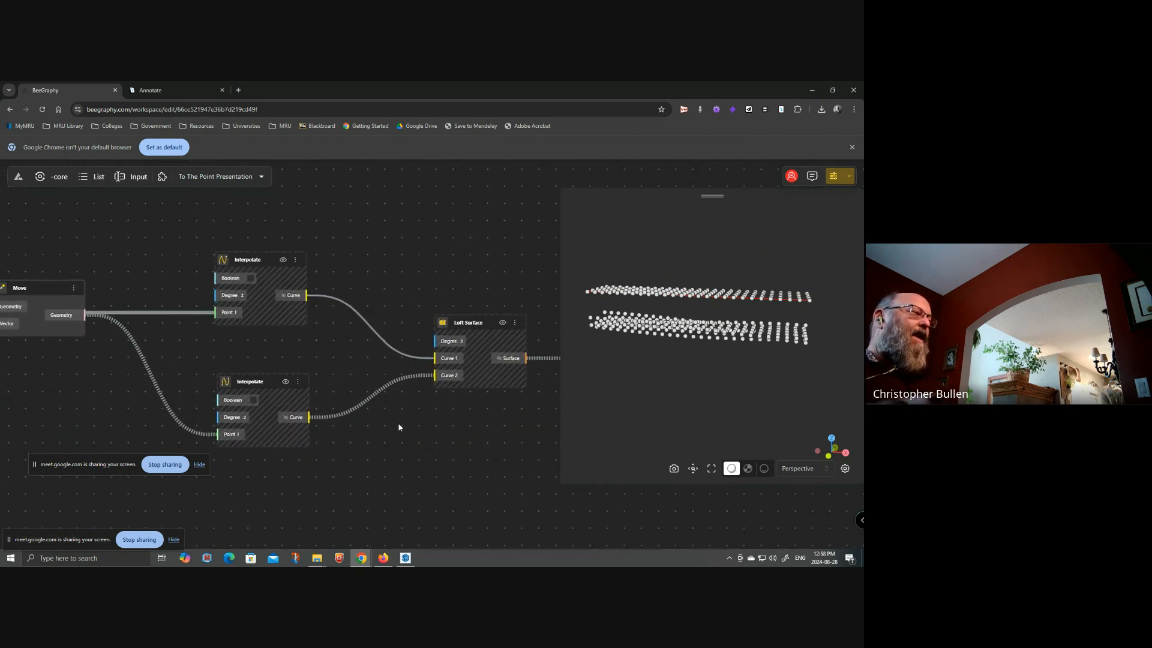
left_click(502, 325)
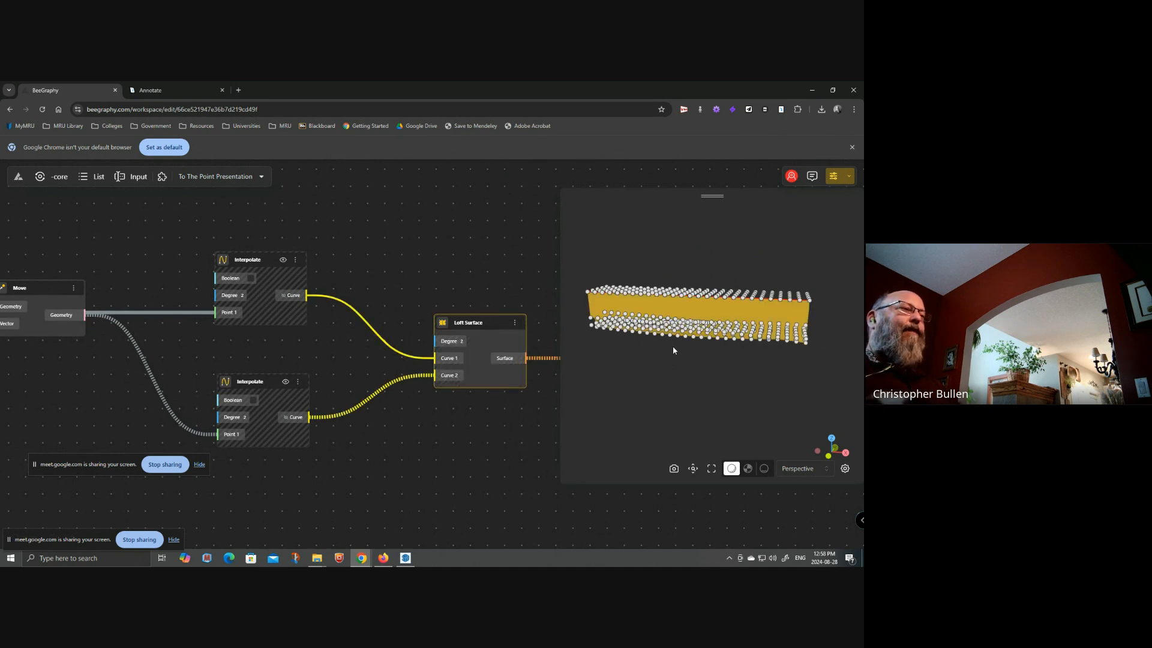
left_click(790, 362)
left_click_drag(696, 355, 745, 358)
- Hide the Loft Surface node's preview
left_click_drag(332, 311, 686, 266)
left_click_drag(406, 308, 175, 324)
left_click_drag(376, 321, 127, 319)
right_click(369, 298)
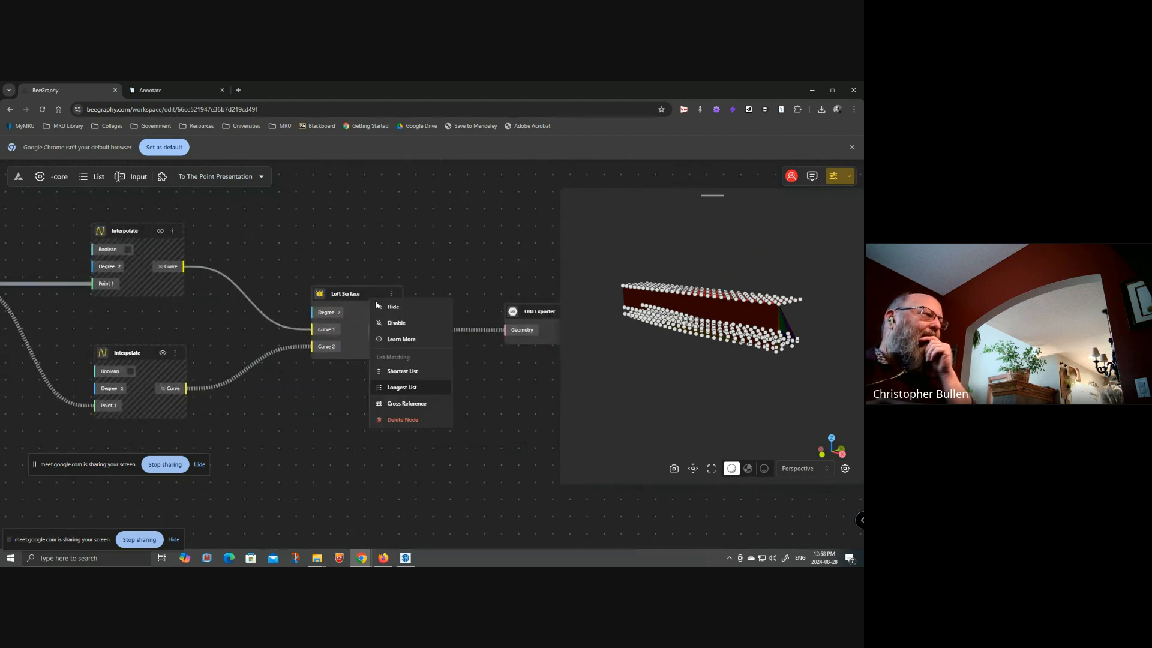
left_click(399, 310)
- Go back to the Amplitude Vector node and examine the list structure of its Vector output
left_click_drag(204, 391, 468, 368)
scroll(393, 378, "down", 3)
left_click_drag(140, 342, 743, 255)
left_click_drag(198, 342, 331, 343)
left_click_drag(373, 429, 183, 450)
left_click_drag(437, 347, 205, 385)
scroll(415, 327, "up", 1)
scroll(415, 327, "up", 2)
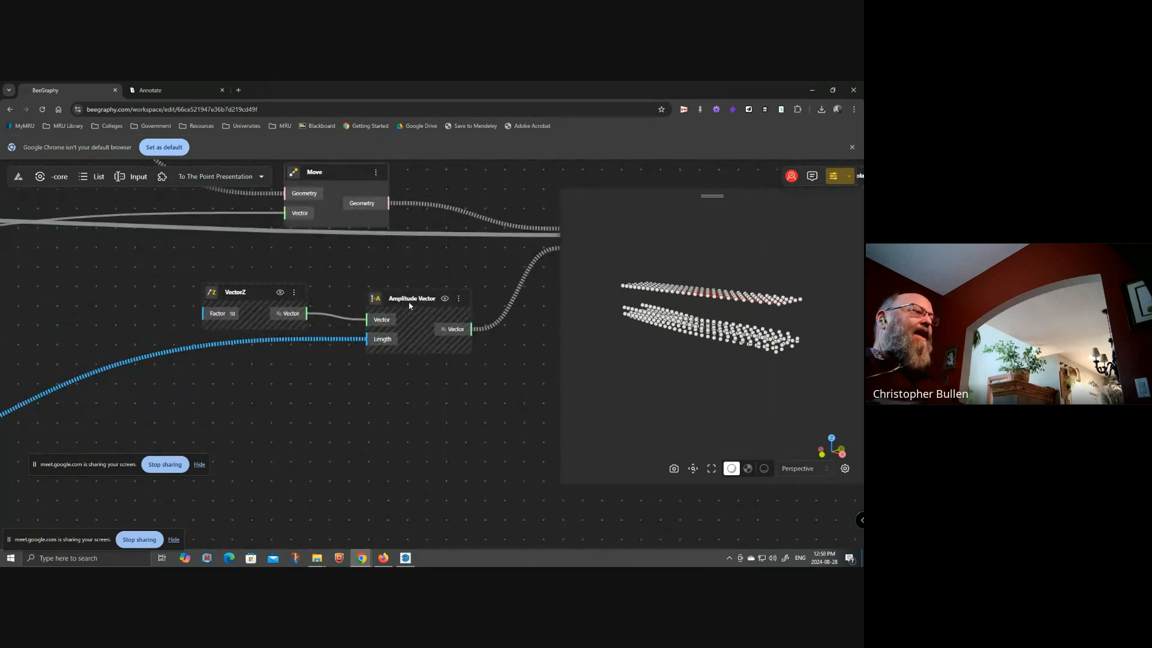
left_click(455, 334)
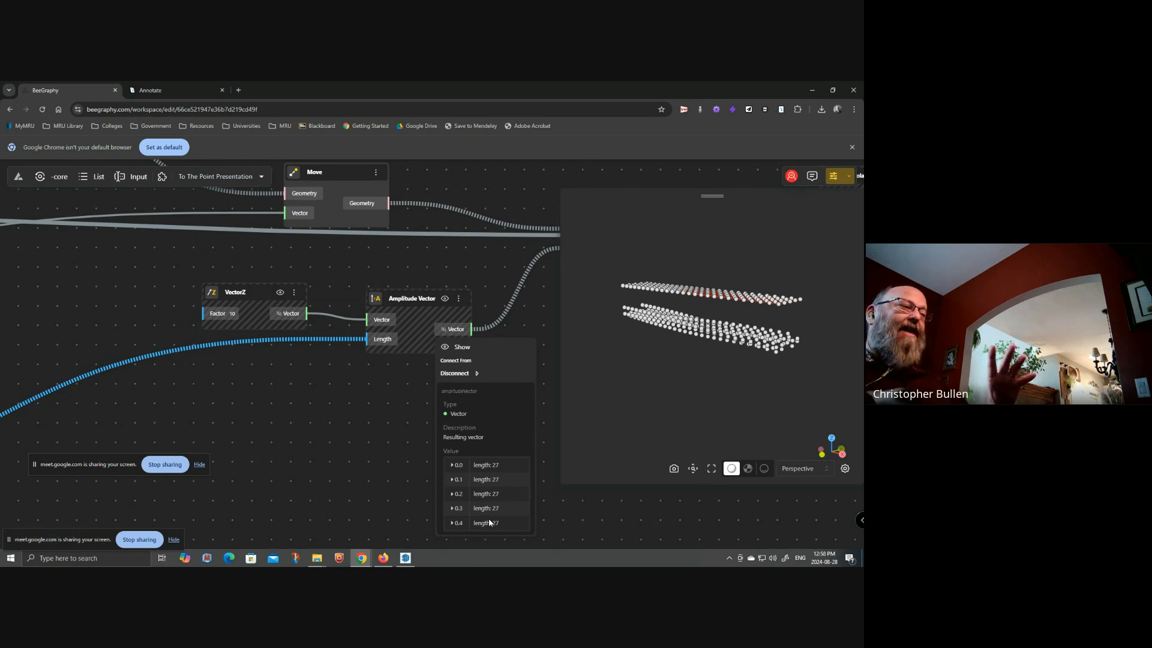
- Trace the points from Divide By Count through Flip Tree into the first Move node and check that node's Geometry input
left_click_drag(556, 256, 379, 300)
left_click_drag(432, 258, 473, 223)
left_click_drag(290, 316, 461, 324)
scroll(408, 341, "down", 4)
left_click_drag(203, 352, 322, 406)
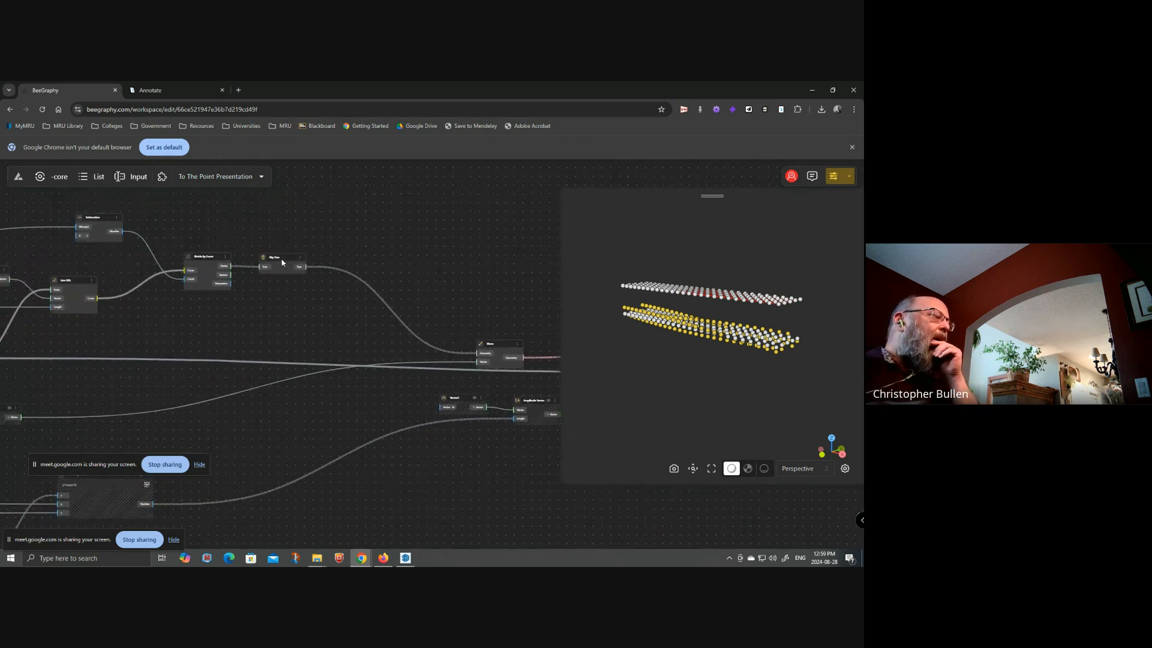
scroll(285, 260, "up", 3)
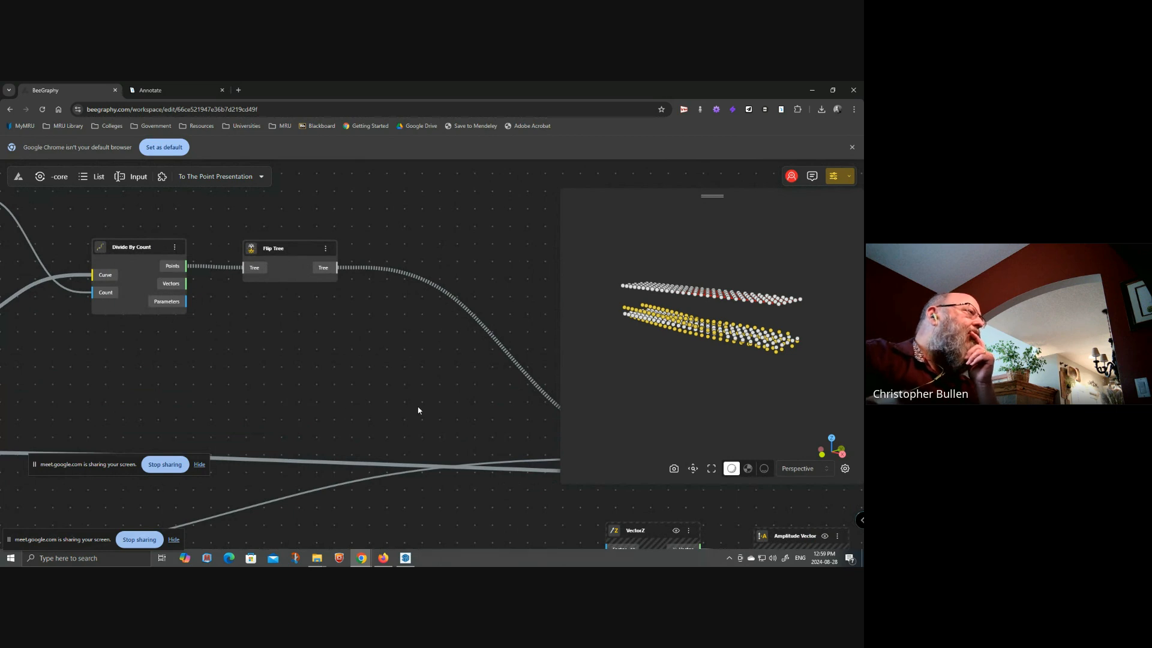
left_click_drag(411, 407, 177, 303)
left_click_drag(137, 258, 89, 240)
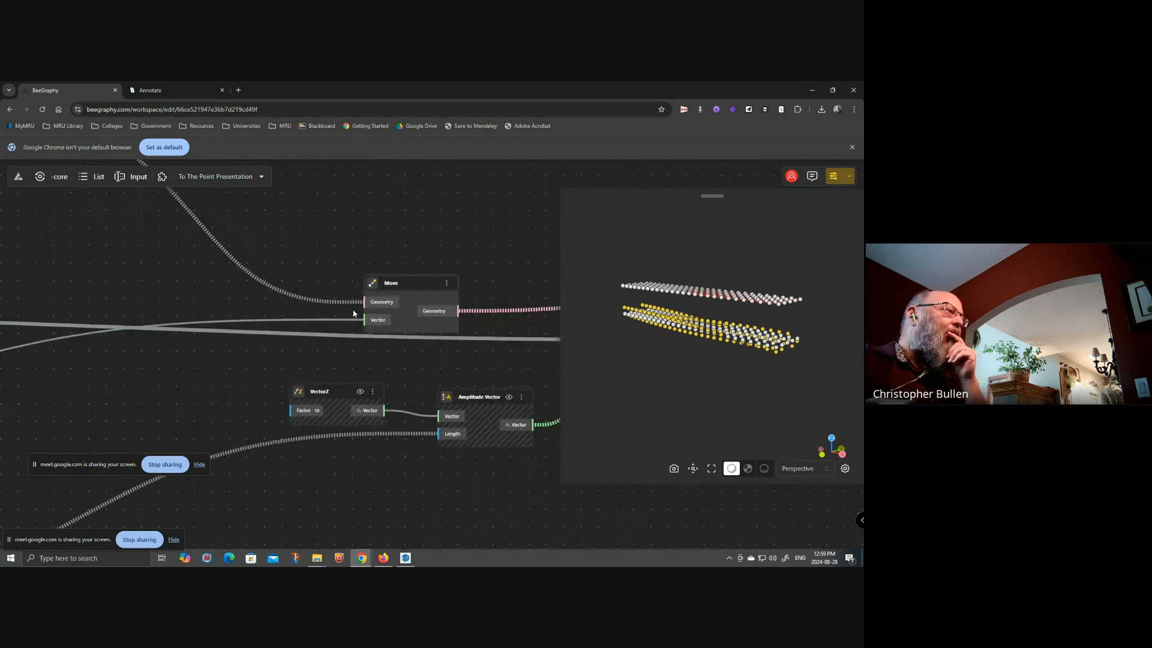
left_click(374, 304)
left_click(448, 376)
- Reposition the second Move node higher, clear of the wire feeding the upper Interpolate node
left_click_drag(463, 373, 311, 329)
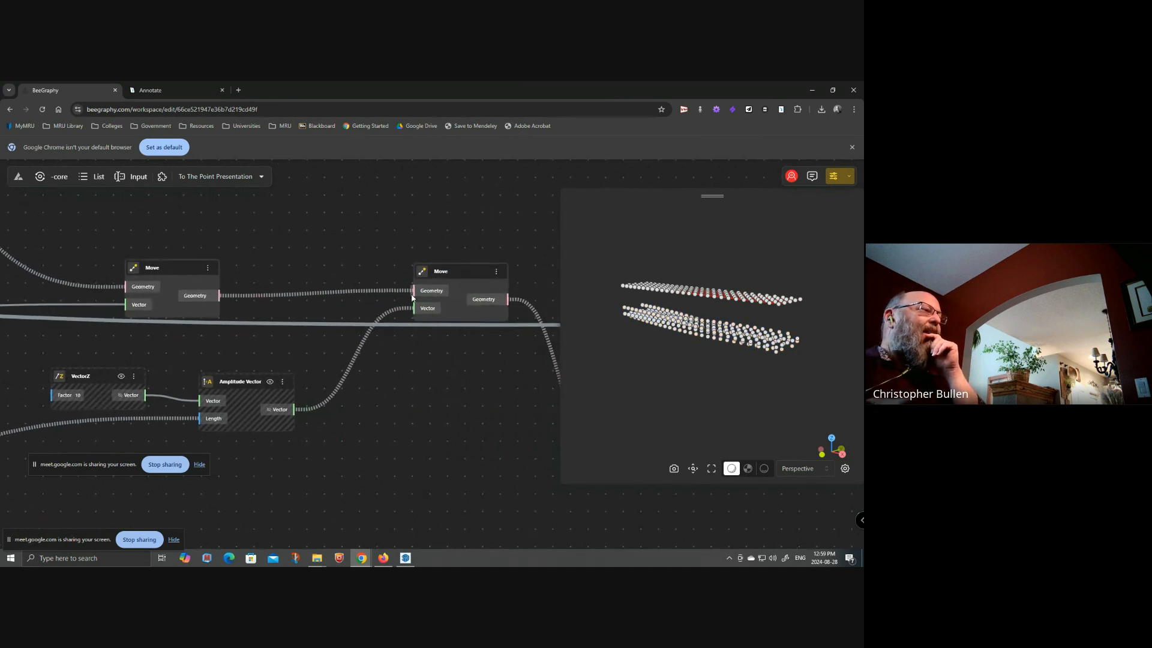
left_click(456, 269)
left_click_drag(428, 371, 231, 364)
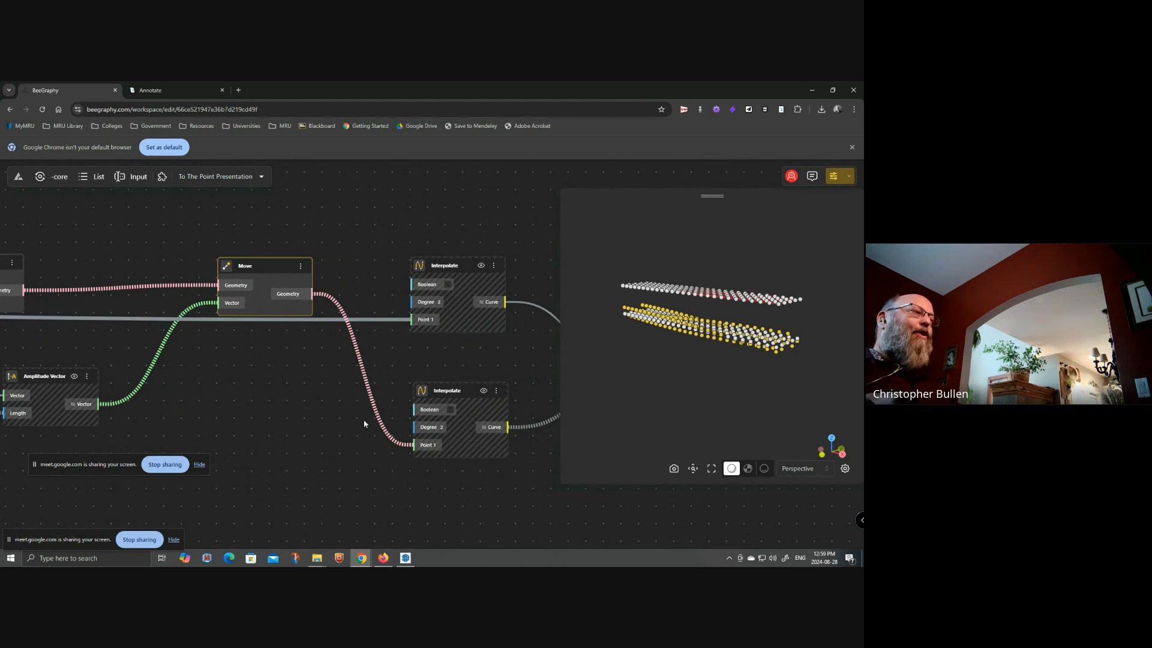
left_click_drag(273, 400, 295, 397)
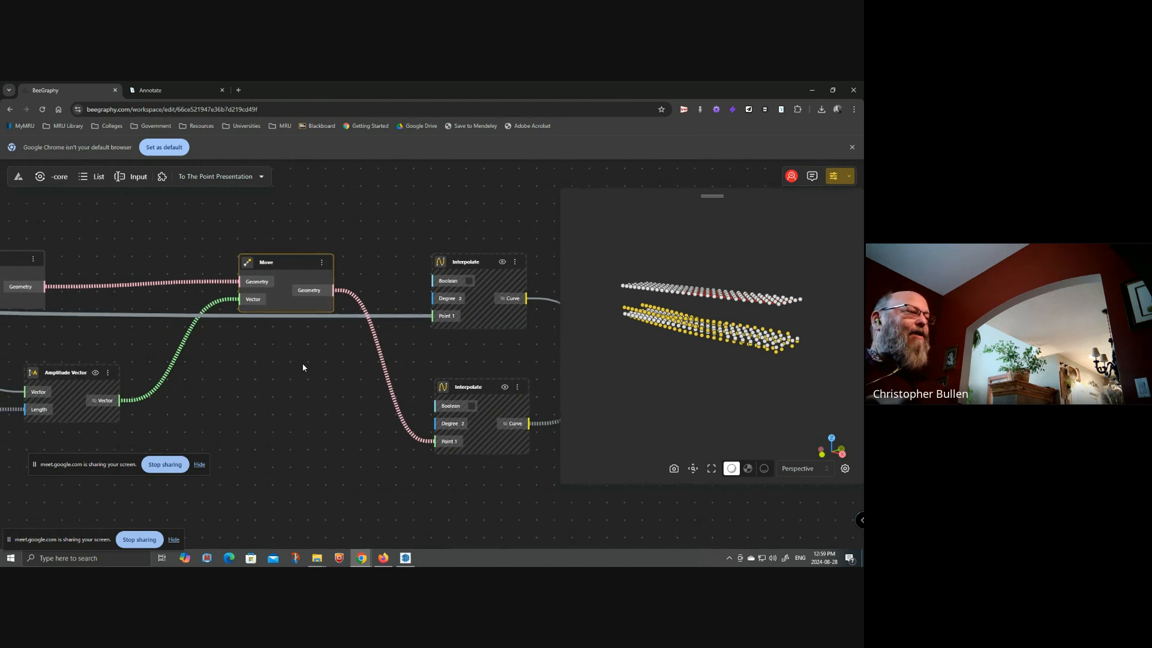
left_click_drag(302, 272, 292, 233)
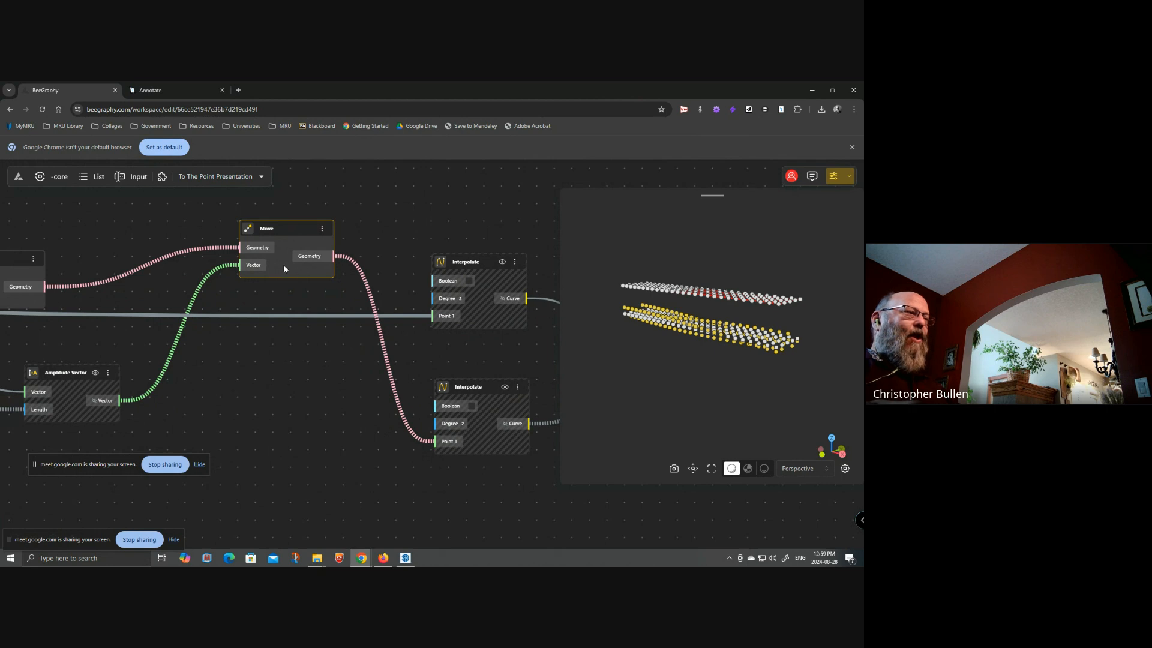
- Highlight the first Divide By Count node's points and follow their wire toward the upper Interpolate node
scroll(305, 379, "down", 3)
left_click_drag(42, 373, 312, 352)
left_click_drag(98, 373, 384, 369)
left_click(148, 304)
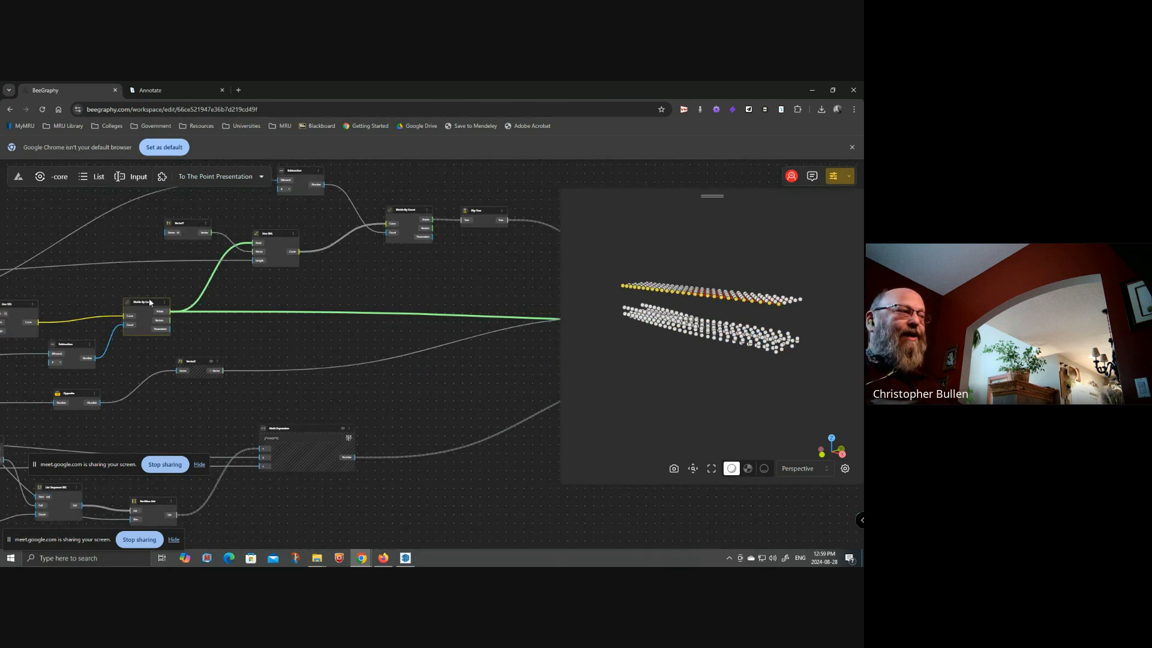
left_click_drag(310, 336, 214, 366)
left_click_drag(349, 323, 296, 332)
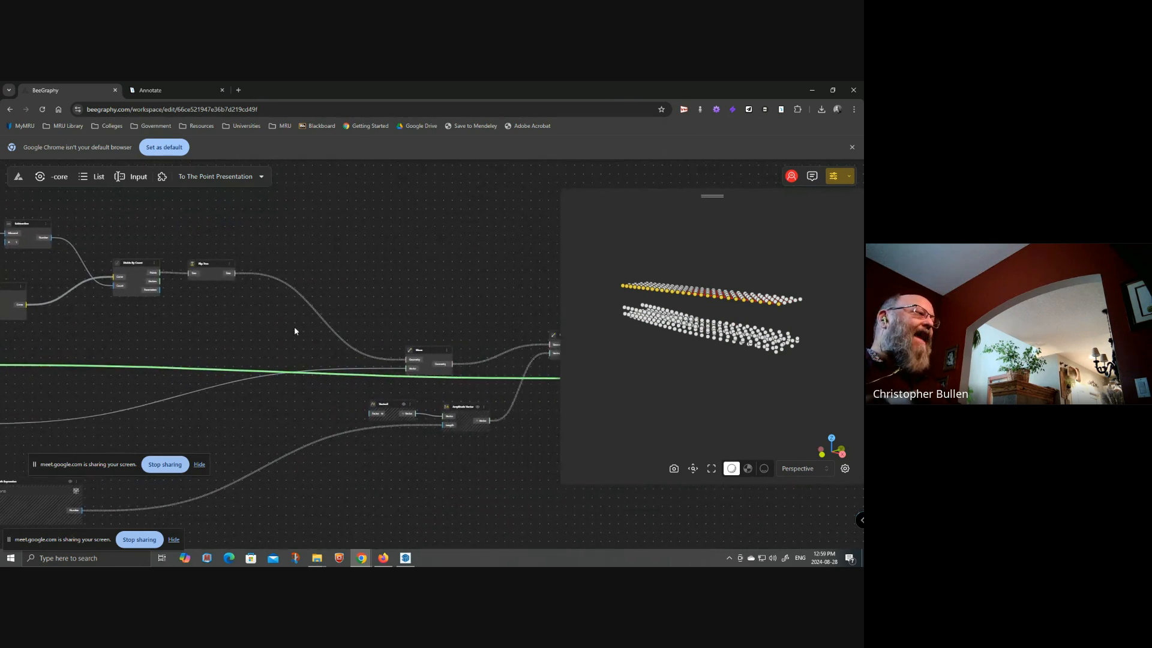
- Compare the points highlighted by the first Move node and by each of the two Divide By Count nodes
left_click(429, 354)
left_click_drag(223, 328, 343, 338)
scroll(245, 289, "up", 3)
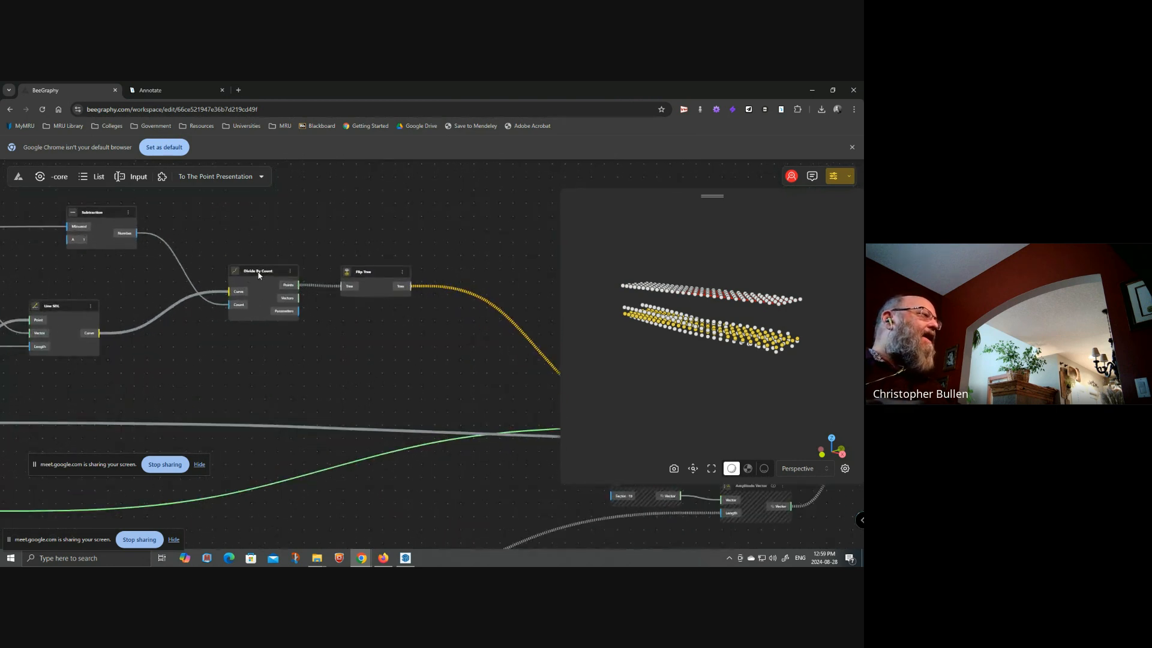
left_click(258, 273)
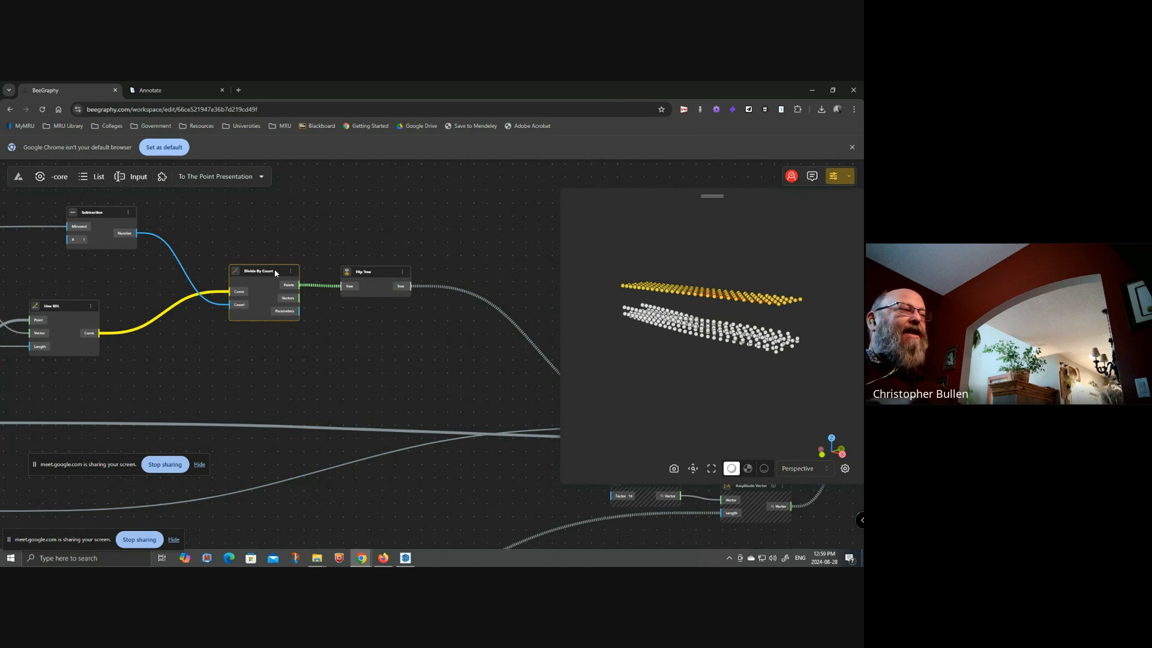
left_click_drag(464, 358, 410, 363)
left_click_drag(209, 390, 494, 279)
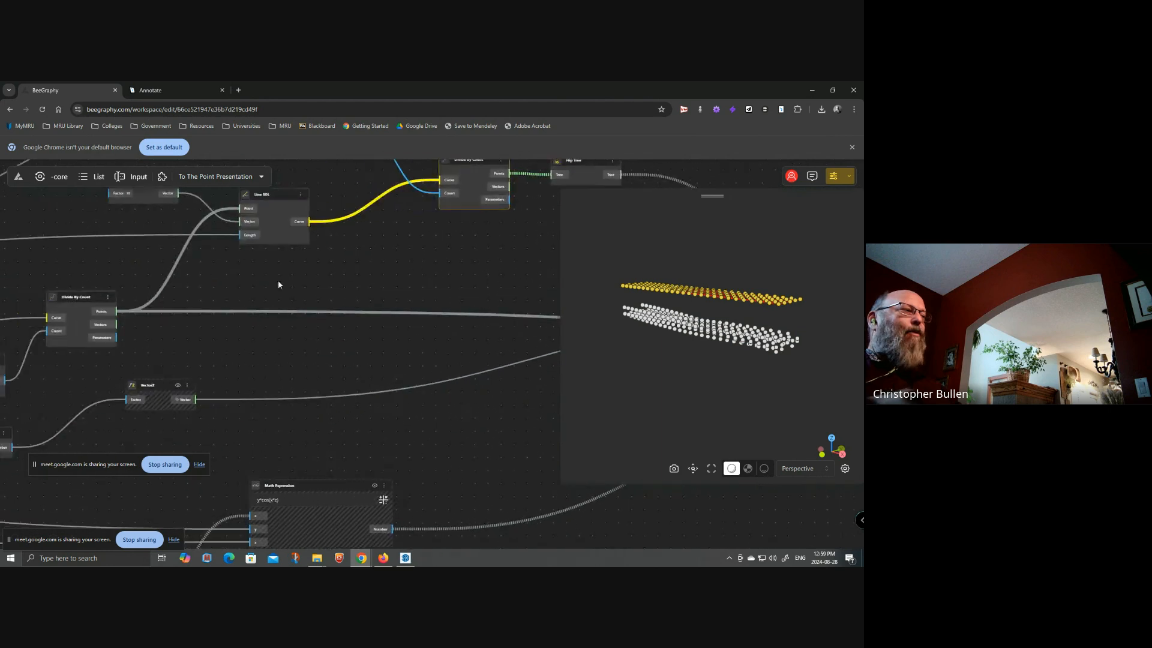
left_click(82, 306)
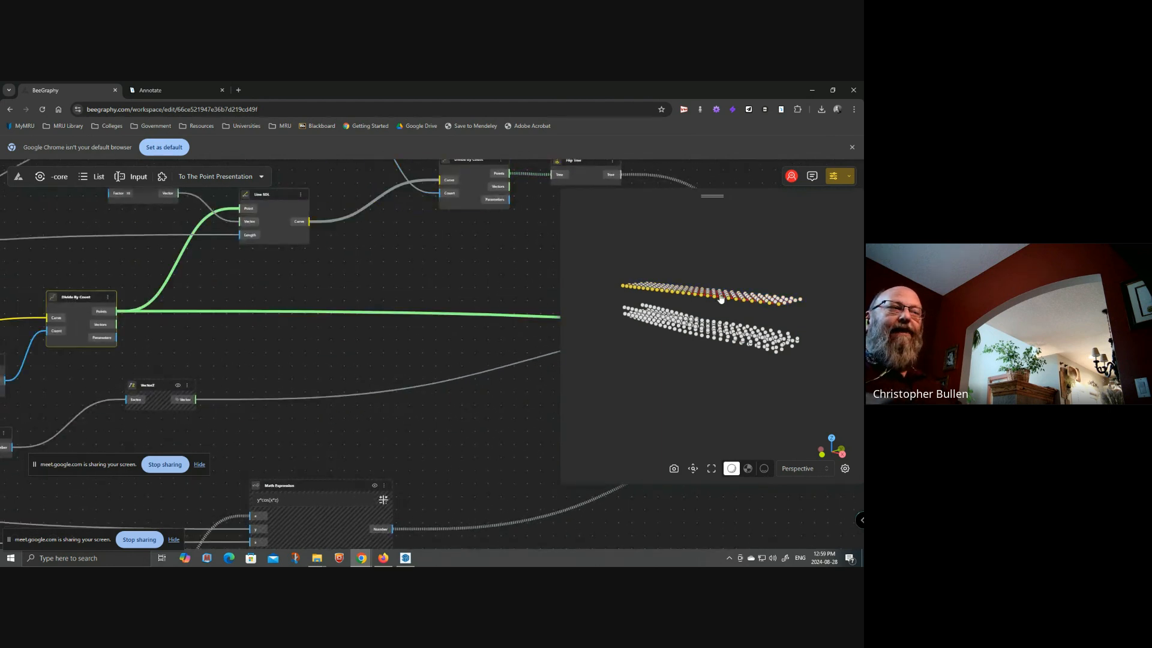
left_click_drag(274, 315, 130, 366)
- Connect the Flip Tree node's output to the upper Interpolate node's Point 1 input, replacing the wire from the first Divide By Count
left_click(437, 216)
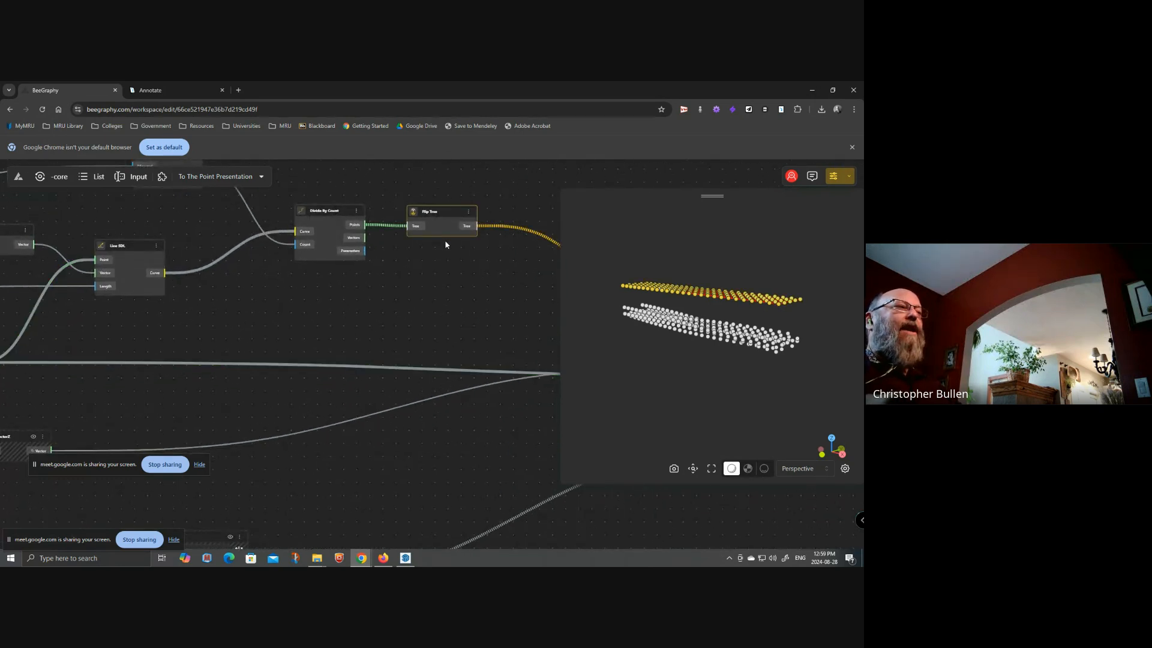
left_click_drag(453, 278, 197, 293)
scroll(195, 293, "down", 2)
left_click_drag(352, 291, 238, 274)
scroll(193, 288, "down", 1)
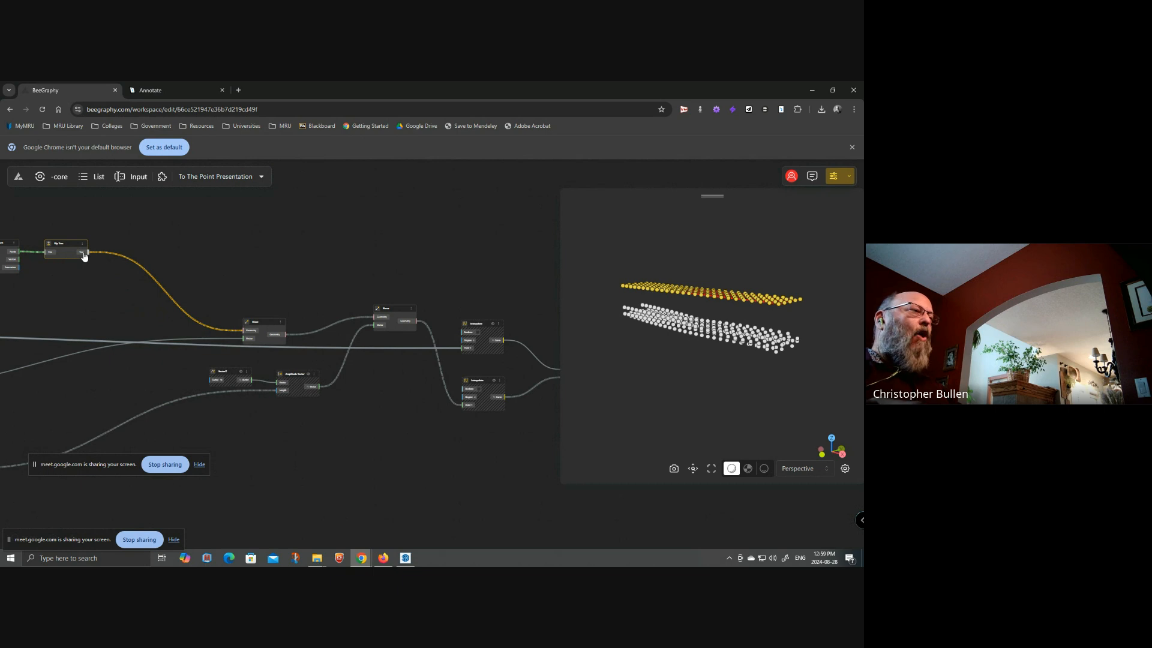
left_click_drag(88, 252, 467, 352)
left_click_drag(484, 426, 449, 397)
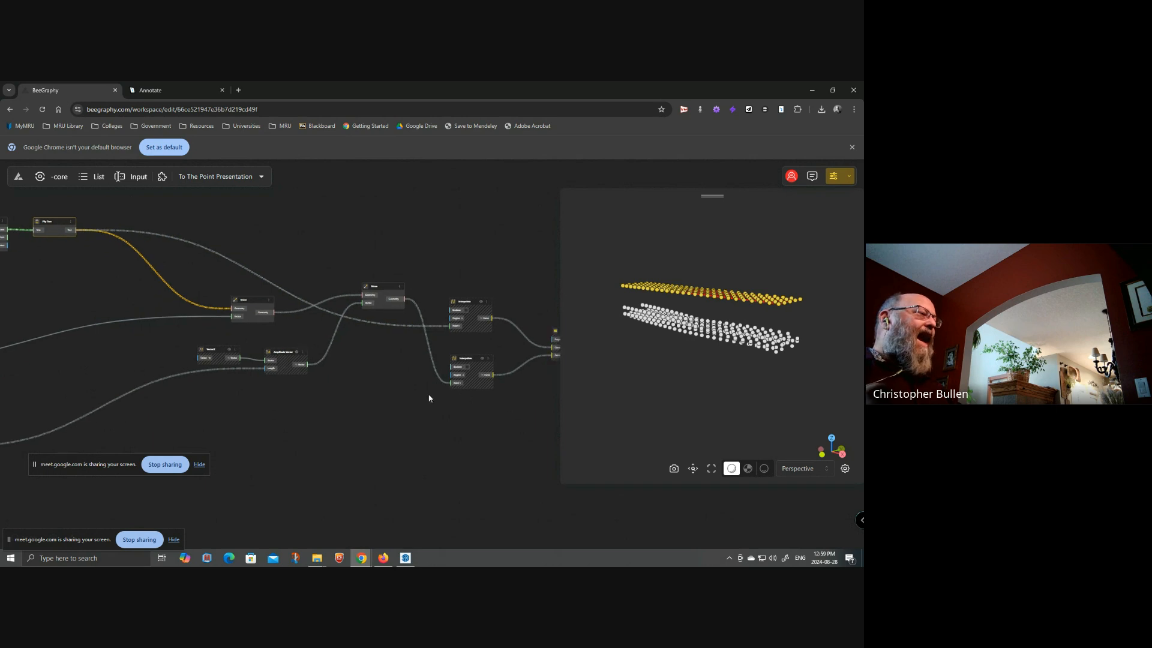
scroll(418, 397, "up", 1)
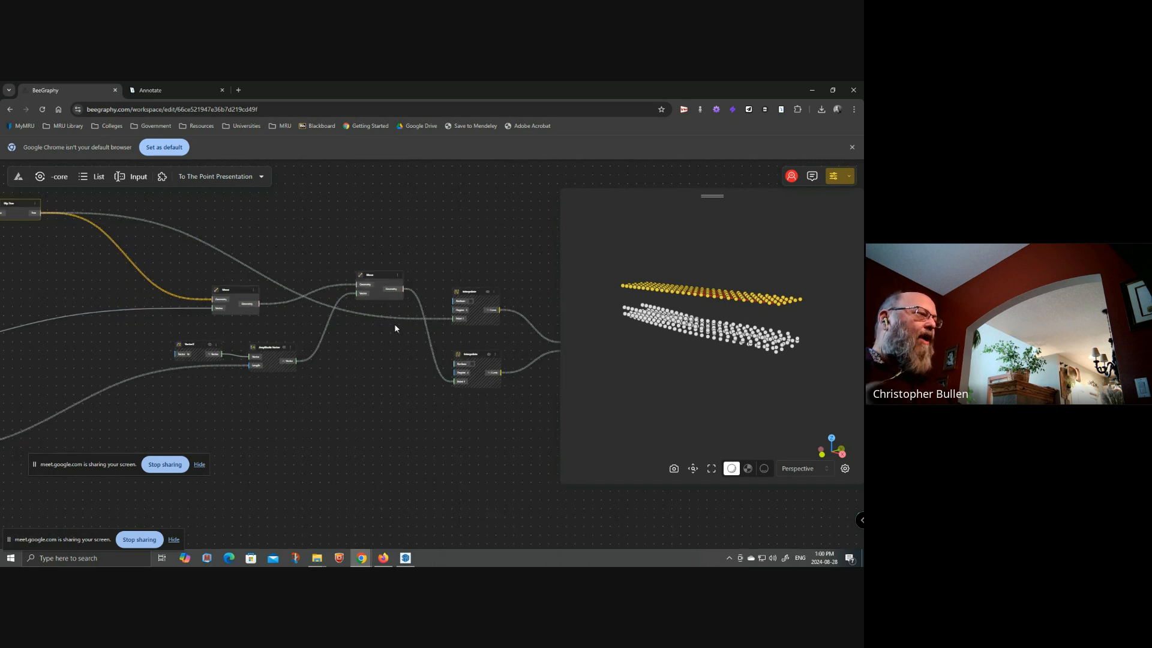
- Turn on the preview of the Amplitude Vector node
left_click_drag(419, 437, 378, 462)
left_click(437, 380)
left_click_drag(223, 431, 475, 380)
left_click(267, 365)
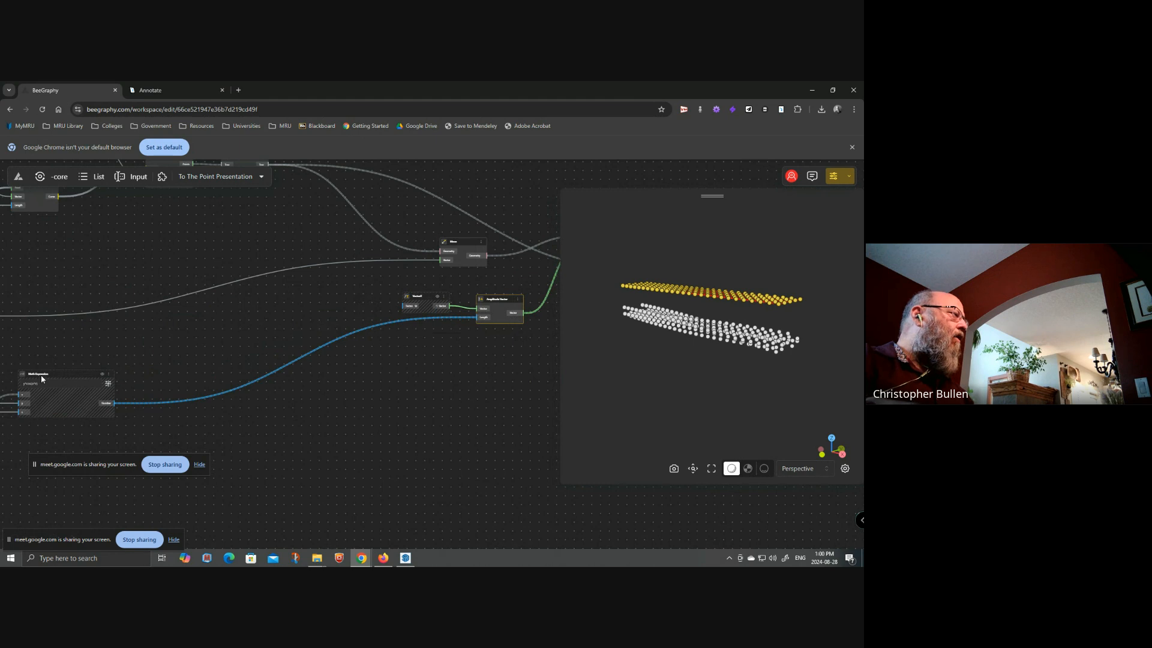
- Examine the wiring from the Amplitude Vector through the second Move node to the lower Interpolate node
scroll(458, 432, "down", 3)
left_click_drag(352, 432, 418, 384)
scroll(233, 408, "up", 1)
left_click_drag(351, 425, 258, 456)
left_click_drag(478, 429, 312, 447)
scroll(437, 351, "up", 3)
scroll(312, 446, "right", 2)
scroll(397, 372, "right", 2)
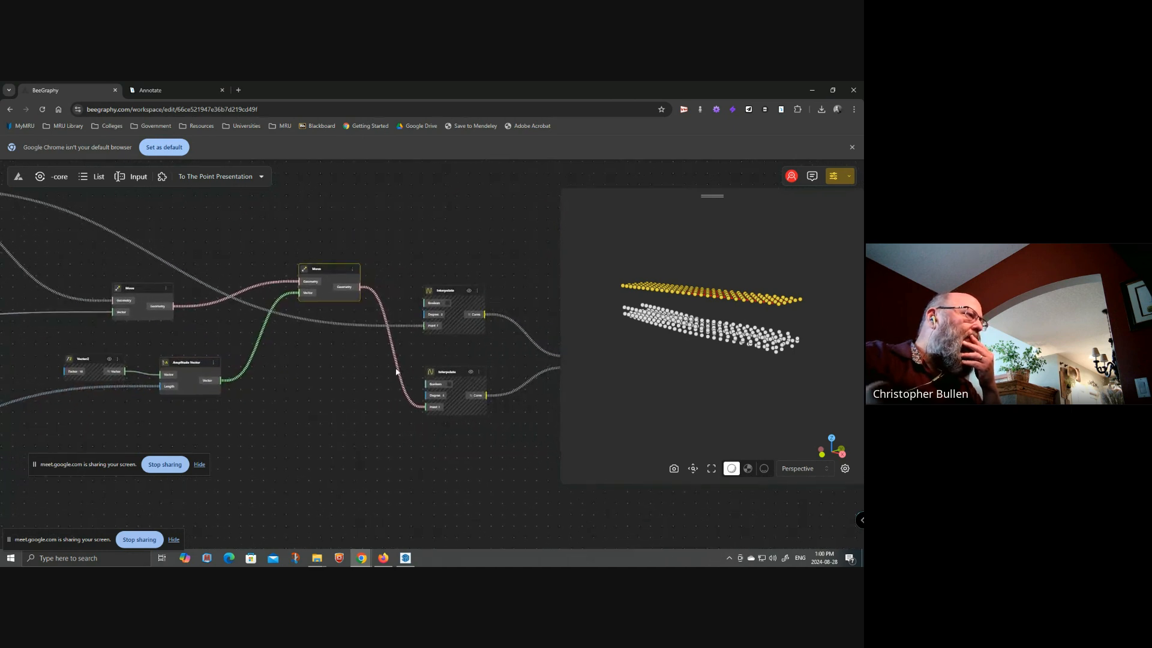
scroll(307, 321, "down", 2)
scroll(471, 356, "left", 3)
scroll(442, 394, "up", 1)
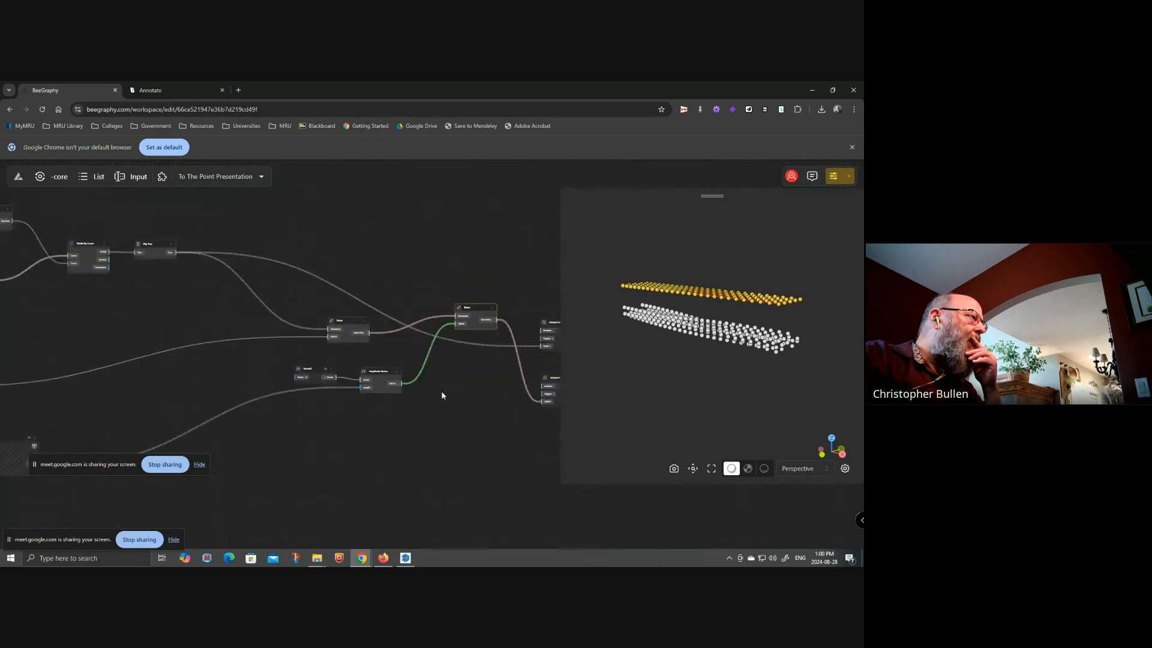
scroll(380, 445, "right", 2)
scroll(416, 412, "right", 2)
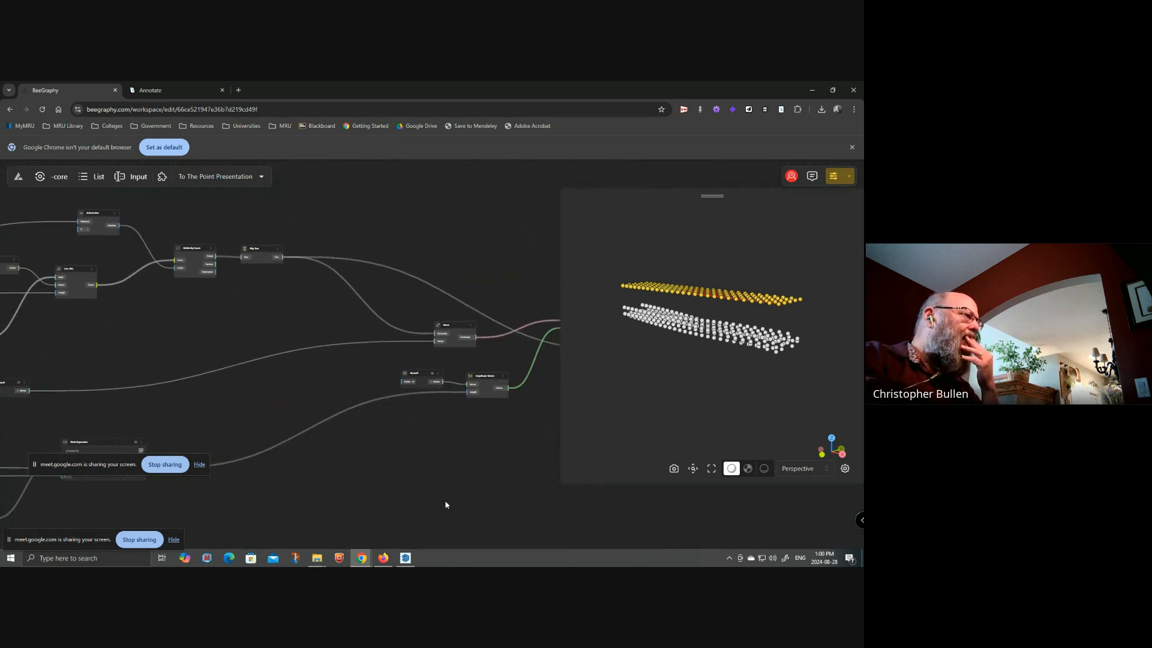
scroll(399, 402, "right", 2)
- Trace the oscillation data from the sliders through Partition List and the y*cos(x*z) Math Expression to the Amplitude Vector
left_click_drag(249, 432, 575, 363)
left_click_drag(267, 448, 475, 450)
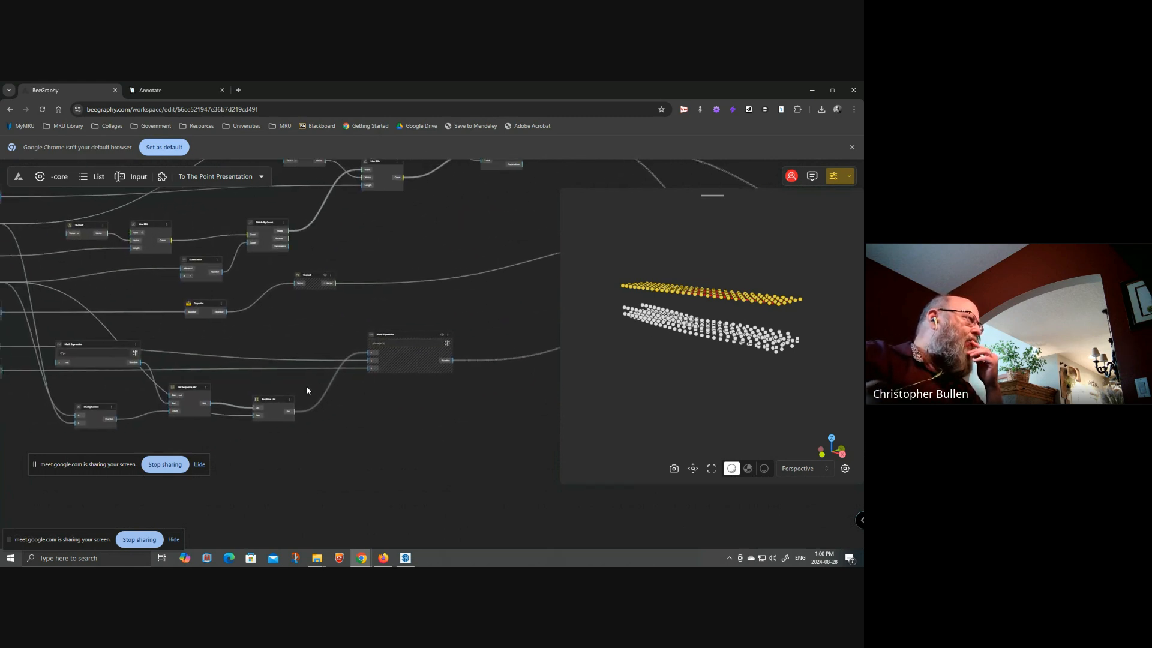
left_click_drag(318, 444, 359, 449)
left_click_drag(242, 450, 339, 440)
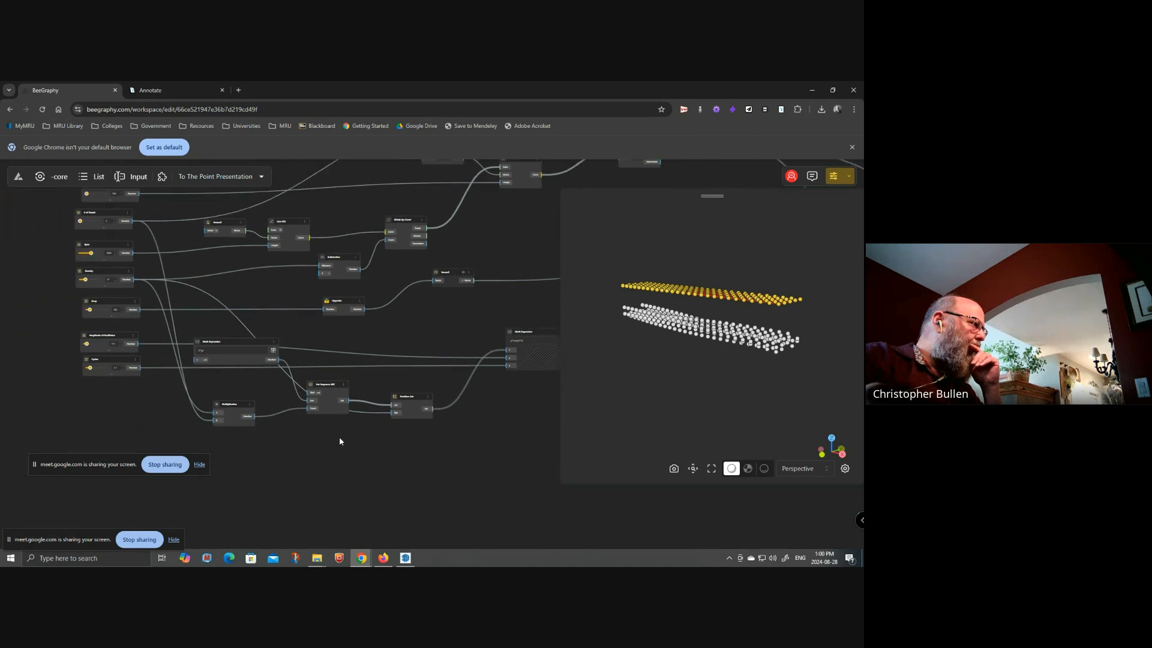
left_click(413, 401)
left_click_drag(484, 430, 325, 461)
left_click(386, 365)
left_click_drag(393, 428, 88, 468)
left_click(461, 343)
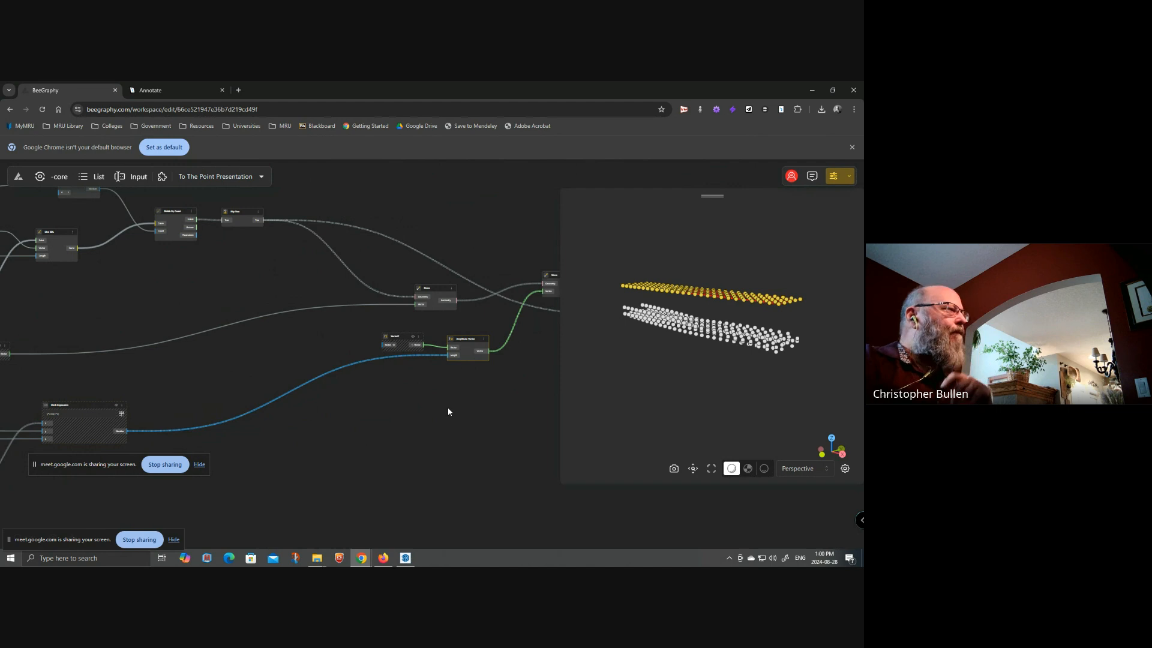
- Examine the first Move node's wiring and the white and yellow point grids in the 3D preview from close up
left_click(434, 295)
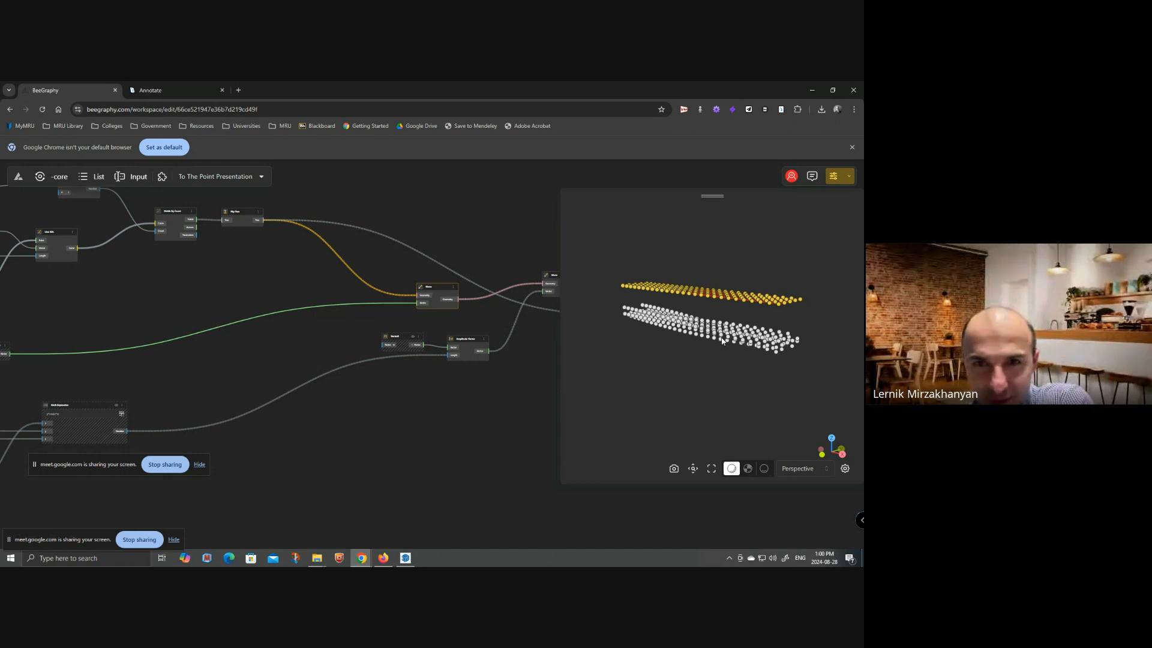
scroll(721, 341, "up", 5)
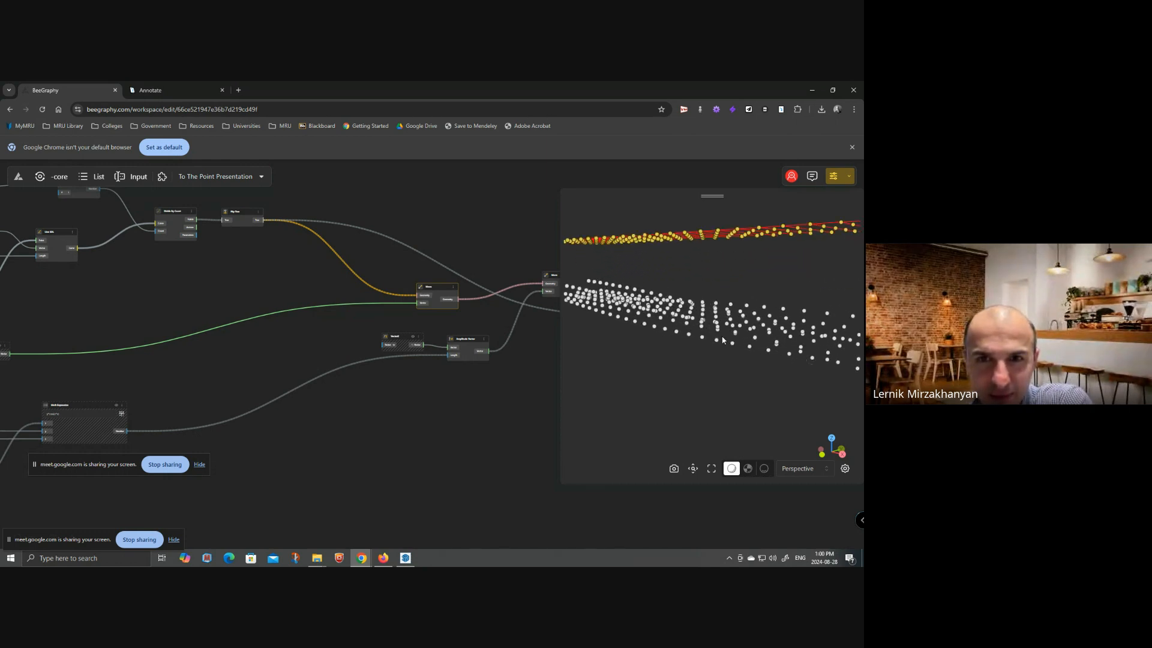
left_click_drag(746, 330, 735, 337)
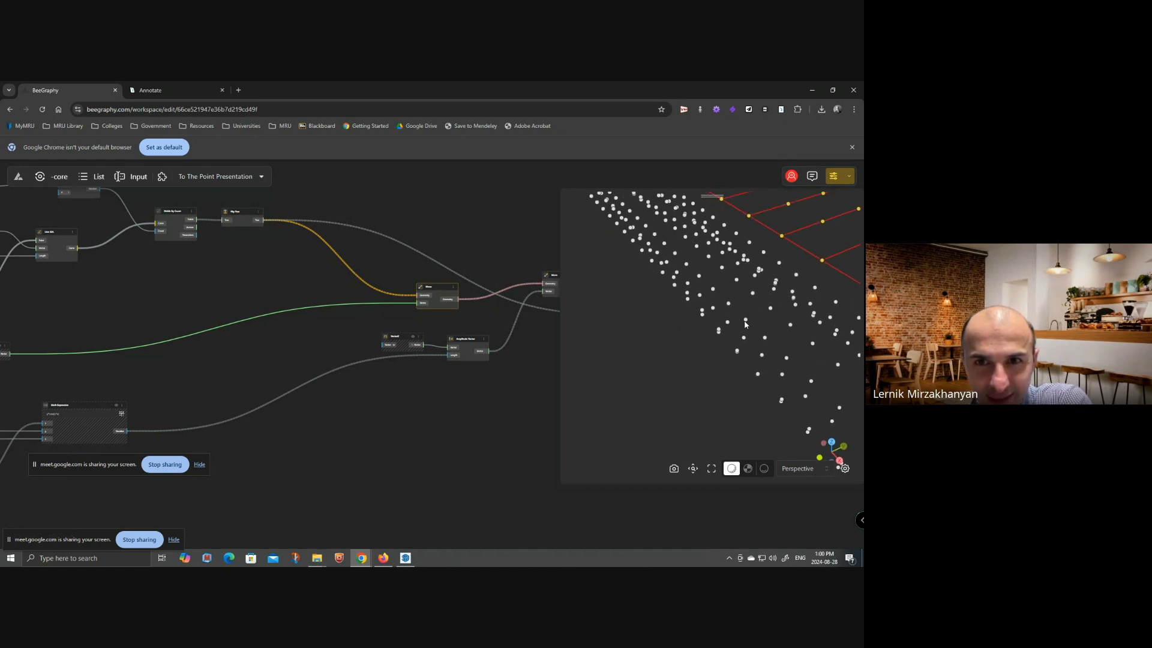
scroll(362, 437, "down", 3)
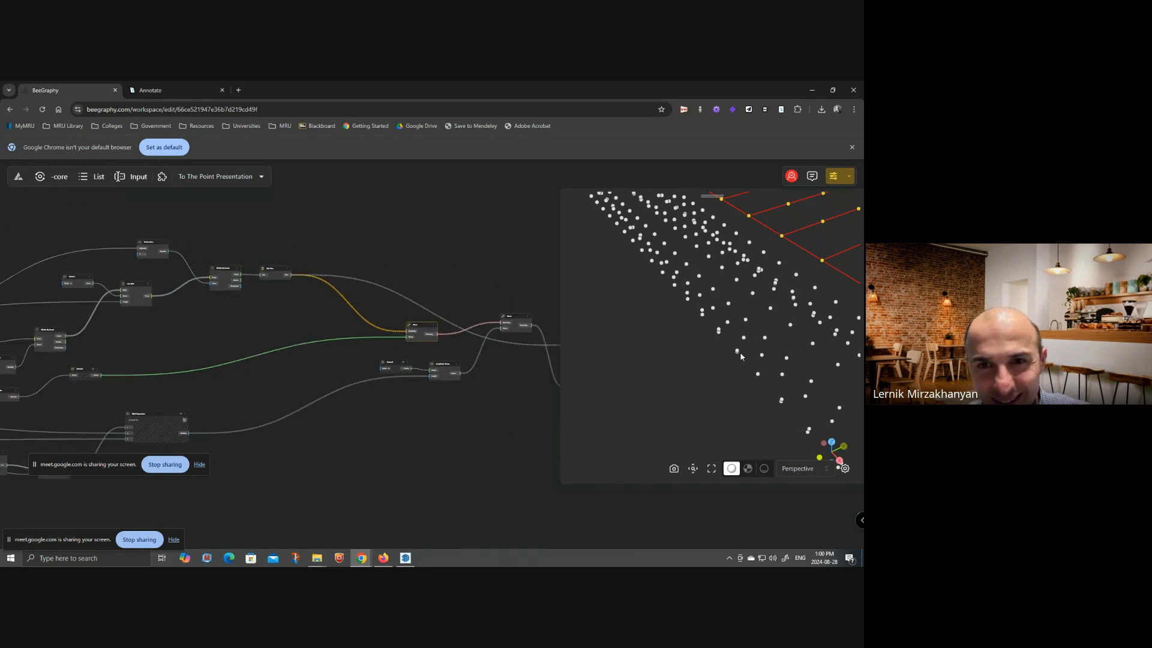
scroll(740, 353, "up", 3)
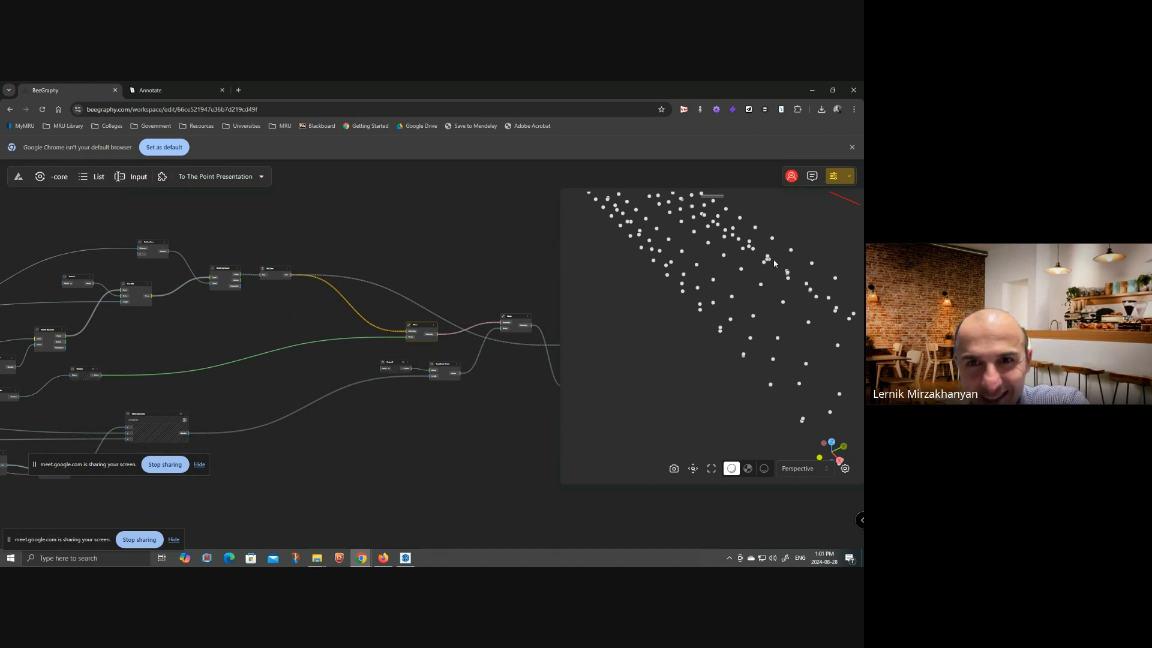
scroll(688, 326, "down", 3)
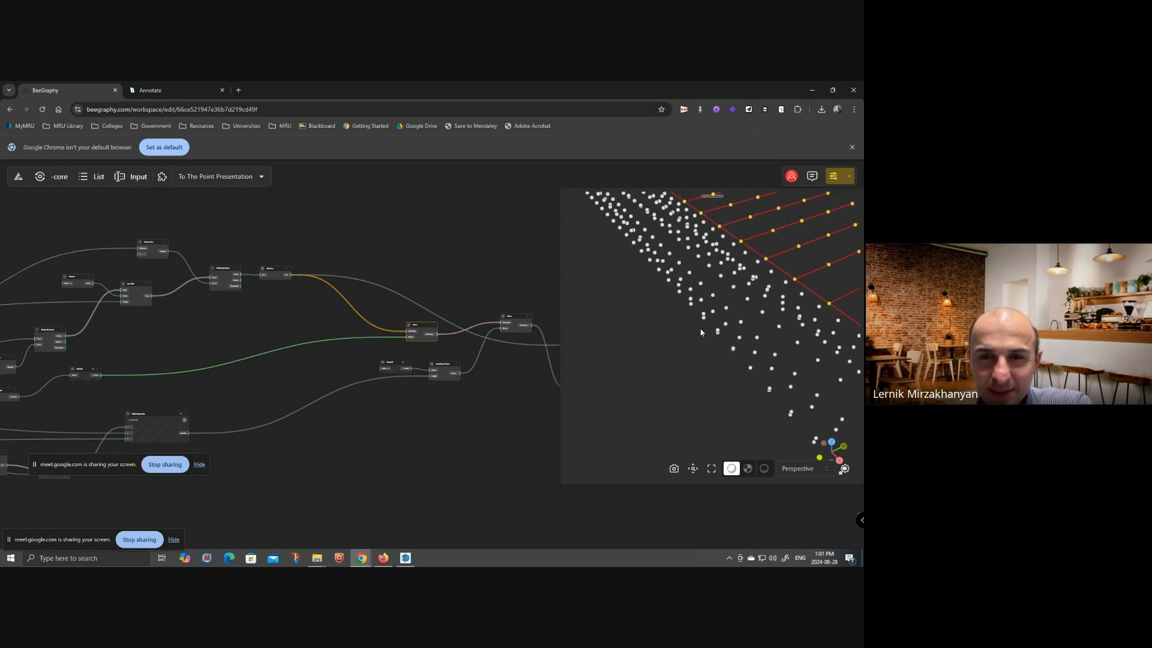
- Check the connections of the Partition List node and turn on the preview of the y*cos(x*z) Math Expression node it feeds
left_click_drag(395, 439, 359, 436)
scroll(506, 380, "down", 3)
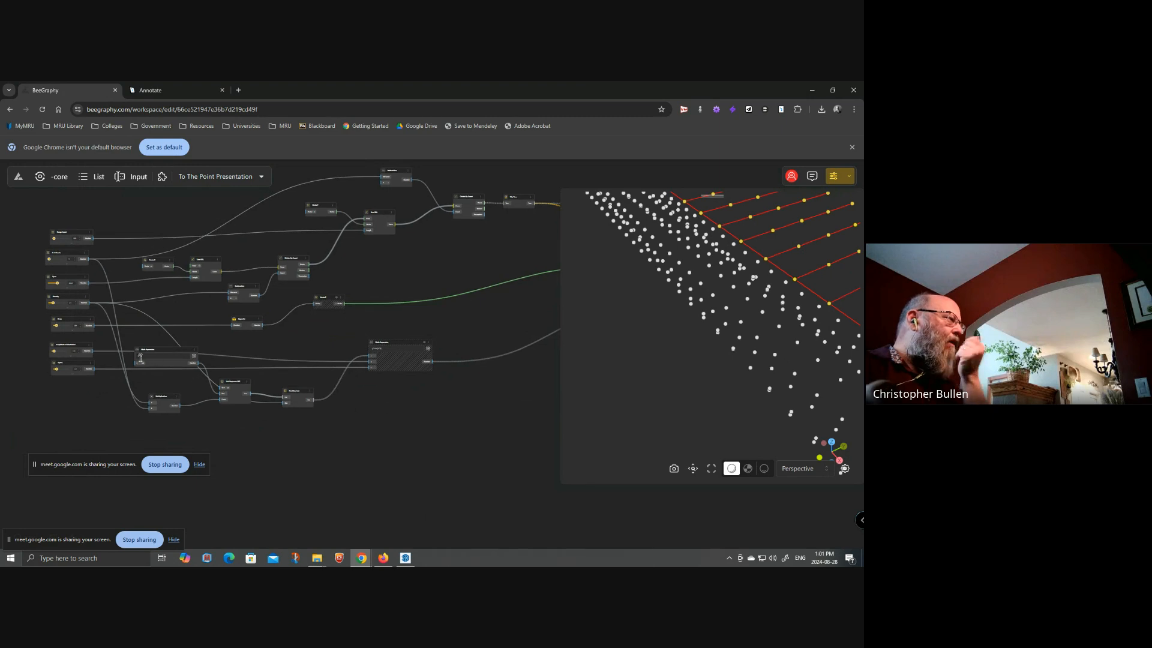
scroll(480, 474, "up", 5)
left_click_drag(420, 444, 371, 446)
left_click_drag(238, 407, 246, 403)
left_click(326, 415)
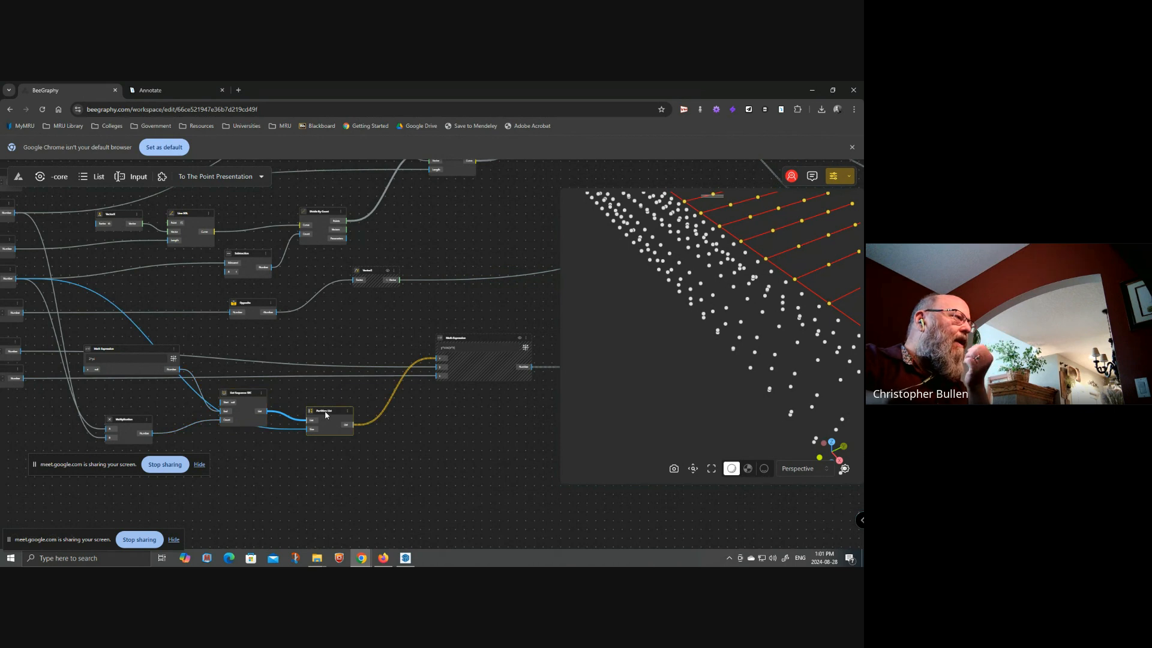
left_click(518, 338)
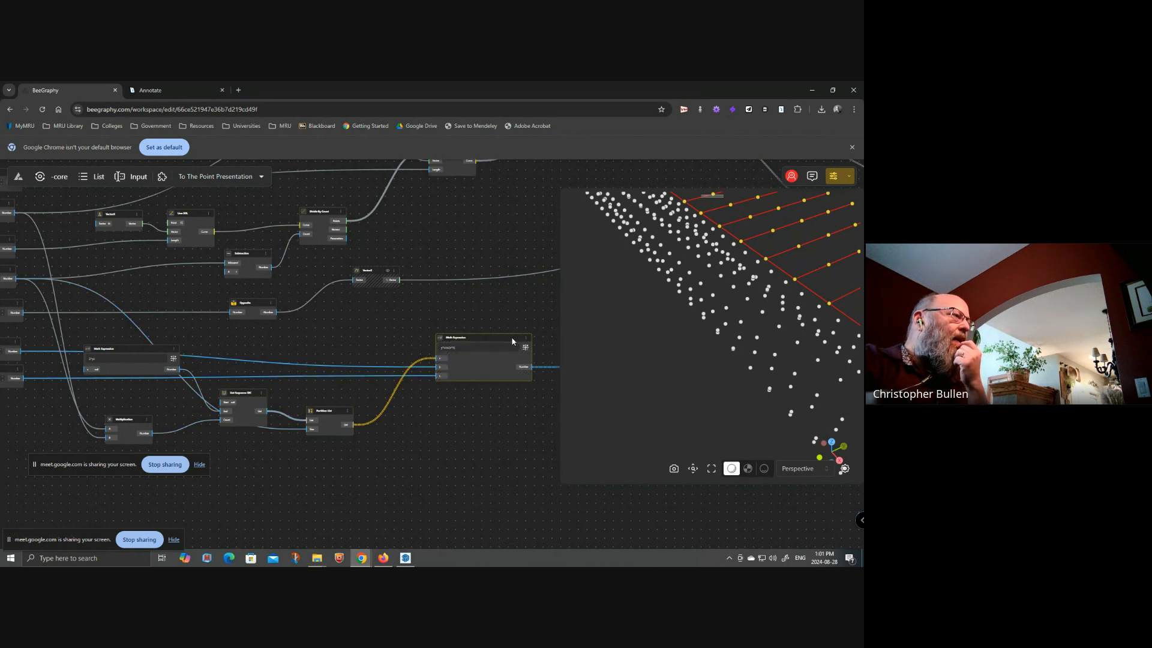
- Trace the graph to the Amplitude Vector node and inspect the values of its Vector output
mouse_move(457, 436)
left_mouse_down()
mouse_move(374, 478)
mouse_move(297, 478)
left_mouse_up()
left_click_drag(509, 428, 234, 479)
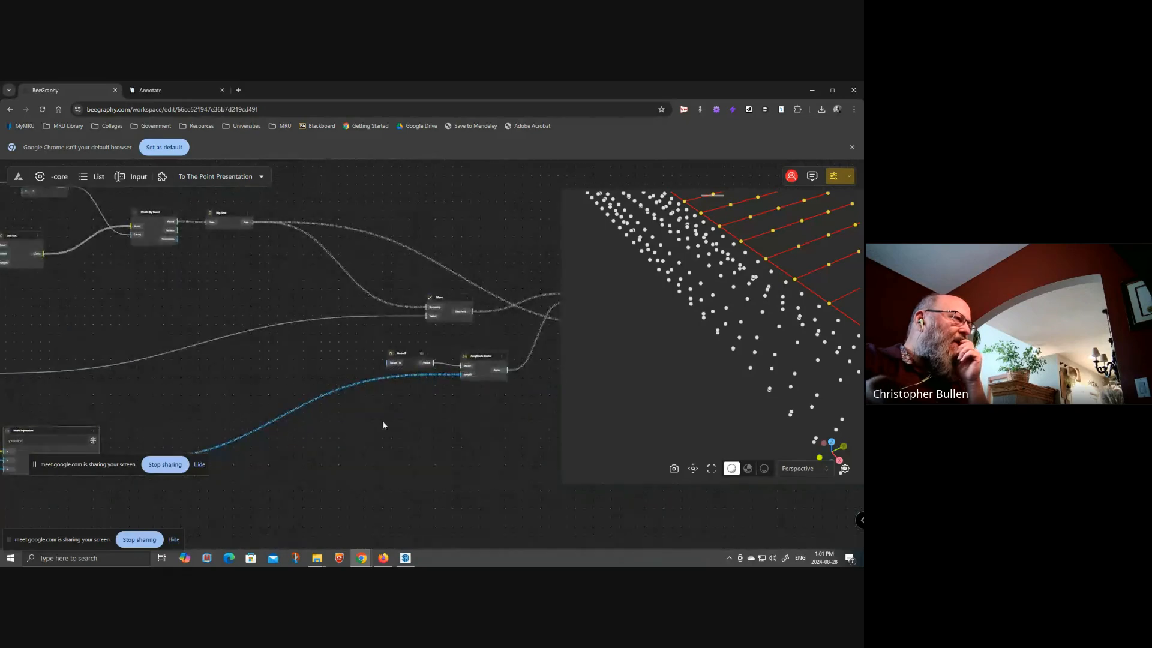
left_click_drag(470, 390, 453, 399)
scroll(413, 371, "up", 5)
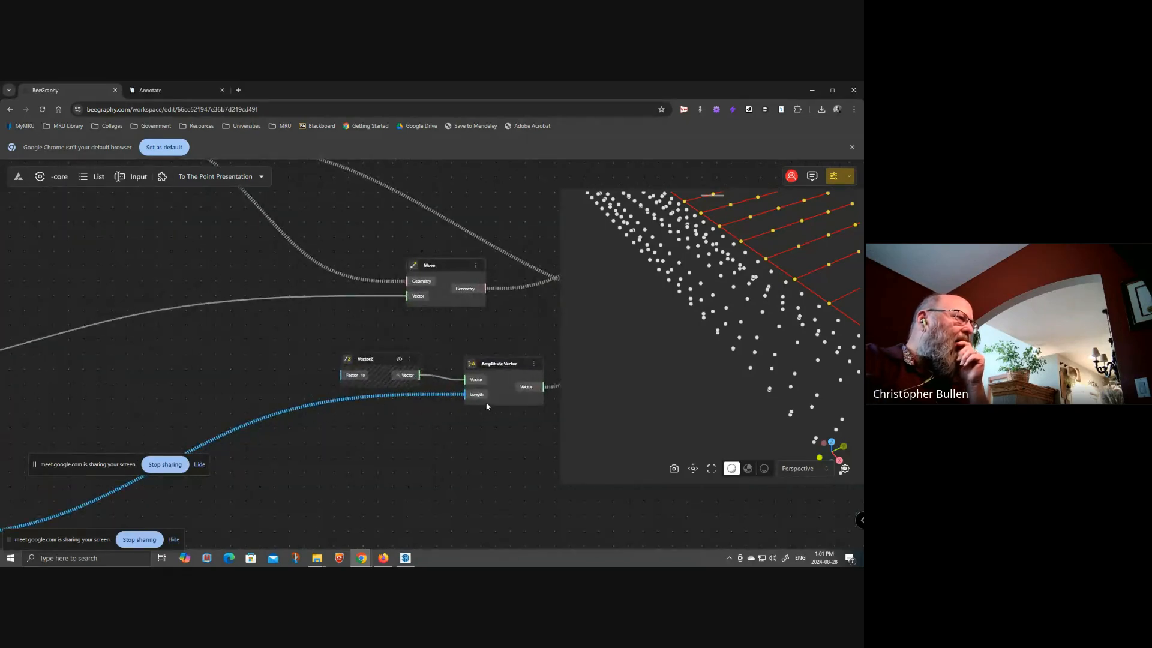
left_click(471, 407)
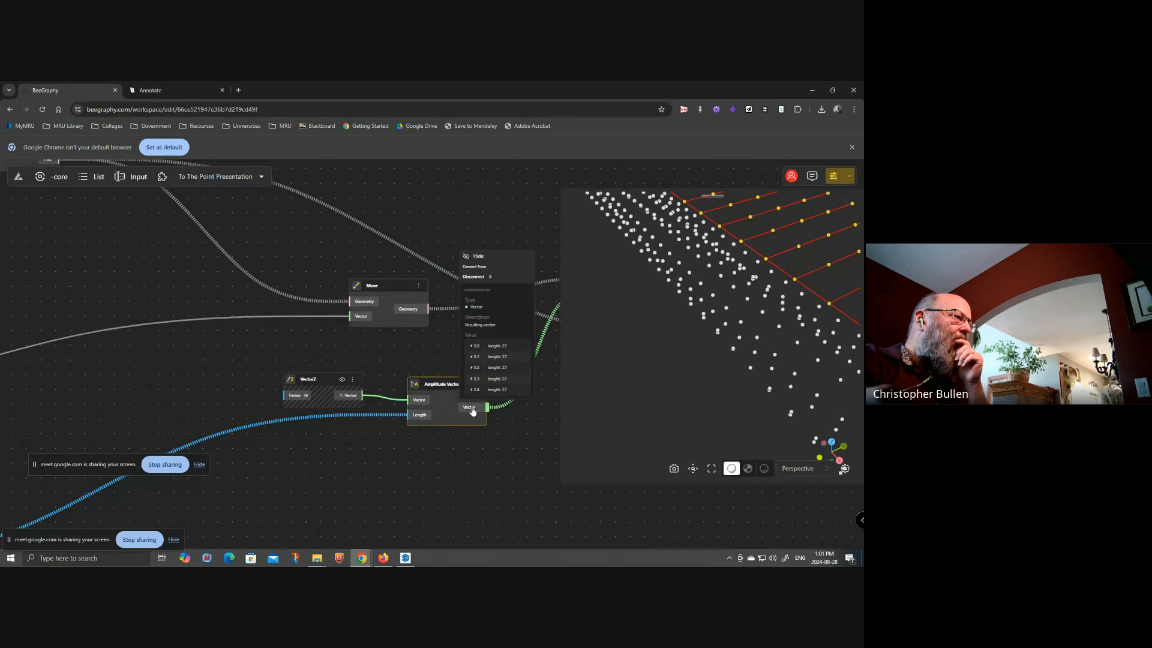
left_click_drag(485, 440, 240, 483)
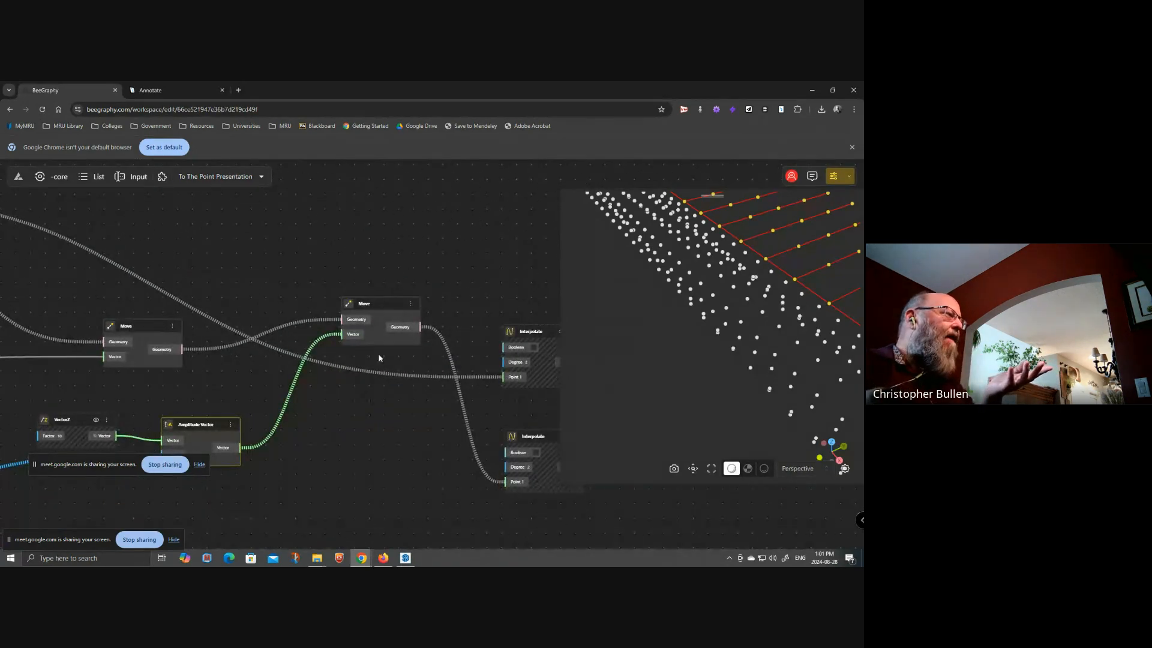
- Reposition the second Move node closer to the Interpolate nodes and select the first Move node to check its geometry
left_click_drag(380, 307, 416, 386)
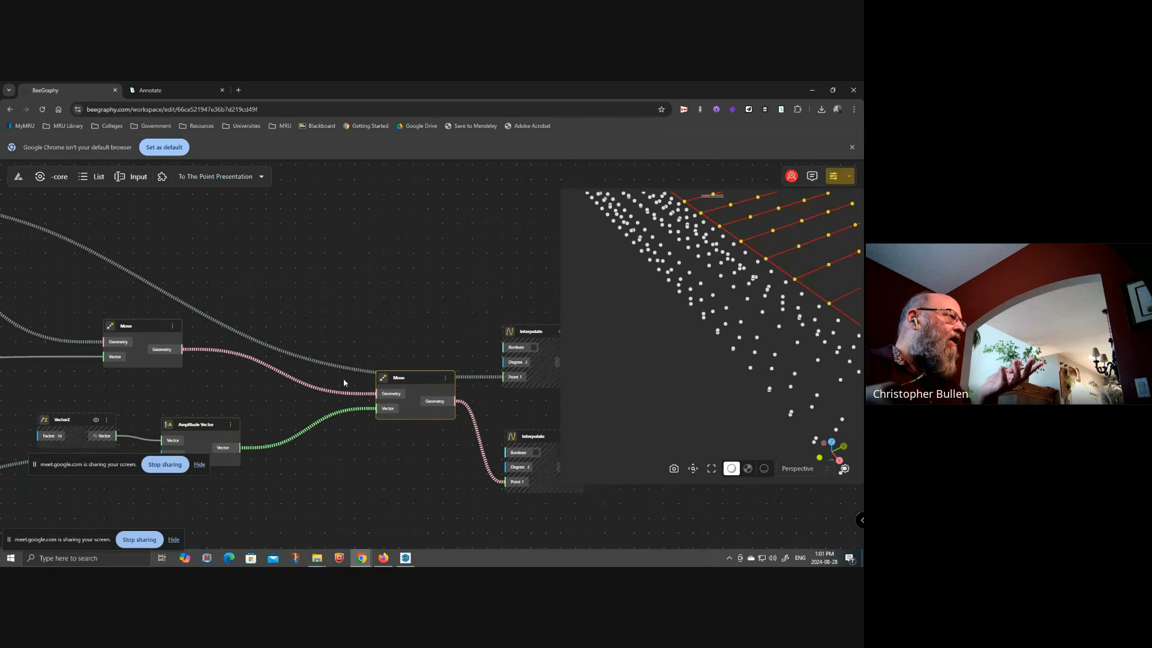
left_click(143, 326)
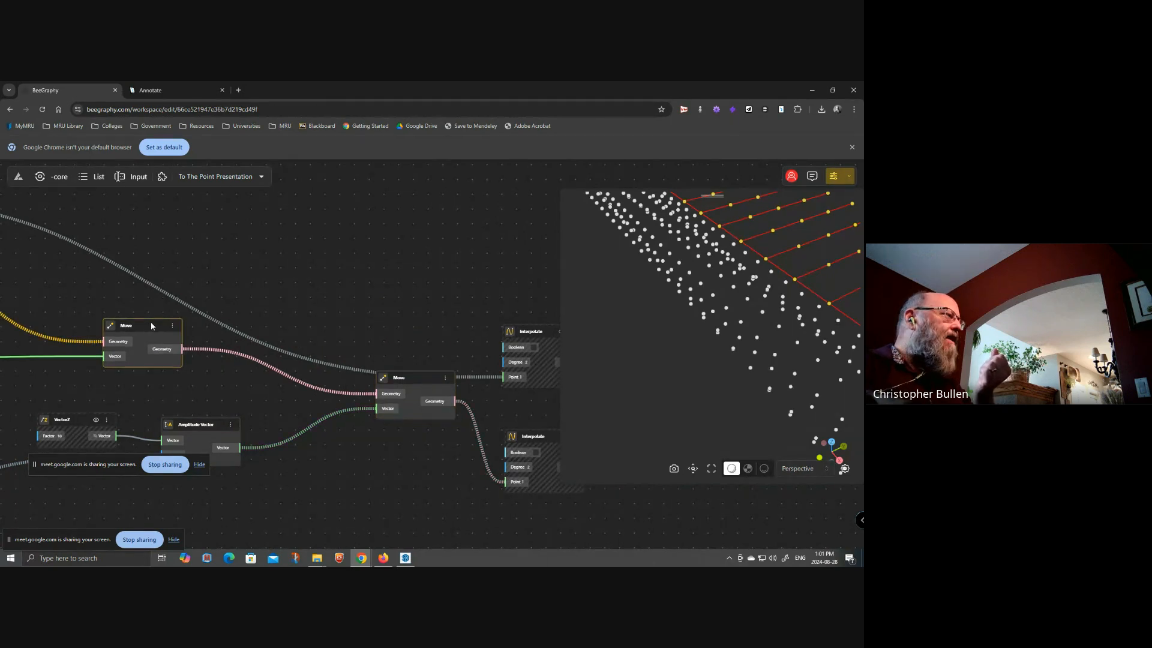
middle_click_drag(127, 334, 330, 338)
scroll(336, 332, "down", 3)
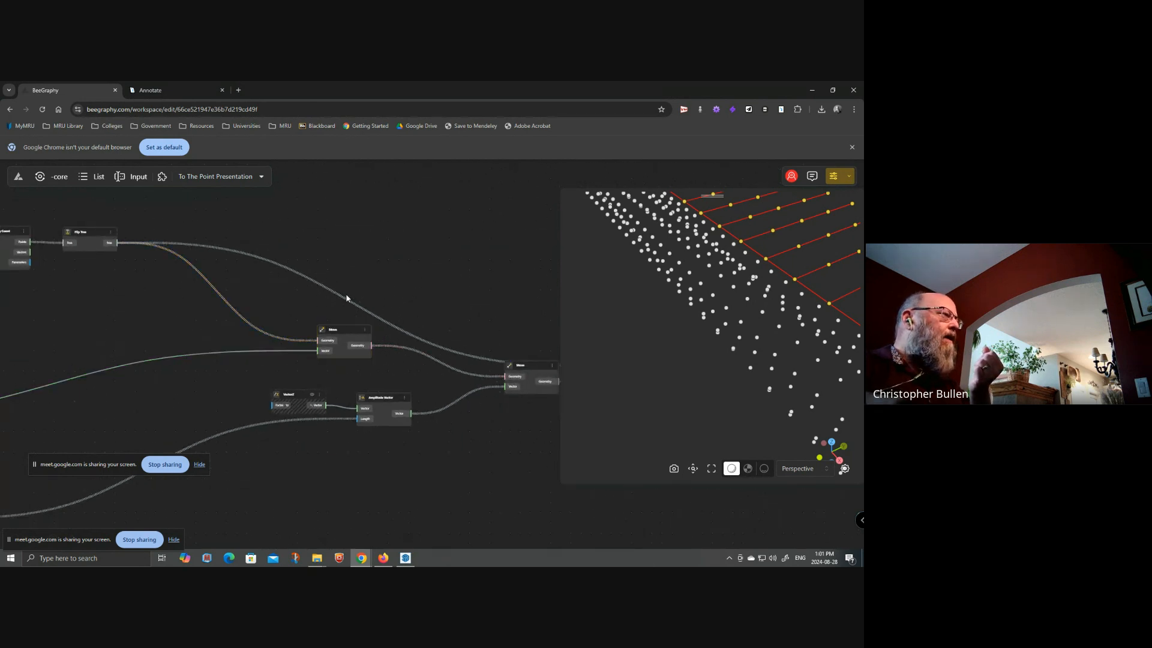
left_click(347, 334)
left_click(421, 286)
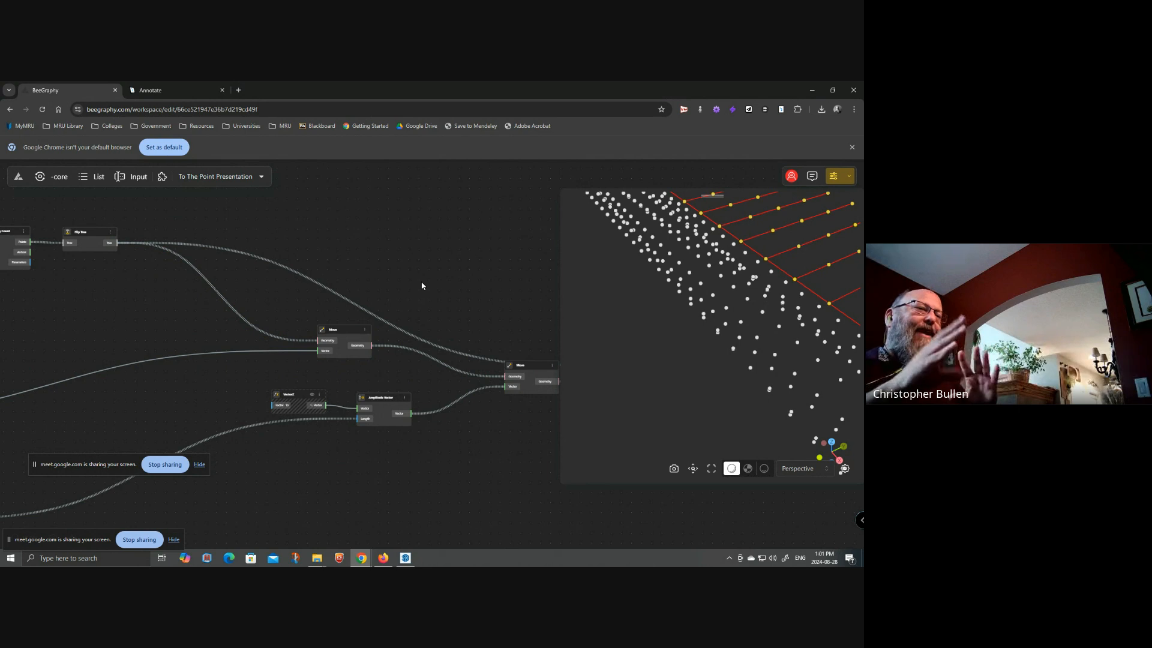
- Return to My Models and reopen the To The Point Presentation model
left_click(18, 176)
left_click(471, 166)
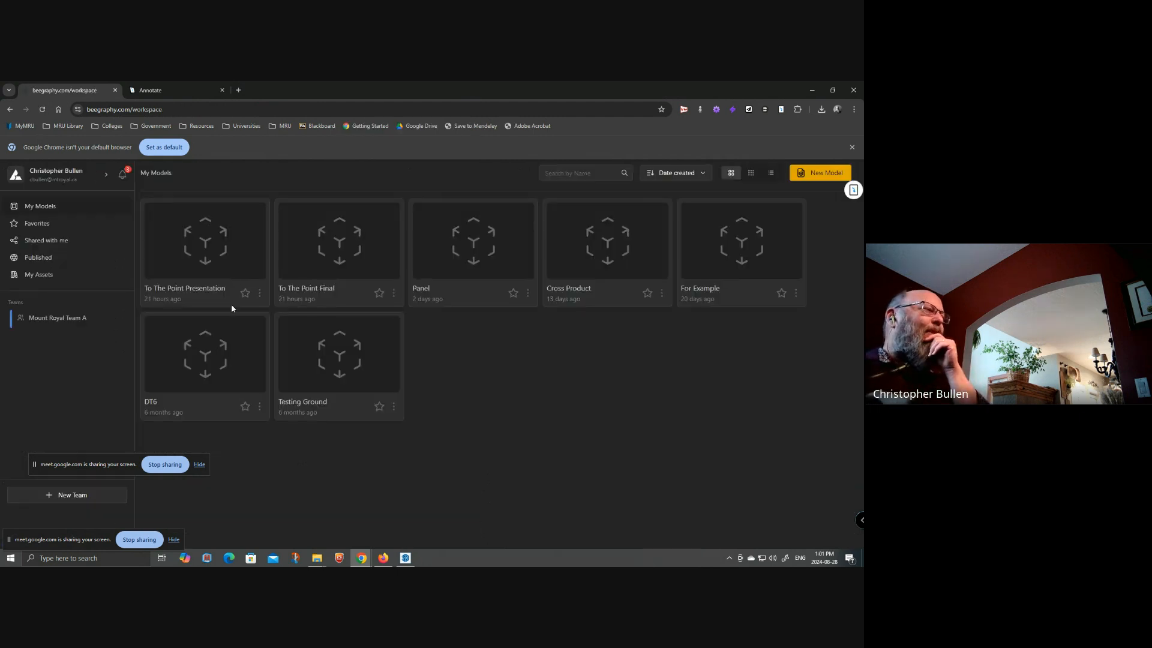
left_click(223, 256)
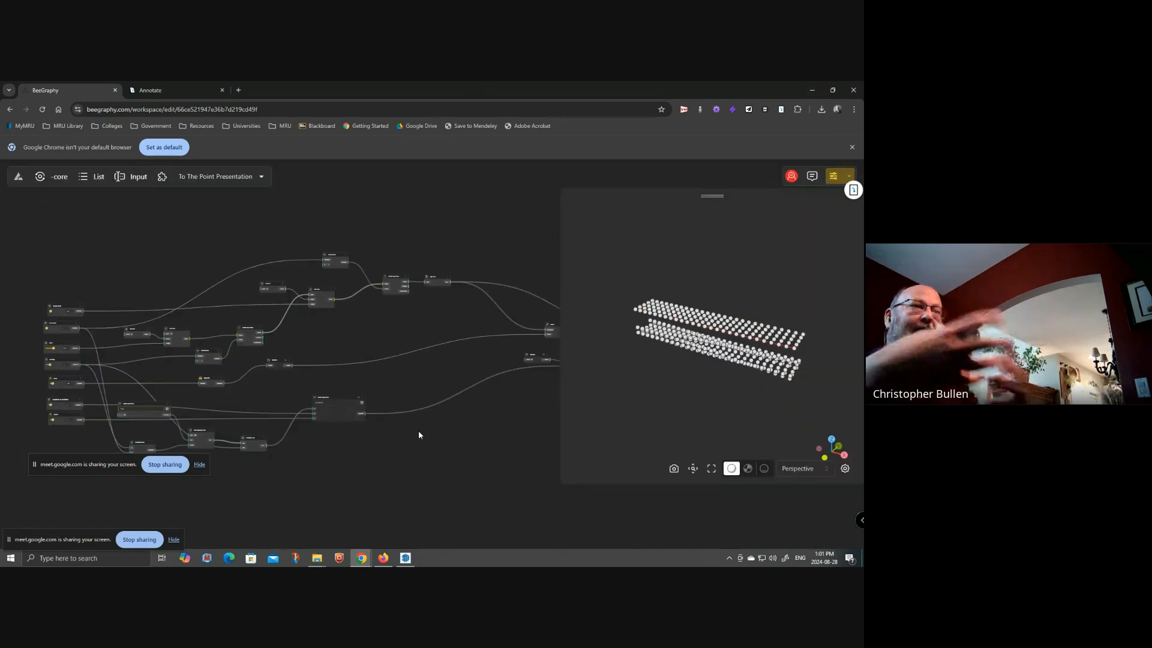
- Highlight the points of the second and the first Move node to compare them in the 3D view
left_click_drag(465, 409, 411, 414)
scroll(463, 412, "up", 5)
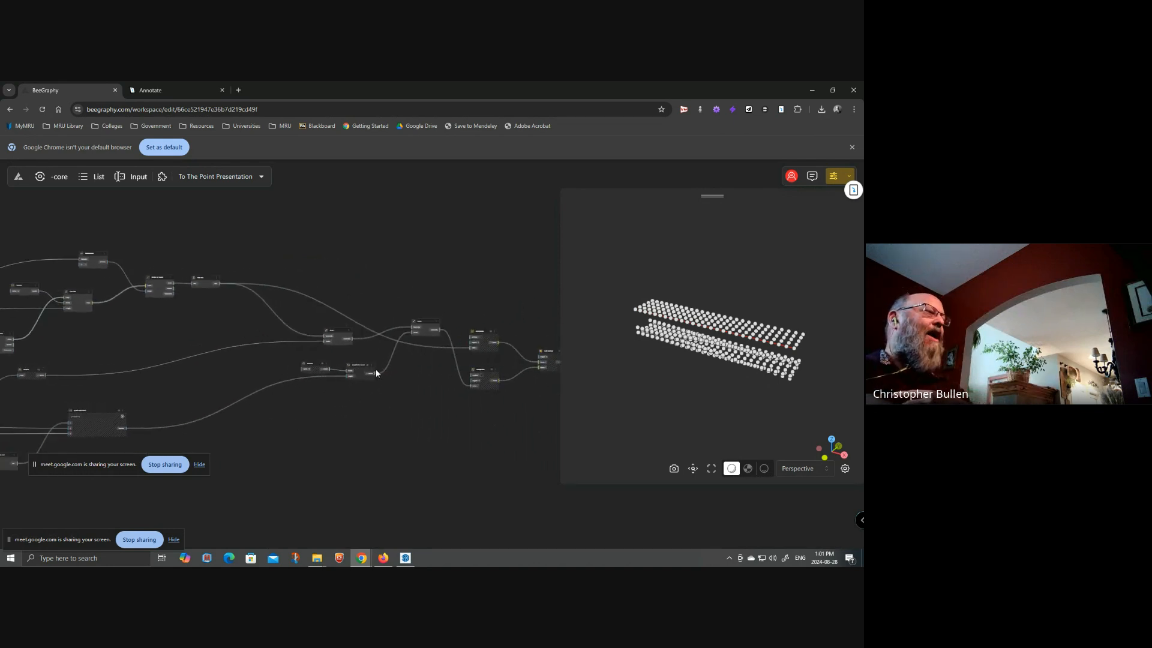
left_click_drag(438, 402, 384, 425)
left_click(398, 321)
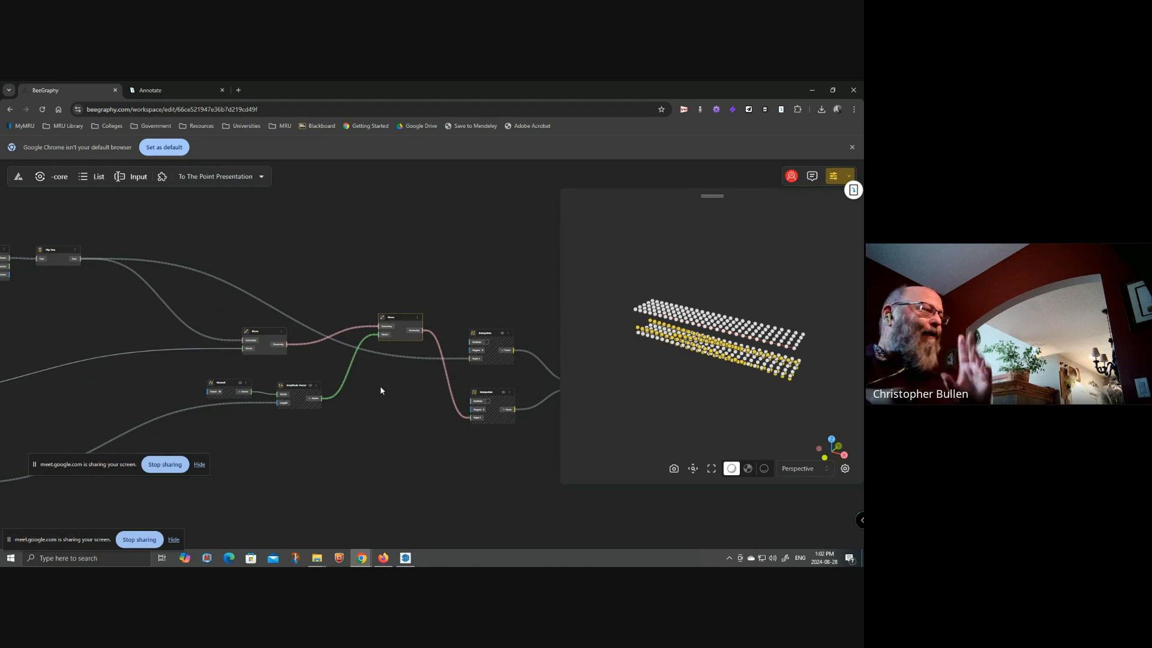
scroll(369, 390, "down", 1)
left_click(281, 342)
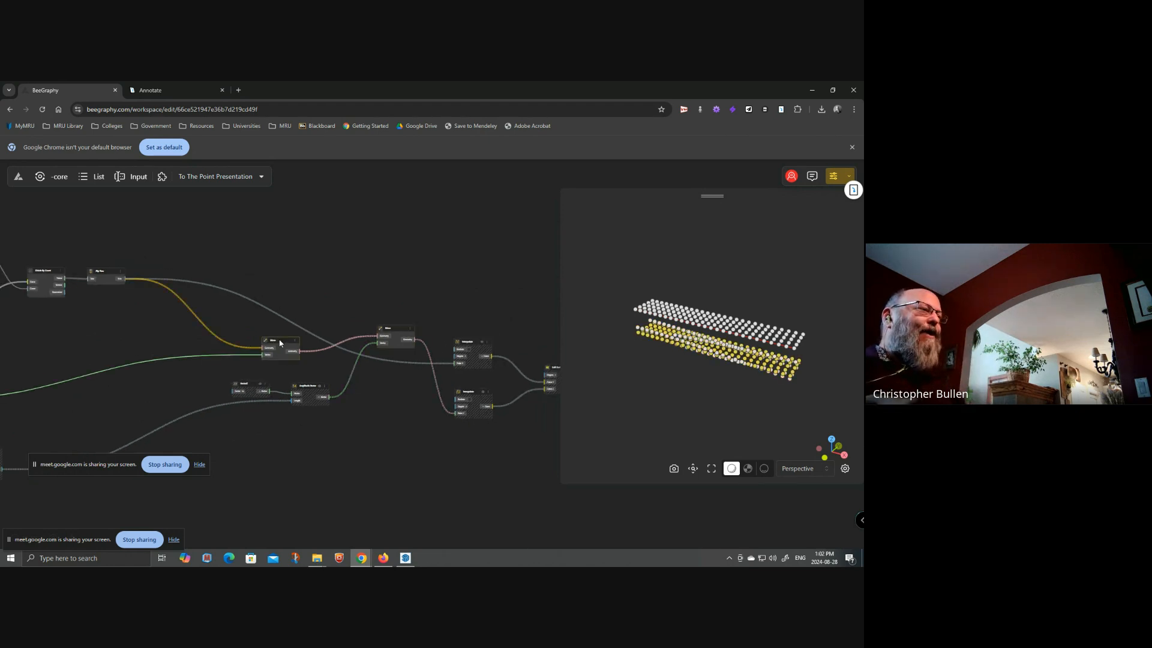
- Hide the first Move node's preview and reposition the second Move node between Amplitude Vector and the lower Interpolate node
right_click(299, 337)
left_click(319, 347)
left_click(400, 326)
left_click_drag(393, 422, 258, 401)
left_click_drag(332, 421, 321, 430)
left_click_drag(268, 310, 257, 365)
scroll(708, 396, "up", 5)
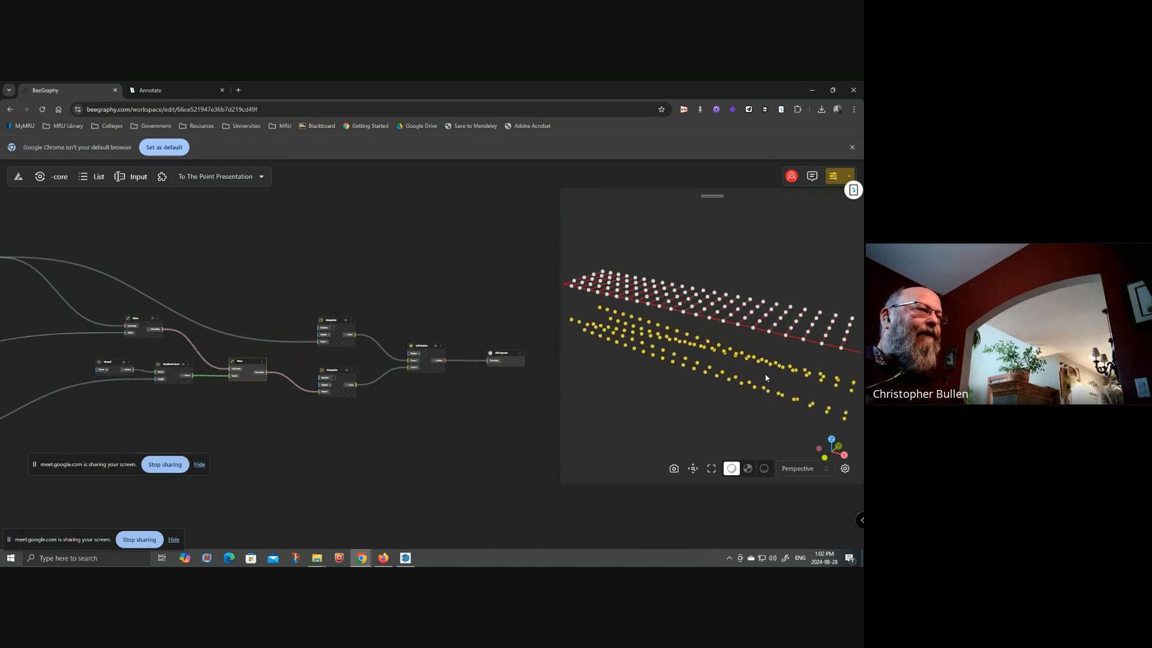
- Show the curves of the lower and the upper Interpolate node in the 3D view
left_click(346, 375)
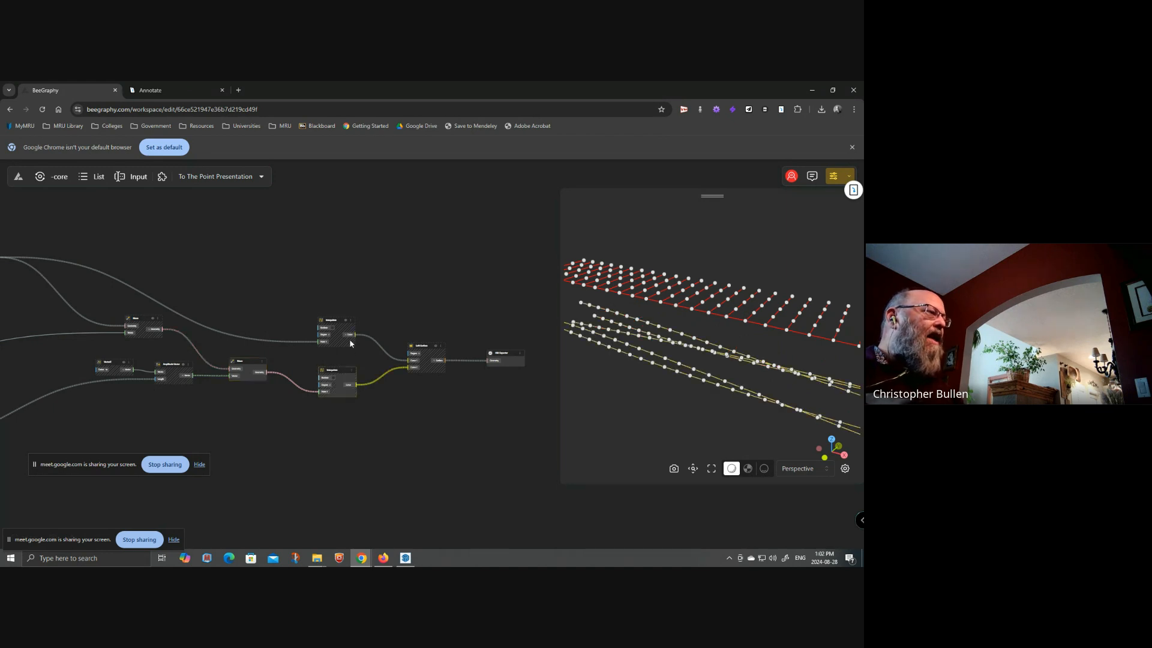
left_click(346, 320)
left_click_drag(498, 413, 477, 414)
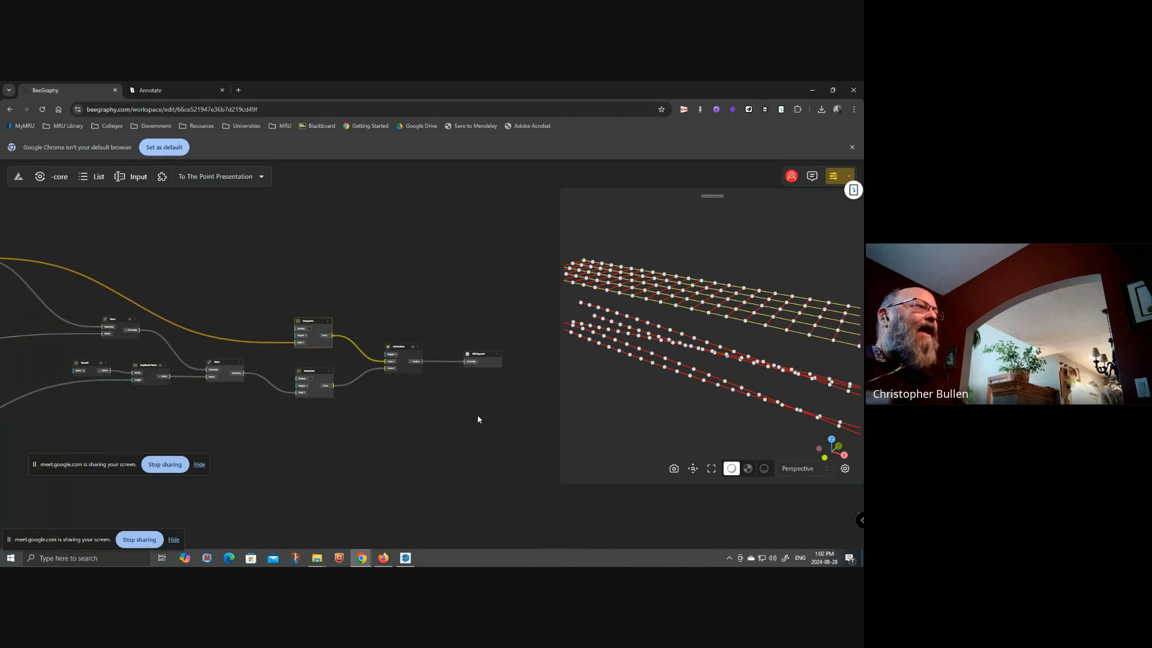
- Hide the preview of the lines crossing between the upper point rows and select the Loft Surface node
scroll(441, 389, "down", 4)
left_click_drag(302, 331, 387, 311)
left_click_drag(361, 265, 185, 423)
right_click(324, 313)
left_click(429, 387)
left_click_drag(526, 436, 286, 419)
scroll(354, 324, "up", 5)
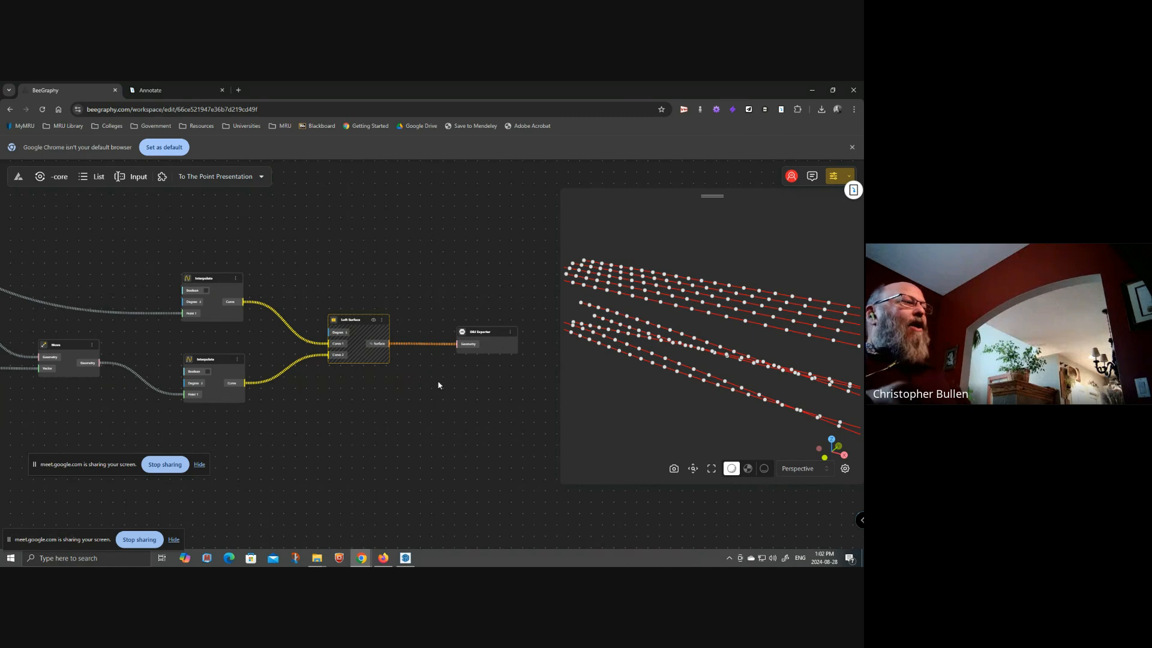
- Check both Interpolate nodes' curves and show the Loft Surface preview, viewing the lofted panels from several sides
left_click(207, 279)
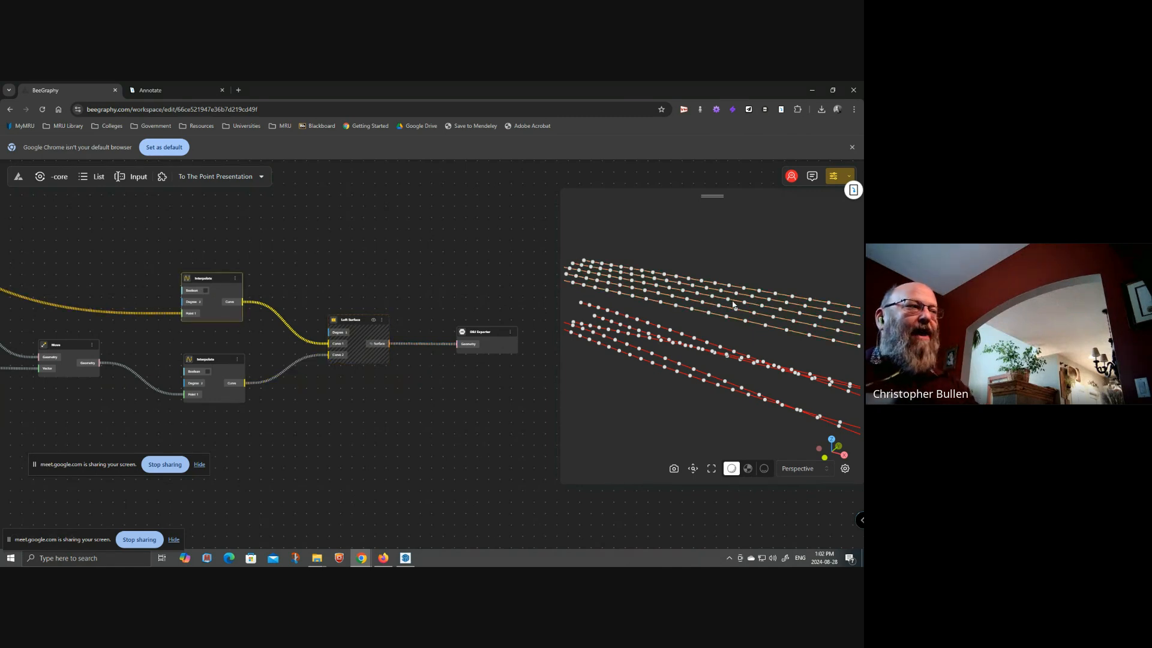
left_click(206, 359)
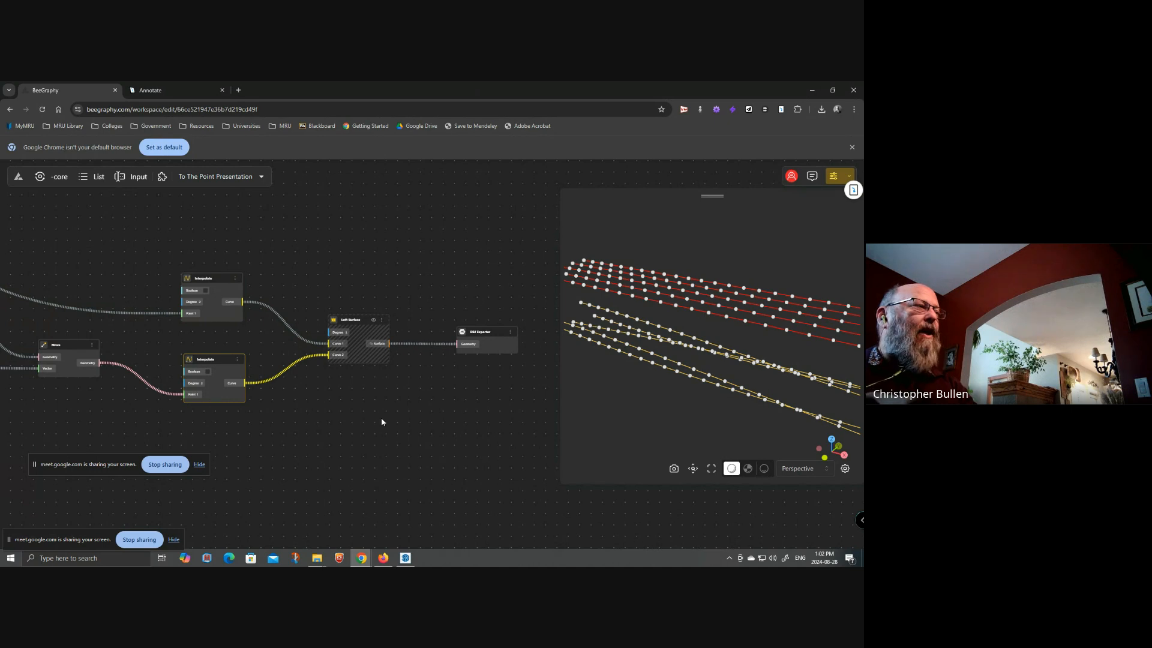
left_click(375, 327)
right_click_drag(718, 394, 702, 340)
scroll(699, 358, "down", 5)
left_click_drag(747, 362, 742, 331)
left_click(773, 363)
scroll(741, 336, "up", 3)
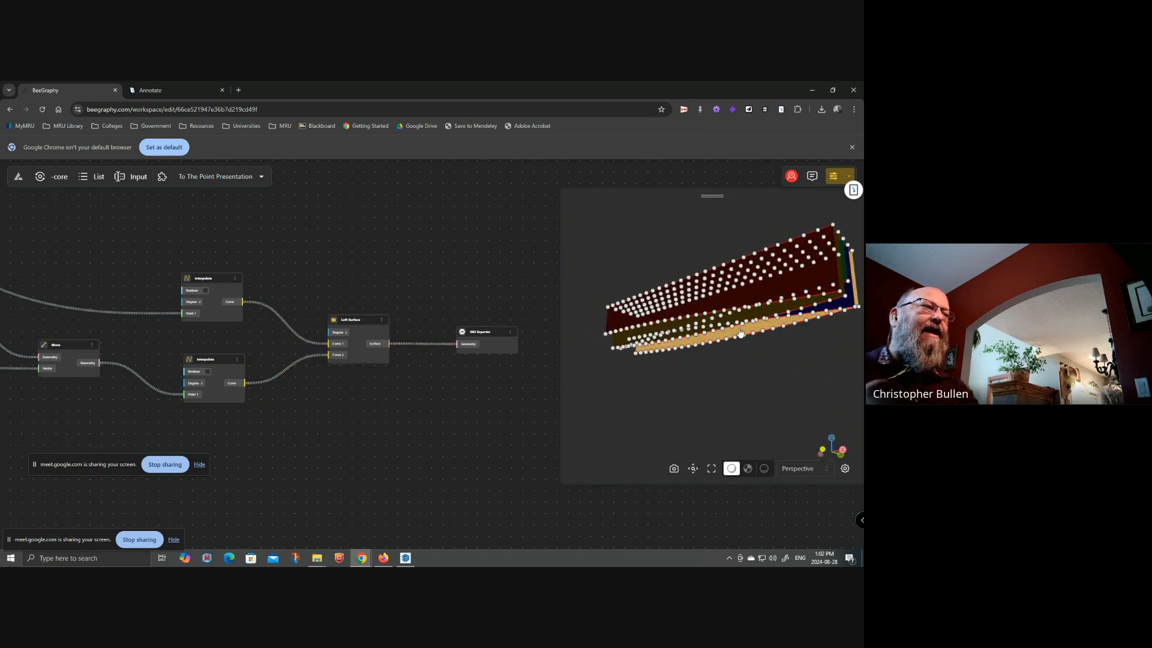
left_click_drag(788, 364, 709, 377)
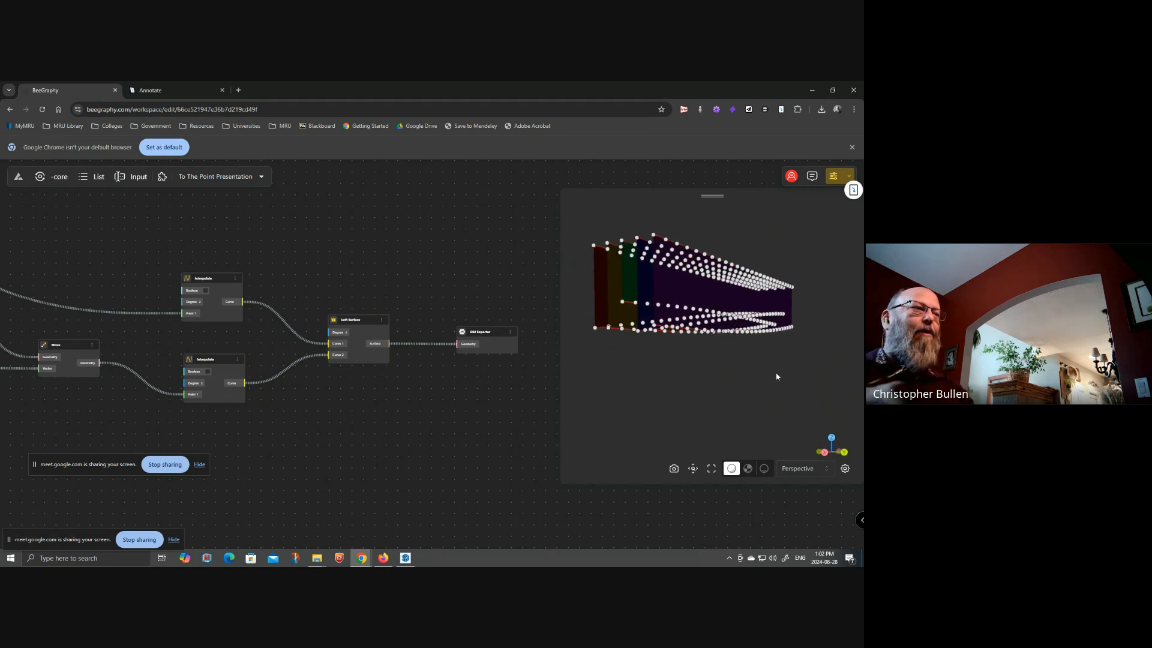
- Add an Apply Material node and connect the Loft Surface output to its Geometry input
left_click(363, 325)
left_click(412, 433)
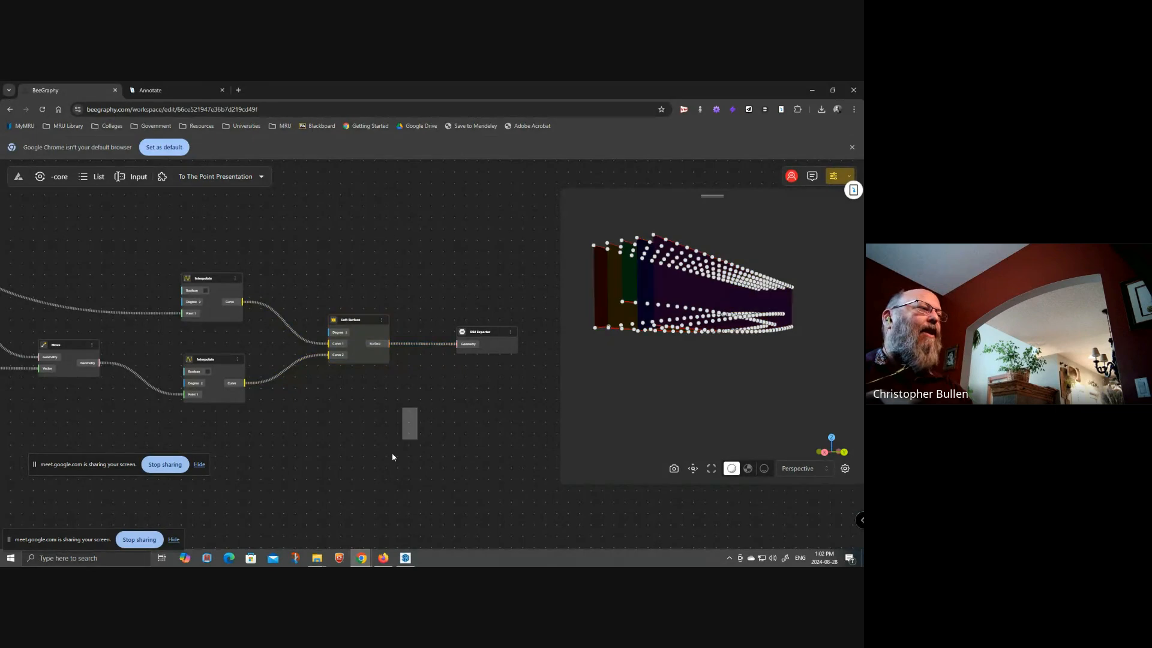
double_click(447, 436)
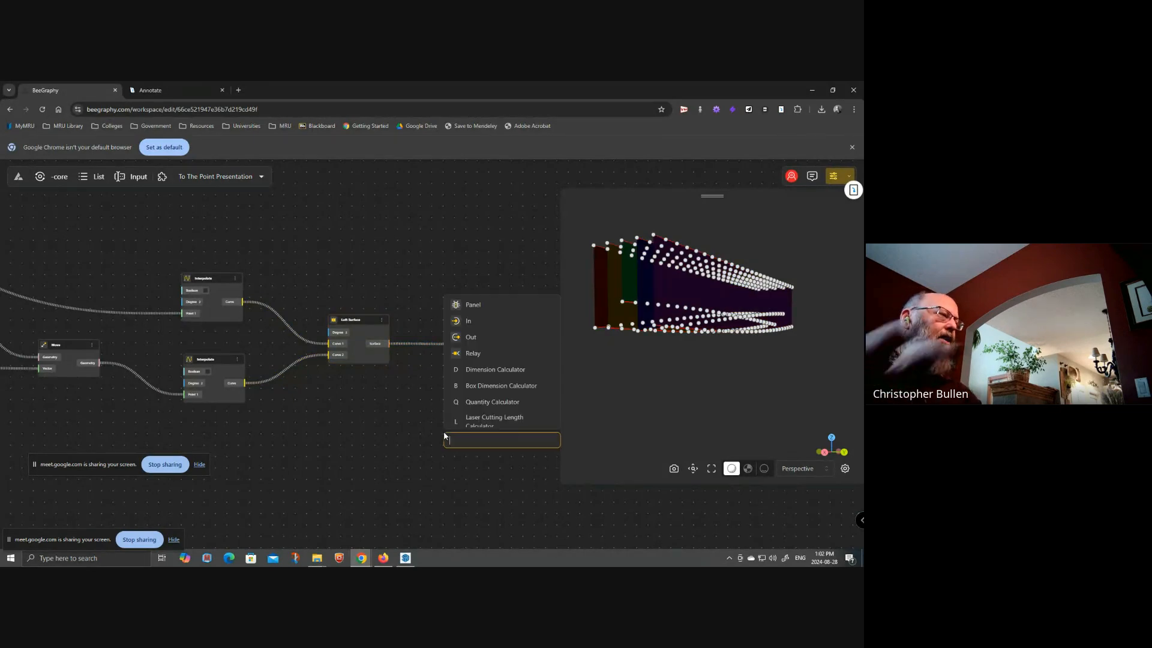
type("mater")
key("Down")
key("Return")
left_click_drag(390, 344, 453, 459)
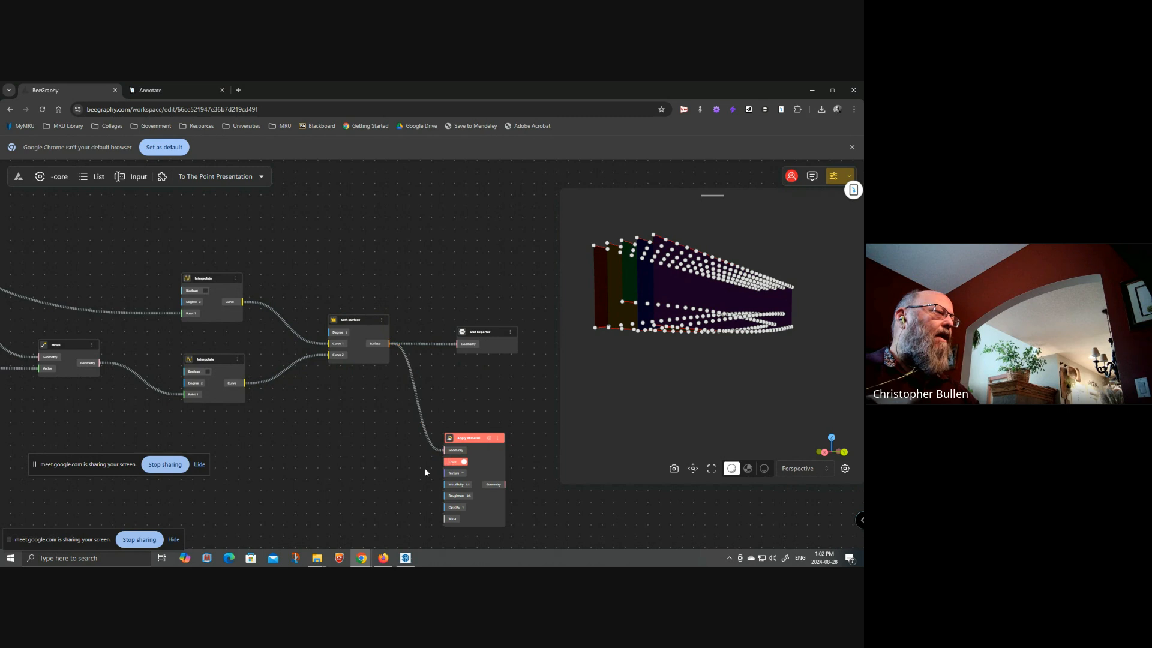
- Add a Color Picker node beside Apply Material and set its colour to a medium green
double_click(385, 477)
type("colo")
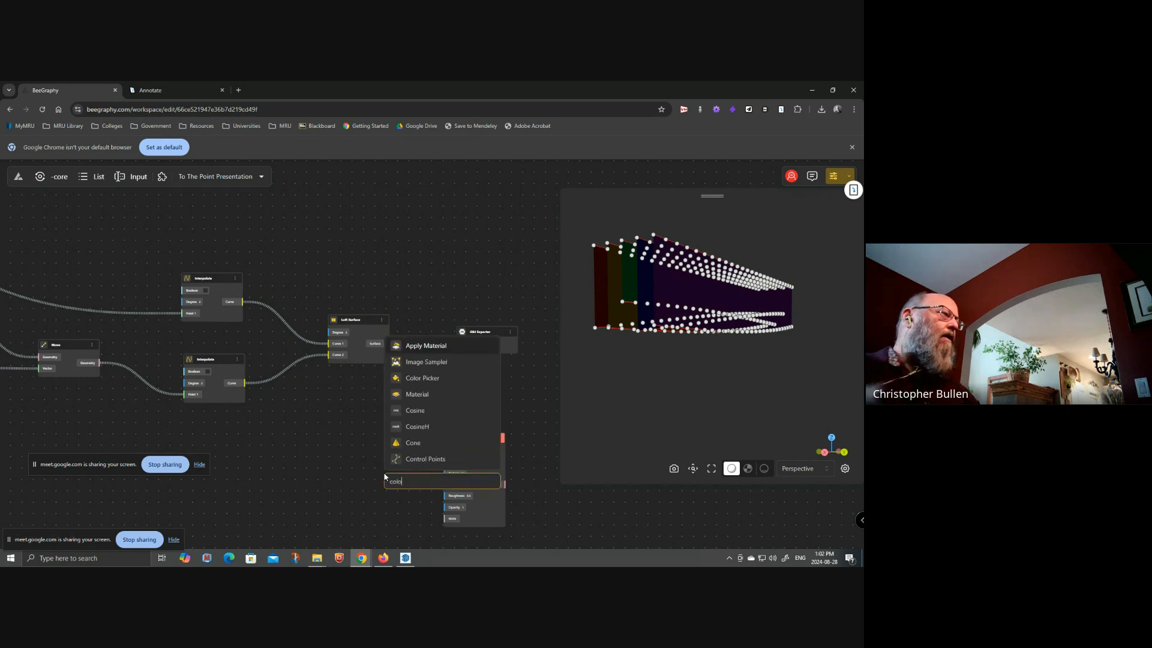
left_click(424, 391)
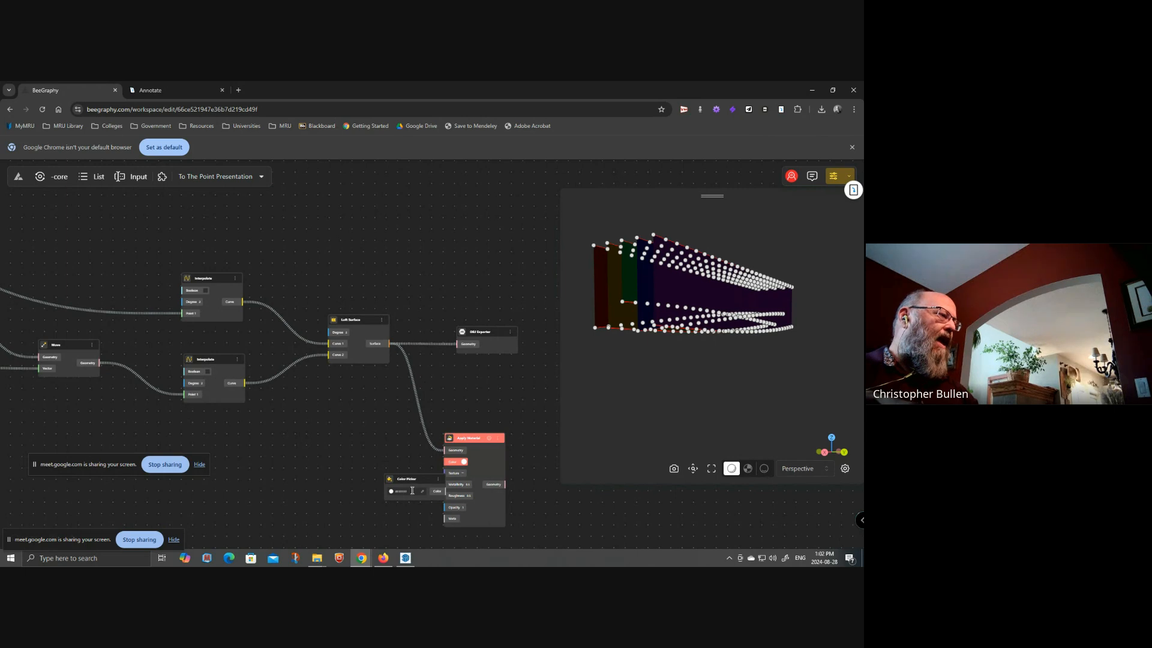
left_click(412, 490)
left_click(413, 430)
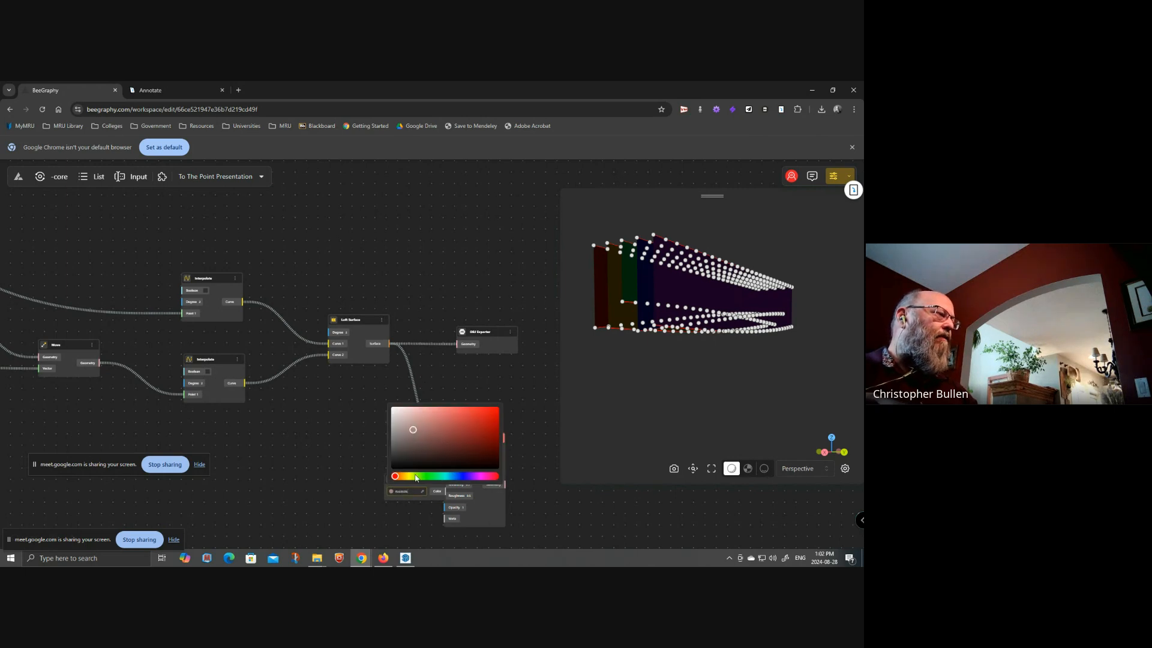
left_click(408, 476)
left_click(468, 418)
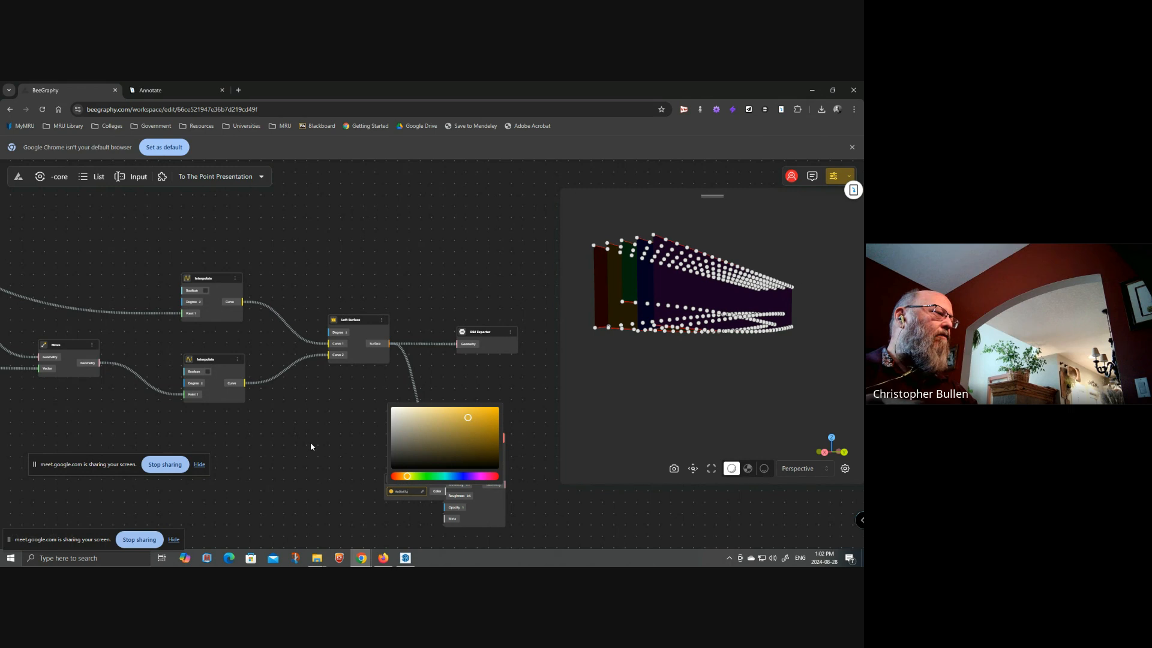
left_click(420, 441)
left_click_drag(436, 476, 428, 477)
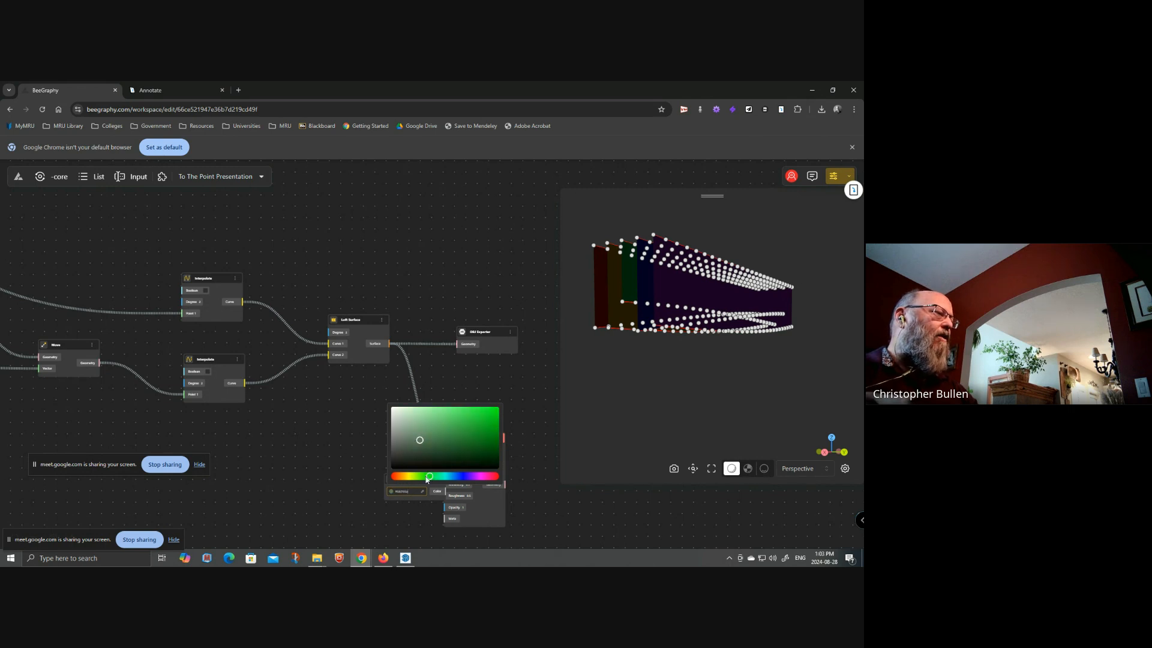
left_click_drag(426, 432, 449, 414)
left_click(378, 462)
- Connect the Color Picker to the Color input of Apply Material and view the coloured panels
mouse_move(426, 480)
left_mouse_down()
mouse_move(384, 459)
mouse_move(459, 470)
mouse_move(447, 462)
mouse_move(474, 439)
left_mouse_up()
left_click_drag(669, 371, 780, 348)
scroll(496, 340, "down", 3)
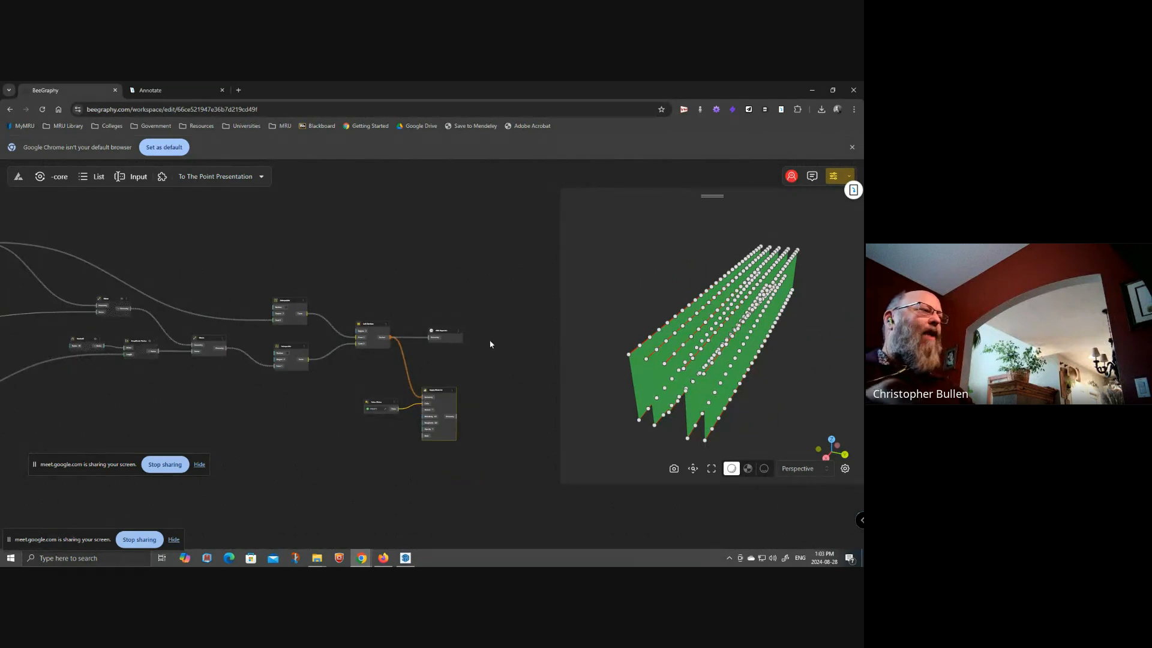
- Open the model in the Configurator
left_click_drag(280, 418, 513, 432)
scroll(403, 332, "down", 1)
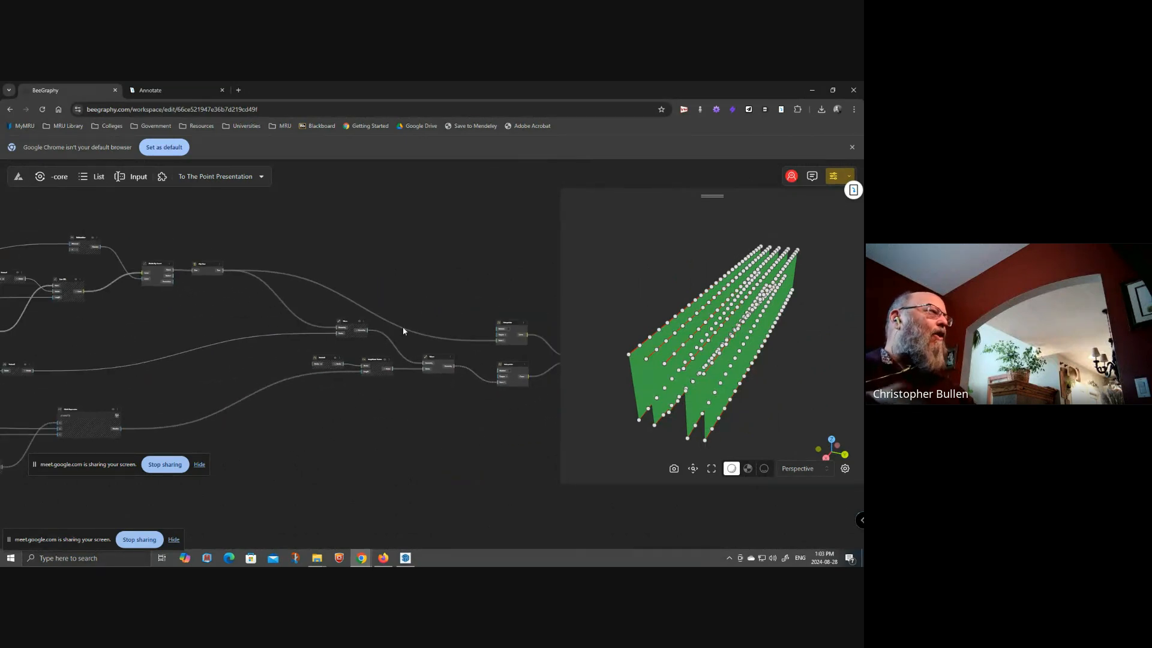
left_click(849, 178)
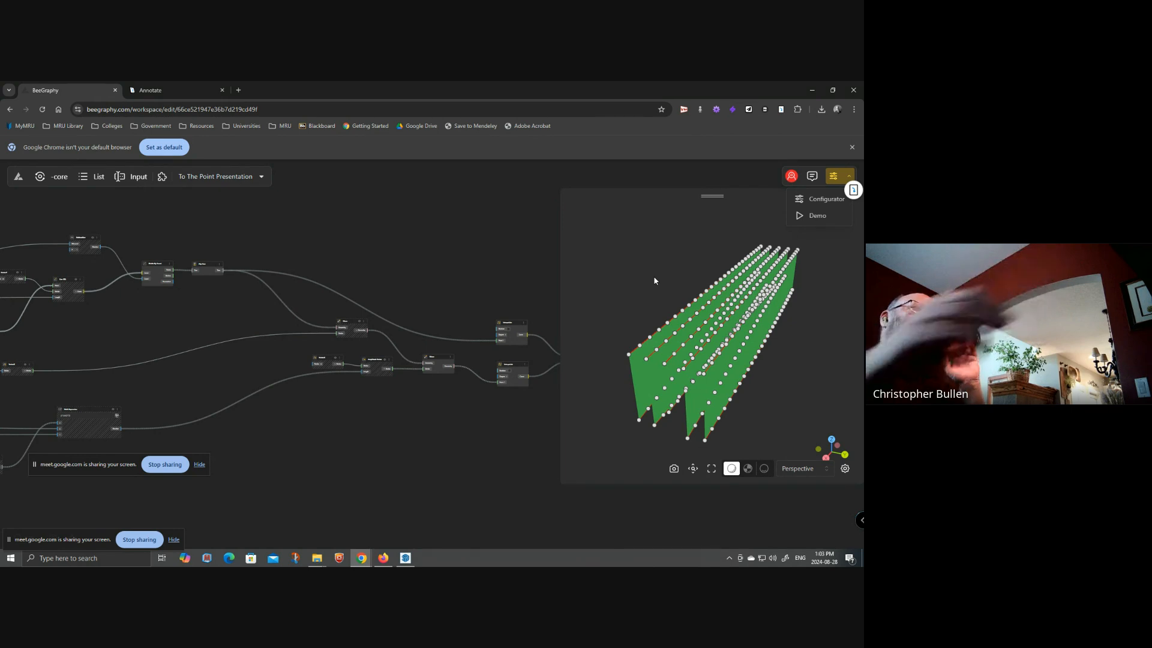
left_click(820, 200)
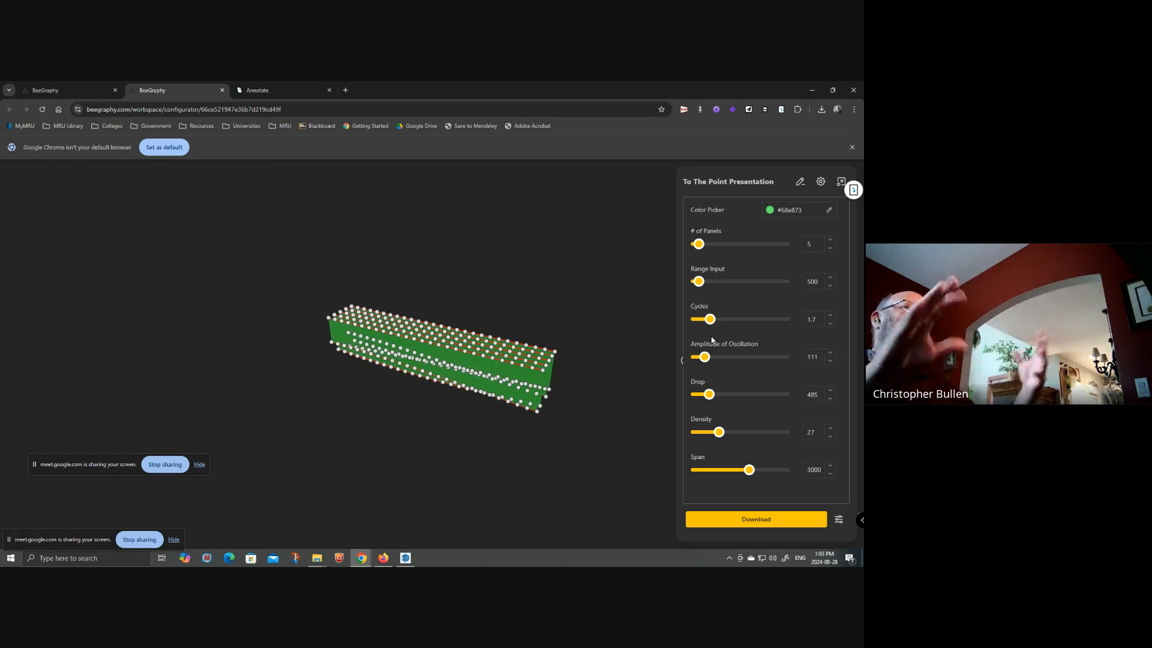
- Turn the model to a side view and set Amplitude of Oscillation to 245
left_click_drag(385, 431, 478, 430)
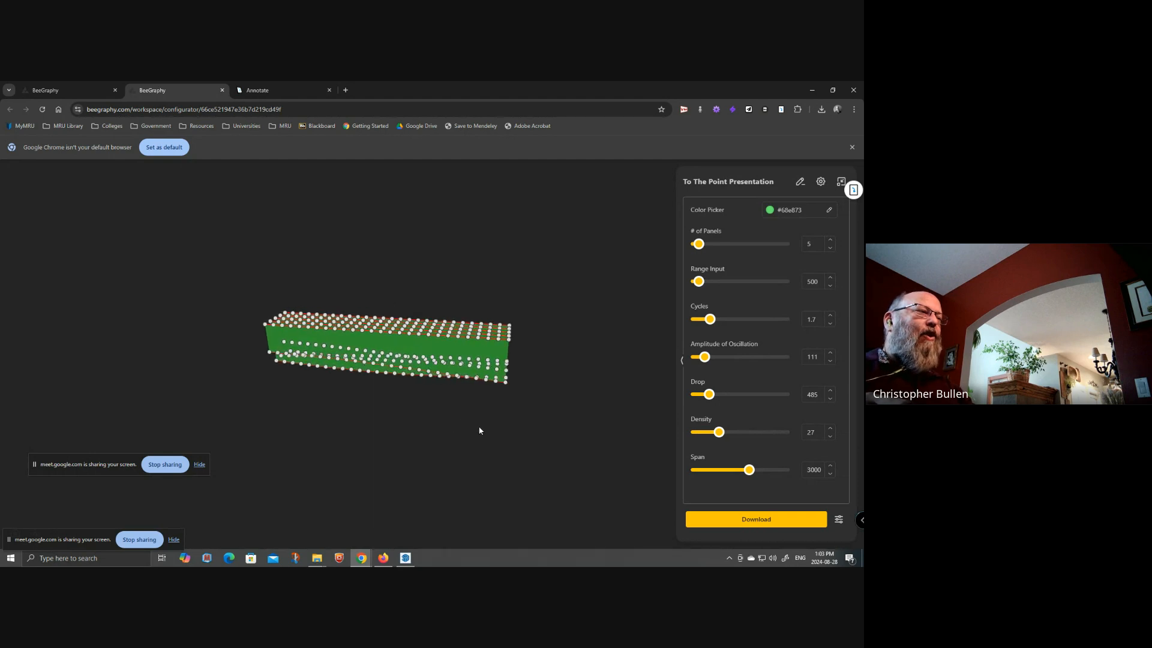
left_click_drag(705, 360, 716, 358)
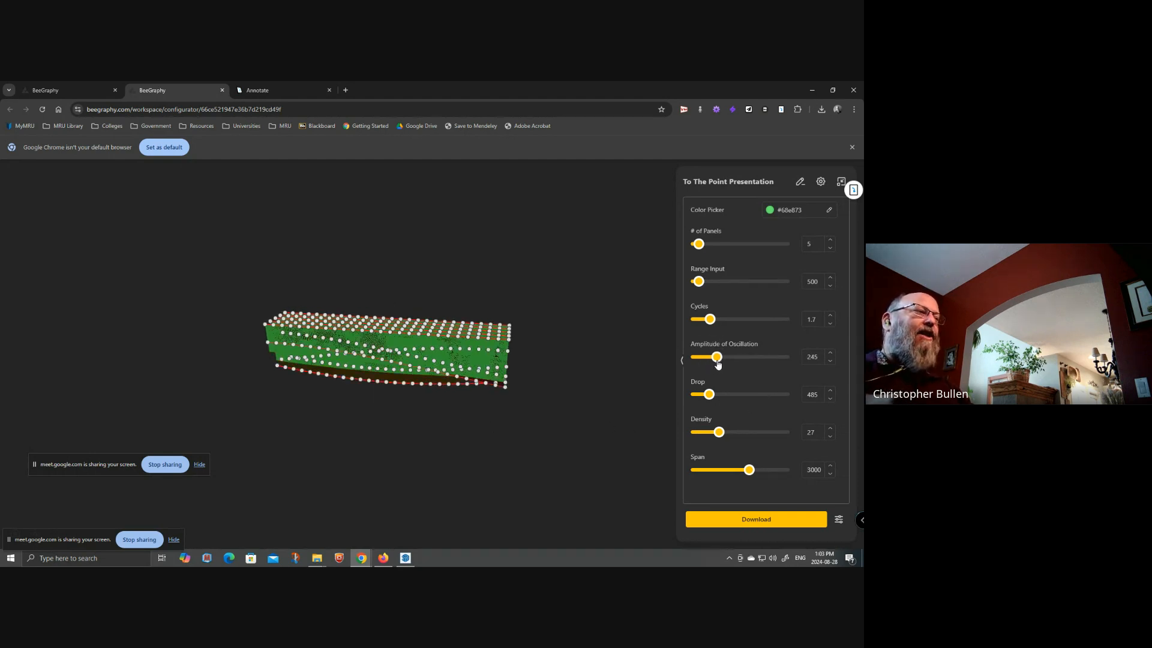
- Set Density to 33, Drop to 985 and # of Panels to 32 in the Configurator
left_click_drag(462, 421, 493, 411)
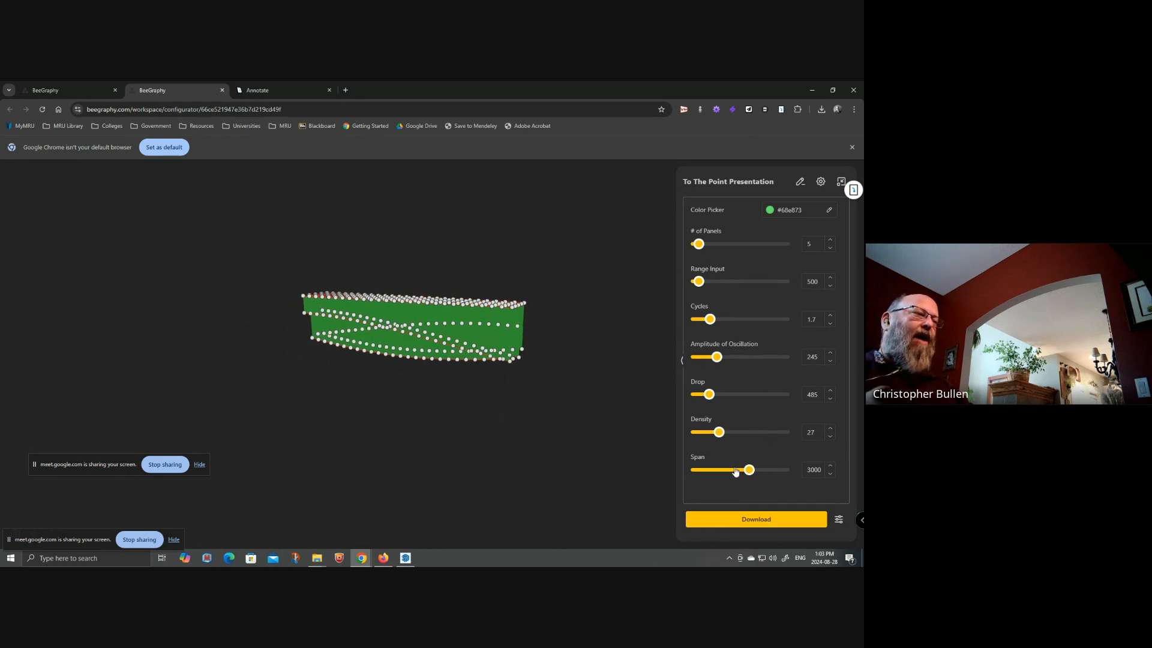
left_click_drag(723, 438, 726, 400)
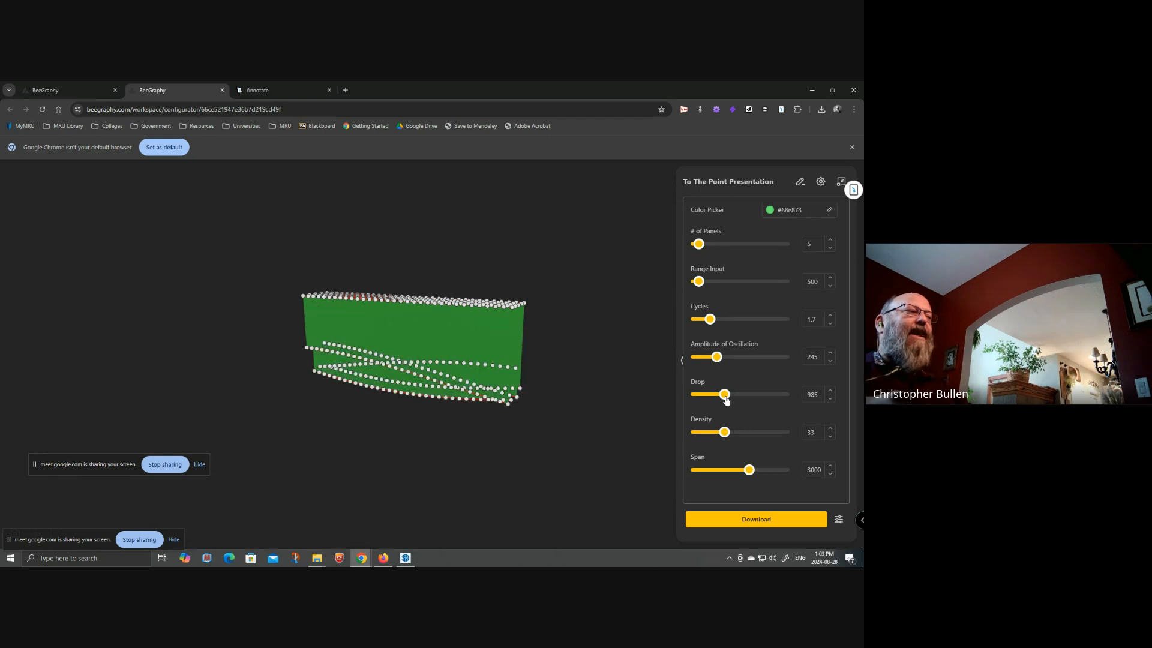
left_click_drag(699, 244, 717, 244)
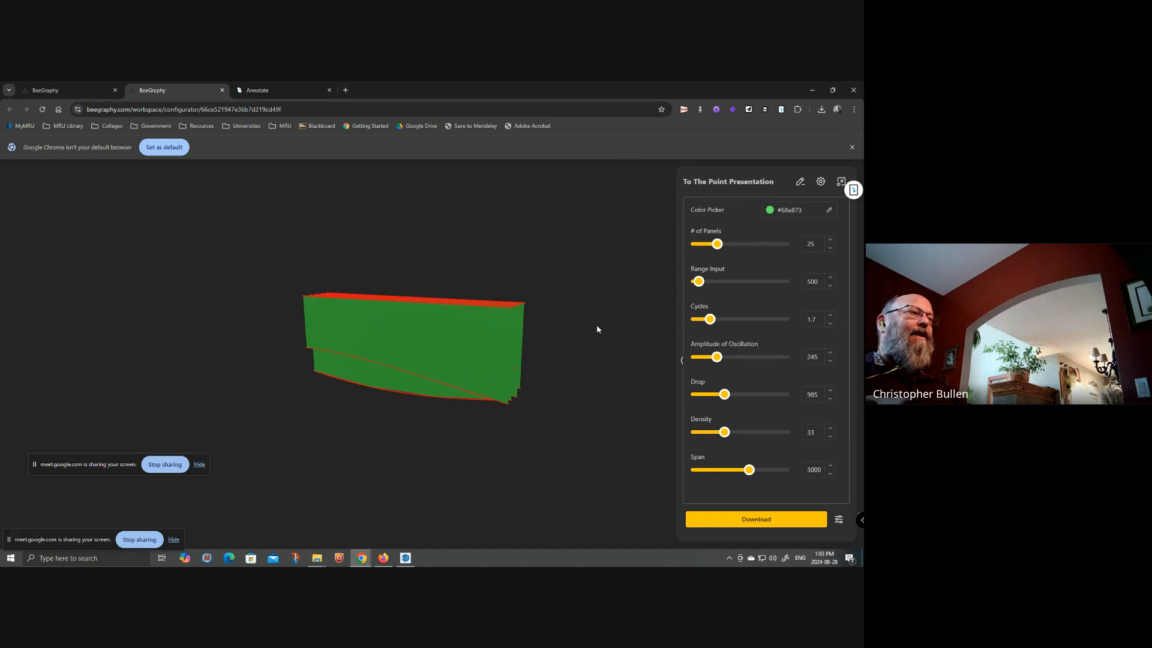
left_click(724, 244)
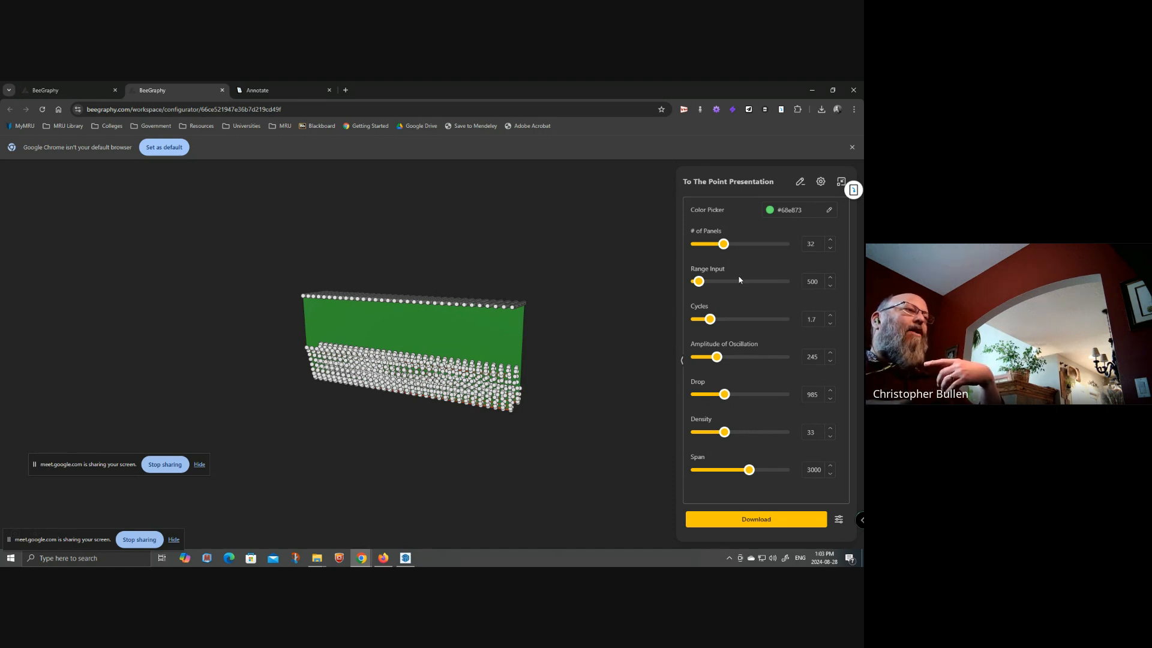
- Set Range Input to 3821 and Cycles to 5.1 for the hanging panels
left_click_drag(699, 282, 729, 281)
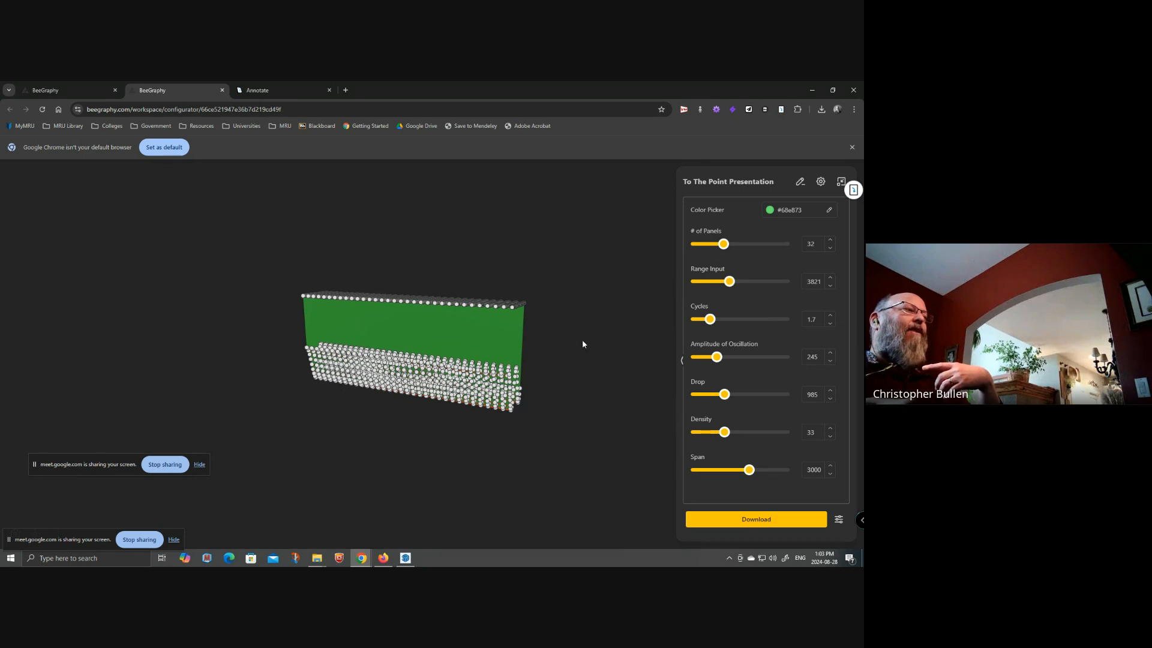
left_click_drag(548, 337, 653, 367)
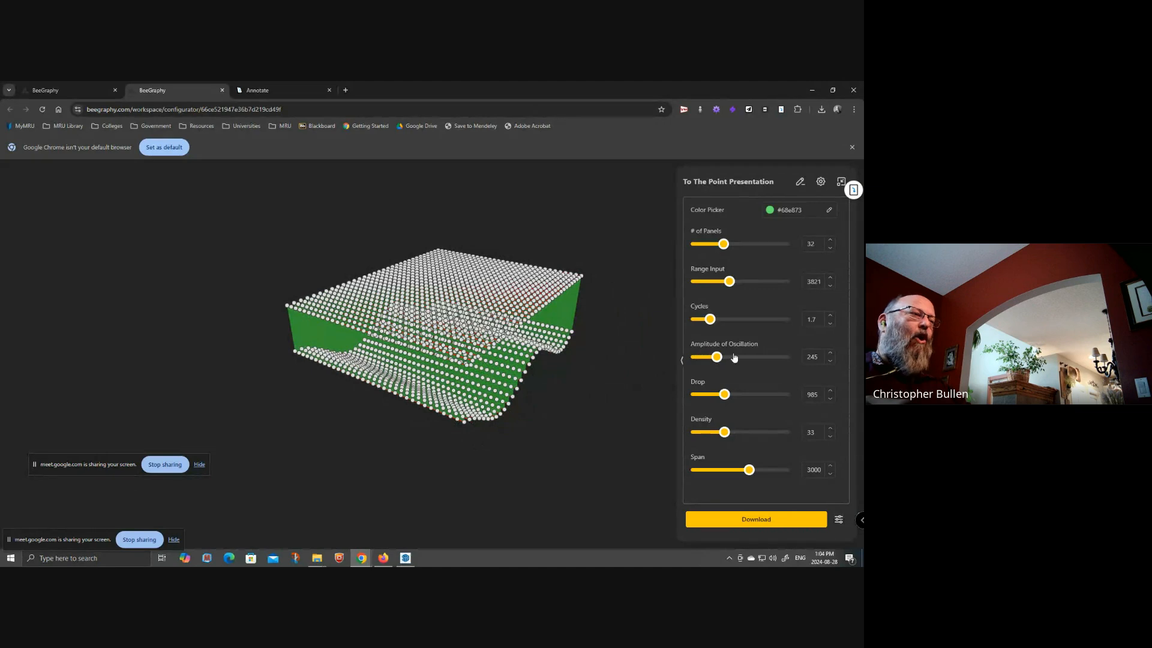
left_click_drag(711, 321, 740, 324)
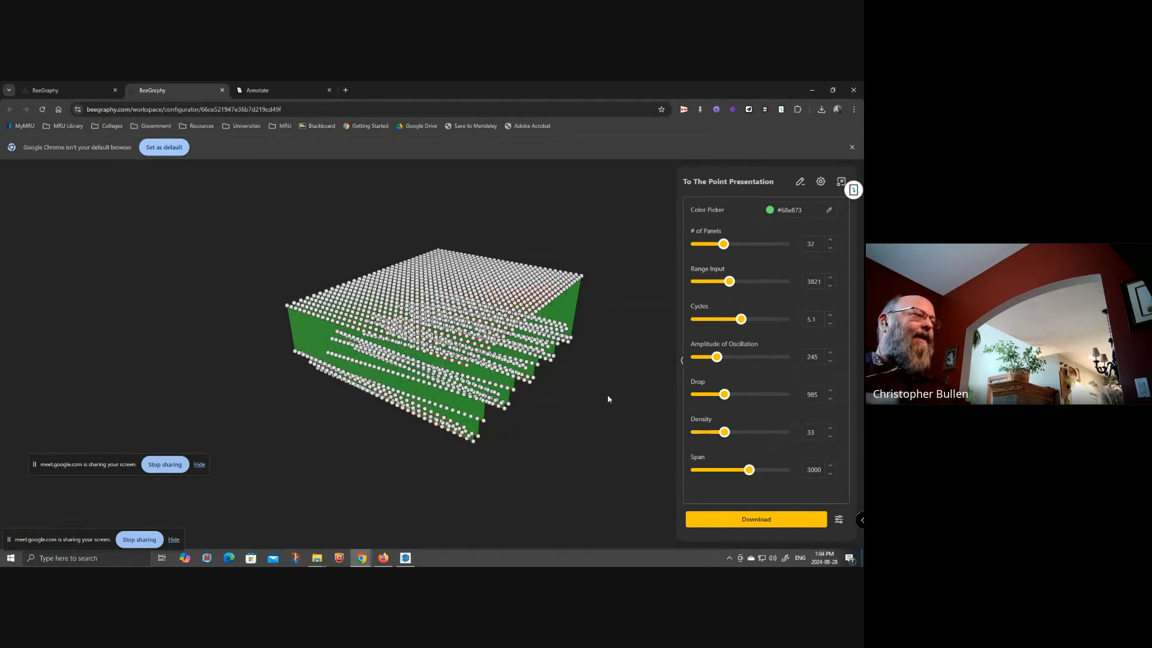
- Look at the panels from a lower side angle and set Density to 20
left_click_drag(604, 402, 543, 422)
left_click_drag(478, 436, 462, 472)
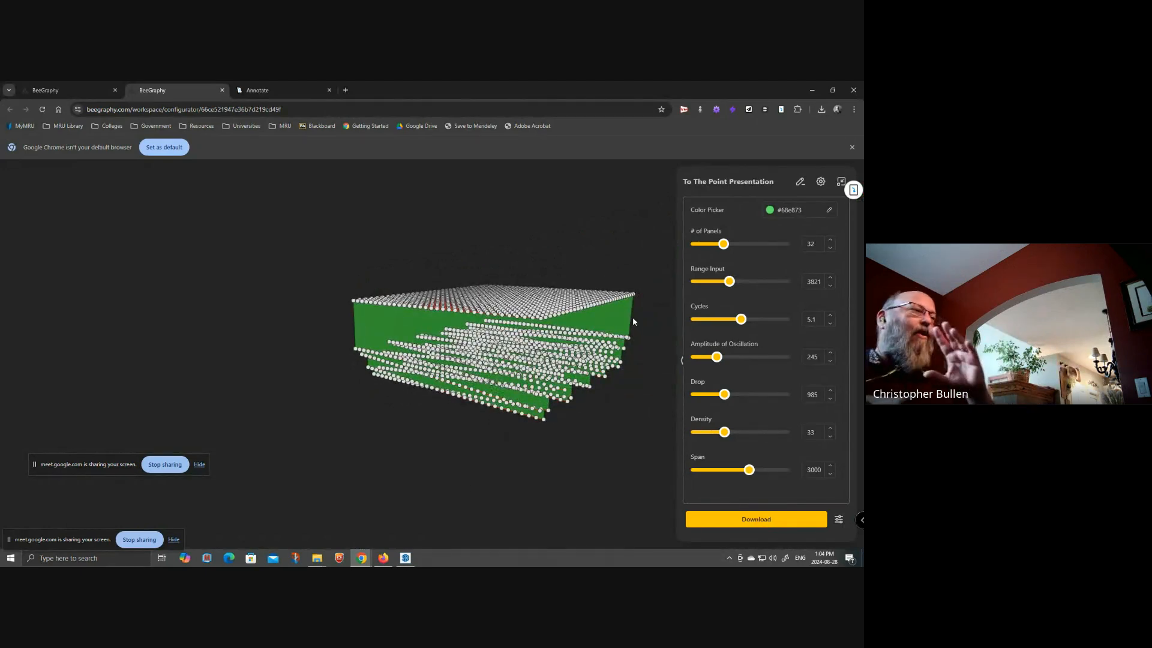
left_click_drag(724, 433, 714, 437)
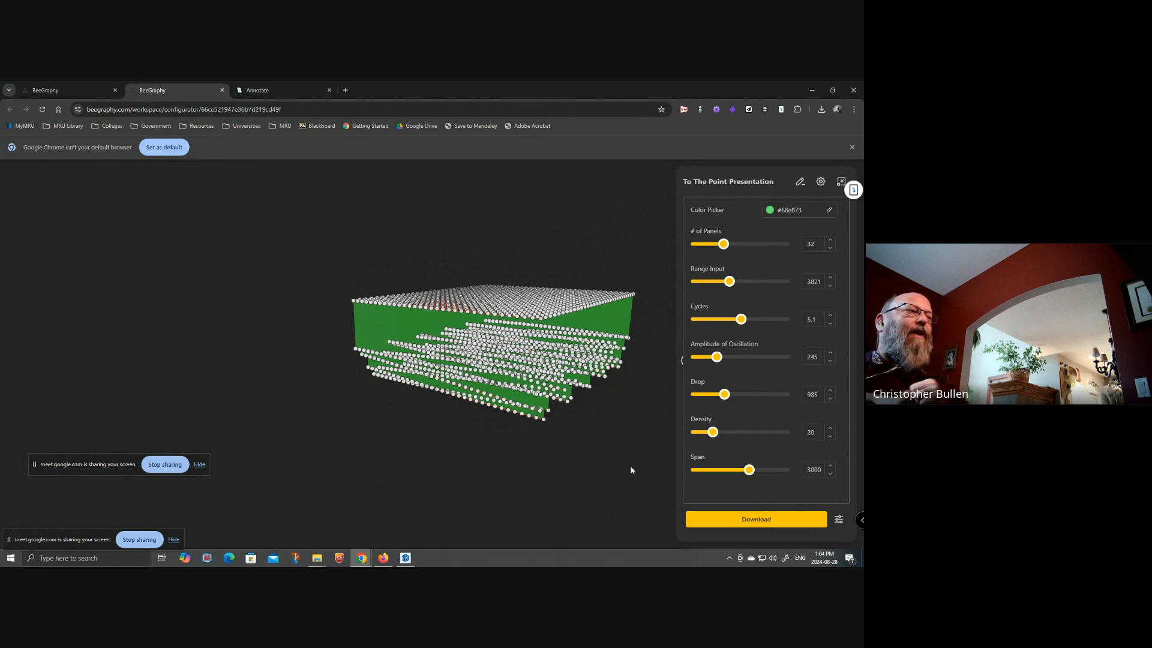
- Download the configured model, replacing To The Point Presentation-OBJ Exporter-high quality.obj in the BeeGraphy Presentation folder
left_click(840, 522)
left_click(768, 519)
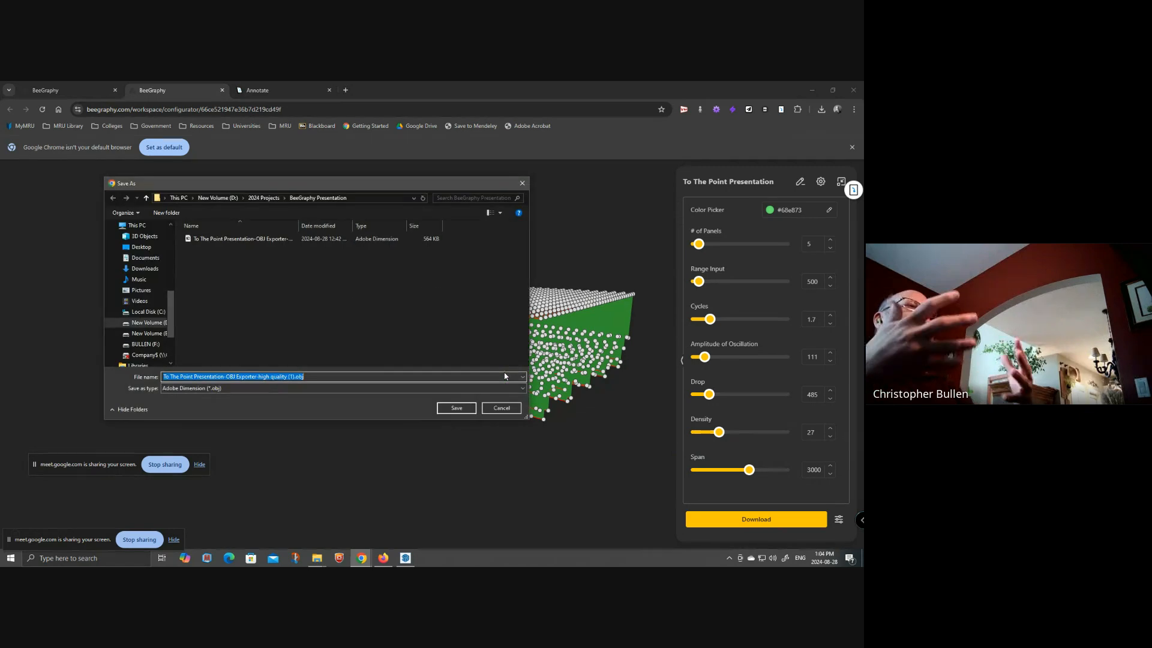
left_click(255, 239)
left_click(456, 408)
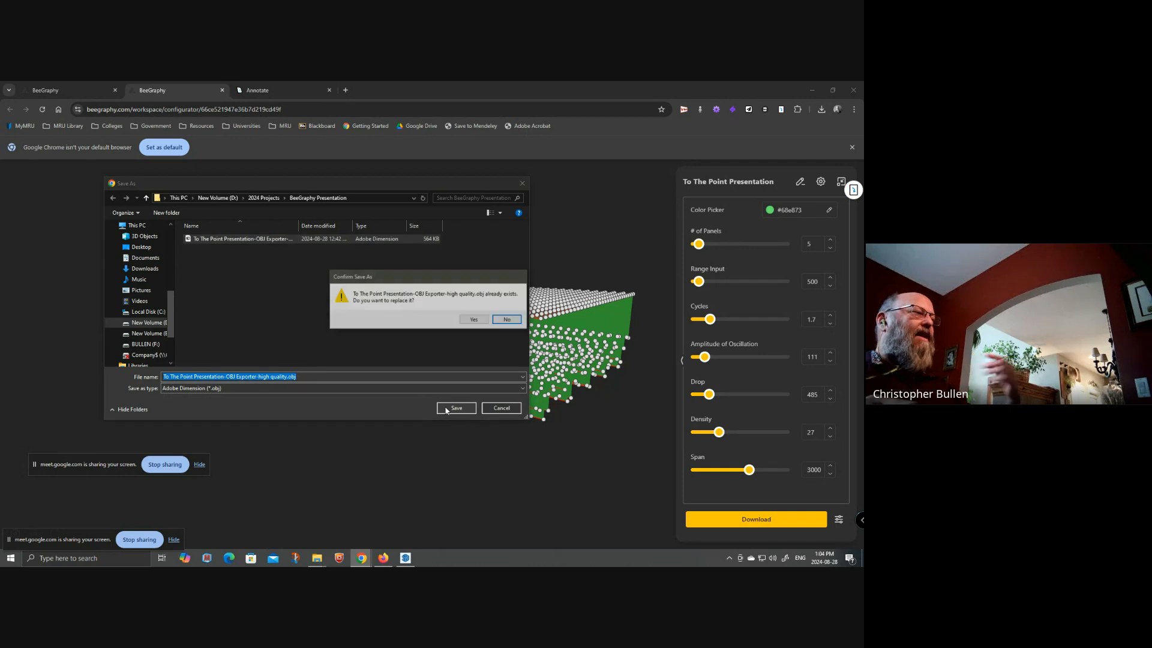
left_click(473, 319)
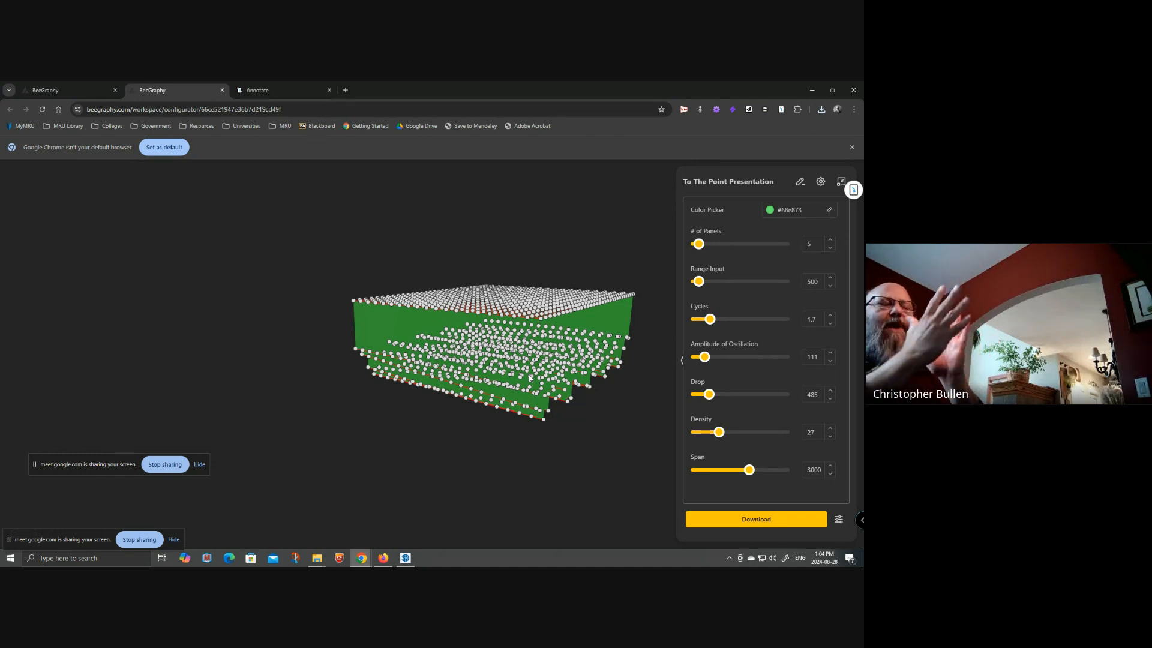
- Switch to SketchUp and delete the old geometry from the scene, leaving the origin area free
left_click(406, 557)
middle_click_drag(450, 273, 494, 388)
key("Delete")
scroll(494, 388, "down", 5)
middle_click_drag(438, 322, 343, 394)
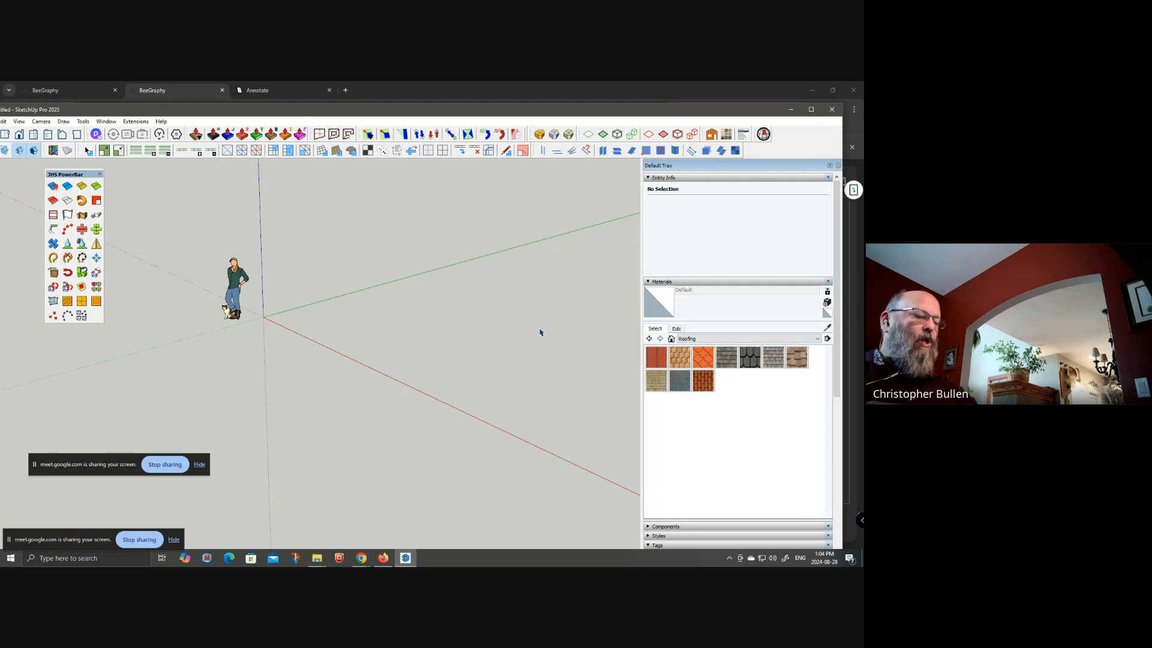
- Import To The Point Presentation-OBJ Exporter-high quality.obj with the units set to Millimeters
key("ctrl+i")
left_click(301, 154)
left_click(597, 515)
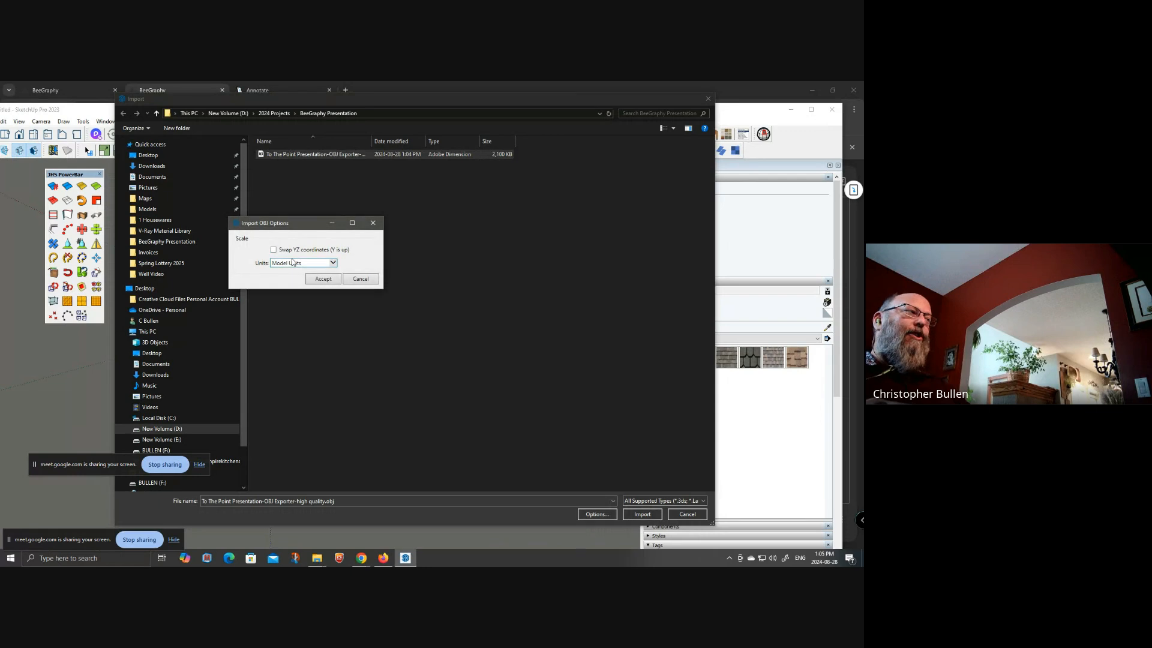
left_click(311, 270)
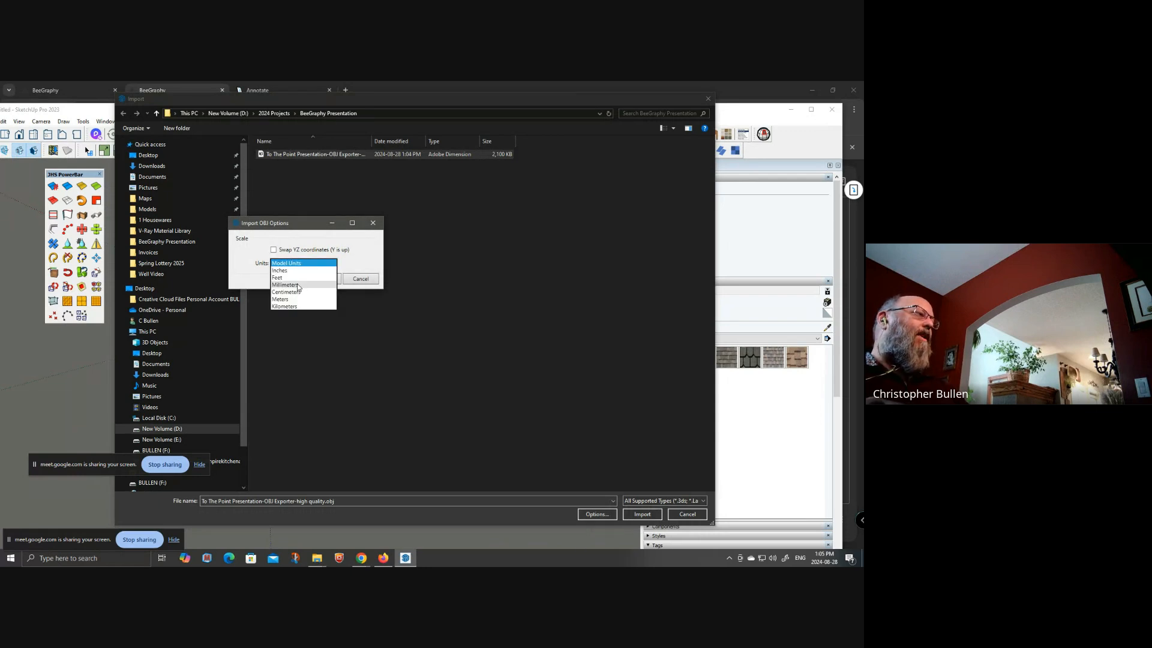
left_click(334, 287)
left_click(324, 279)
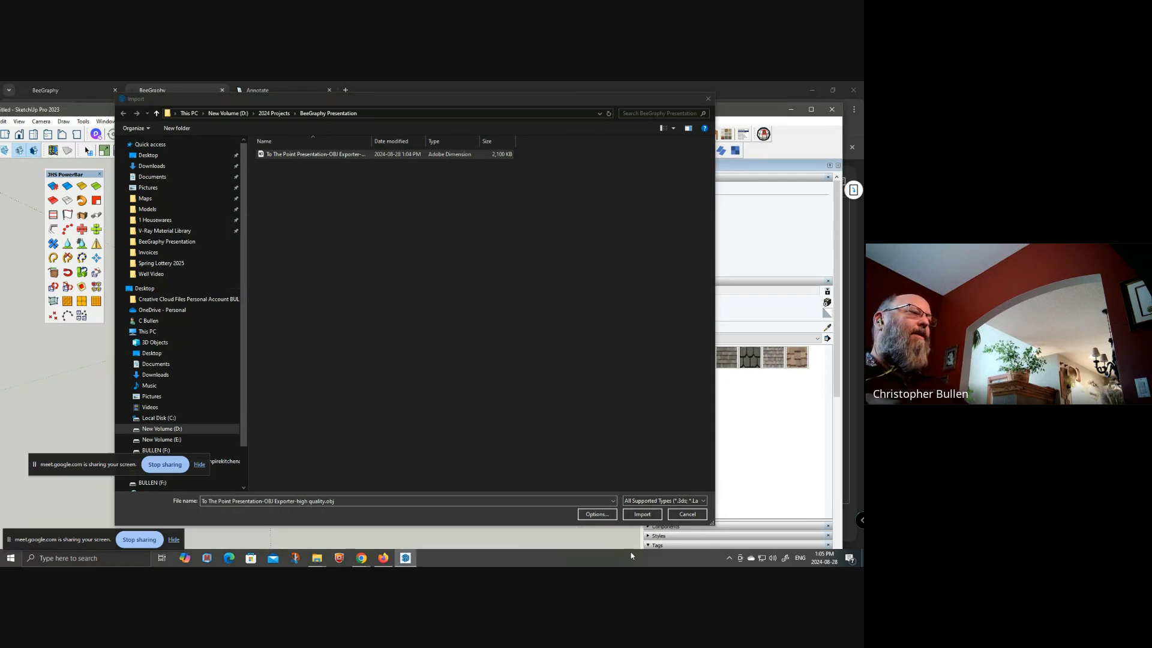
left_click(642, 515)
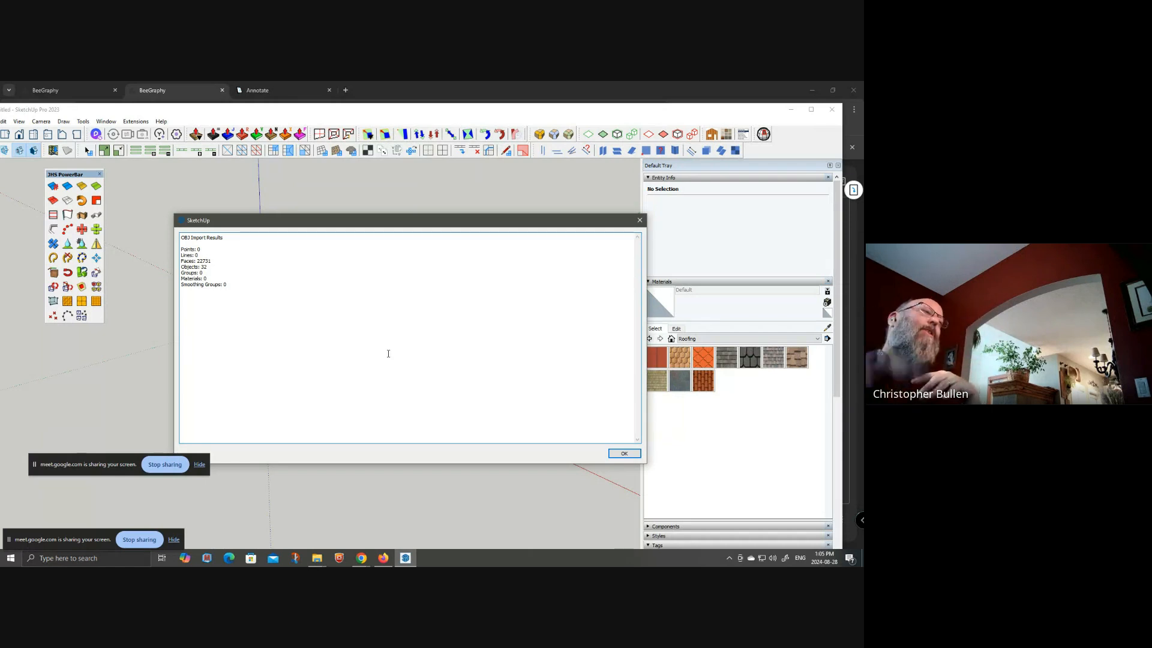
left_click(625, 455)
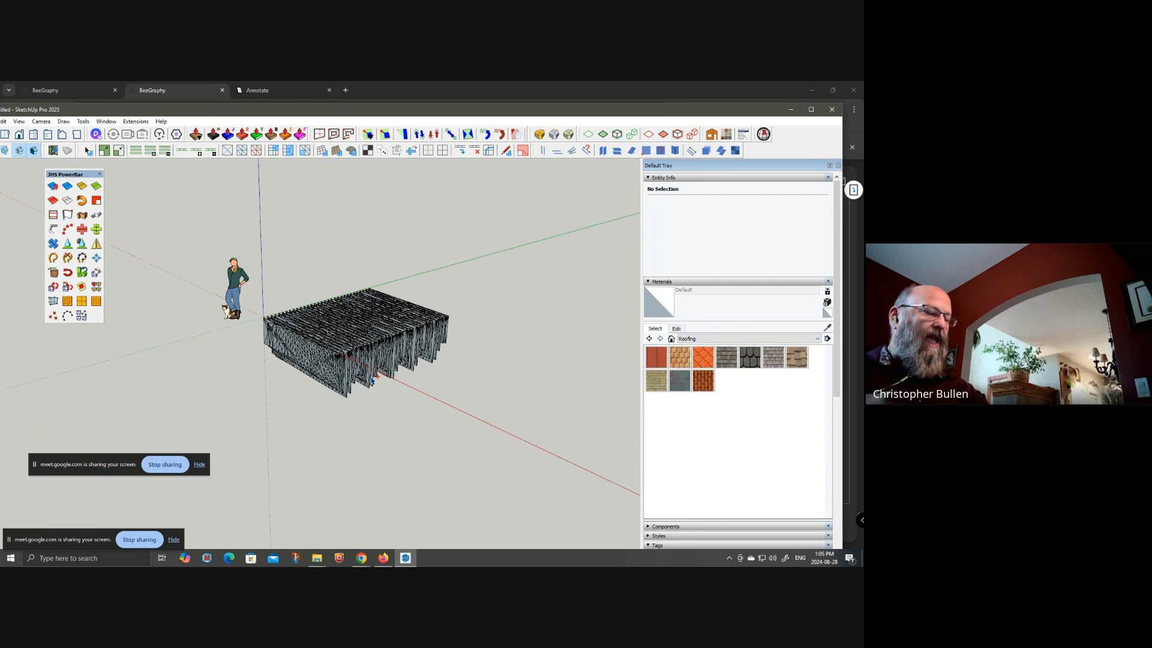
- Look through the file types available for import and close the import dialog without importing anything
key("ctrl+i")
left_click(682, 500)
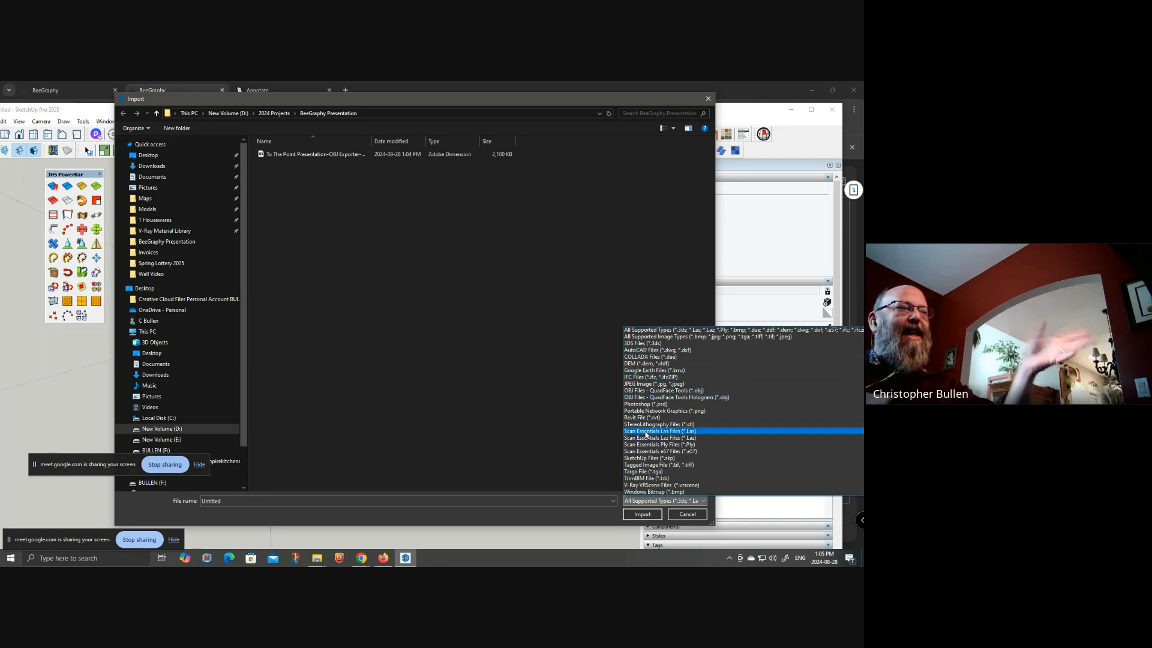
left_click(684, 506)
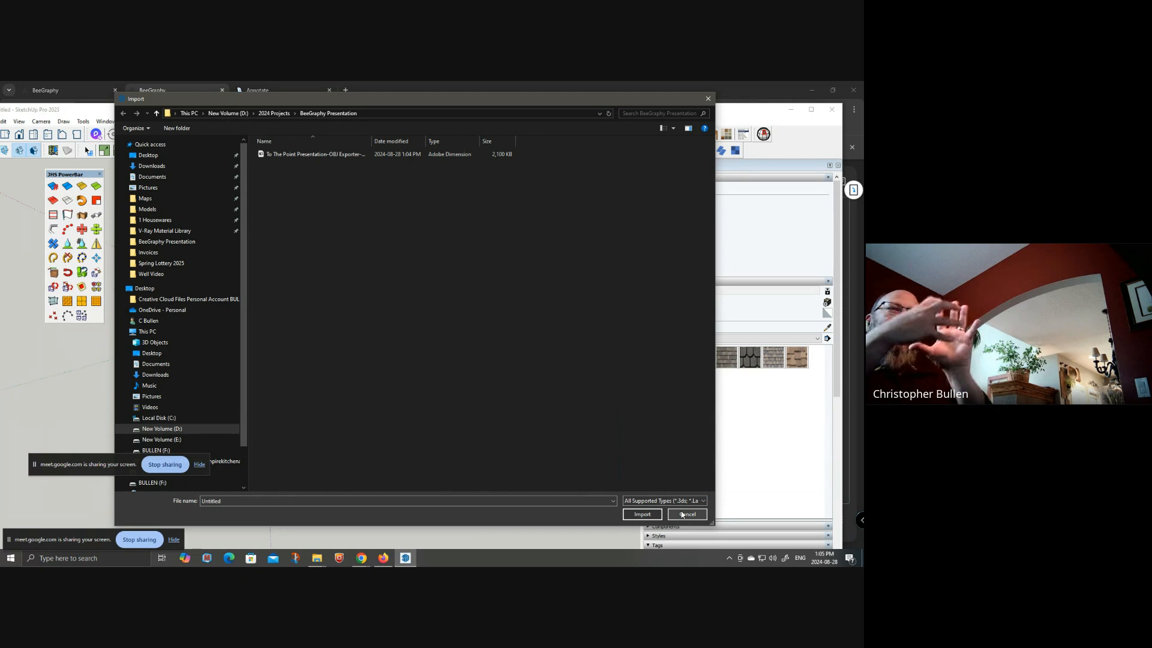
left_click(682, 514)
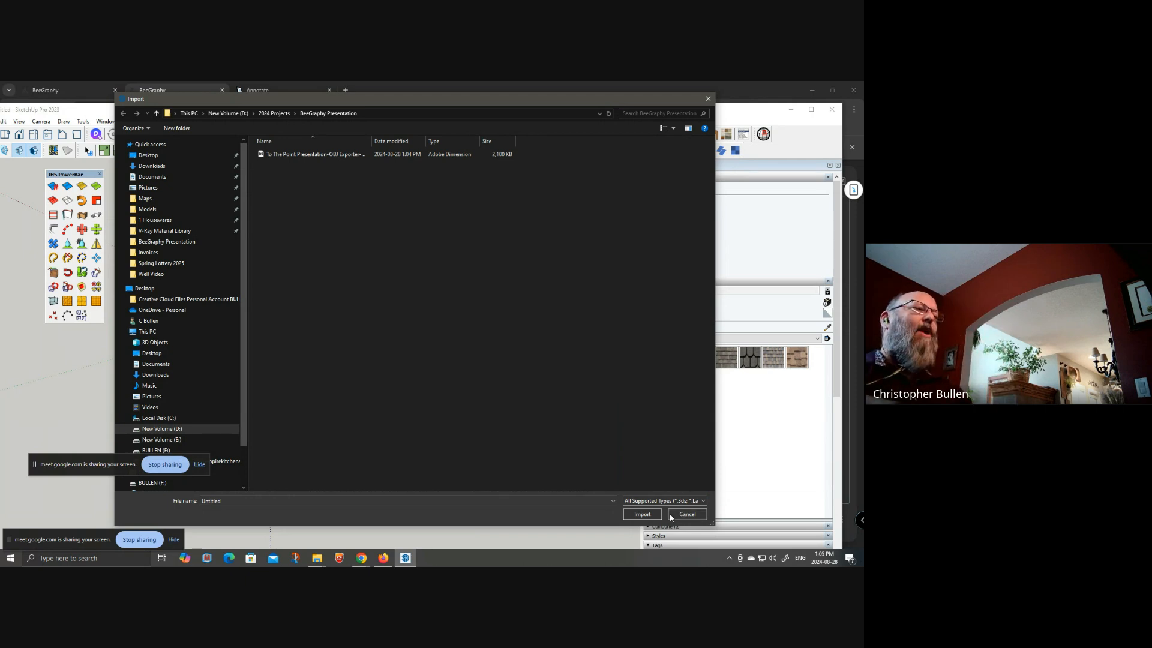
- Select the imported model and explode its outer group into the individual panel groups
key("ctrl+a")
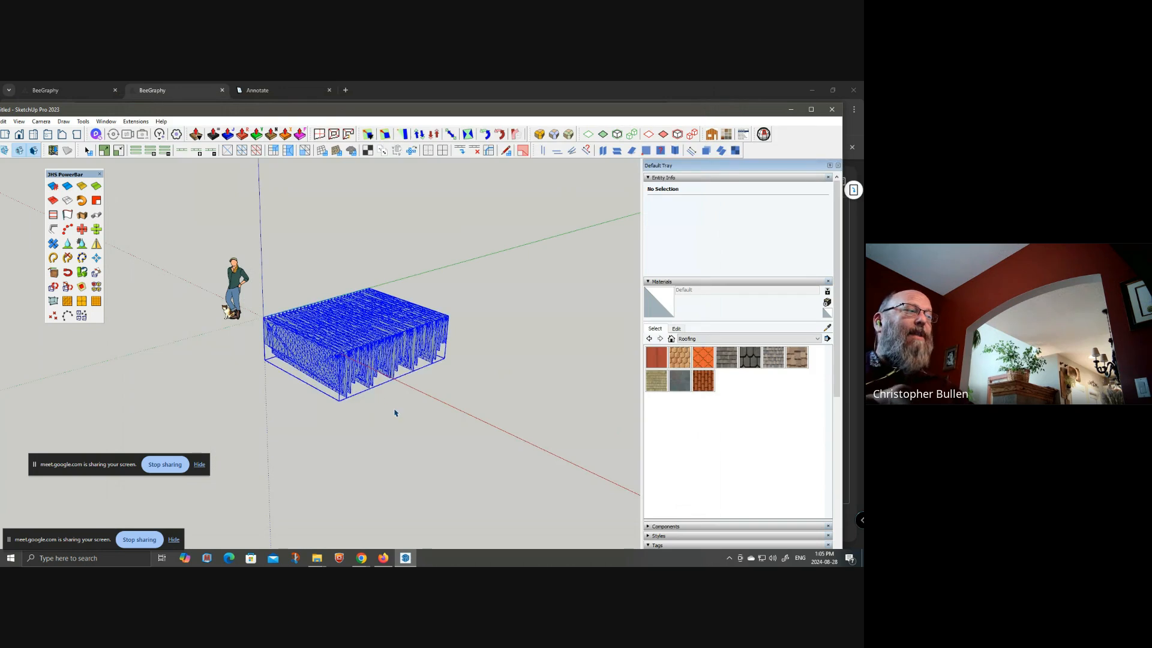
right_click(395, 410)
left_click(424, 438)
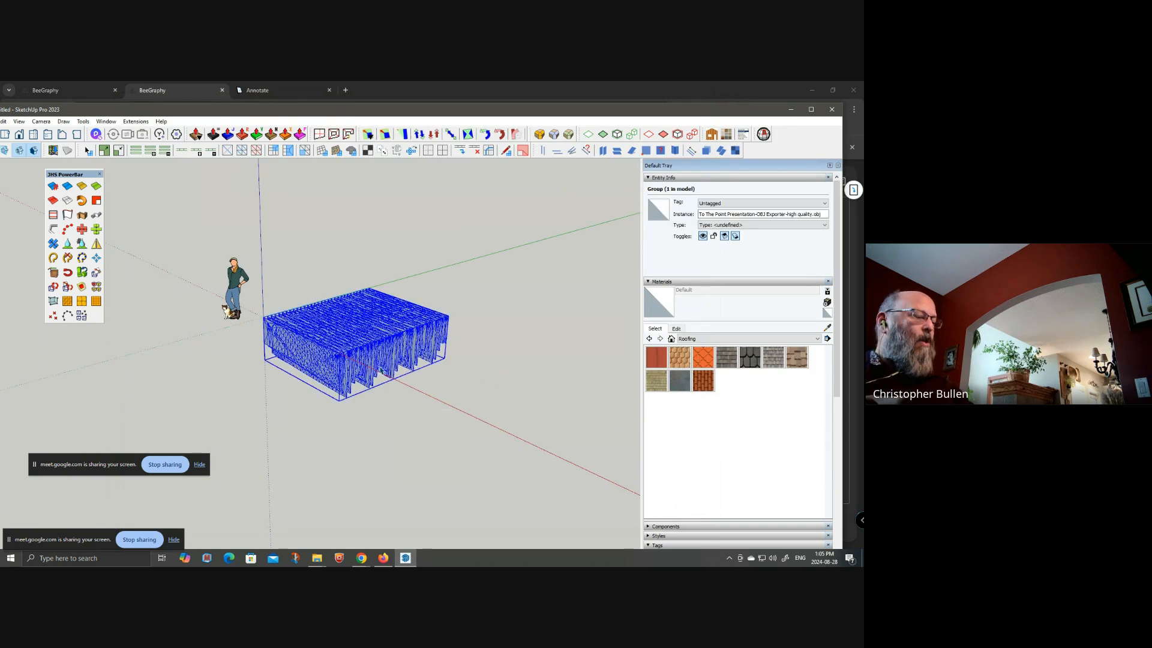
key("ctrl+z")
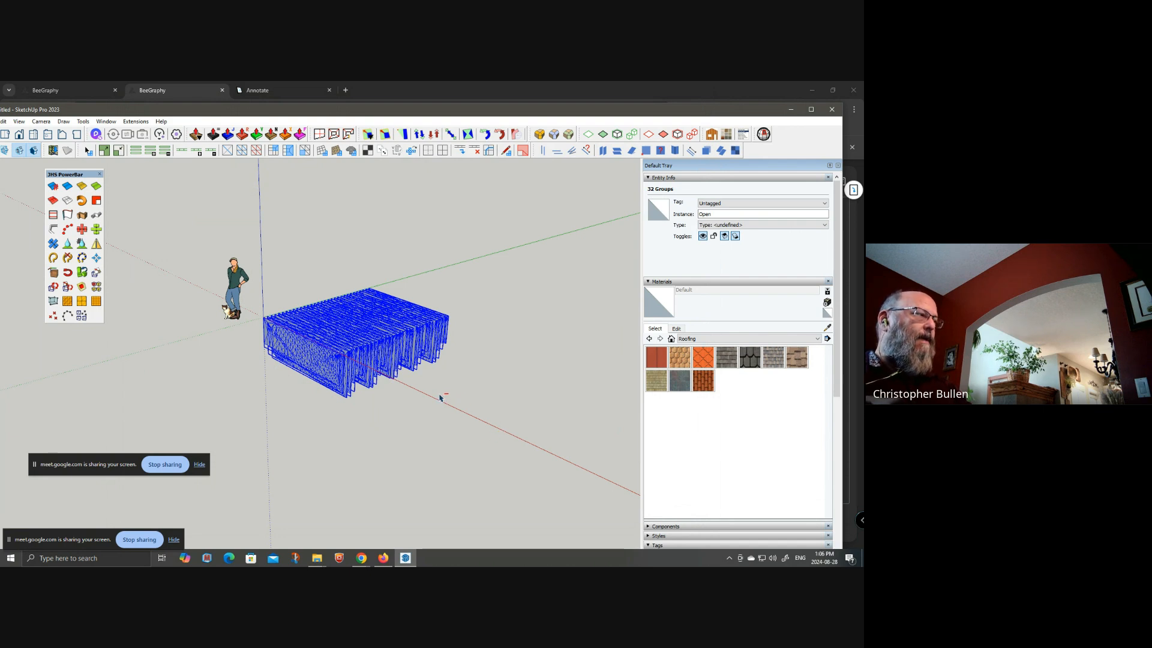
- Explode the panel groups and clean up the selected panel geometry with Fixit 101 to merge its faces
right_click(381, 397)
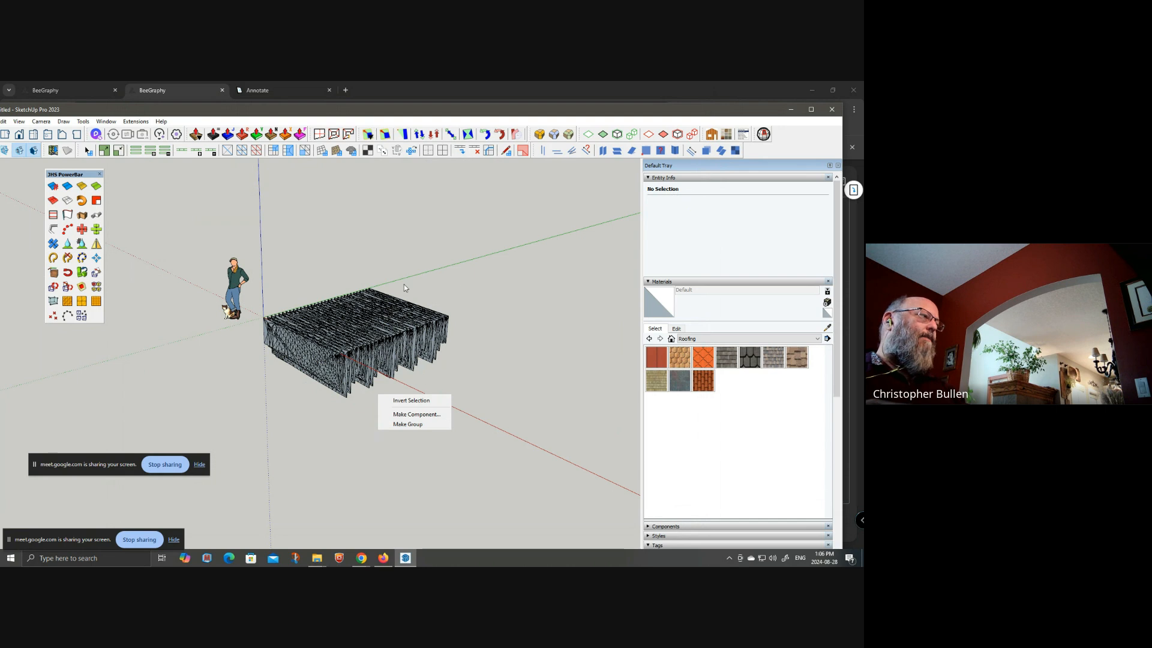
left_click_drag(248, 233, 540, 454)
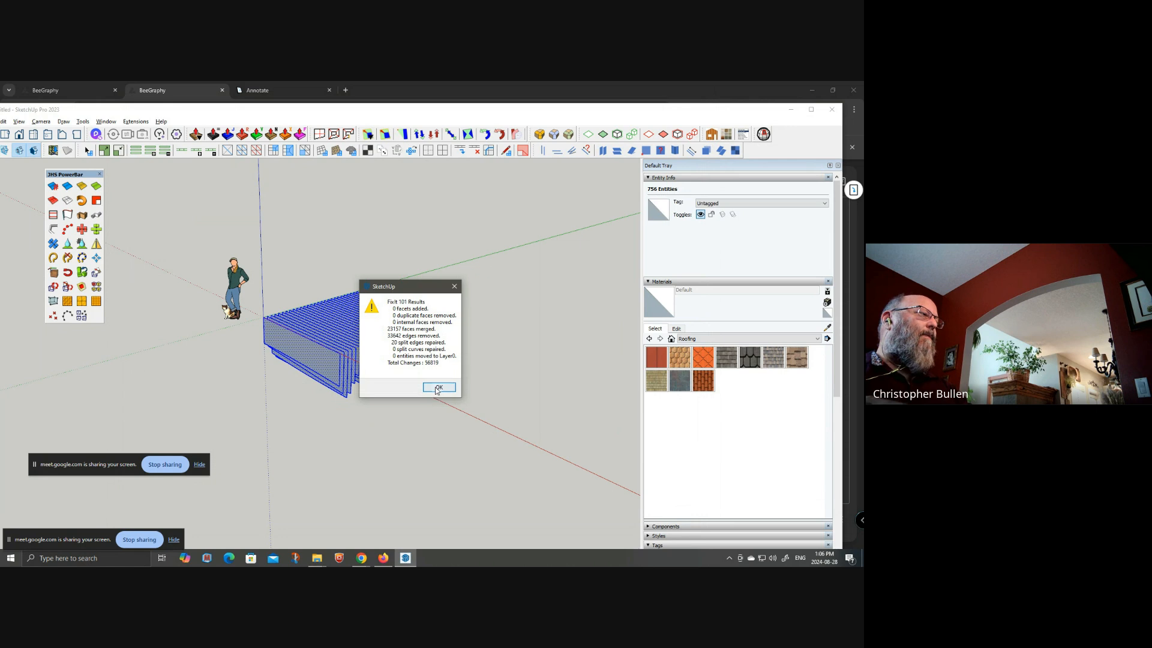
left_click(439, 387)
key("ctrl+g")
- Thicken all the panel faces by about 1 3/8" and inspect the solid panels from below
scroll(360, 384, "up", 5)
scroll(369, 353, "up", 3)
left_click(228, 135)
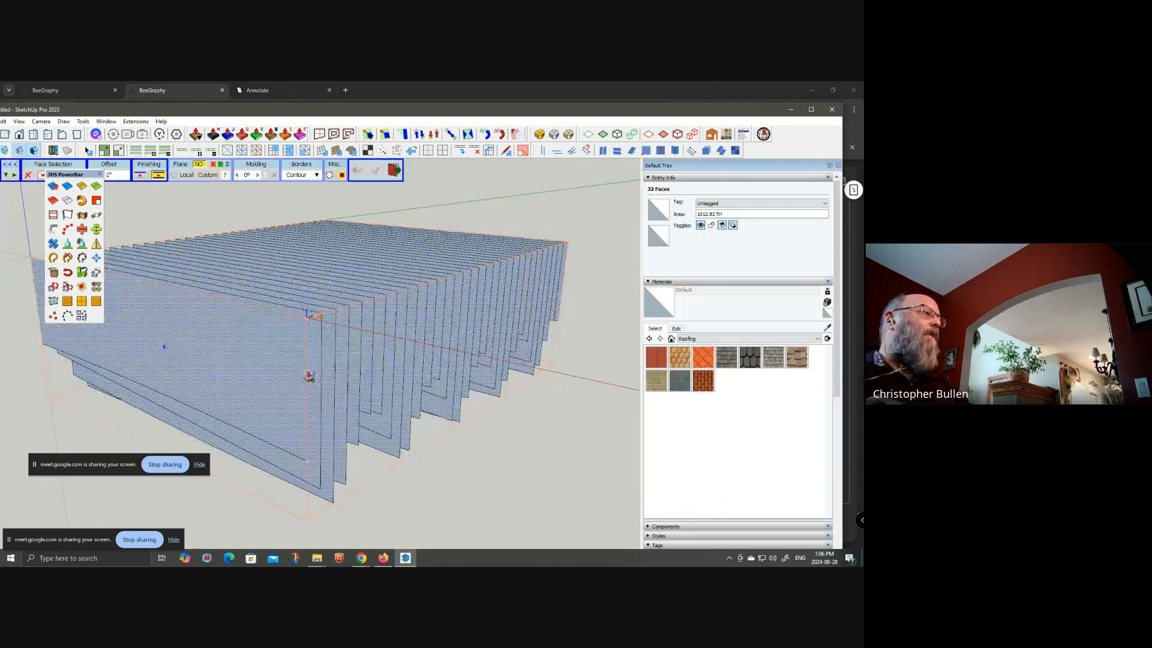
left_click(463, 428)
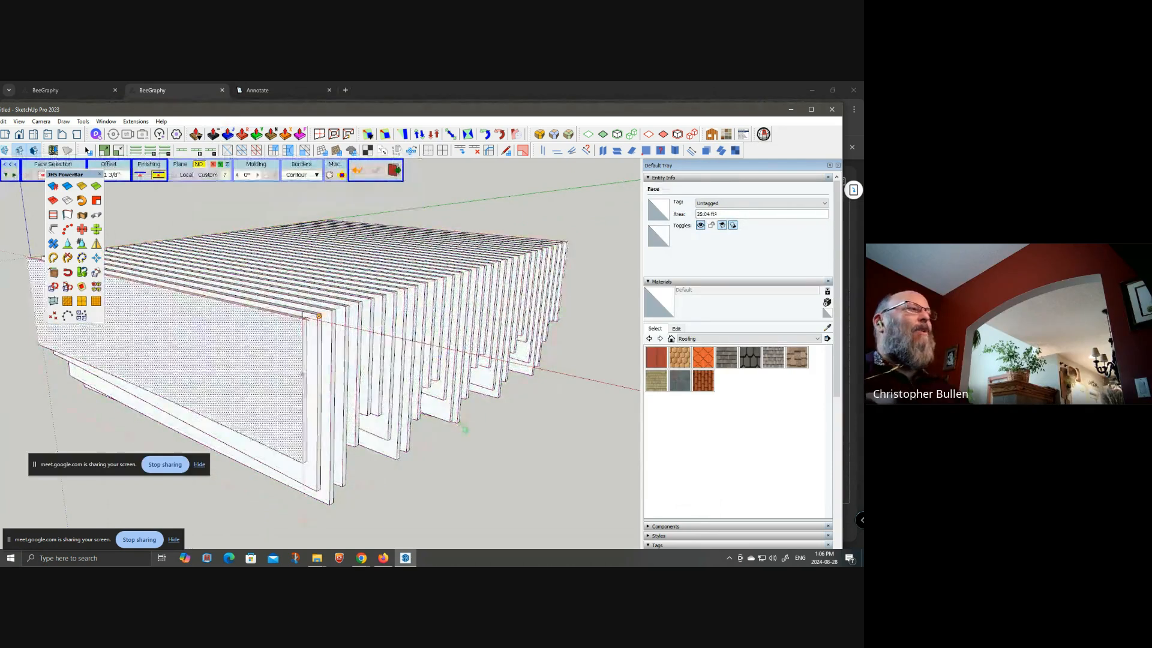
middle_click_drag(466, 419, 535, 372)
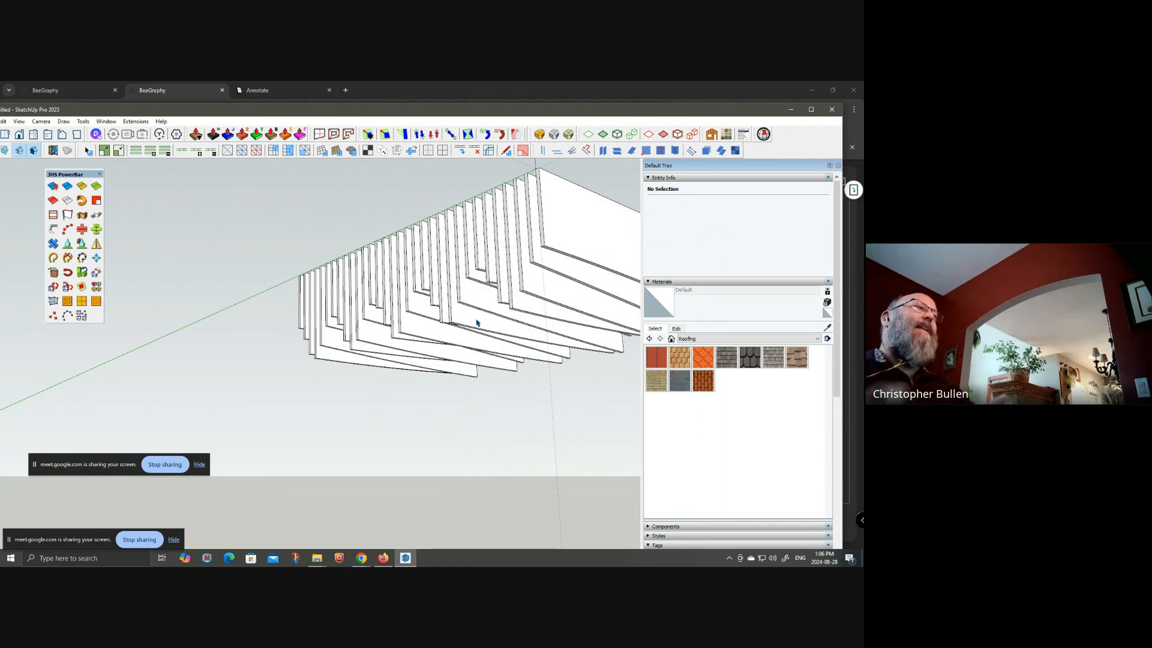
scroll(419, 314, "down", 3)
mouse_move(419, 313)
middle_mouse_down()
mouse_move(80, 354)
mouse_move(368, 401)
middle_mouse_up()
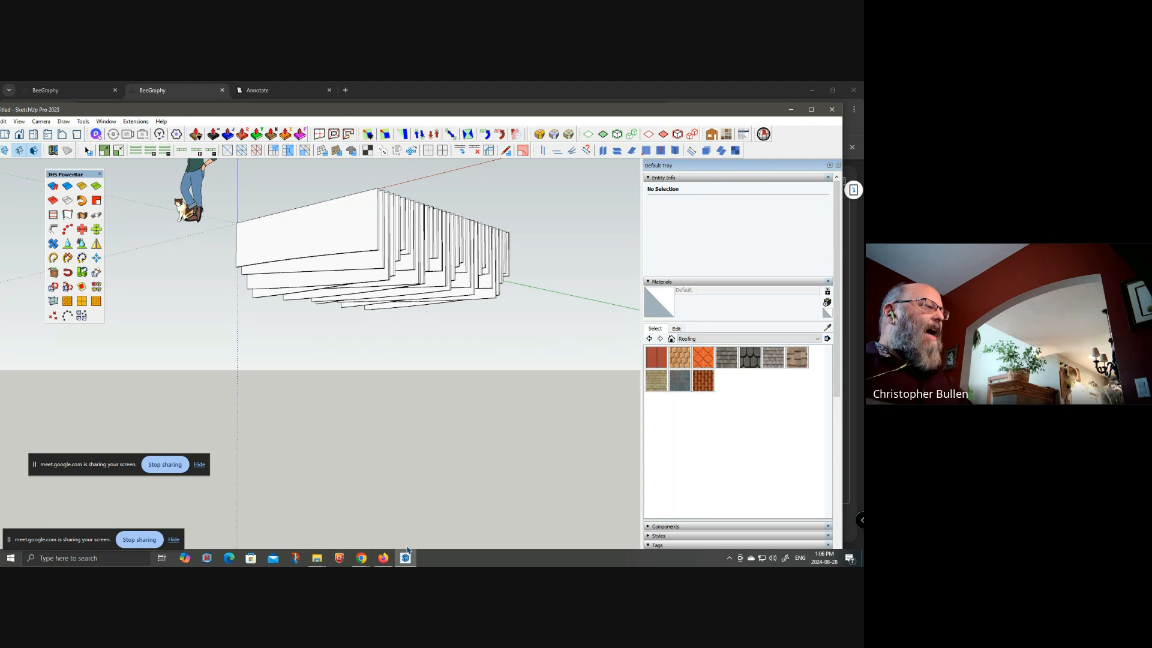
- Switch back to BeeGraphy in Chrome and close the Configurator page to return to the node graph
left_click(361, 558)
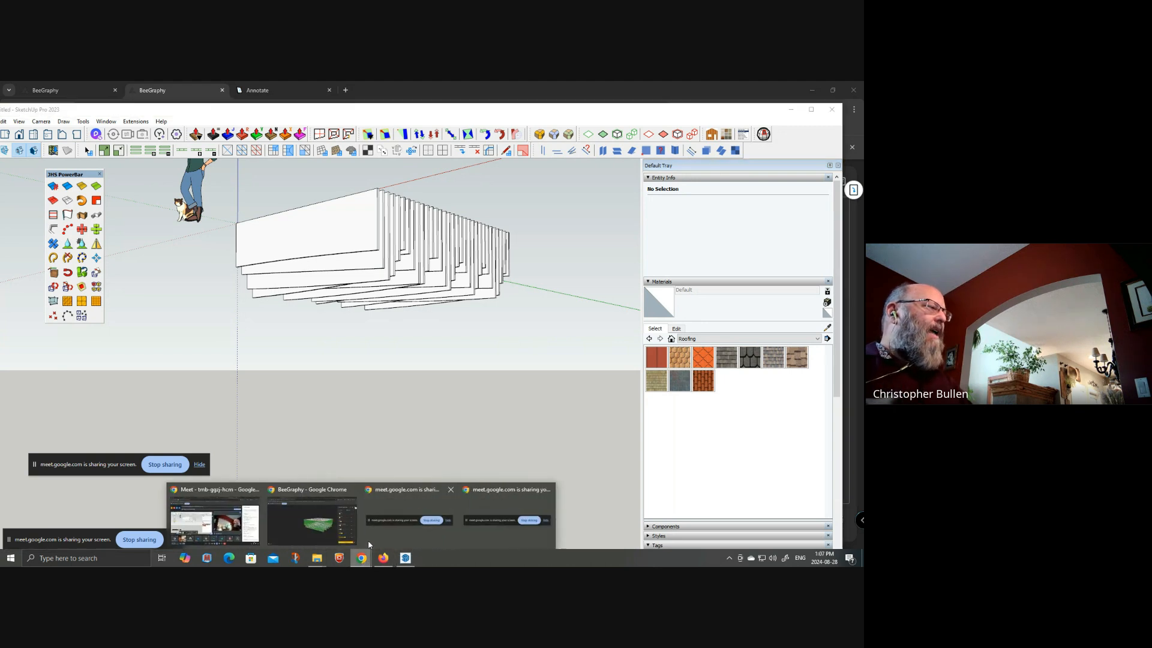
left_click(287, 536)
left_click(222, 90)
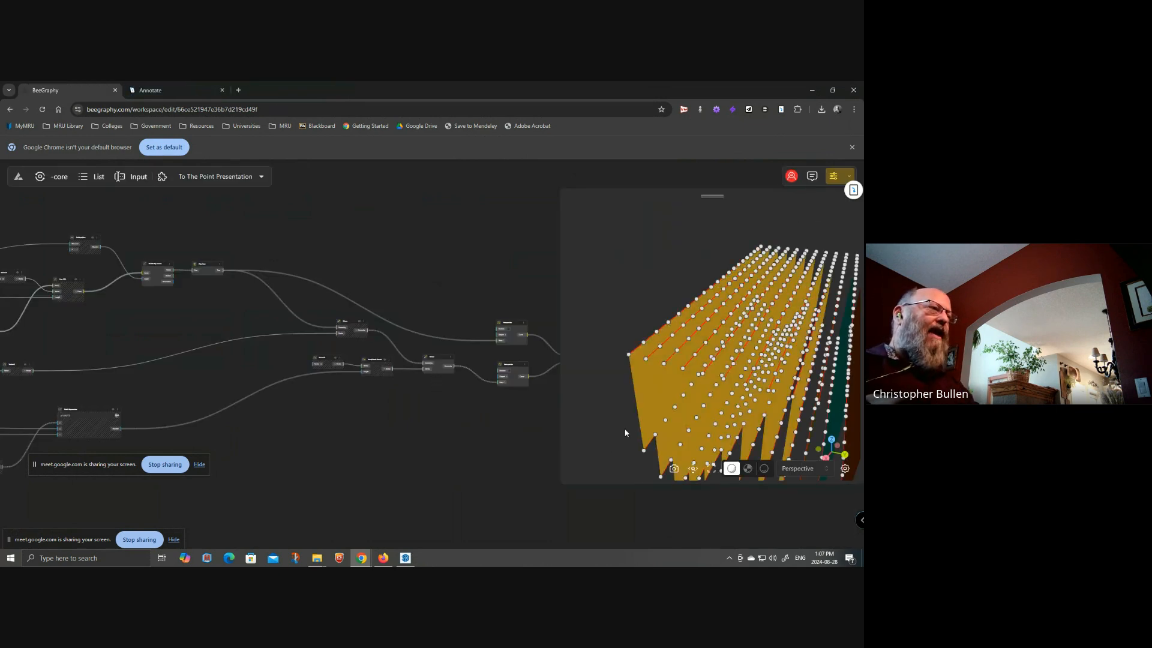
- Set the # of Panels input node in the graph to 5
scroll(223, 328, "up", 10)
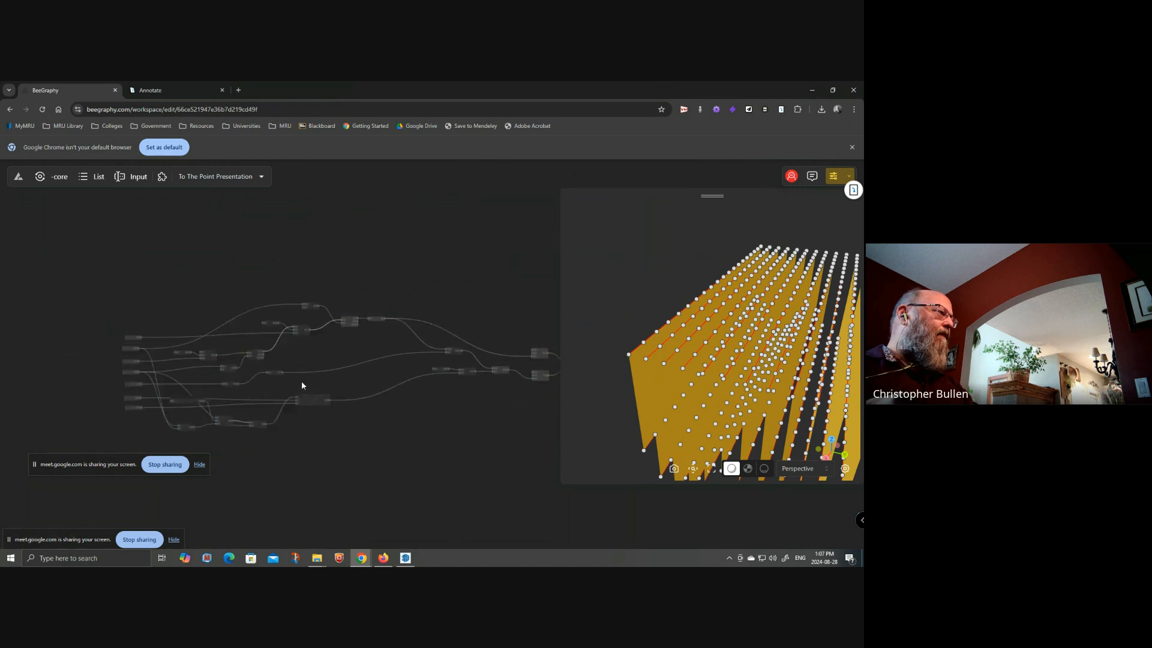
scroll(223, 329, "up", 3)
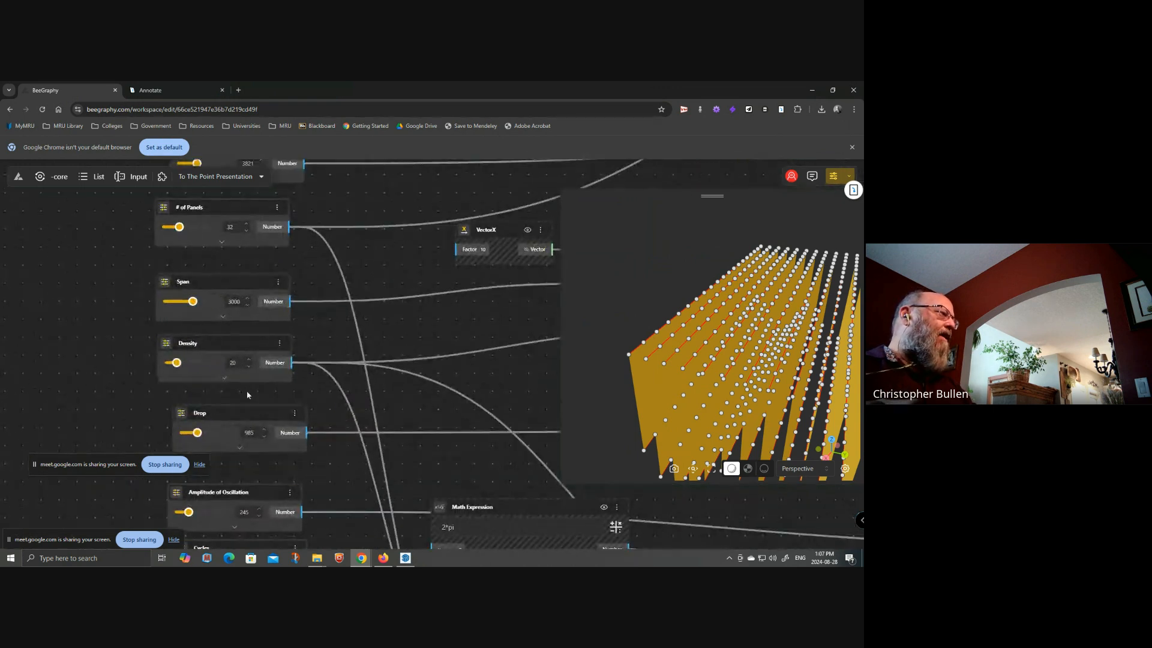
double_click(231, 227)
type("5")
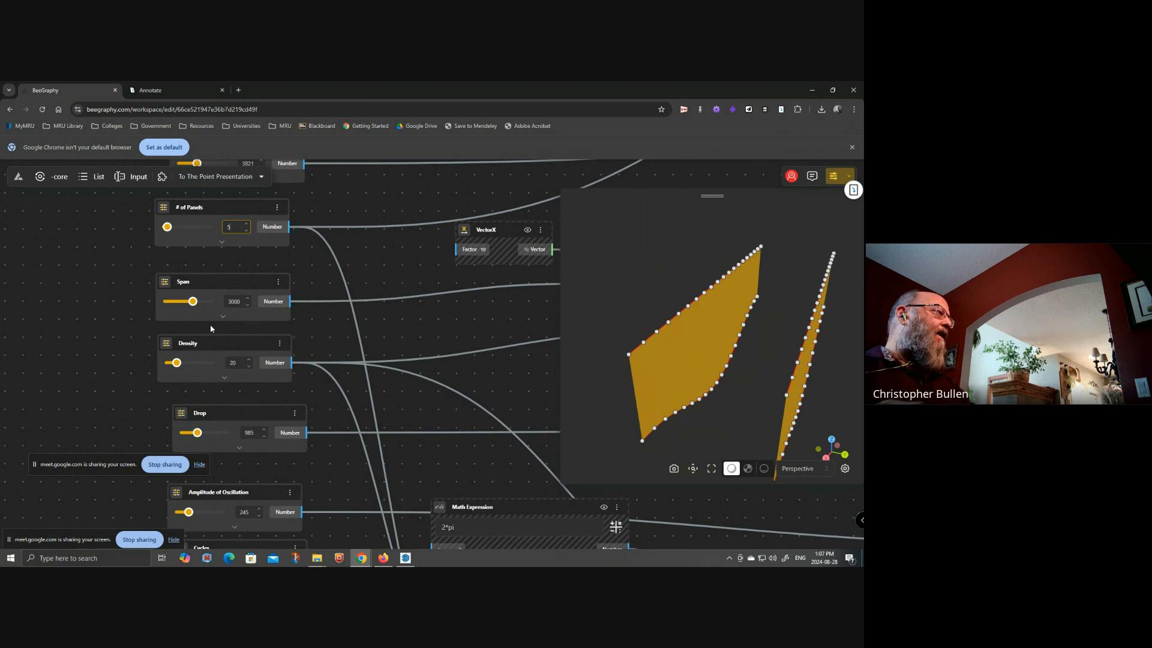
- Set the Range Input node above # of Panels to 500 and orbit the 3D preview to view the panels from the side
scroll(218, 338, "down", 2)
scroll(420, 330, "down", 2)
left_click_drag(431, 329, 429, 455)
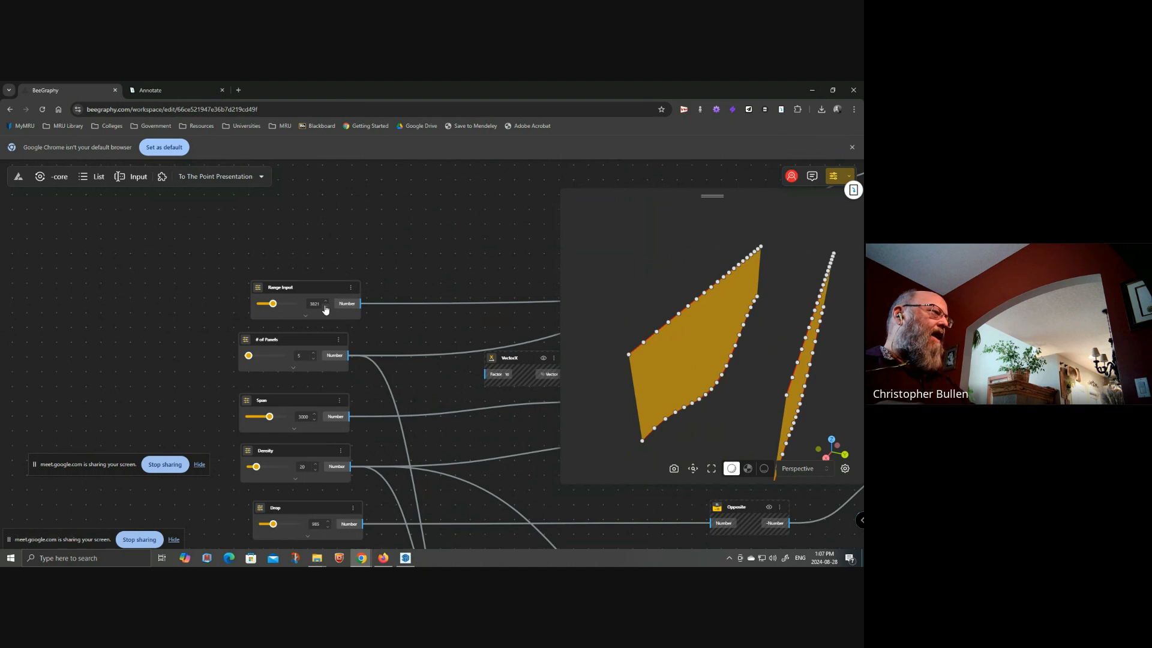
left_click_drag(319, 304, 244, 309)
type("500")
left_click_drag(660, 394, 719, 367)
scroll(414, 346, "down", 1)
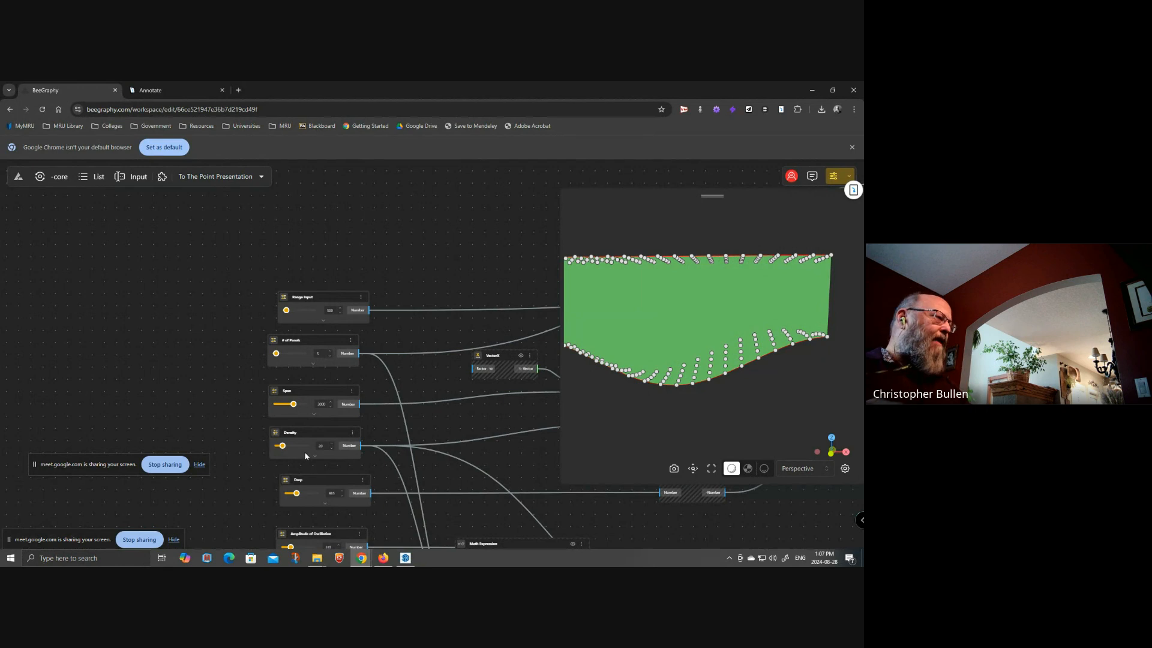
- Increase the Cycles slider value slightly and orbit the preview to inspect the wavy lower edges of the panels
left_click_drag(426, 445, 428, 349)
left_click_drag(322, 411, 322, 404)
left_click_drag(306, 458, 310, 459)
left_click_drag(696, 402, 703, 361)
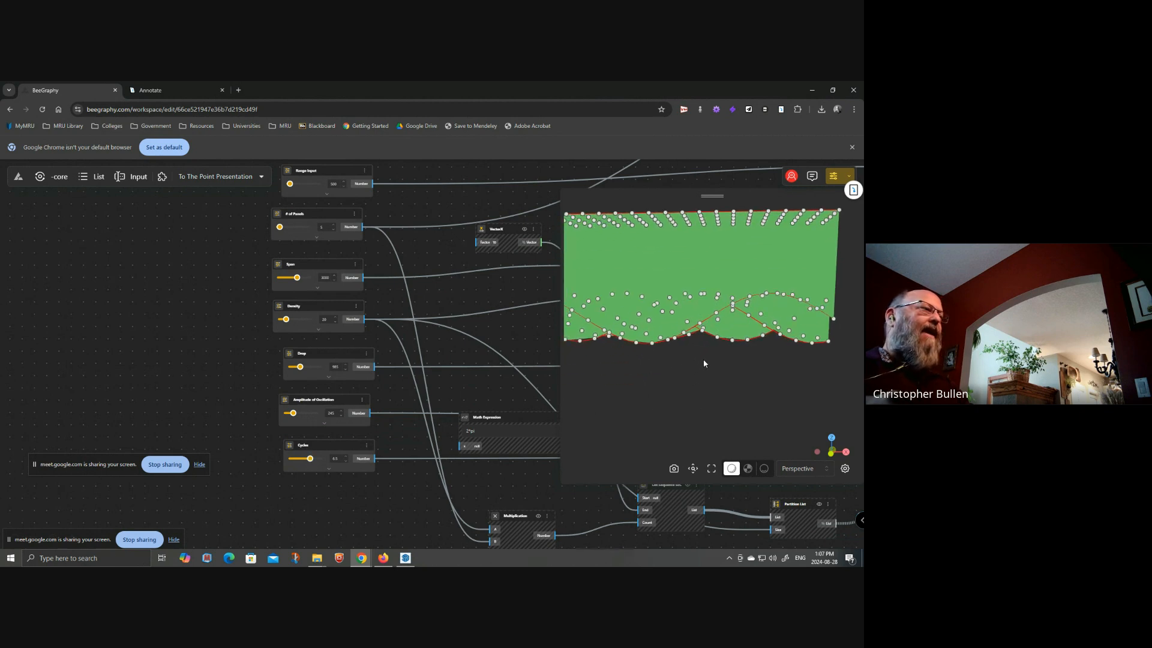
left_click_drag(751, 397, 611, 363)
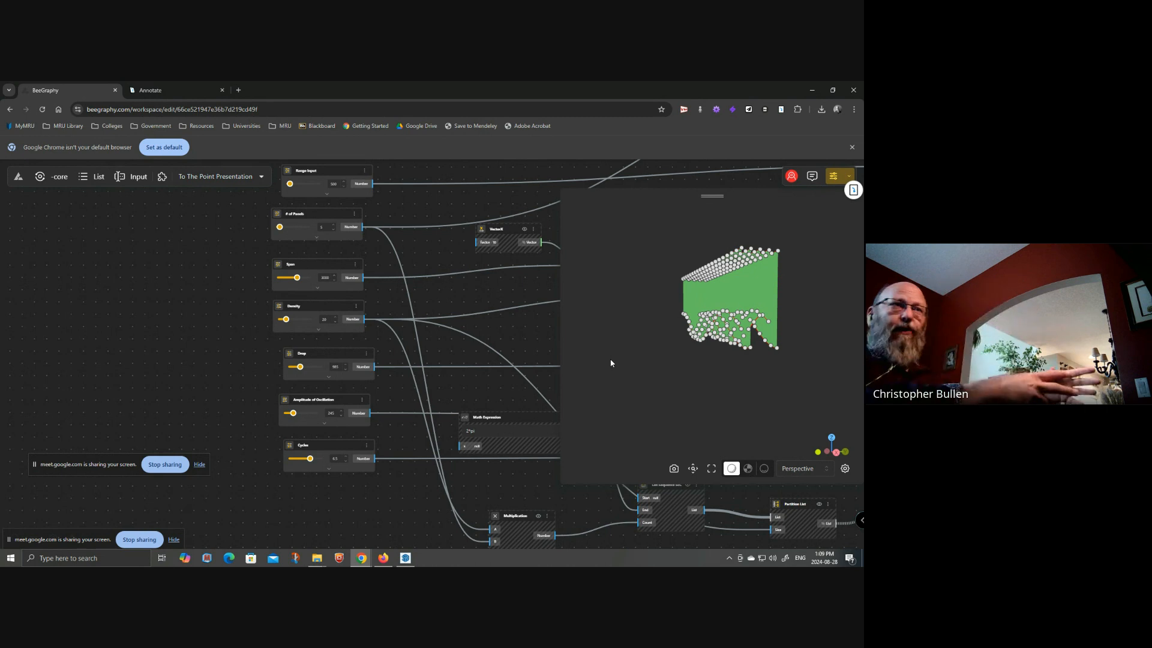
left_click_drag(435, 210, 378, 325)
double_click(427, 228)
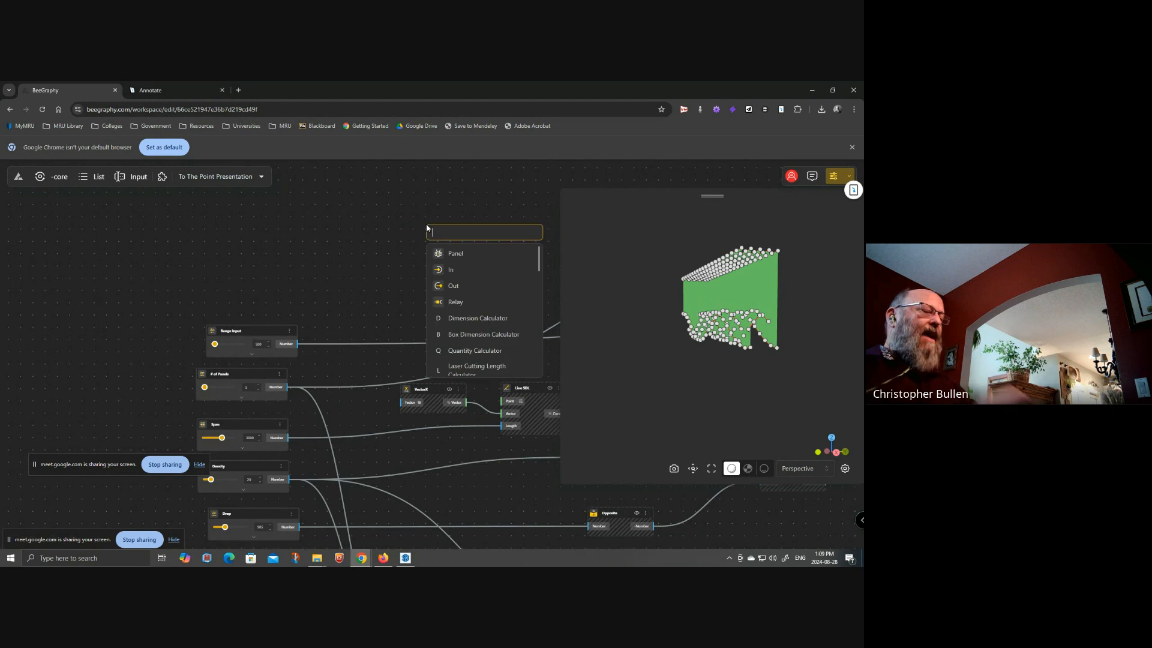
type("sea")
key("BackSpace")
type("q")
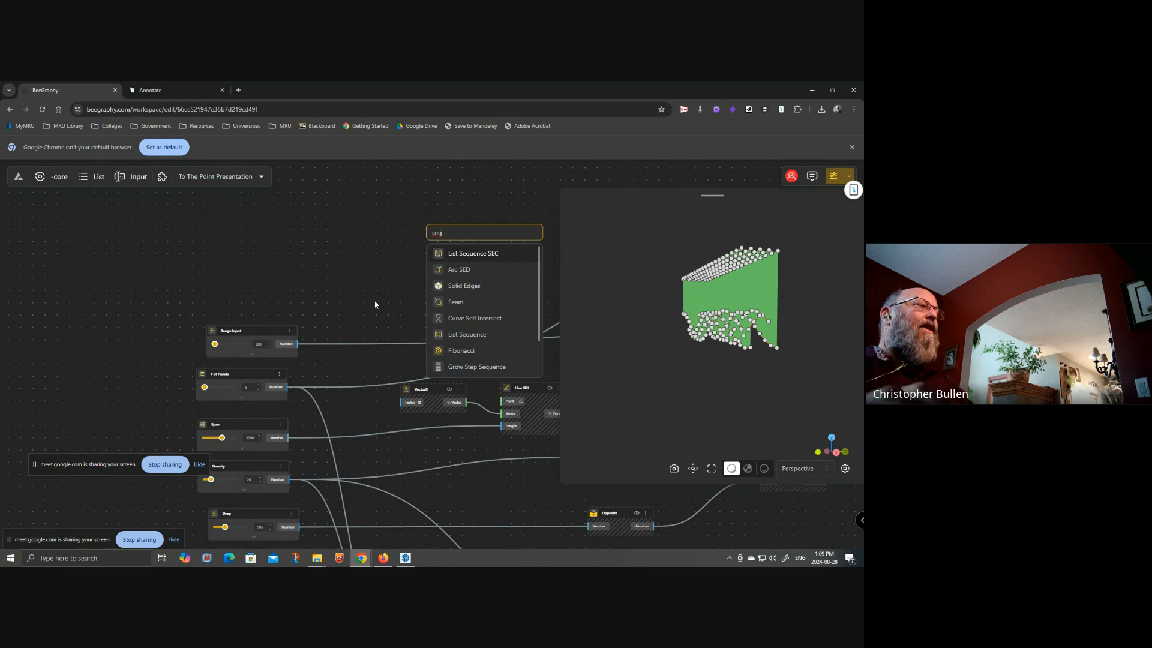
left_click(479, 258)
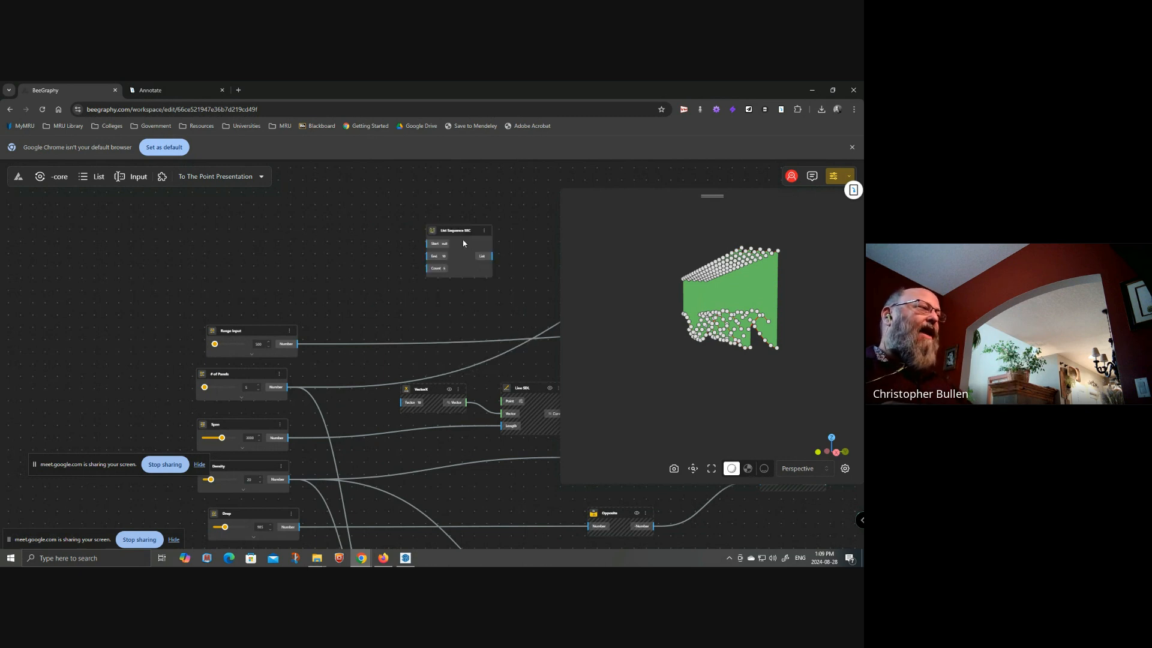
scroll(451, 234, "up", 5)
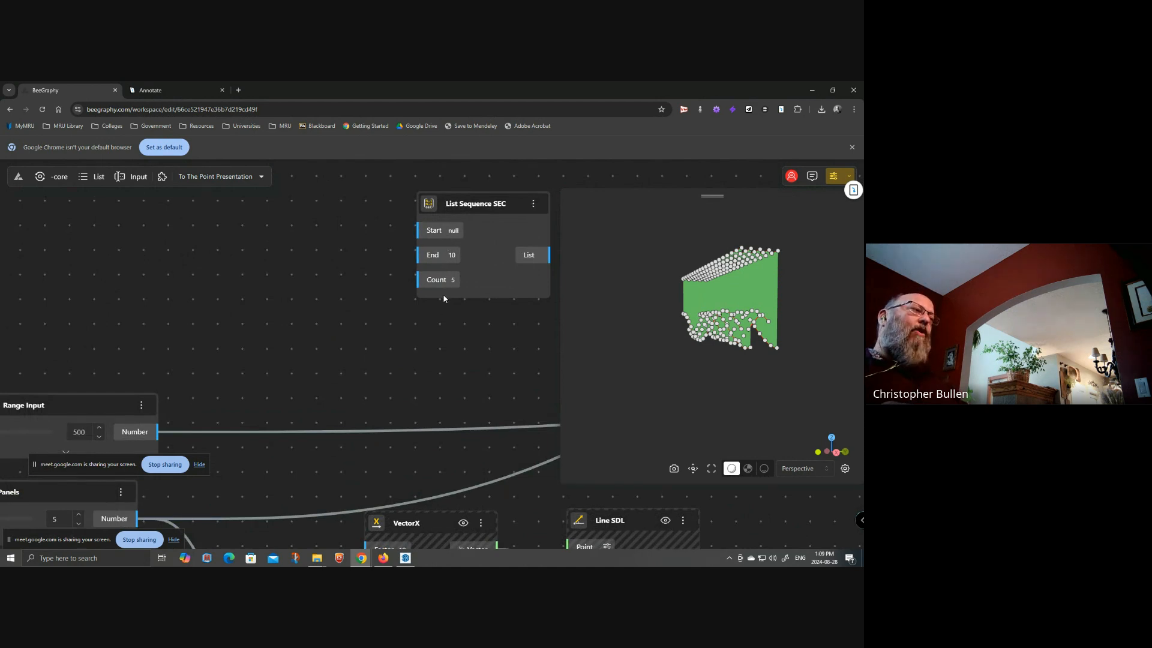
left_click(470, 205)
key("Delete")
- Add a List Sequence node in the empty area above the VectorX node
double_click(452, 235)
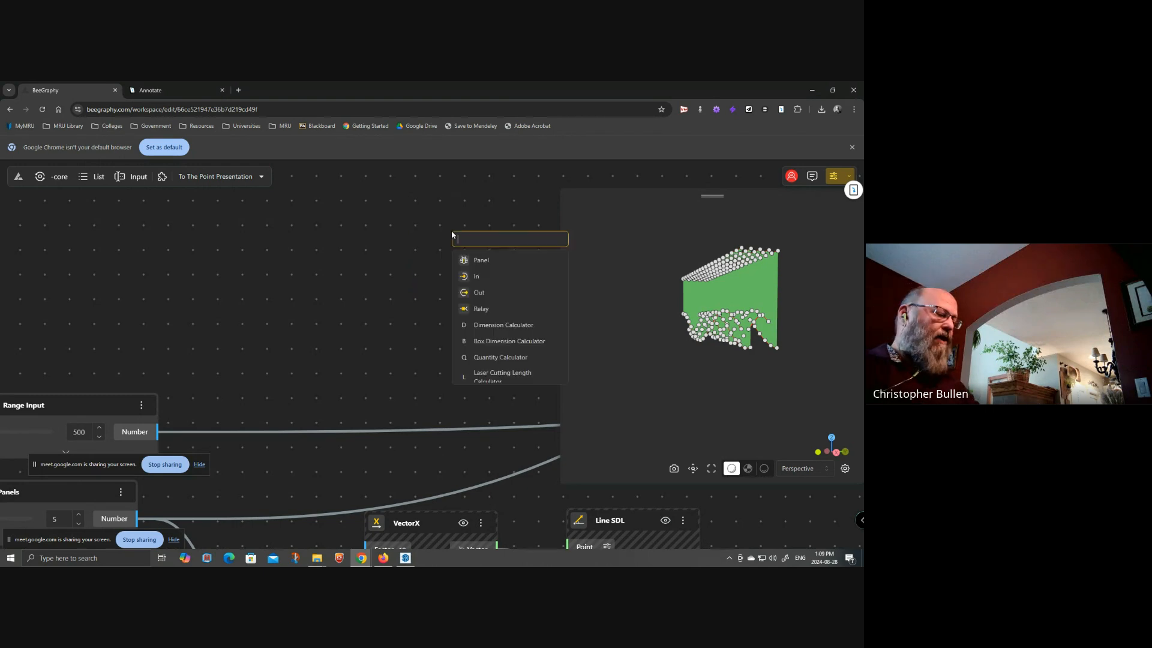
type("seq")
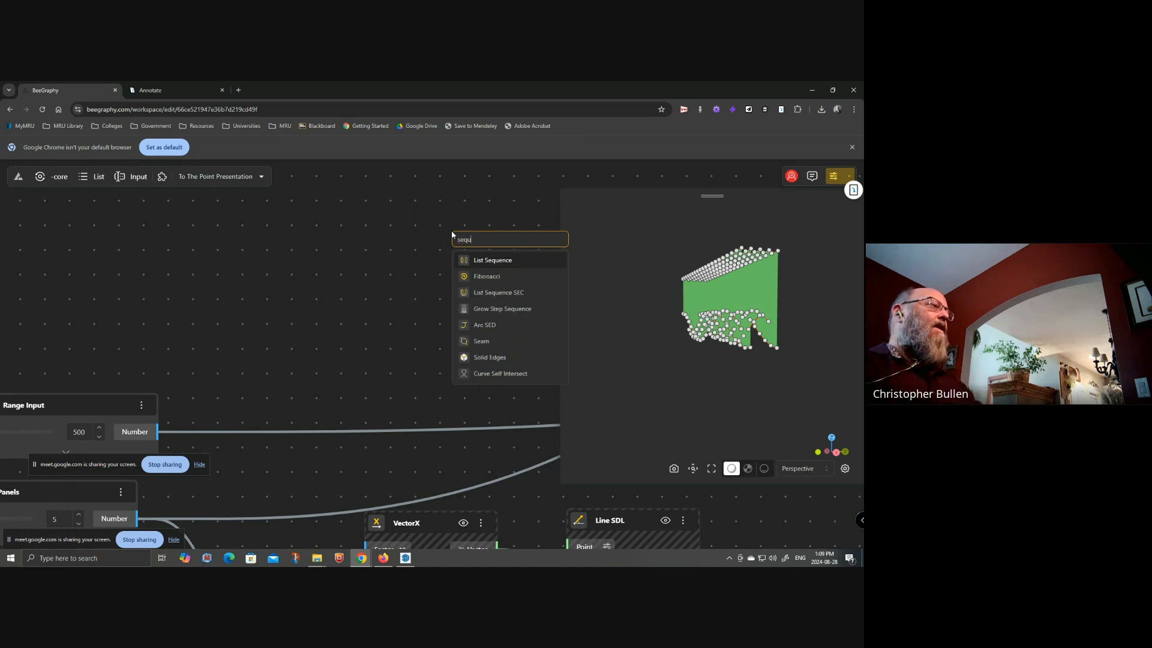
type("u")
left_click(498, 260)
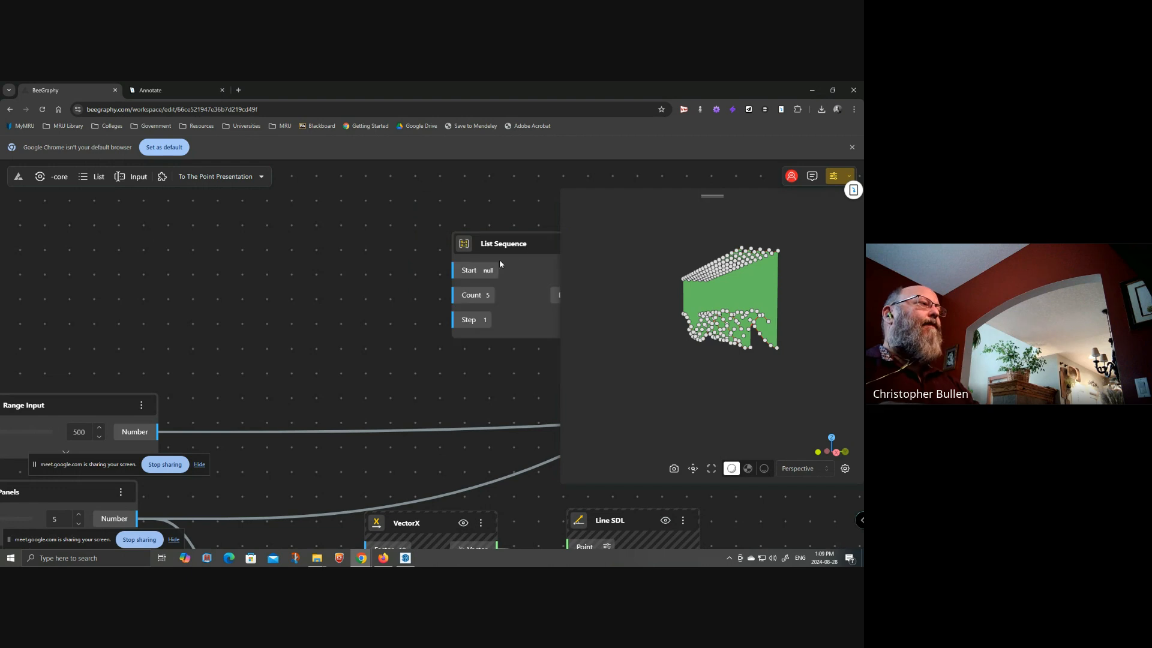
left_click_drag(522, 243, 410, 231)
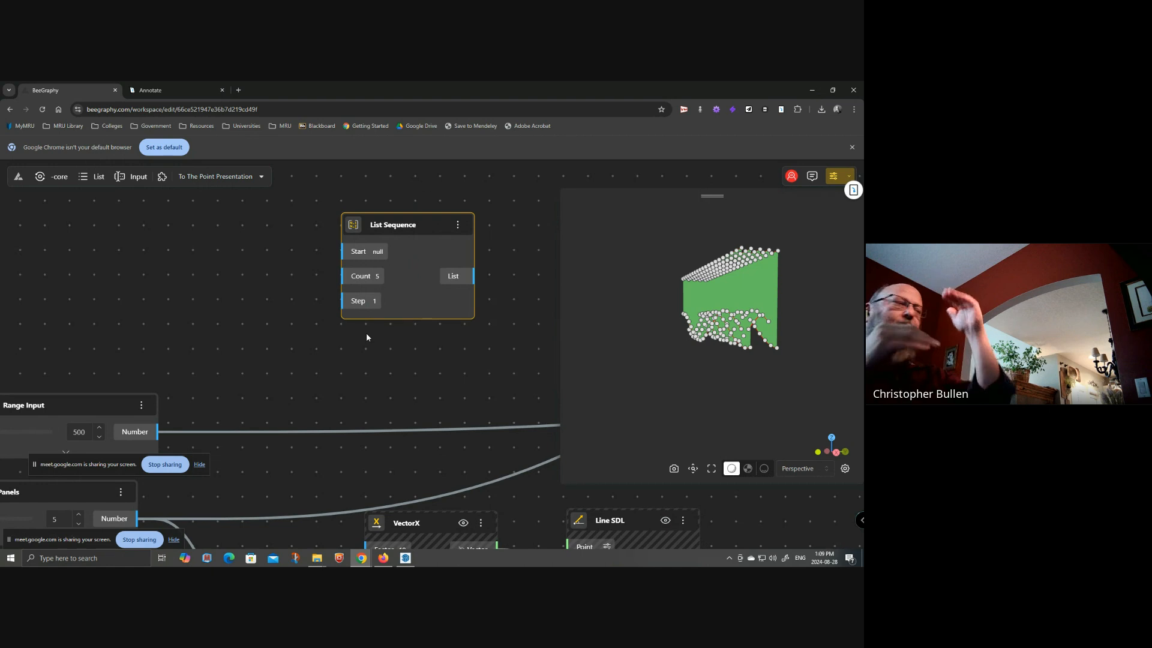
- Add a Range Input node with value 500 beside the List Sequence node and rename it Step Value
double_click(144, 317)
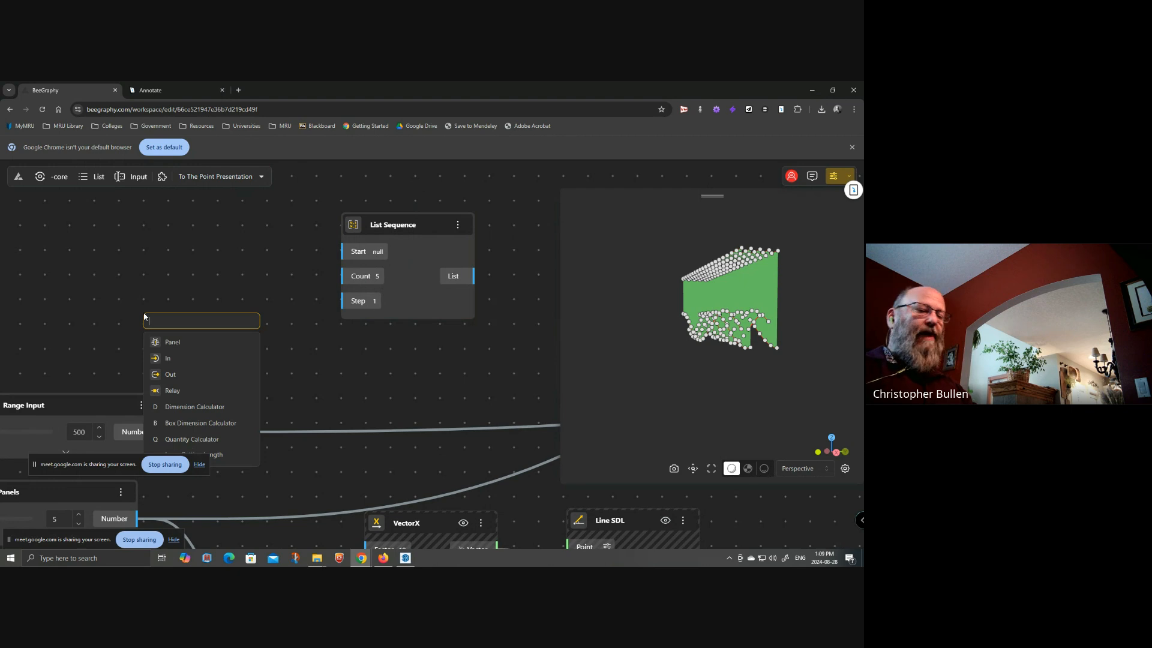
type("500")
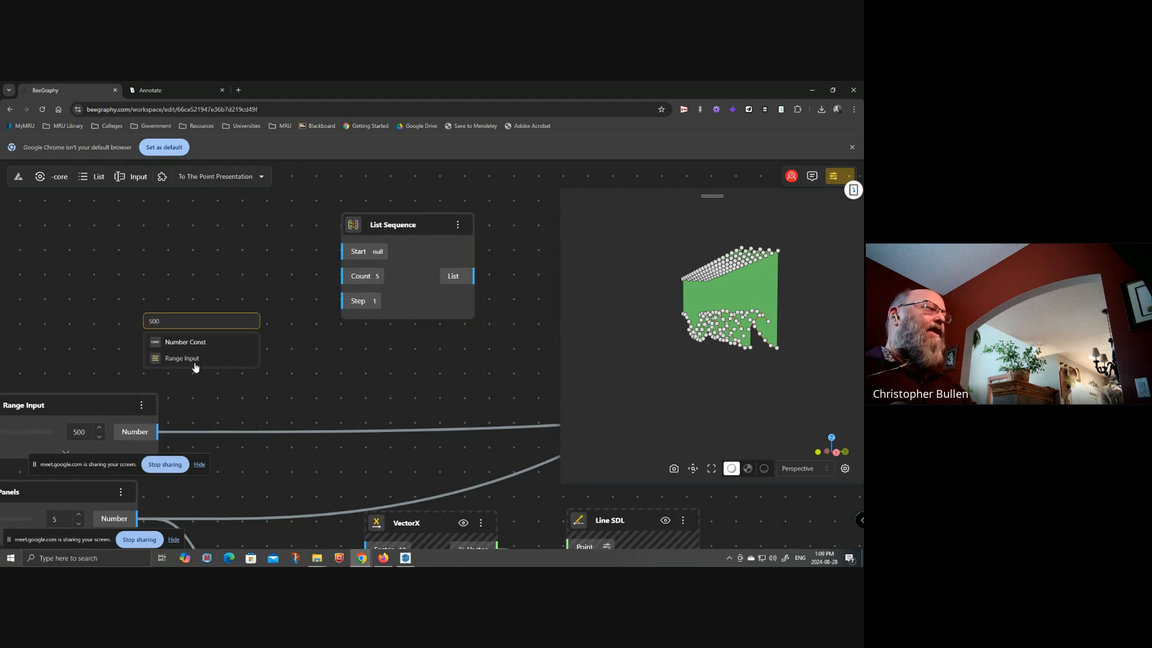
left_click(195, 361)
double_click(204, 326)
double_click(210, 329)
left_click(208, 330)
type("S")
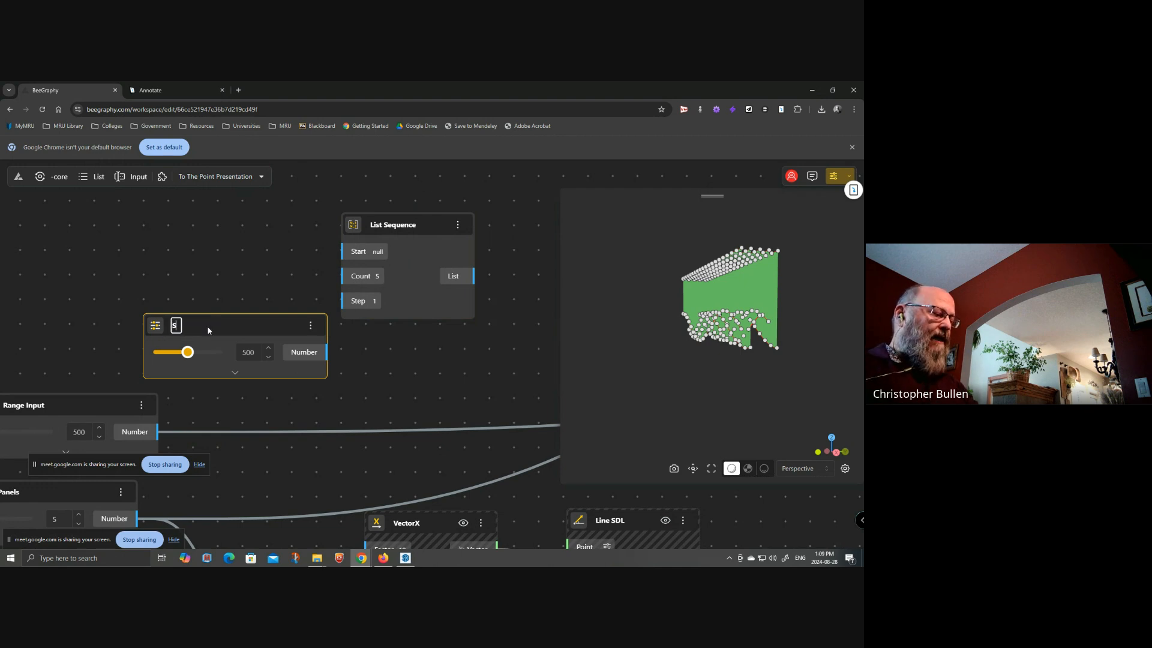
type("tep Value")
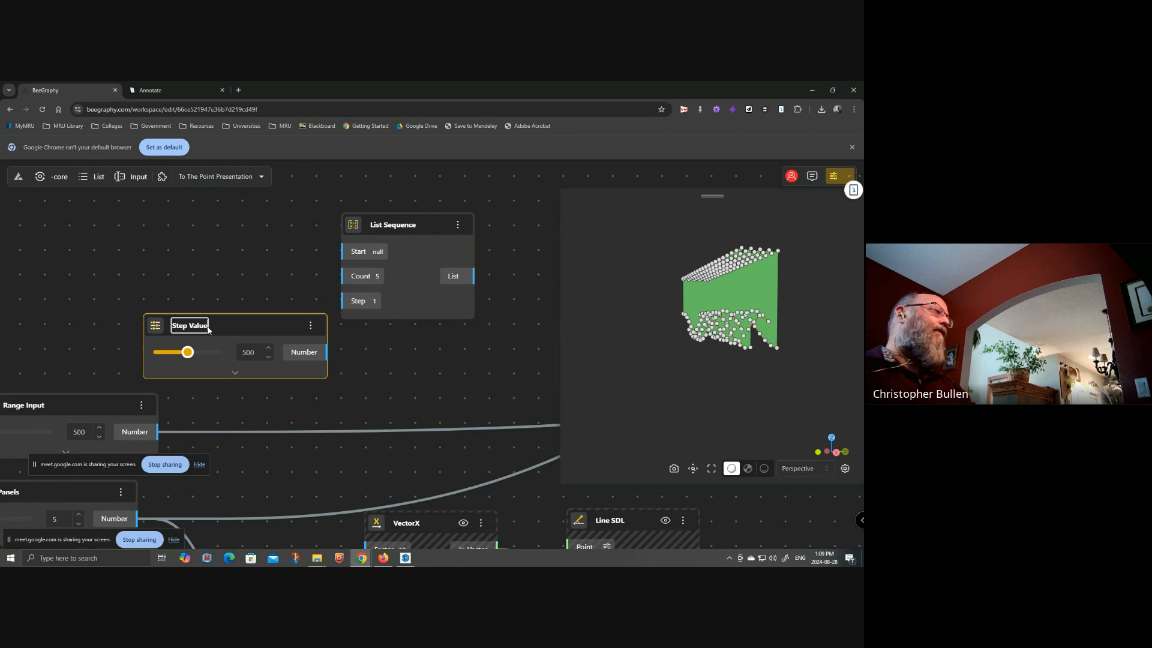
key("Return")
- Connect Step Value to the List Sequence's Step input and # of Panels to its Count input, checking the resulting list
left_click_drag(282, 329, 357, 300)
left_click_drag(150, 297, 131, 287)
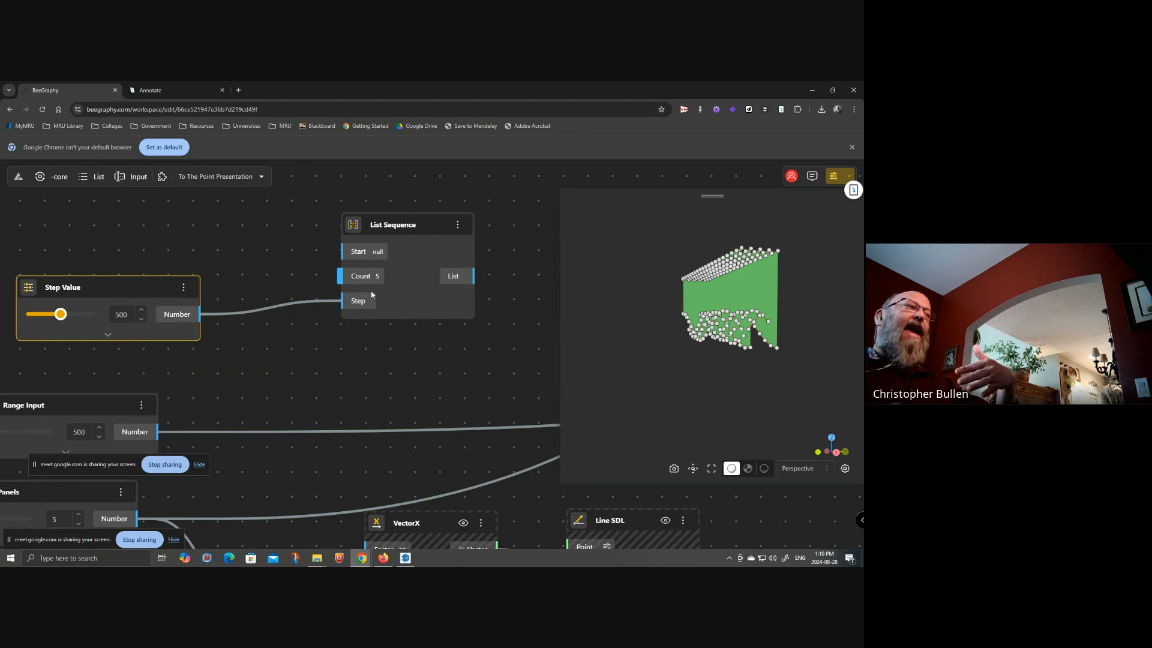
left_click_drag(344, 371, 327, 301)
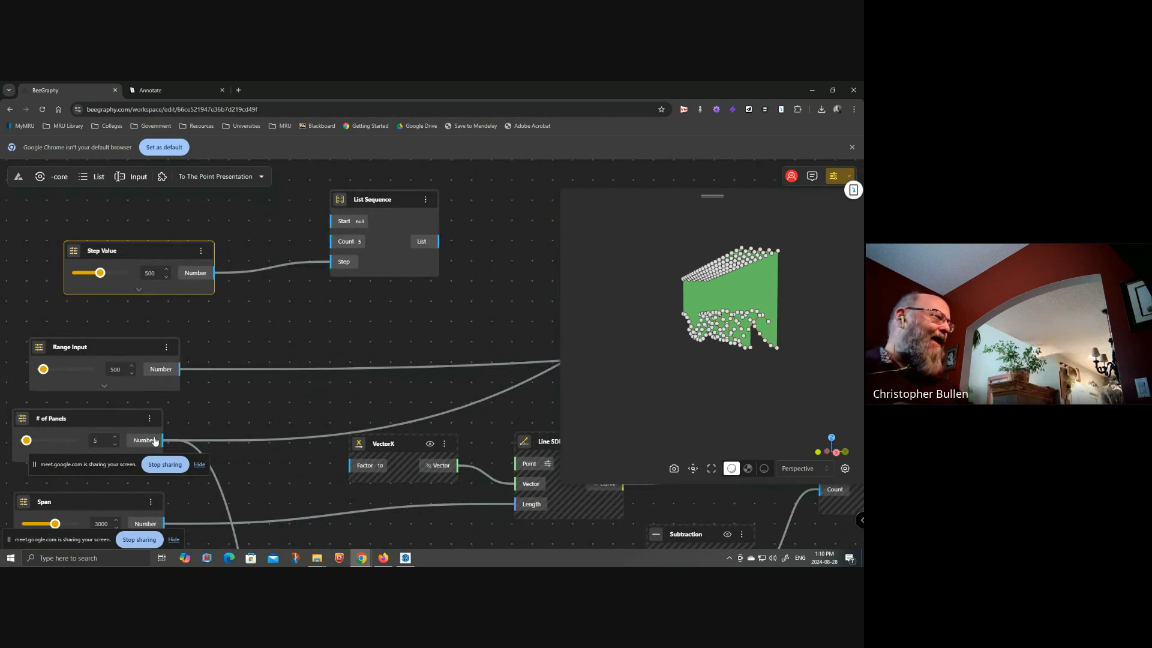
left_click_drag(164, 440, 332, 241)
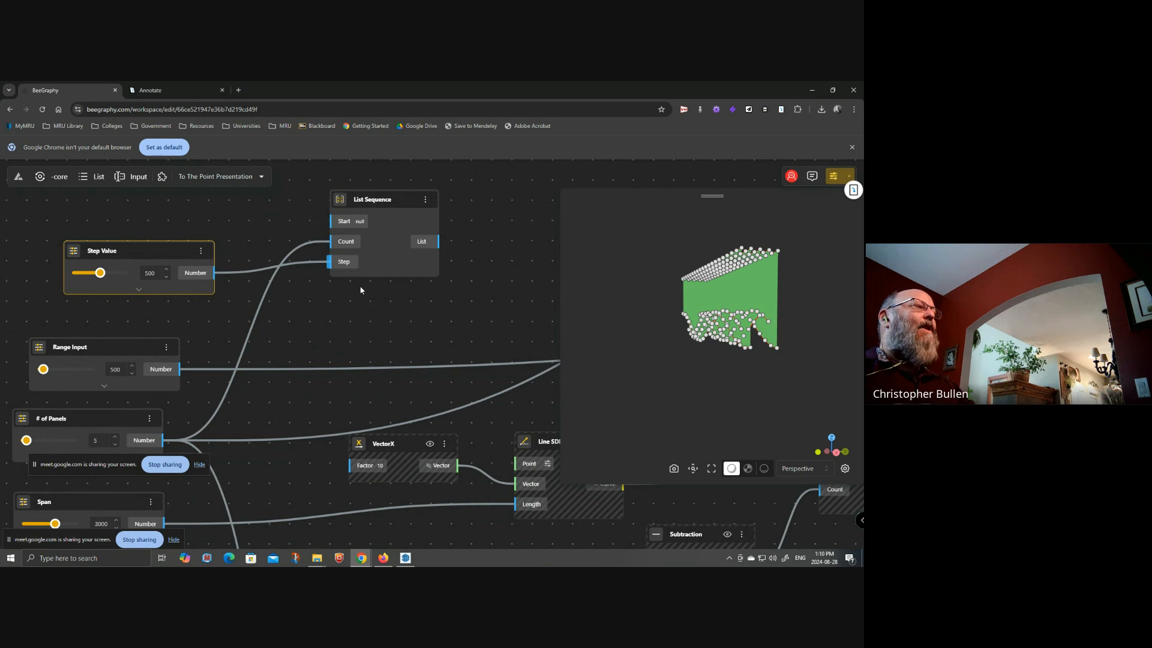
left_click_drag(179, 260, 150, 253)
left_click(430, 245)
left_click(429, 367)
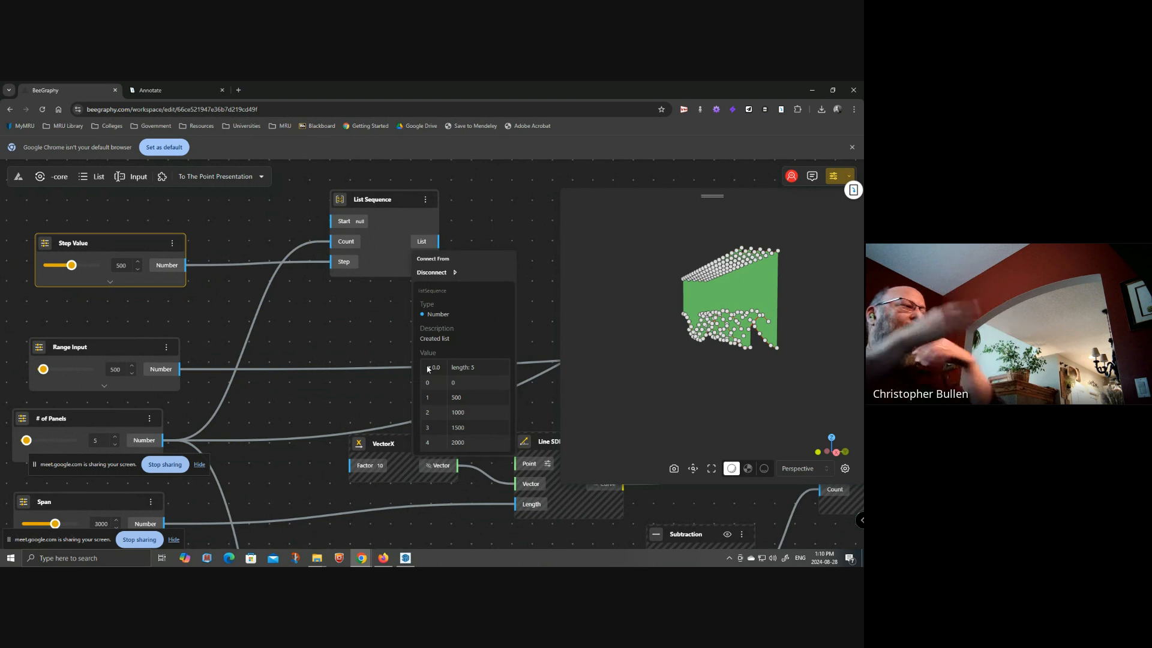
- Try # of Panels at 19 to examine the List Sequence values, and restore it to 5
left_click_drag(26, 440, 33, 440)
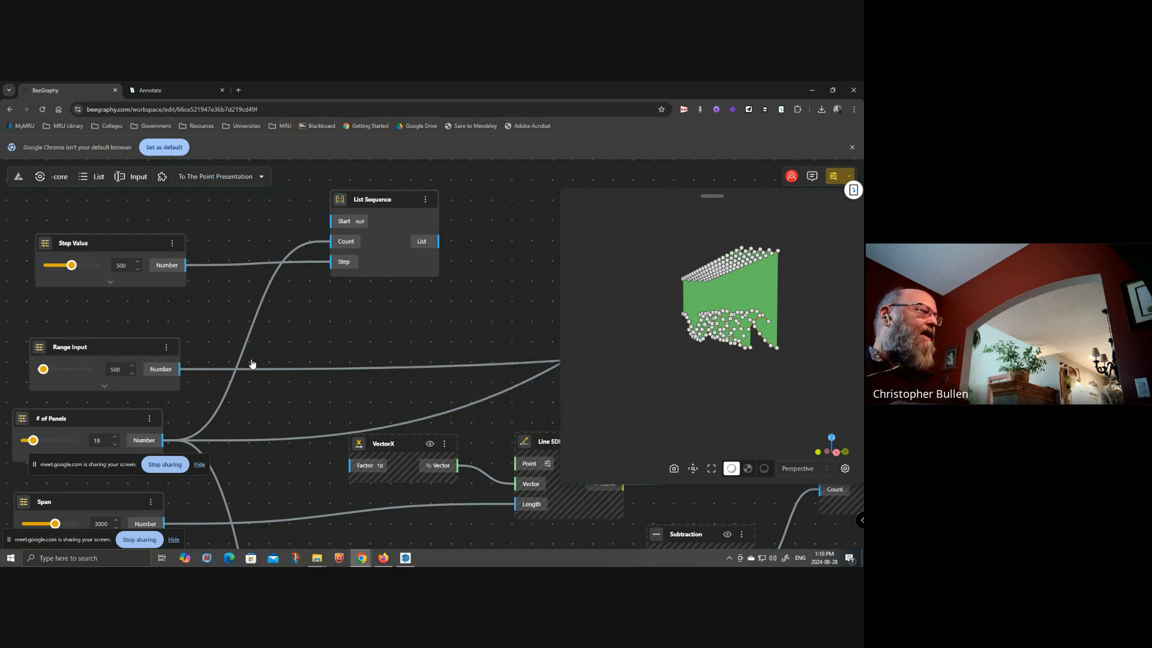
left_click(424, 247)
scroll(463, 388, "down", 2)
scroll(463, 389, "down", 2)
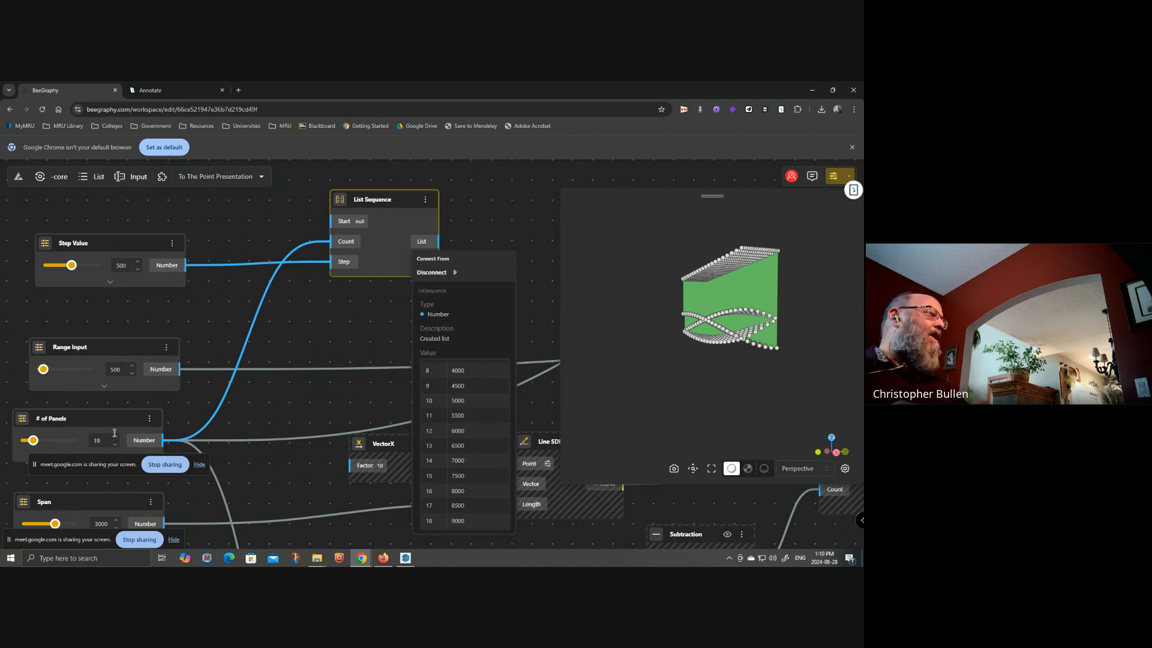
left_click_drag(108, 439, 55, 445)
type("5")
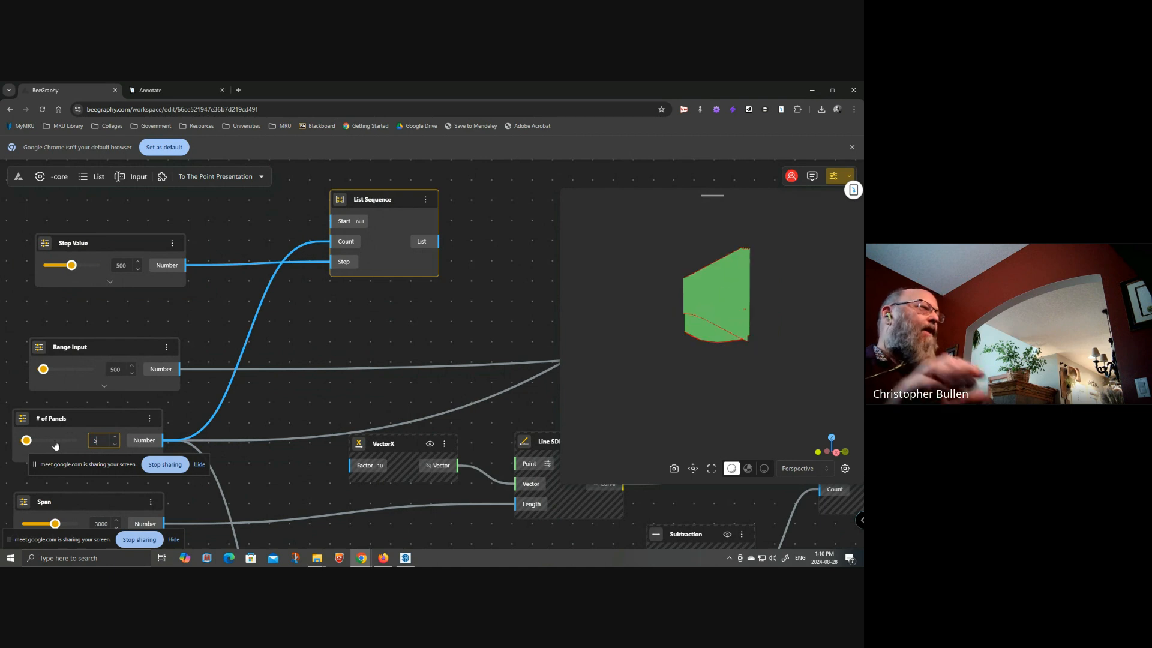
- Reposition the List Sequence node slightly and inspect the values of its List output
left_click_drag(404, 213, 416, 221)
left_click(437, 250)
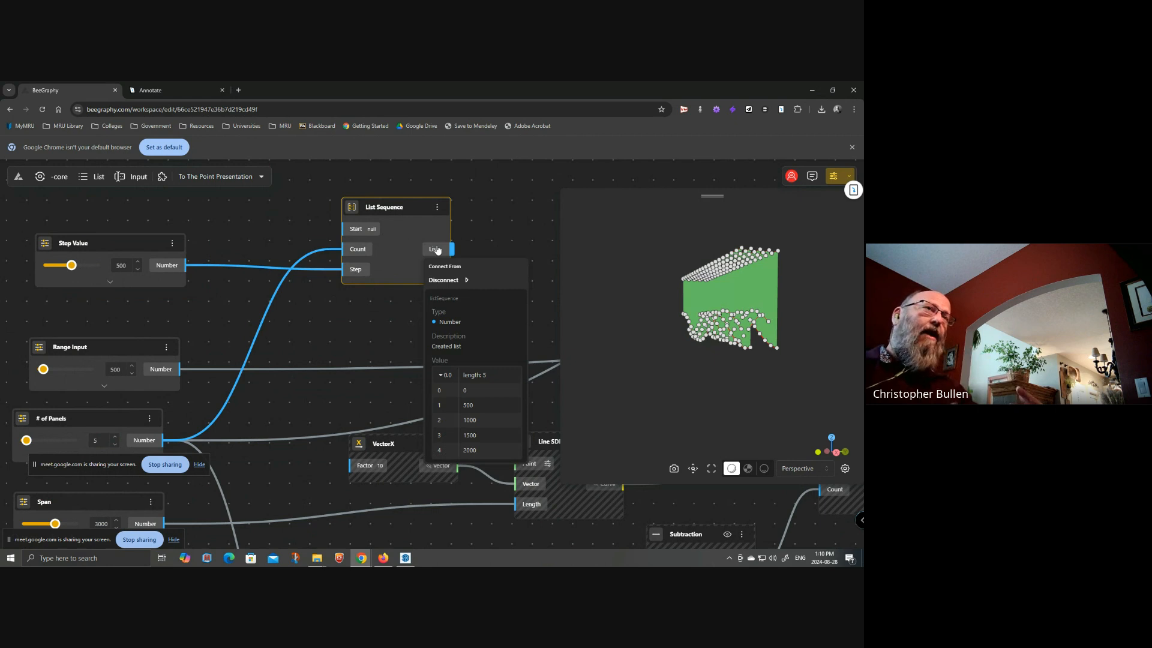
left_click_drag(398, 216, 381, 213)
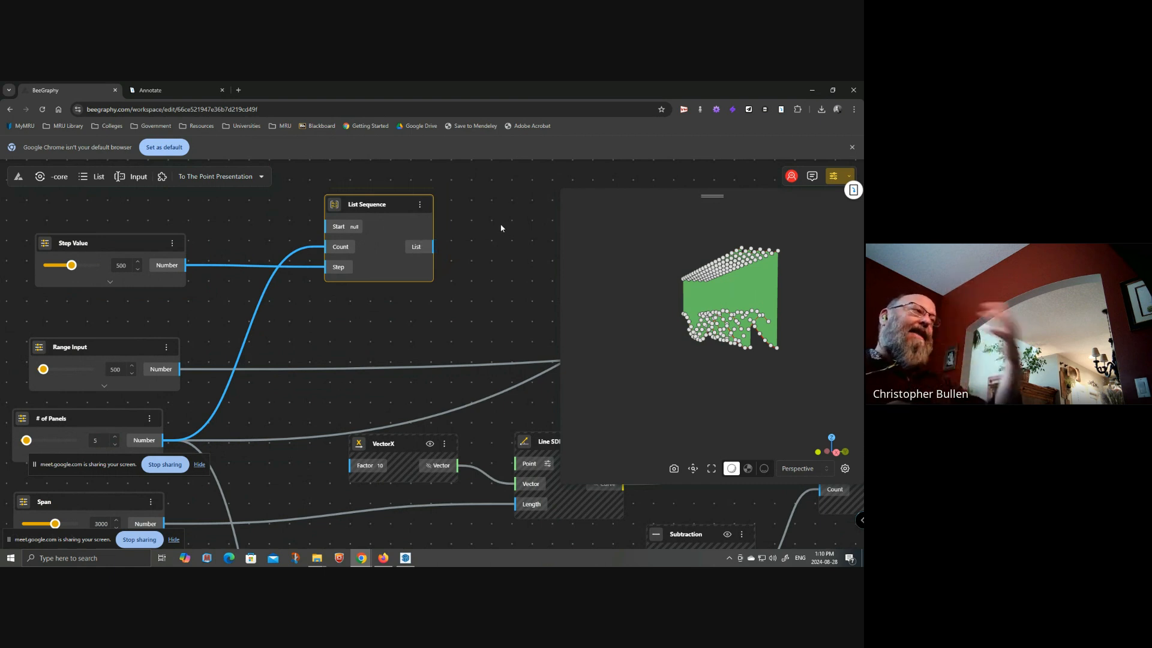
- Add a Graft Tree node fed by the List Sequence's List output and compare the data of both outputs
left_click_drag(515, 220, 384, 229)
double_click(432, 237)
type("graf")
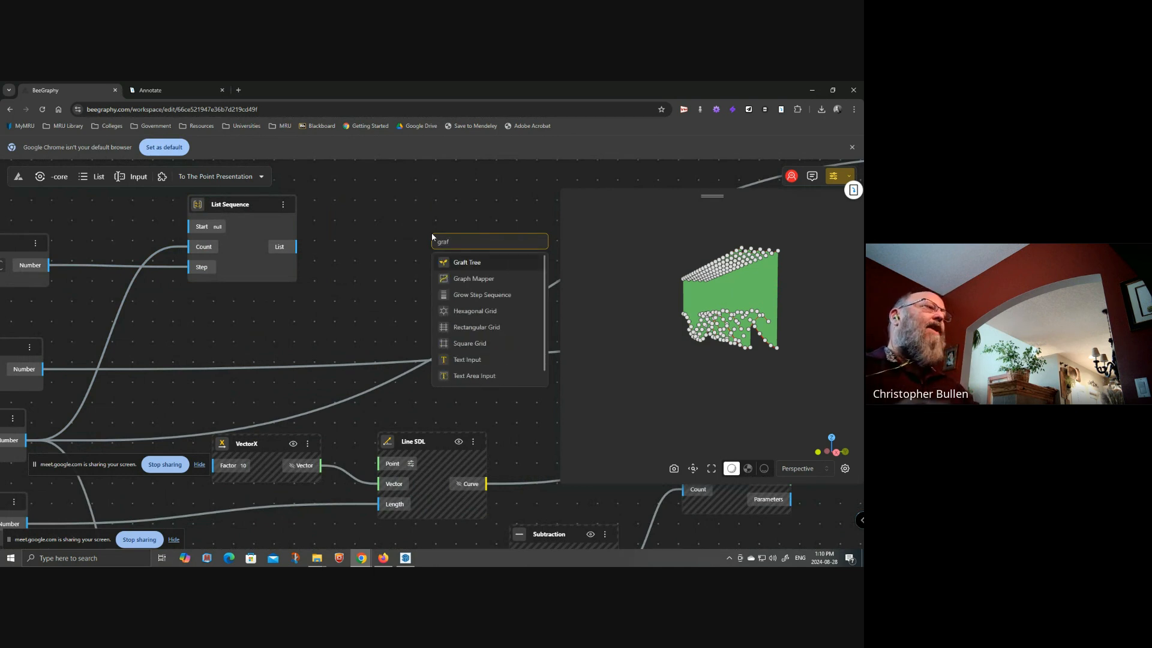
key("Return")
left_click_drag(433, 276, 399, 225)
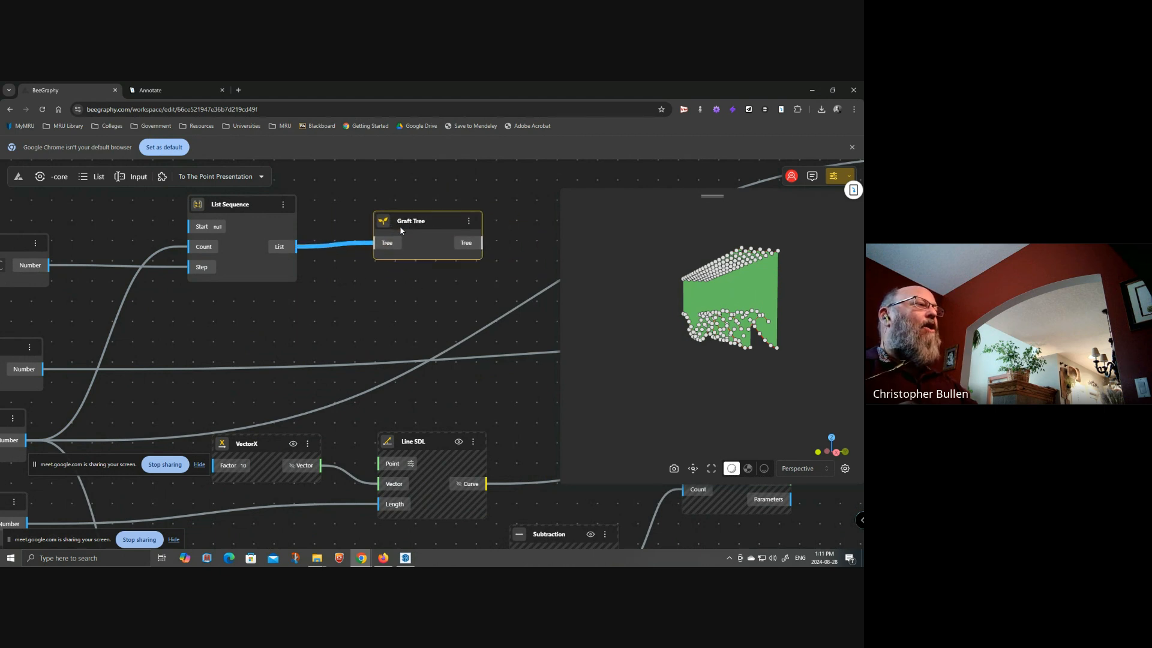
left_click(277, 252)
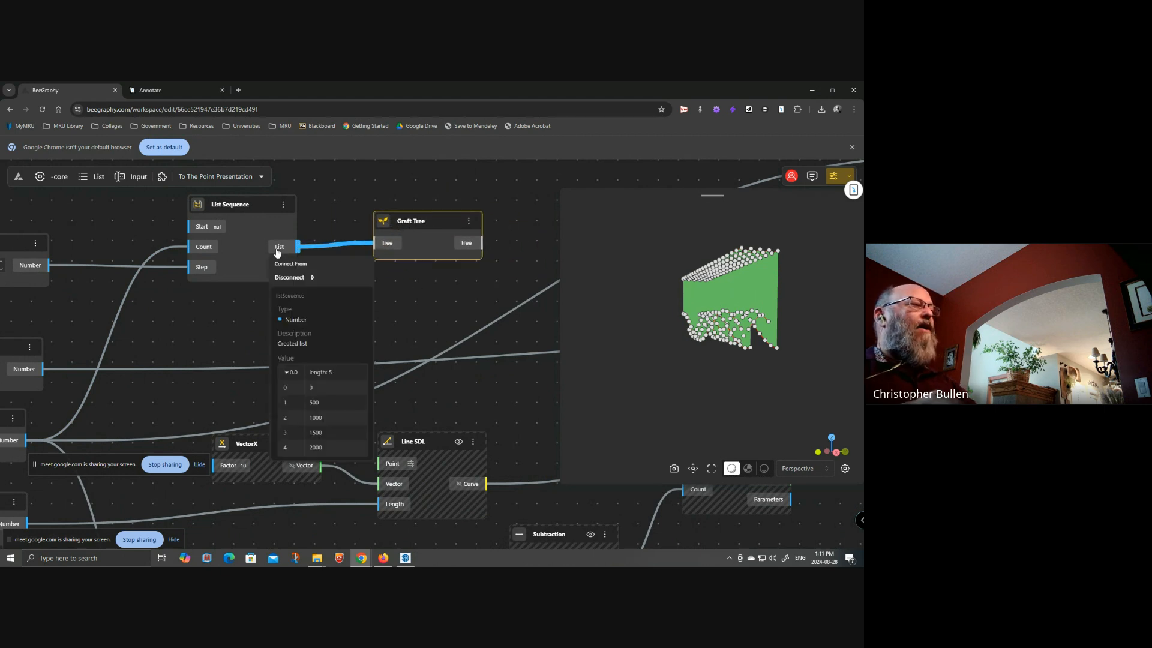
left_click(481, 243)
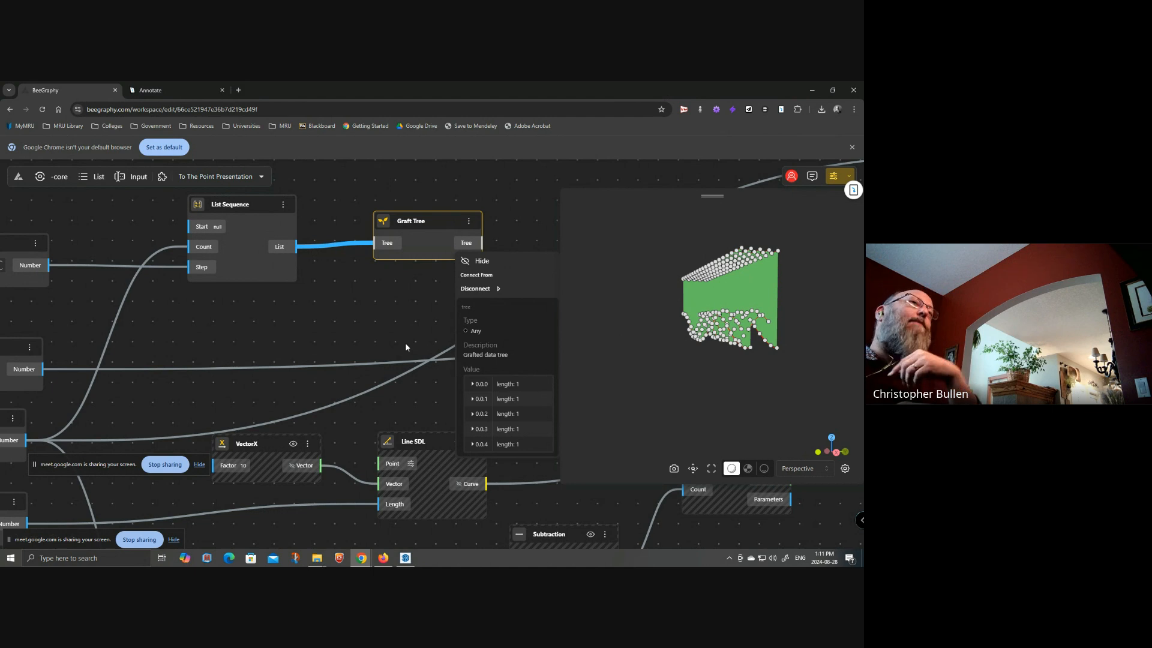
- Add a Repeat List node in the empty area between the Graft Tree and VectorY nodes
left_click_drag(389, 340, 282, 337)
left_click_drag(471, 237, 304, 350)
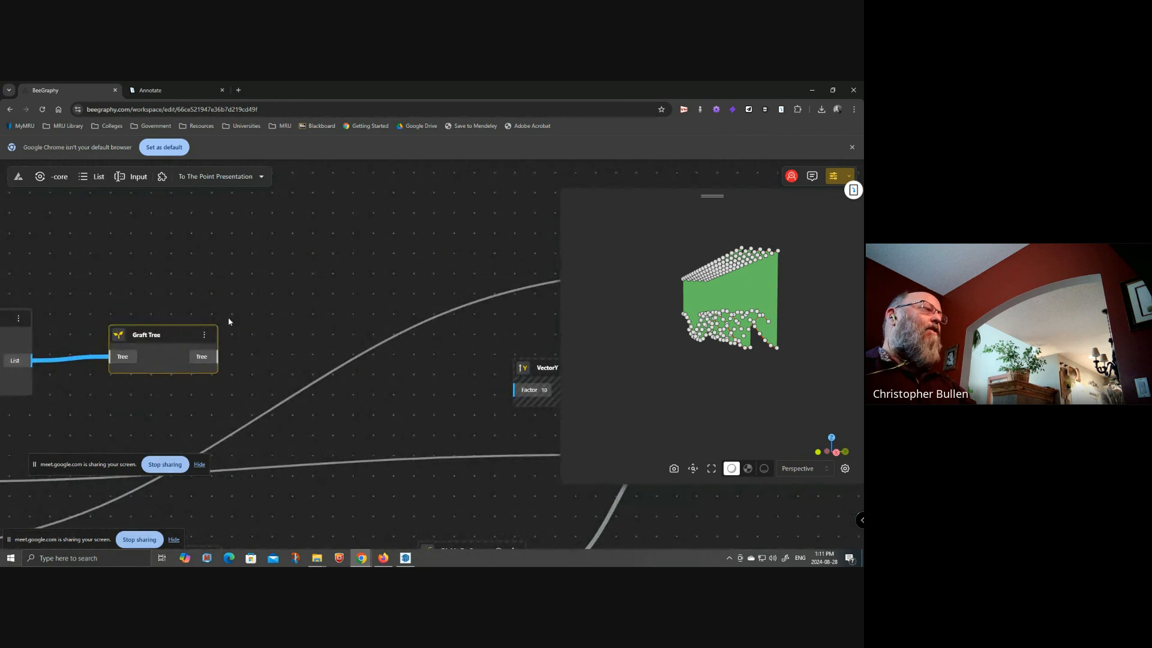
double_click(318, 303)
type("dup")
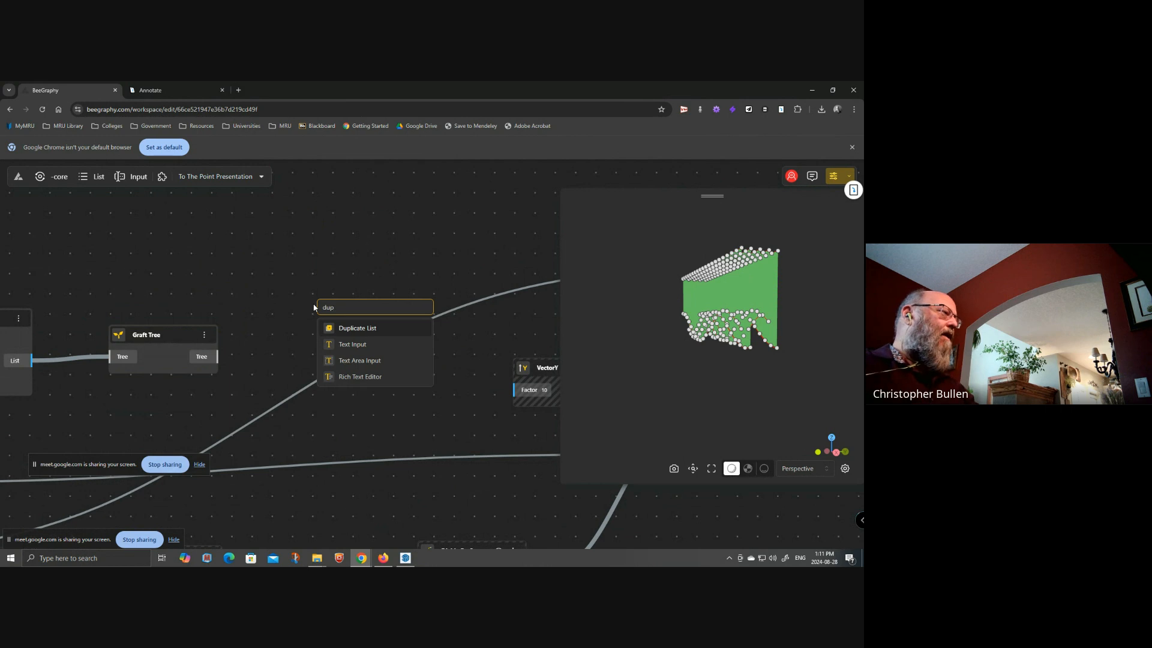
key("BackSpace")
key("BackSpace")
key("BackSpace")
type("rep")
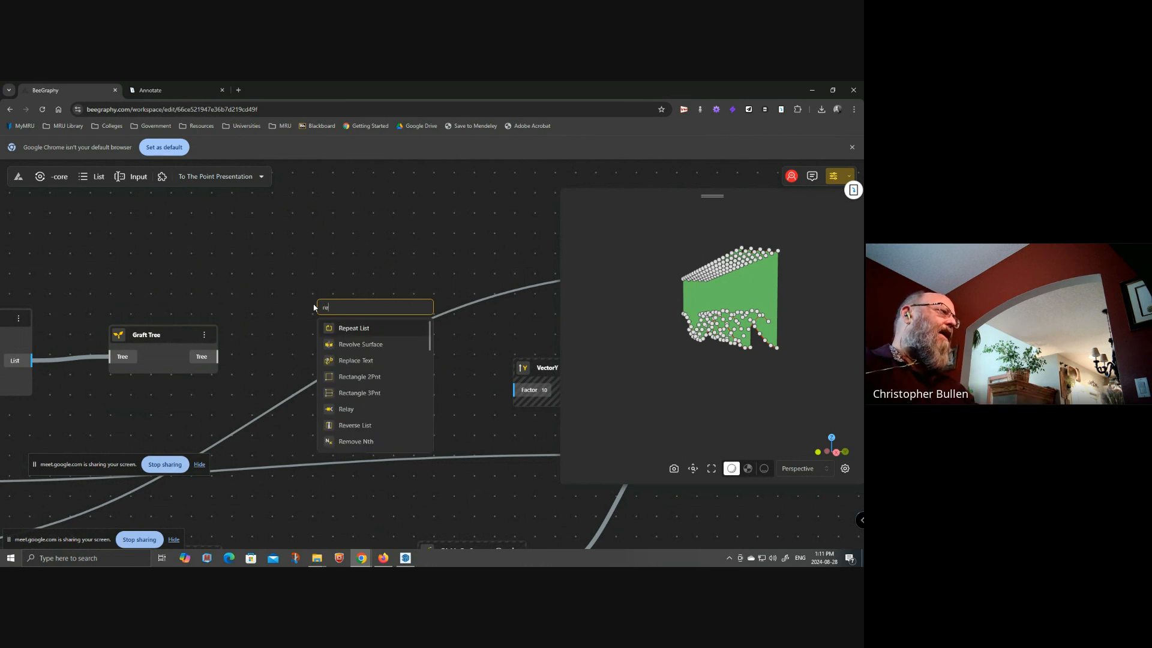
left_click(354, 328)
- Move Repeat List higher, connect the Graft Tree output to its List input, and inspect its output structure
left_click_drag(362, 318, 354, 240)
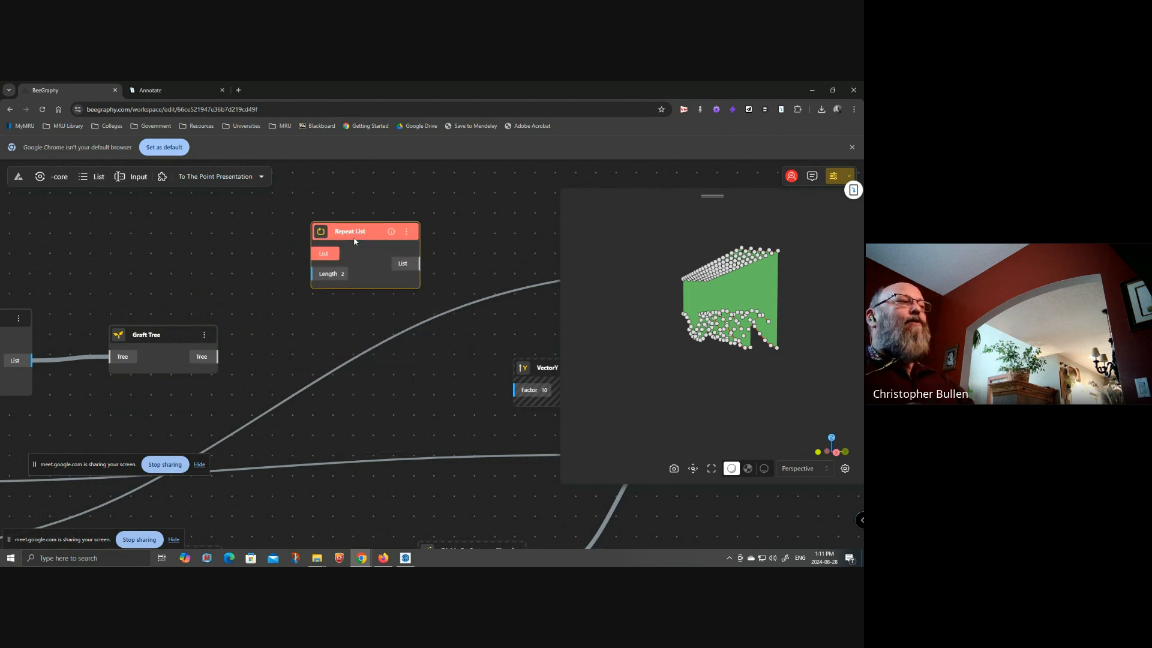
left_click_drag(201, 357, 315, 253)
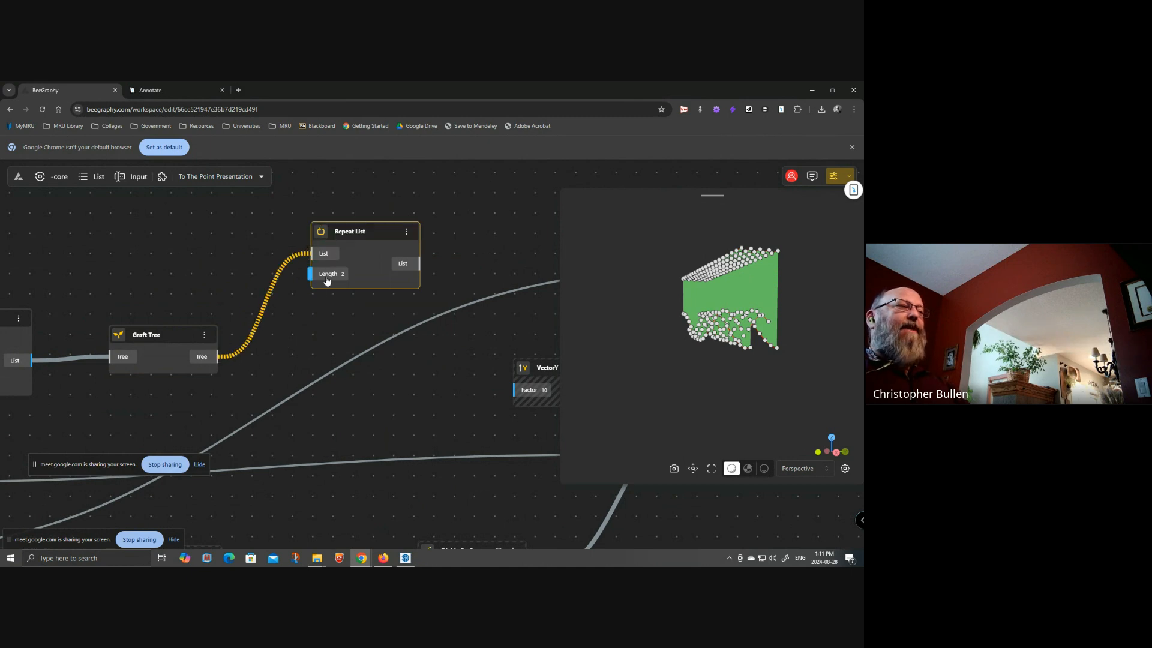
left_click(402, 263)
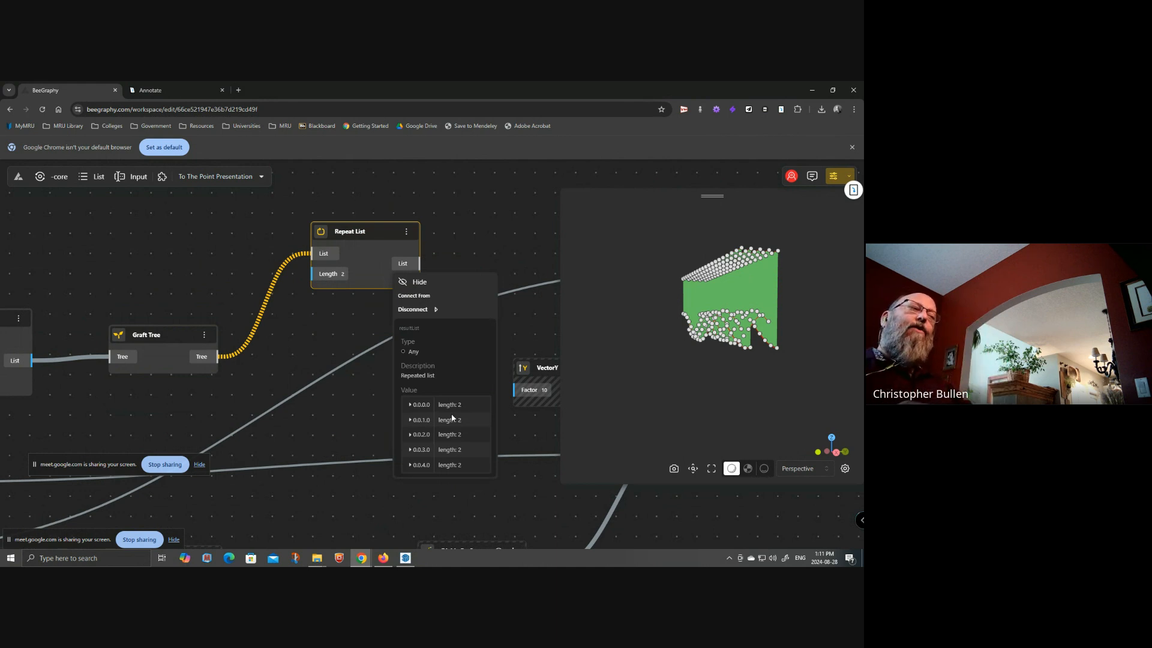
- Expand the first two branches of the Repeat List output to examine their repeated values
left_click(410, 406)
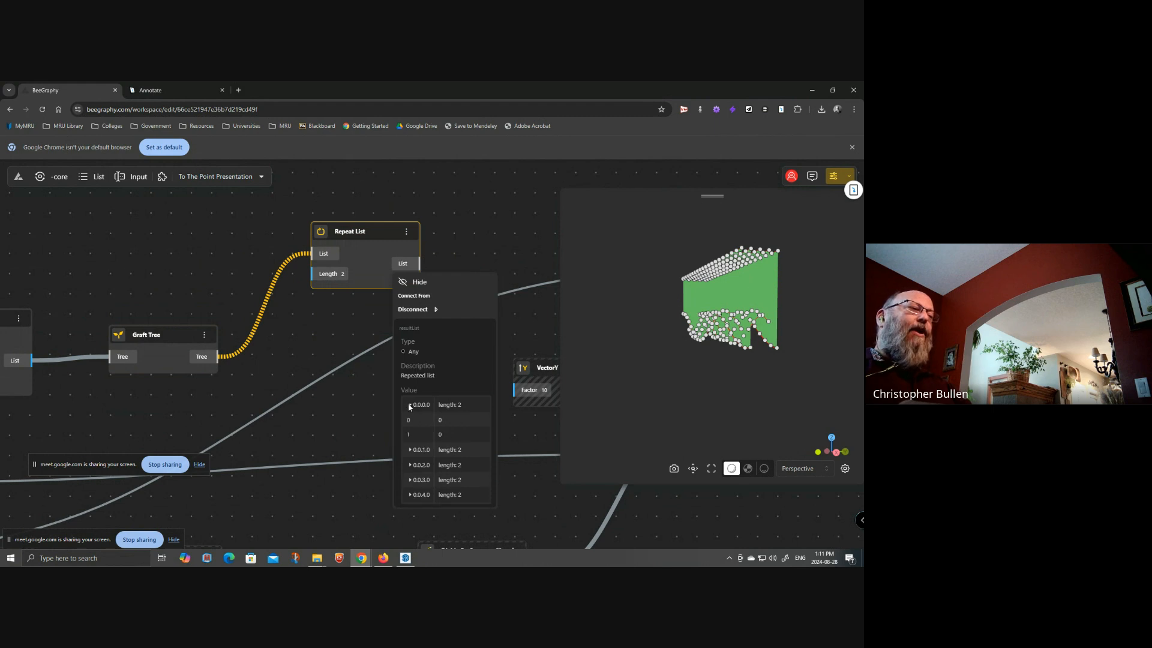
left_click(410, 451)
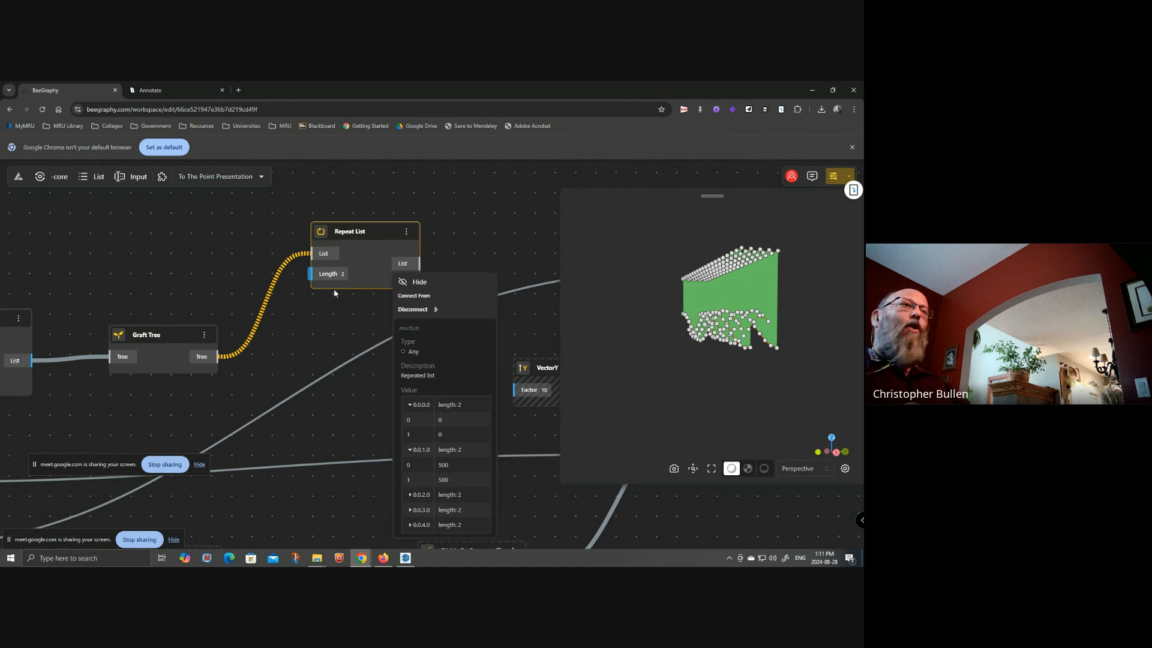
left_click(332, 308)
- Connect the Density slider's Number output to the Length input of the Repeat List node
scroll(354, 342, "down", 5)
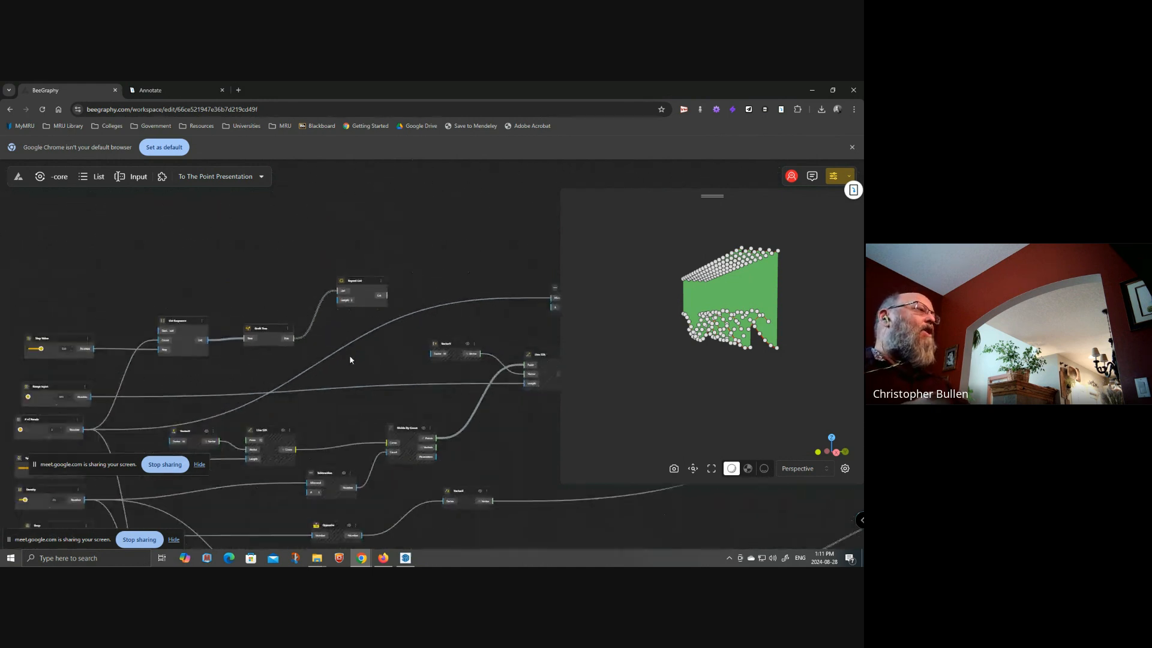
left_click_drag(350, 357, 454, 269)
scroll(155, 389, "up", 4)
left_click_drag(229, 375, 196, 292)
scroll(154, 343, "up", 4)
scroll(152, 344, "up", 1)
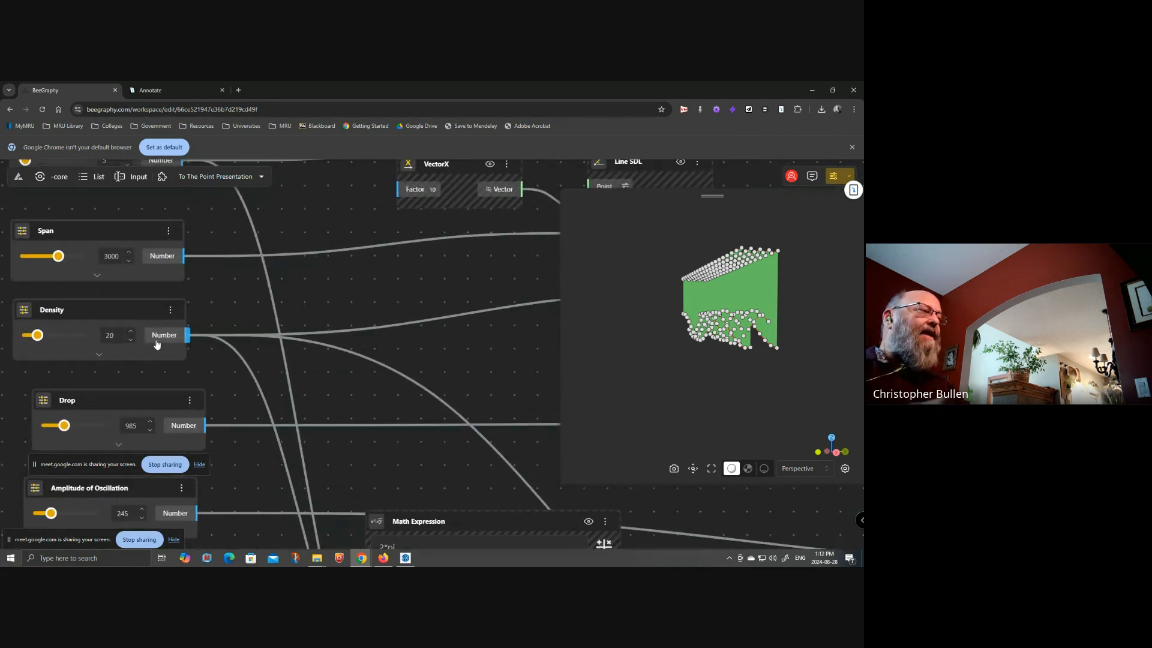
left_click_drag(167, 339, 340, 223)
scroll(135, 339, "down", 5)
scroll(194, 402, "down", 2)
scroll(339, 223, "up", 4)
- Examine the branch lengths of the Repeat List output and compare them with the Density slider's value
left_click(415, 213)
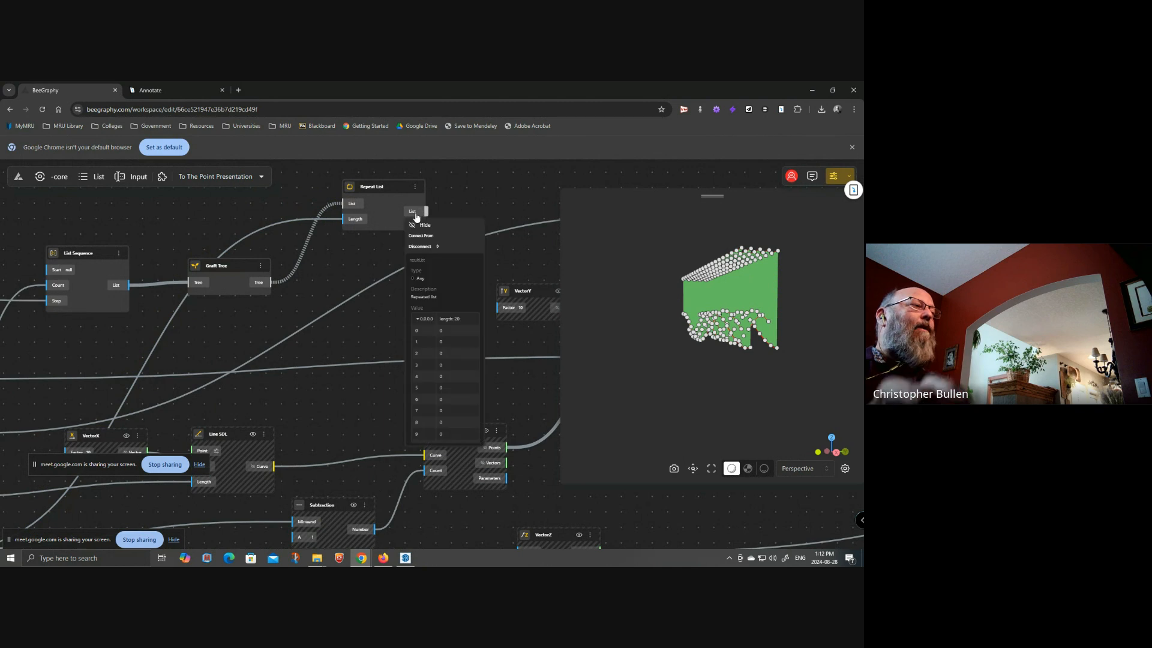
left_click(419, 319)
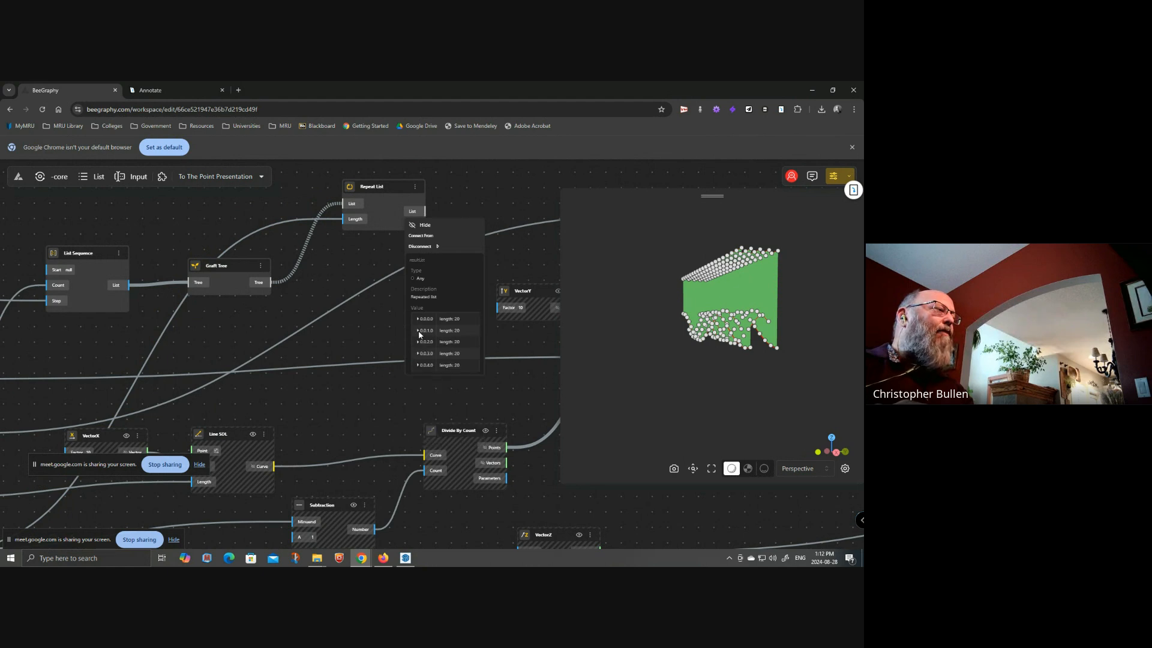
left_click_drag(293, 407, 521, 238)
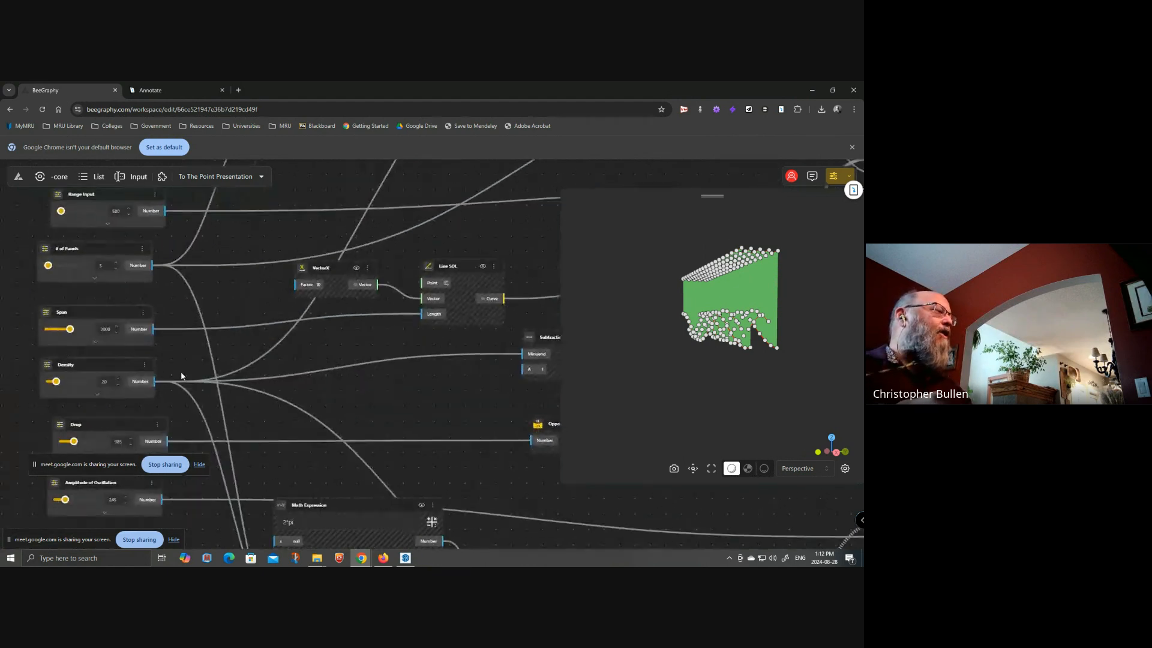
left_click_drag(183, 377, 218, 356)
scroll(107, 360, "up", 3)
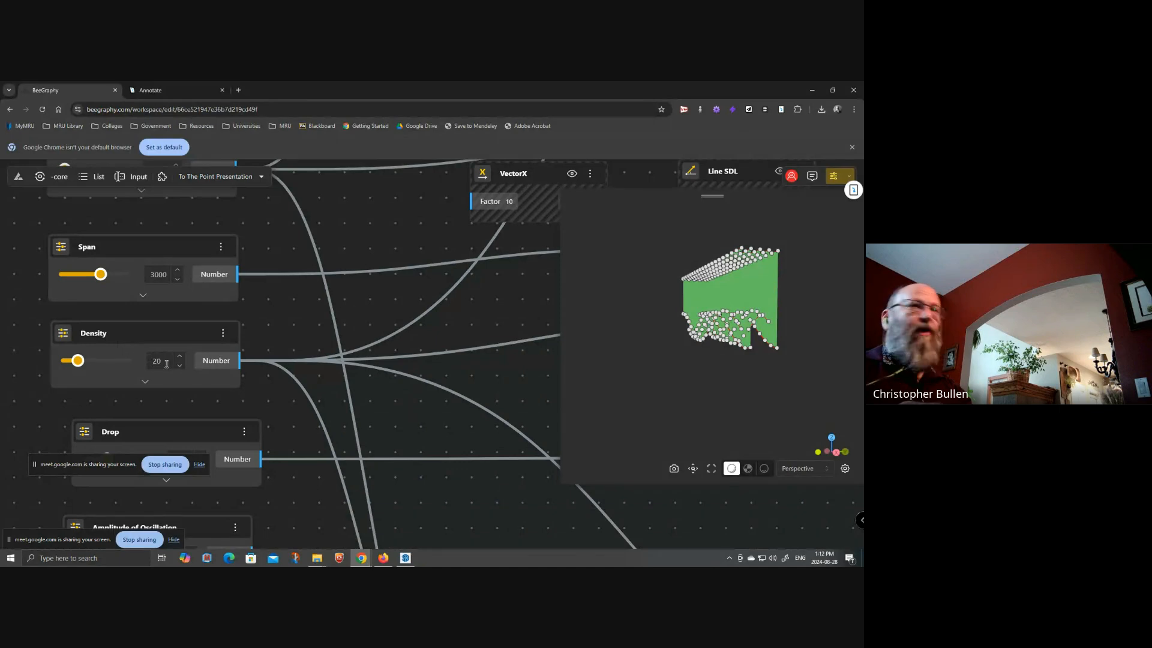
scroll(324, 336, "down", 6)
left_click_drag(370, 358, 195, 537)
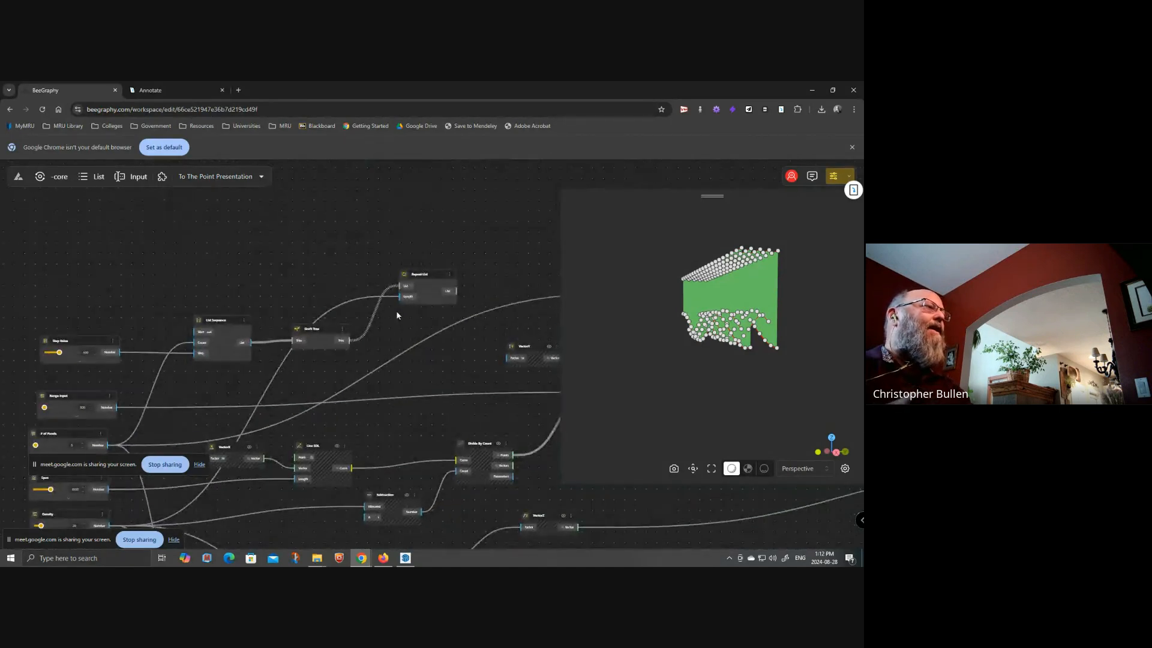
scroll(398, 311, "up", 5)
left_click(440, 267)
left_click(479, 293)
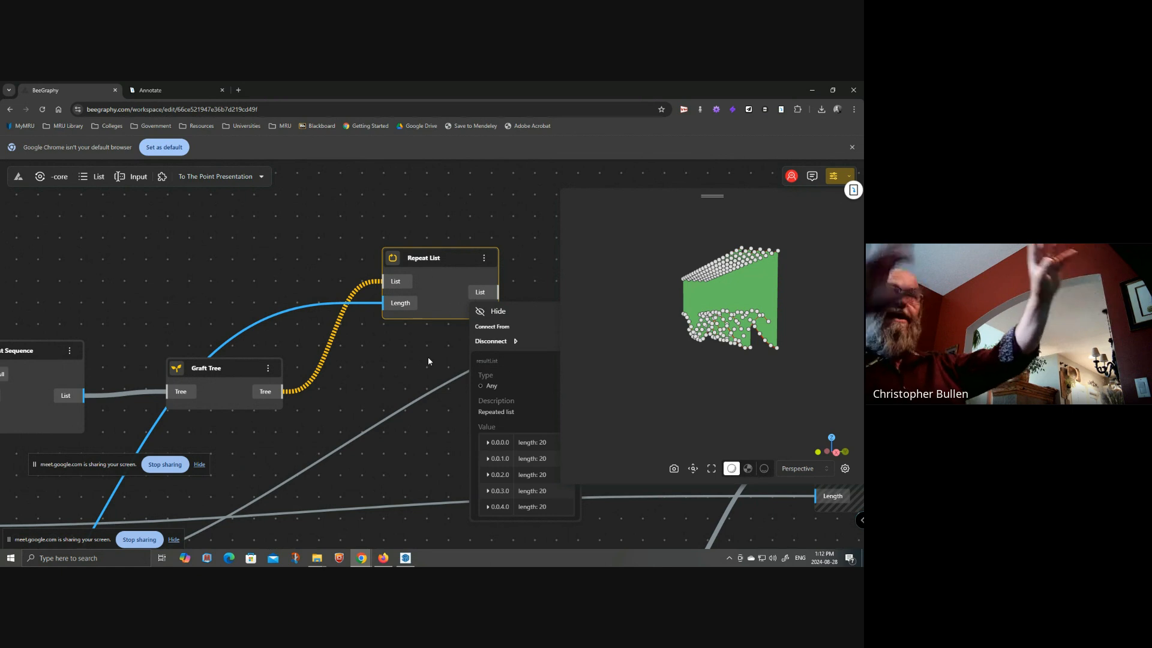
left_click(397, 367)
- Trace the Drop slider's connection through the graph to the Opposite node that feeds VectorZ
scroll(395, 377, "down", 6)
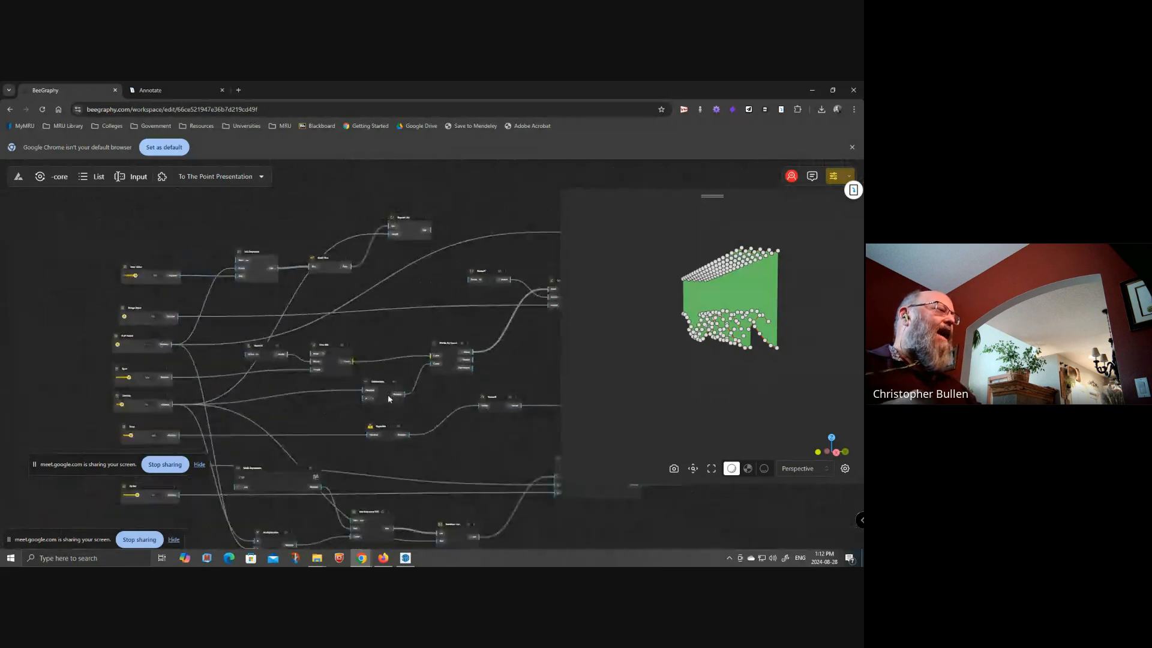
middle_click_drag(388, 398, 442, 330)
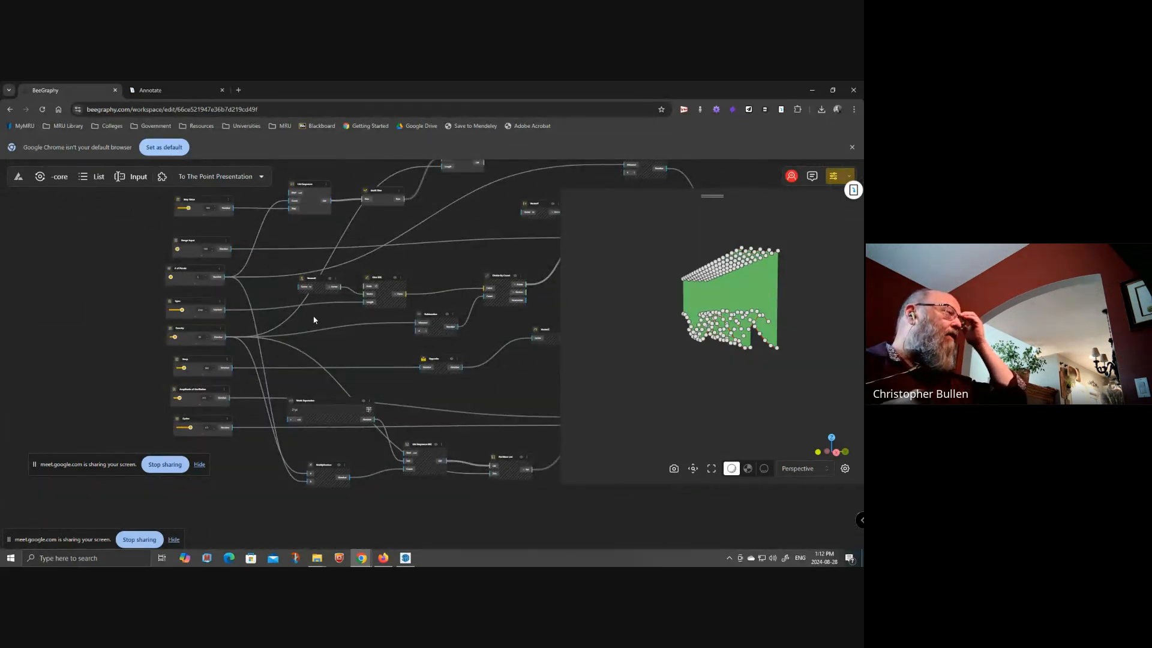
scroll(256, 319, "up", 4)
left_click(225, 413)
scroll(215, 393, "down", 4)
scroll(315, 358, "up", 2)
scroll(405, 384, "up", 4)
middle_click_drag(455, 400, 363, 408)
middle_click_drag(432, 450, 405, 435)
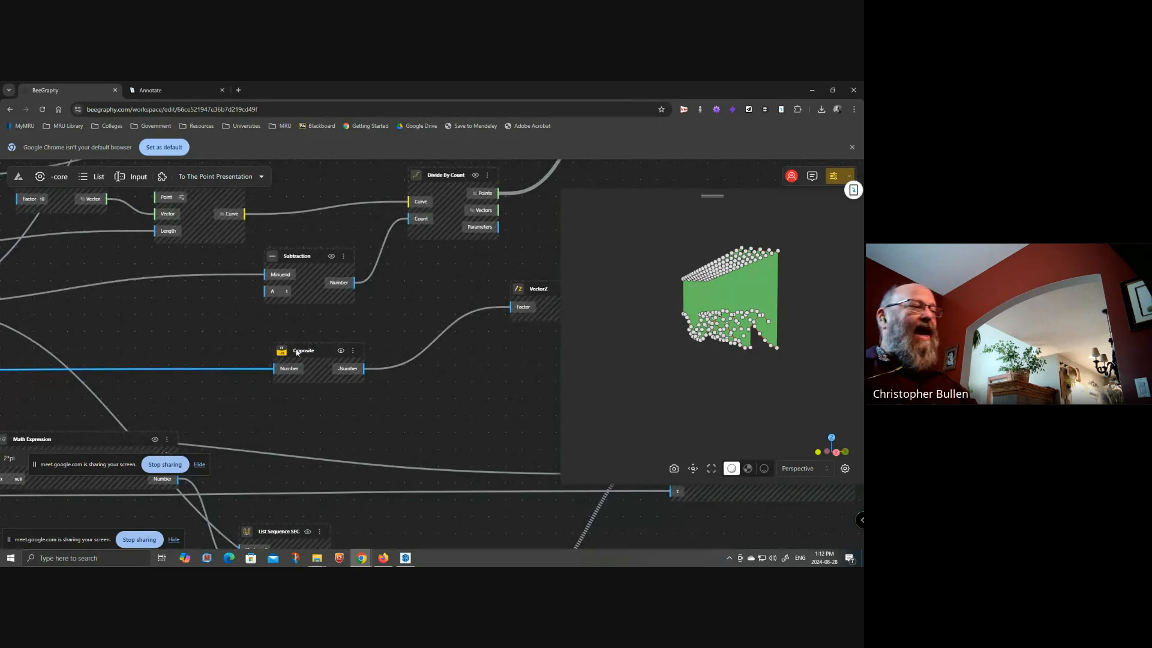
middle_click_drag(293, 374, 428, 392)
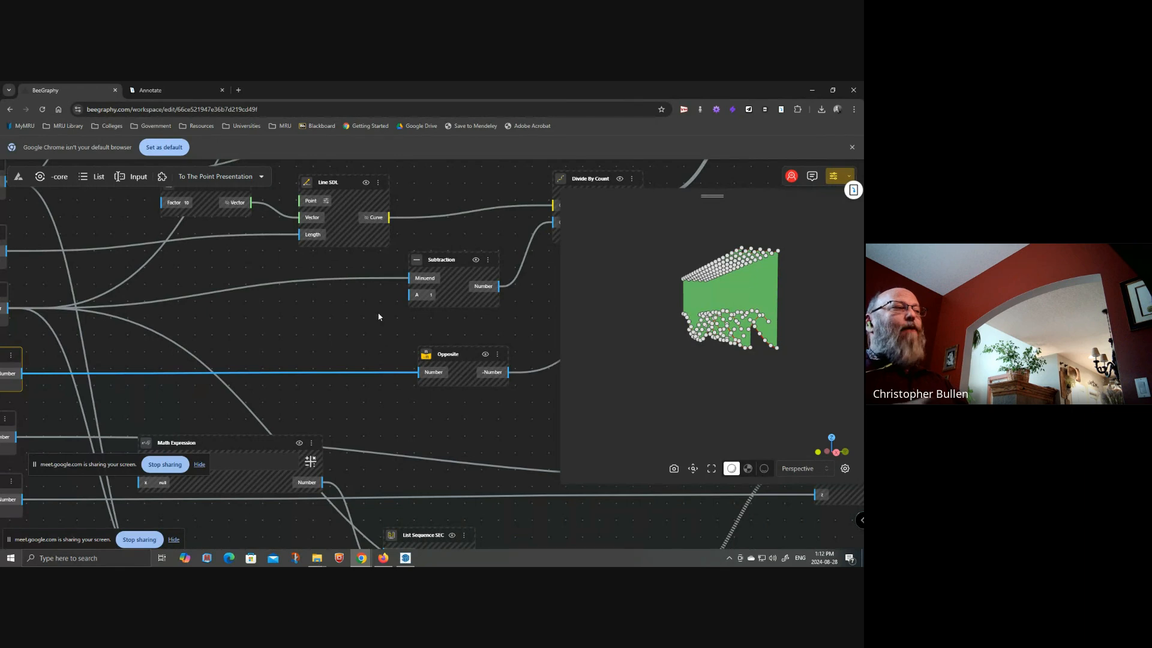
- Add an Addition node beside Repeat List and connect the Repeat List output to its A input
scroll(369, 326, "down", 5)
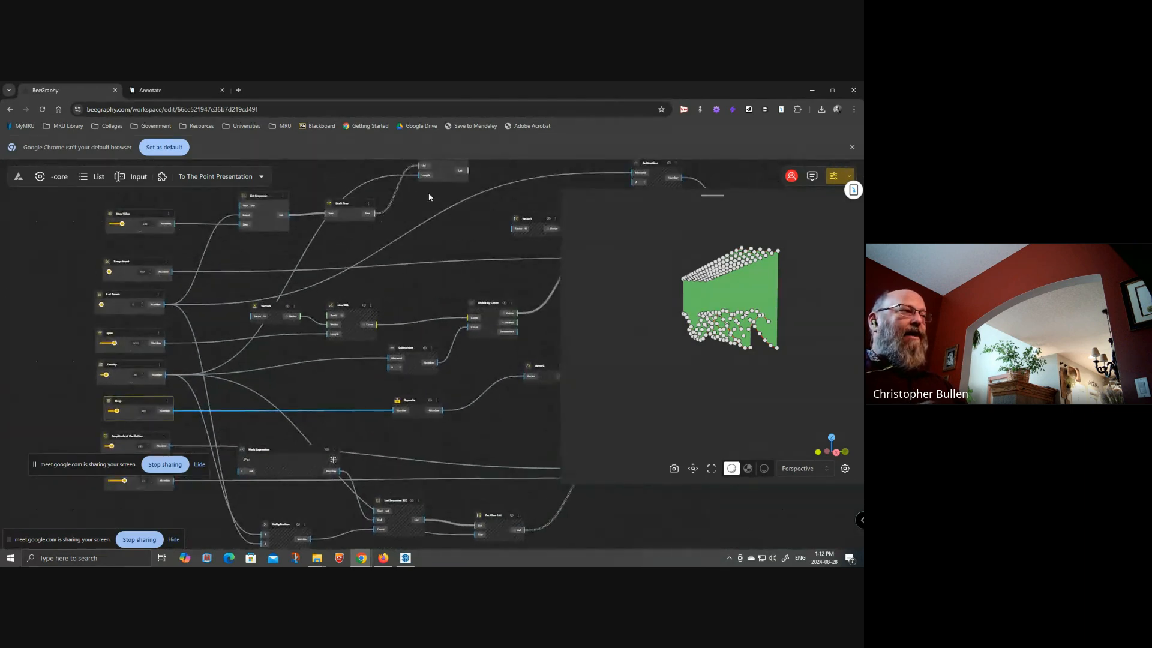
middle_click_drag(428, 213, 421, 271)
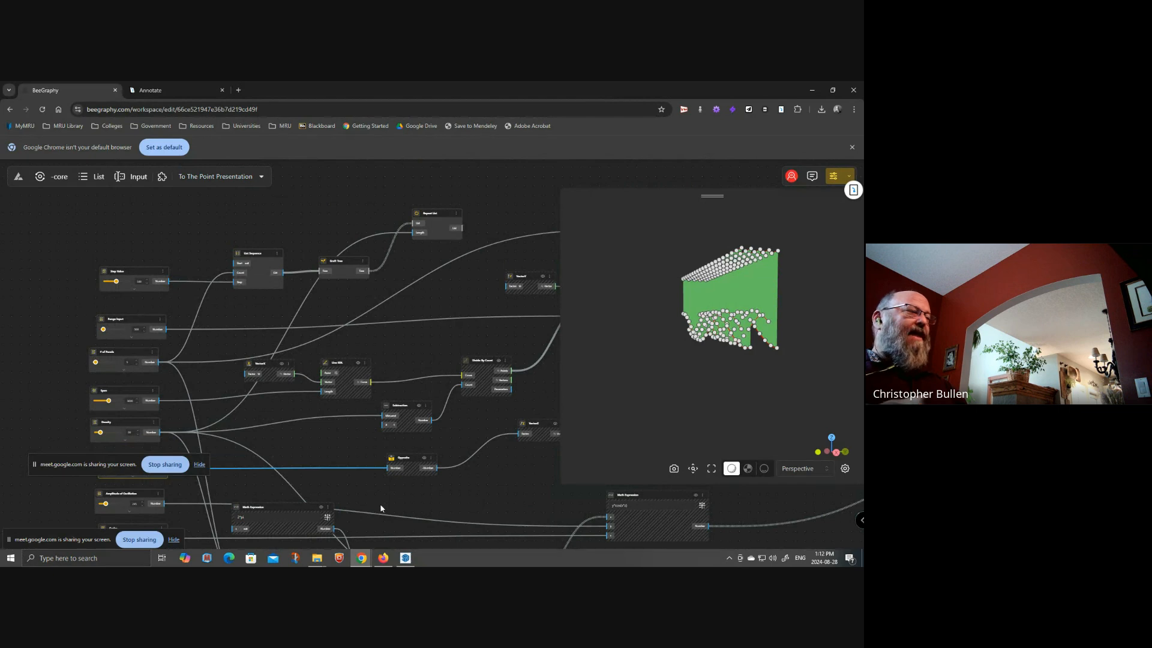
middle_click_drag(507, 225, 455, 202)
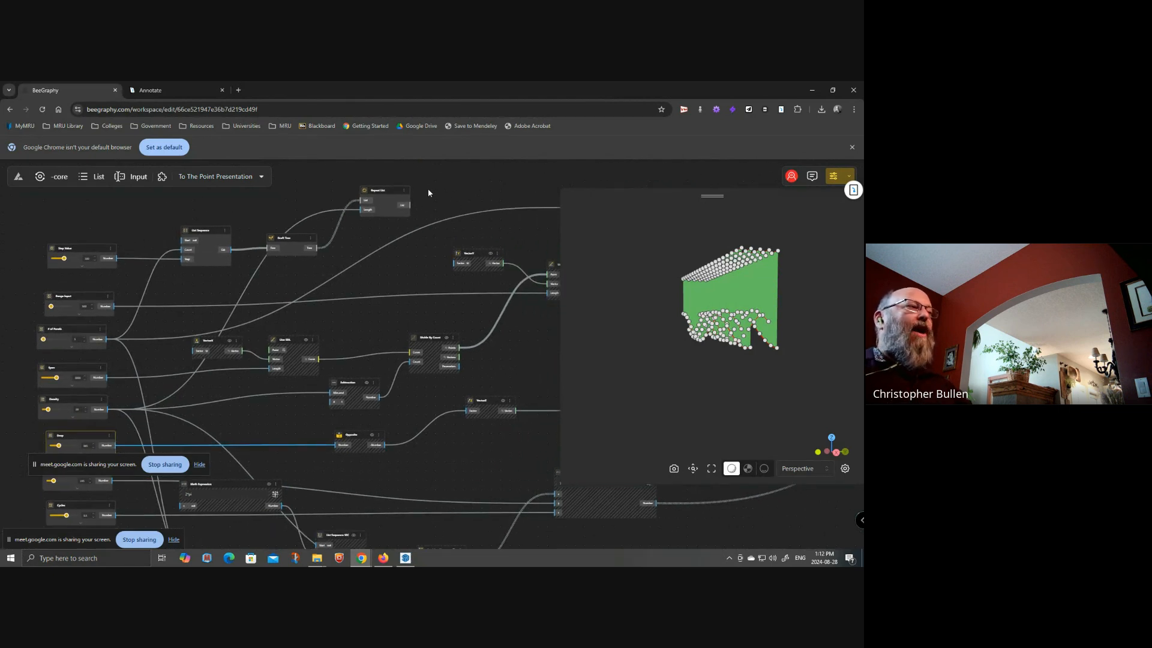
scroll(428, 192, "up", 3)
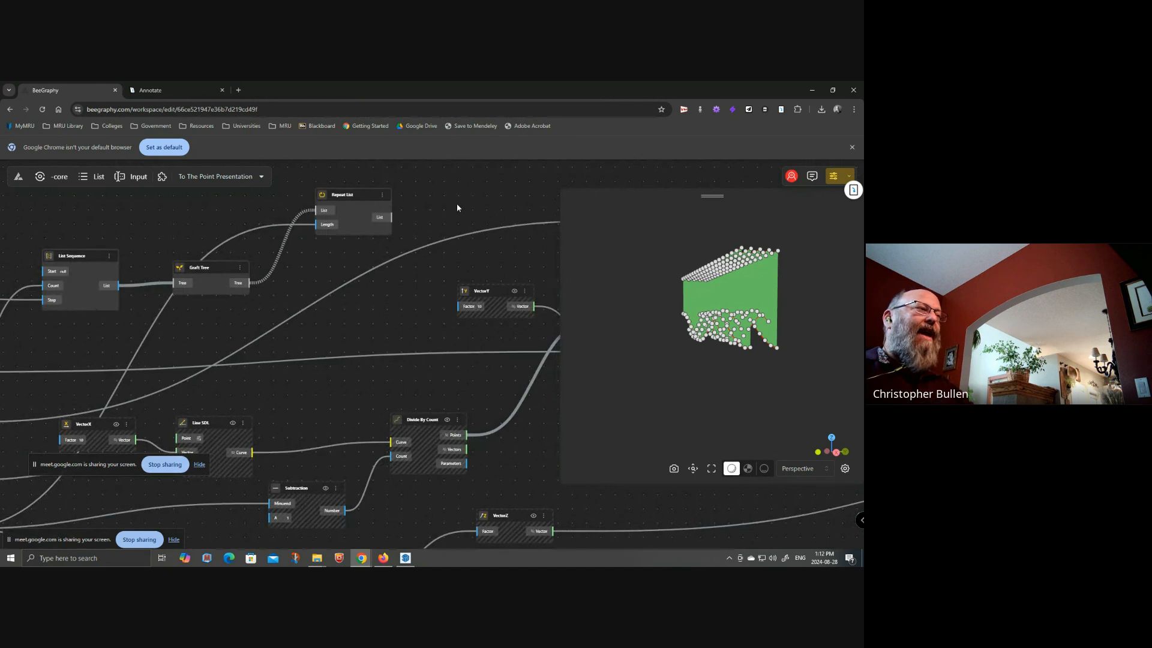
double_click(457, 207)
type("add")
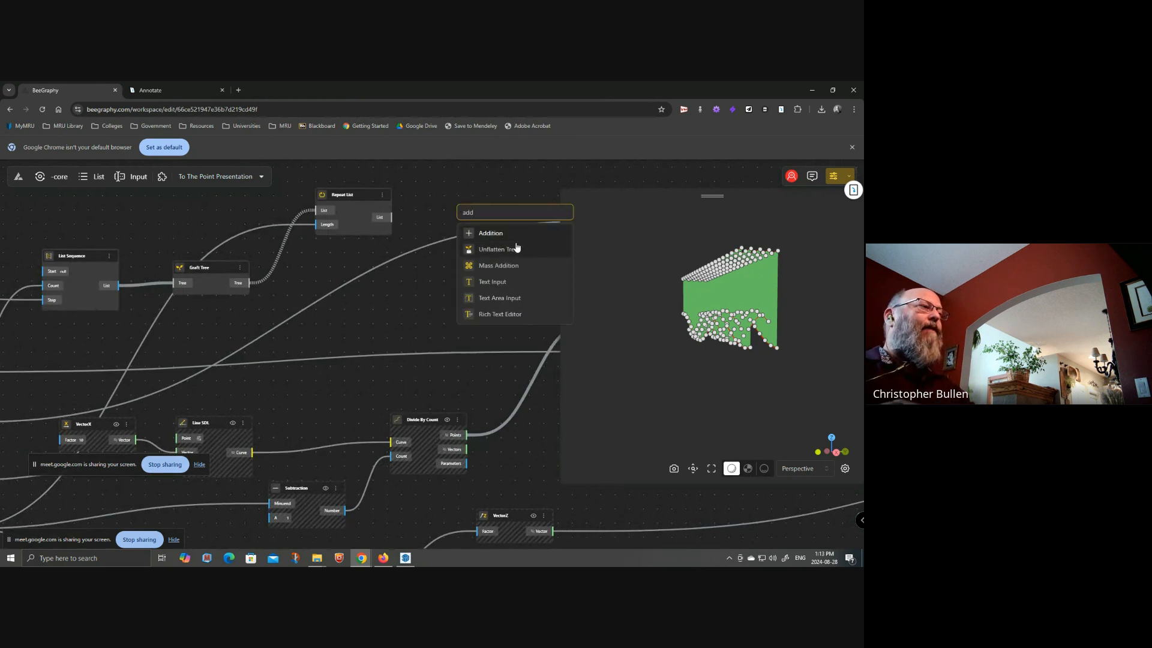
left_click(491, 234)
left_click_drag(391, 217, 467, 232)
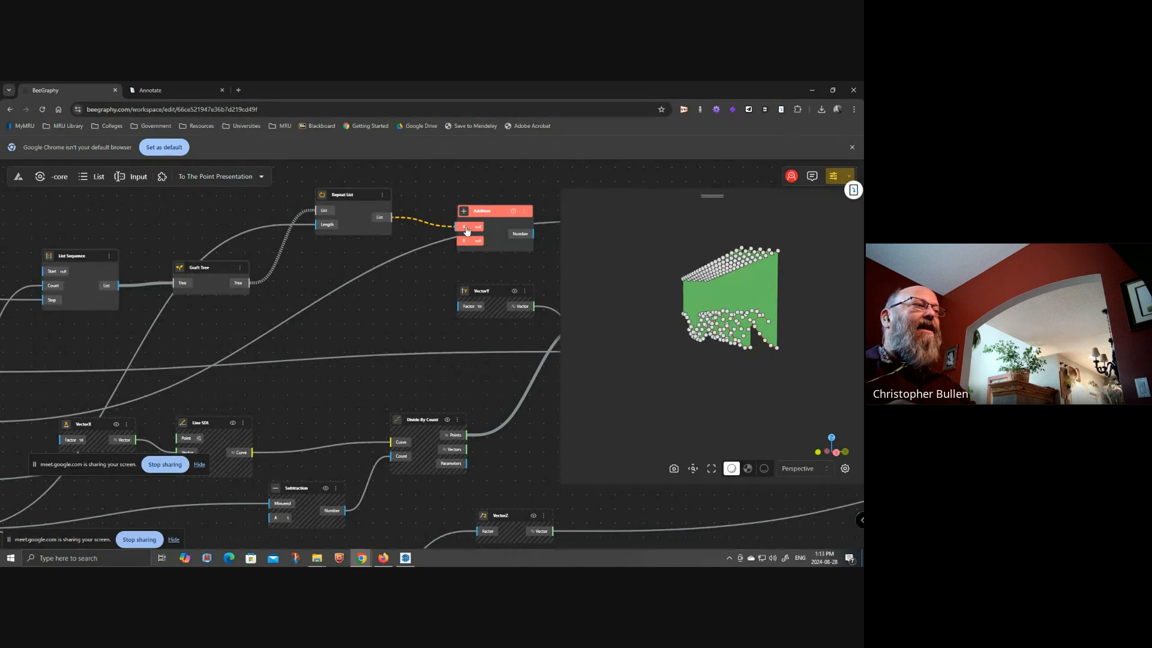
- Move the Addition node between the Drop slider and the Opposite node, and connect Drop's Number output to its B input
scroll(387, 321, "down", 3)
left_click_drag(413, 292, 430, 272)
left_click_drag(494, 206, 304, 404)
scroll(146, 429, "up", 3)
left_click_drag(155, 414, 405, 371)
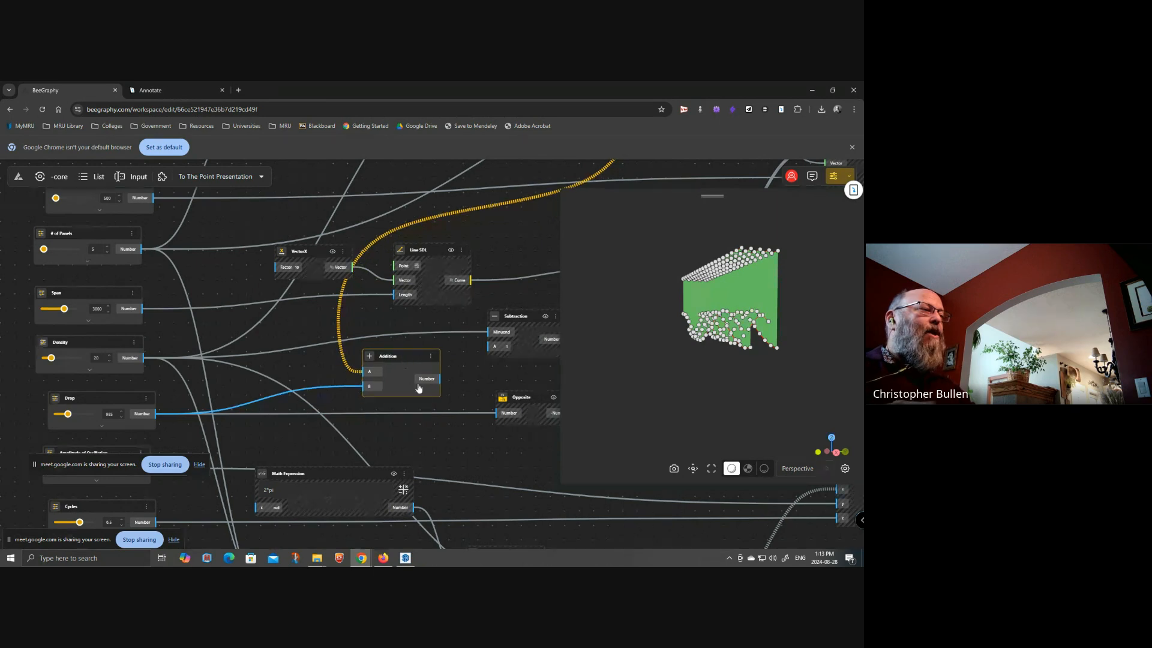
- Inspect the branches of the Addition output and connect it to the Opposite node's Number input
left_click(425, 382)
left_click(427, 469)
left_click(427, 470)
left_click(427, 480)
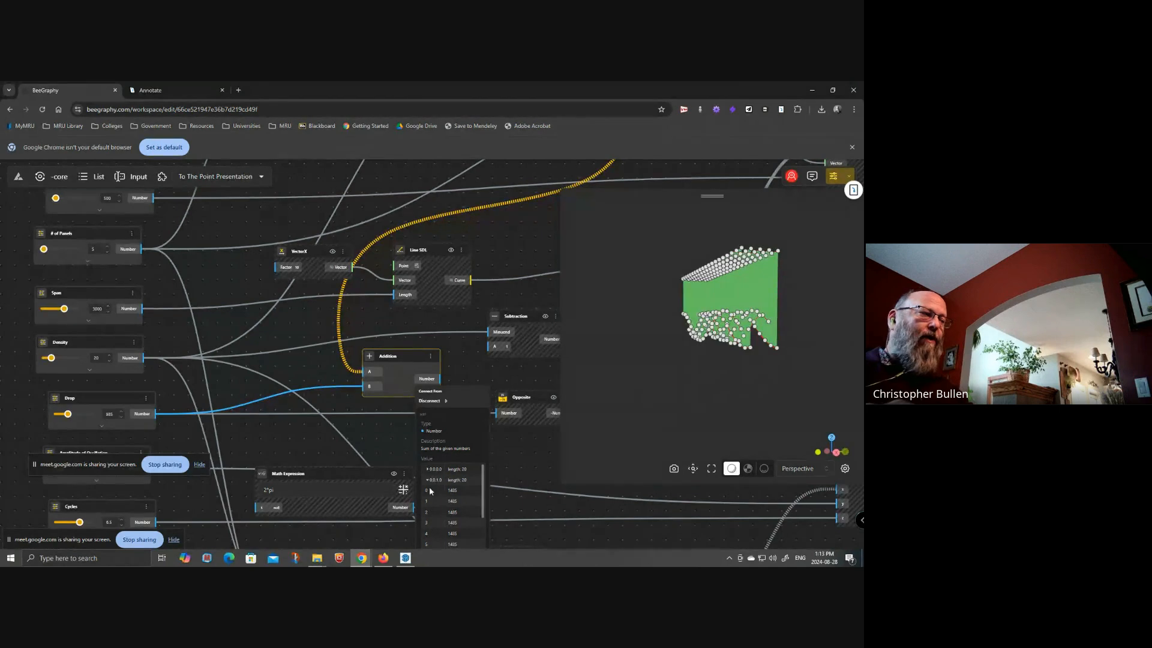
left_click(429, 480)
left_click(423, 363)
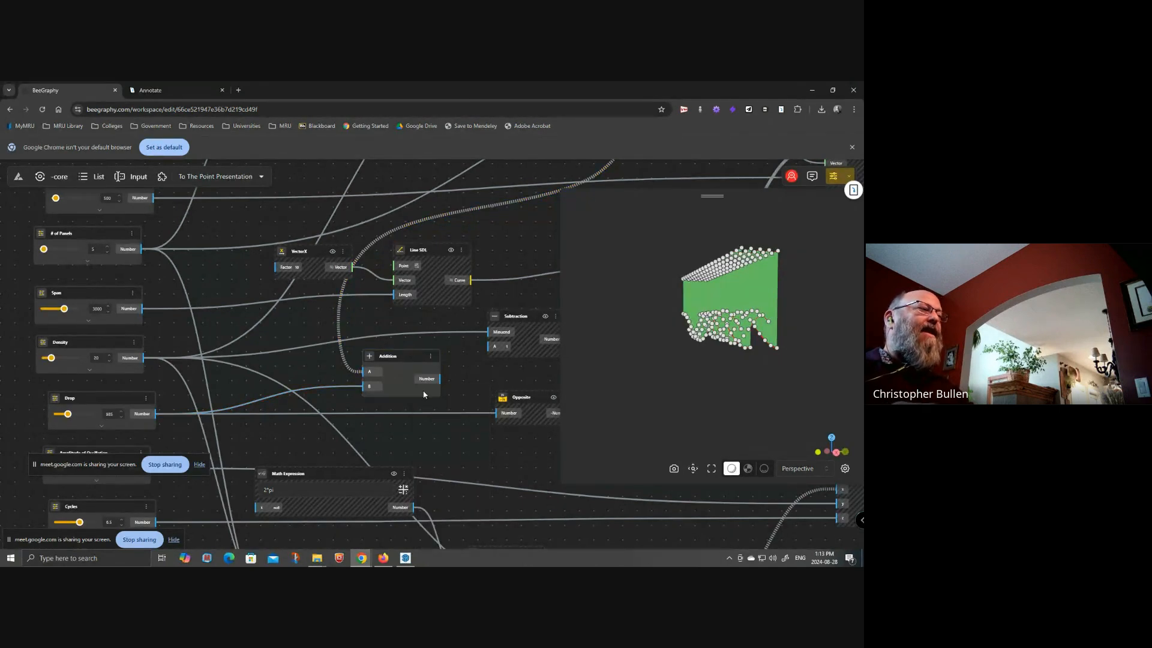
mouse_move(441, 379)
left_mouse_down()
mouse_move(492, 428)
mouse_move(498, 413)
left_mouse_up()
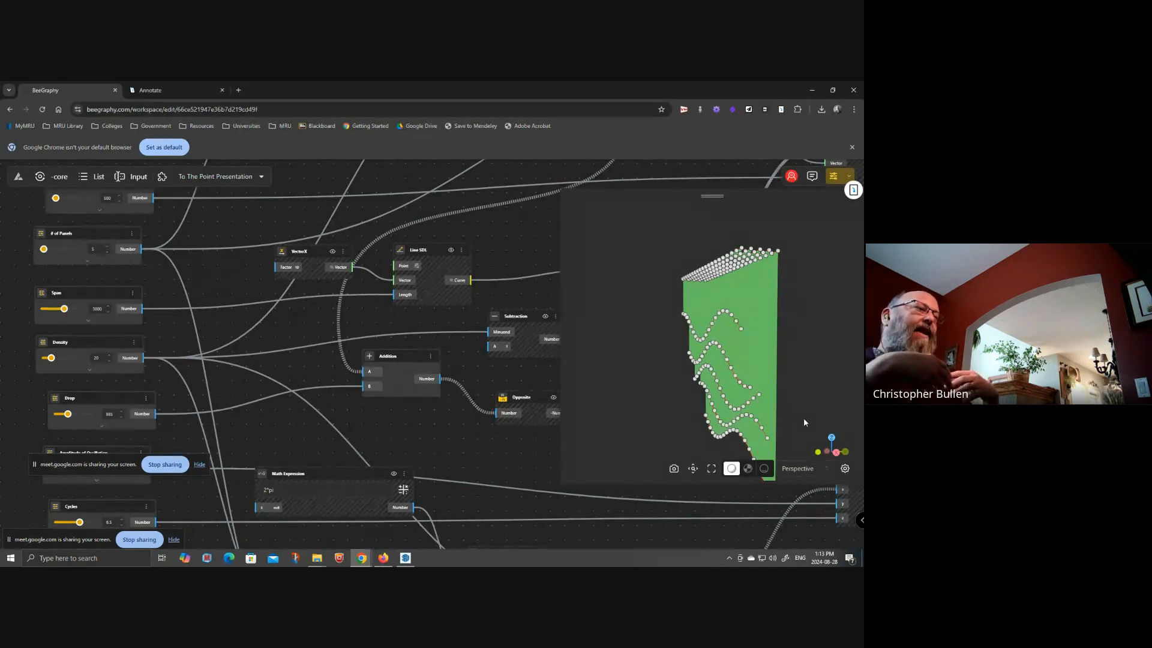
- Set the Step Value slider that feeds the List Sequence node to 257
scroll(485, 229, "up", 5)
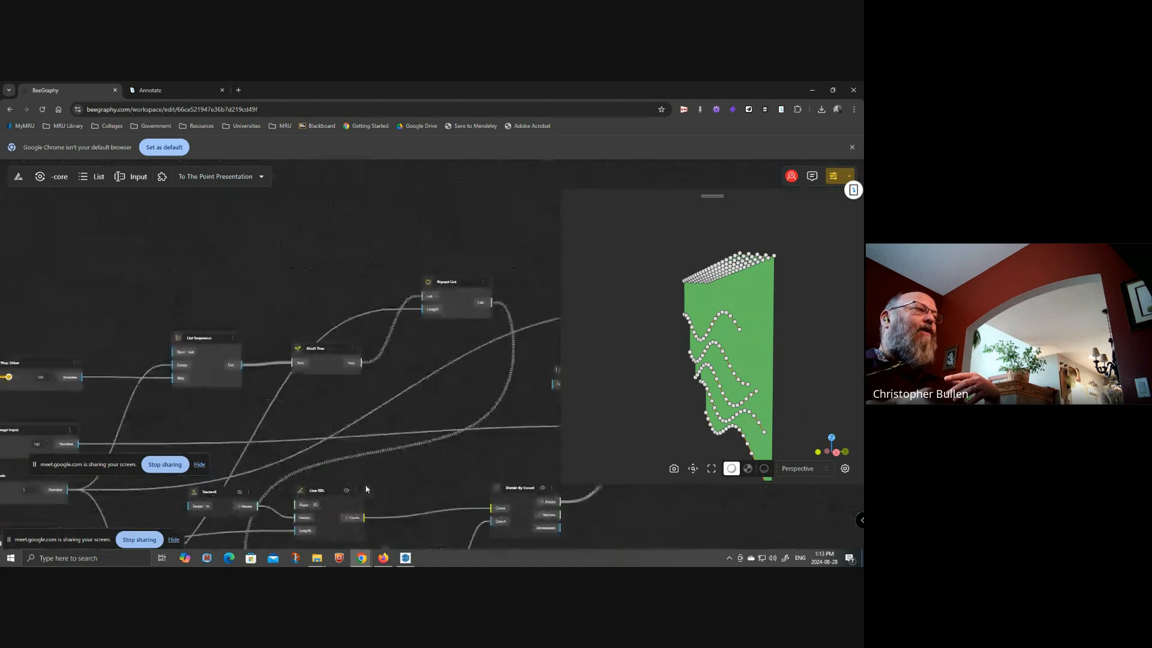
scroll(329, 364, "up", 3)
right_click(121, 351)
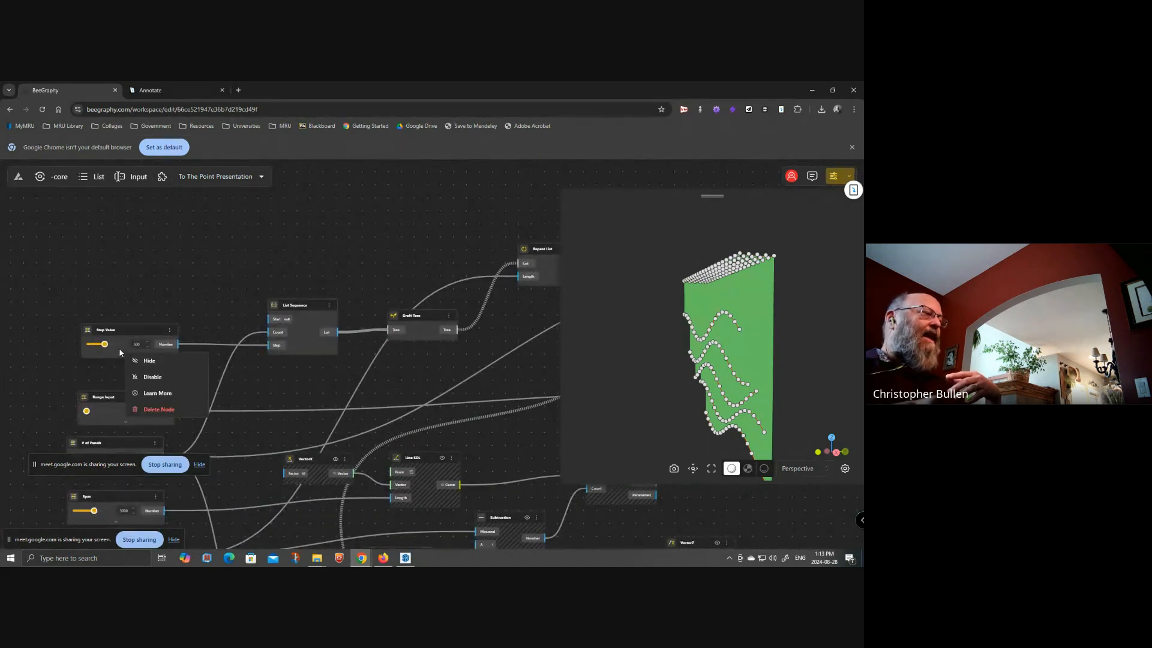
scroll(121, 351, "up", 2)
left_click(120, 331)
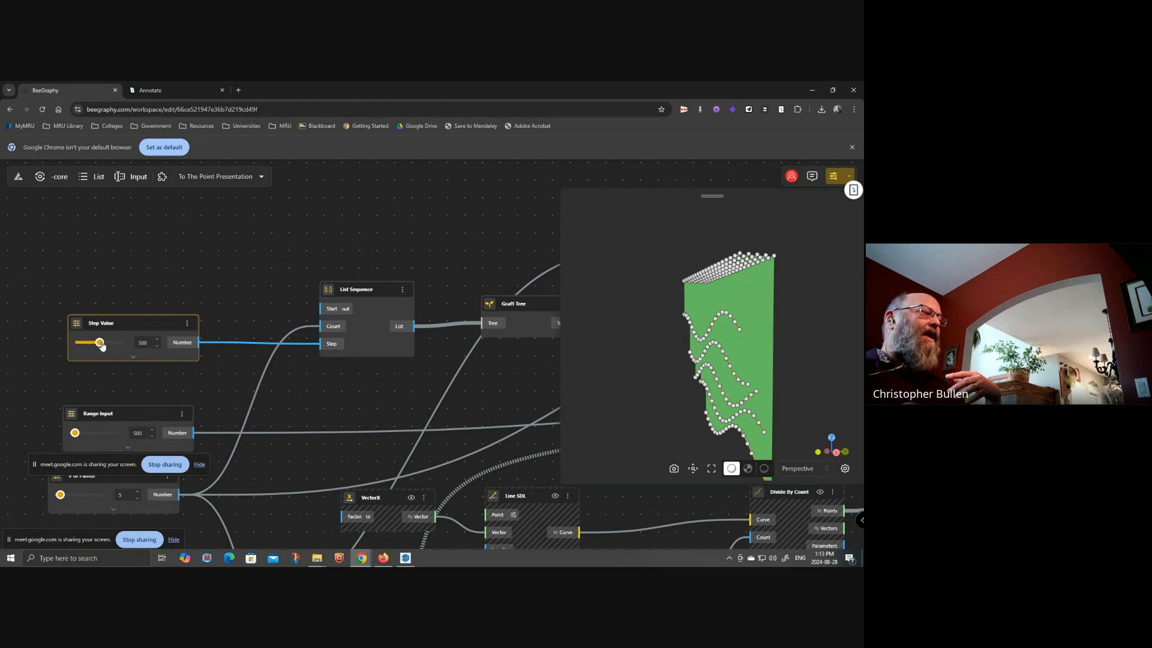
left_click_drag(101, 345, 90, 347)
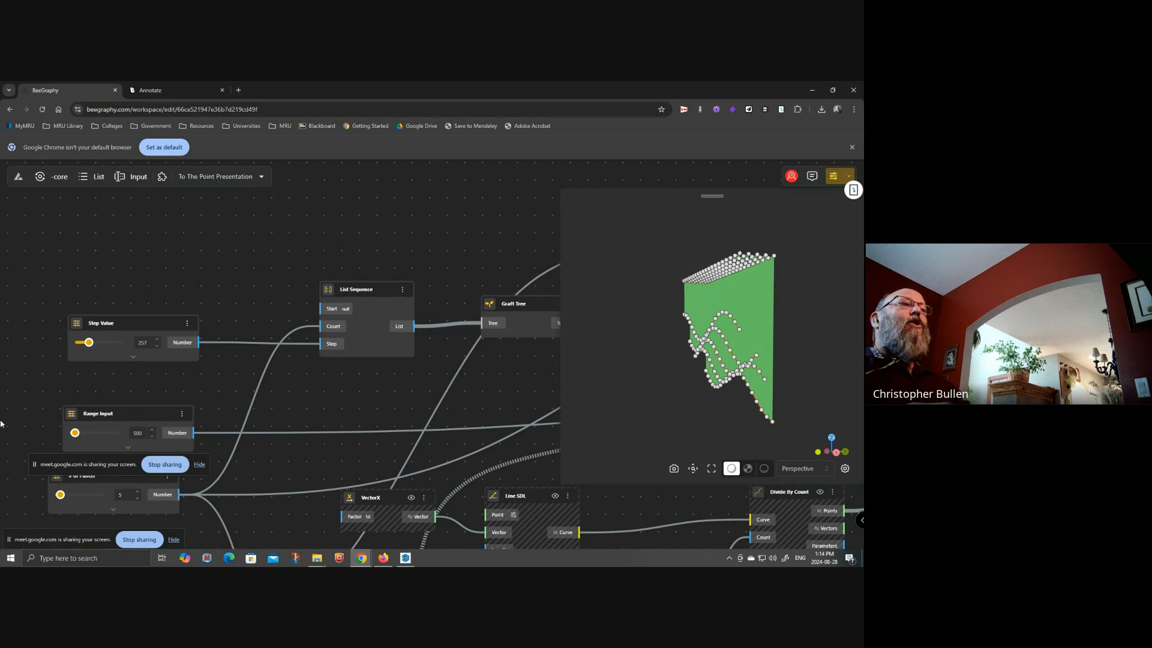
- Add a Graph Mapper node and place it in the empty area above the Repeat List node
left_click_drag(471, 277, 342, 326)
left_click_drag(403, 294, 307, 265)
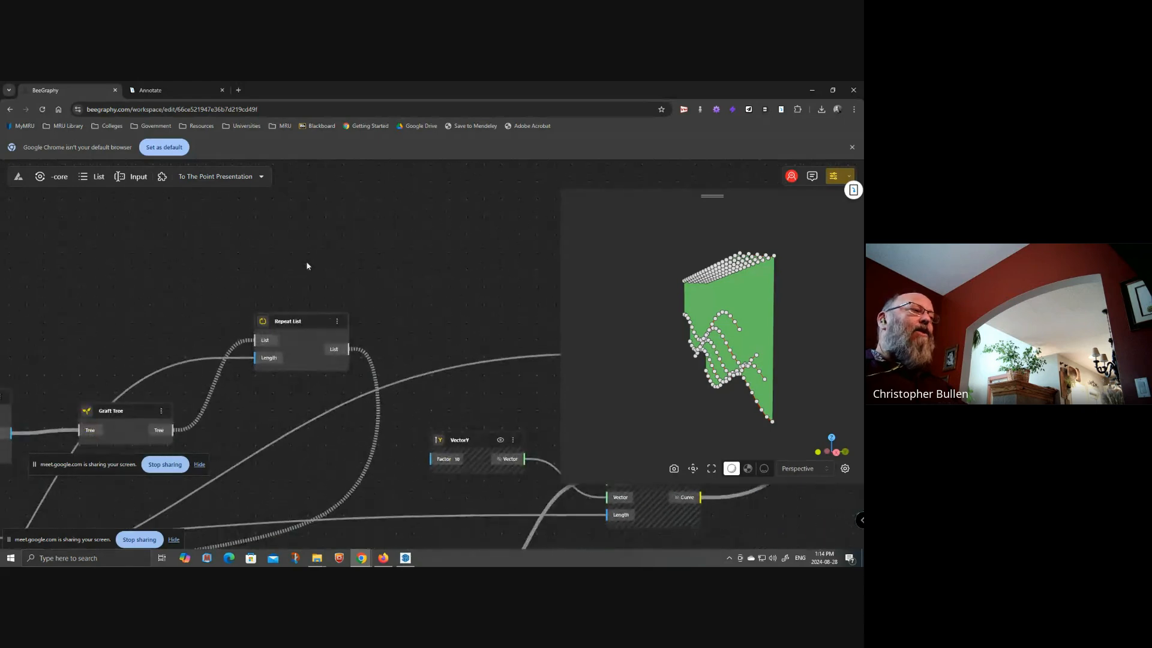
scroll(387, 268, "down", 3)
double_click(395, 214)
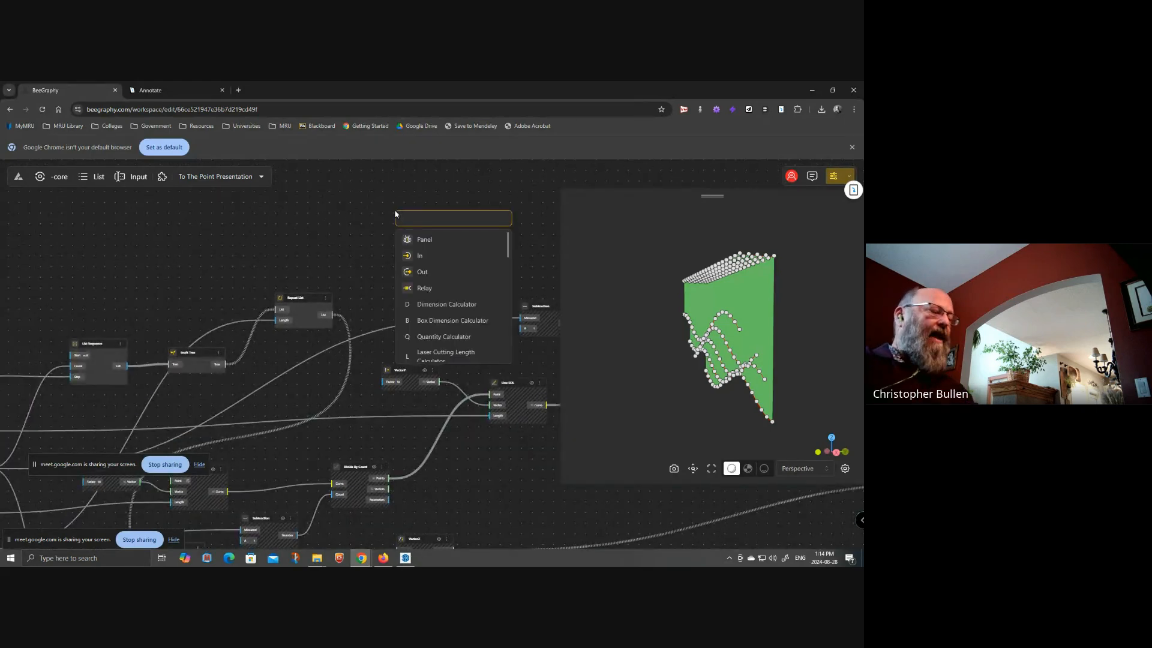
type("graph")
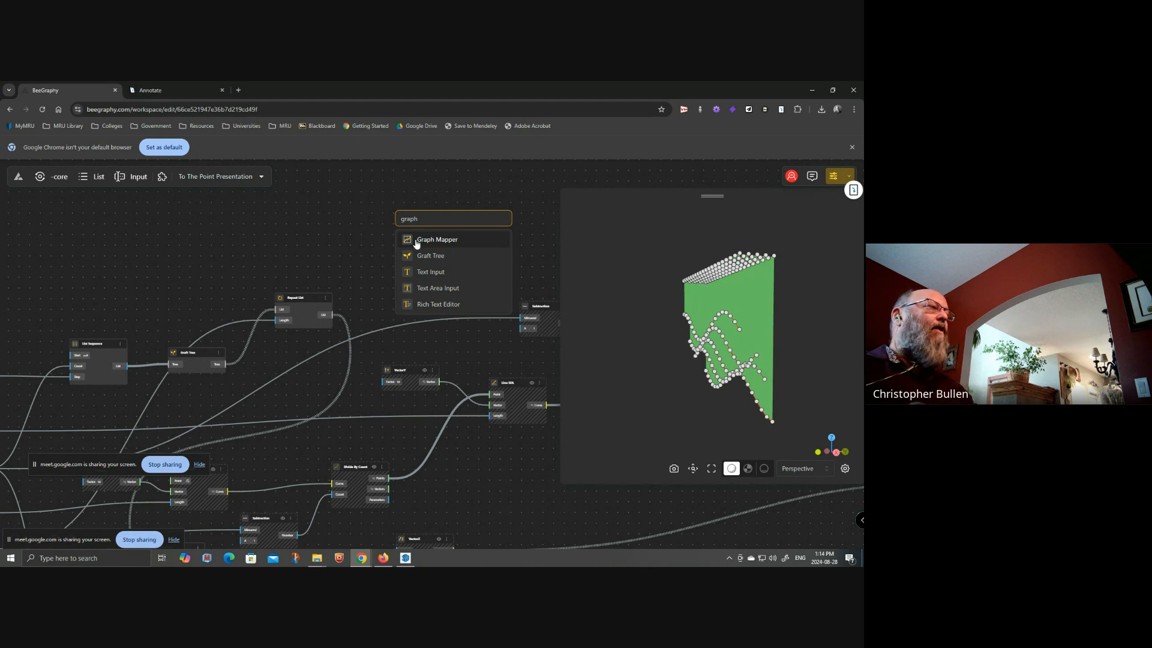
left_click(418, 239)
left_click_drag(456, 224, 404, 209)
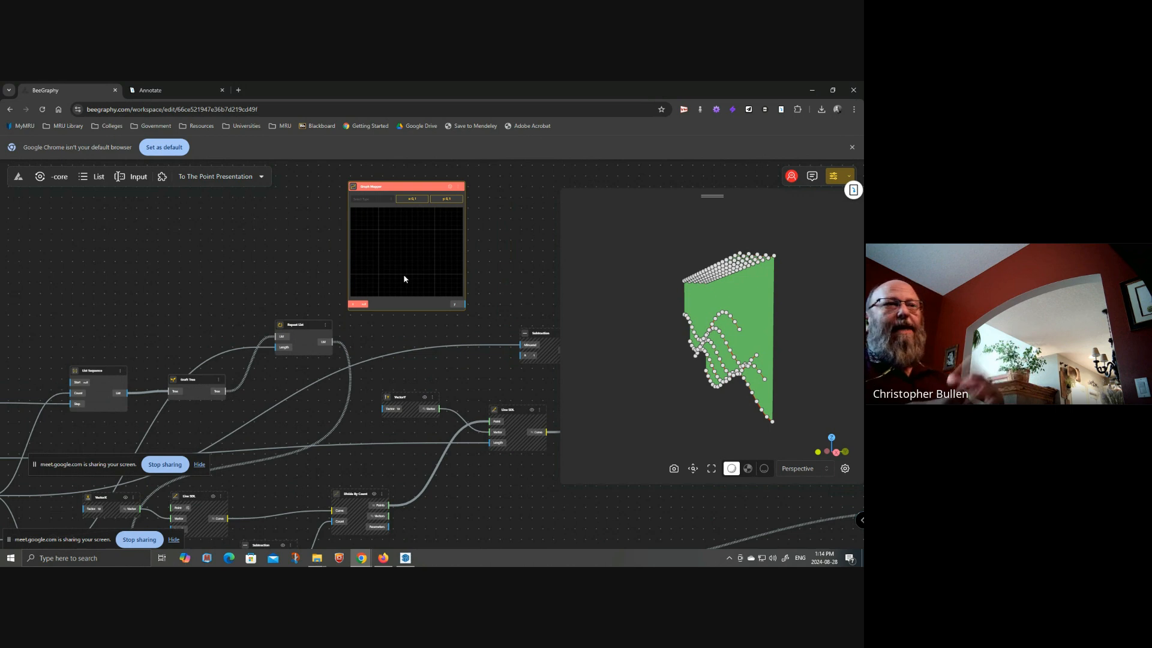
- Set the Graph Mapper's graph type to Bezier
left_click(378, 199)
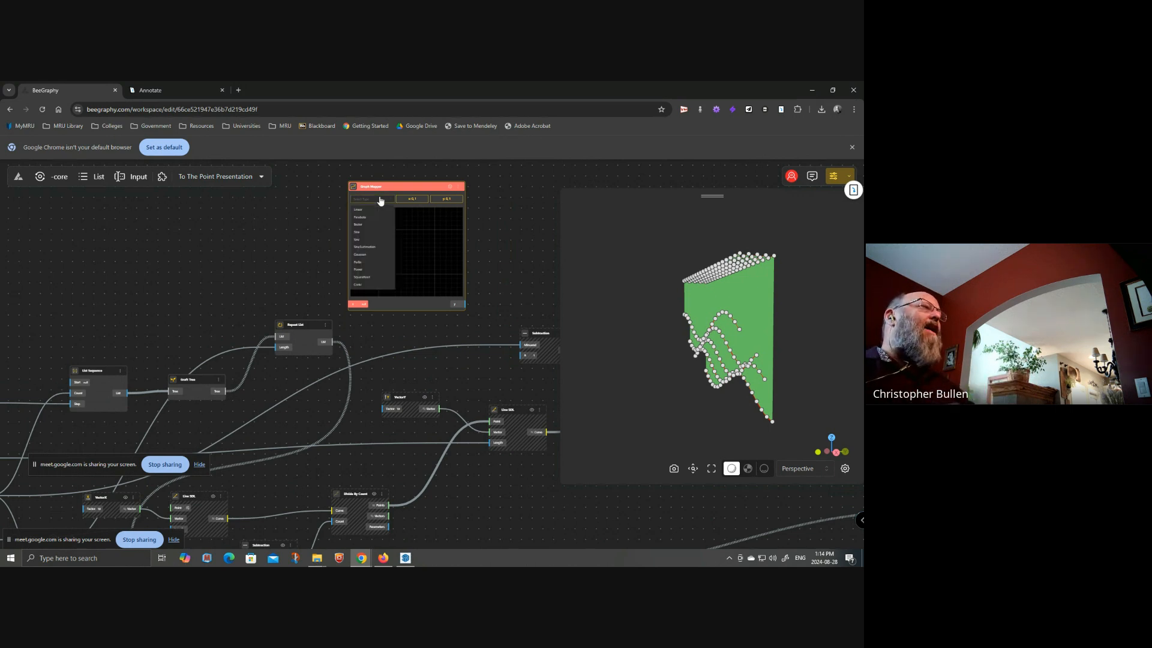
scroll(356, 279, "up", 1)
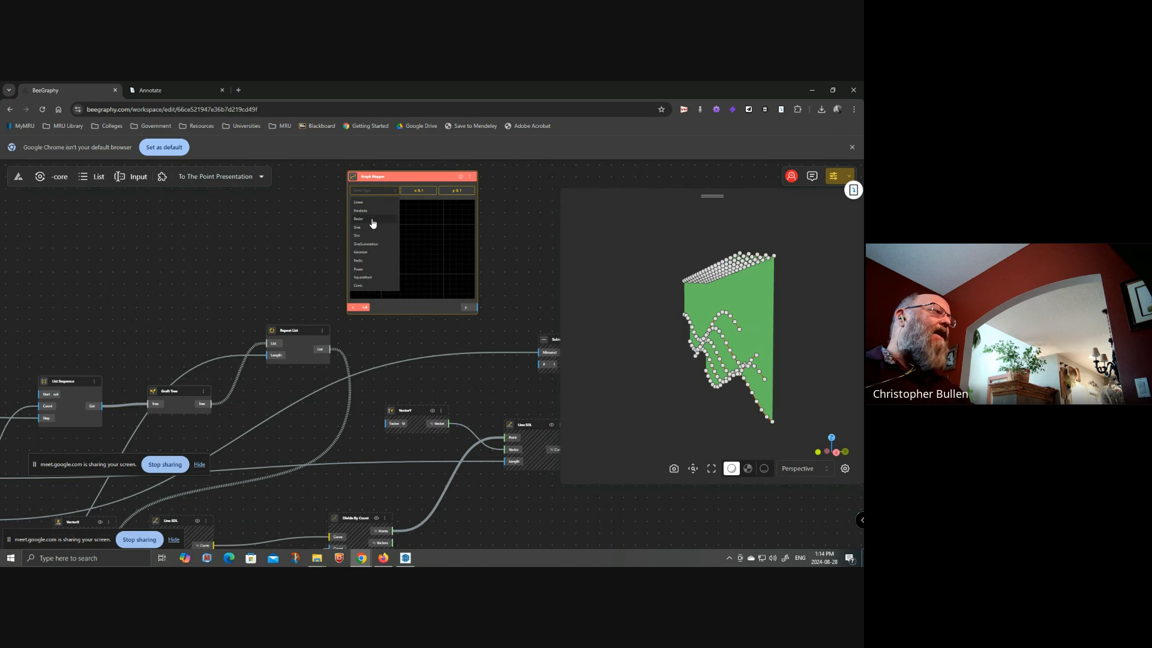
left_click(365, 221)
scroll(405, 254, "up", 3)
scroll(398, 255, "down", 2)
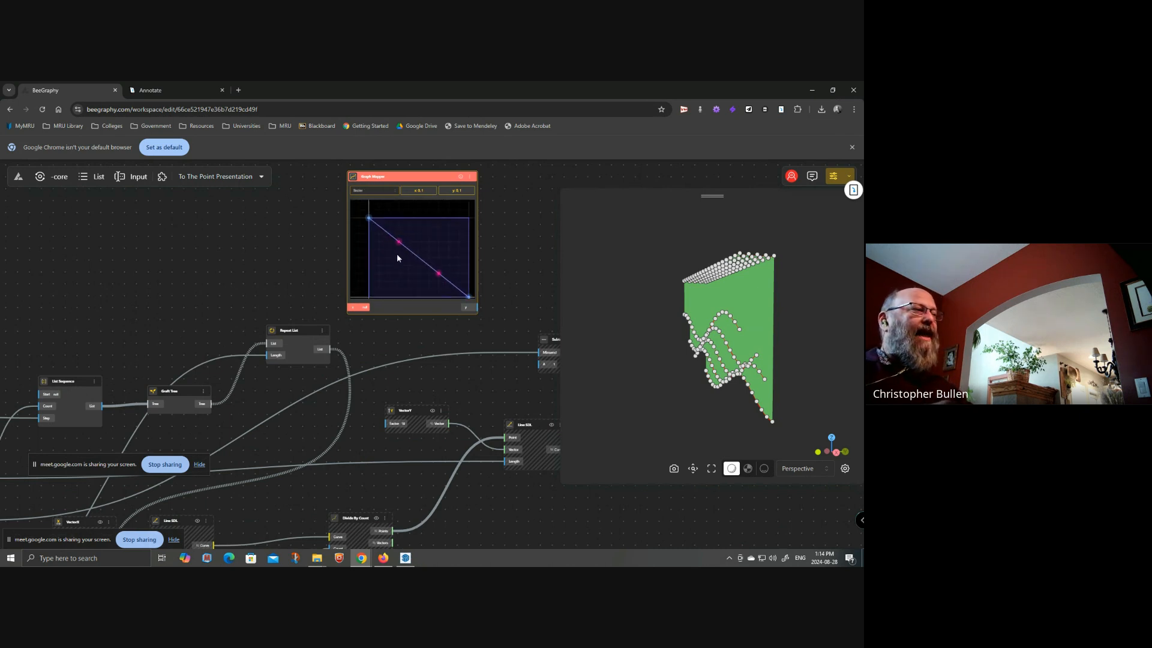
- Shape the Graph Mapper's Bezier curve into a gentle S-wave with both endpoints near mid-height
scroll(396, 239, "down", 1)
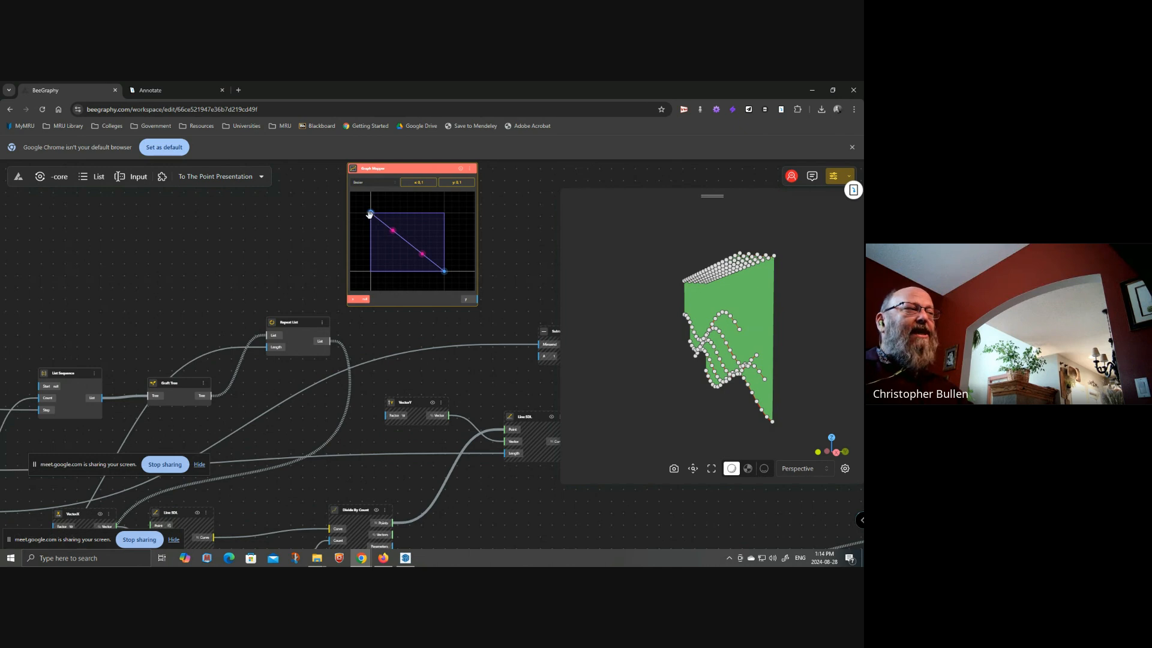
left_click_drag(371, 213, 371, 241)
left_click_drag(444, 271, 371, 250)
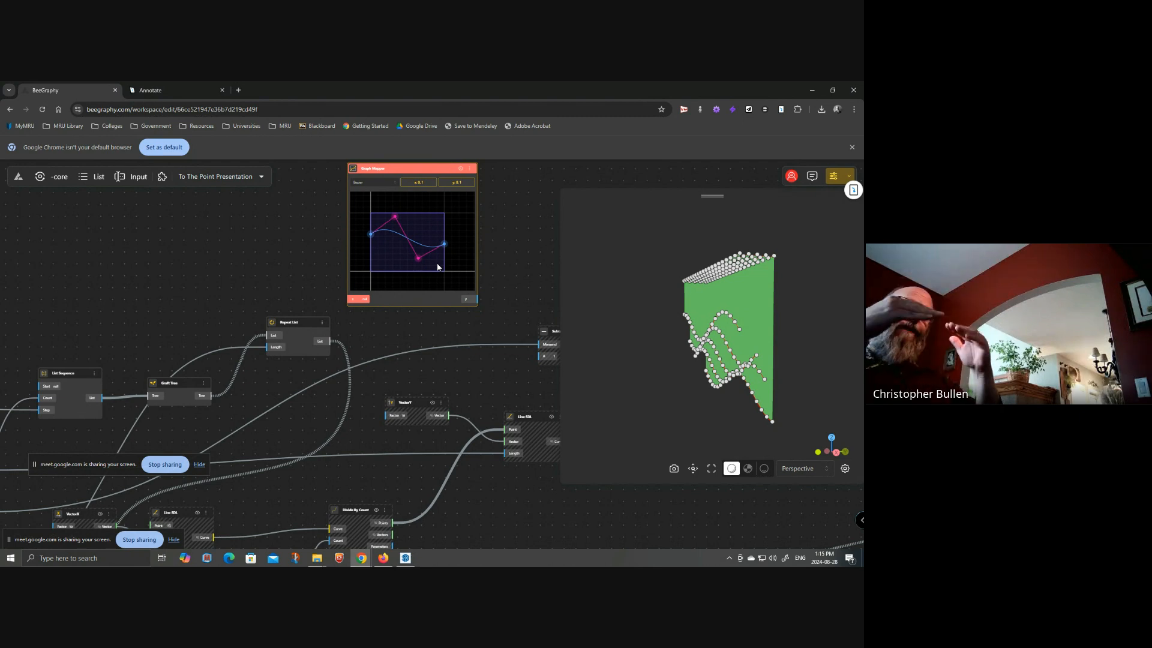
- Examine the Step Value slider and the list values that the List Sequence node outputs
right_click_drag(214, 304, 362, 232)
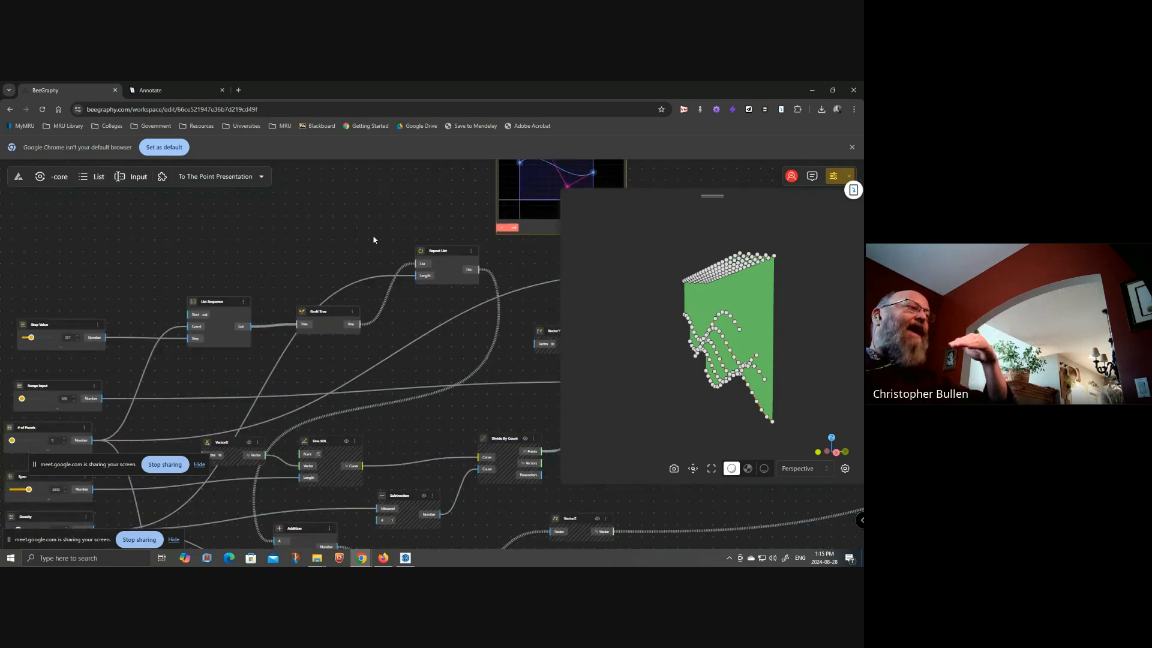
left_click_drag(67, 324, 42, 311)
scroll(42, 310, "up", 3)
left_click_drag(67, 367, 105, 336)
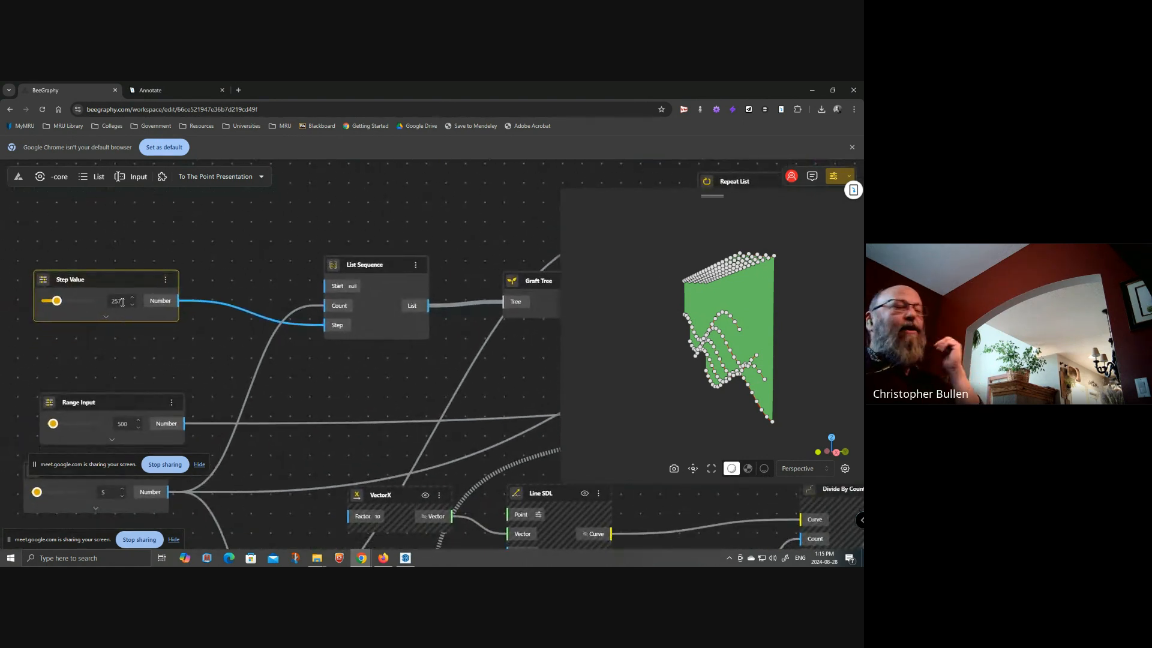
left_click_drag(380, 371, 231, 381)
left_click_drag(380, 365, 272, 380)
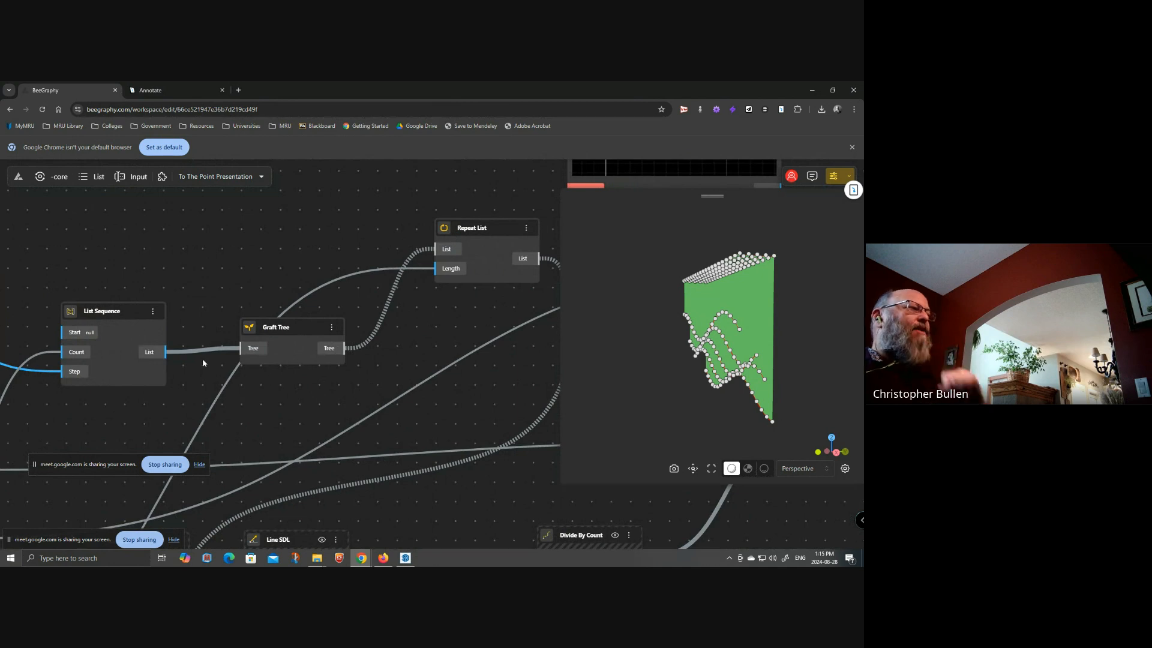
mouse_move(152, 354)
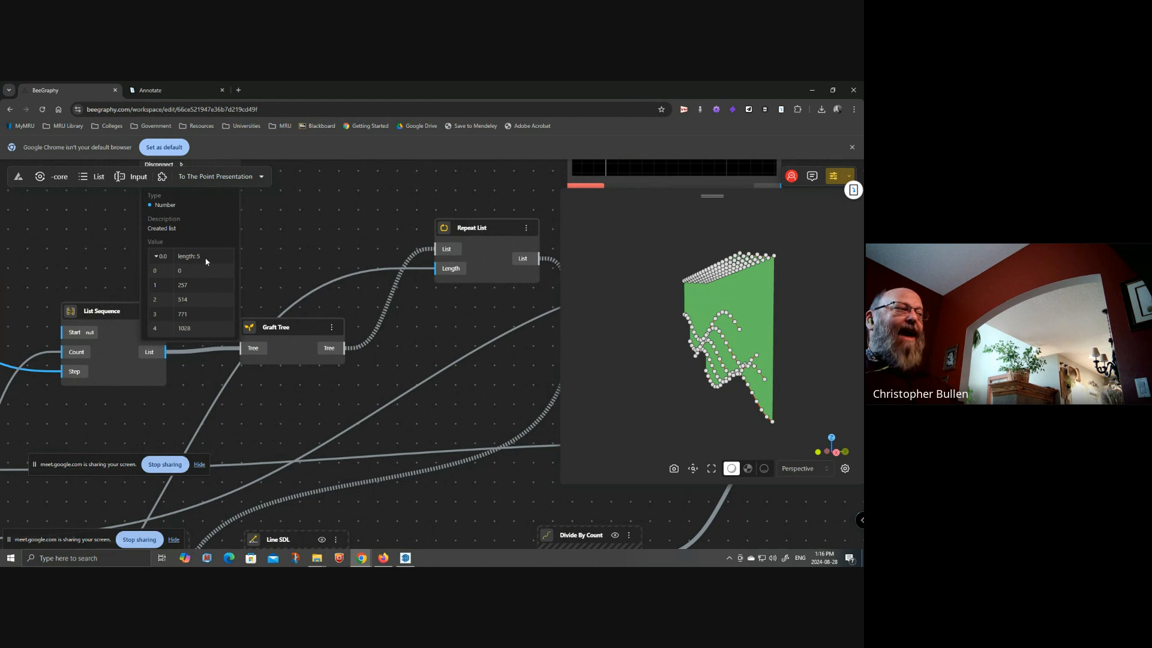
- Add a Remap Numbers node above Graft Tree and connect List Sequence's List output to its Number input
left_click(283, 264)
left_click_drag(319, 214, 322, 285)
double_click(303, 238)
type("rema")
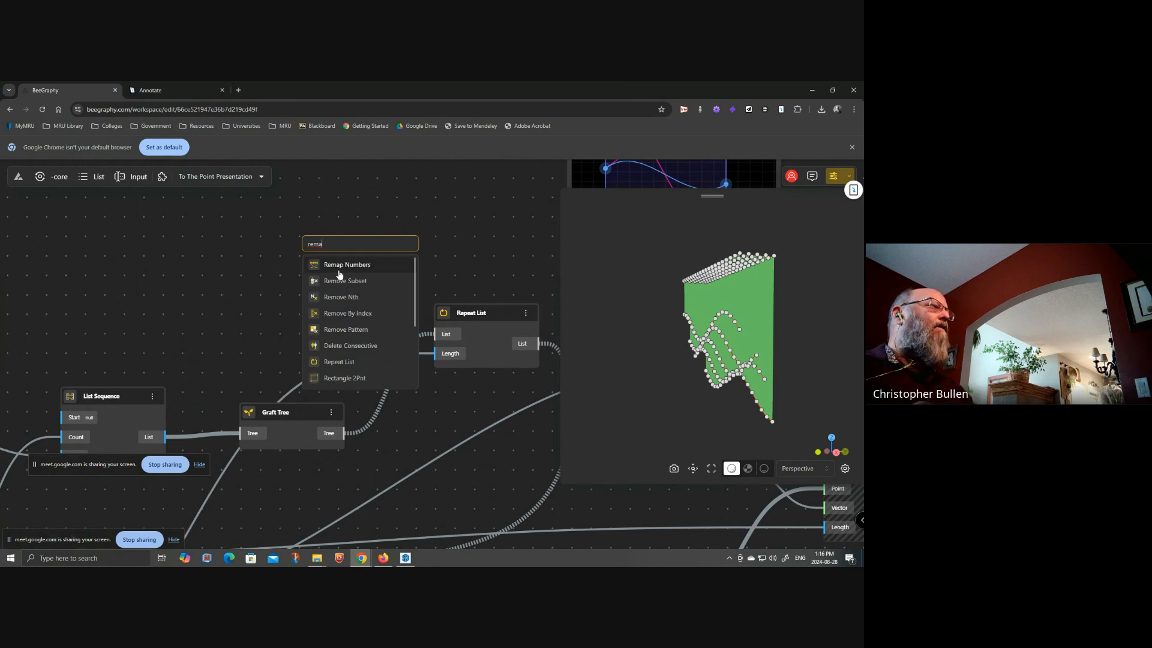
left_click(341, 267)
left_click_drag(347, 258, 340, 228)
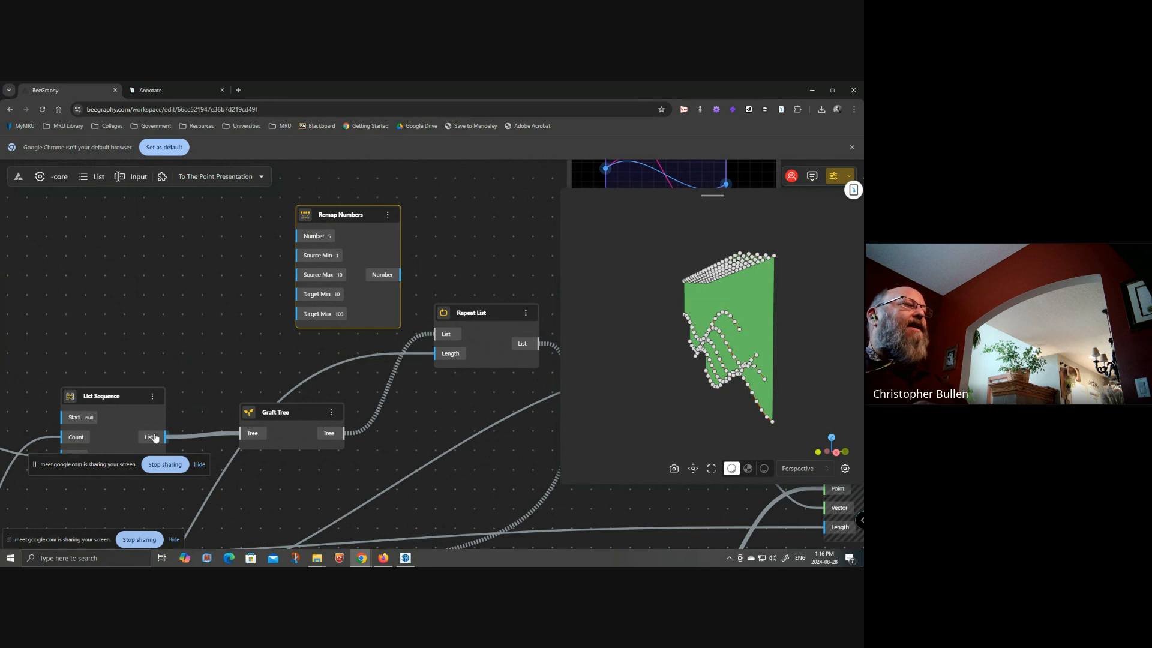
left_click_drag(150, 441, 396, 187)
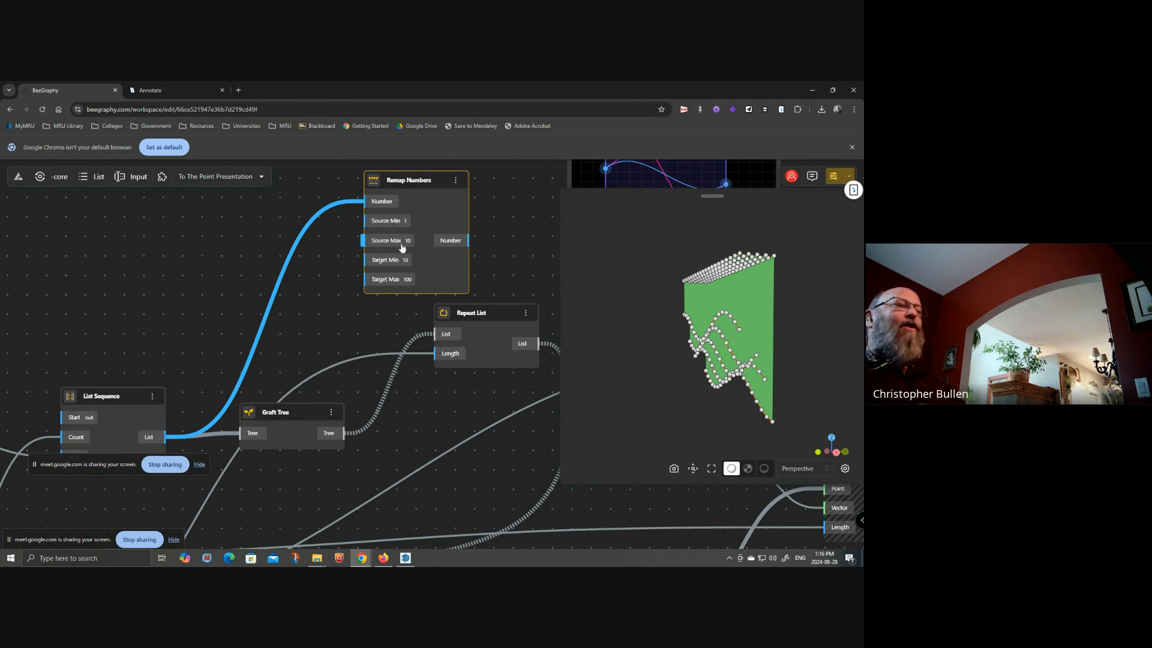
- Add a Bounds node above List Sequence and connect List Sequence's List output to its List input
double_click(223, 301)
type("bound")
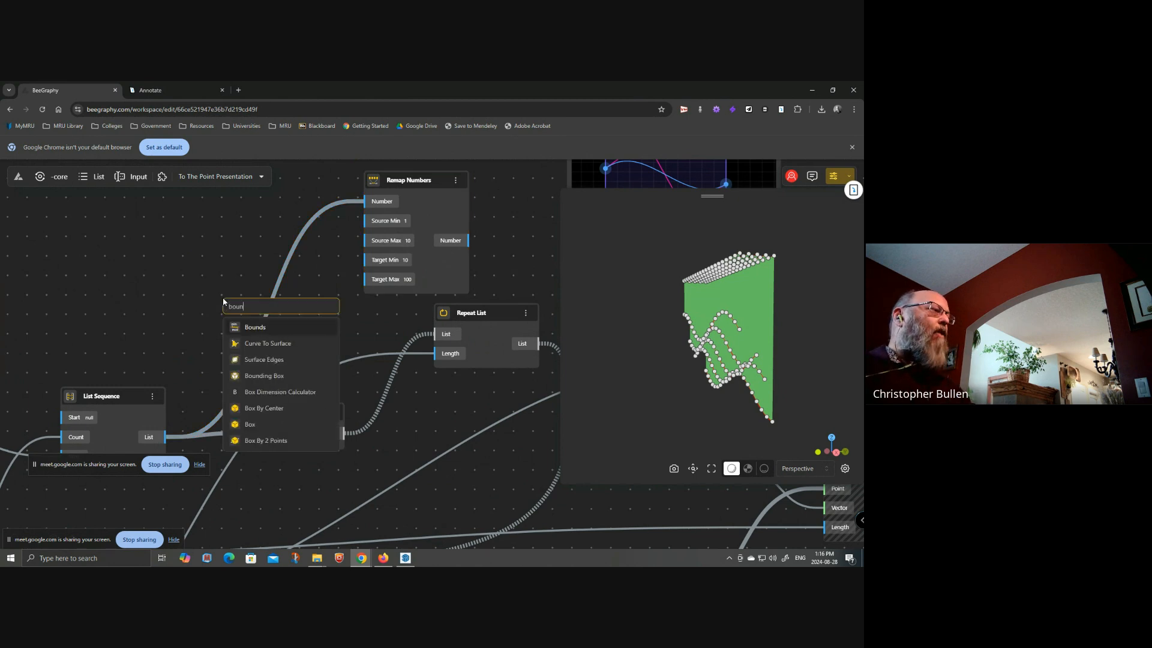
left_click(256, 332)
left_click_drag(272, 306, 280, 275)
left_click_drag(151, 441, 211, 254)
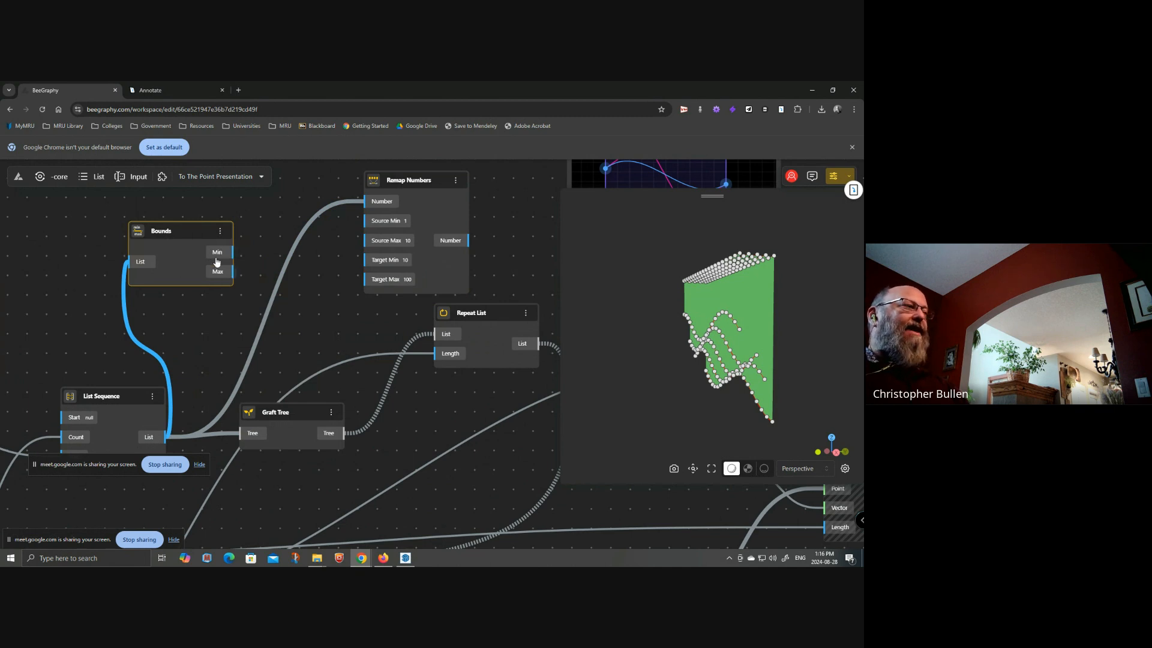
- Inspect the Bounds outputs and connect Min to Source Min and Max to Source Max on Remap Numbers
left_click(216, 254)
left_click(218, 271)
left_click(218, 271)
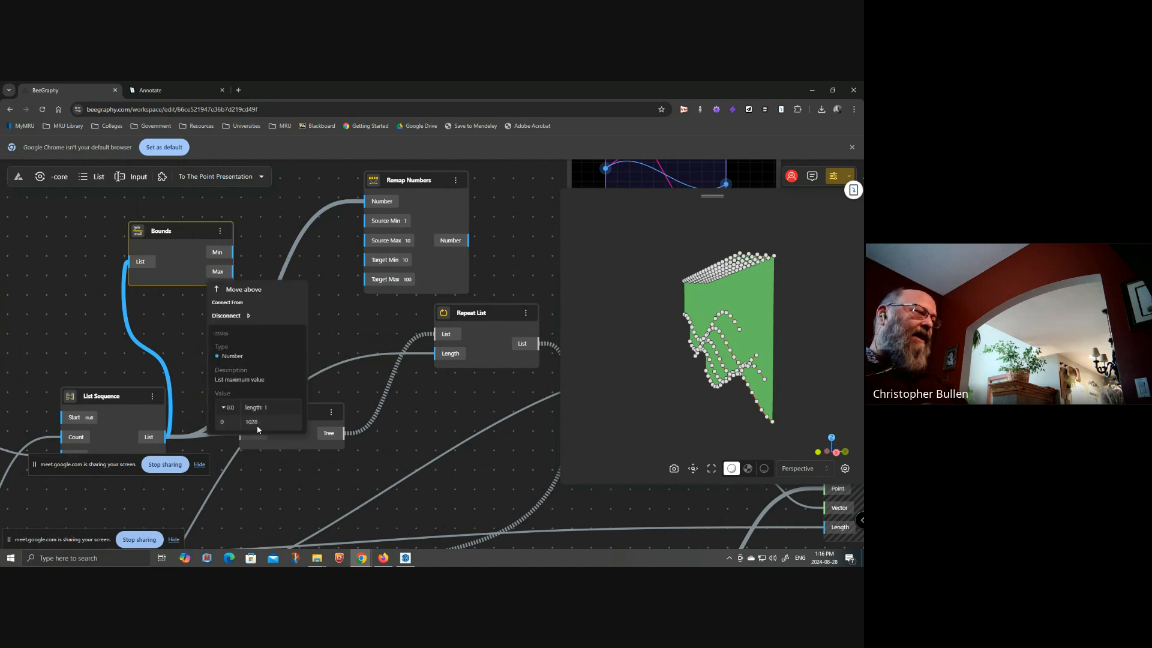
left_click_drag(216, 257, 364, 221)
left_click_drag(315, 272, 364, 240)
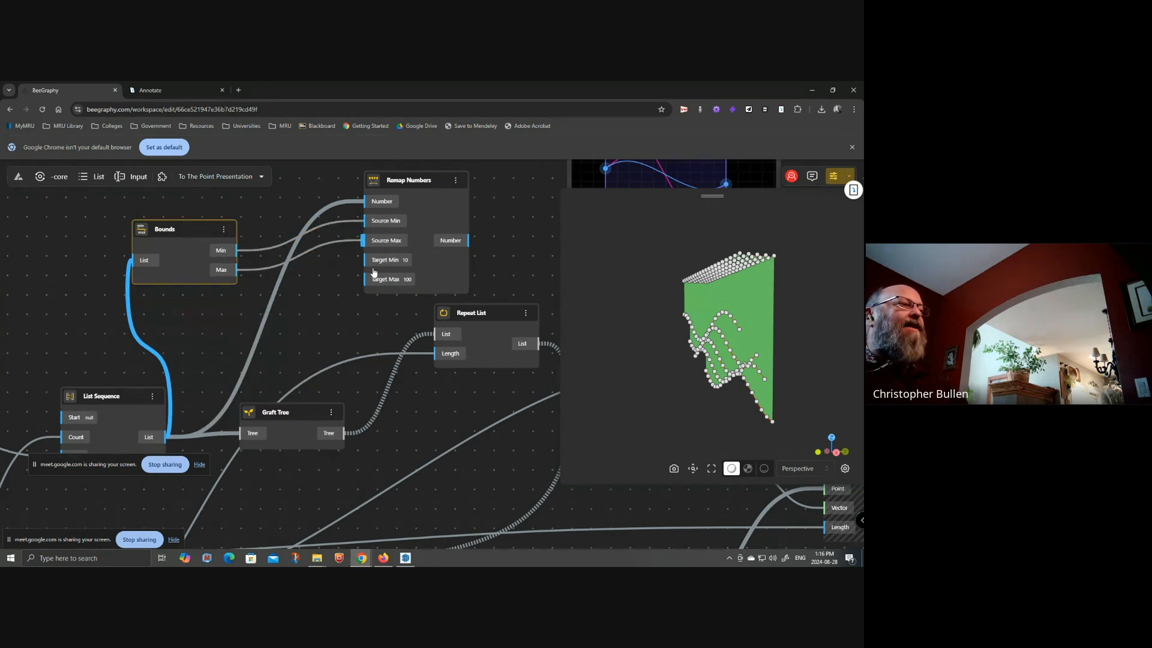
- Set Target Min to 0 and Target Max to 1 on the Remap Numbers node
left_click(407, 260)
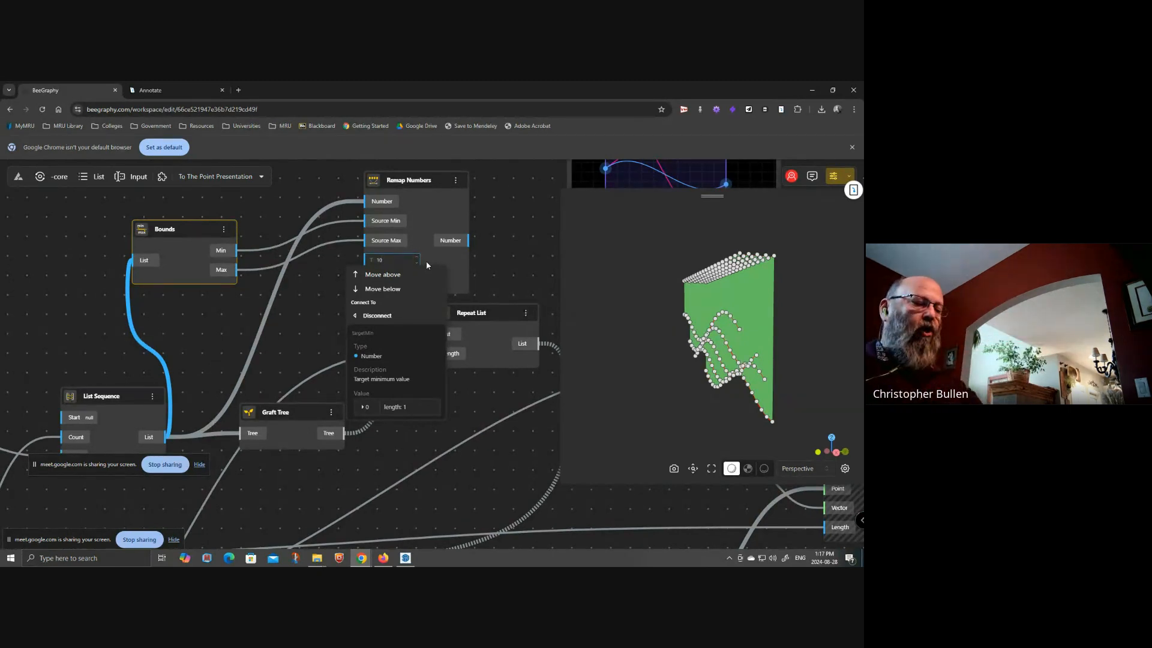
key("BackSpace")
key("BackSpace")
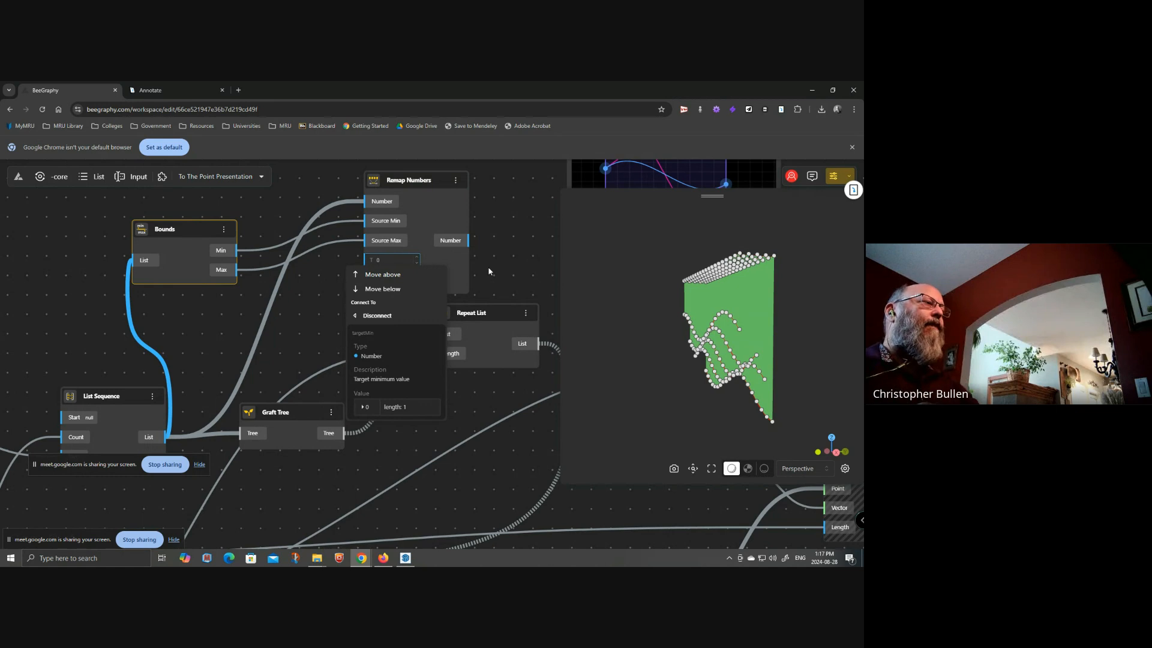
left_click(484, 268)
left_click(411, 280)
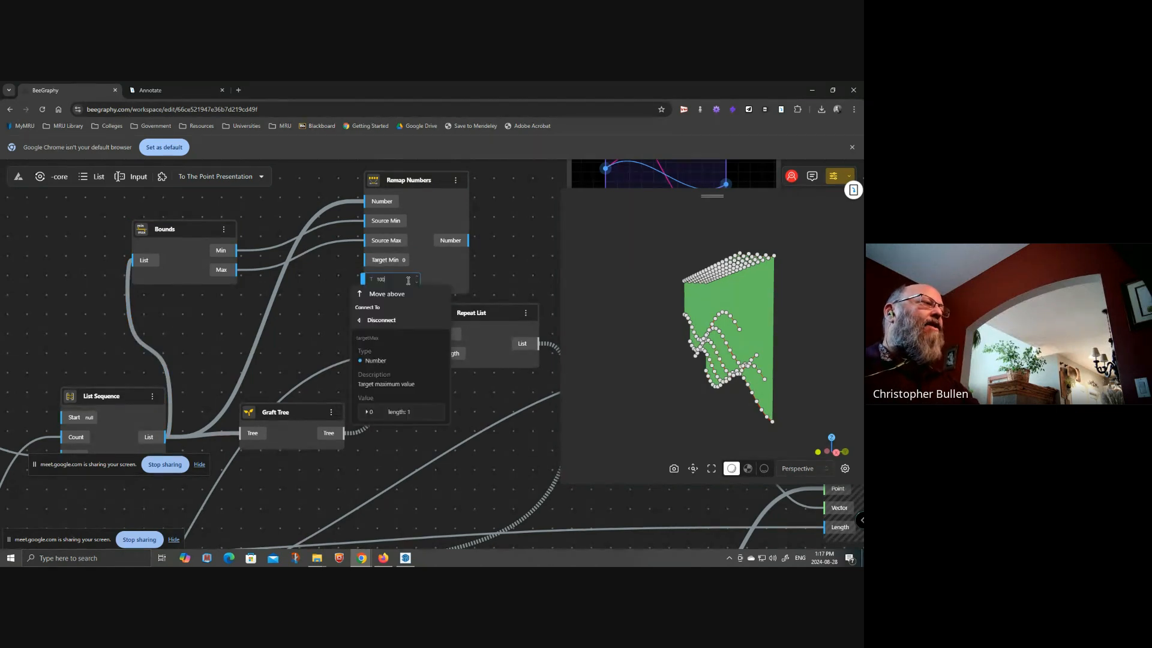
left_click(421, 248)
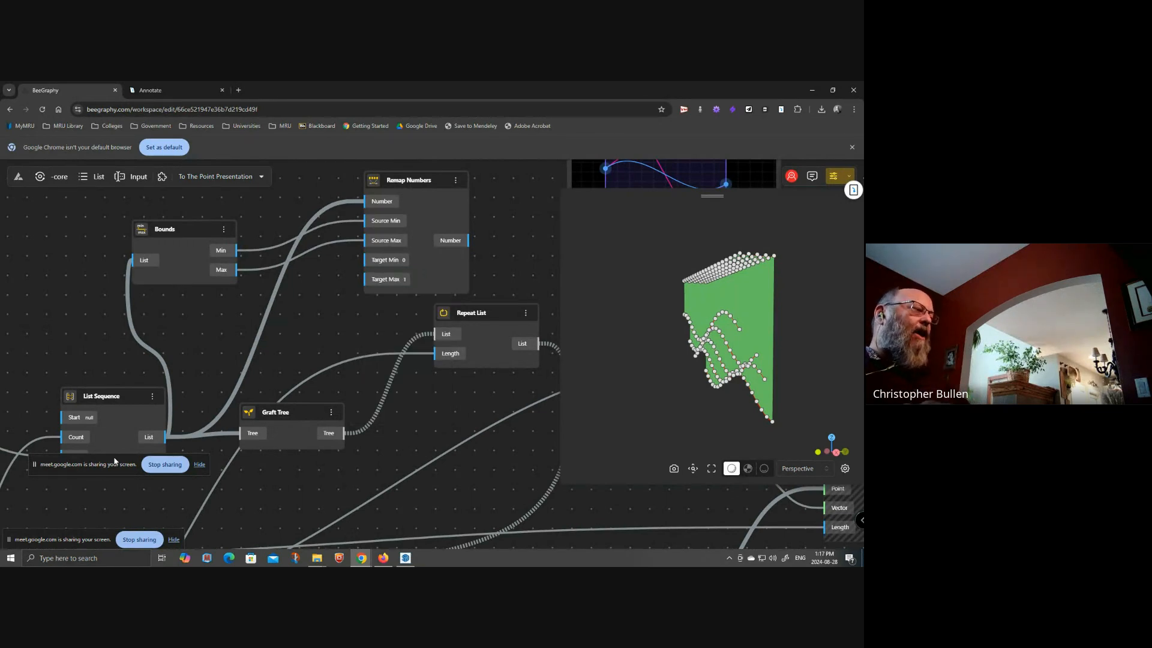
- Compare the List Sequence output values with the remapped values from Remap Numbers
left_click(150, 439)
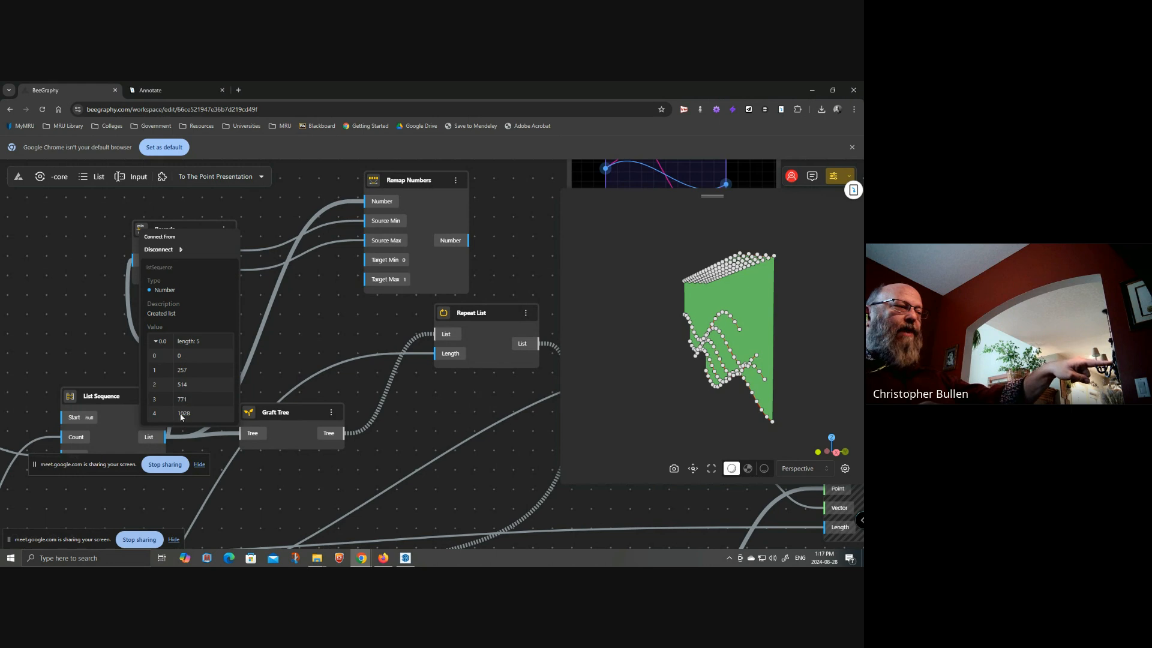
left_click(455, 241)
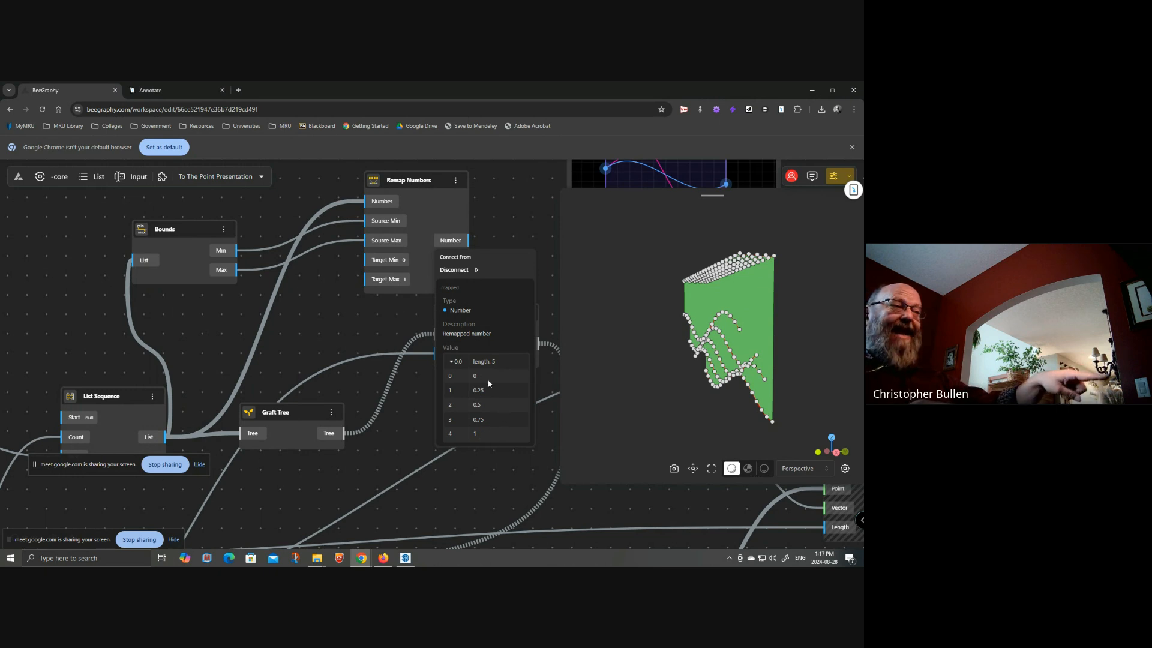
left_click(521, 202)
- Space out the Remap Numbers and Graph Mapper nodes and connect the remapped Number output to the Graph Mapper's x input
left_click_drag(521, 199, 294, 251)
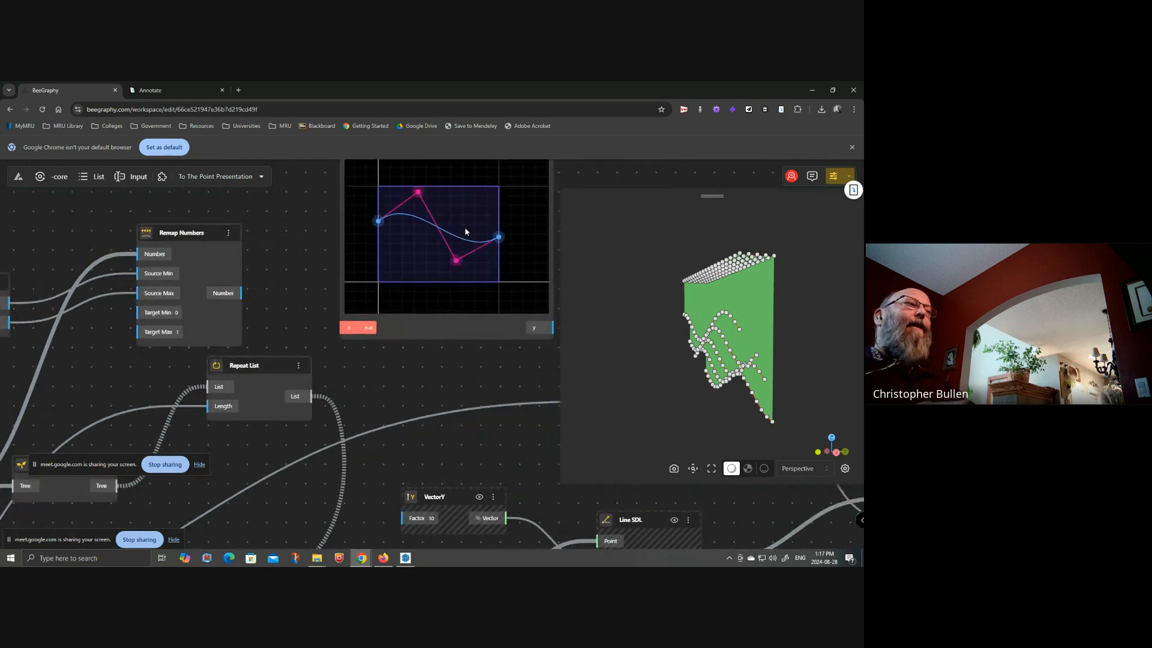
middle_click_drag(464, 228, 460, 318)
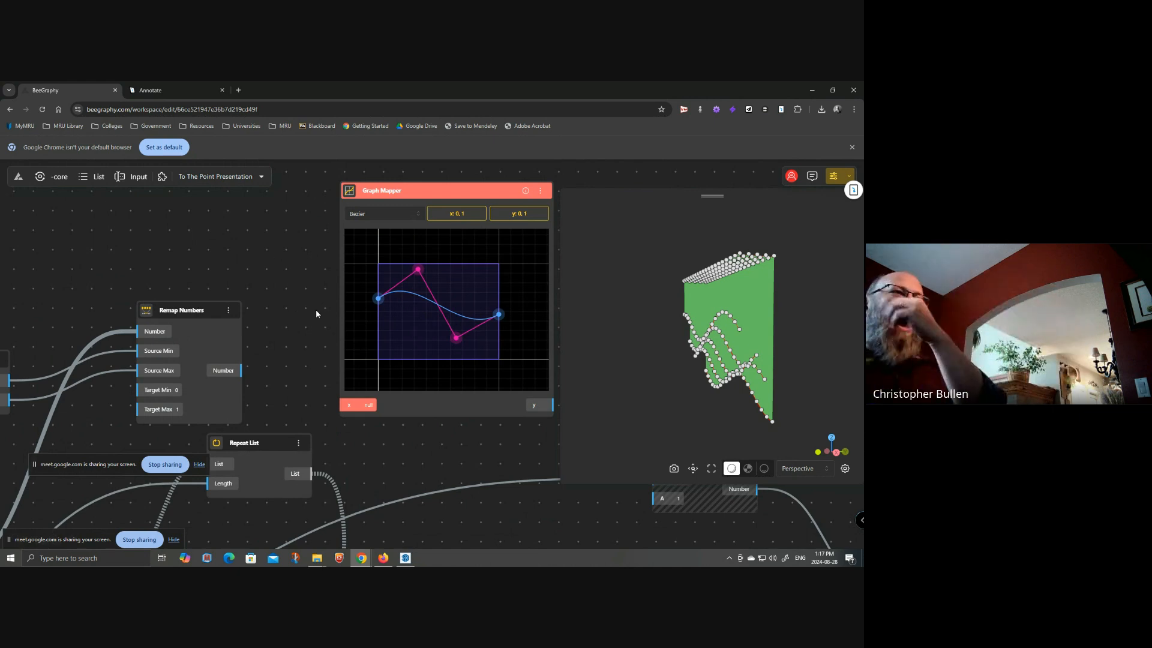
left_click_drag(190, 320, 215, 256)
left_click_drag(269, 305, 345, 405)
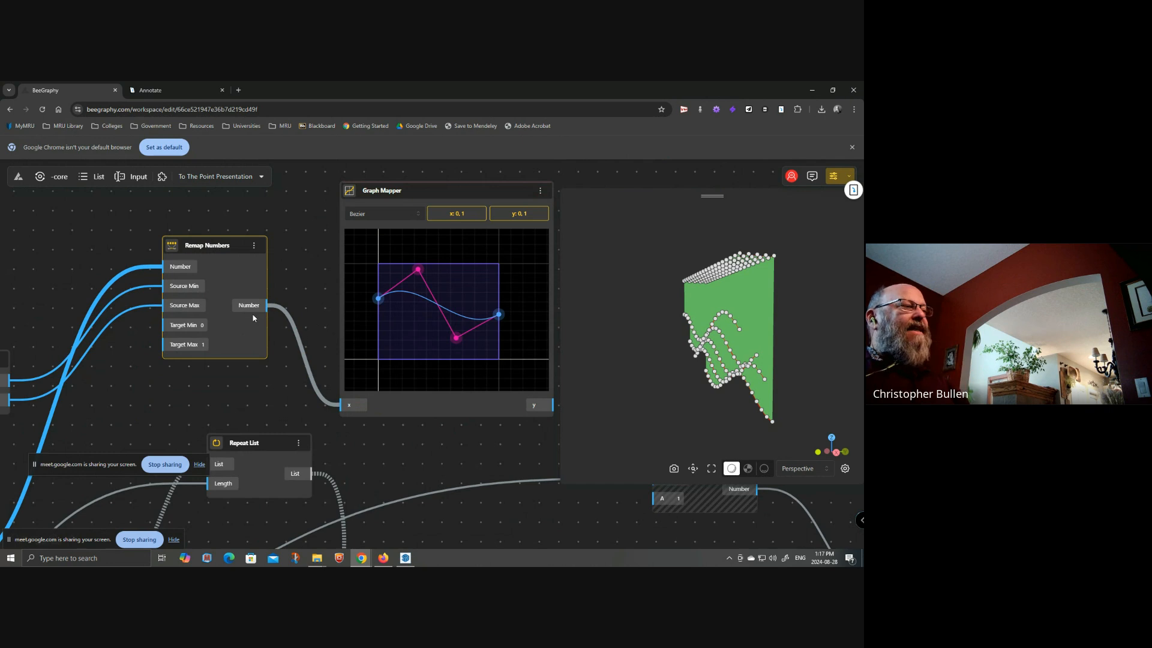
mouse_move(243, 306)
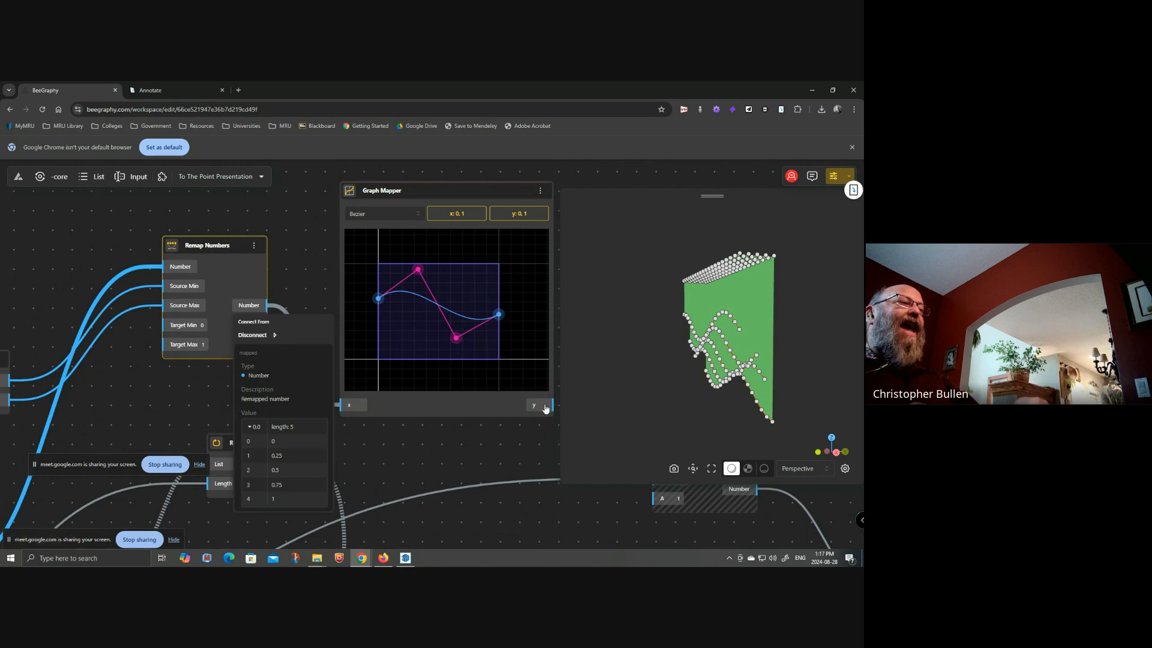
middle_click_drag(427, 211, 341, 207)
left_click_drag(381, 182, 484, 160)
- Add two Panel nodes, one below the Graph Mapper and one beyond its y output
double_click(310, 424)
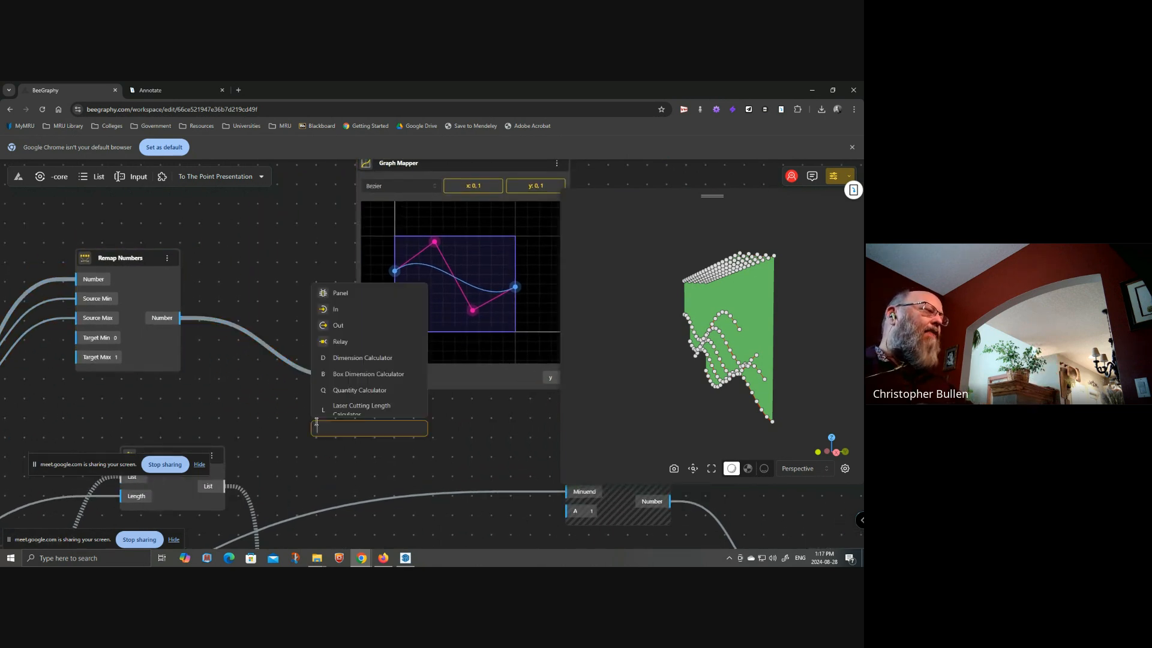
left_click(339, 293)
middle_click_drag(456, 446, 293, 423)
double_click(461, 393)
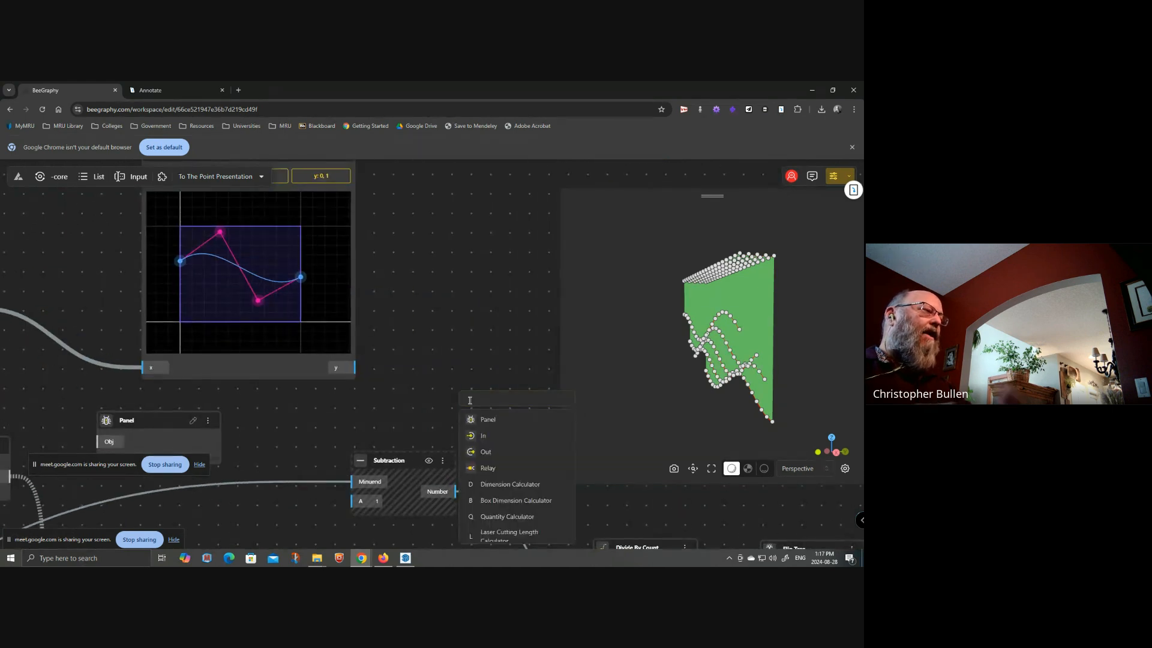
left_click(483, 419)
- Connect Remap Numbers' output to the first Panel and the Graph Mapper's y output to the second, and expand both value lists
middle_click_drag(389, 405, 460, 344)
left_click_drag(35, 252, 181, 279)
left_click(179, 405)
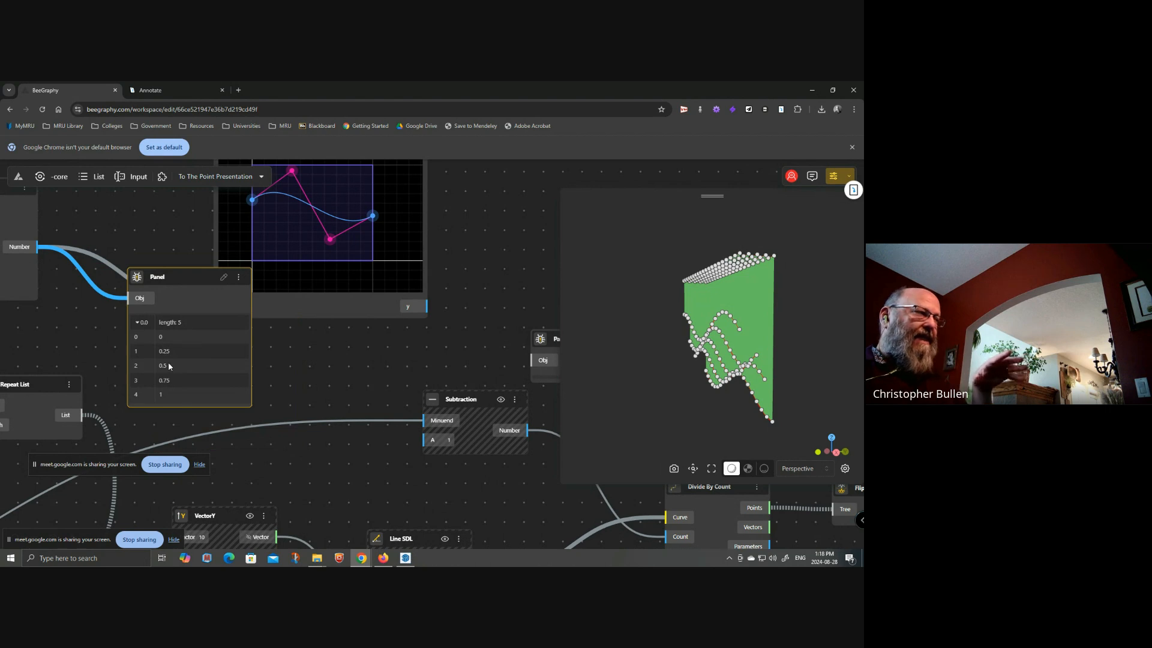
left_click_drag(333, 339, 252, 340)
left_click_drag(338, 308, 454, 279)
left_click(426, 317)
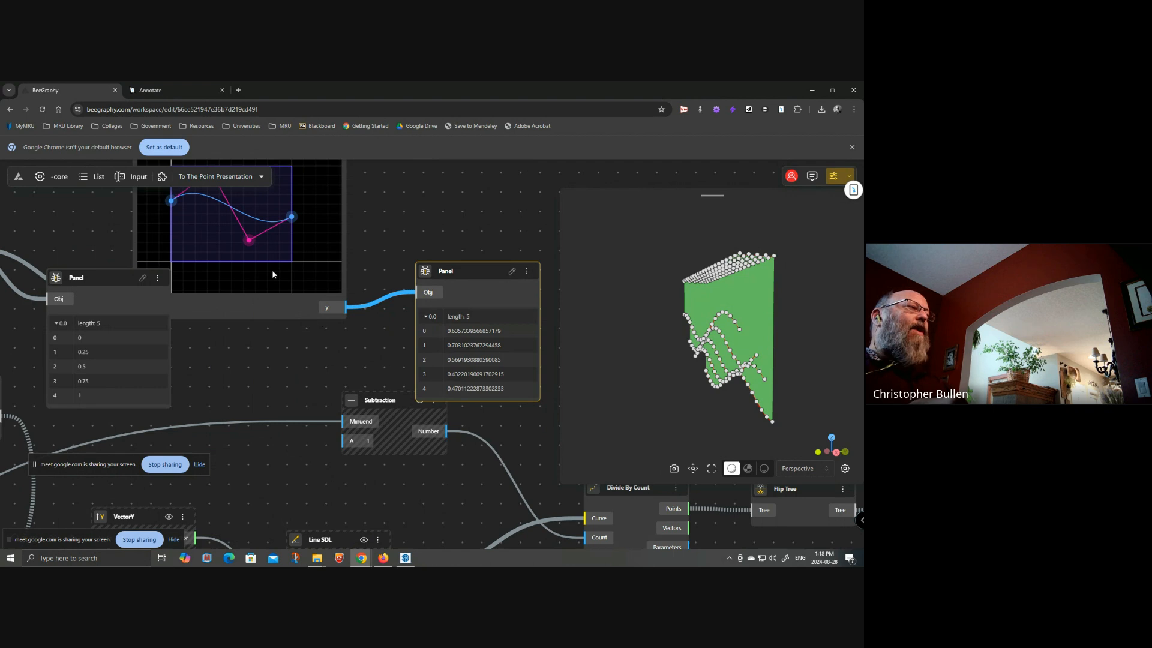
- Lower the Bezier curve's start point to 0, raise it again to about 0.51, and review the mapped values in the Panel
right_click_drag(238, 244, 290, 278)
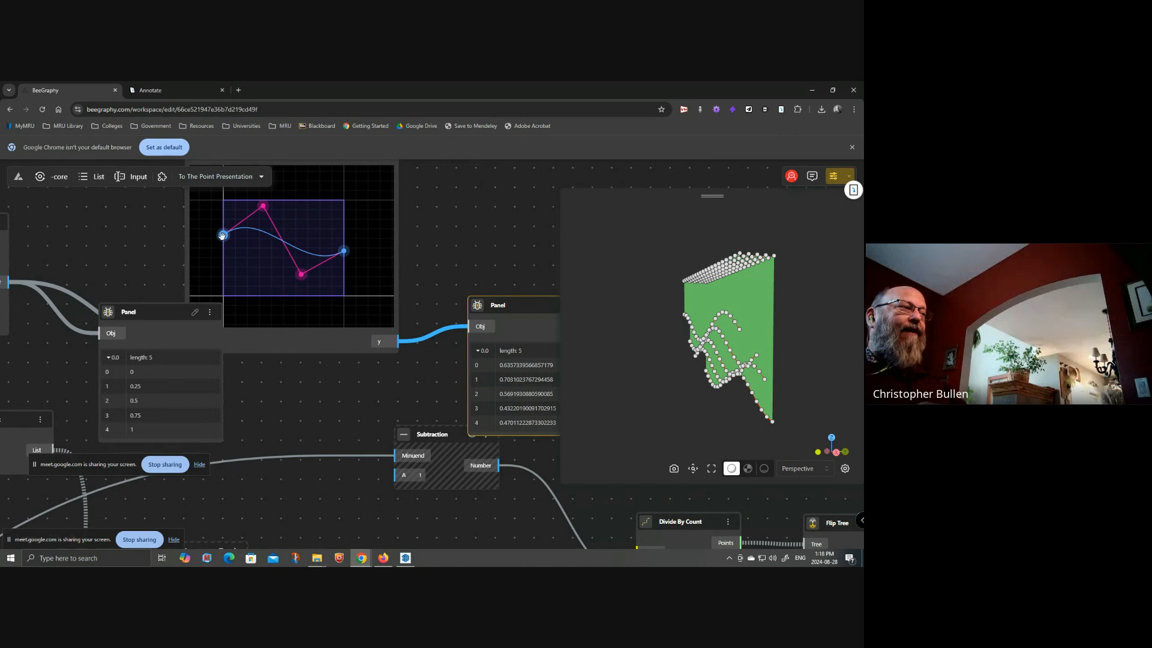
left_click_drag(225, 239, 225, 297)
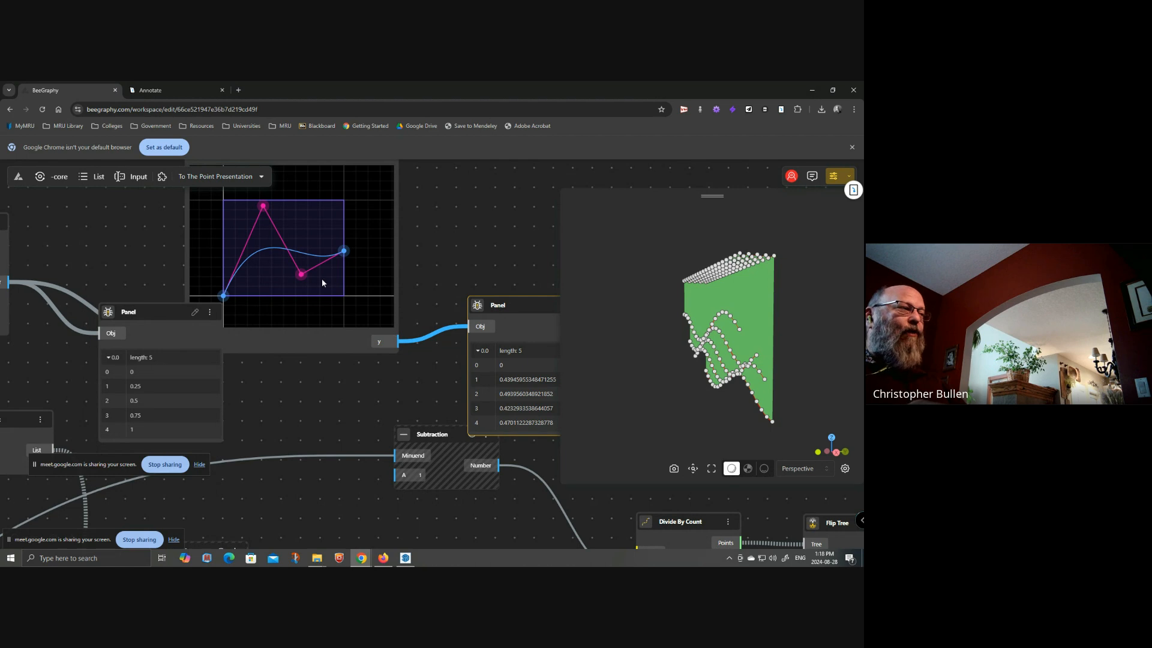
left_click_drag(217, 298, 224, 247)
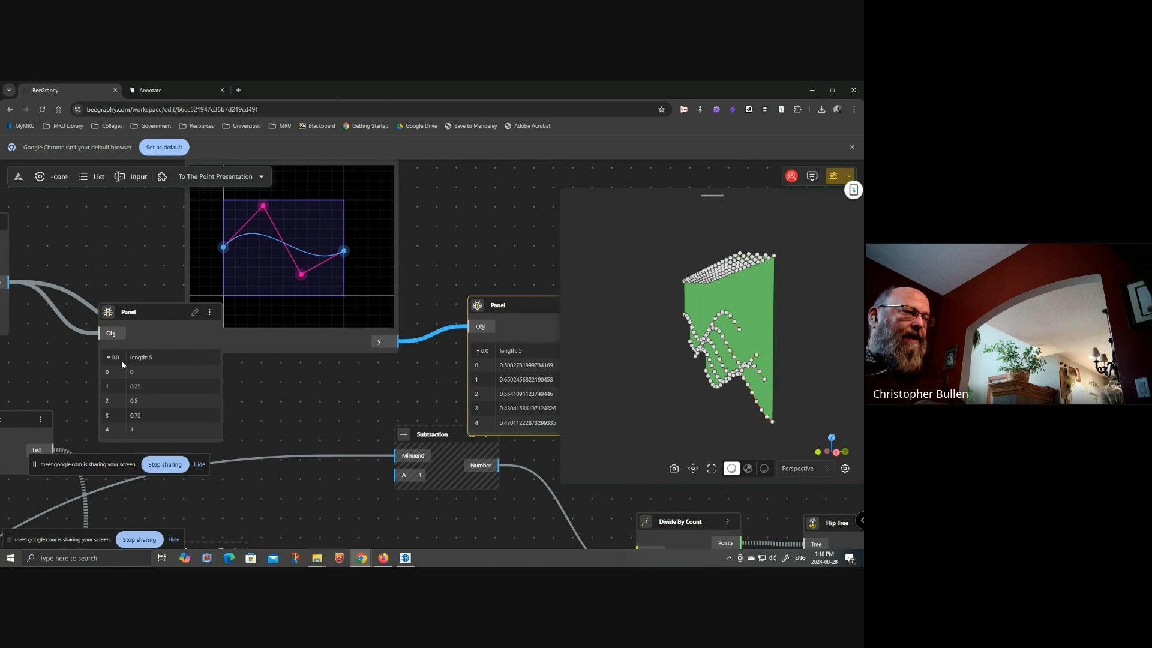
left_click_drag(465, 370, 299, 347)
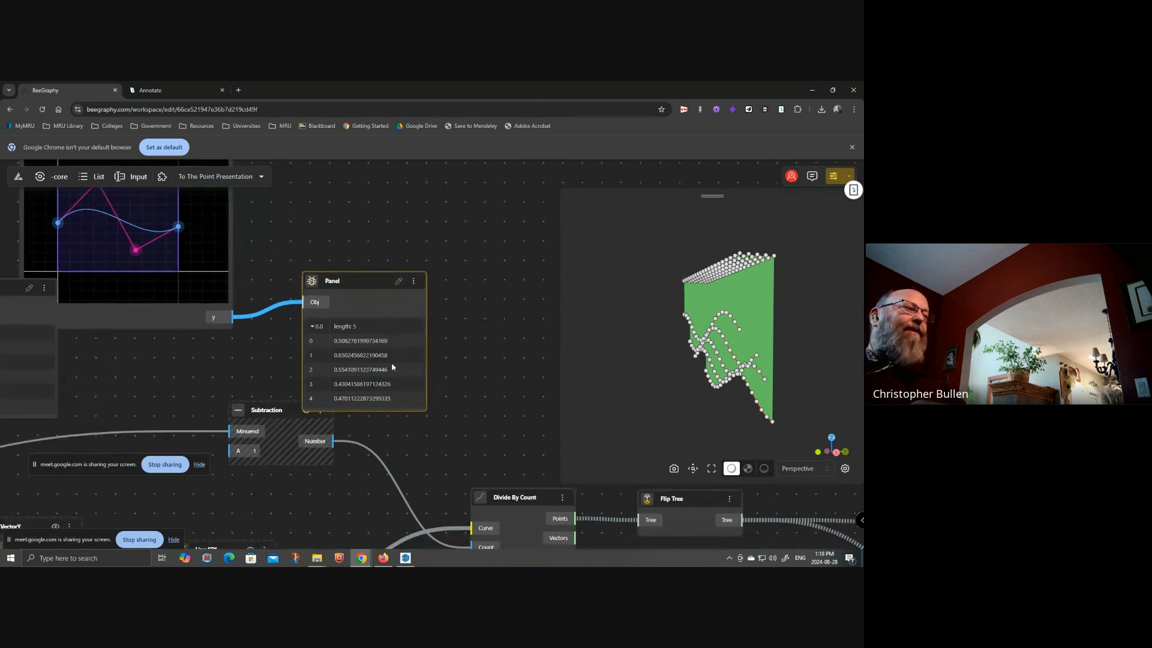
mouse_move(255, 246)
left_mouse_down()
mouse_move(342, 244)
mouse_move(419, 275)
mouse_move(378, 234)
left_mouse_up()
mouse_move(383, 232)
right_mouse_down()
mouse_move(432, 243)
mouse_move(464, 284)
right_mouse_up()
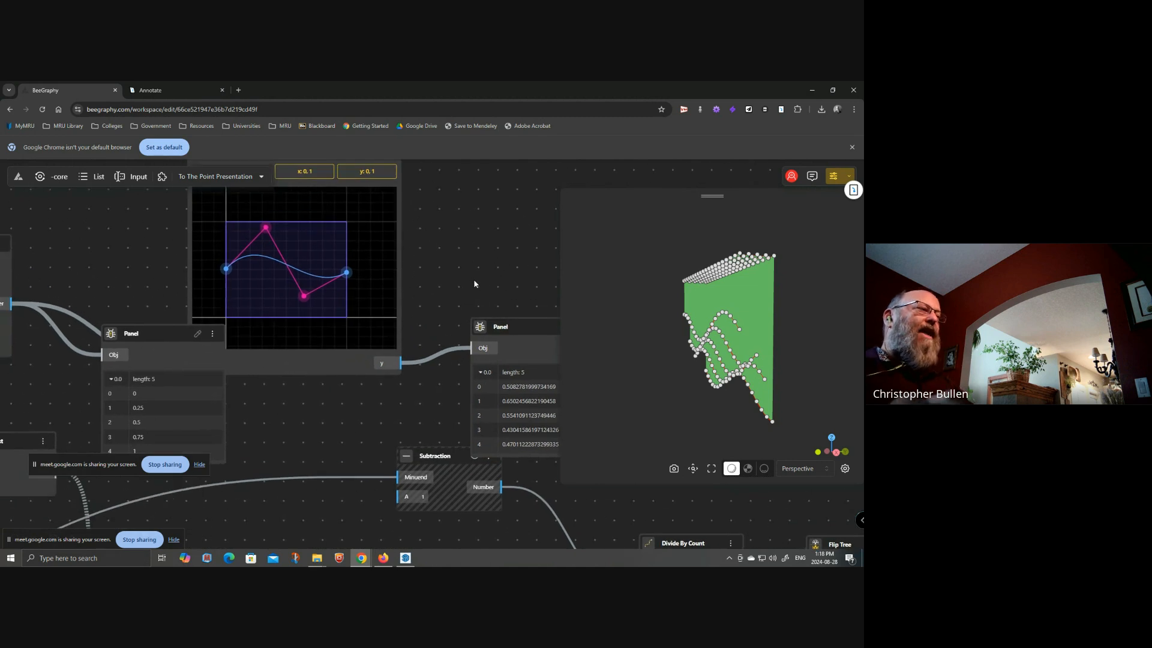
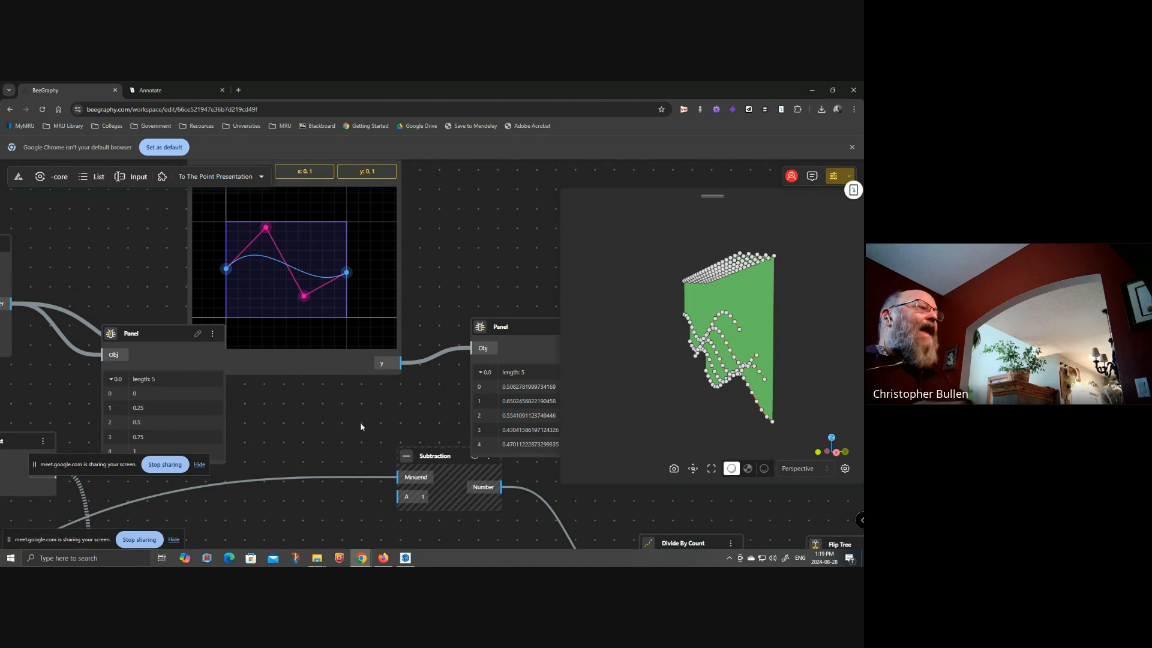
- Delete both Panel nodes beside the Graph Mapper
left_click_drag(159, 338, 159, 295)
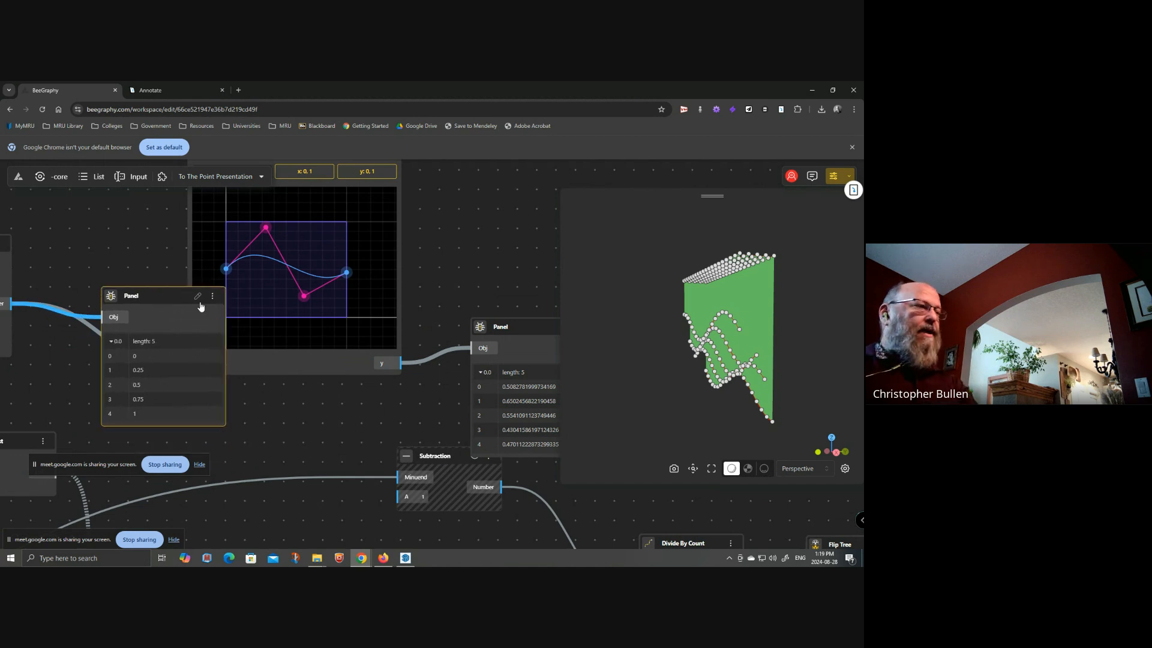
key("Delete")
left_click(517, 334)
key("Delete")
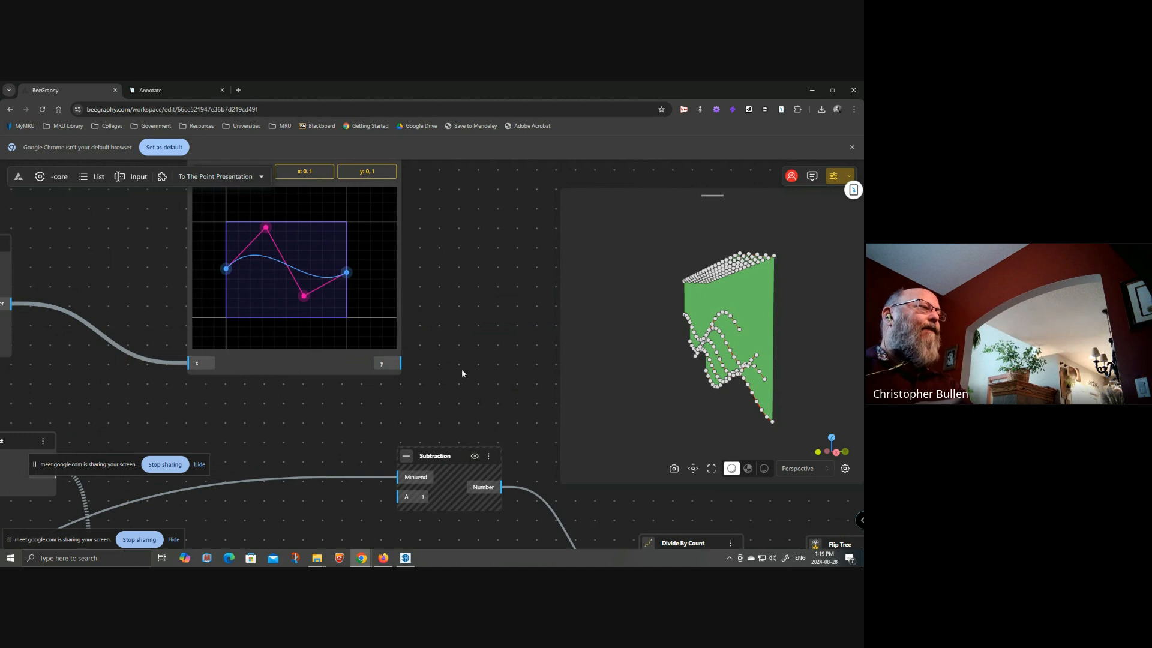
- Check the values on the Graph Mapper's y output and add a Subtraction node beyond it
left_click_drag(462, 368, 384, 371)
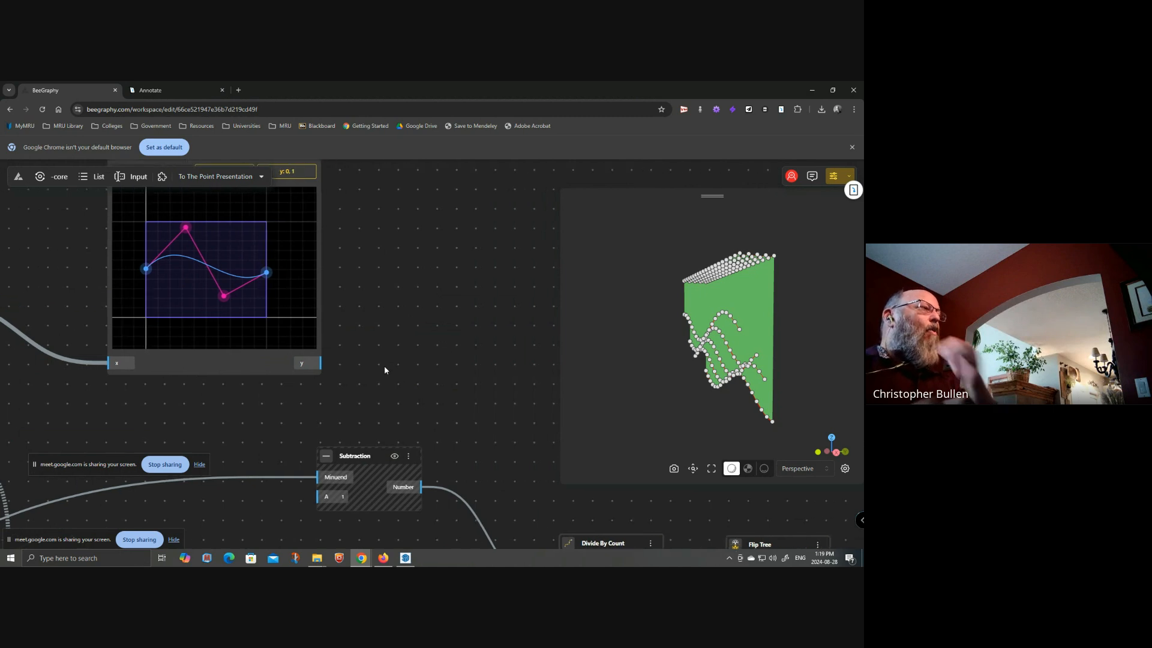
left_click(310, 367)
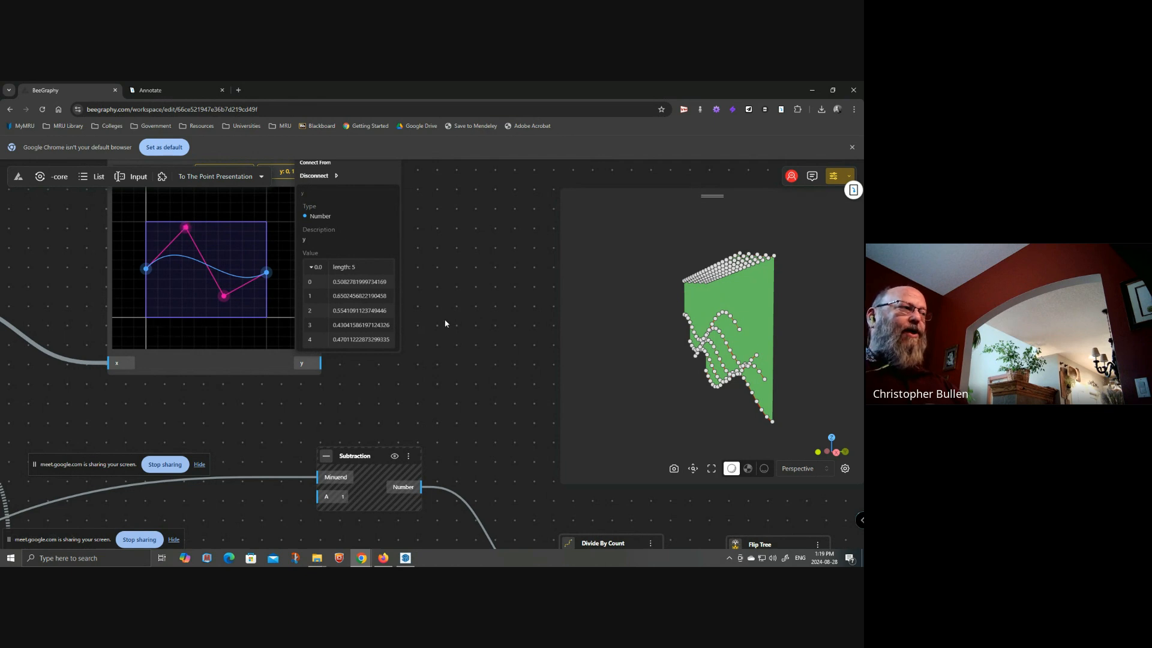
double_click(457, 283)
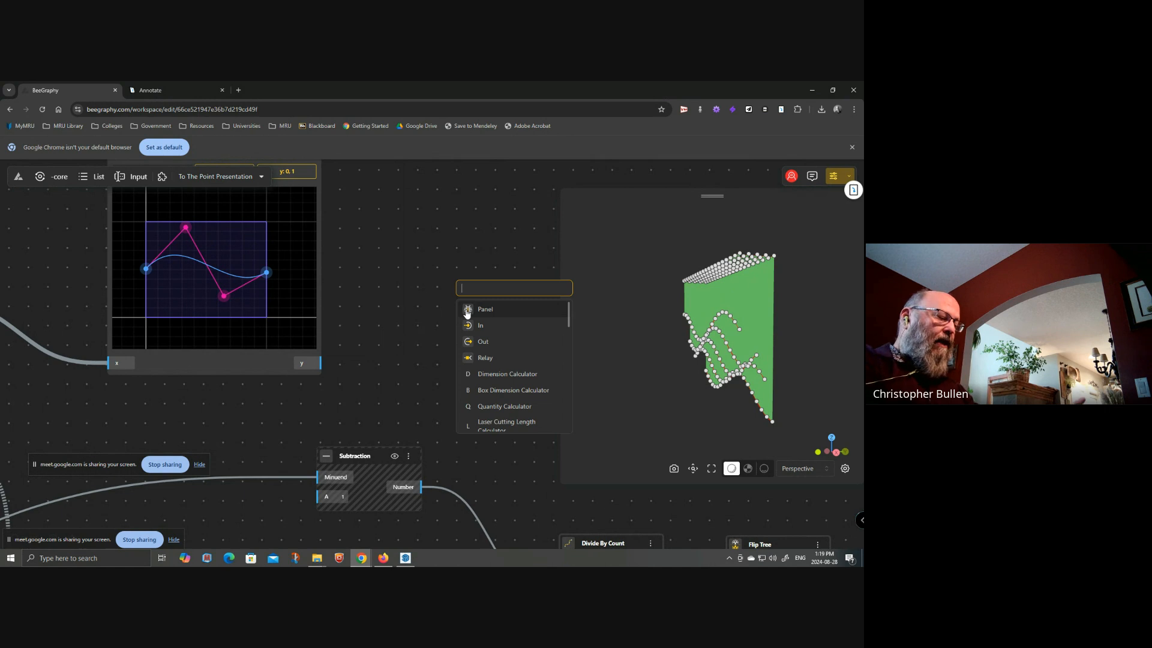
type("sub")
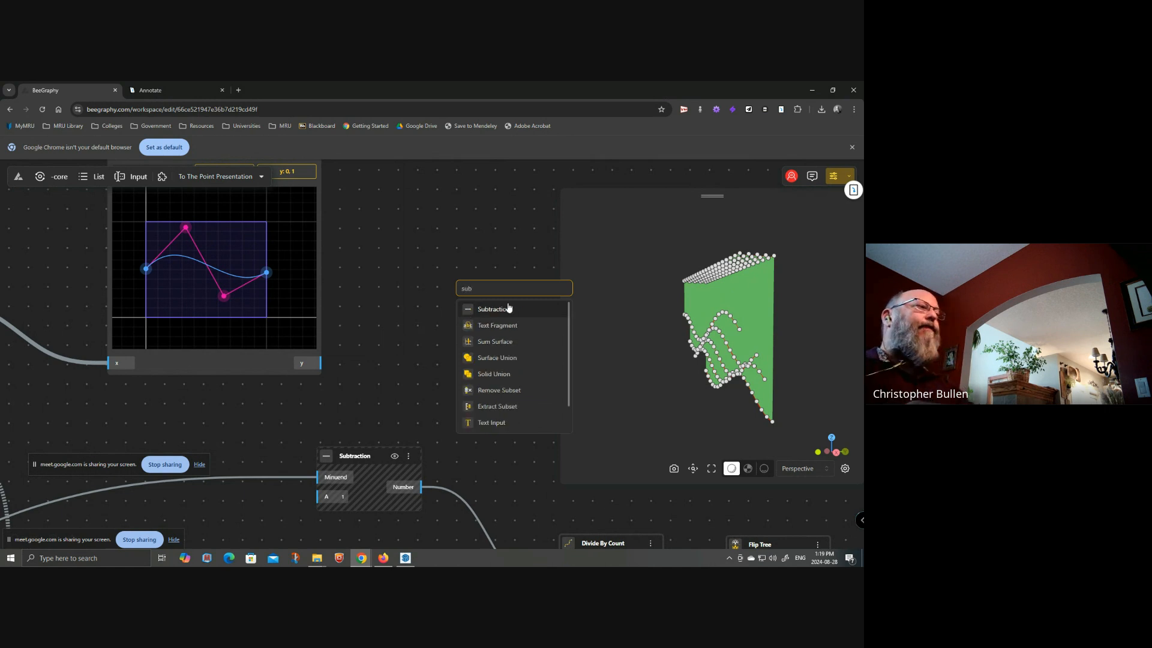
left_click(486, 309)
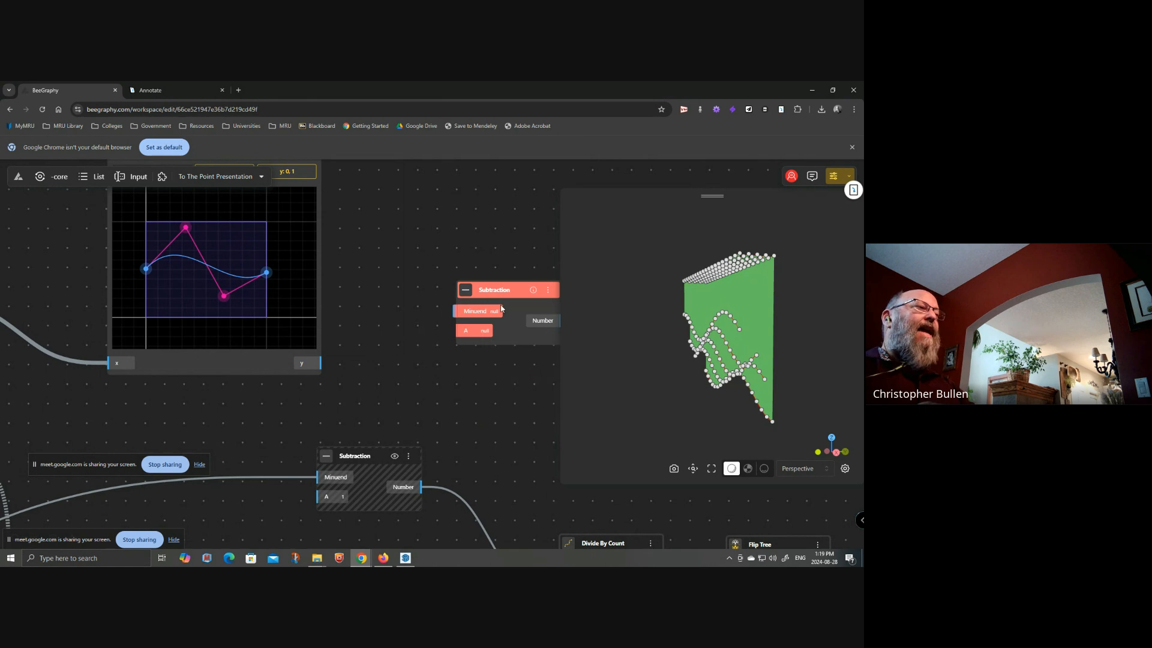
left_click_drag(496, 293, 491, 317)
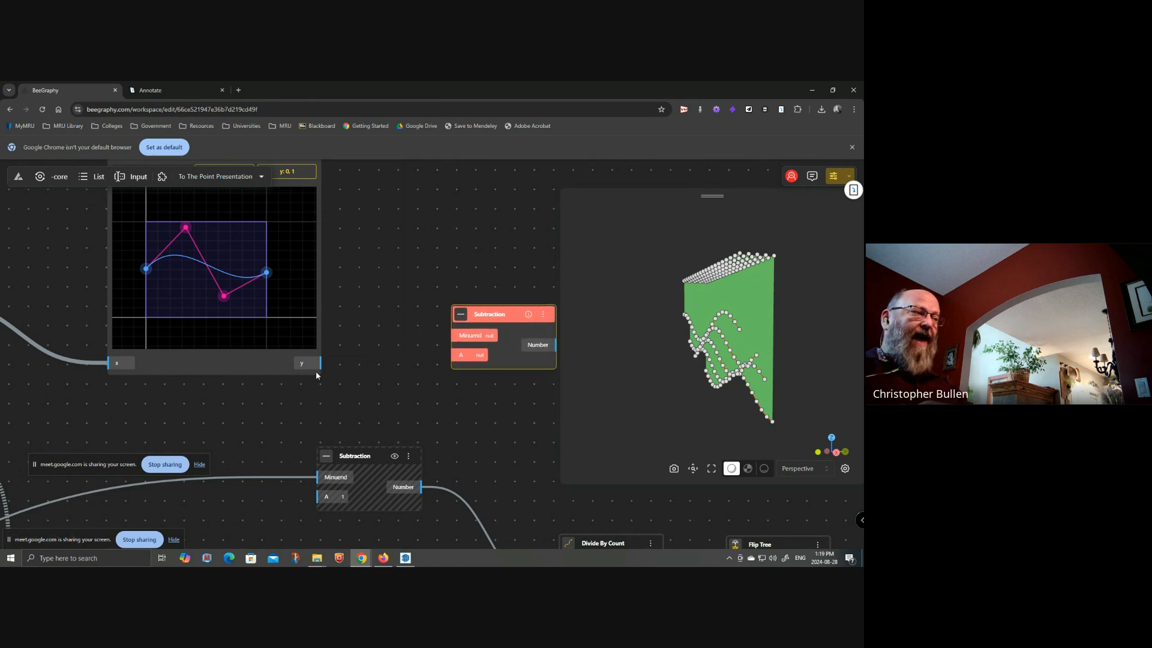
- Connect the Graph Mapper's y output to the new Subtraction's A input and set its Minuend to 1
left_click_drag(319, 363, 473, 364)
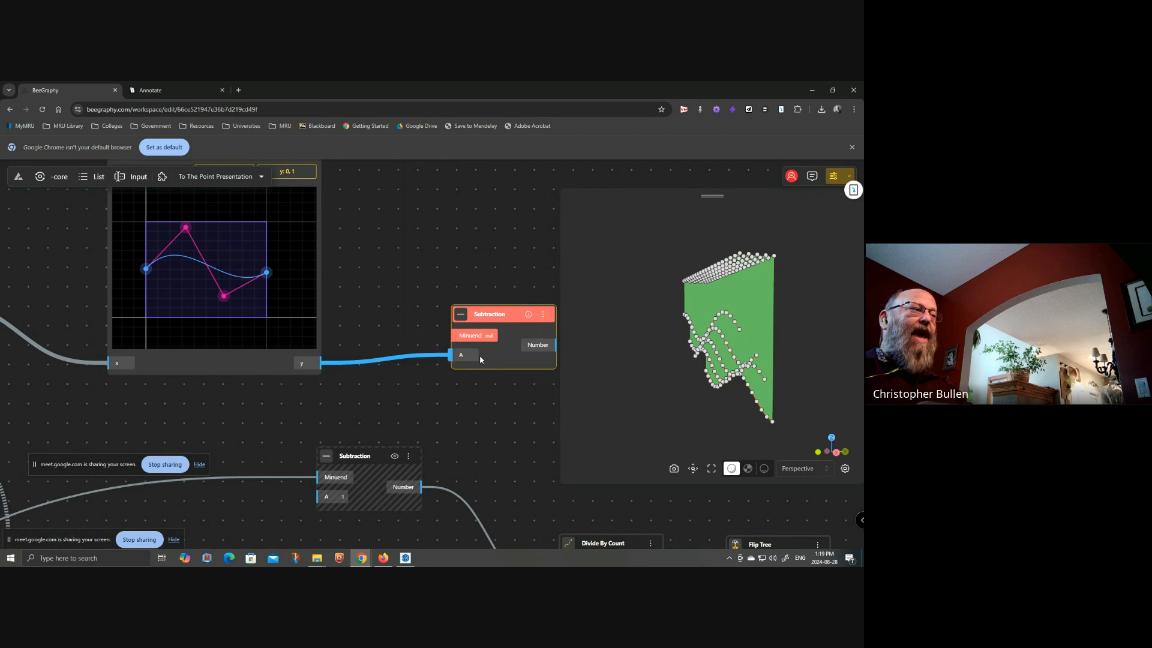
right_click(474, 364)
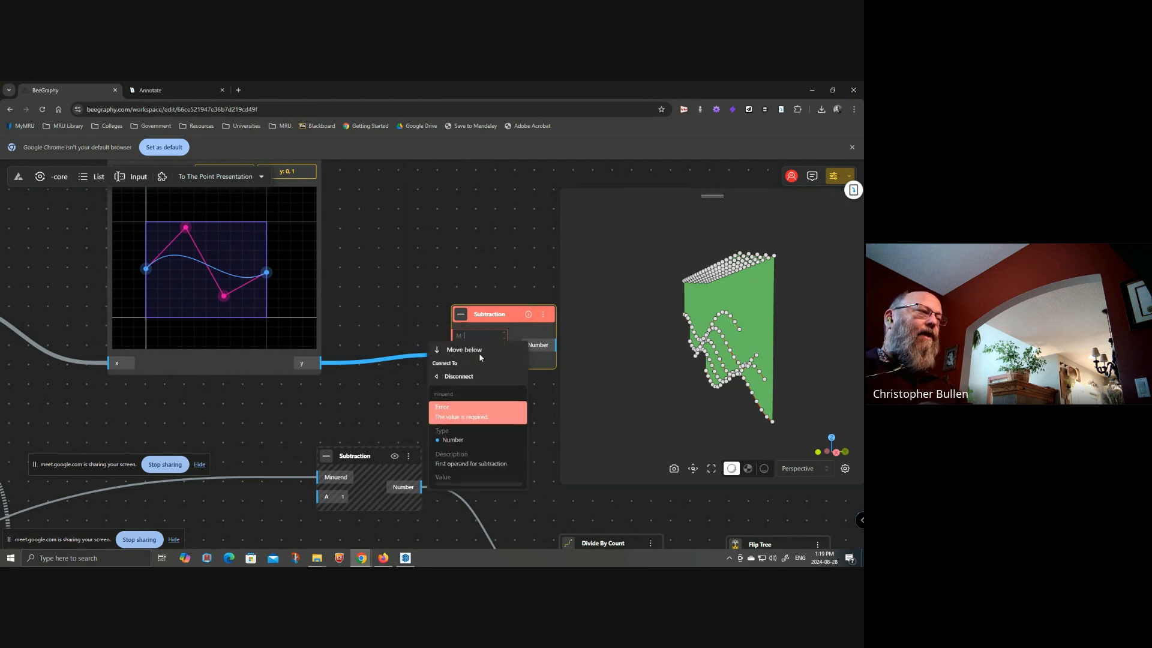
type("1")
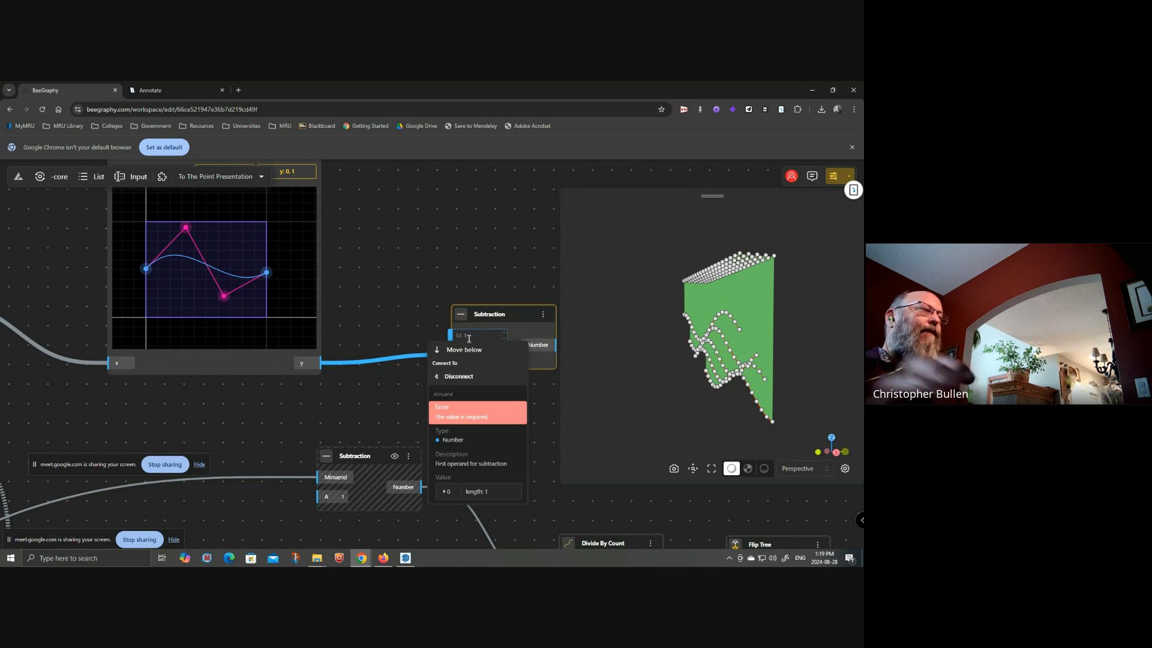
left_click(435, 296)
left_click_drag(496, 429, 418, 399)
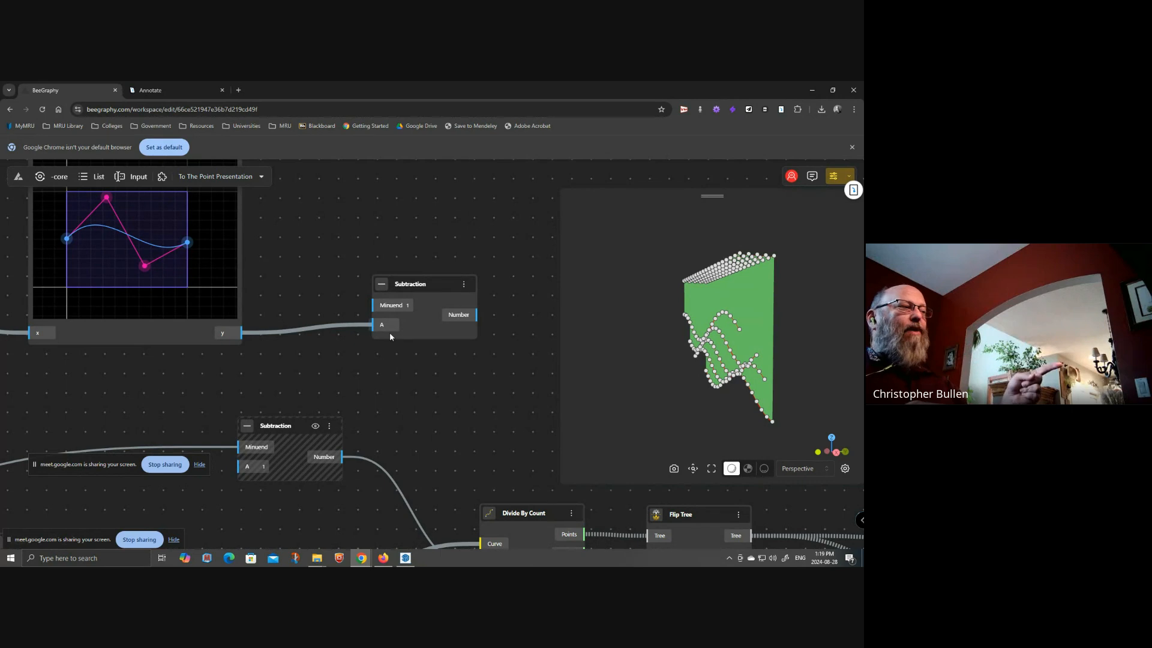
- Review the new Subtraction's output values and the 3D model, and move the node closer to the Graph Mapper
left_click(463, 320)
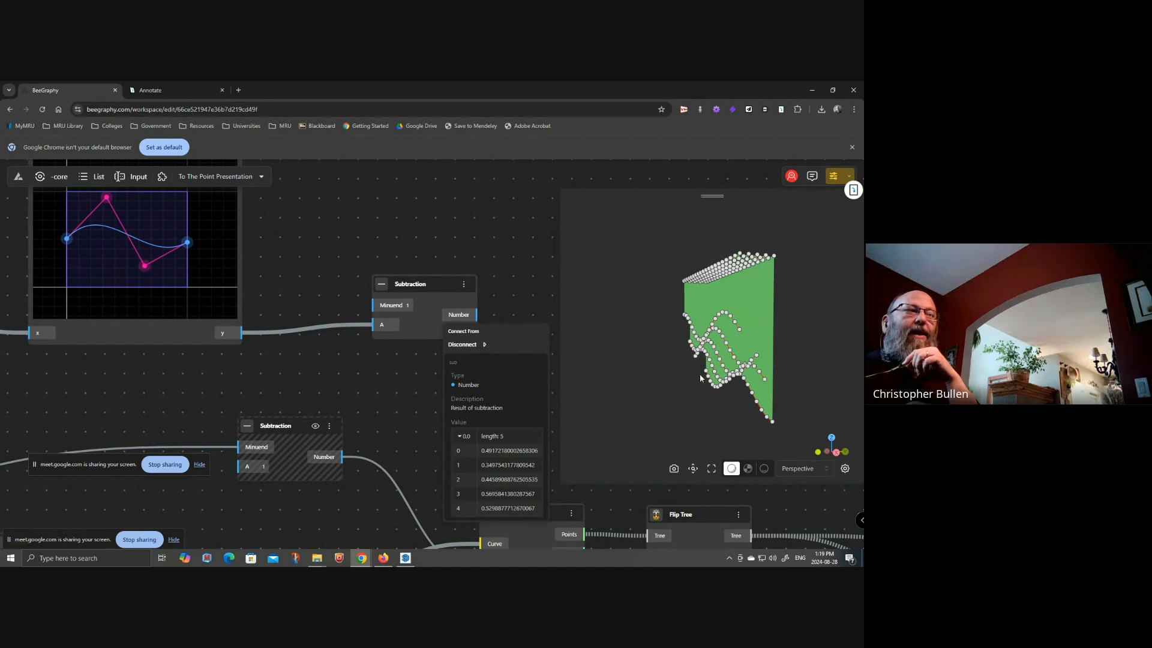
left_click_drag(702, 375, 690, 376)
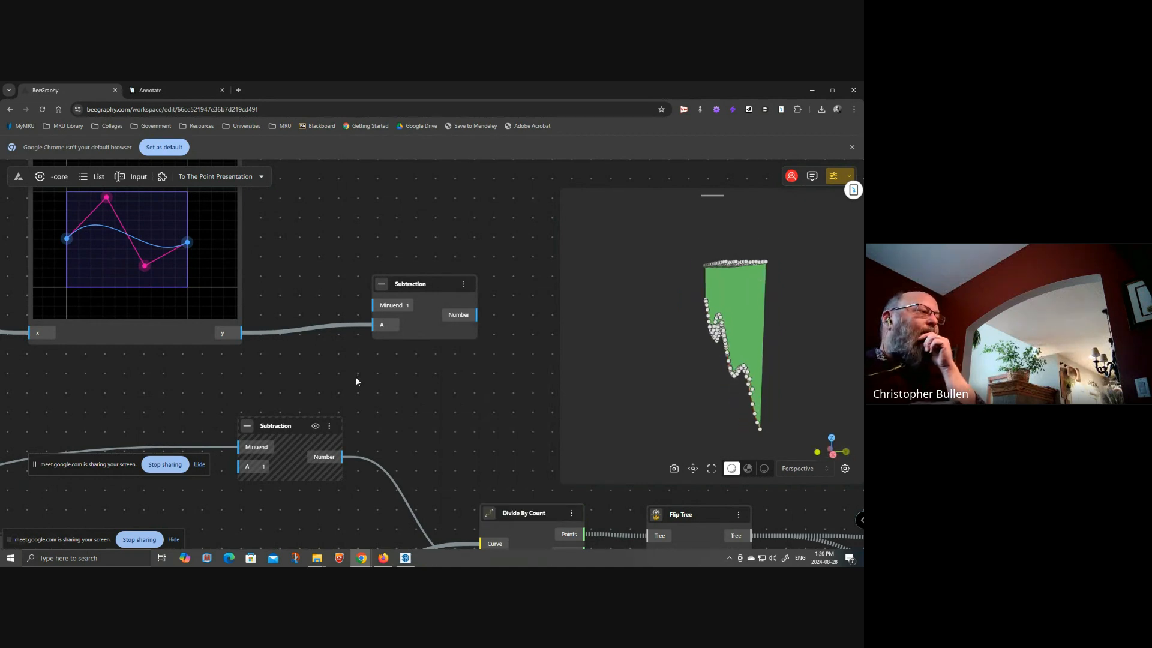
left_click_drag(391, 377, 332, 376)
left_click(341, 290)
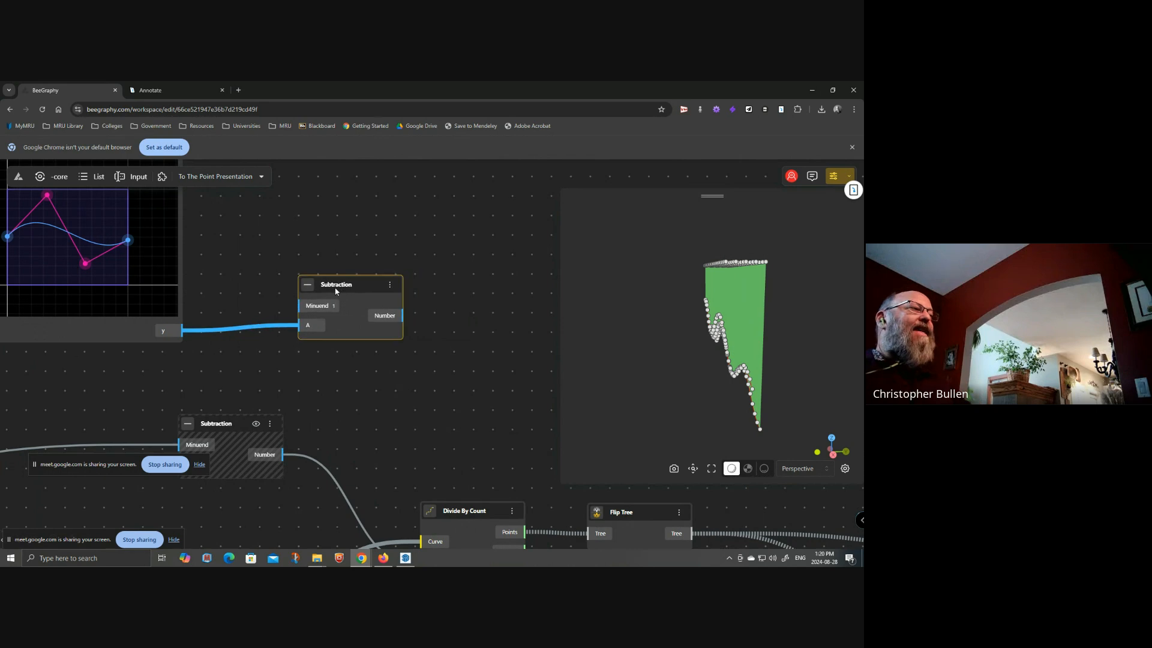
left_click_drag(340, 291, 309, 292)
left_click(362, 319)
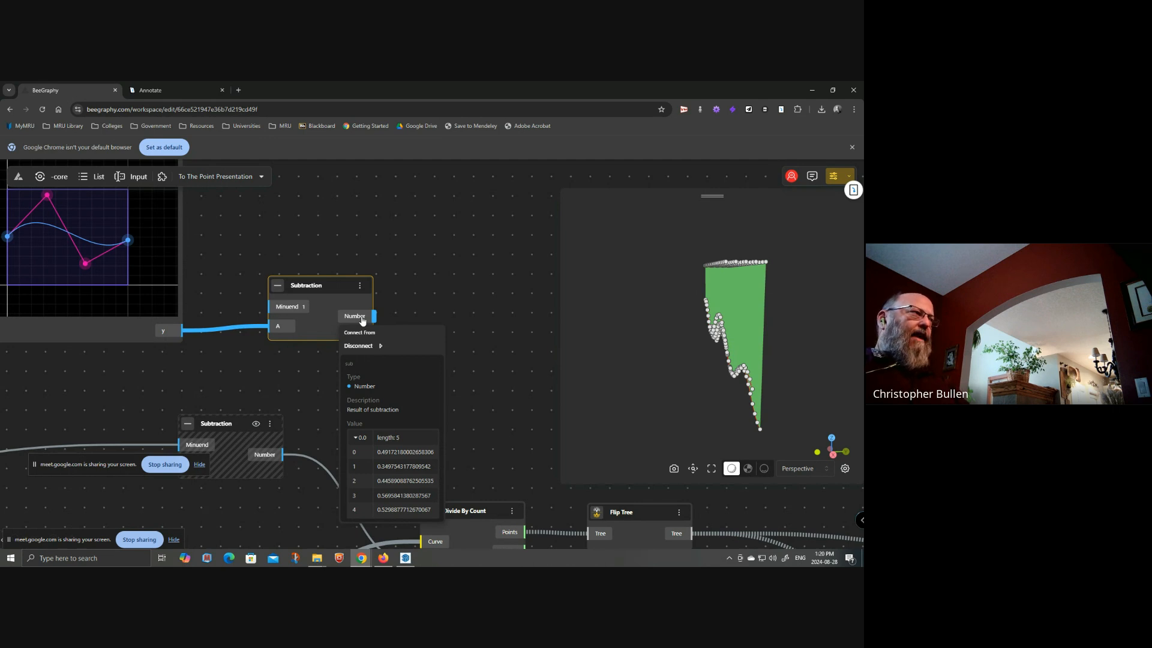
- Add a Remap Numbers node after the new Subtraction and connect the Subtraction result to its Number input
double_click(456, 281)
type("re")
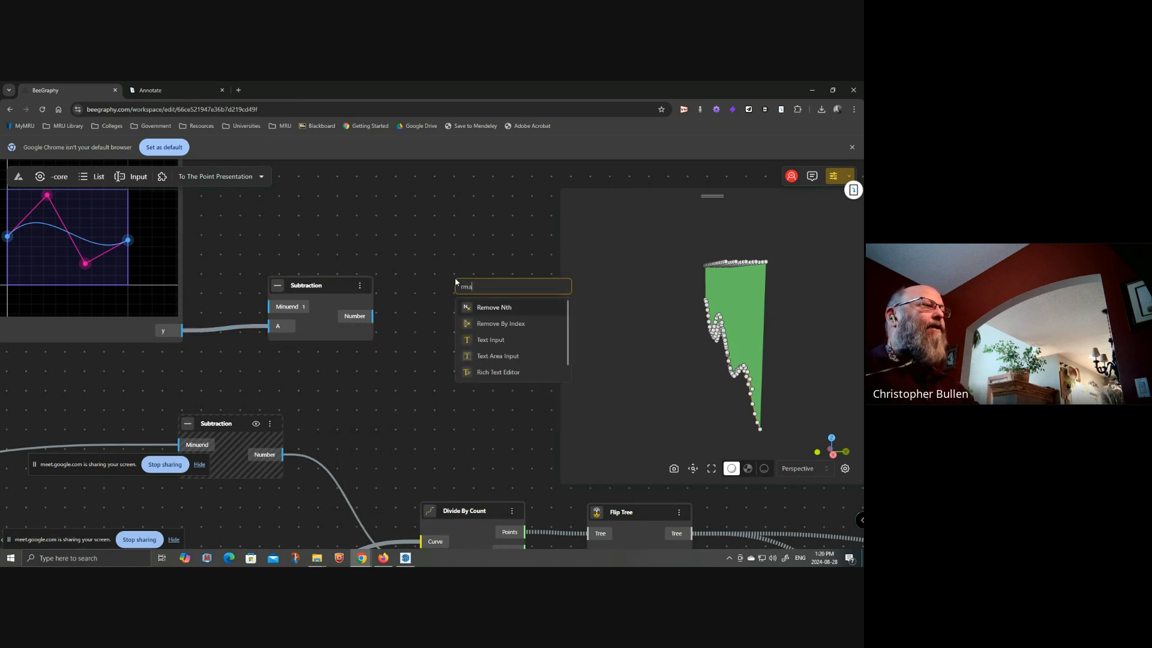
type("map")
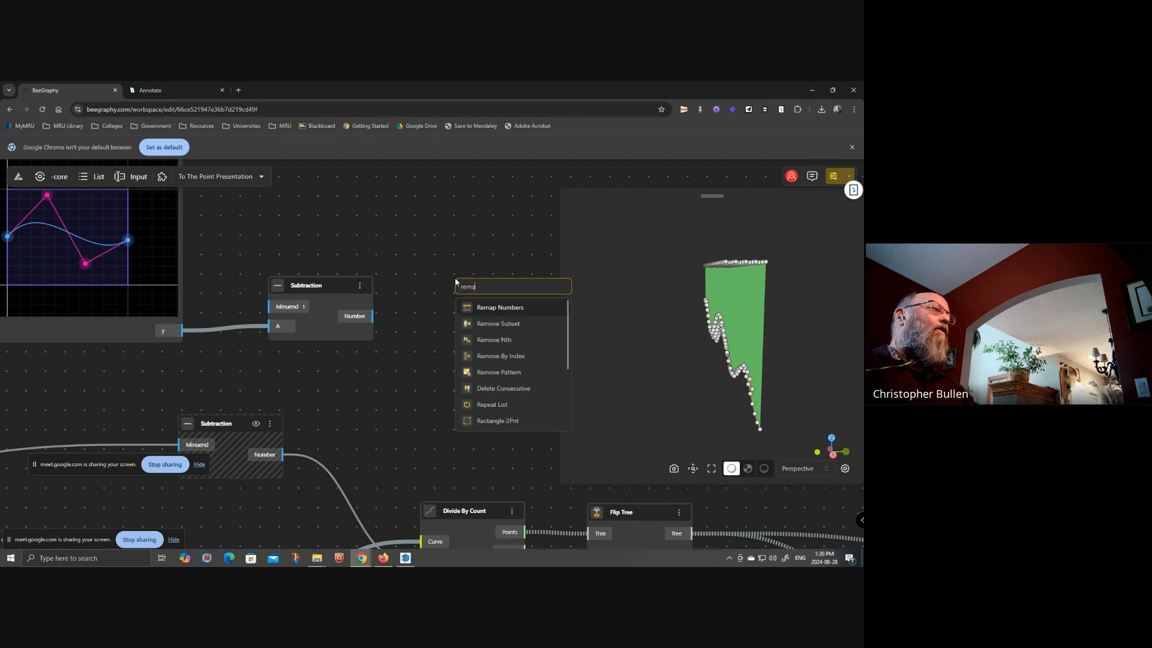
left_click(498, 309)
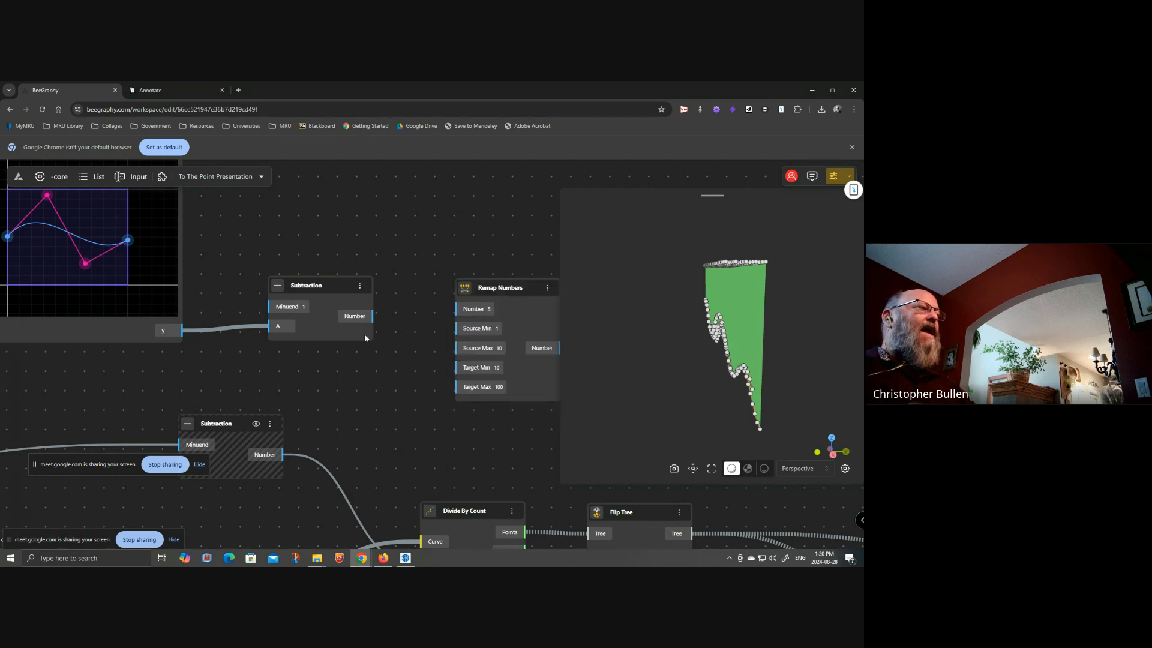
left_click_drag(471, 317, 472, 315)
left_click_drag(372, 396, 444, 317)
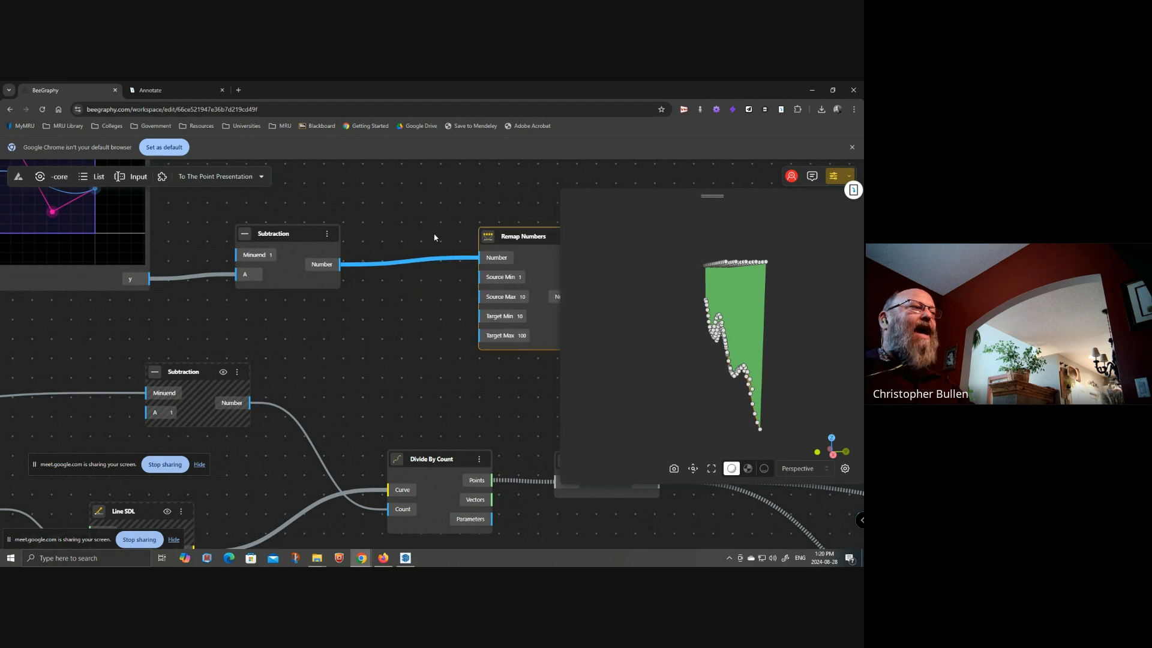
- Add a Bounds node fed by the Subtraction result, and connect its Min and Max to Remap Numbers' Source Min and Source Max
double_click(399, 224)
type("bounds")
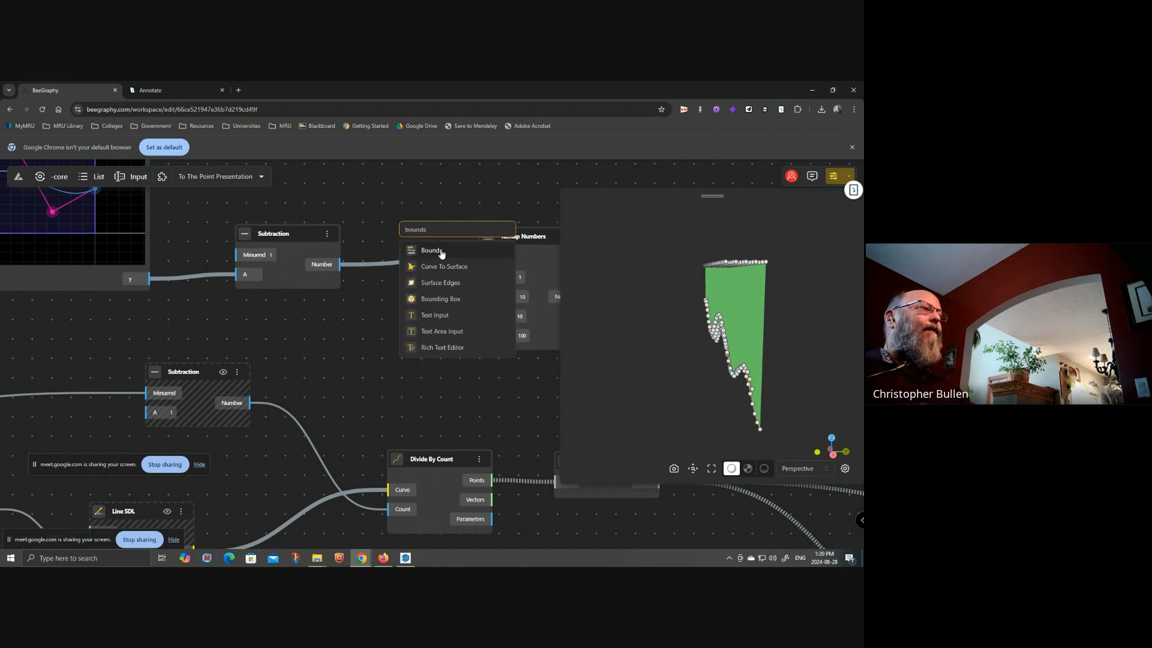
left_click(430, 250)
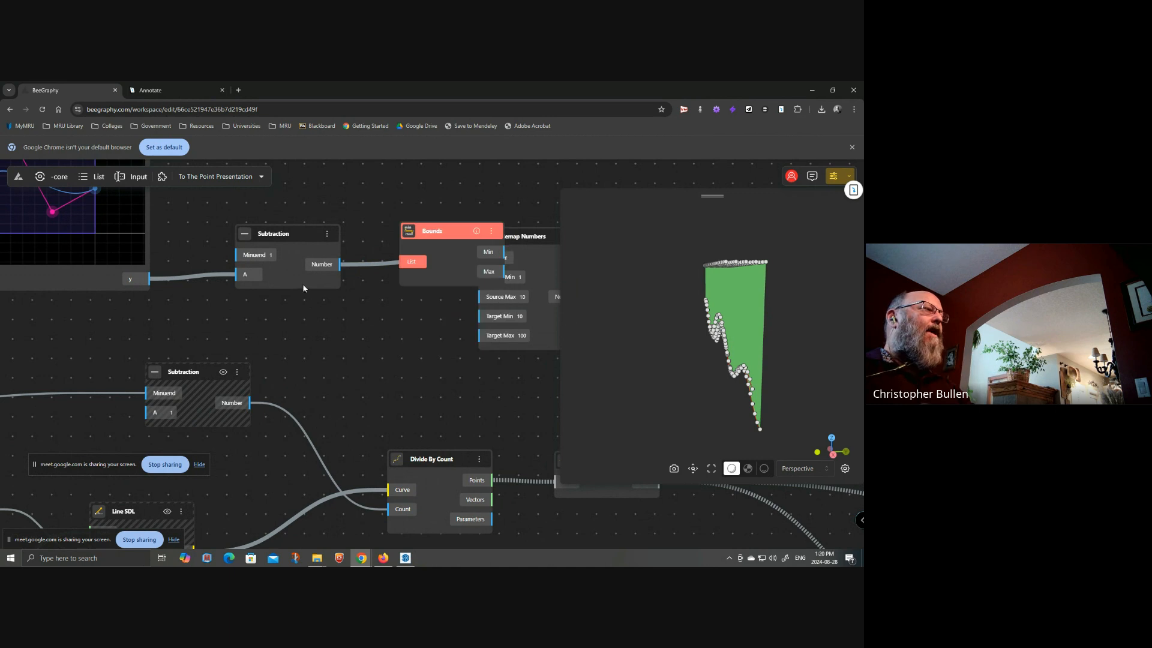
left_click_drag(339, 264, 364, 282)
left_click_drag(436, 303, 490, 278)
left_click_drag(421, 323, 487, 296)
left_click_drag(299, 237, 271, 243)
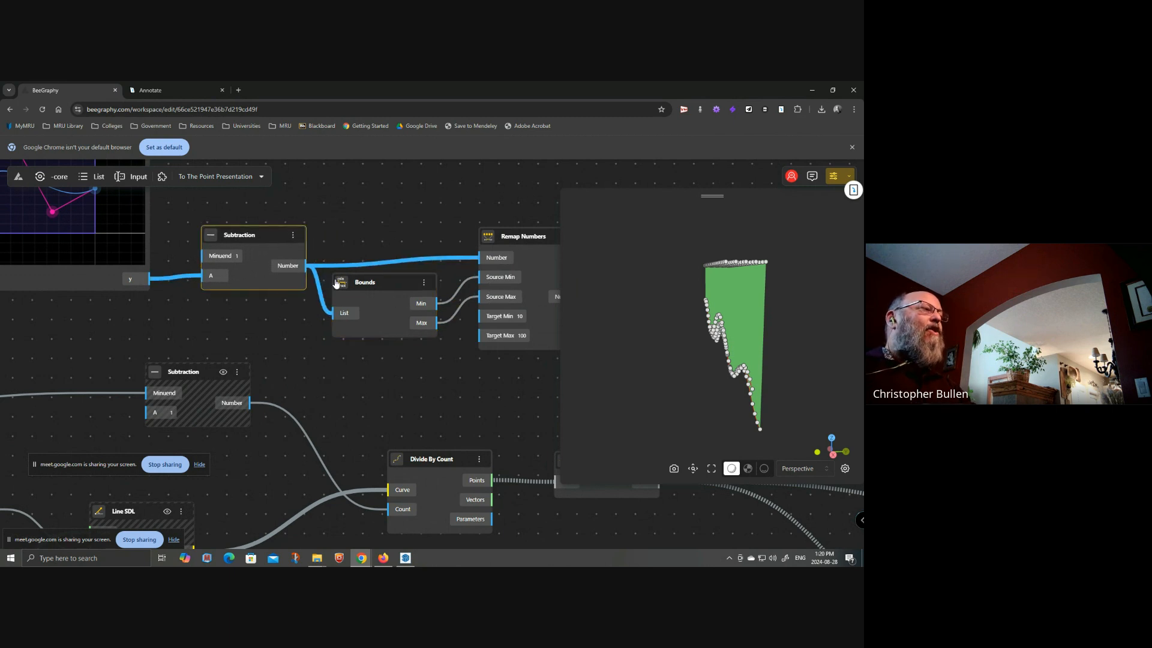
left_click_drag(383, 287, 397, 287)
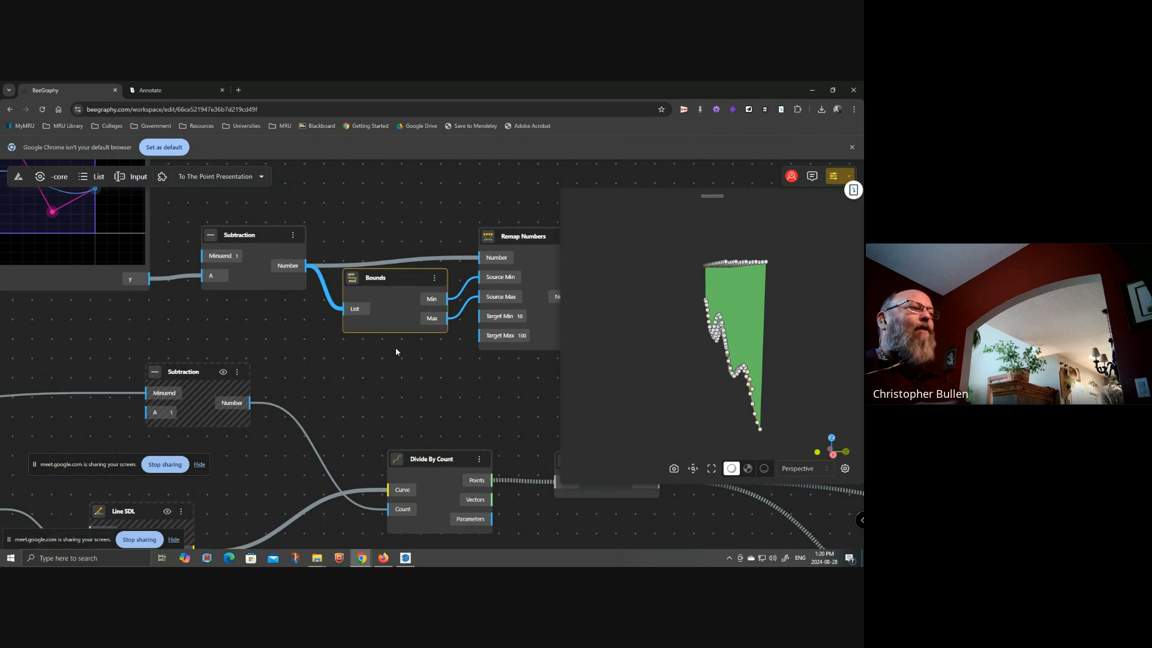
- Set the new Remap Numbers node's Target Min to 0
left_click_drag(463, 380, 433, 332)
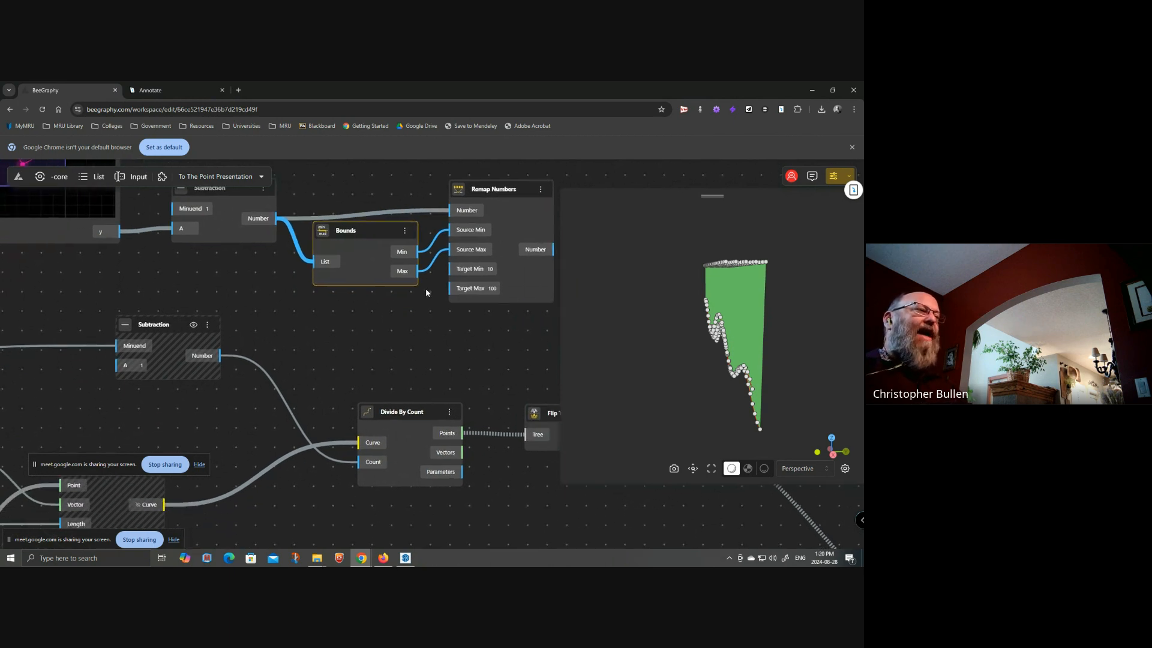
left_click(493, 269)
double_click(494, 268)
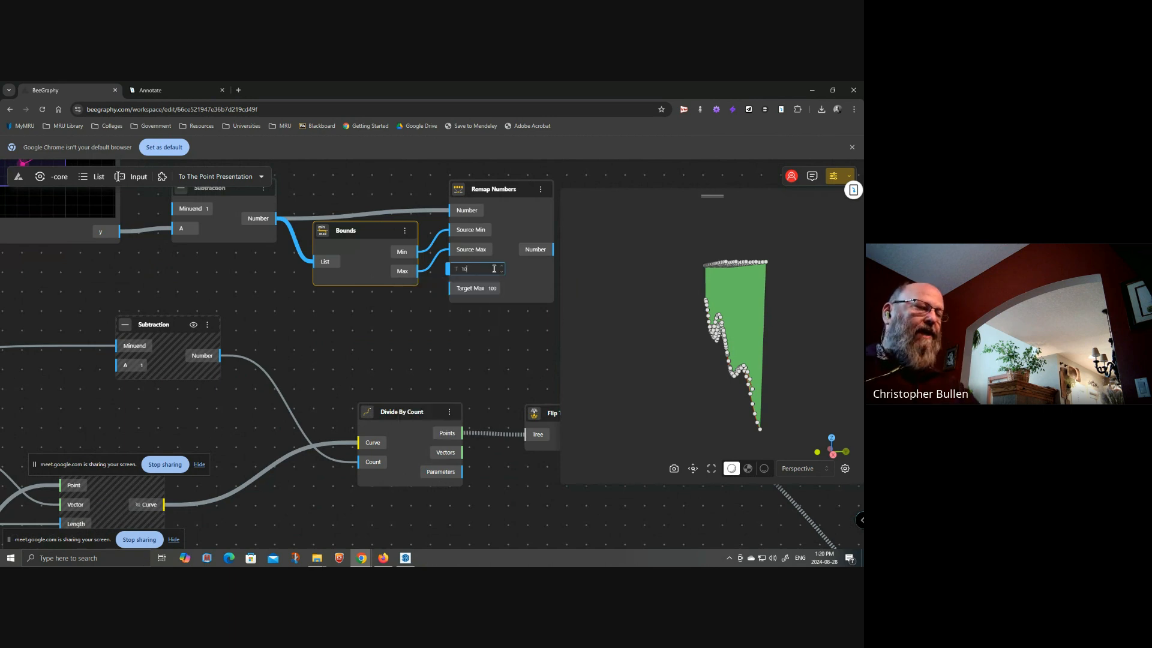
type("0")
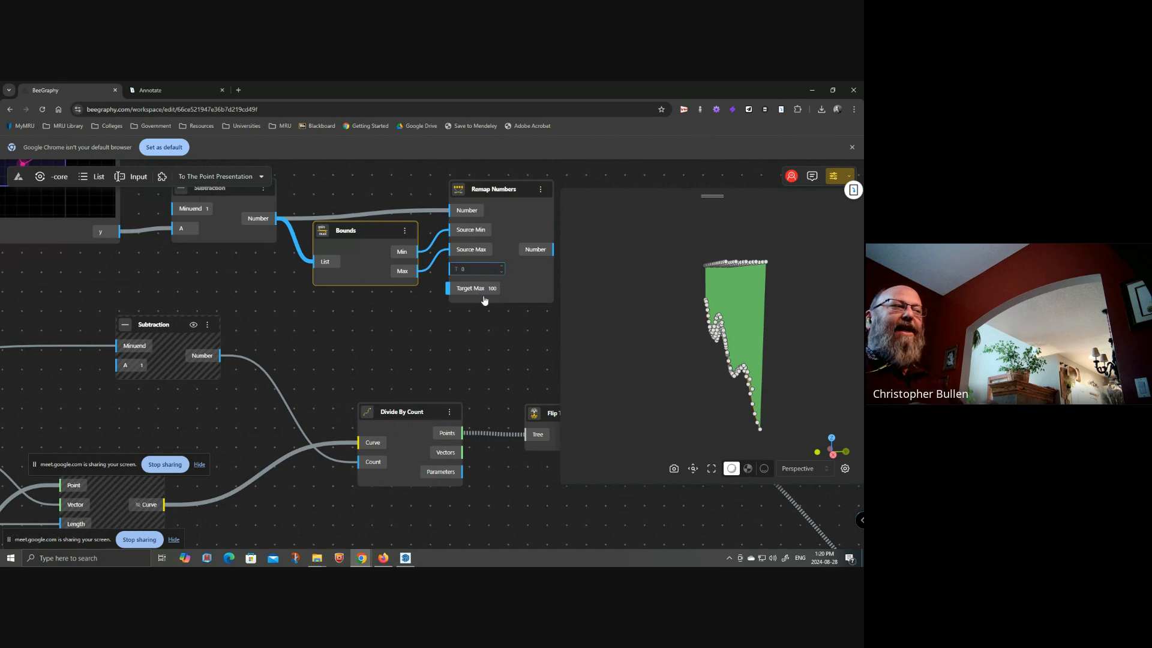
left_click(396, 340)
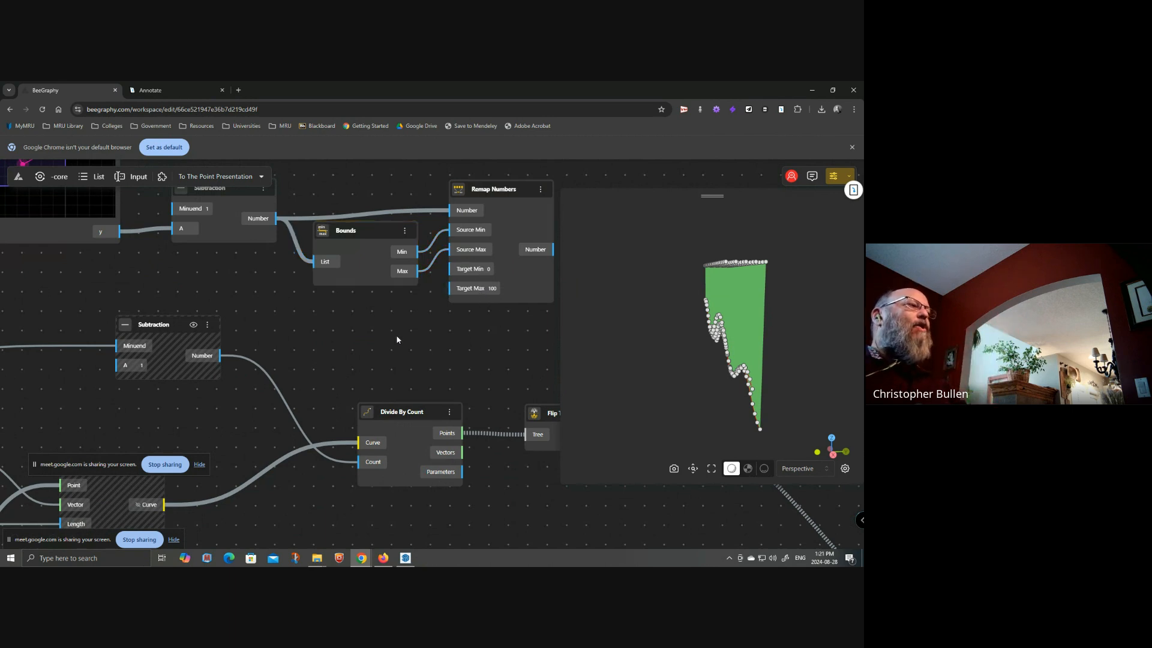
- Add a Range Input of 1000 below Bounds and connect it to Remap Numbers' Target Max
double_click(396, 340)
type("1000")
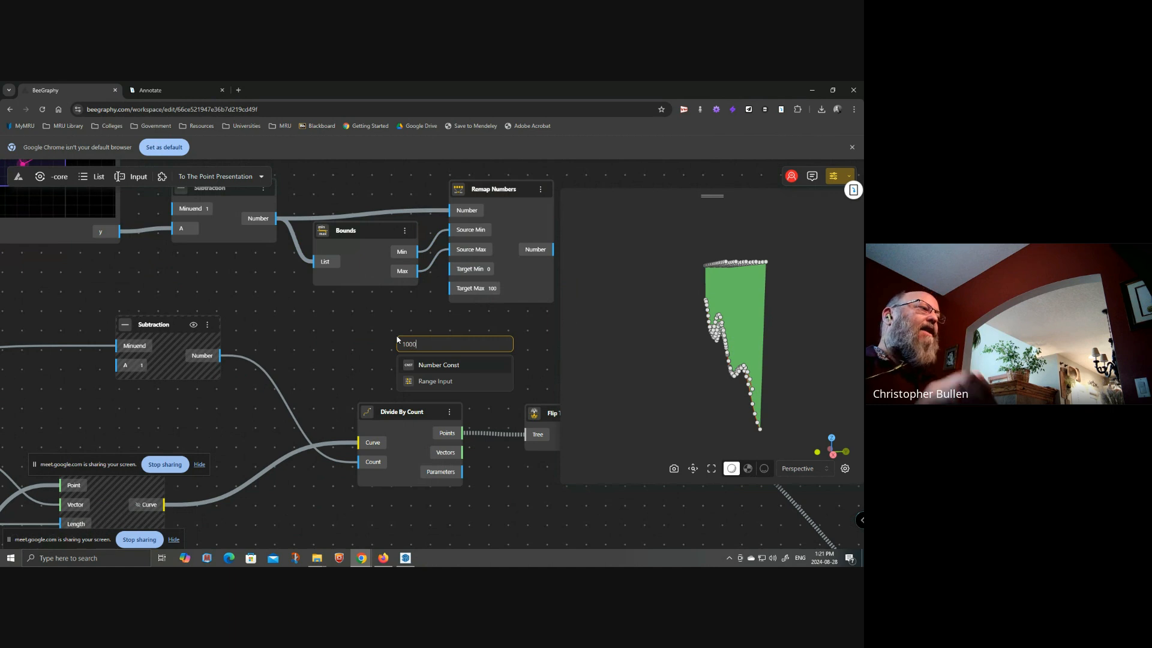
left_click(449, 381)
left_click_drag(456, 343, 262, 297)
left_click_drag(348, 321, 468, 292)
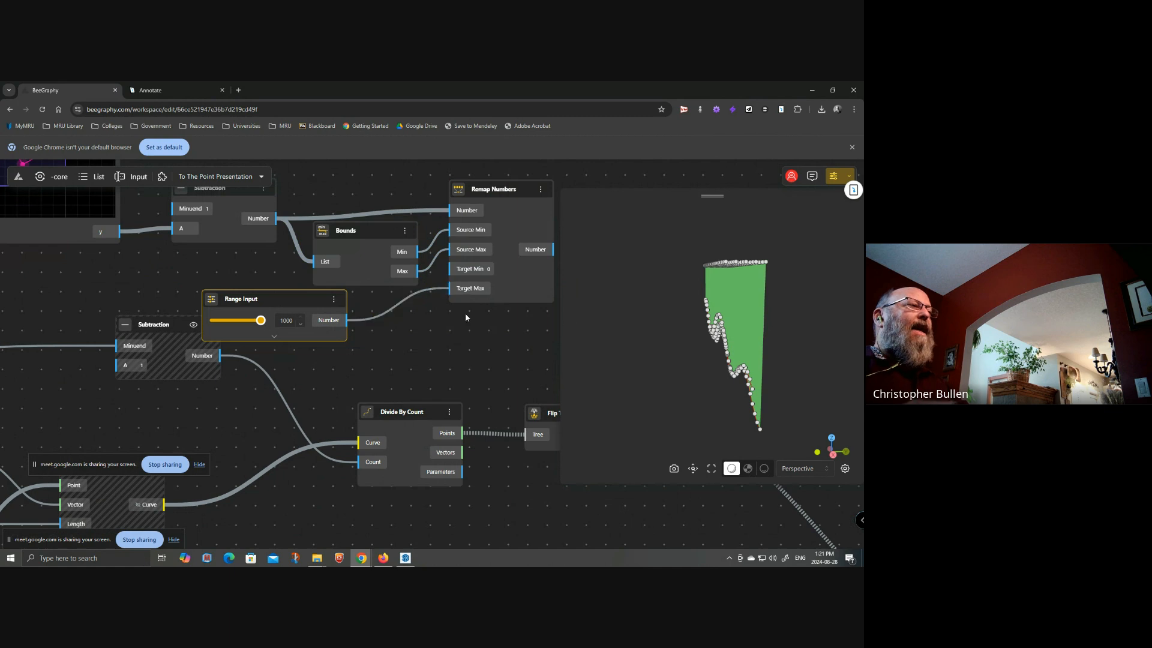
- Examine the new Remap Numbers node's output values and compare them with the Graph Mapper's Bezier curve
left_click_drag(465, 344, 365, 345)
left_click(443, 250)
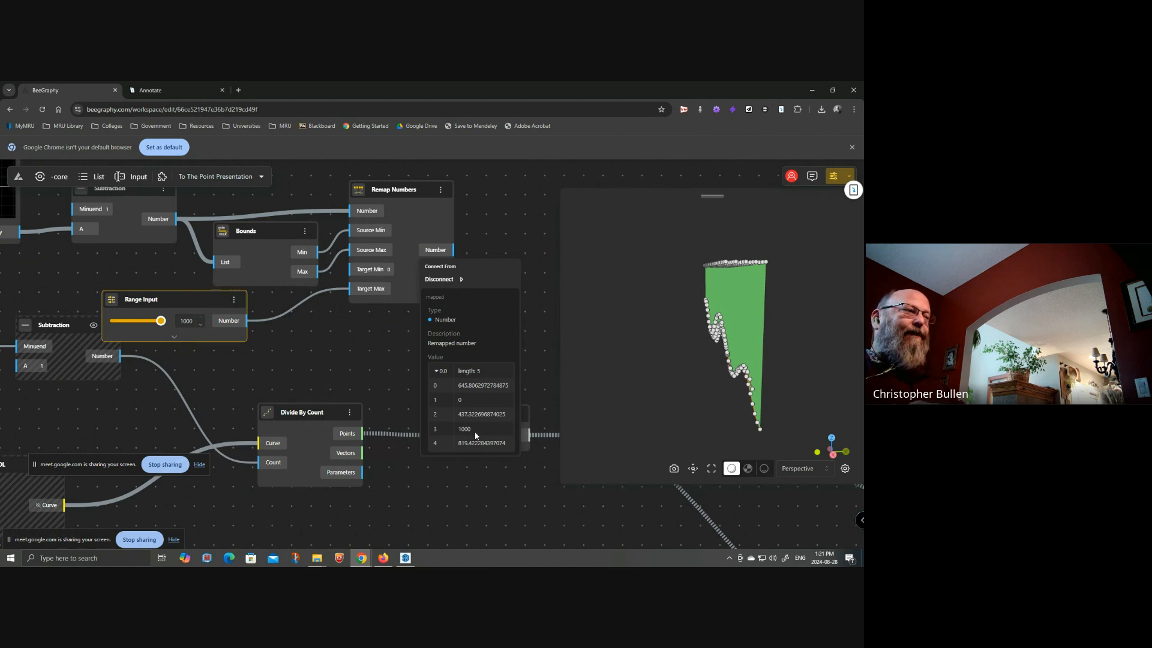
left_click_drag(112, 274, 374, 421)
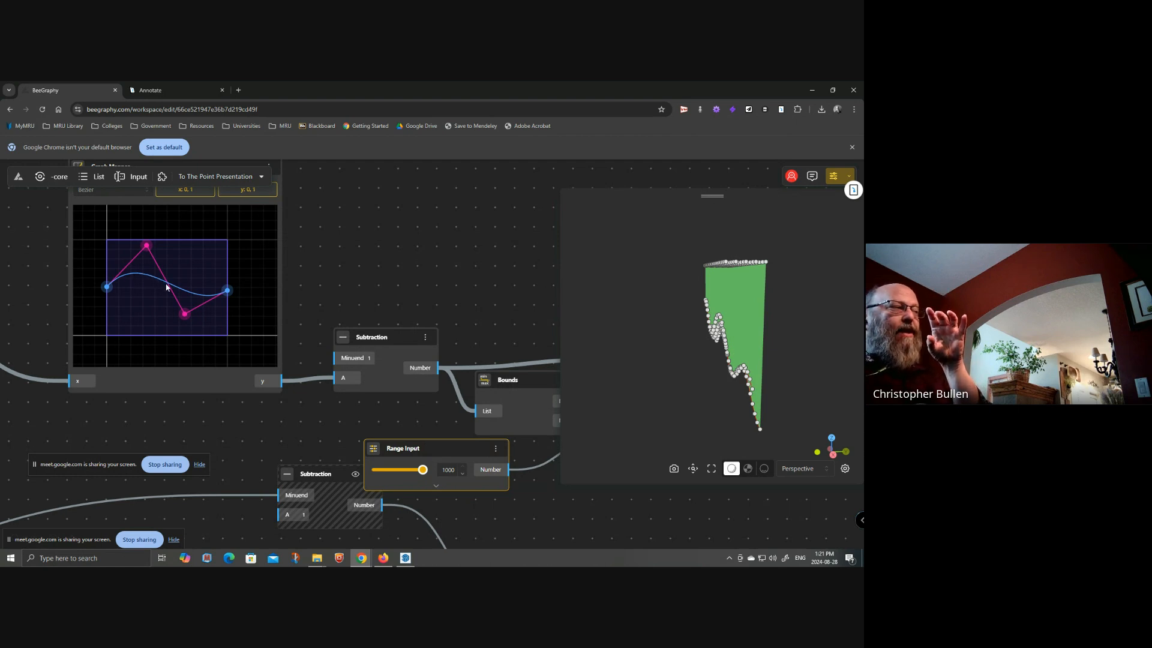
left_click_drag(442, 274, 172, 213)
left_click(434, 339)
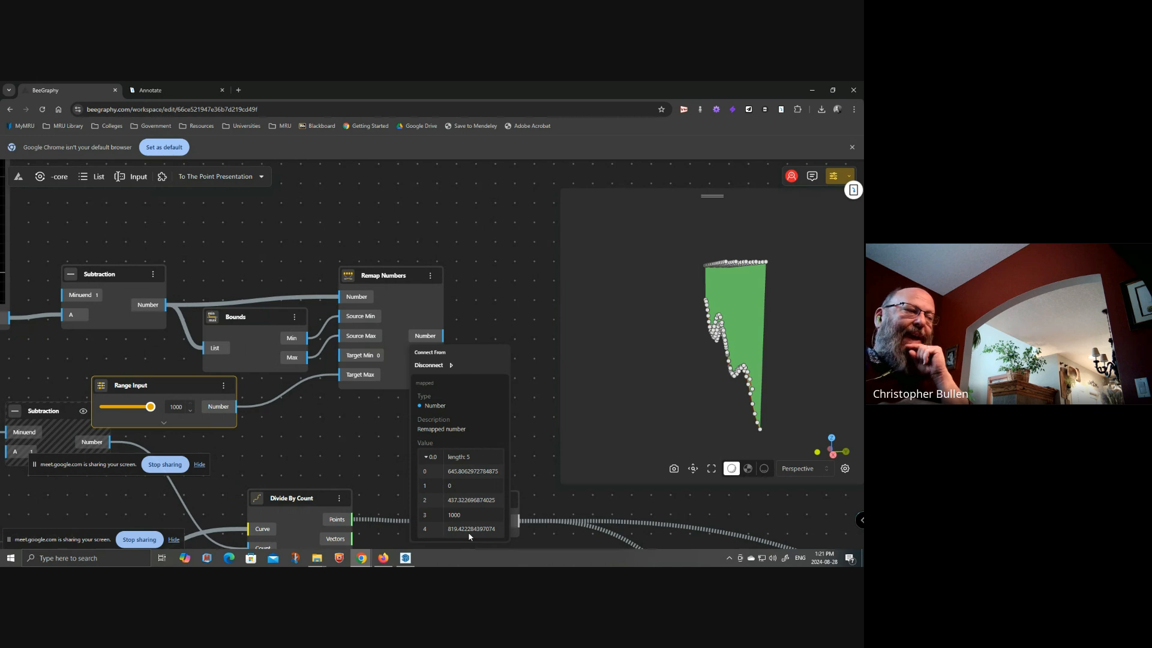
left_click(236, 228)
left_click_drag(236, 227, 386, 319)
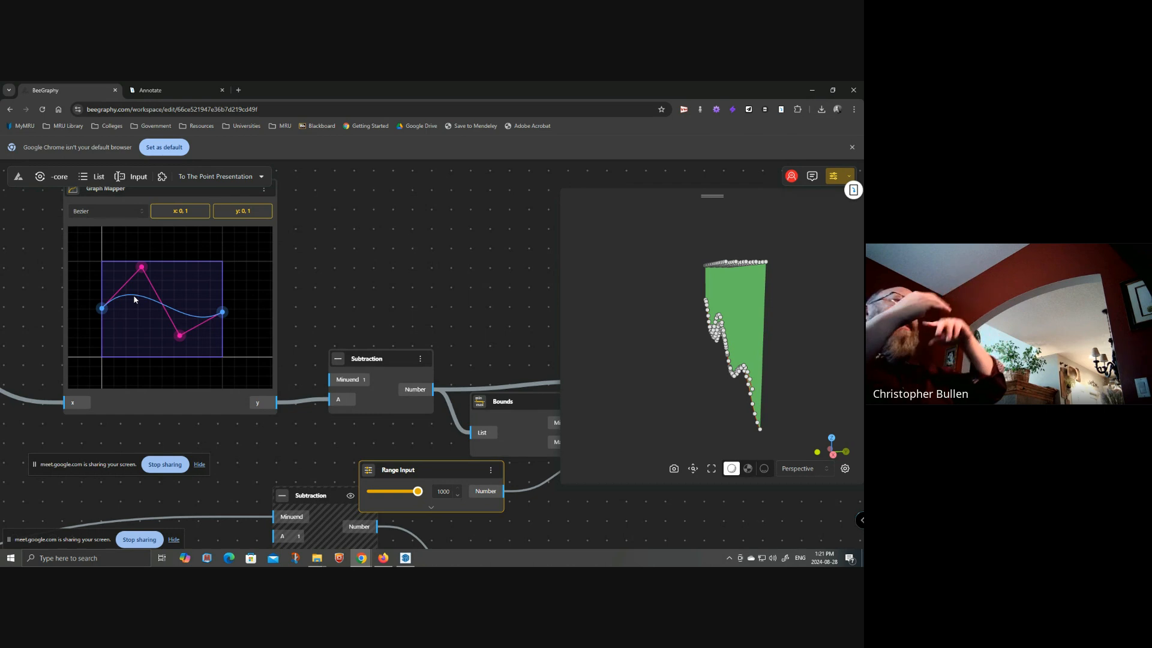
scroll(389, 283, "down", 5)
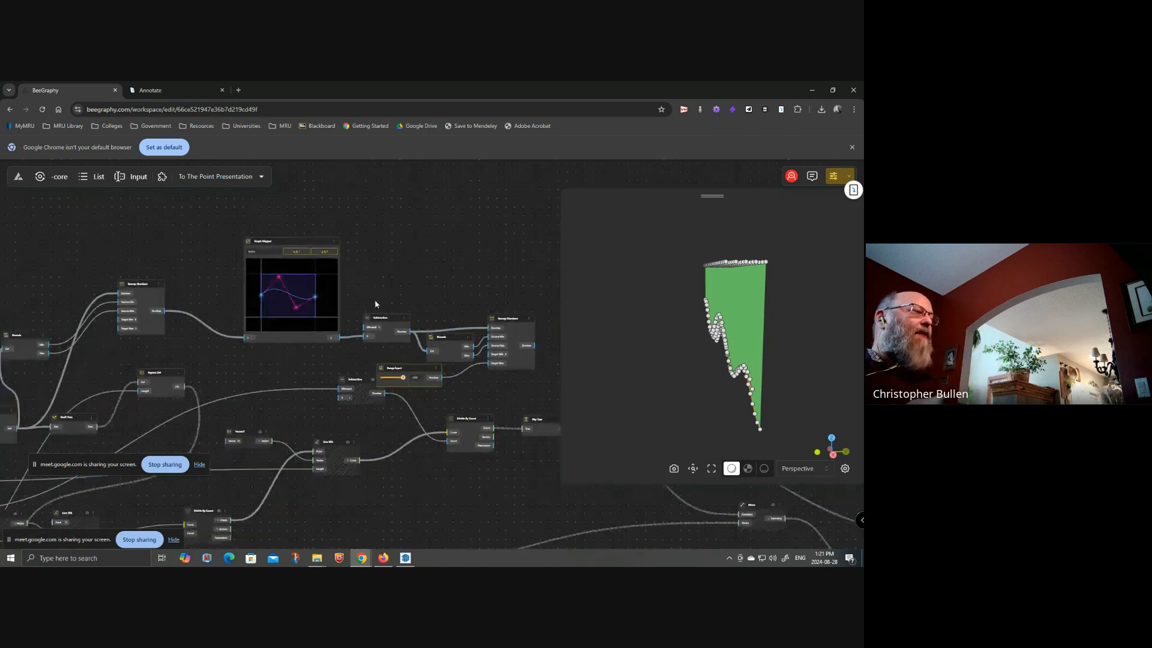
left_click_drag(315, 296, 245, 304)
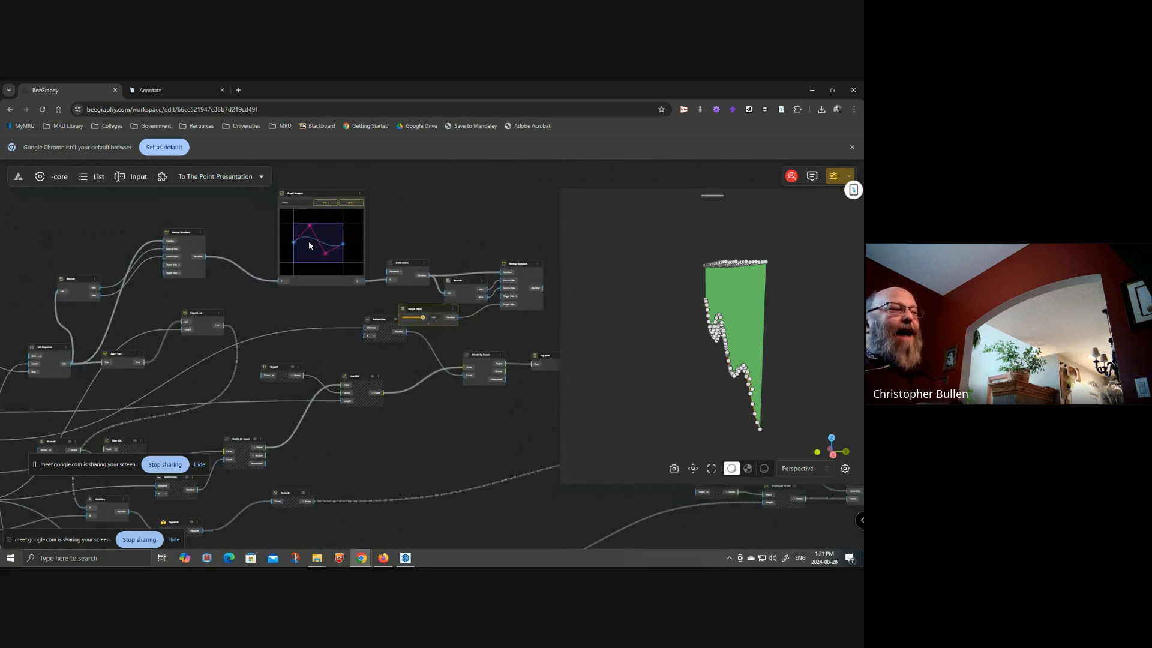
scroll(309, 242, "up", 4)
scroll(315, 258, "down", 2)
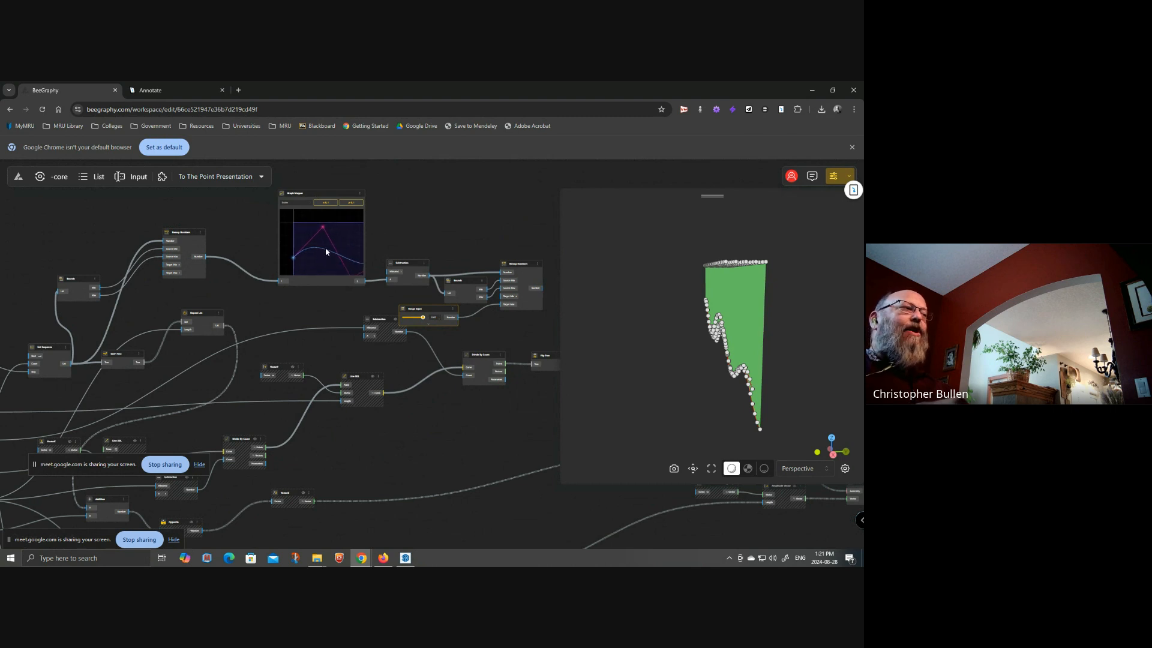
- Review the Graph Mapper curve alongside the list of remapped numbers output by the second Remap Numbers node
middle_click_drag(314, 238, 296, 219)
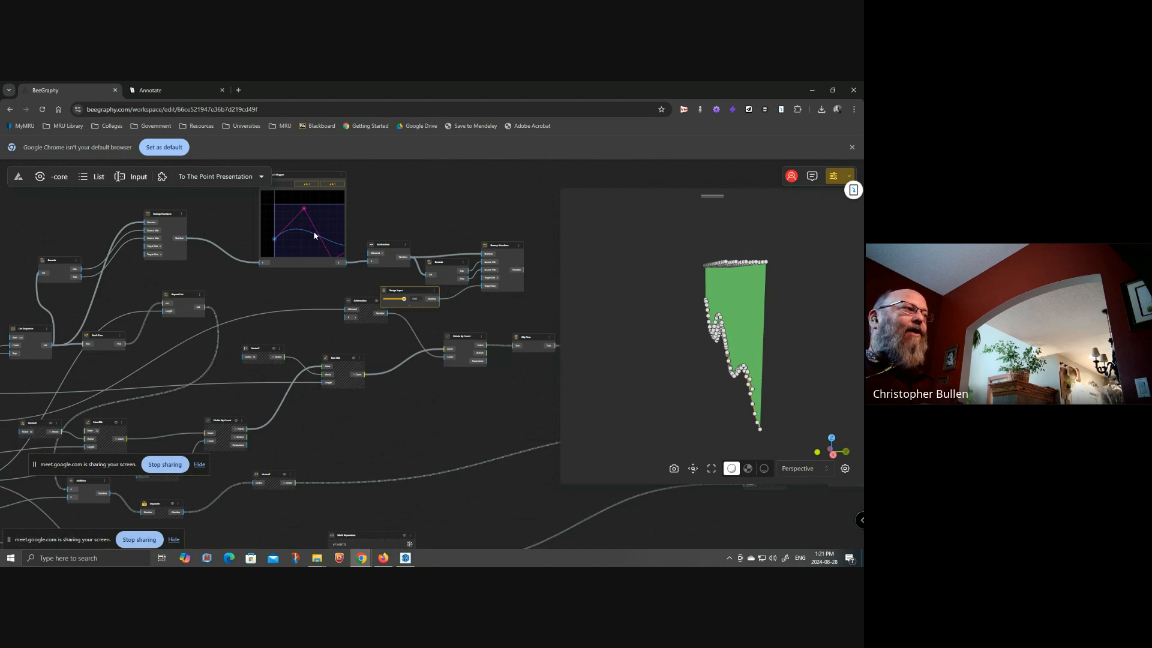
scroll(306, 243, "down", 3)
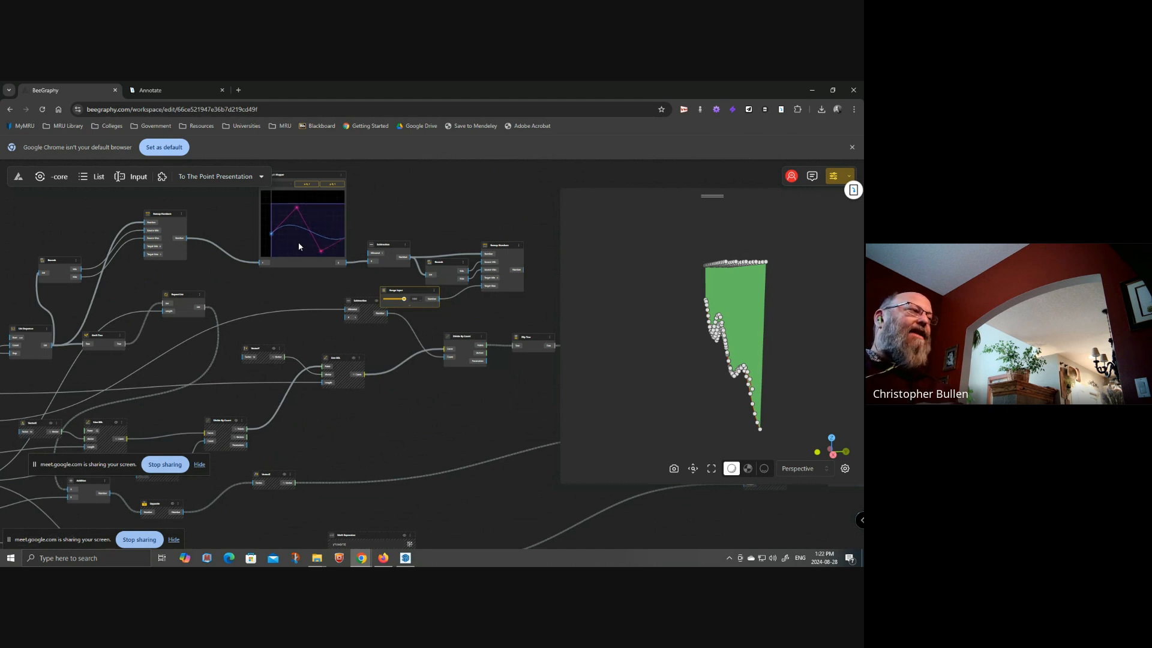
left_click(504, 245)
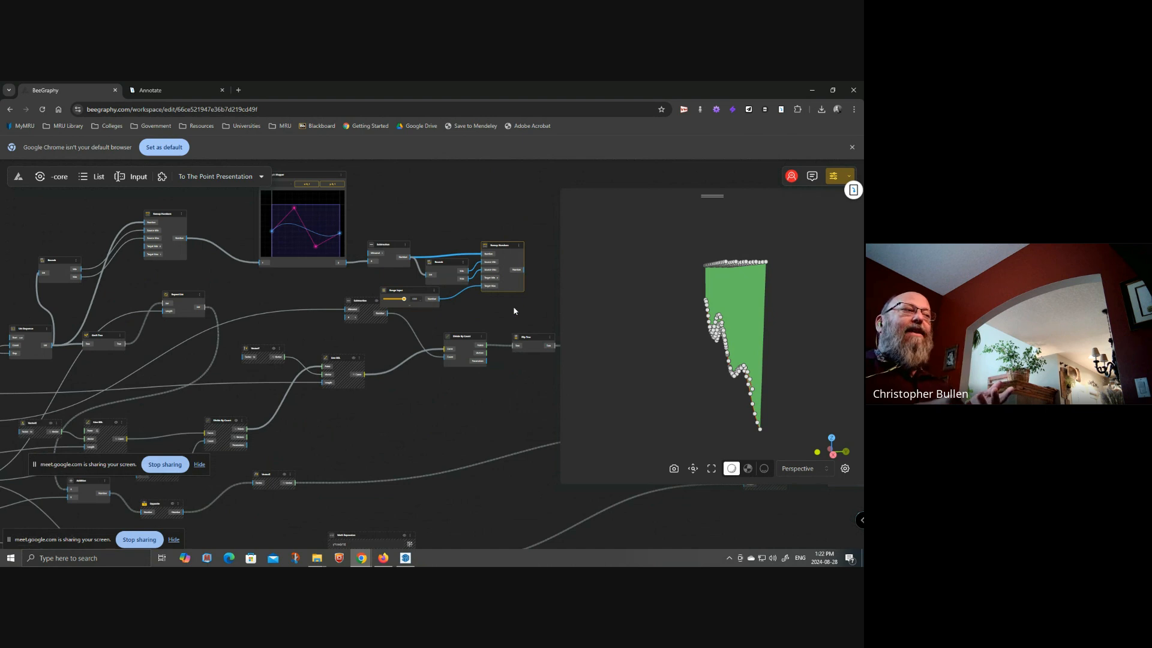
middle_click_drag(514, 308, 415, 290)
scroll(428, 270, "up", 3)
left_click(425, 252)
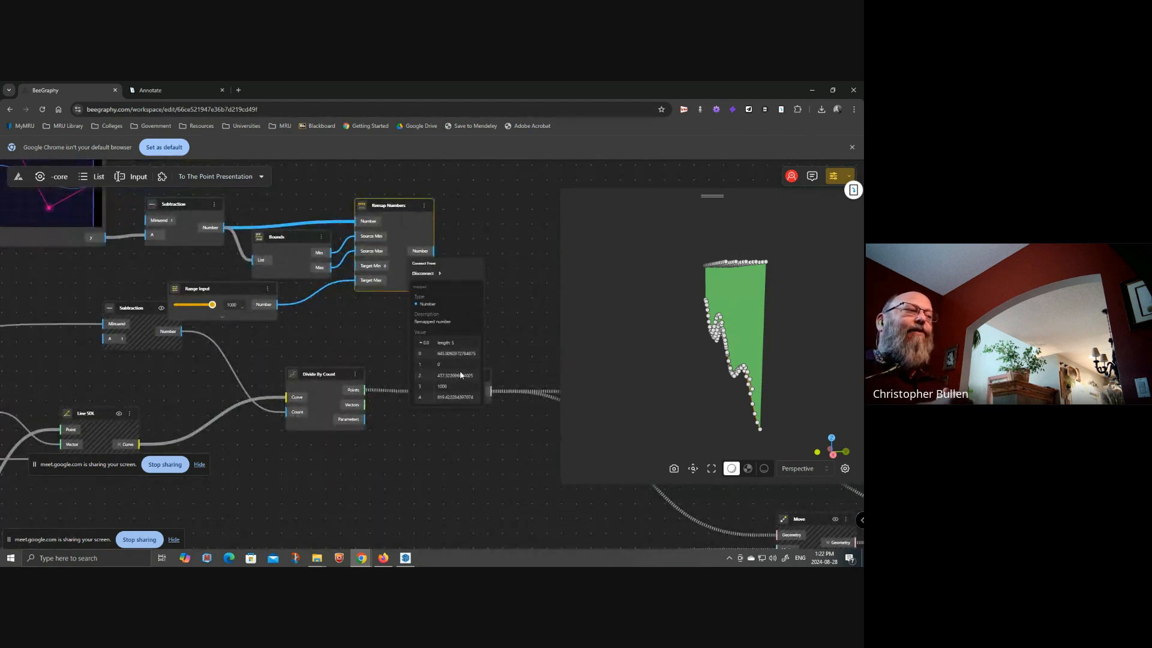
left_click(519, 236)
middle_click_drag(258, 351, 422, 350)
scroll(420, 350, "down", 3)
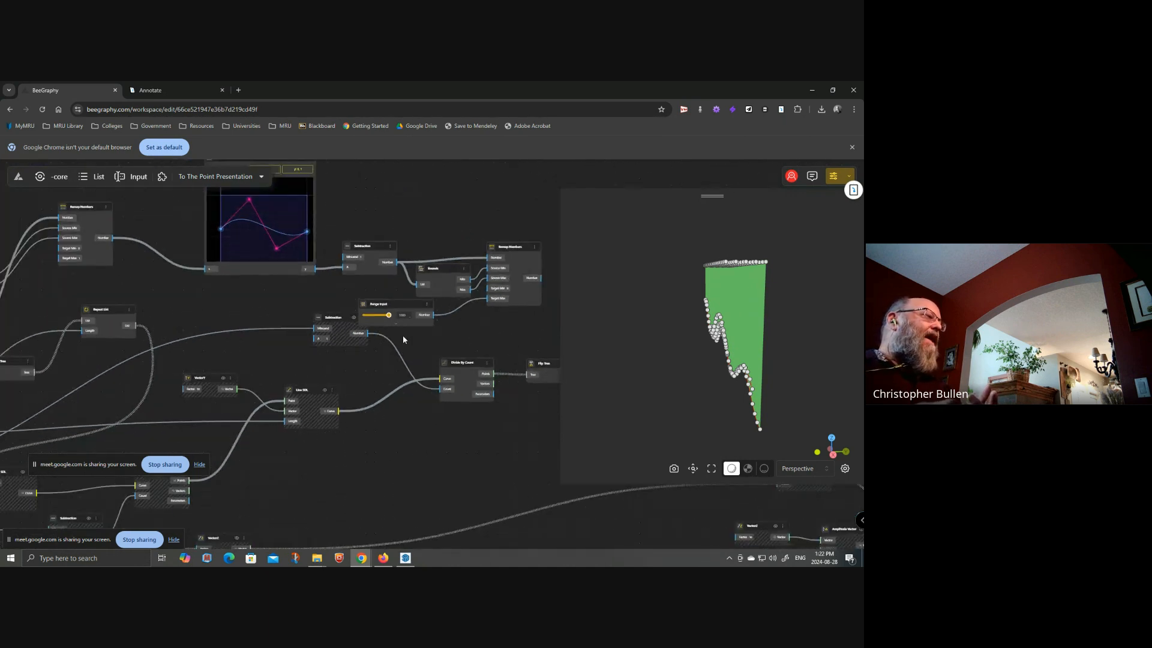
- Duplicate the Graft Tree and Repeat List pair and place the copies beside the second Remap Numbers node
middle_click_drag(150, 309, 277, 282)
left_click_drag(241, 247, 144, 342)
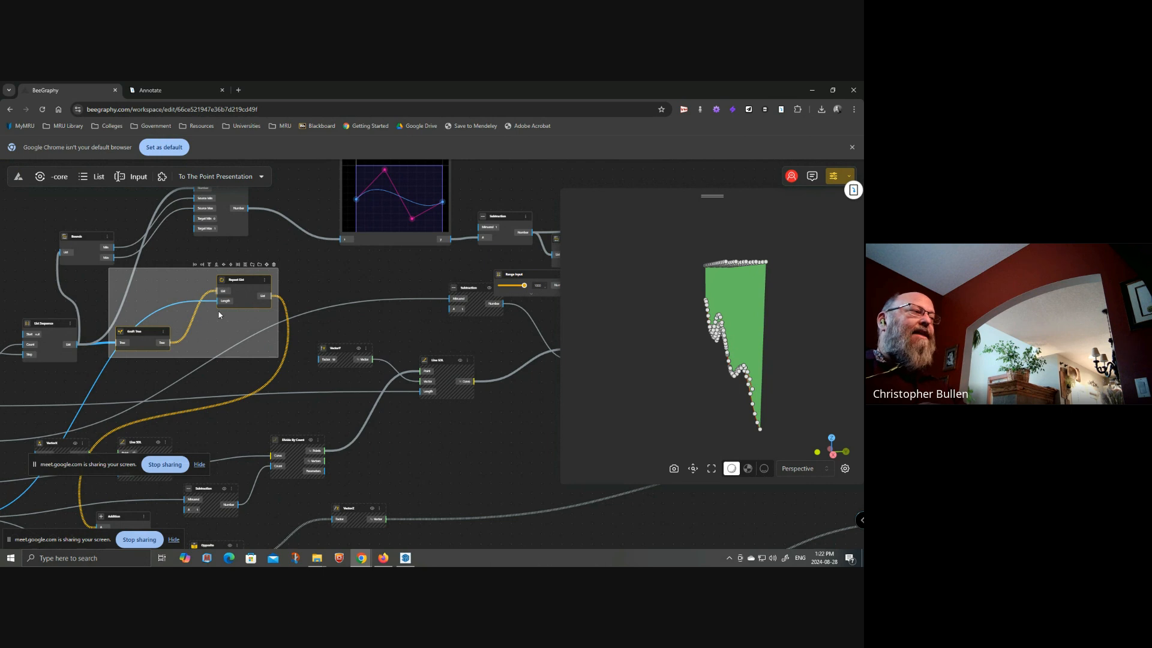
middle_click_drag(335, 348, 230, 377)
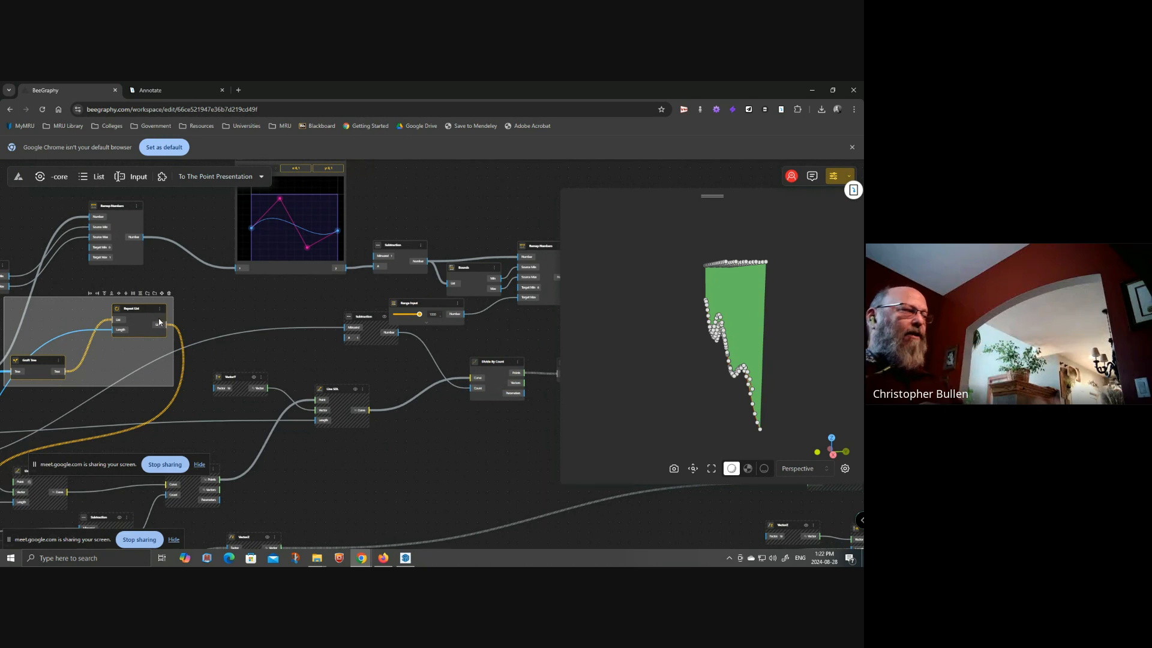
left_click_drag(138, 309, 578, 150)
middle_click_drag(479, 270, 246, 303)
left_click(252, 195)
left_click_drag(342, 282, 193, 210)
left_click_drag(310, 207, 484, 346)
scroll(344, 375, "up", 2)
left_click_drag(322, 342, 537, 347)
- Connect the second Remap Numbers output to the copied Graft Tree, and the Graft Tree output to the copied Repeat List's List input
middle_click_drag(492, 419, 405, 380)
left_click_drag(366, 385, 448, 324)
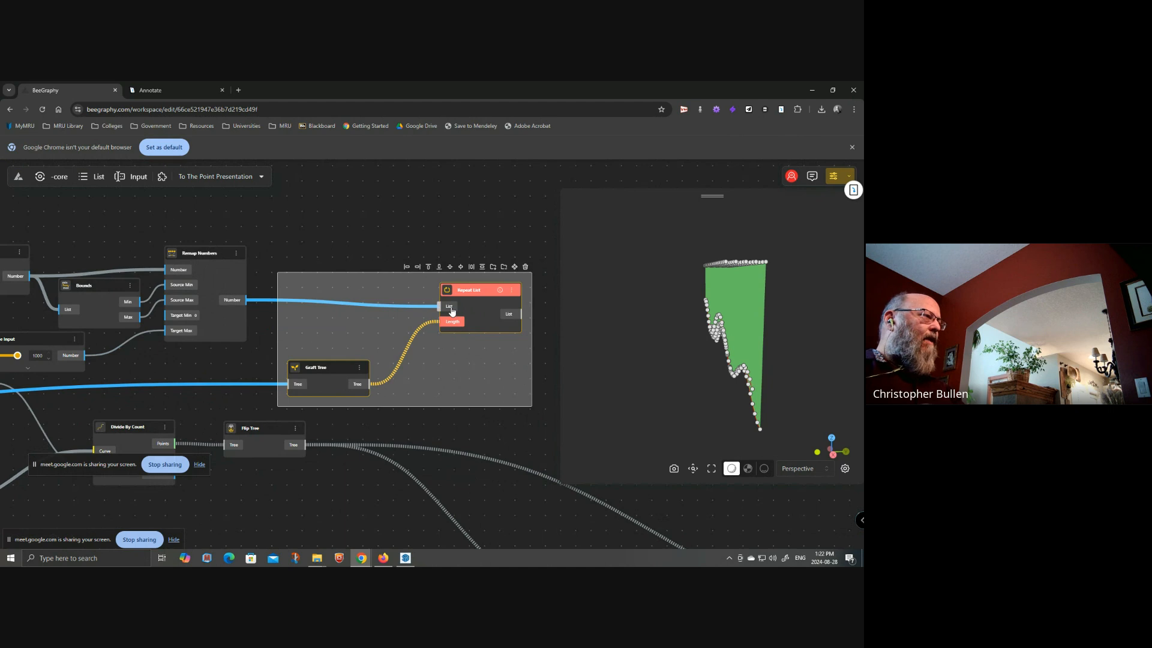
left_click(227, 301)
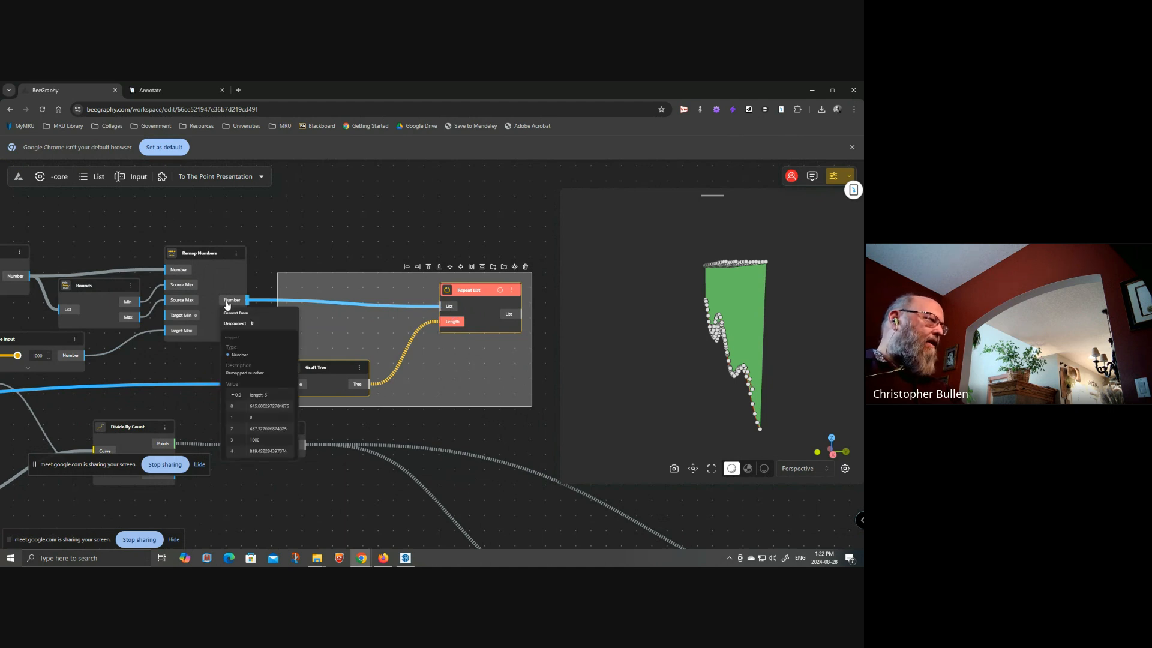
left_click(334, 368)
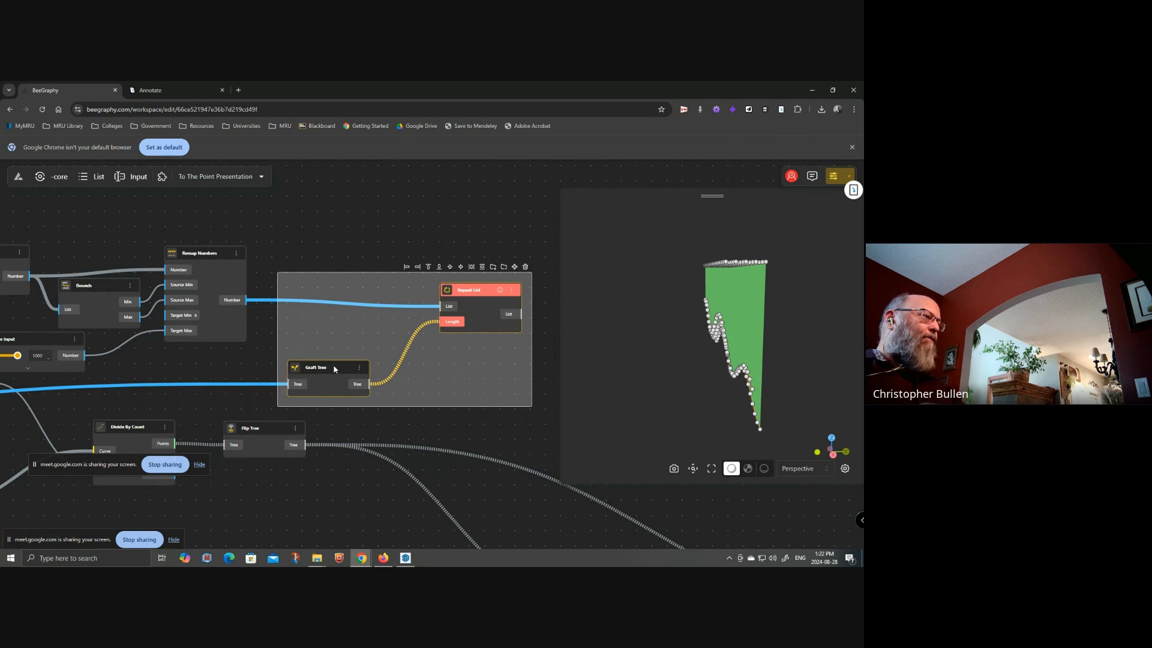
left_click_drag(245, 300, 298, 384)
left_click_drag(367, 385, 438, 307)
left_click_drag(336, 371, 372, 309)
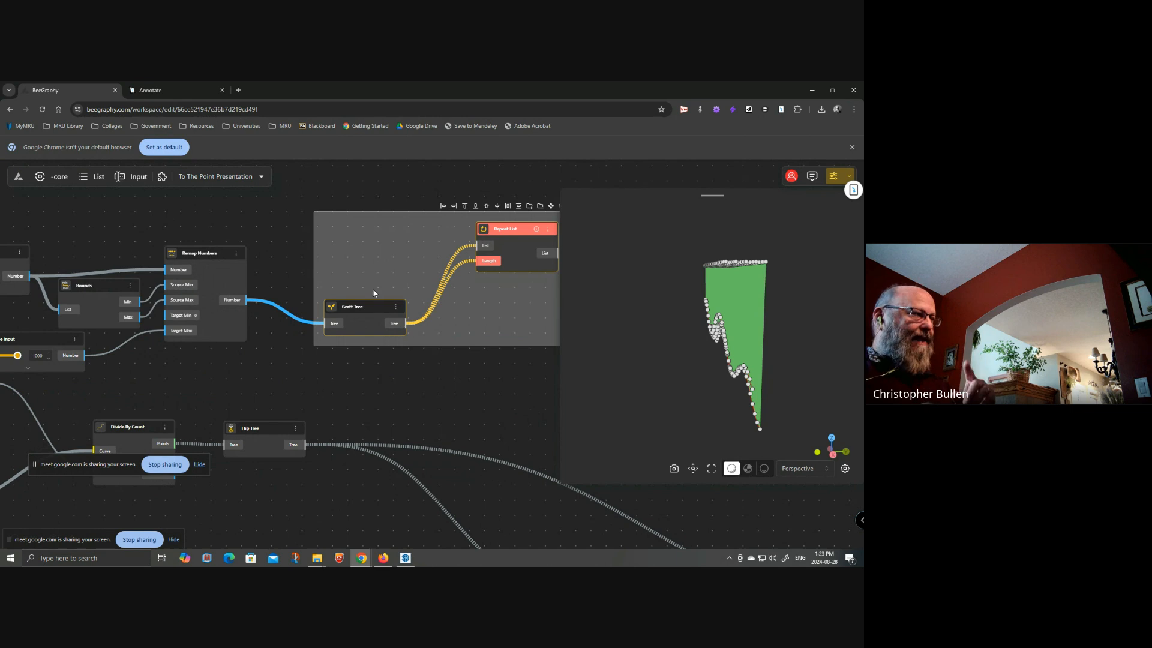
- Connect the Density slider to the copied Repeat List's Length input and inspect the first branch of its output
scroll(366, 327, "down", 5)
middle_click_drag(527, 300, 639, 275)
scroll(66, 420, "up", 3)
middle_click_drag(84, 423, 118, 300)
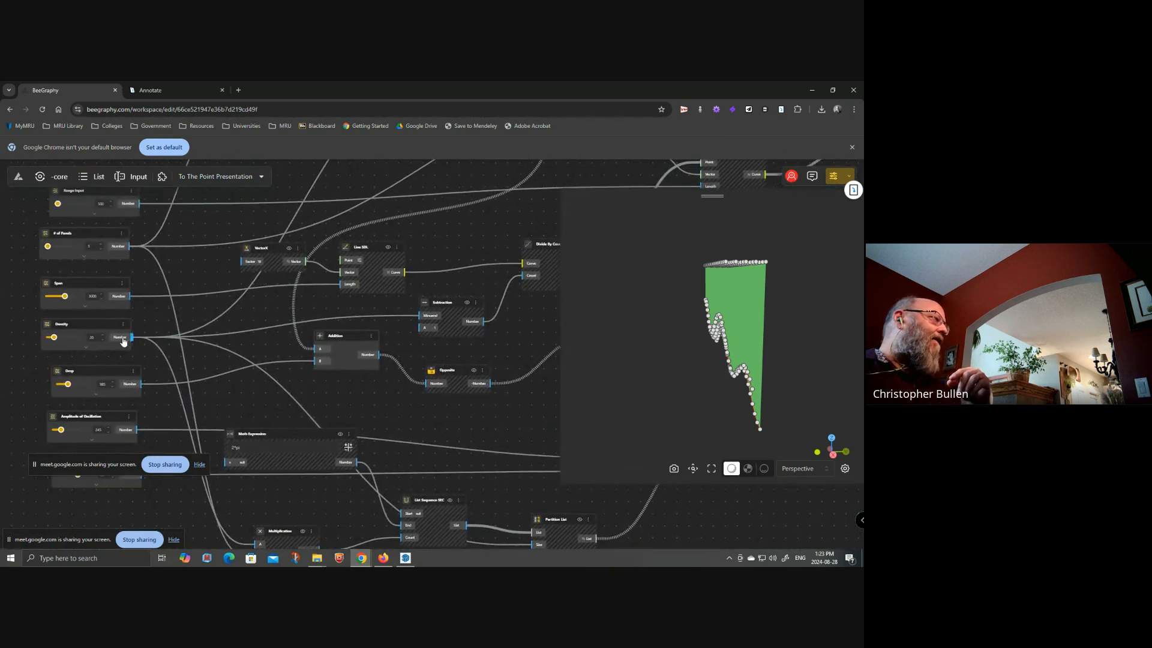
scroll(109, 349, "down", 6)
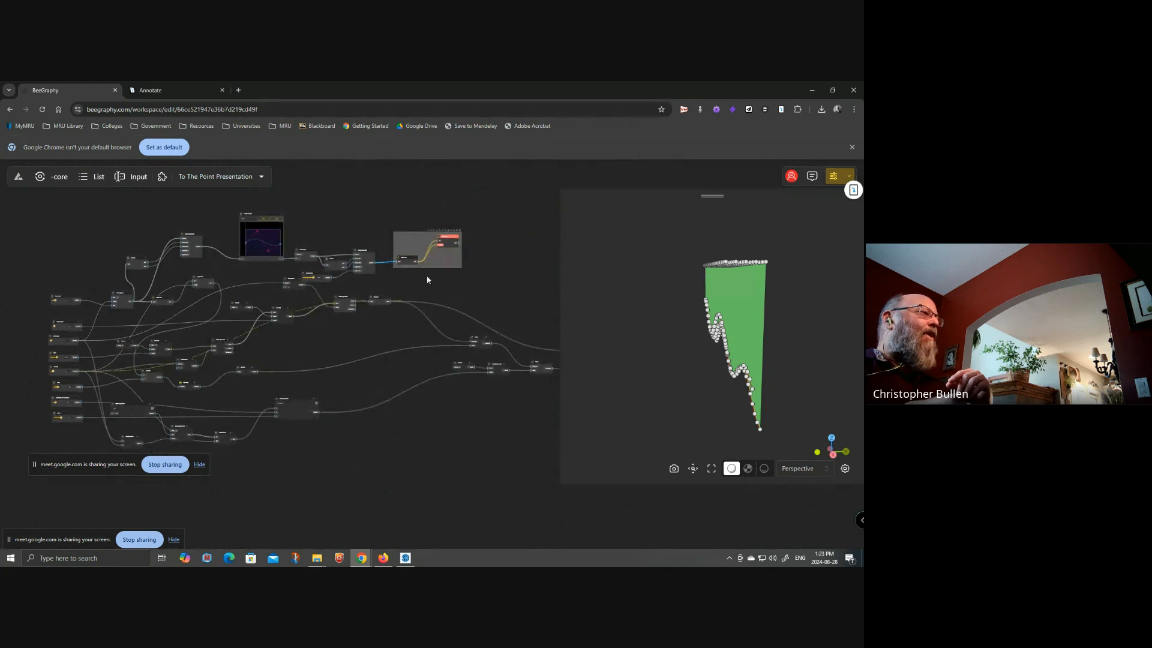
scroll(454, 242, "up", 5)
left_click_drag(430, 224, 456, 266)
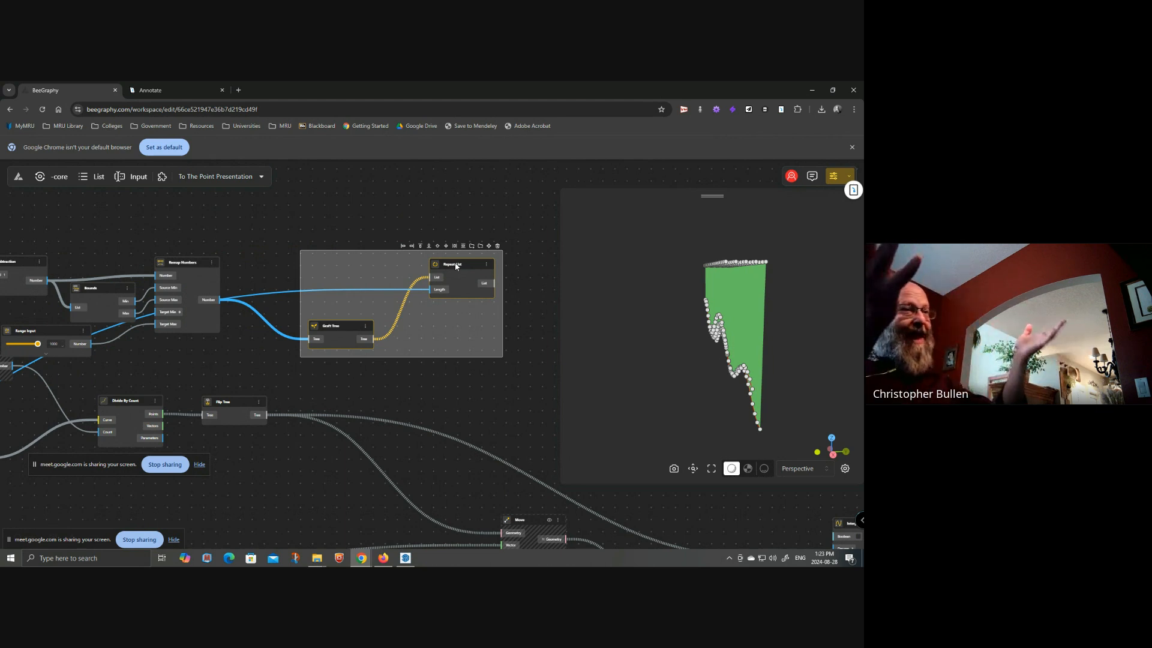
left_click(485, 283)
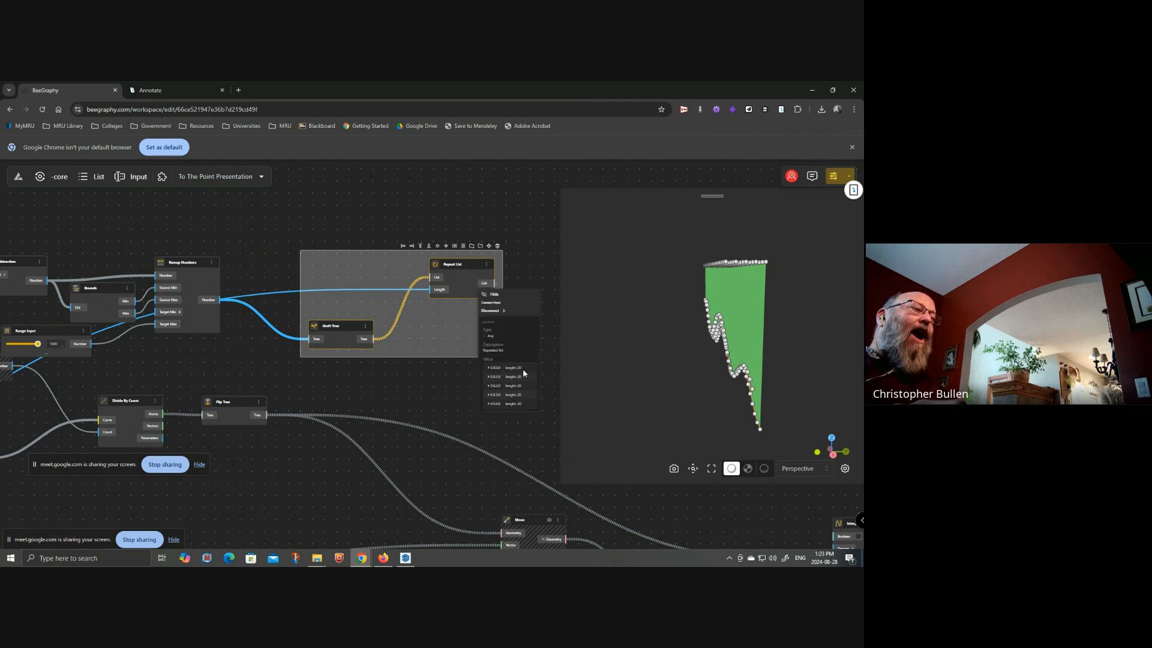
left_click(488, 369)
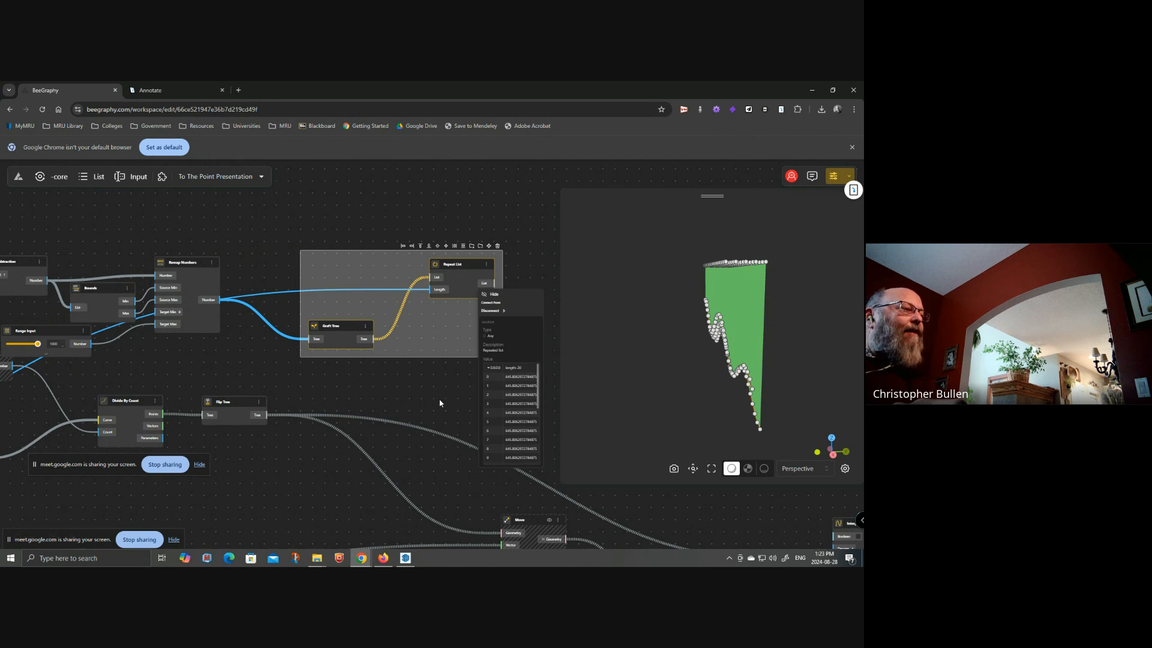
- Trace the Drop slider's connection into the Addition node and check what feeds the Addition's A input
scroll(440, 403, "down", 5)
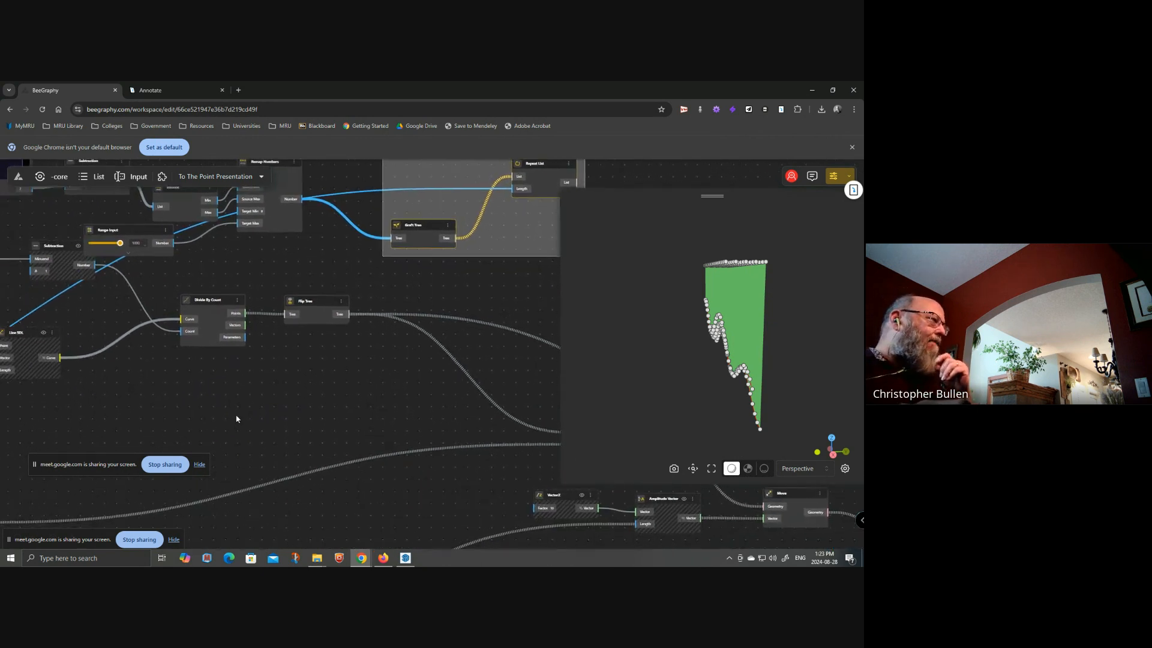
left_click_drag(238, 421, 440, 407)
scroll(254, 396, "up", 5)
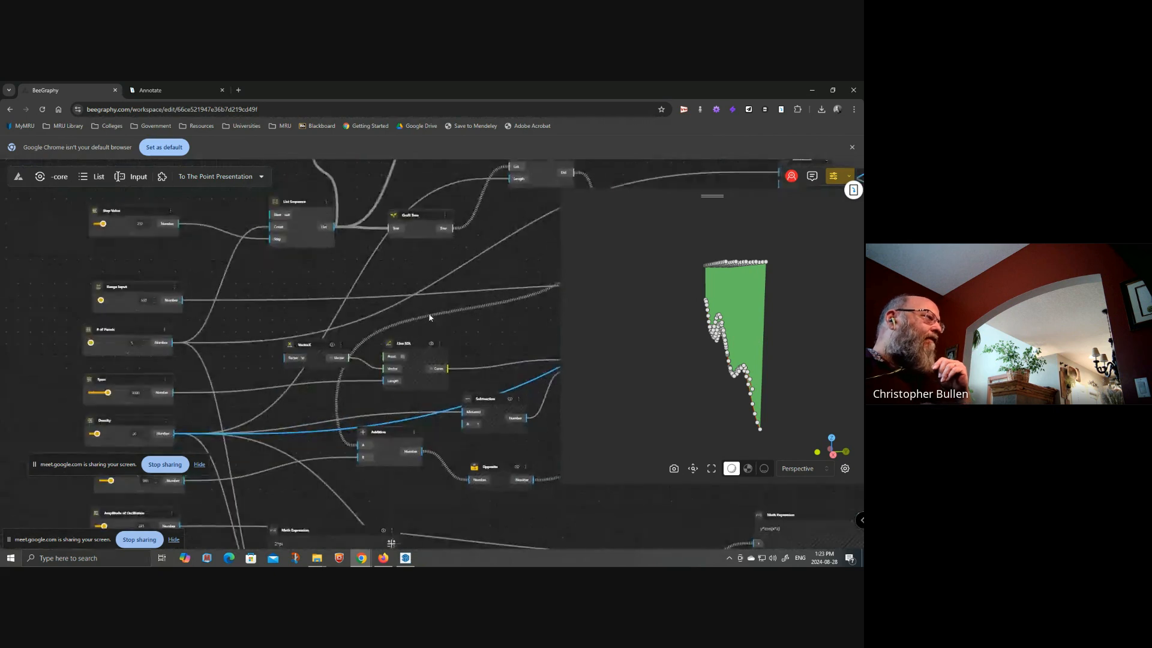
scroll(217, 337, "down", 2)
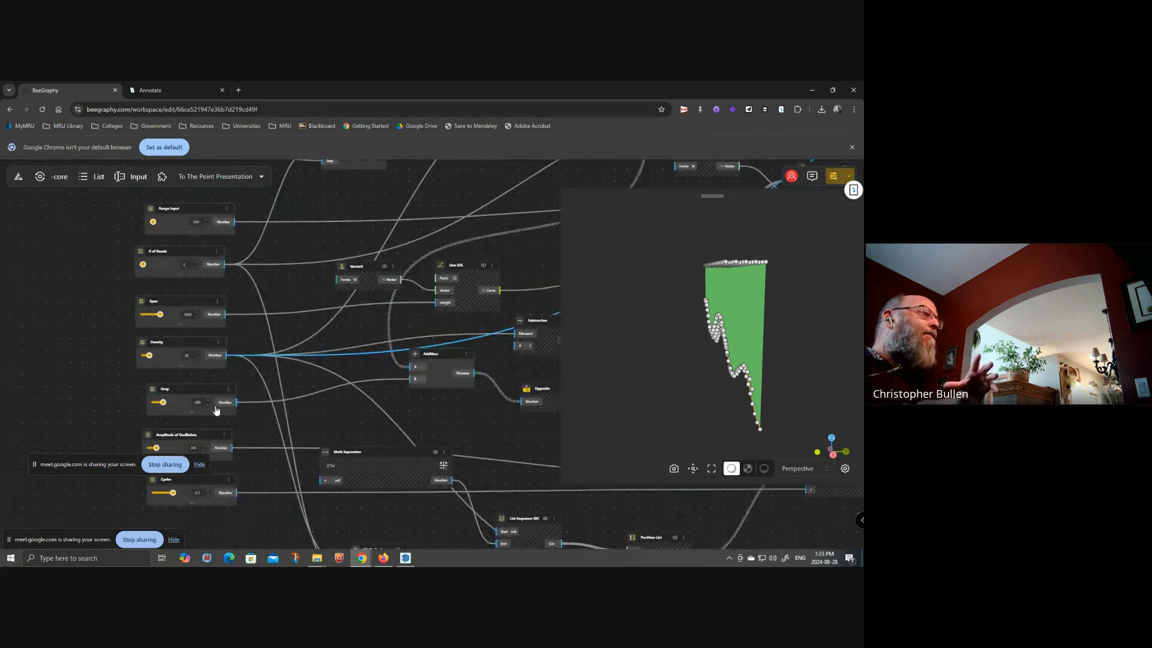
left_click(188, 395)
left_click_drag(452, 406, 329, 389)
left_click_drag(417, 413, 389, 405)
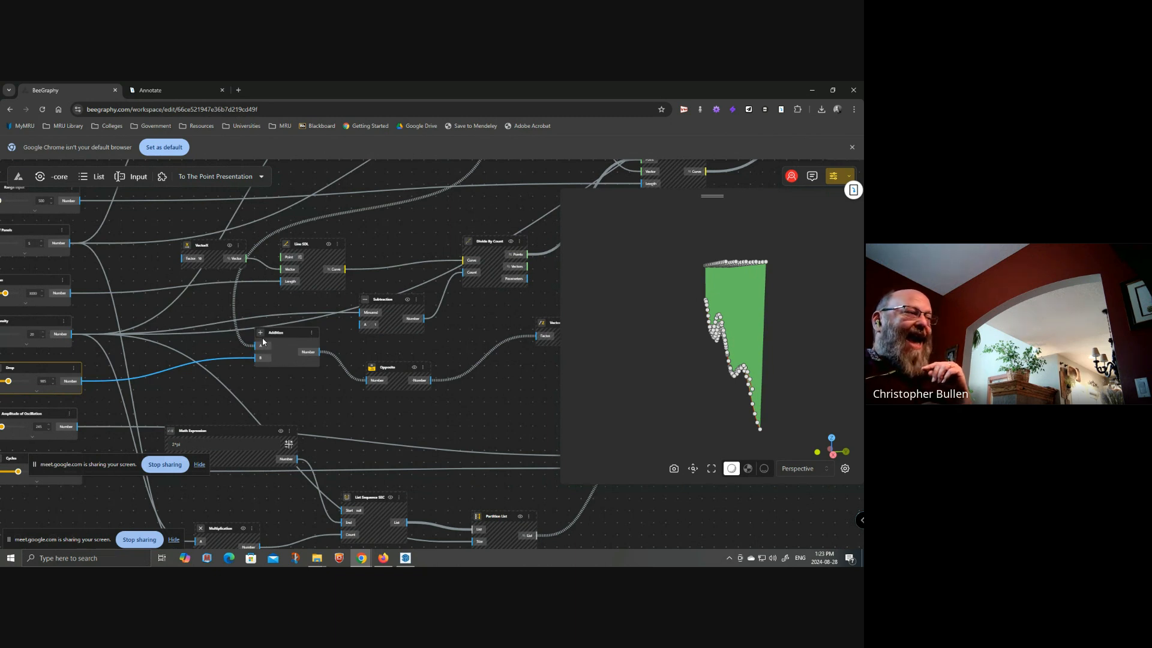
scroll(281, 390, "down", 1)
left_click_drag(282, 390, 230, 449)
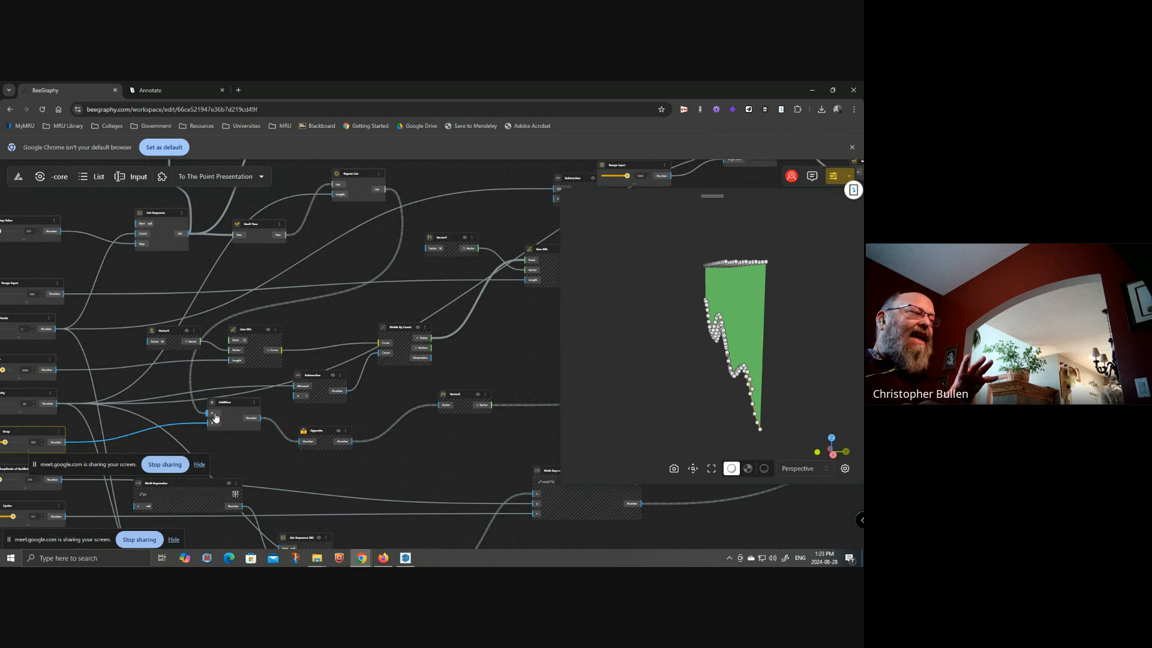
- Move the Addition node near the copied Repeat List and connect that Repeat List's output to its A input
mouse_move(225, 404)
left_mouse_down()
mouse_move(336, 360)
mouse_move(443, 222)
mouse_move(418, 258)
mouse_move(235, 396)
left_mouse_up()
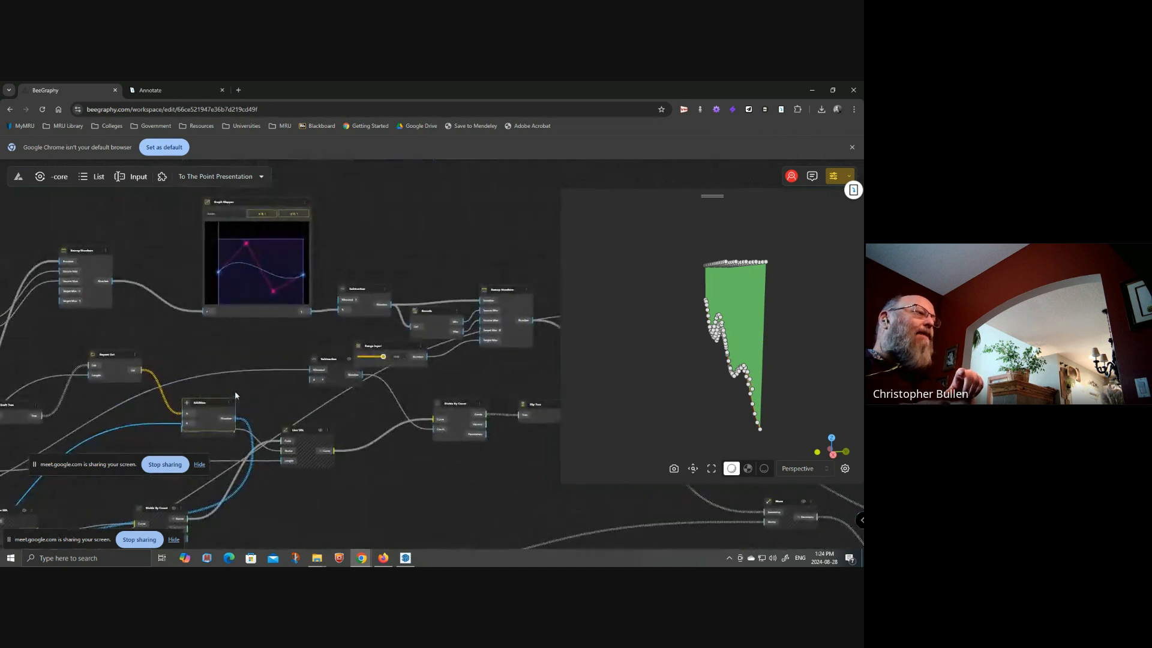
left_click_drag(347, 325, 298, 291)
left_click_drag(462, 306, 284, 288)
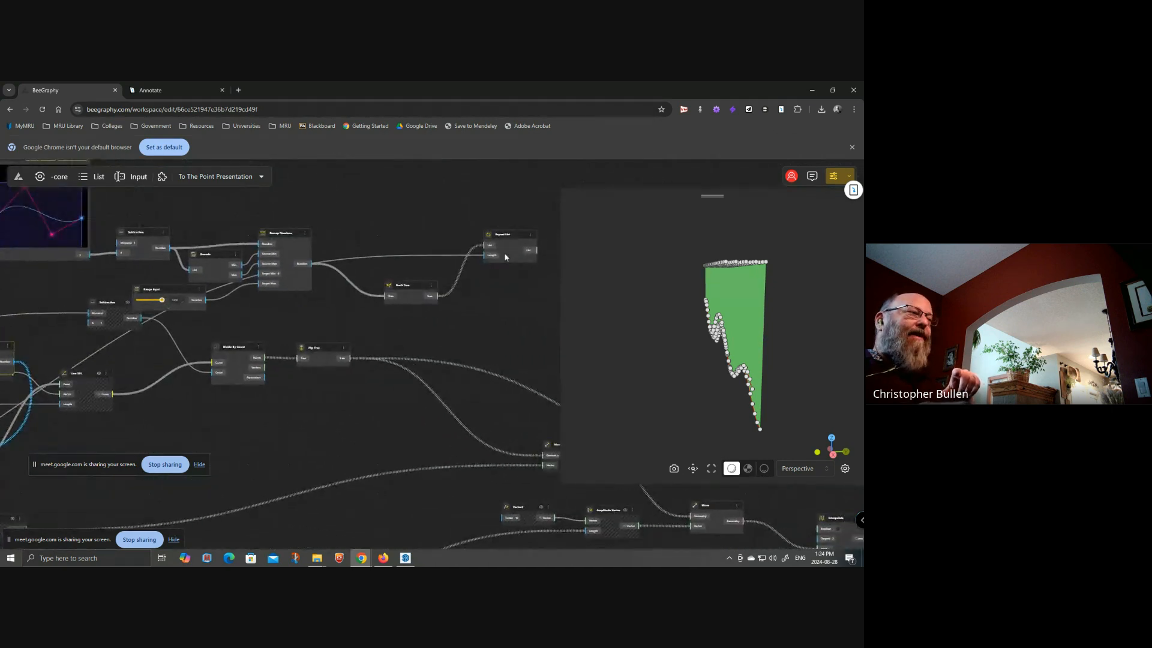
left_click_drag(208, 355, 316, 332)
left_click_drag(102, 327, 445, 307)
left_click_drag(467, 231, 428, 315)
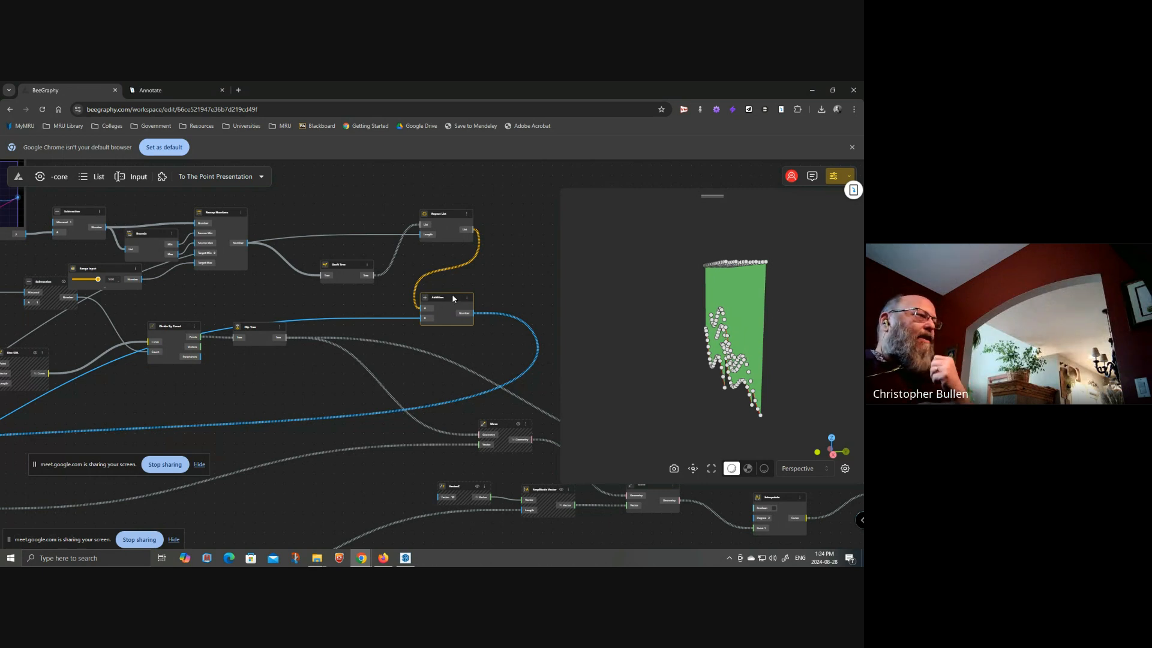
scroll(453, 298, "down", 3)
left_click_drag(452, 298, 524, 313)
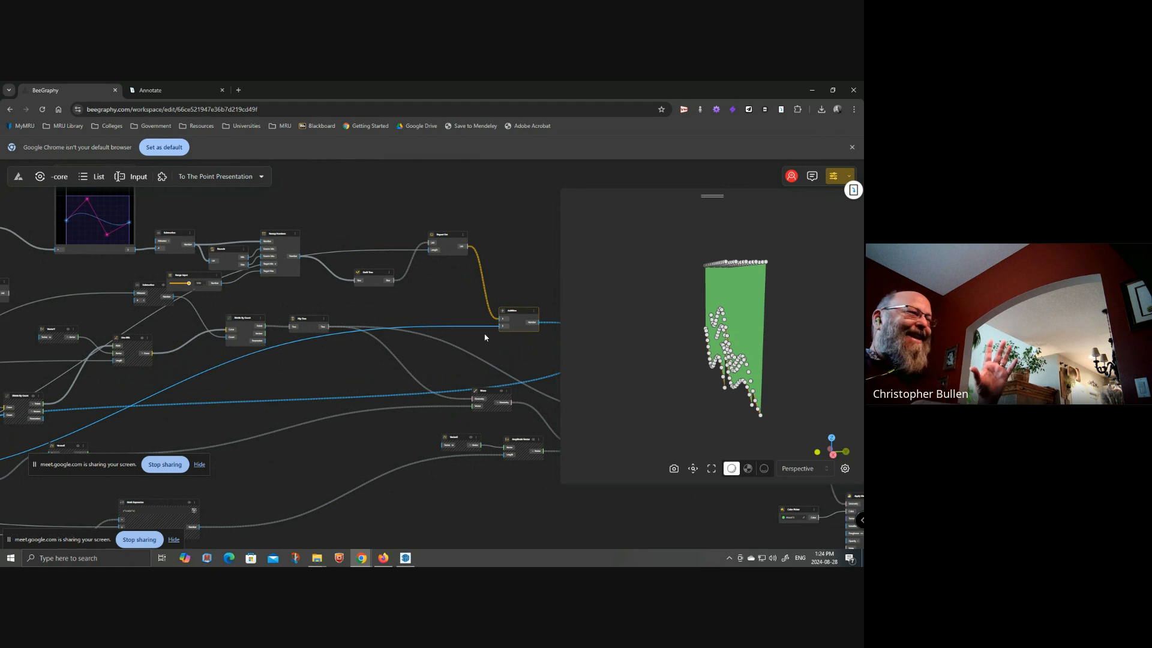
- Reduce the Amplitude of Oscillation slider to flatten the waves along the panels' lower edges
left_click_drag(314, 380, 430, 338)
scroll(430, 339, "down", 3)
left_click_drag(166, 390, 233, 365)
scroll(189, 341, "up", 8)
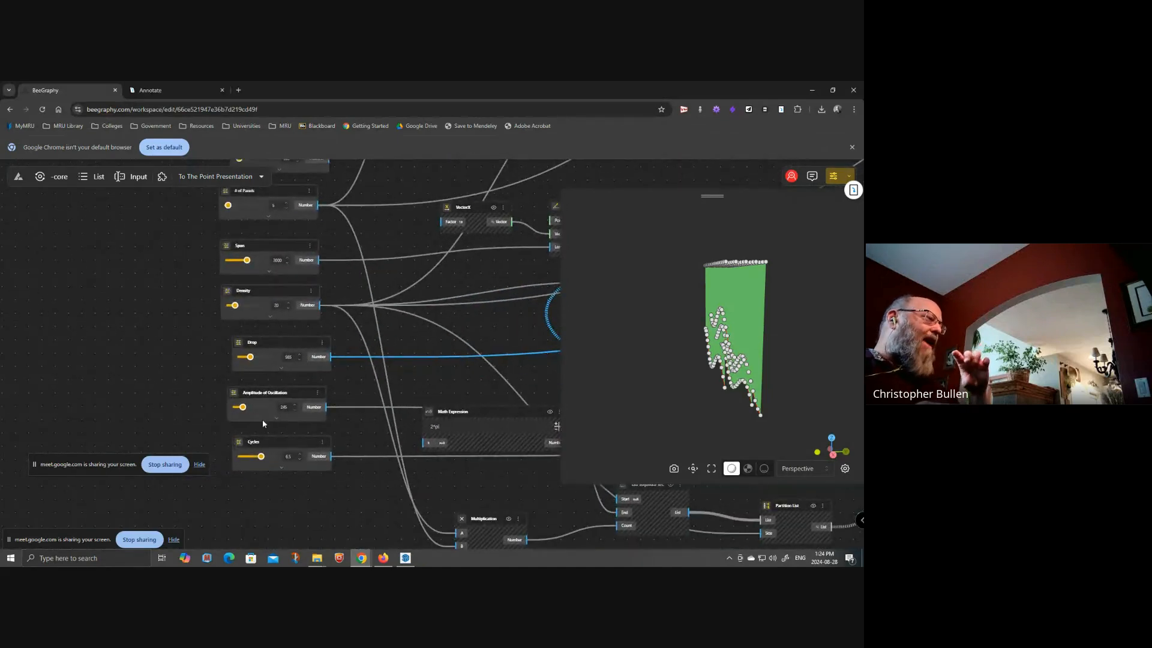
left_click_drag(243, 408, 238, 408)
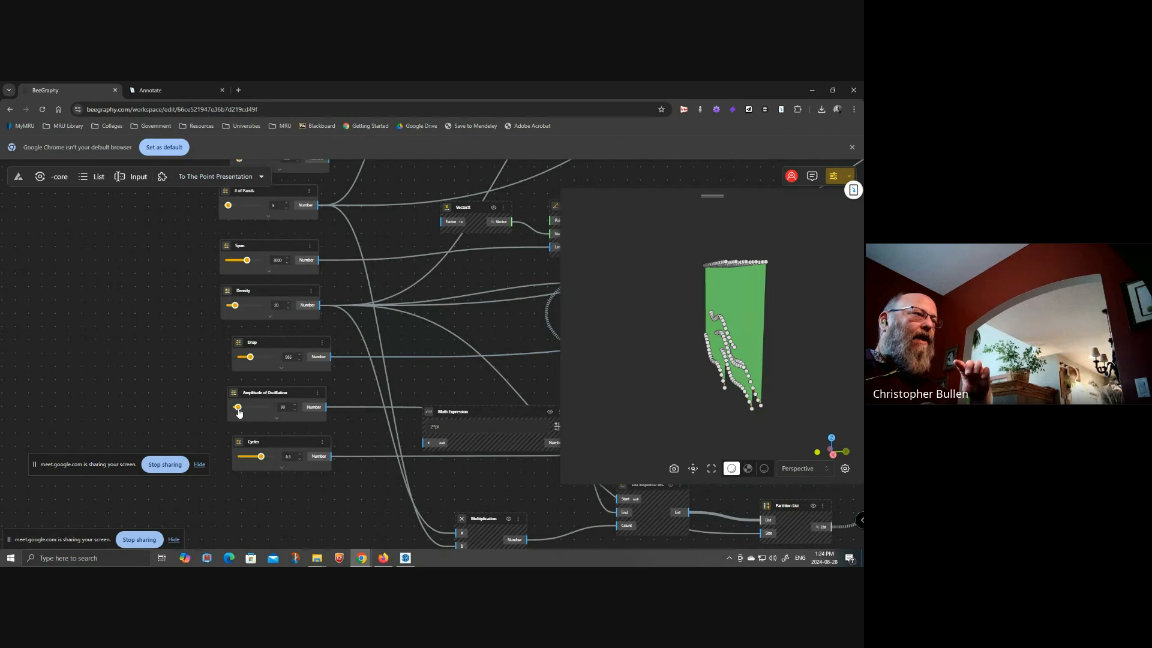
- Set the Range Input above # of Panels to 5000 and # of Panels to 20
left_click_drag(362, 290, 368, 325)
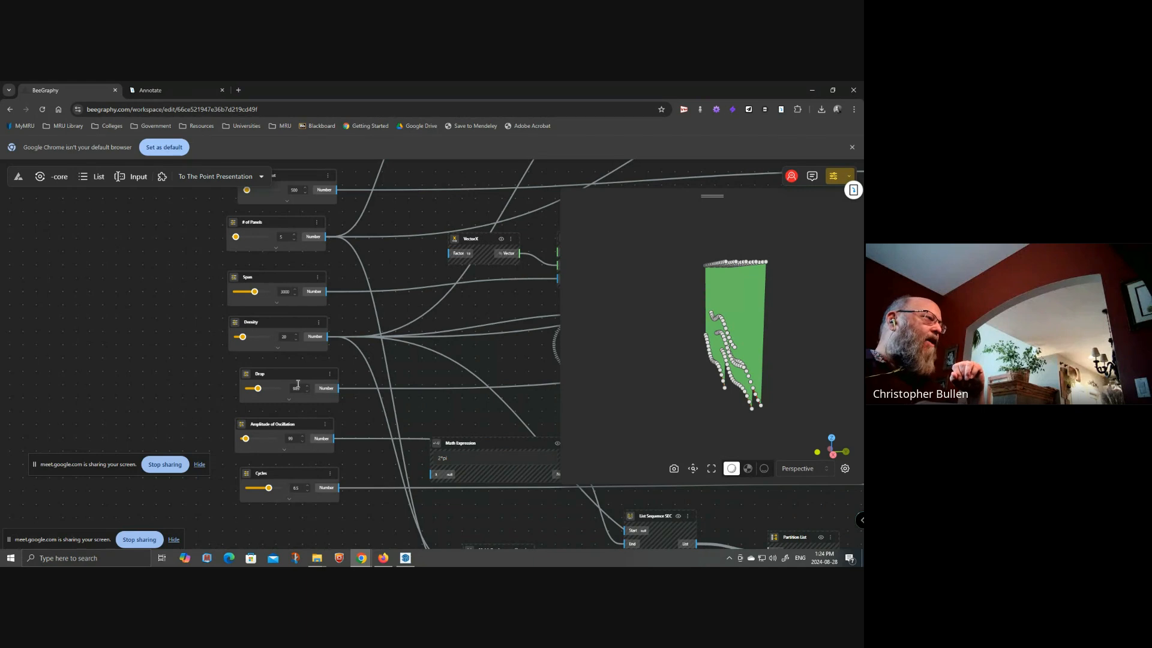
scroll(294, 336, "up", 5)
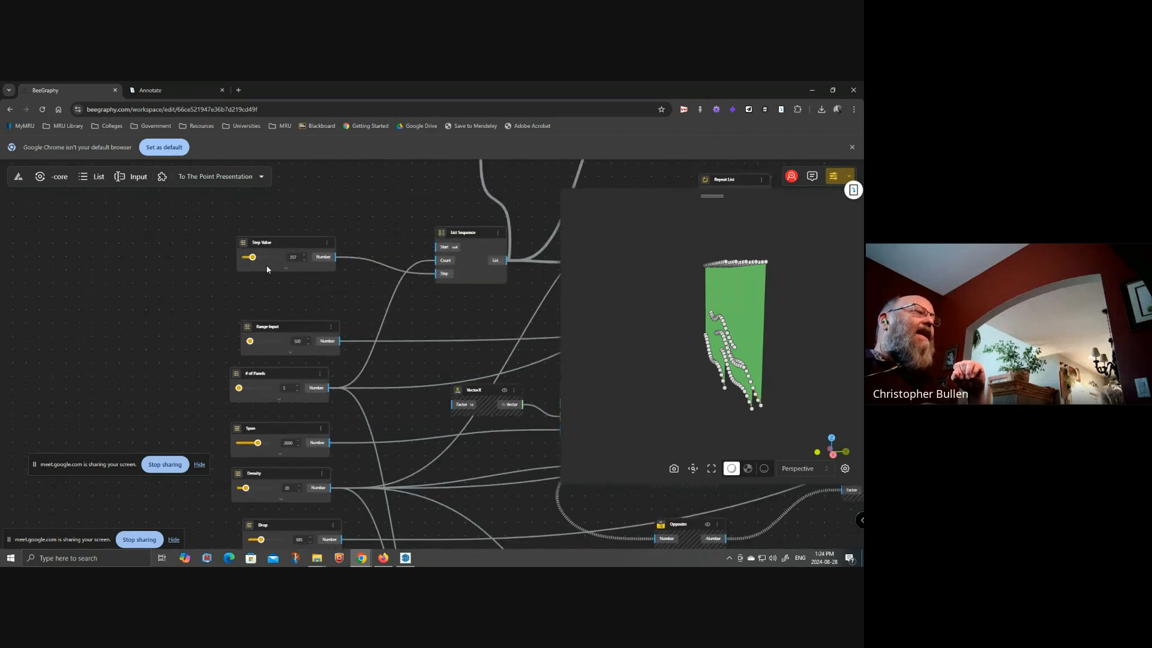
left_click(302, 340)
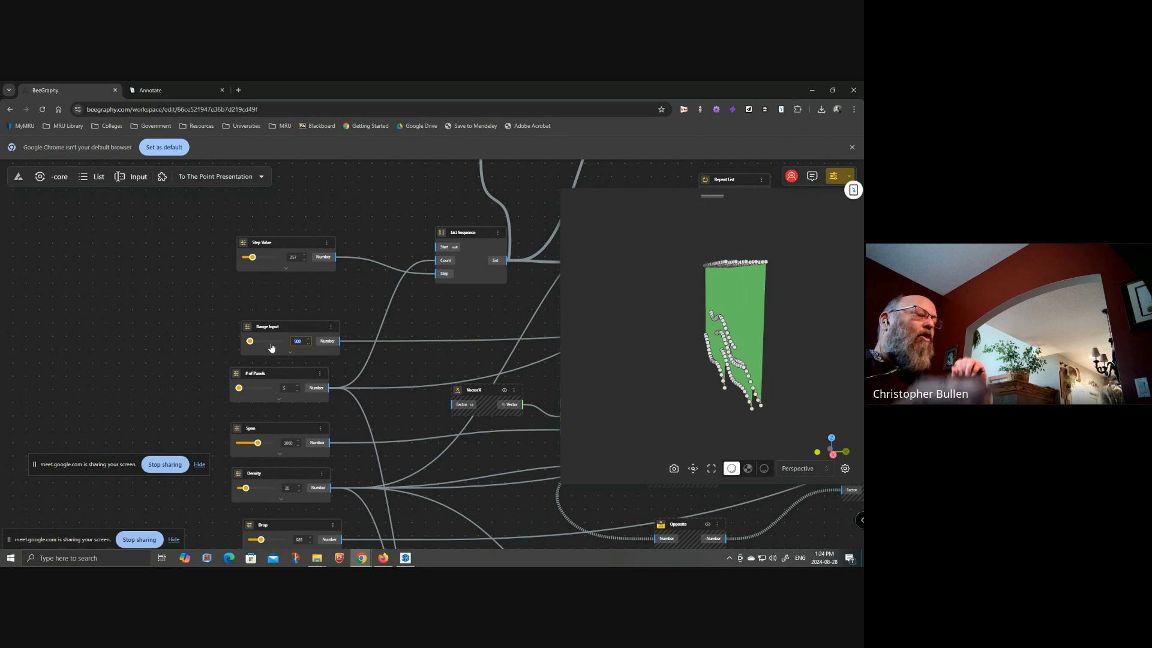
type("5000")
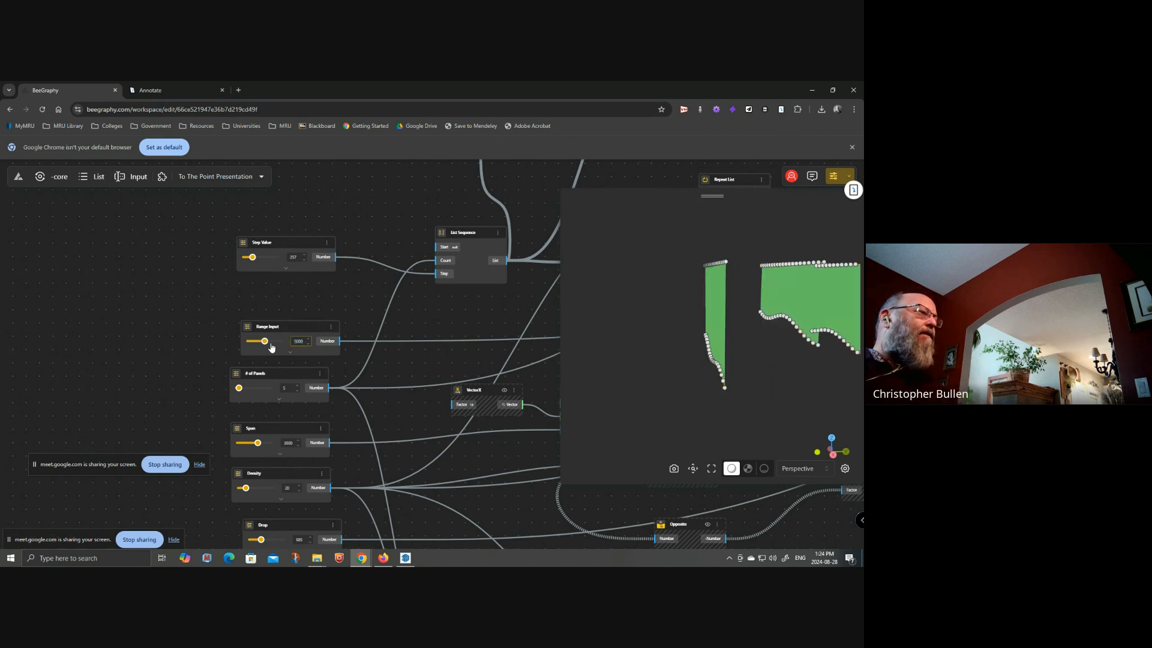
left_click(286, 388)
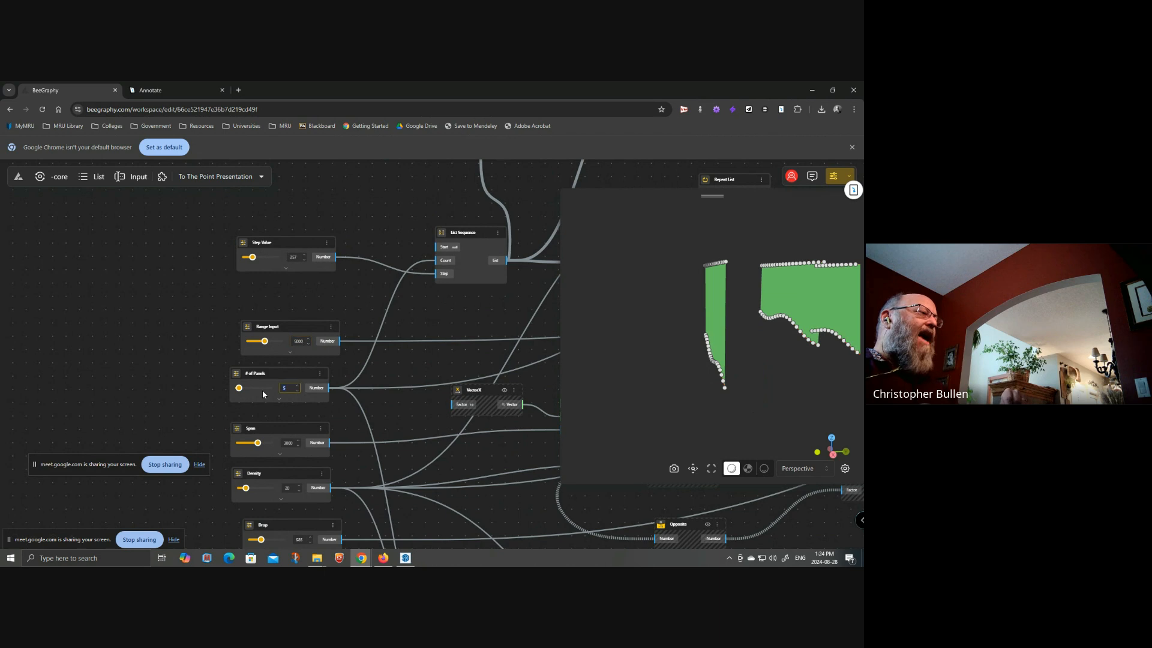
type("20")
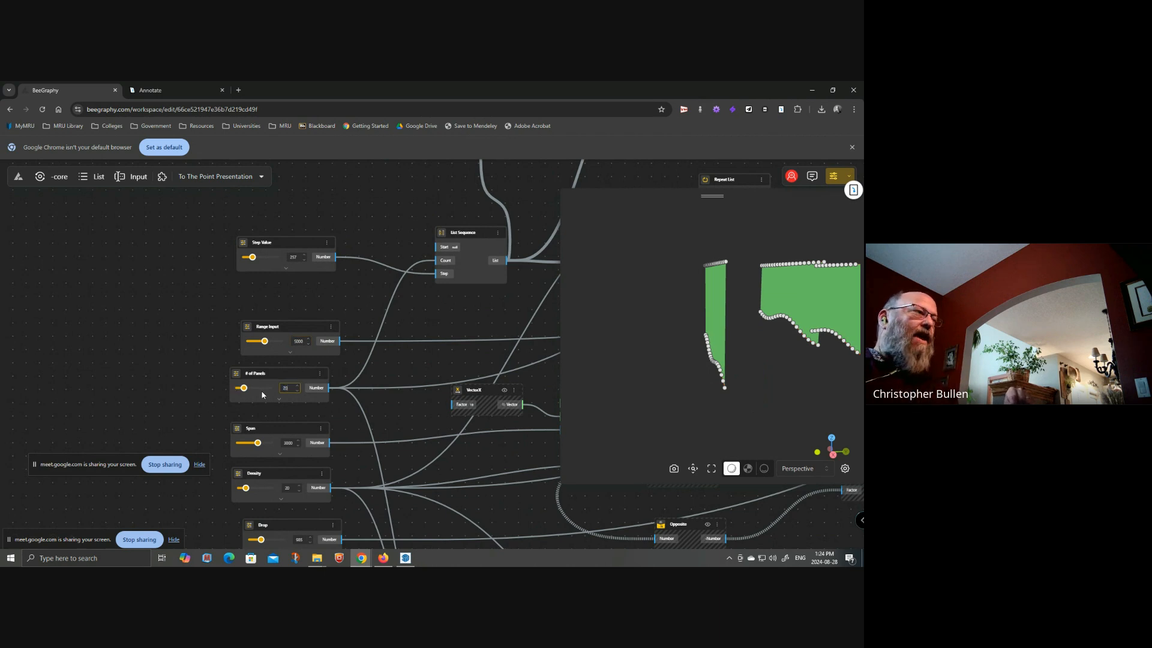
mouse_move(650, 373)
left_mouse_down()
mouse_move(631, 362)
mouse_move(640, 340)
mouse_move(668, 351)
mouse_move(682, 329)
mouse_move(671, 336)
mouse_move(722, 332)
mouse_move(686, 378)
mouse_move(635, 360)
left_mouse_up()
- Reshape the Graph Mapper curve into a convex arc by raising its start point and pulling the end handle outward and up
scroll(481, 259, "down", 5)
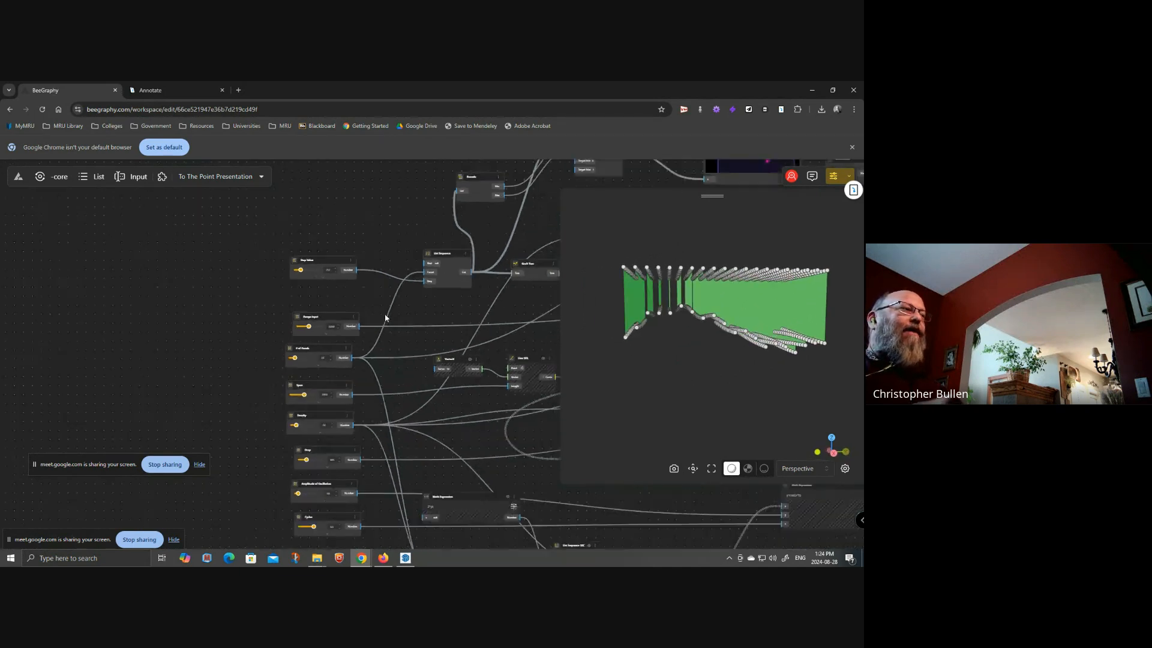
scroll(420, 277, "up", 3)
scroll(484, 278, "up", 4)
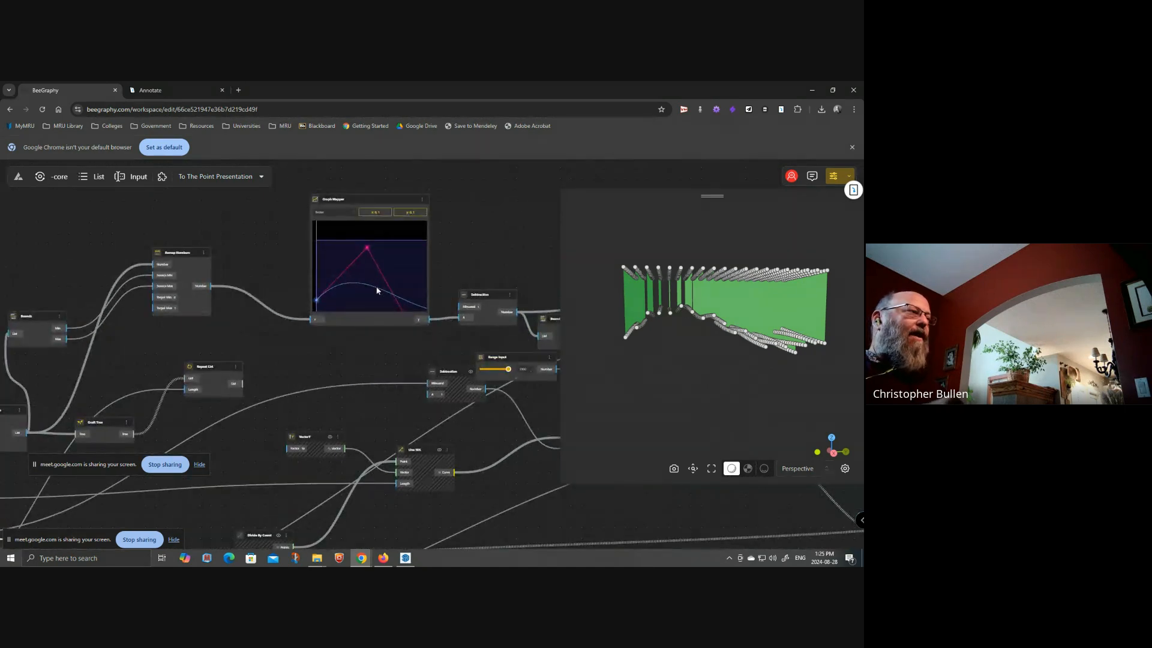
middle_click_drag(393, 283, 383, 267)
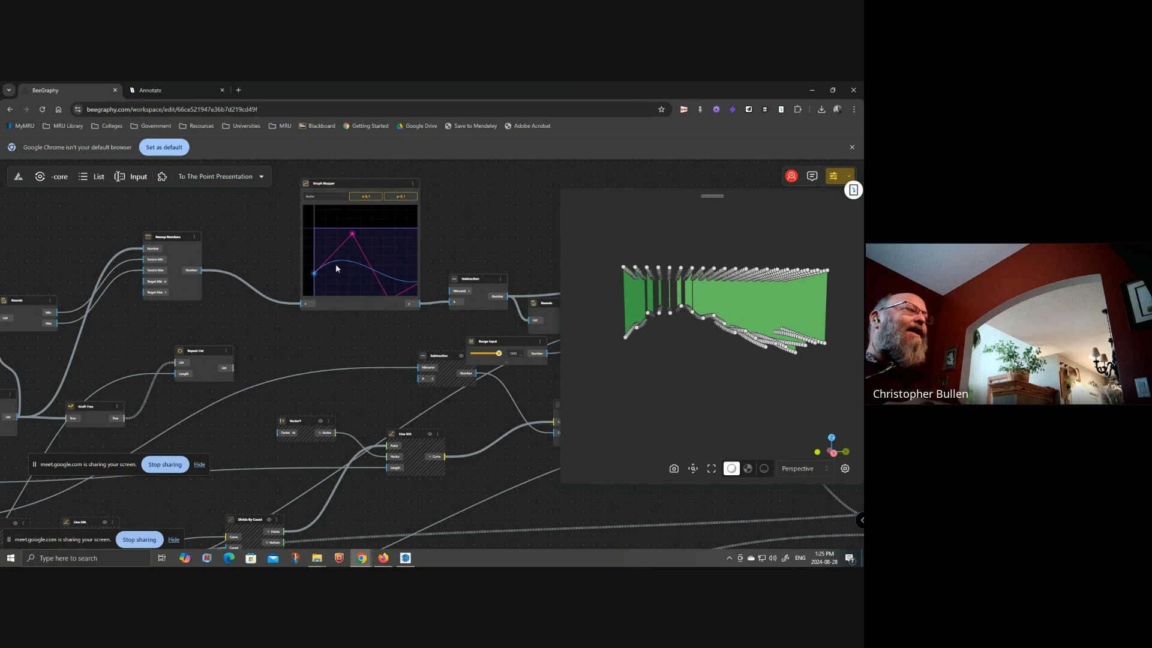
left_click_drag(314, 275, 313, 244)
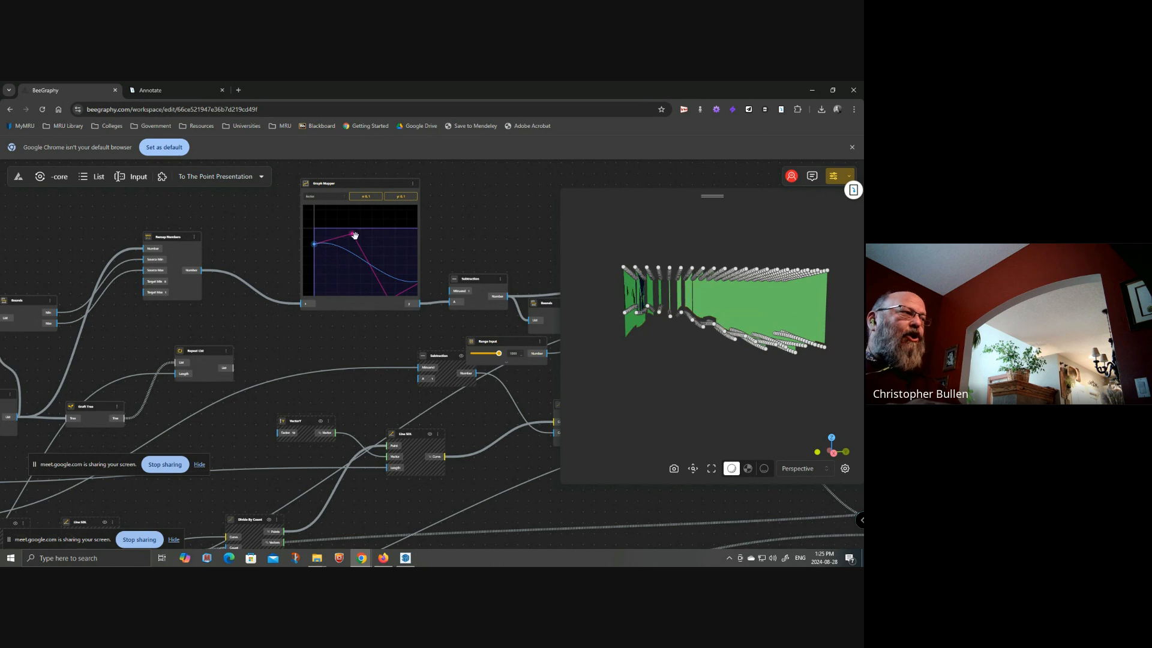
left_click_drag(431, 302, 335, 306)
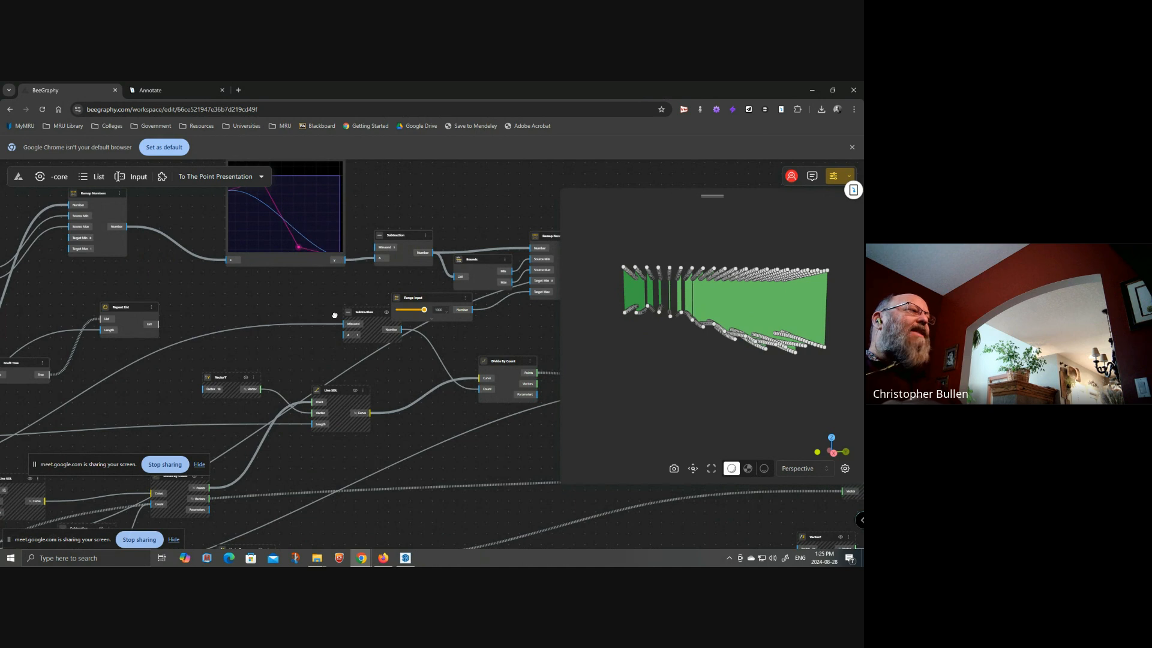
left_click_drag(298, 247, 326, 211)
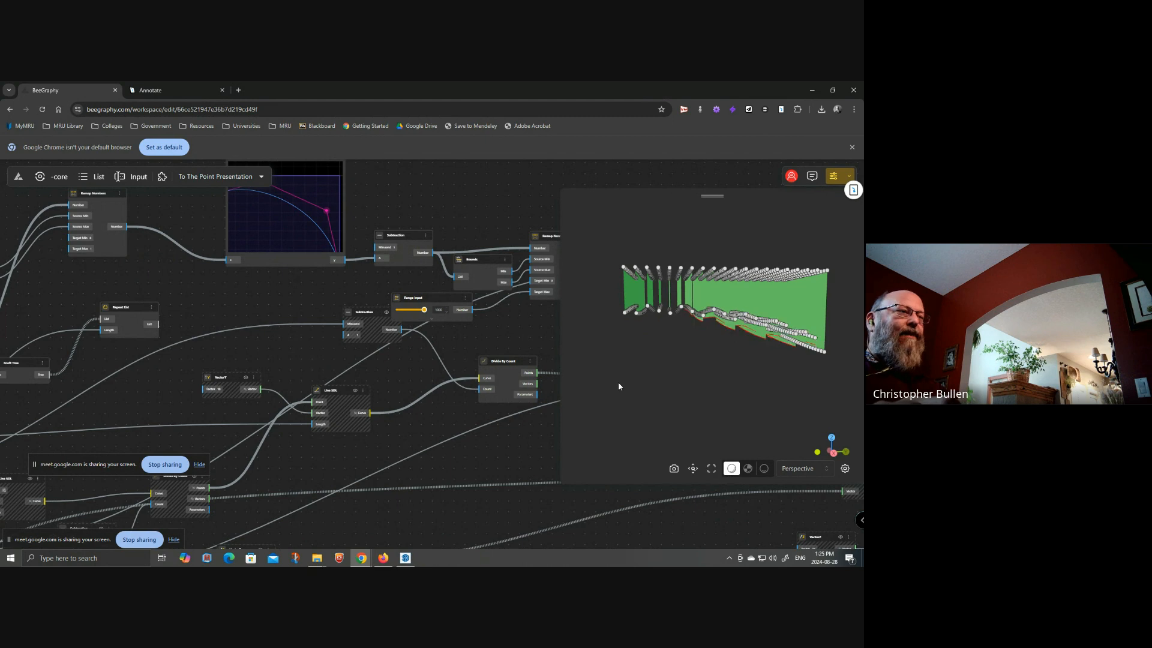
- Set the Range Input above # of Panels to 1000 and view the closely spaced panels from another side
scroll(334, 305, "down", 1)
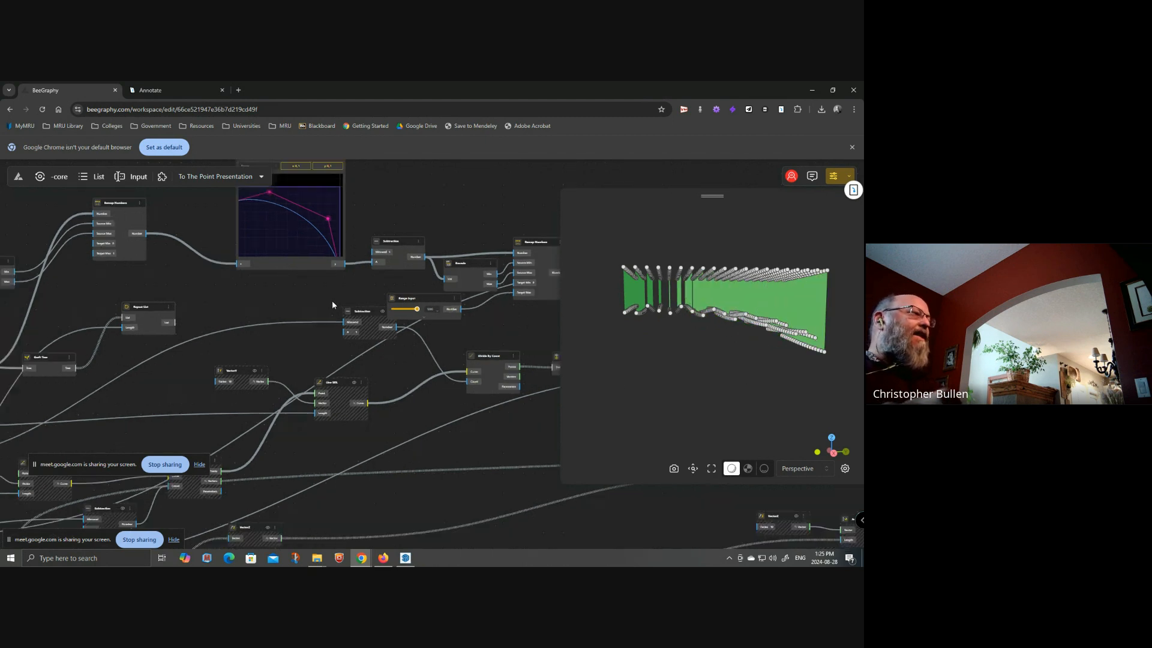
scroll(334, 302, "down", 2)
left_click_drag(275, 305, 447, 292)
scroll(146, 382, "up", 5)
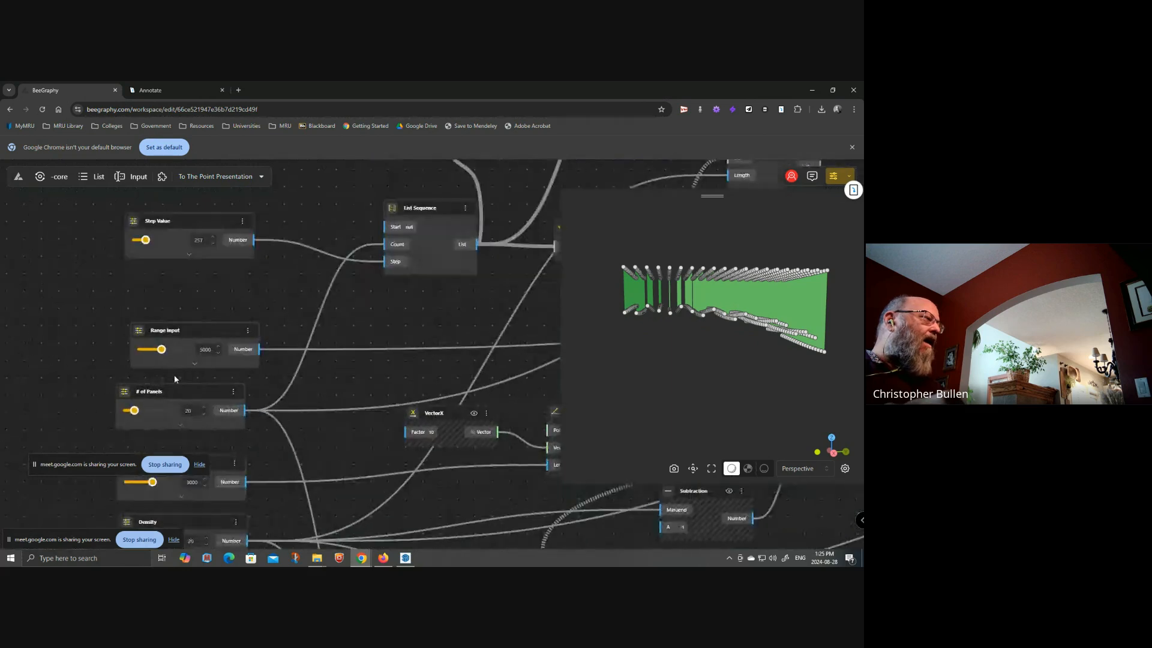
left_click_drag(181, 376, 191, 375)
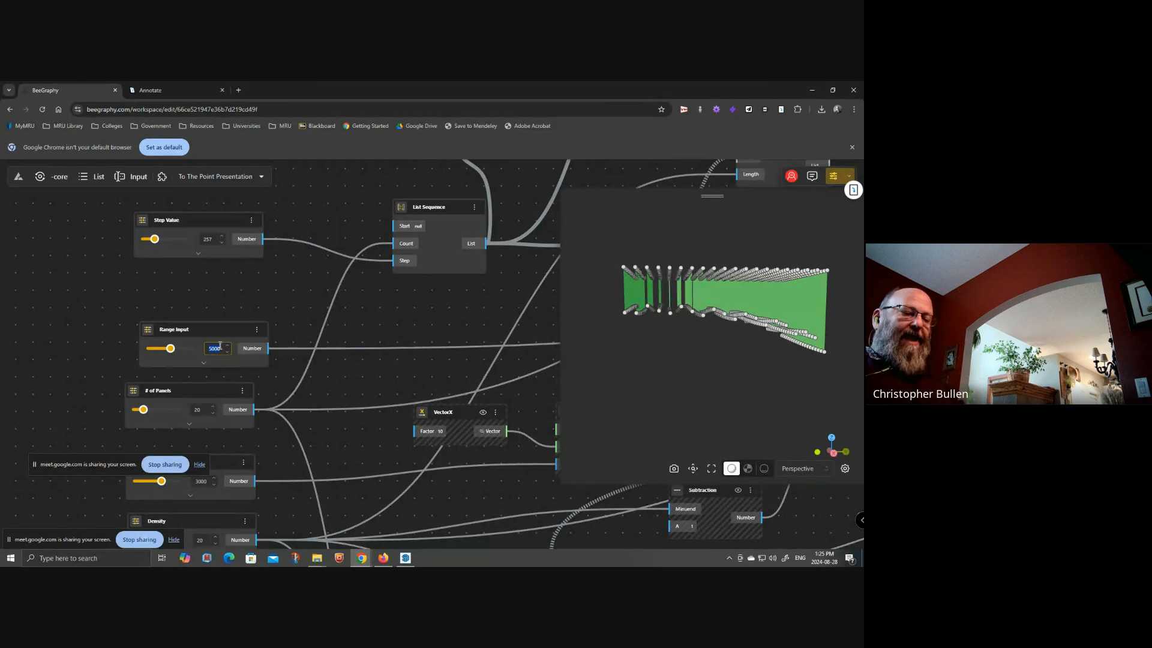
type("1000")
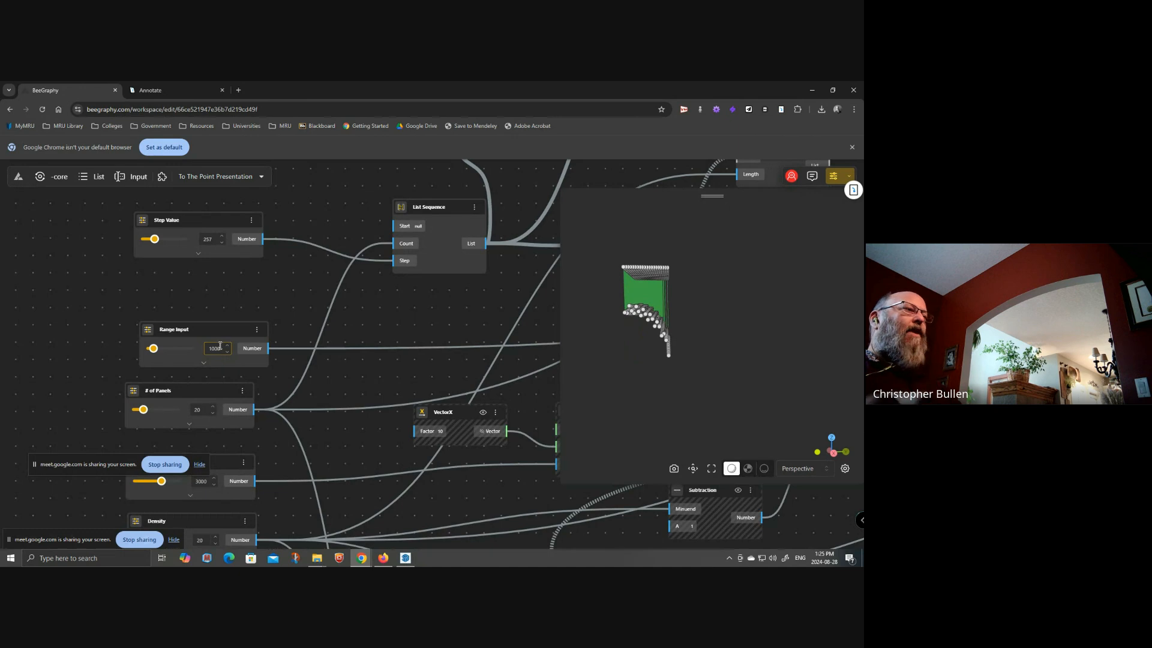
scroll(610, 345, "up", 4)
left_click_drag(620, 342, 718, 369)
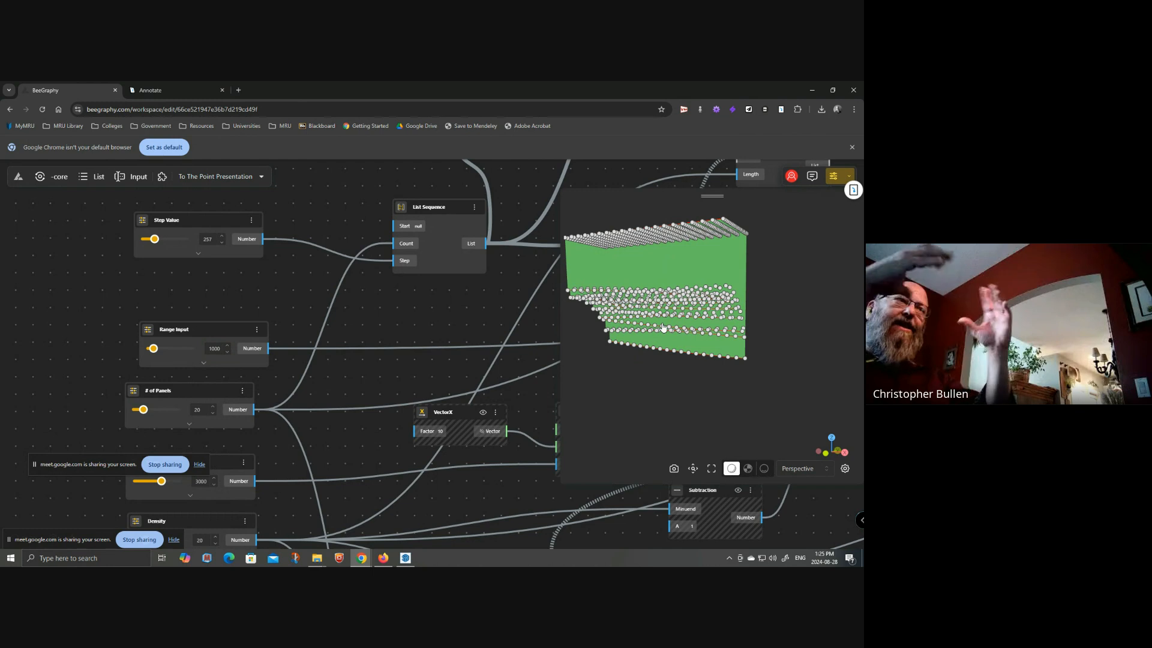
- Raise the Cycles slider's maximum to 100 and set Cycles to 28
left_click_drag(317, 542, 381, 290)
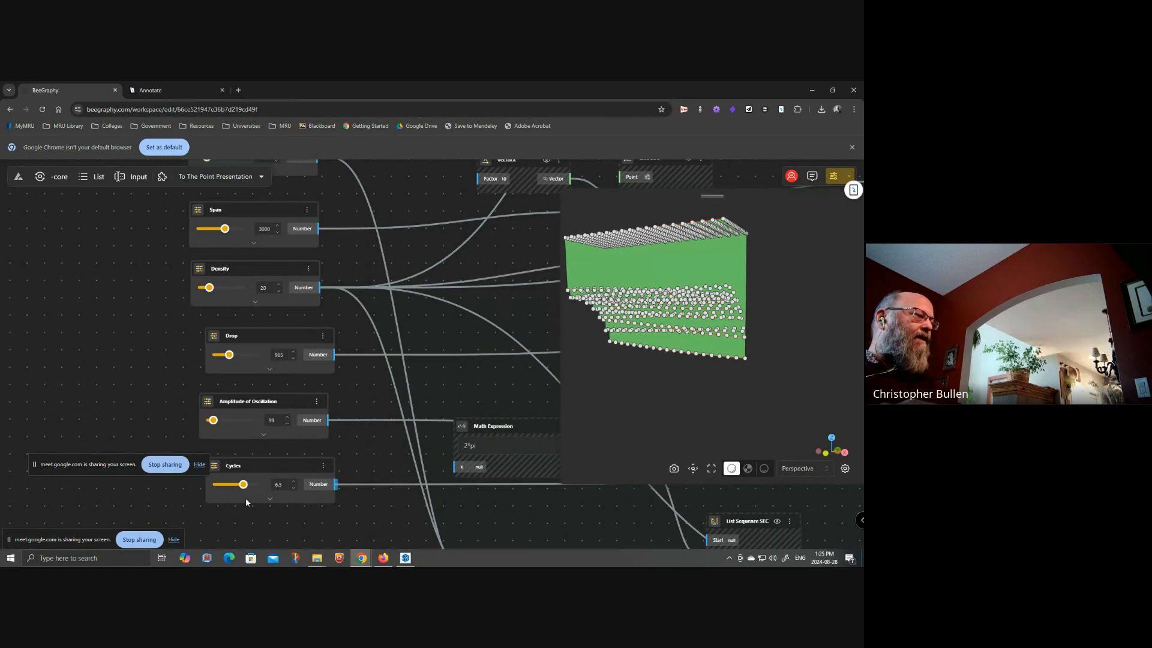
left_click_drag(246, 486, 260, 484)
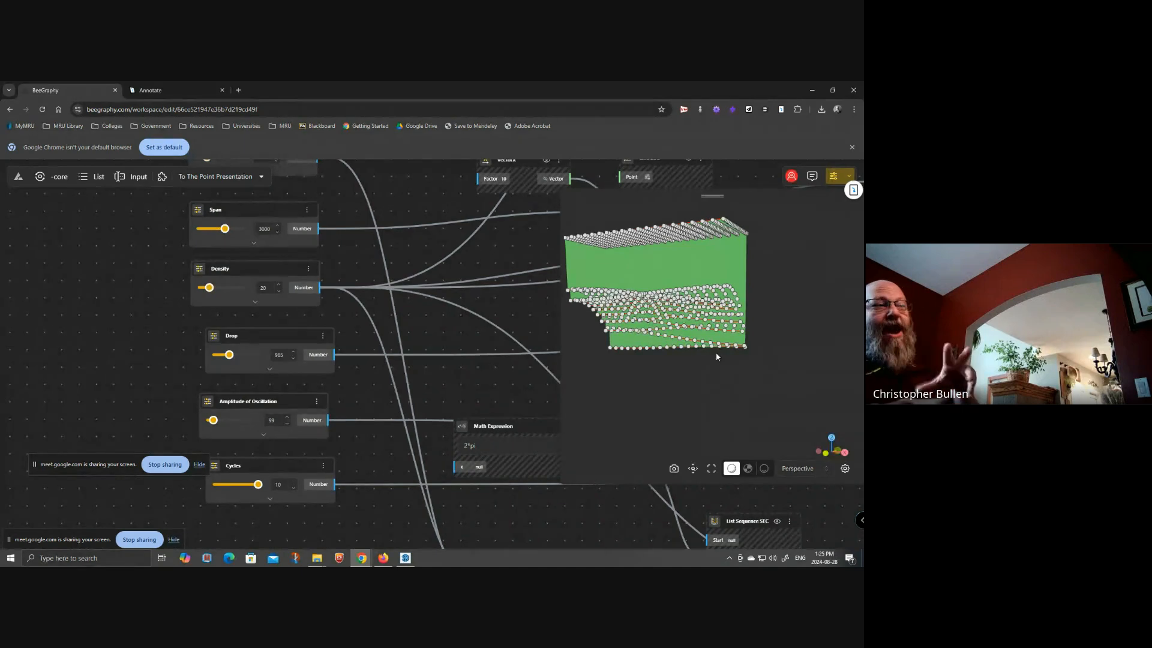
left_click(271, 499)
left_click(273, 524)
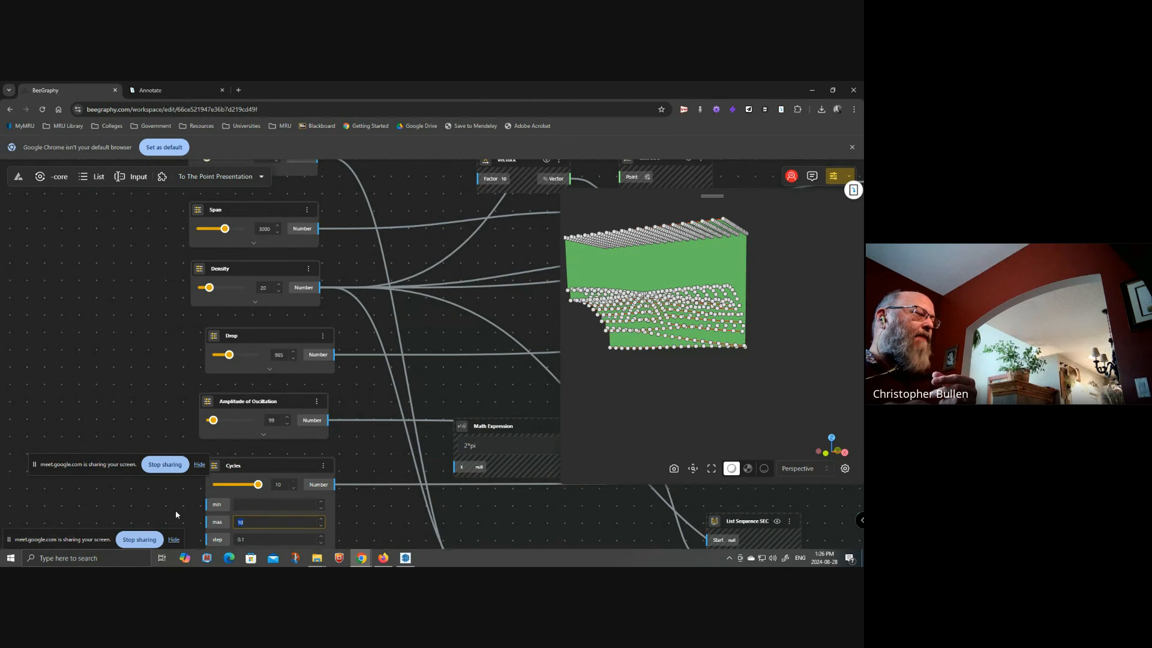
type("0")
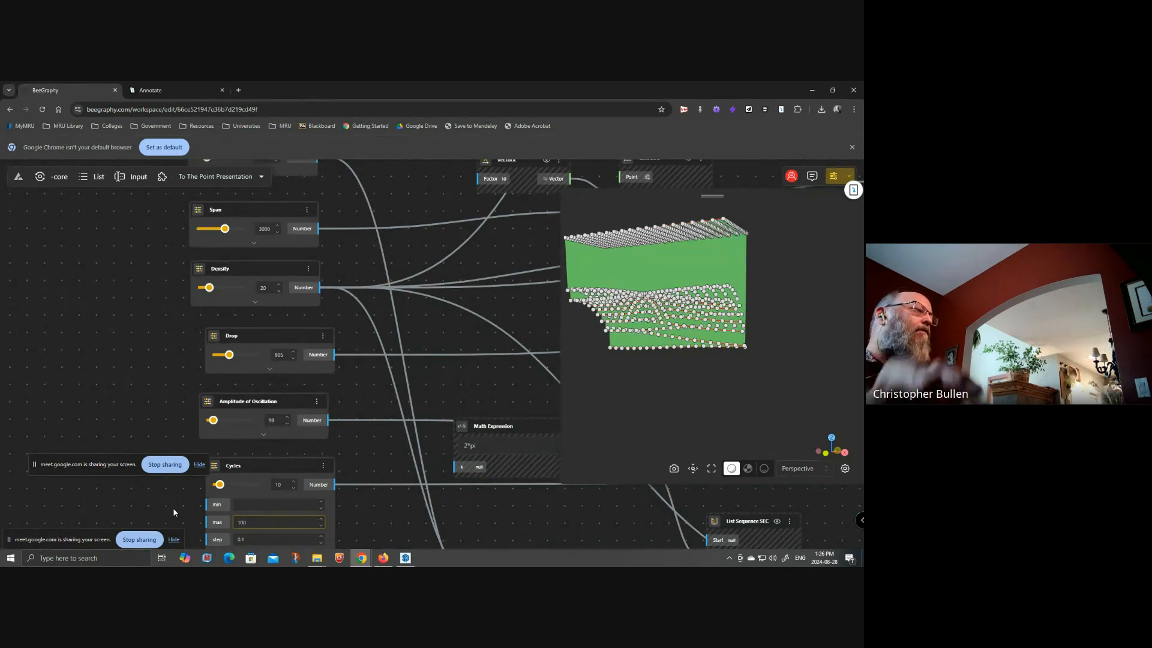
scroll(262, 529, "down", 2)
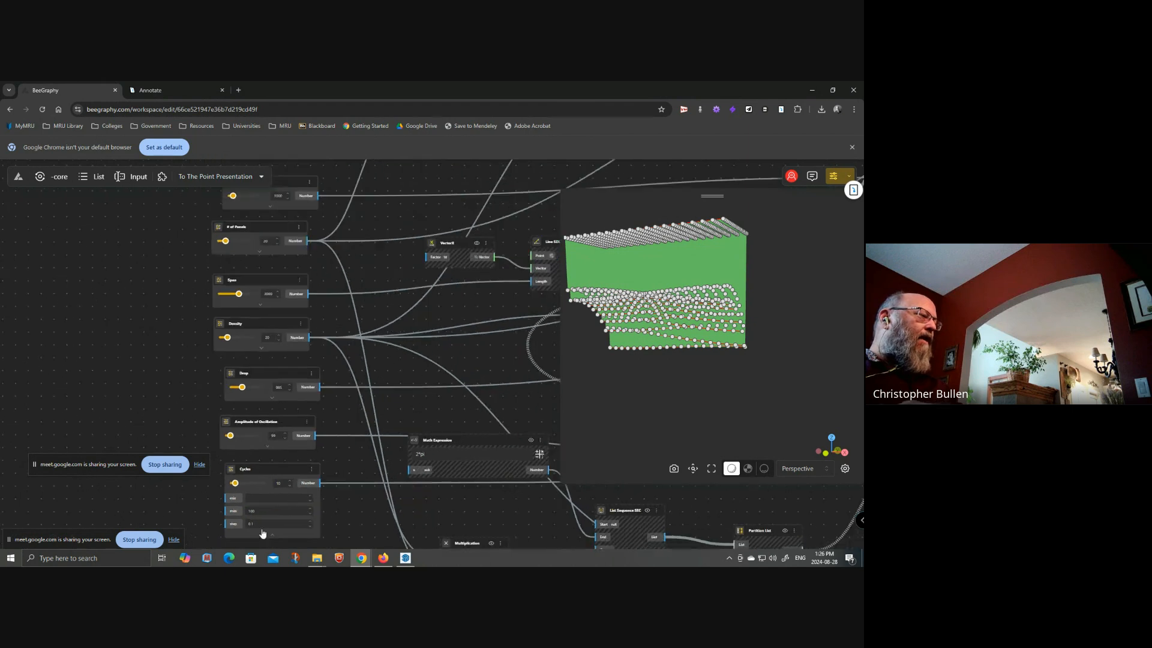
left_click(271, 534)
scroll(258, 513, "up", 2)
left_click_drag(227, 471, 238, 473)
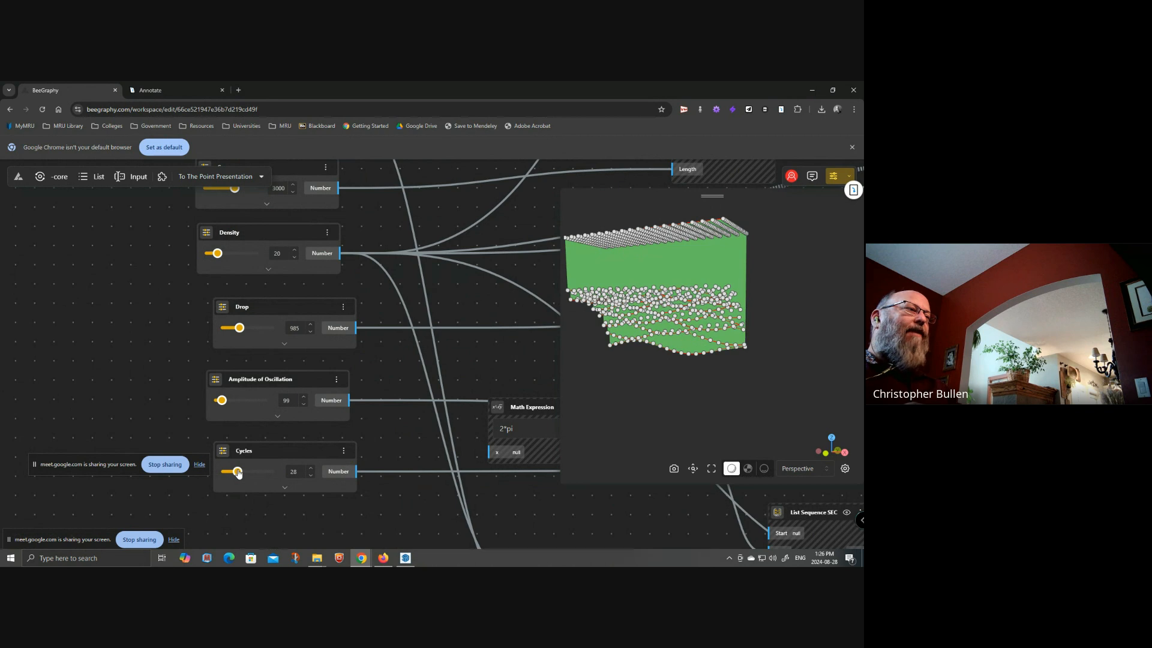
- Select all the nodes between the input sliders and the Addition node and hide their preview geometry
scroll(427, 355, "down", 2)
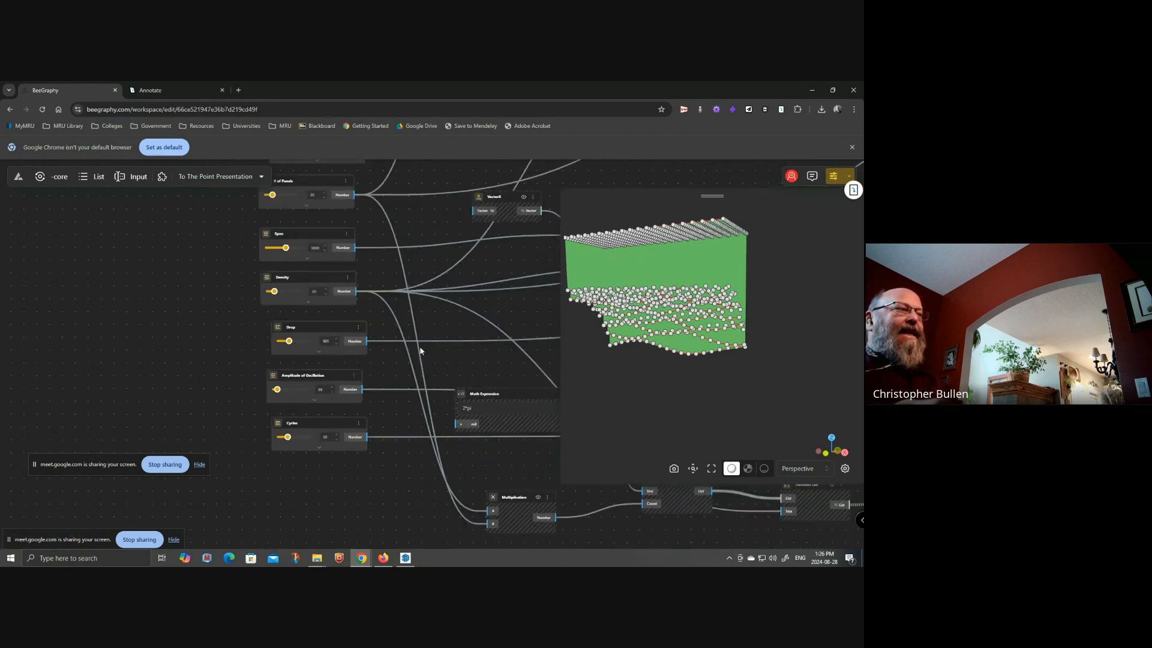
scroll(463, 312, "down", 8)
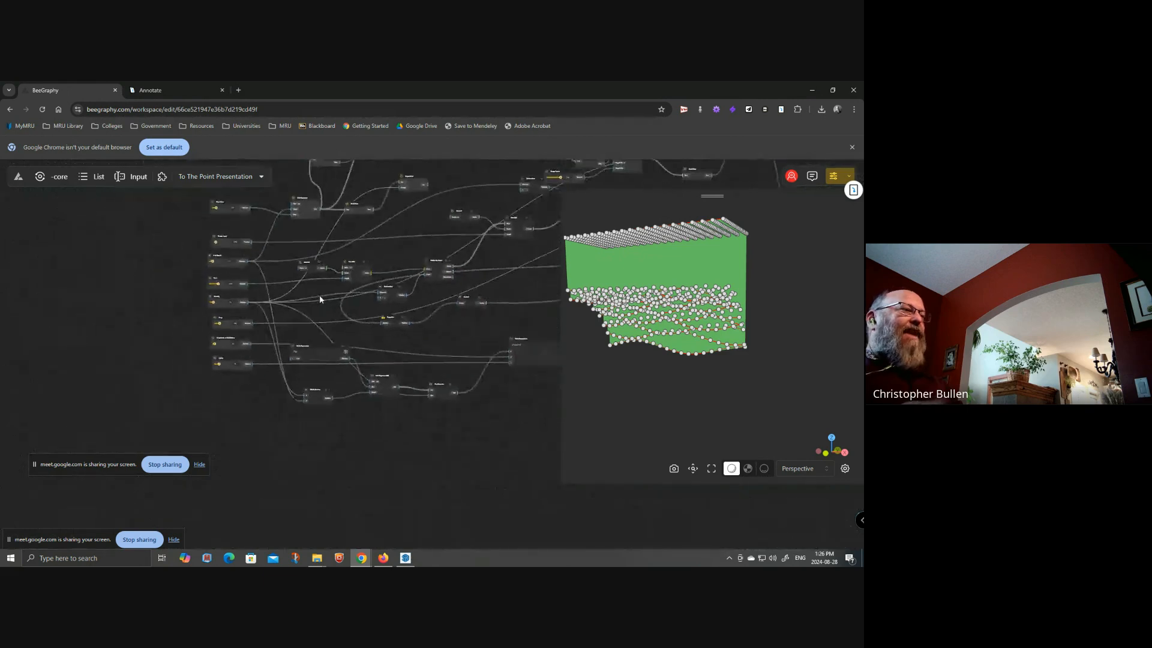
left_click_drag(406, 293, 243, 348)
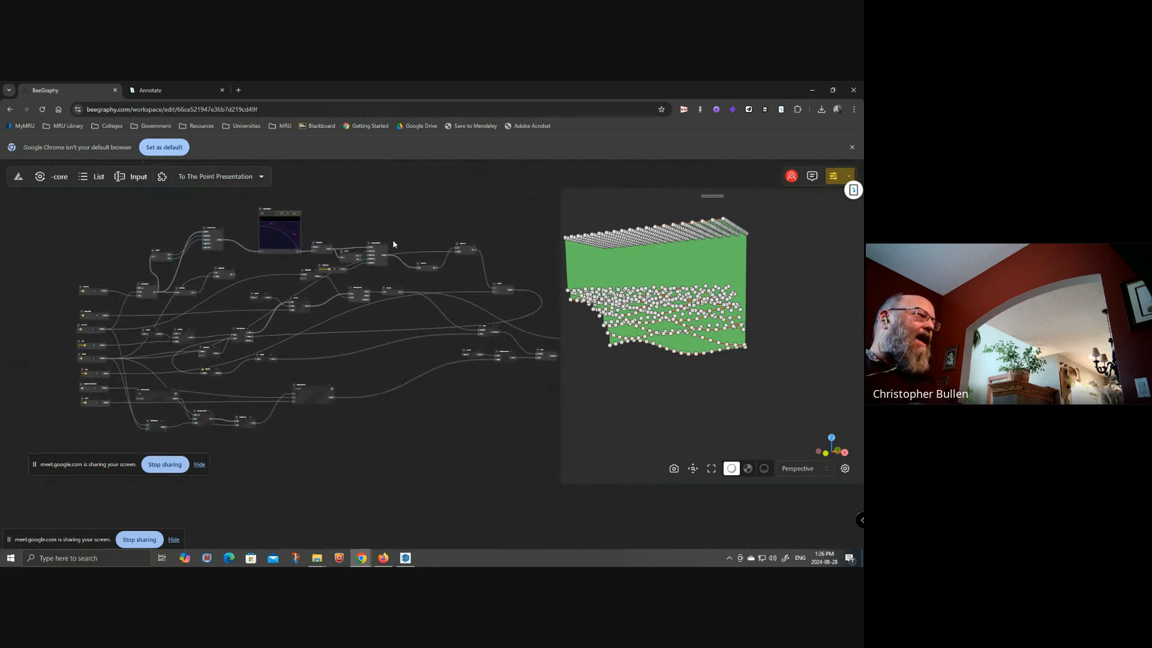
left_click_drag(457, 198, 156, 433)
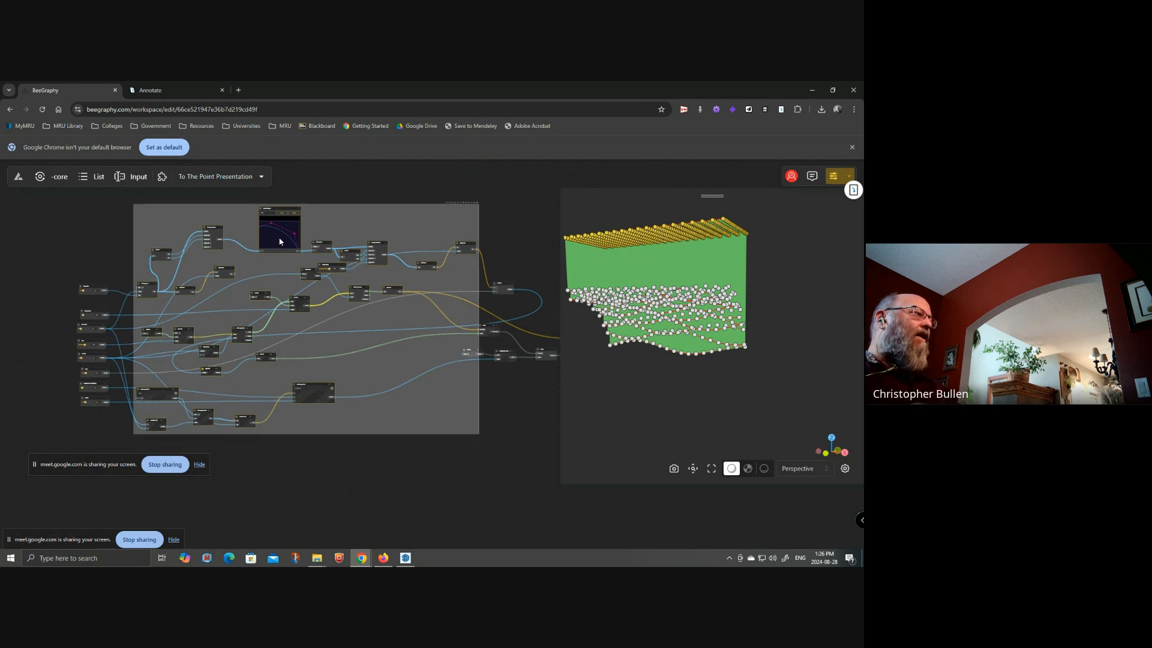
right_click(287, 215)
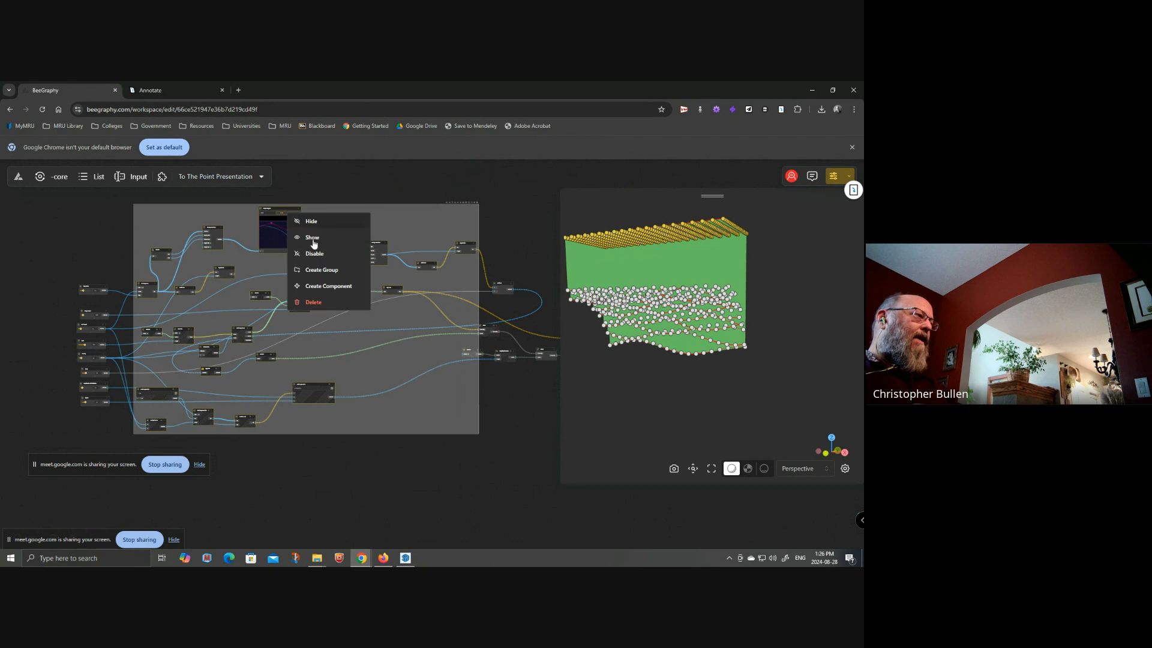
left_click(310, 225)
- Hide the preview points of the Move node fed by Amplitude Vector and inspect the panels without them
middle_click_drag(380, 369, 293, 369)
scroll(430, 308, "up", 5)
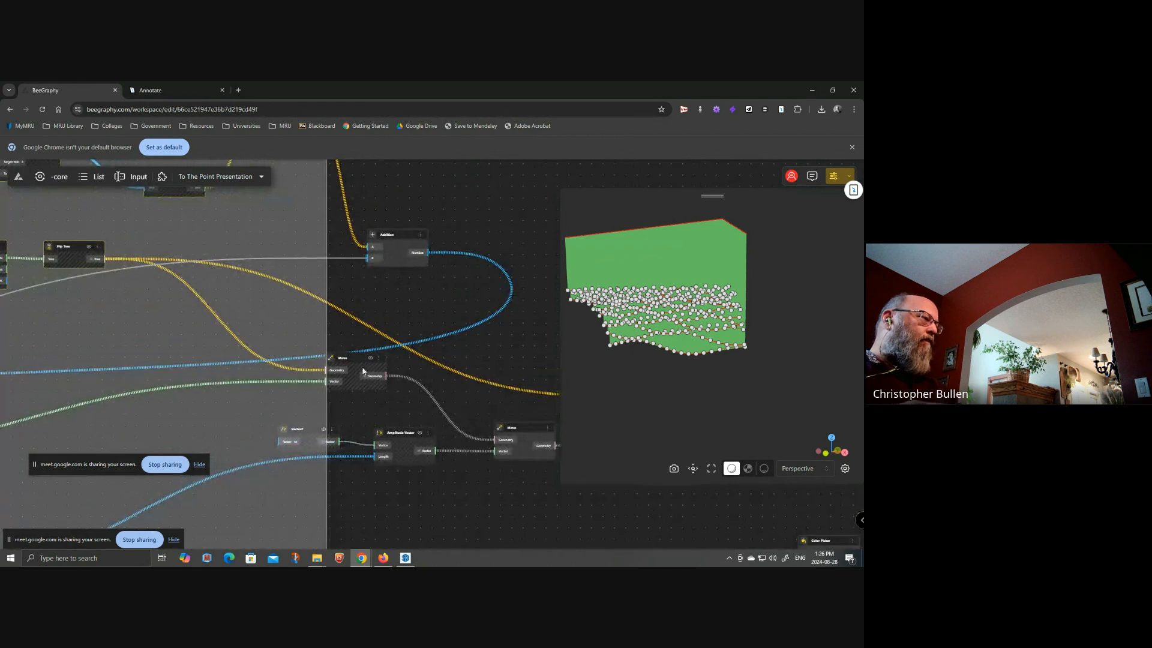
left_click(399, 237)
middle_click_drag(426, 318, 288, 279)
left_click(382, 390)
right_click(383, 390)
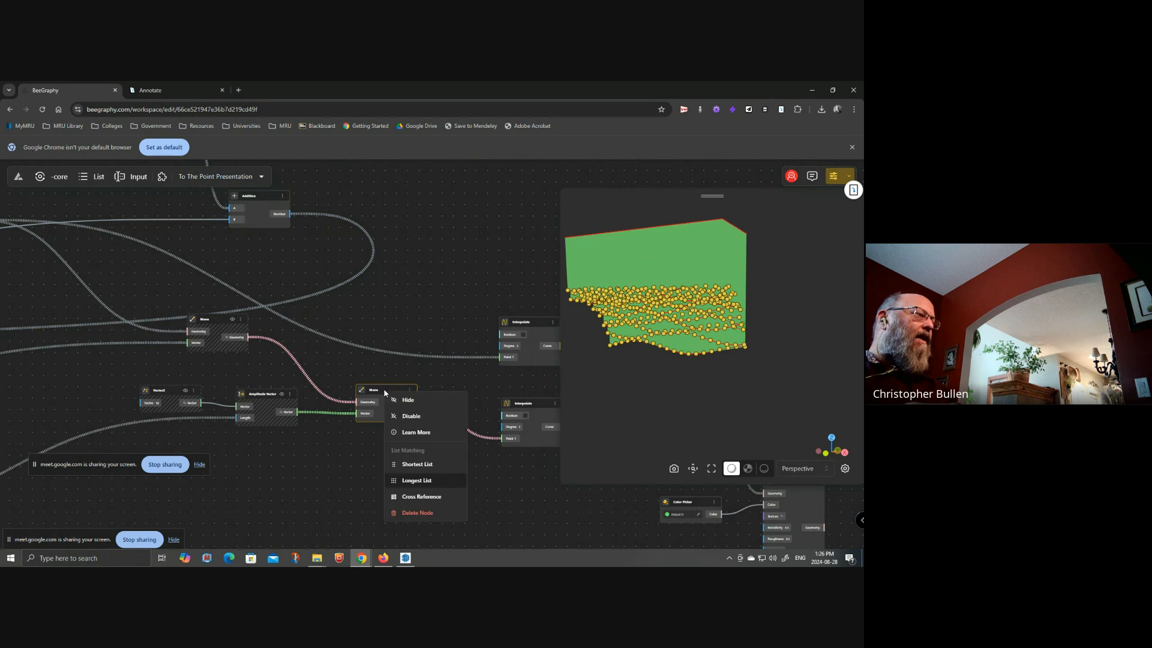
left_click(426, 425)
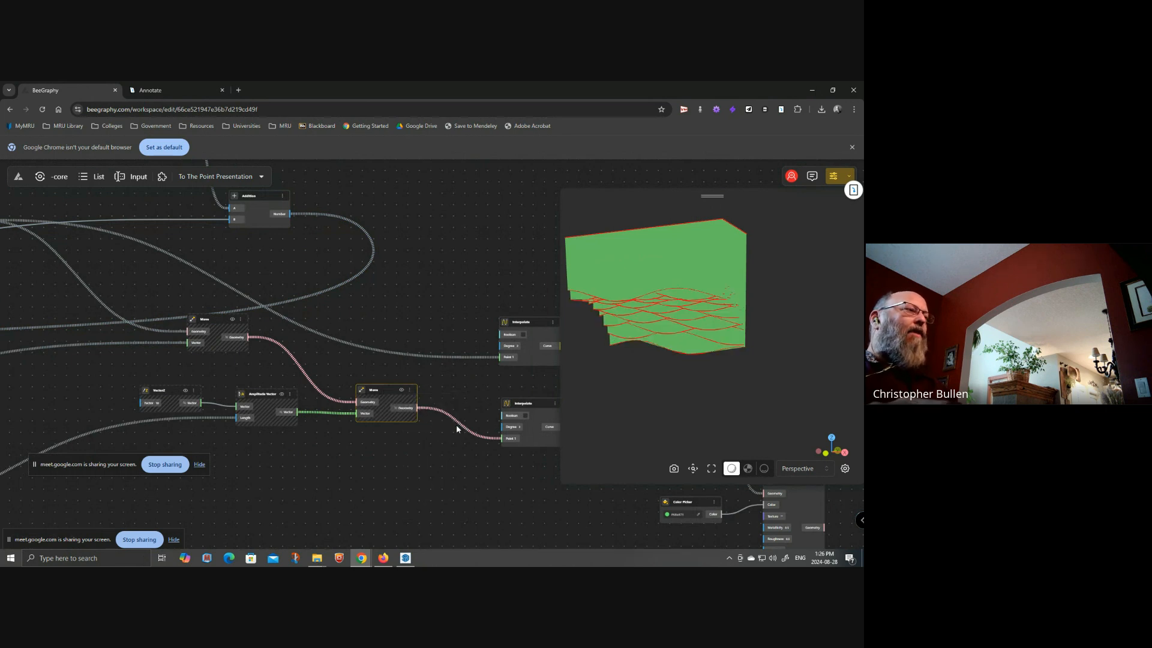
left_click_drag(720, 327, 710, 378)
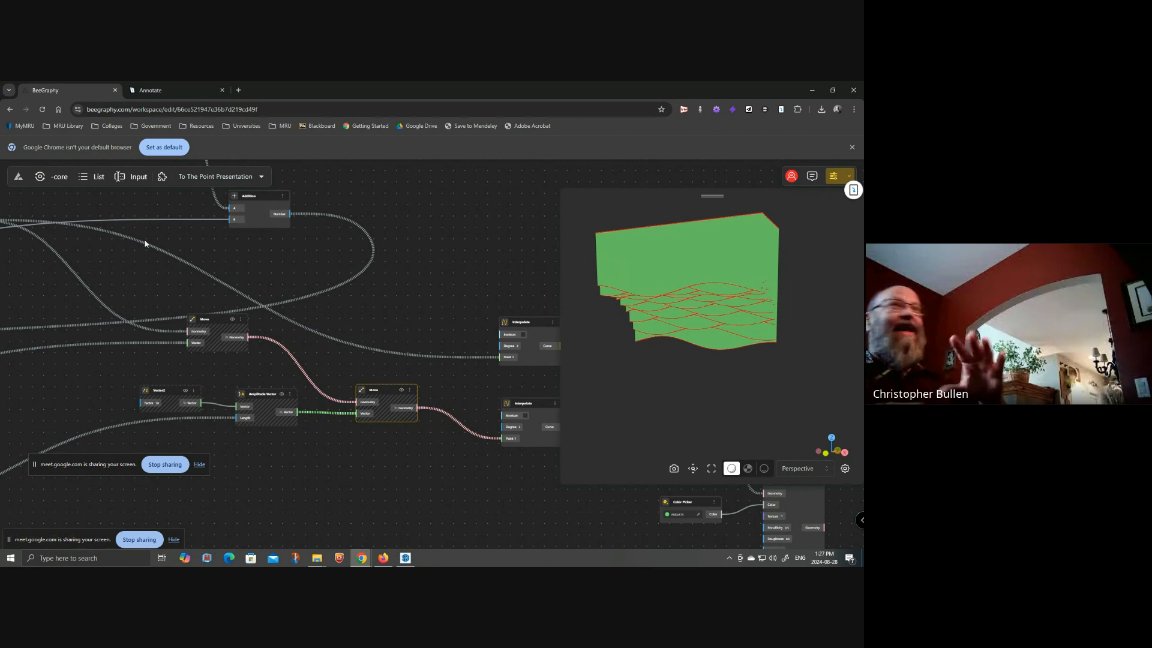
- Open the To The Point Final model and examine its Graph Mapper branch for the wave amplitude and the coloured panels
left_click(18, 176)
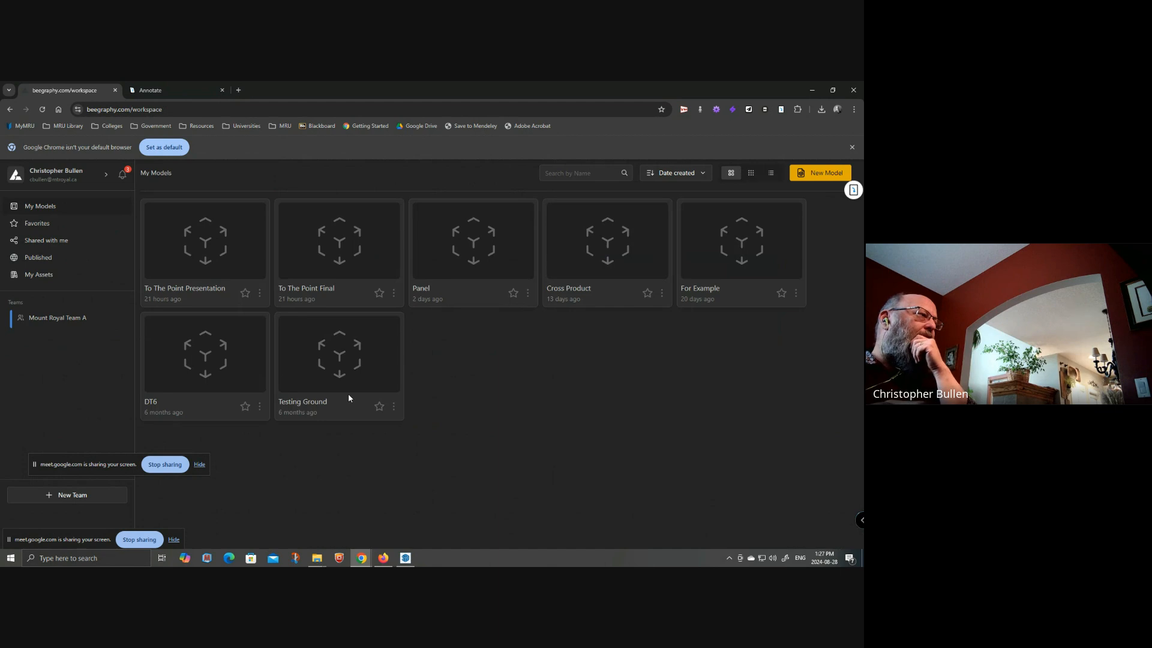
left_click(353, 261)
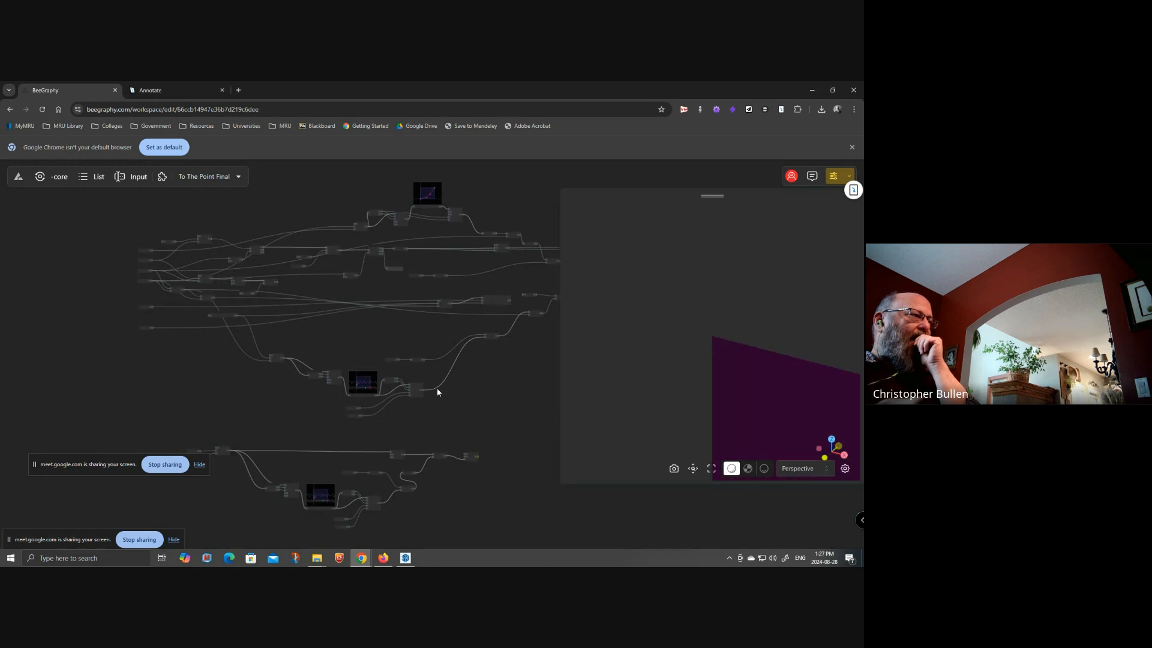
scroll(372, 395, "up", 5)
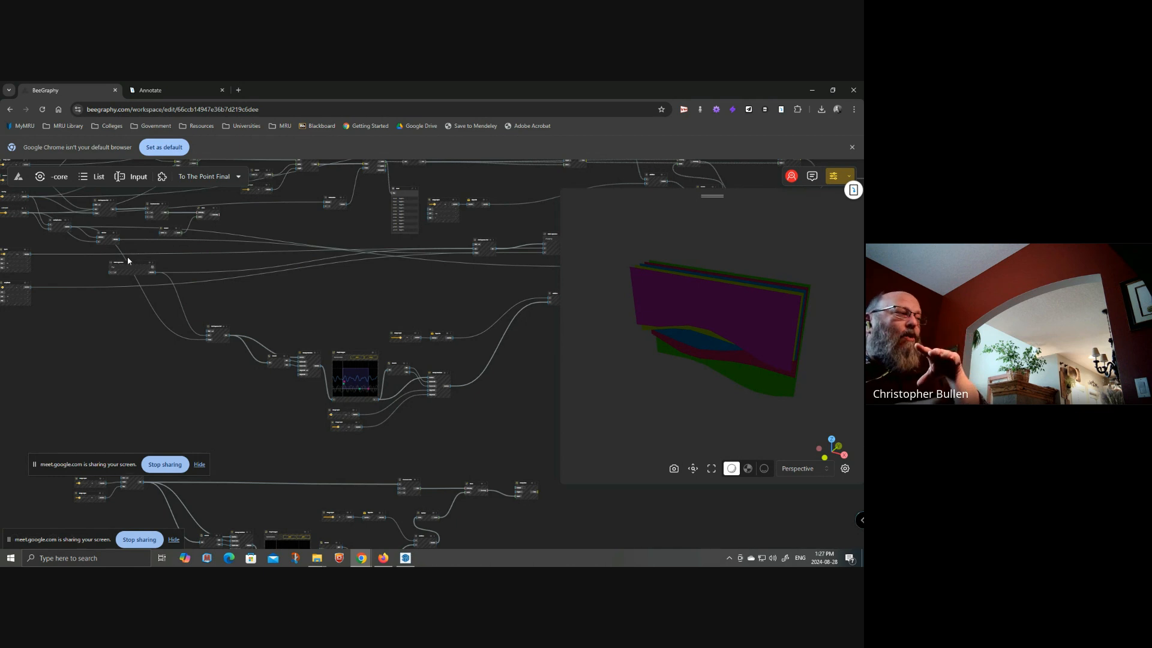
scroll(402, 418, "up", 3)
scroll(402, 418, "up", 3)
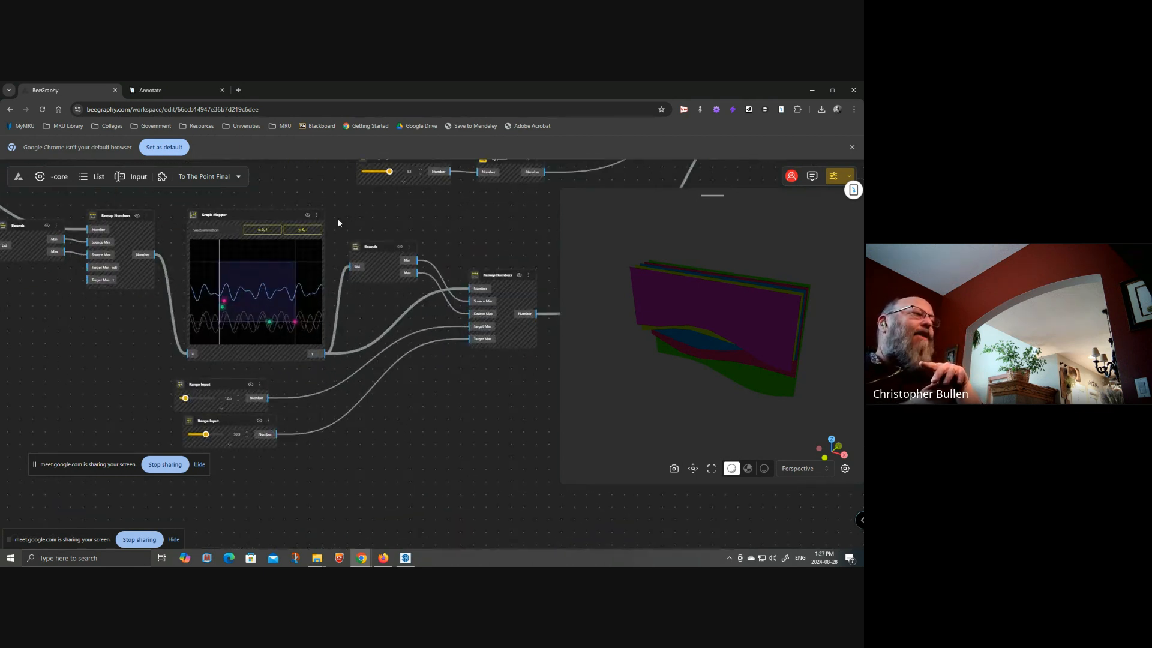
scroll(262, 320, "up", 3)
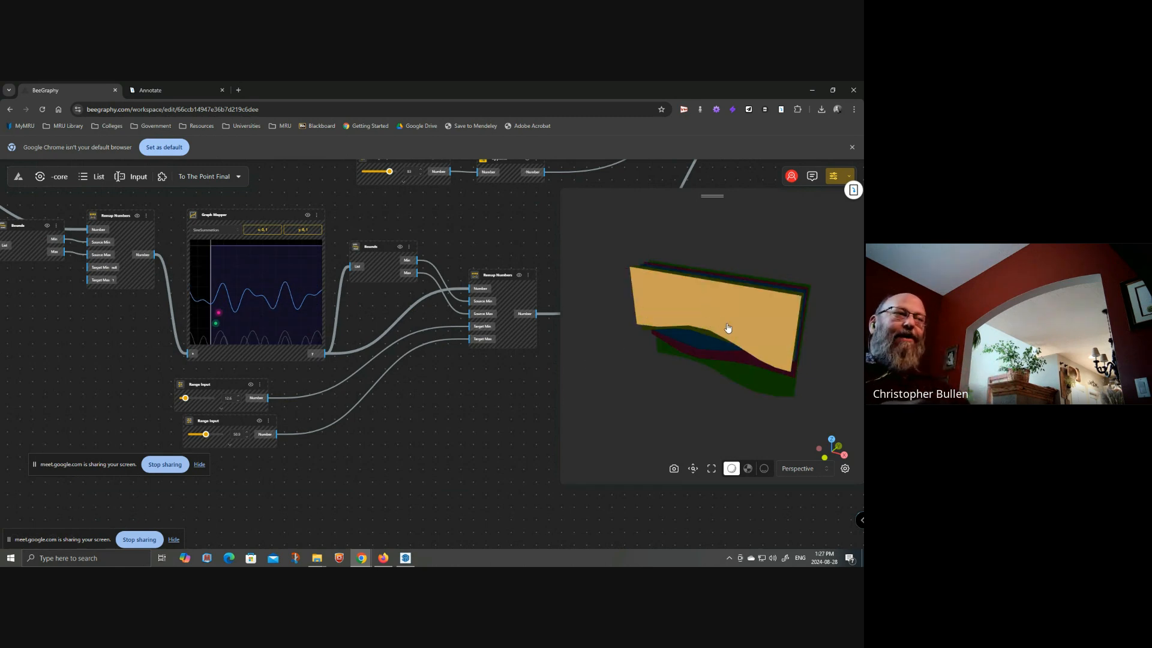
left_click_drag(697, 398, 805, 372)
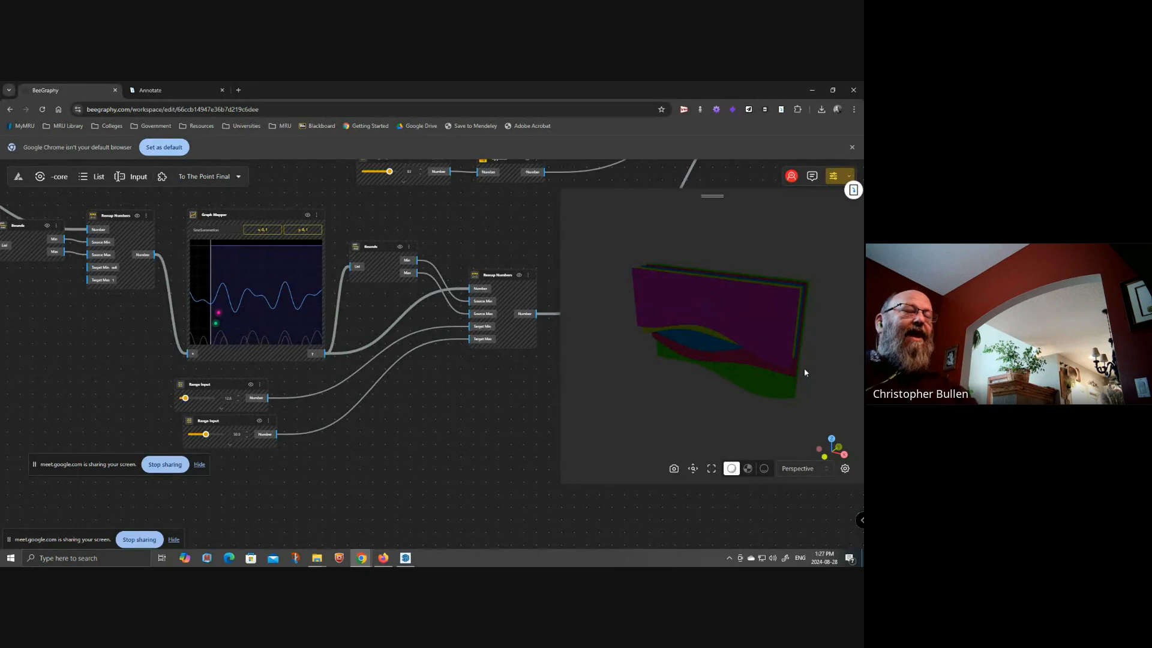